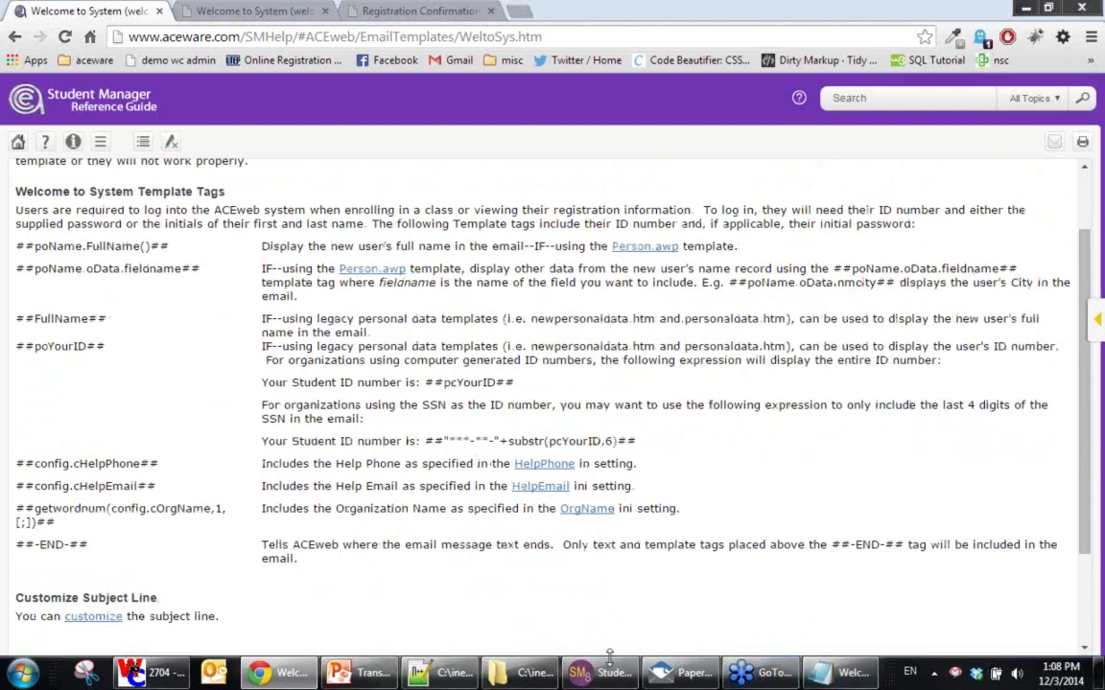
Glance at the Welcome.txt template in Notepad, then bring up Papercut's captured test emails.
{"action": "left_click", "coordinate": [822, 676]}
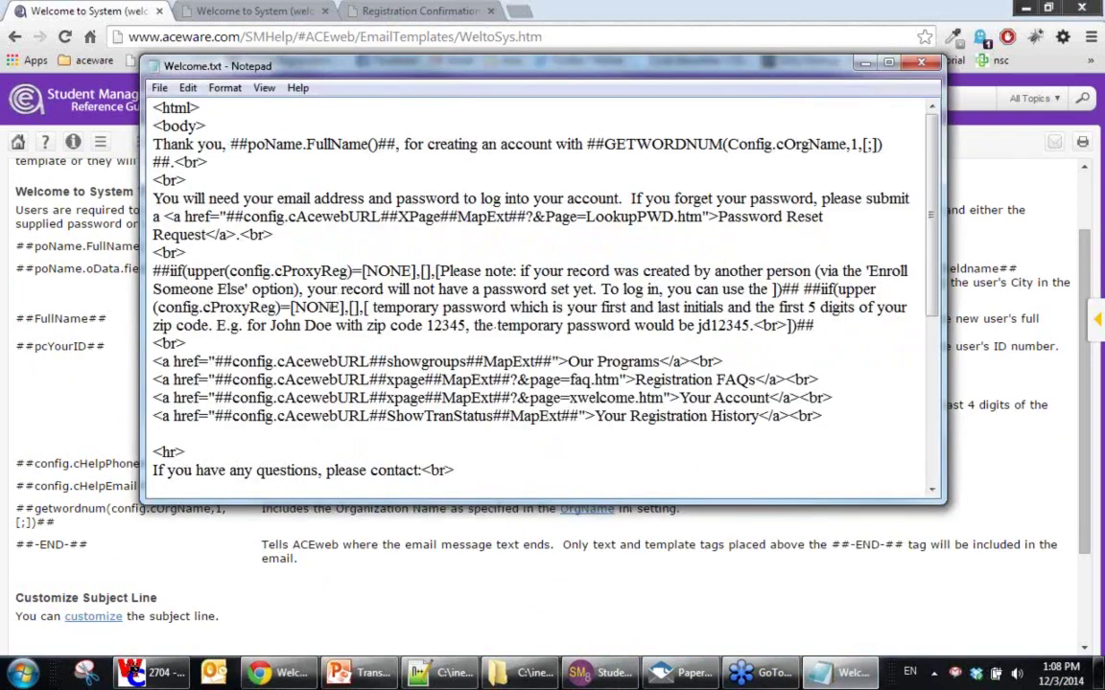
{"action": "left_click", "coordinate": [680, 676]}
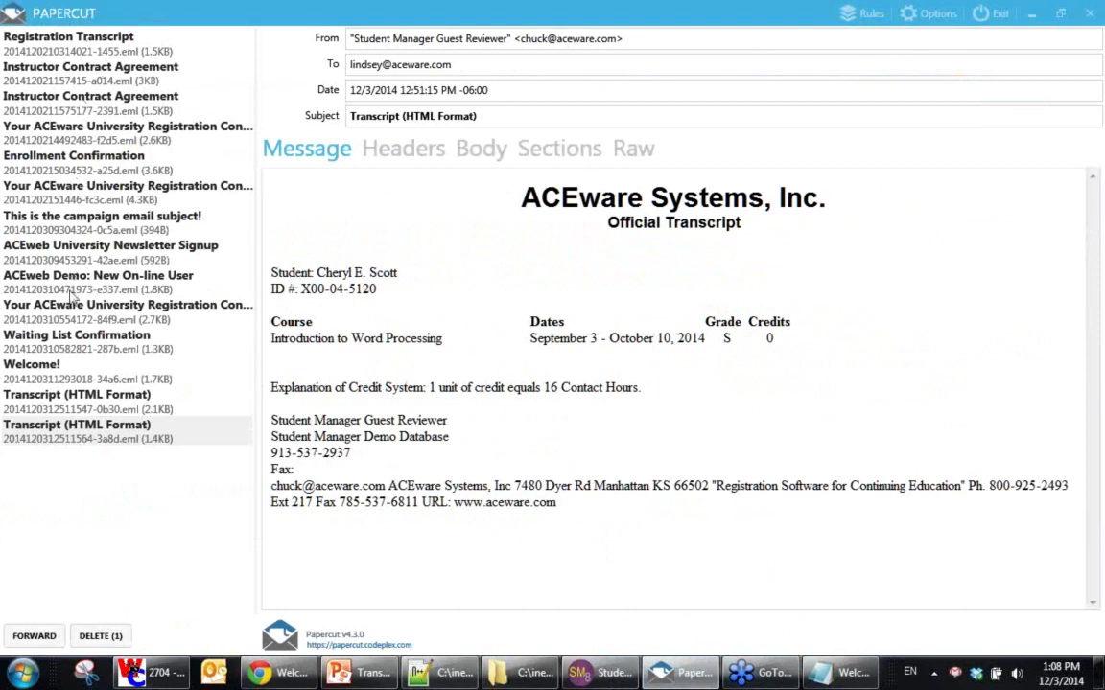
Open the captured Welcome! email in Papercut, highlight its subject, and return to Welcome.txt.
{"action": "left_click", "coordinate": [54, 380]}
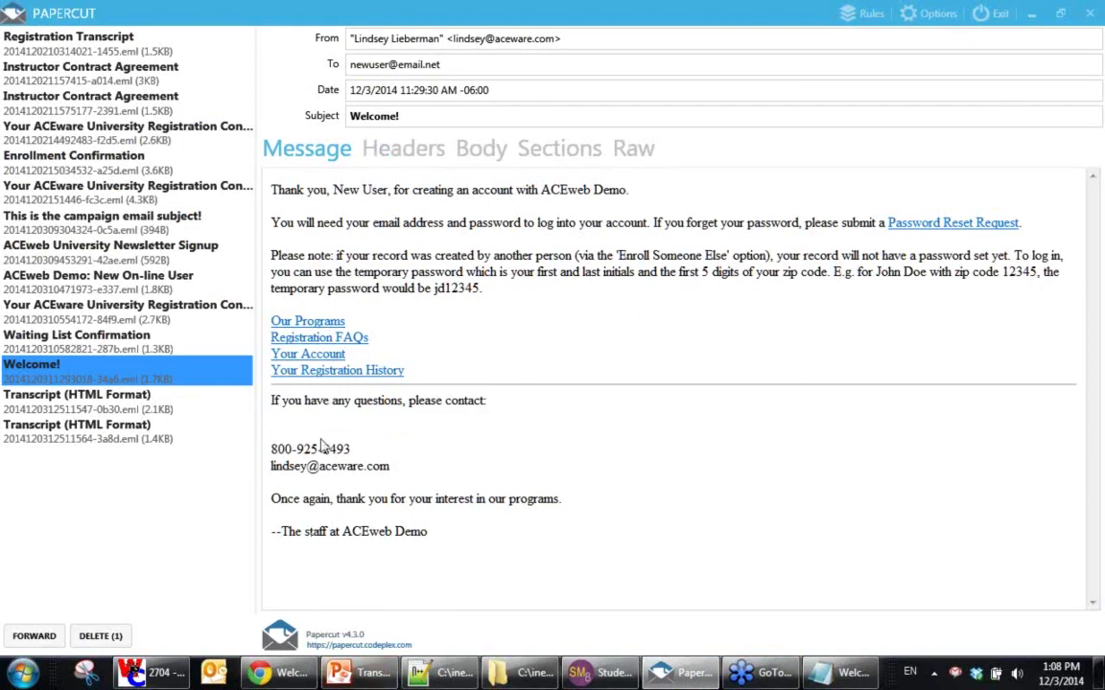
{"action": "left_click_drag", "start_coordinate": [425, 116], "coordinate": [351, 115]}
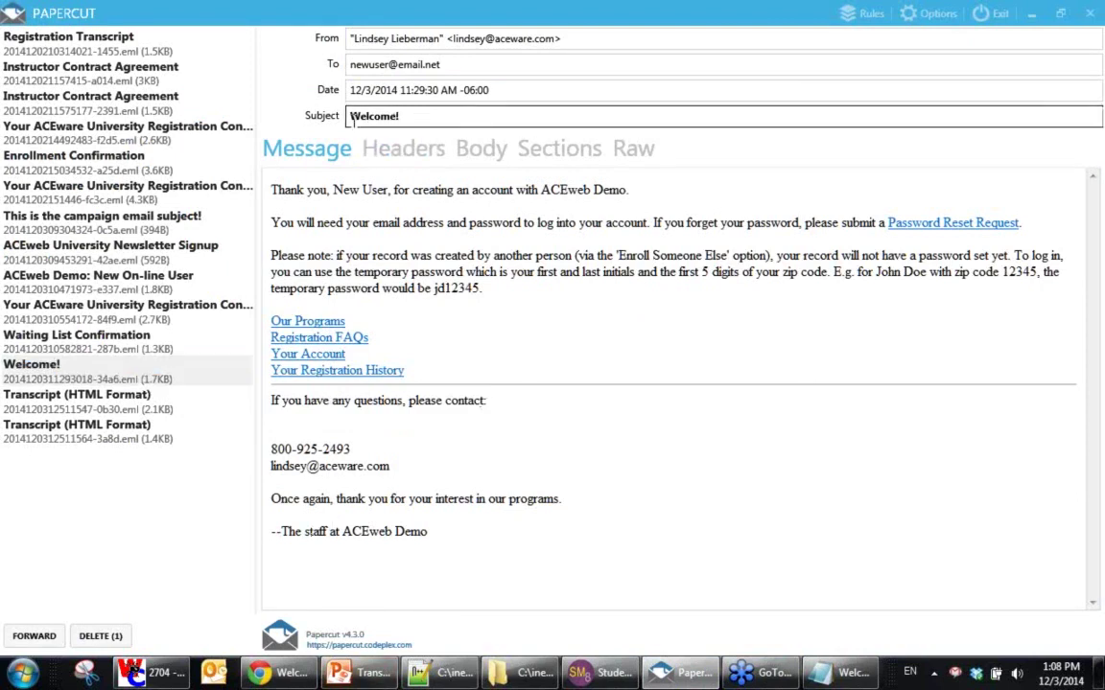
{"action": "left_click", "coordinate": [476, 117]}
{"action": "left_click", "coordinate": [834, 673]}
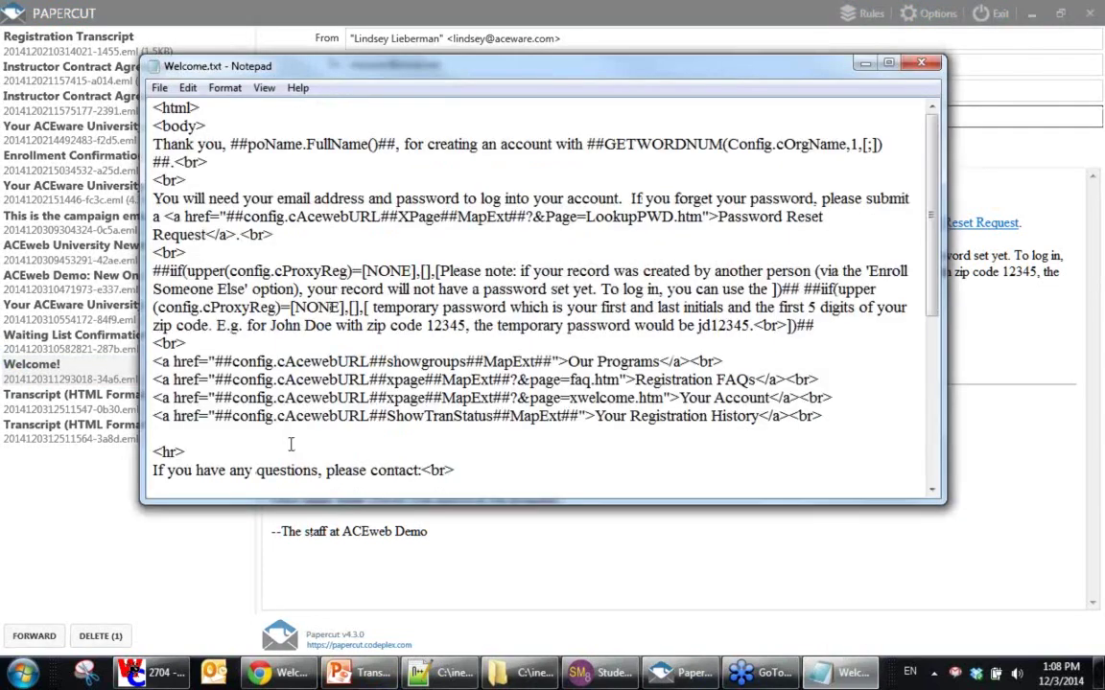
Make the markers ##-Subject-## and ##-/Subject-## and change the subject to 'This is my customized subject!'.
{"action": "scroll", "coordinate": [318, 441], "scroll_direction": "down", "scroll_amount": 5}
{"action": "scroll", "coordinate": [223, 448], "scroll_direction": "down", "scroll_amount": 1}
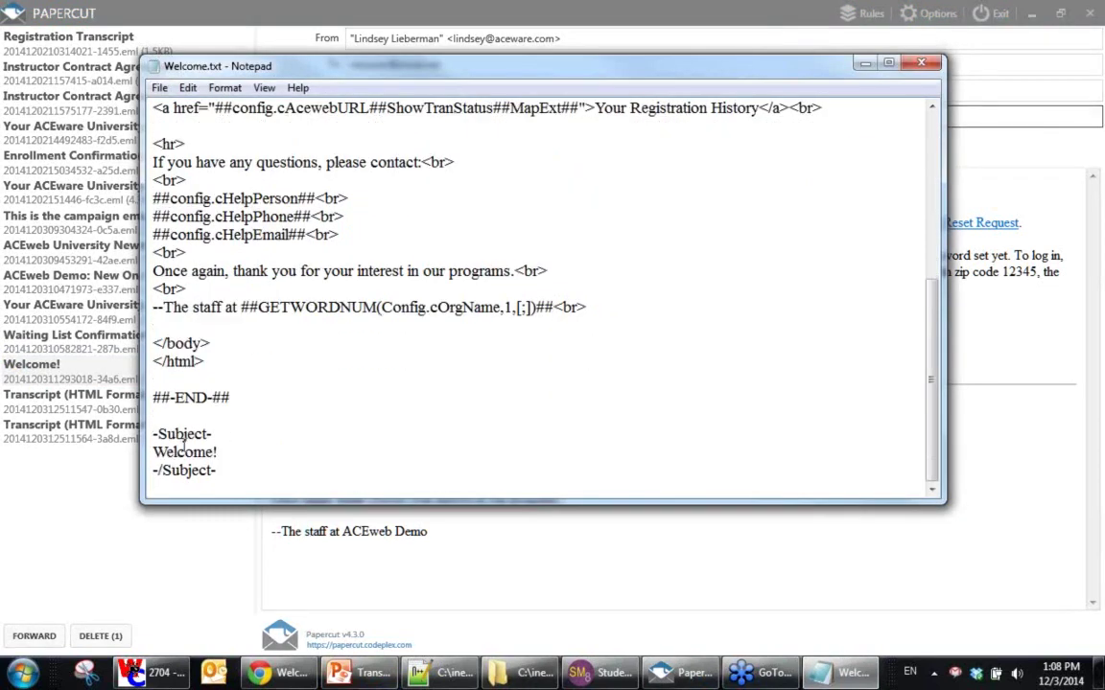
{"action": "left_click", "coordinate": [154, 434]}
{"action": "type", "text": "##"}
{"action": "left_click", "coordinate": [154, 470]}
{"action": "type", "text": "##"}
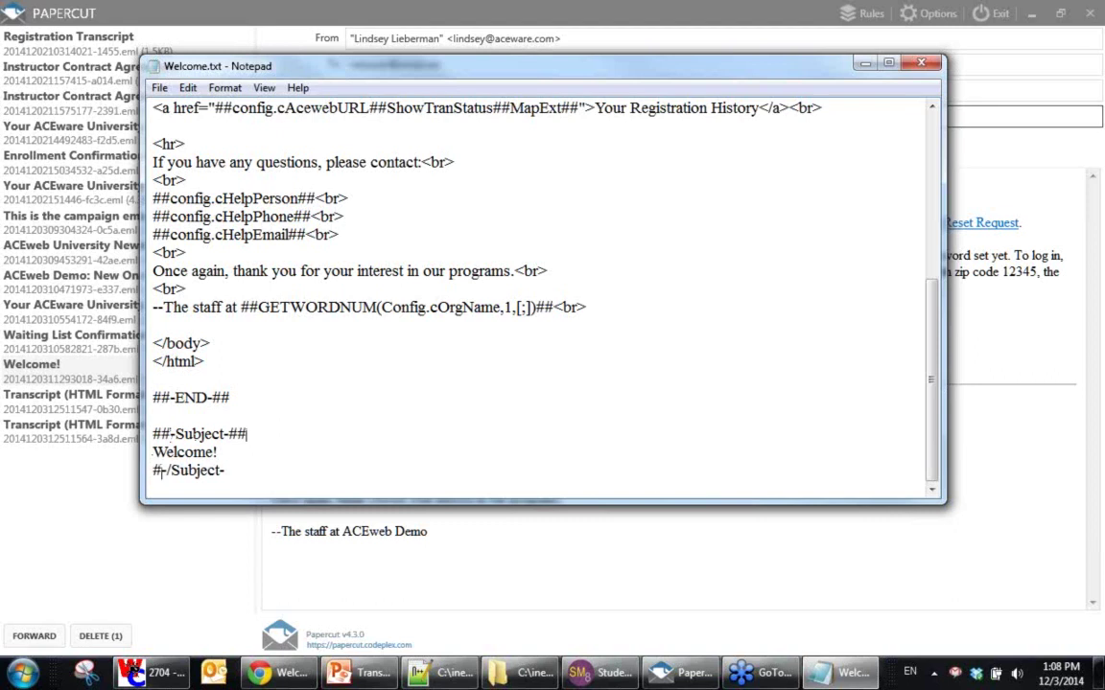
{"action": "left_click", "coordinate": [235, 470]}
{"action": "type", "text": "#"}
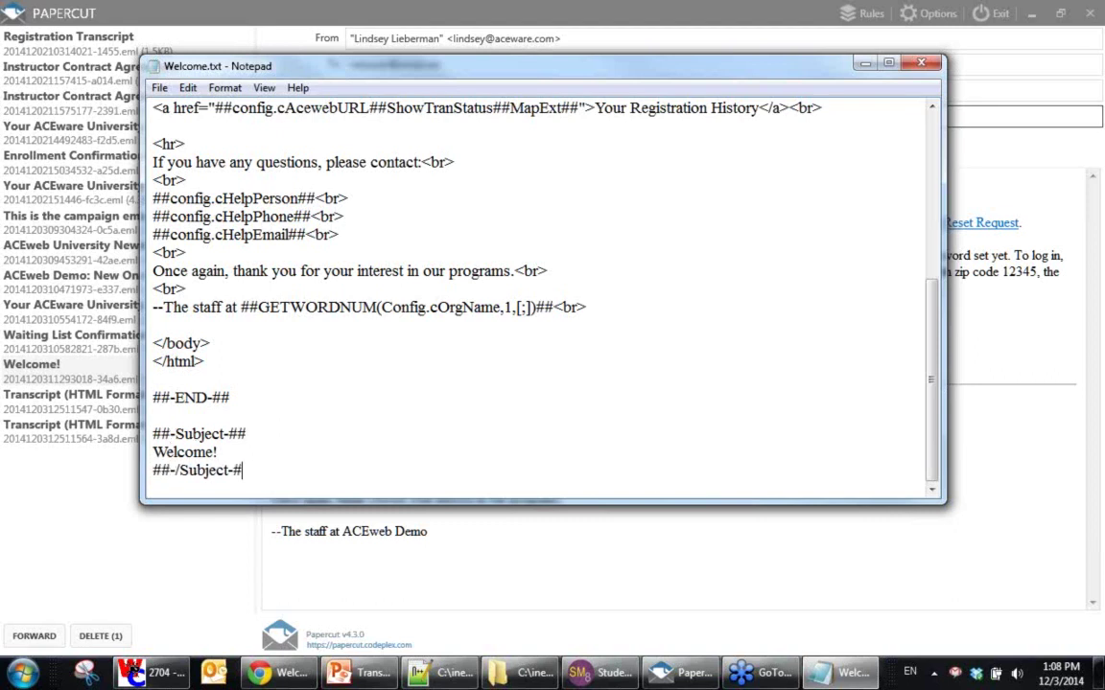
{"action": "left_click_drag", "start_coordinate": [219, 452], "coordinate": [114, 484]}
{"action": "type", "text": "This "}
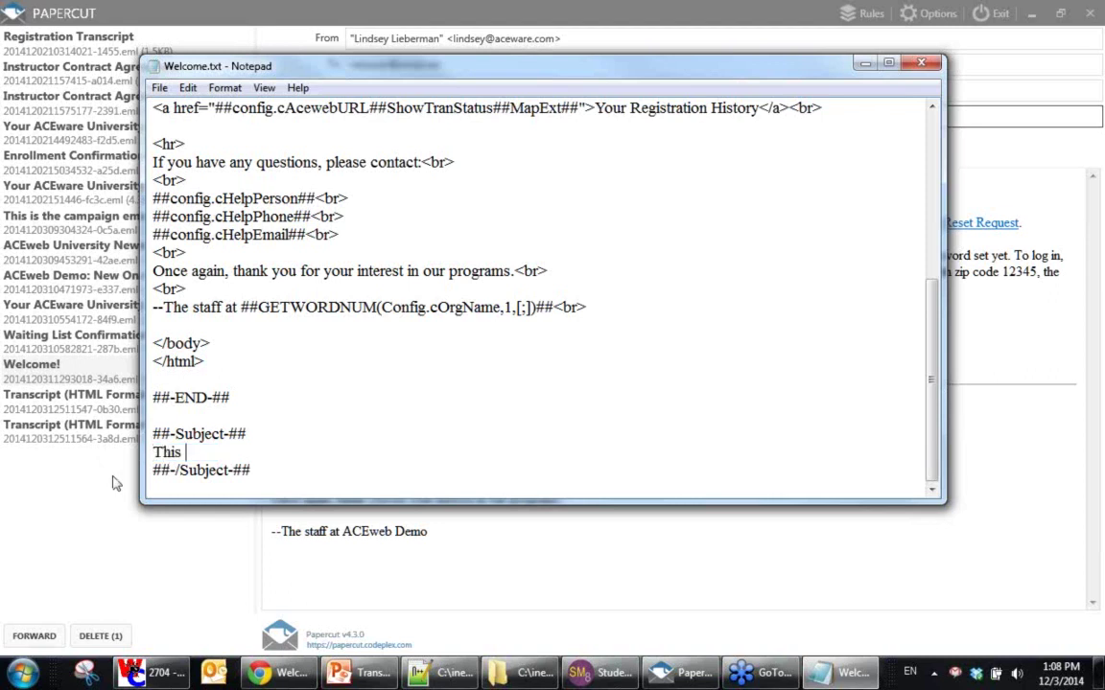
{"action": "type", "text": "is my customized subject!"}
Review the ##-END-## tag and the edited subject block in Welcome.txt.
{"action": "left_click", "coordinate": [293, 377]}
{"action": "left_click_drag", "start_coordinate": [272, 406], "coordinate": [150, 414]}
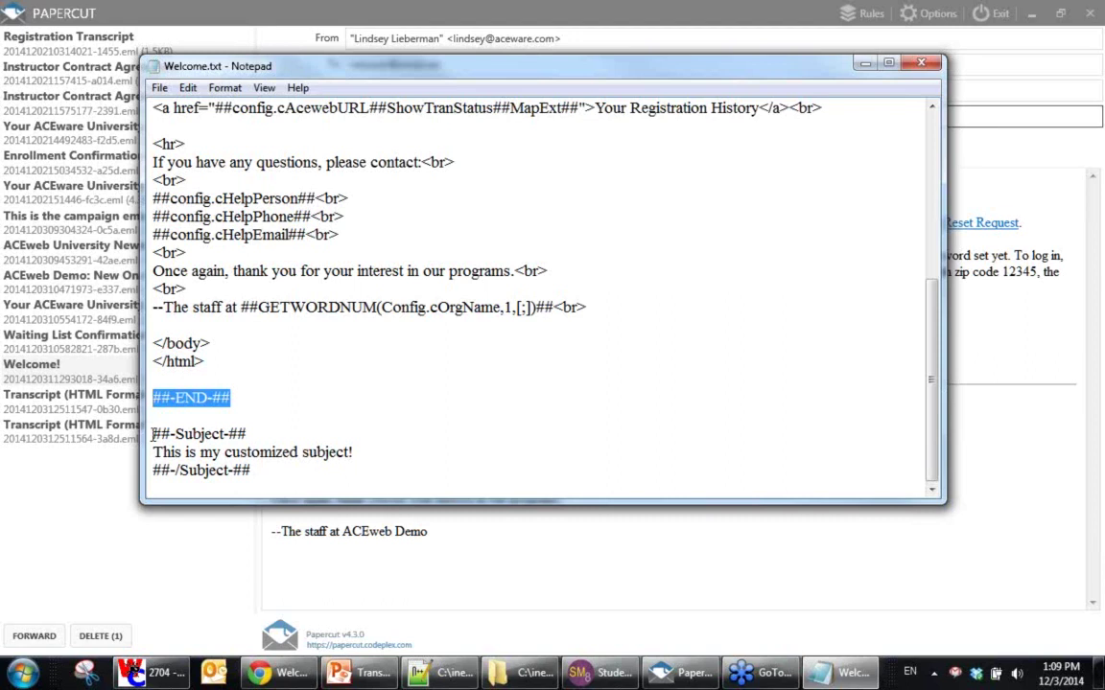
{"action": "left_click", "coordinate": [274, 453]}
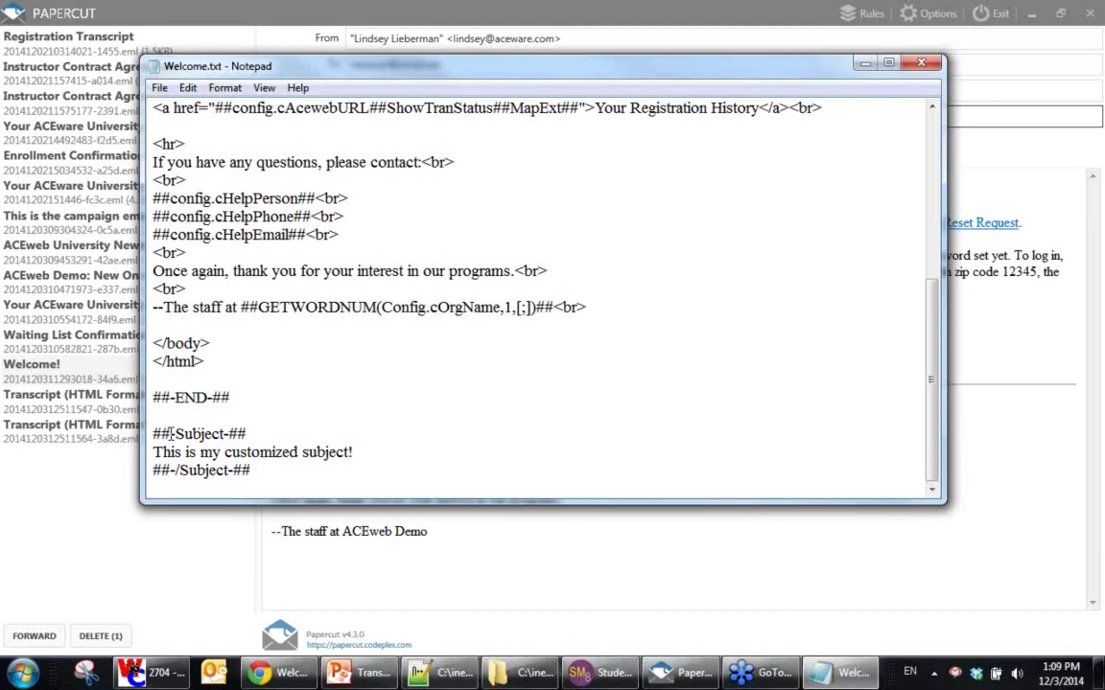
{"action": "left_click_drag", "start_coordinate": [177, 433], "coordinate": [260, 451]}
{"action": "left_click", "coordinate": [294, 470]}
{"action": "key", "text": "Up"}
{"action": "key", "text": "End"}
{"action": "key", "text": "Left"}
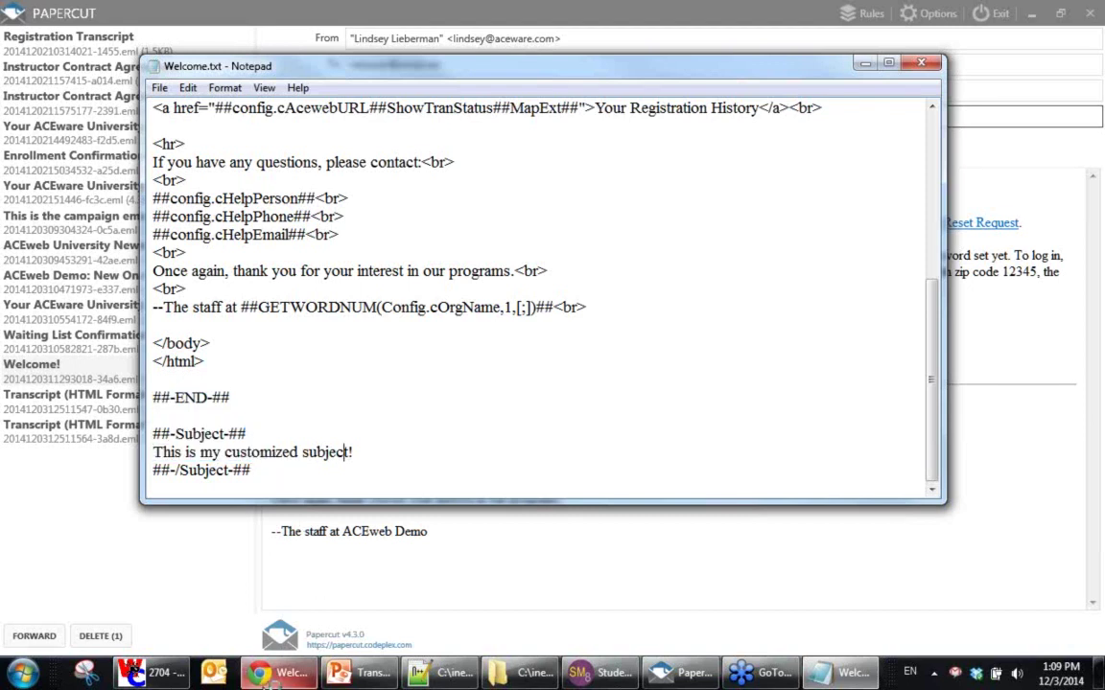
{"action": "left_click", "coordinate": [259, 674]}
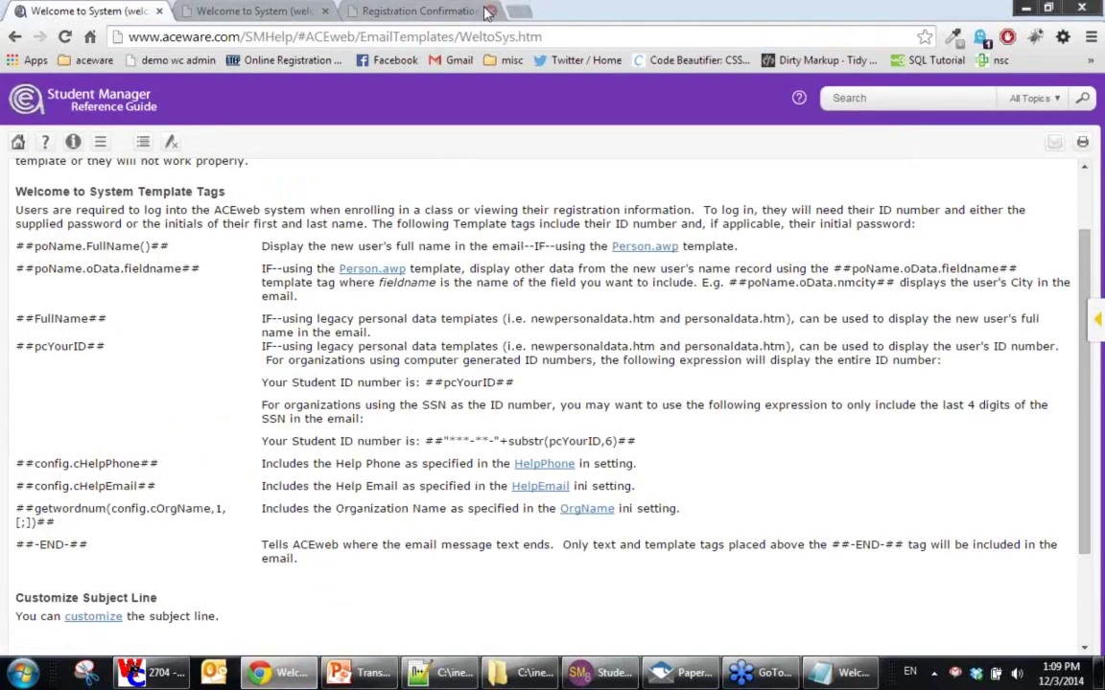
Load localhost/wconnect/ace/home.htm in a new tab and start Sign Up for a new account.
{"action": "left_click", "coordinate": [444, 7]}
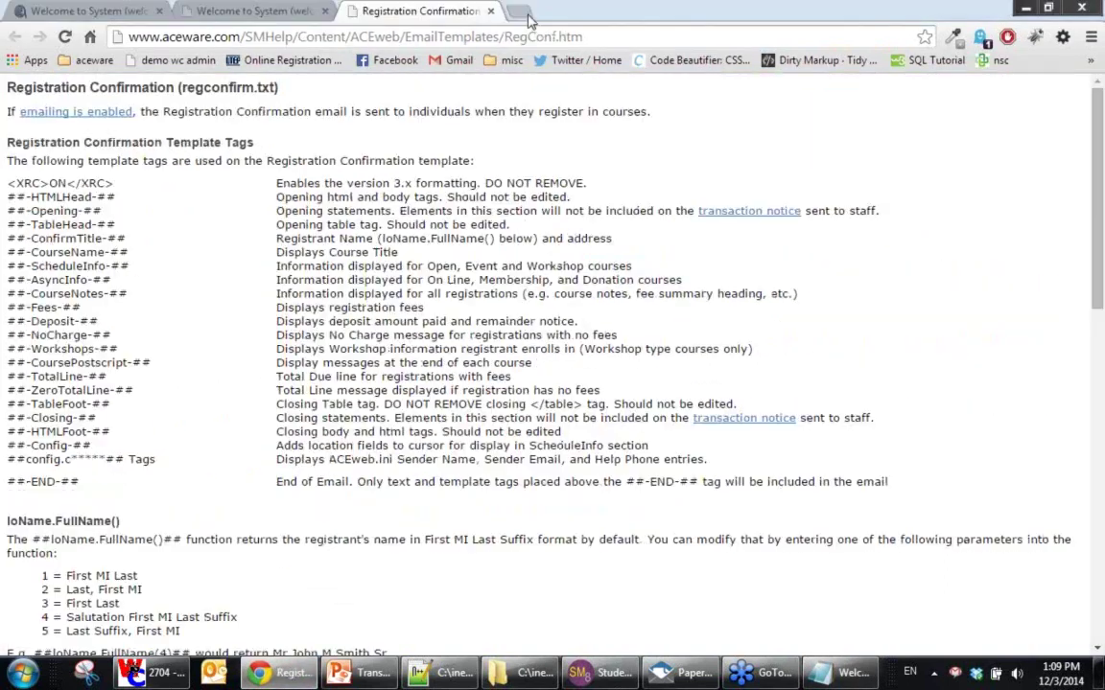
{"action": "left_click", "coordinate": [520, 10]}
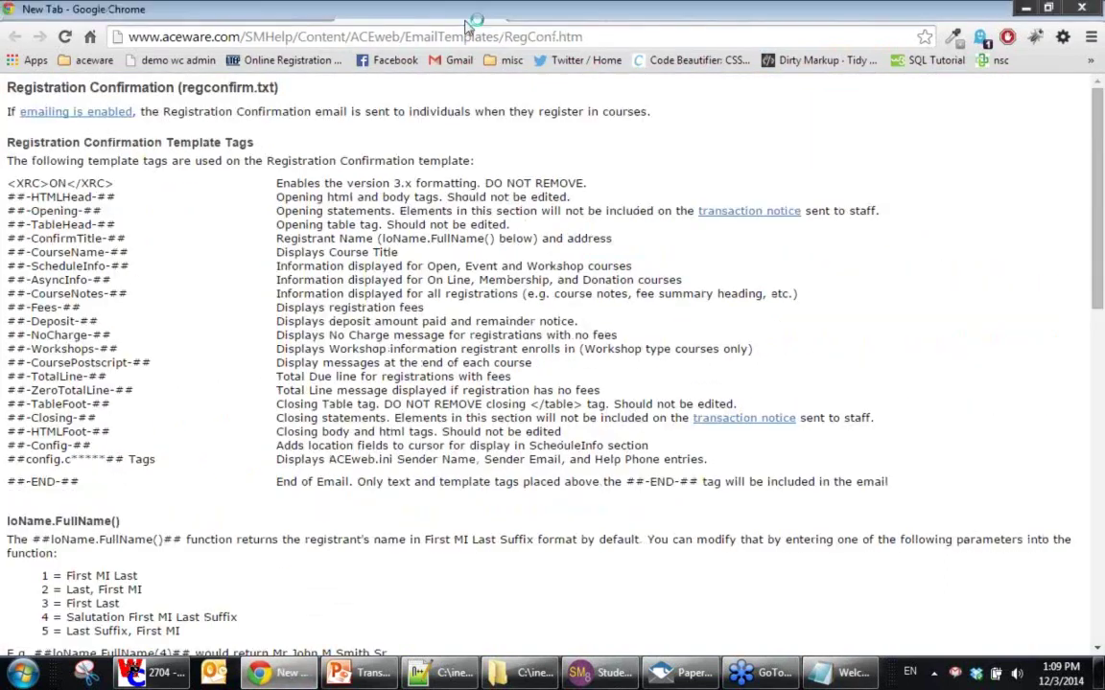
{"action": "type", "text": "localhost/wconnect/reloadhtml.awp"}
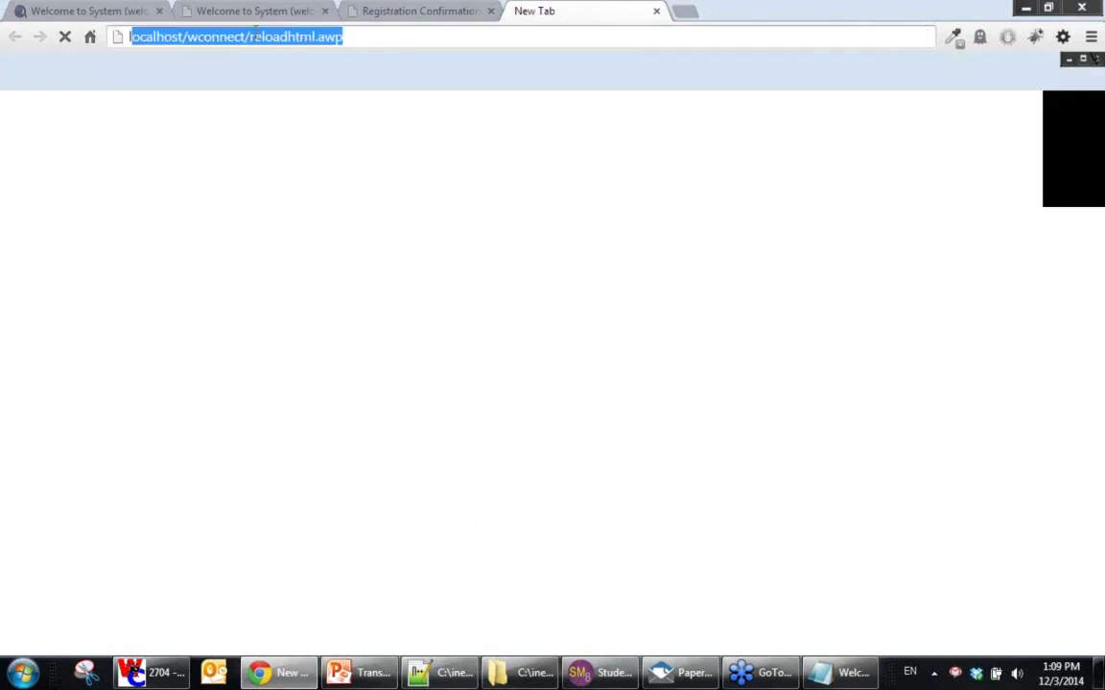
{"action": "key", "text": "Down"}
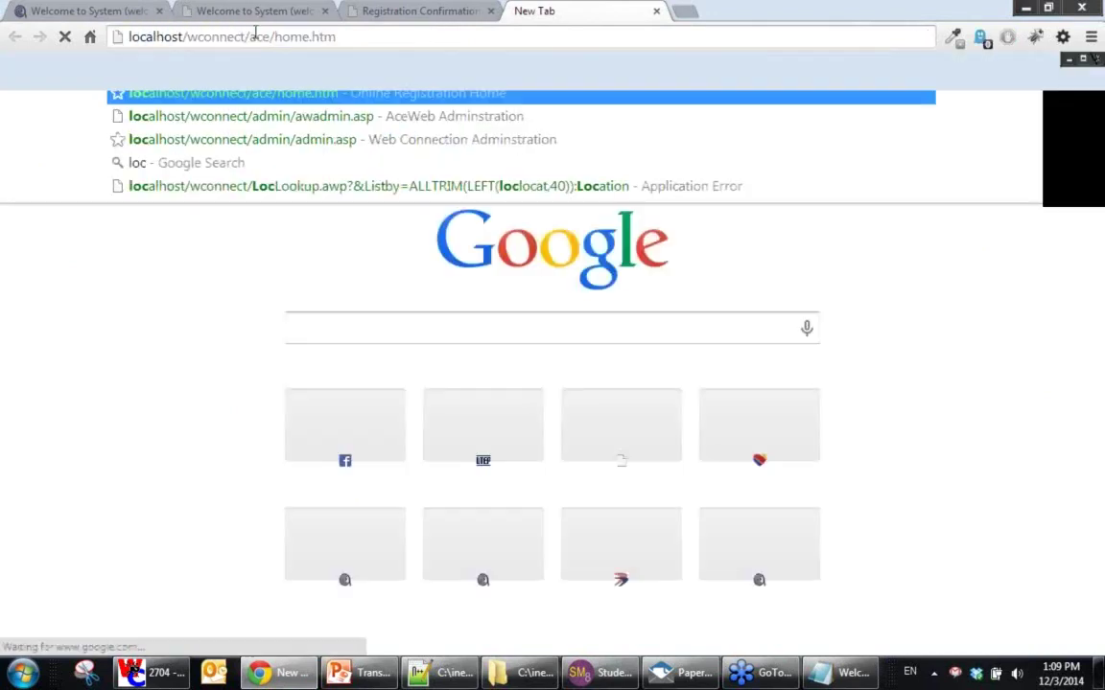
{"action": "key", "text": "Return"}
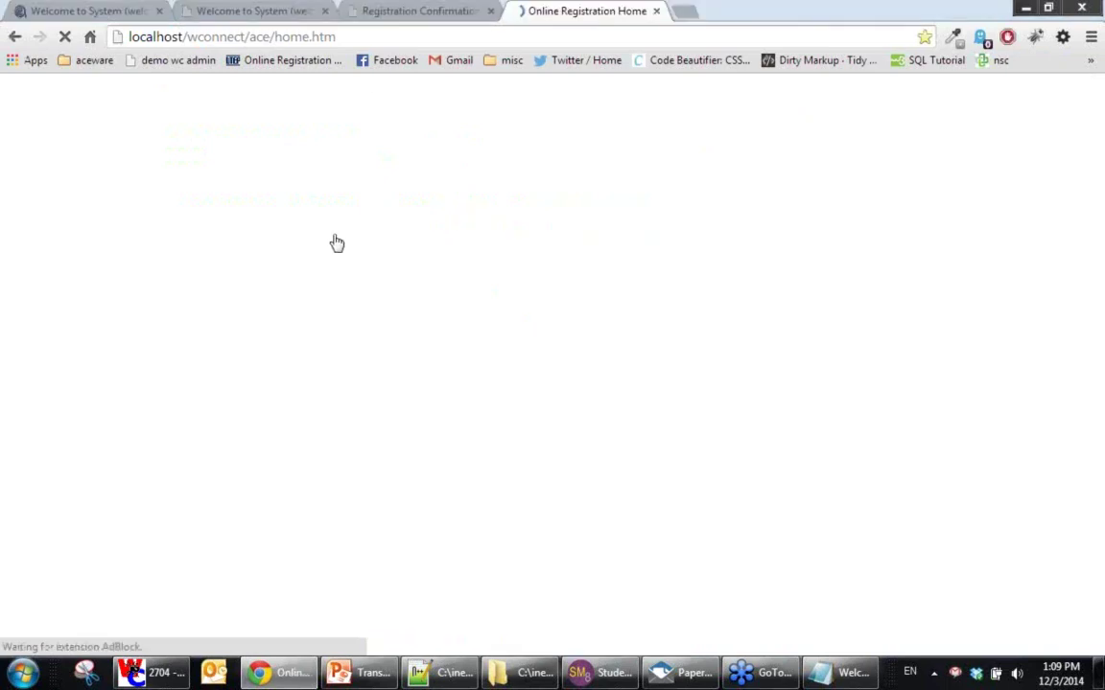
{"action": "left_click", "coordinate": [158, 347]}
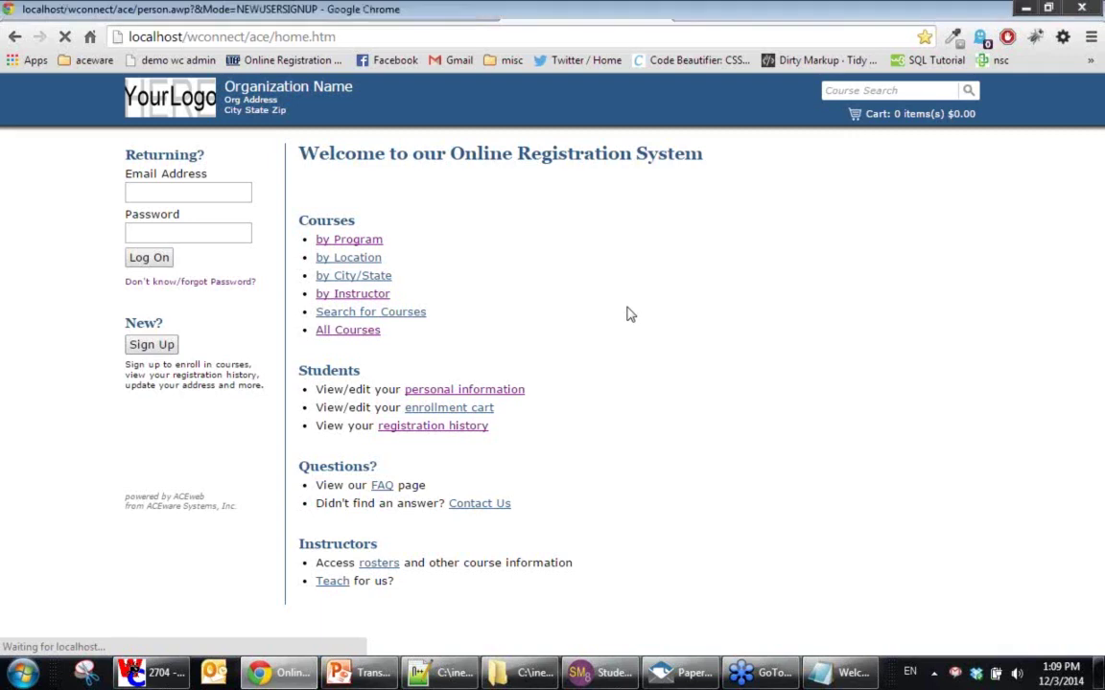
Fill in the profile form's e-mail, password, first name and emergency contact fields.
{"action": "left_click", "coordinate": [415, 280]}
{"action": "type", "text": "lind"}
{"action": "key", "text": "Down"}
{"action": "key", "text": "Tab"}
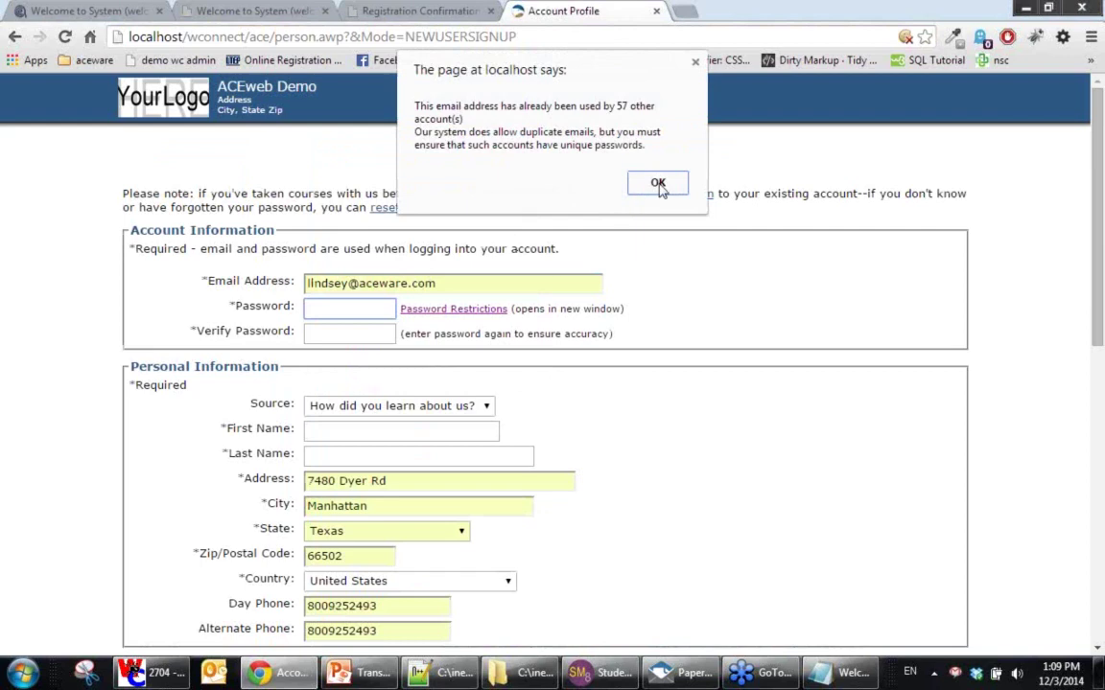
{"action": "left_click", "coordinate": [658, 183]}
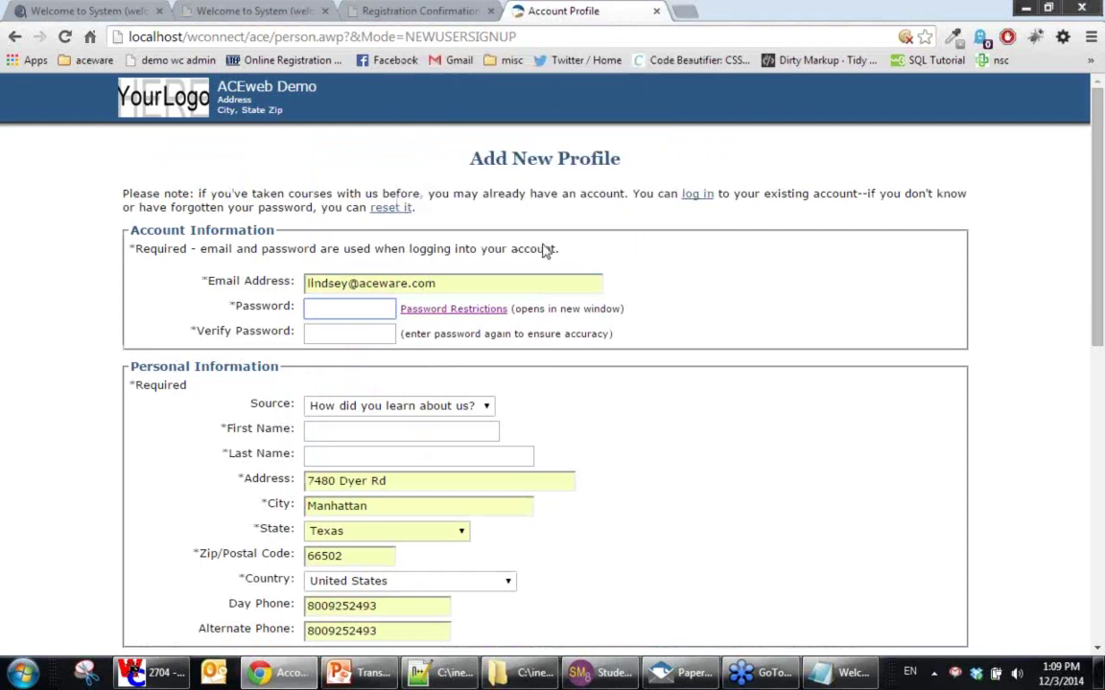
{"action": "left_click", "coordinate": [343, 334]}
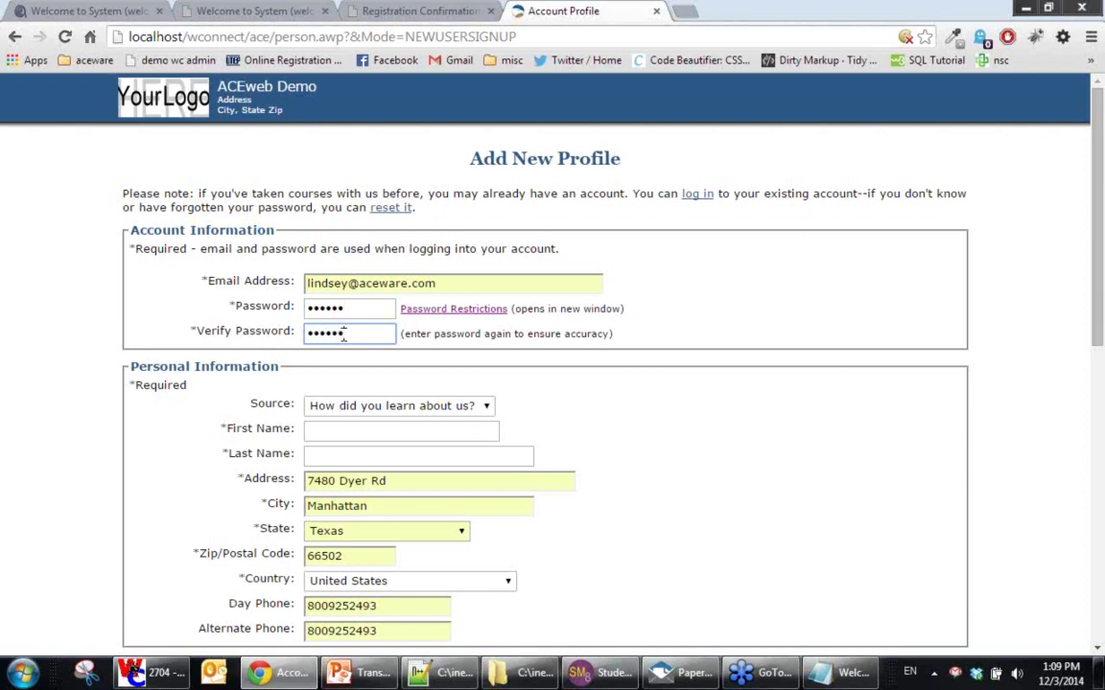
{"action": "left_click", "coordinate": [320, 429]}
{"action": "type", "text": "L"}
{"action": "left_click", "coordinate": [323, 452]}
{"action": "key", "text": "Tab"}
{"action": "key", "text": "Tab"}
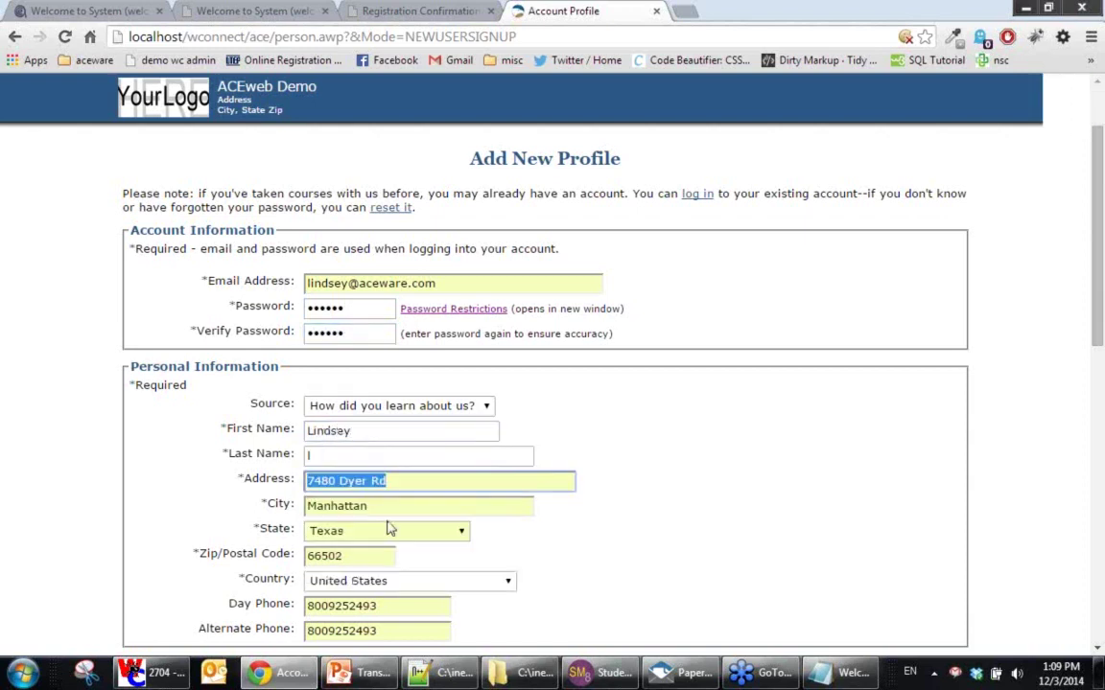
{"action": "scroll", "coordinate": [389, 527], "scroll_direction": "down", "scroll_amount": 4}
{"action": "left_click", "coordinate": [341, 544]}
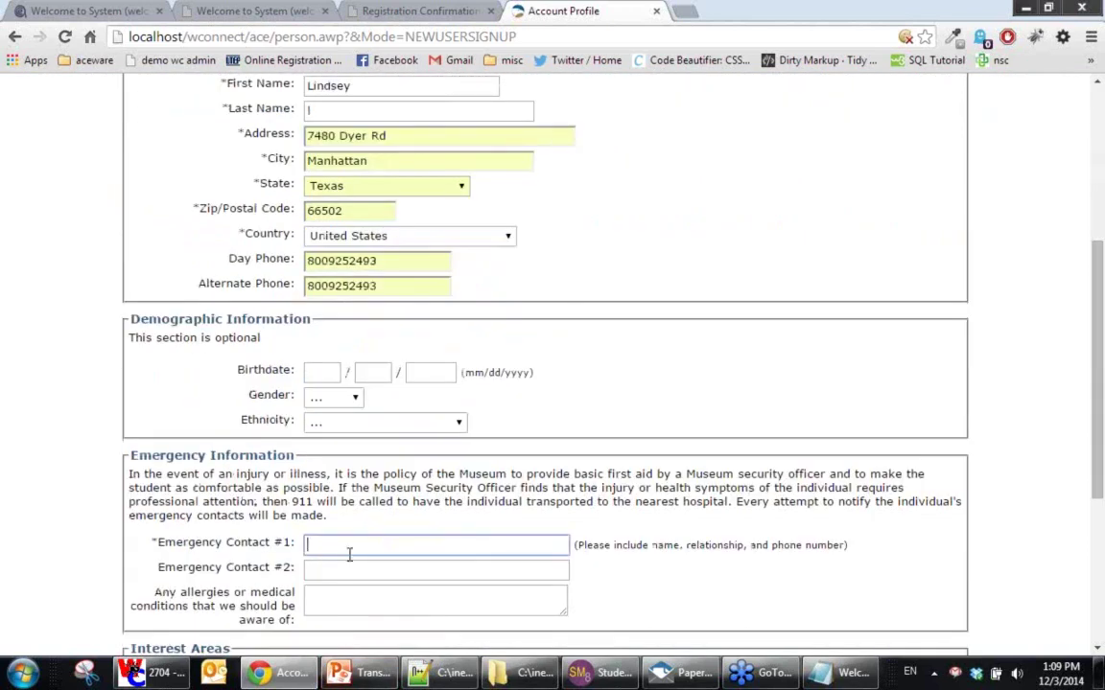
Tick Fine Arts, Computers and Personal Finance as interests and submit with Add account.
{"action": "scroll", "coordinate": [234, 562], "scroll_direction": "down", "scroll_amount": 3}
{"action": "left_click", "coordinate": [177, 408]}
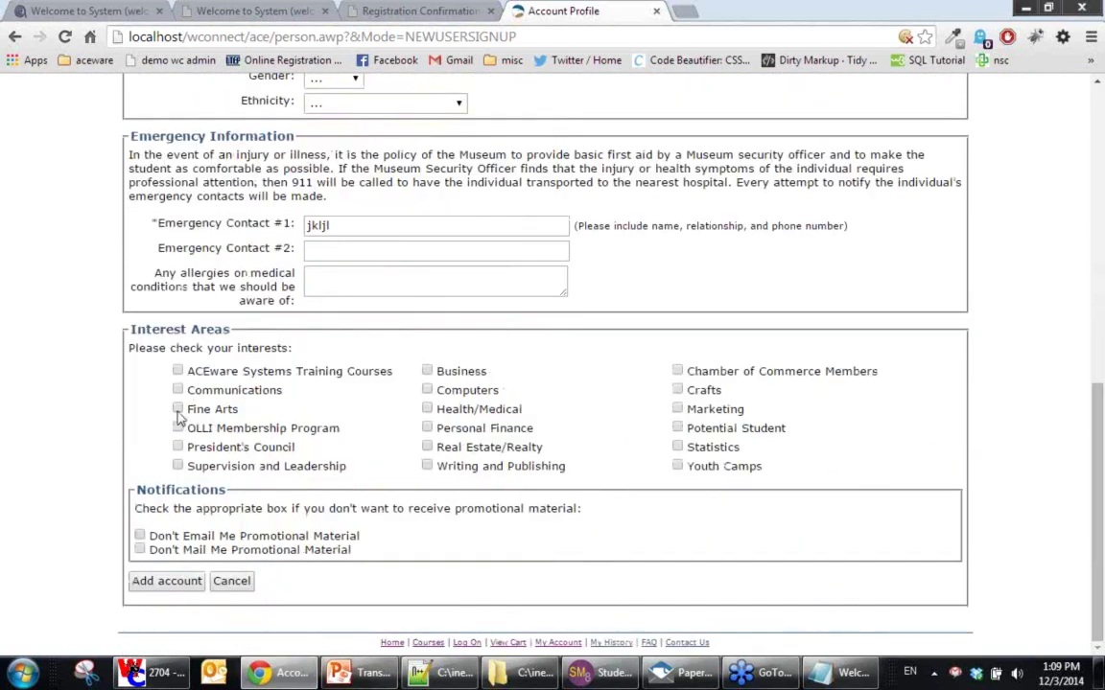
{"action": "left_click", "coordinate": [427, 390]}
{"action": "left_click", "coordinate": [426, 428]}
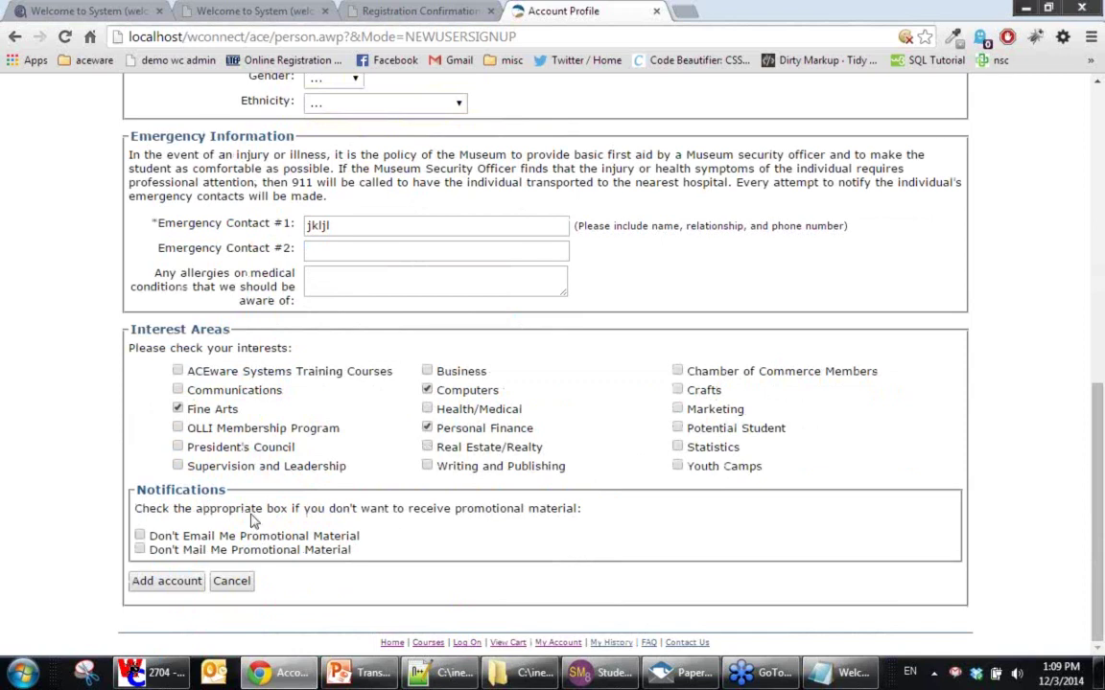
{"action": "left_click", "coordinate": [173, 586]}
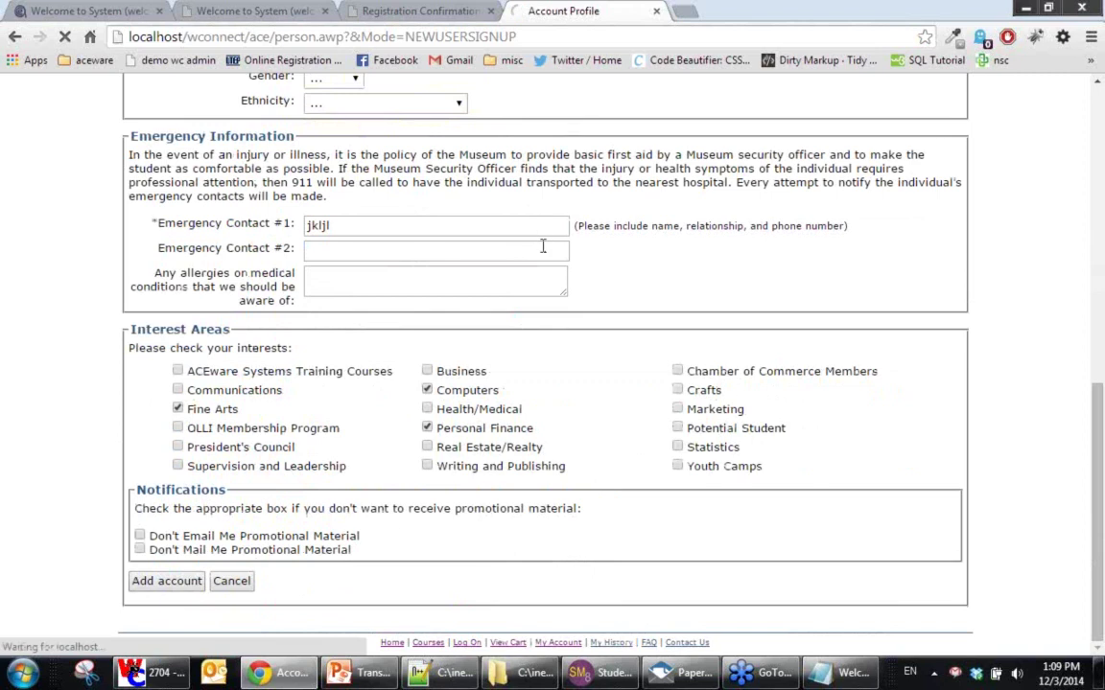
Open the new welcome email in Papercut and highlight its subject 'This is my customized subject!'.
{"action": "left_click", "coordinate": [827, 675]}
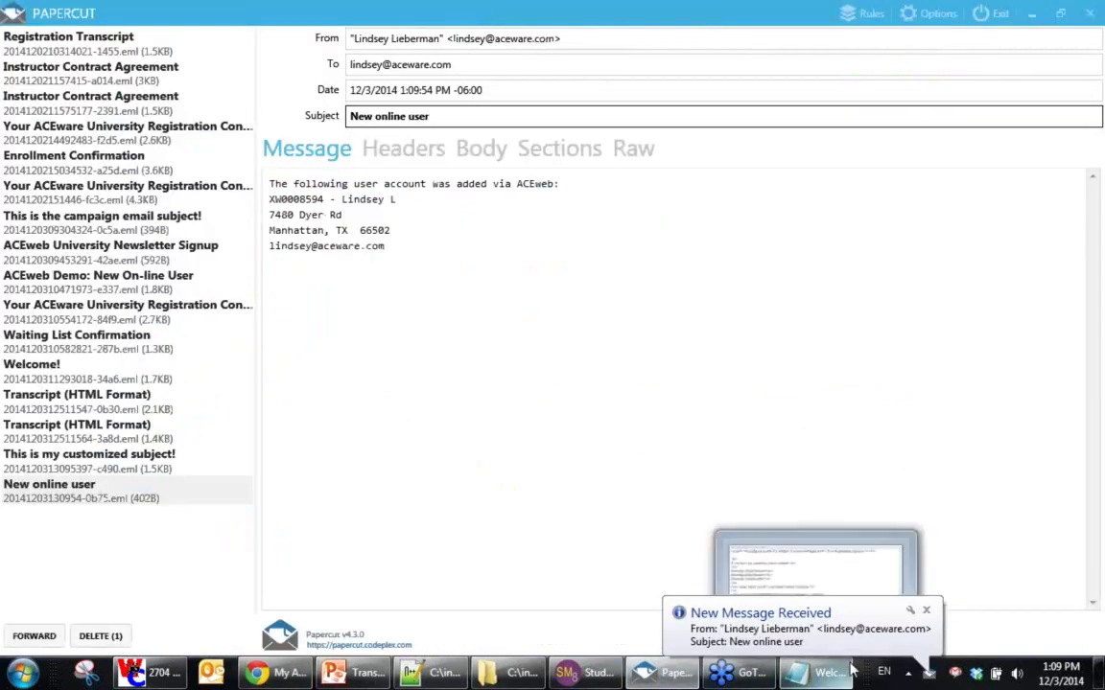
{"action": "left_click", "coordinate": [54, 462]}
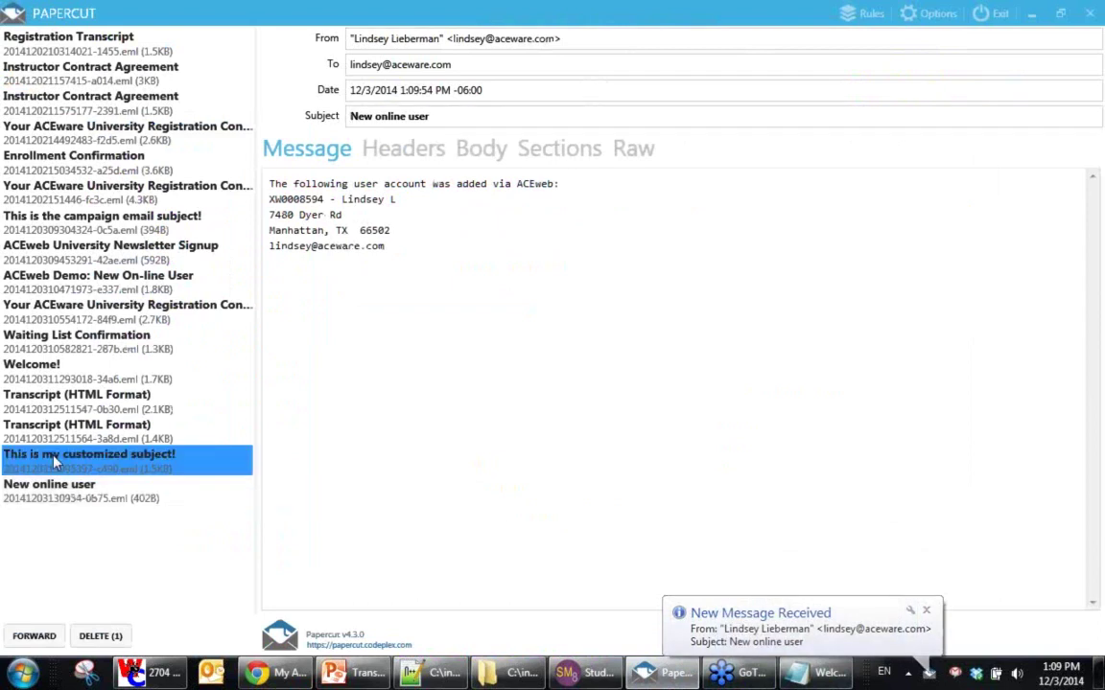
{"action": "left_click_drag", "start_coordinate": [500, 116], "coordinate": [372, 106]}
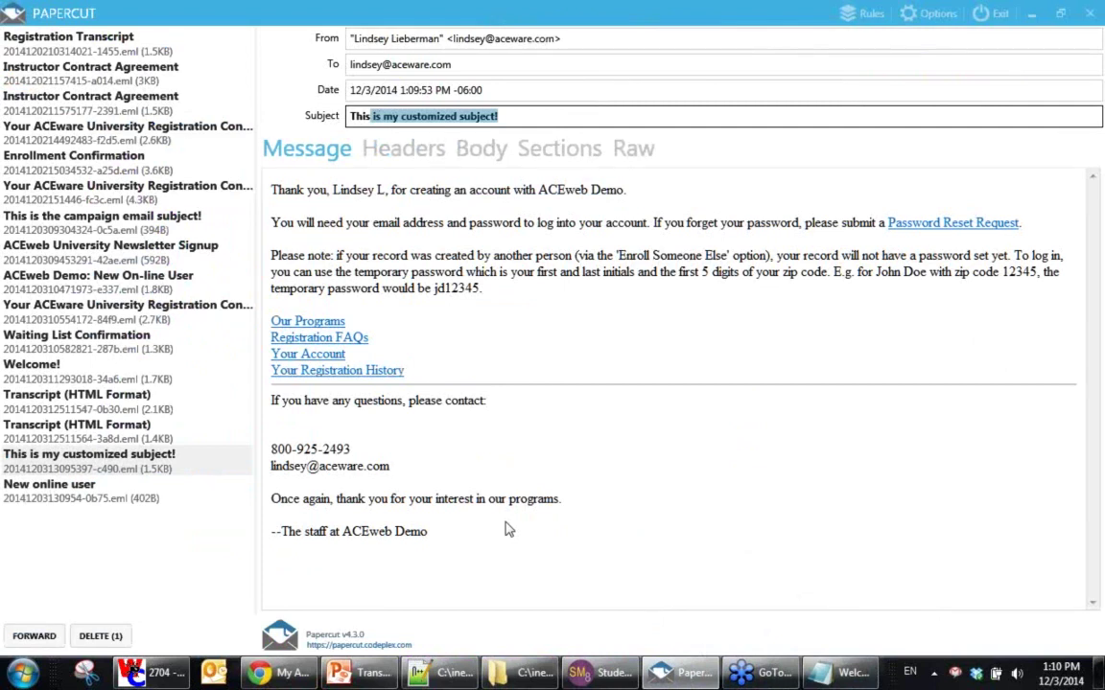
{"action": "left_click", "coordinate": [369, 679]}
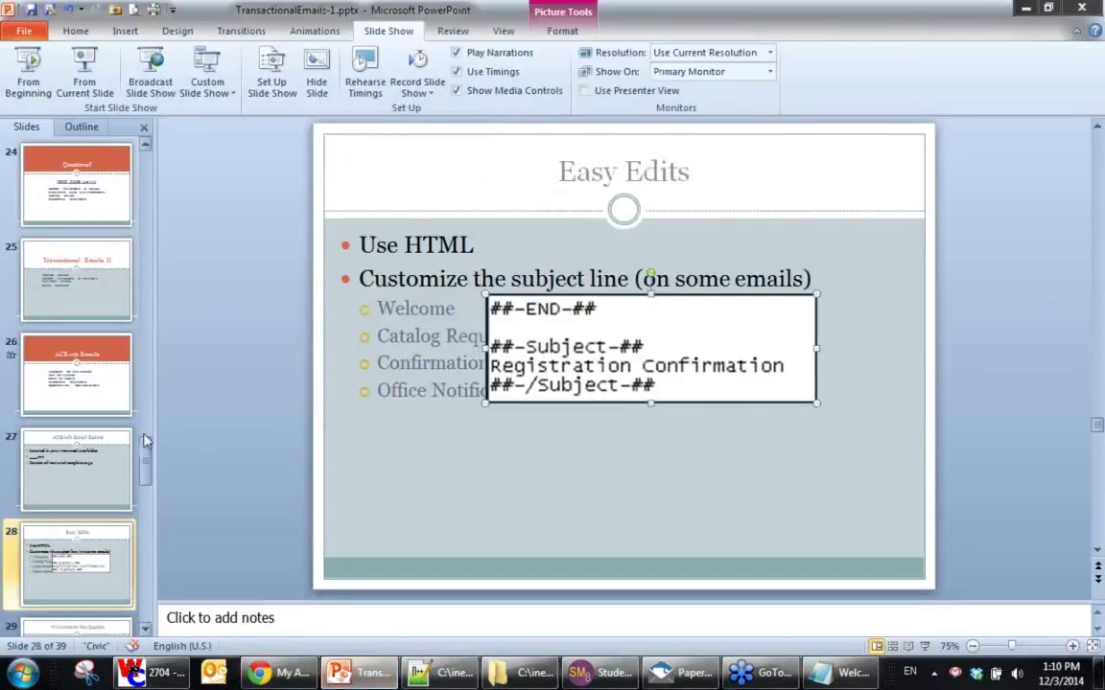
Move the deck to slide 30, Send to Friend (sendfriend.txt), and browse the ace template folder.
{"action": "key", "text": "Page_Down"}
{"action": "scroll", "coordinate": [58, 329], "scroll_direction": "up", "scroll_amount": 1}
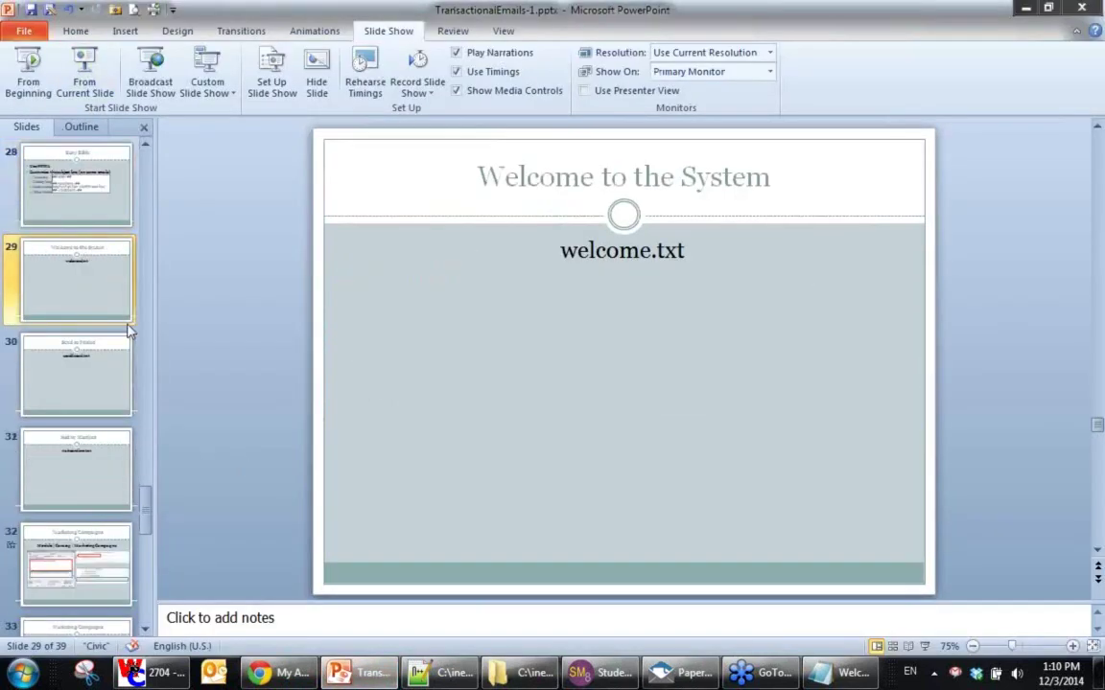
{"action": "left_click", "coordinate": [108, 382]}
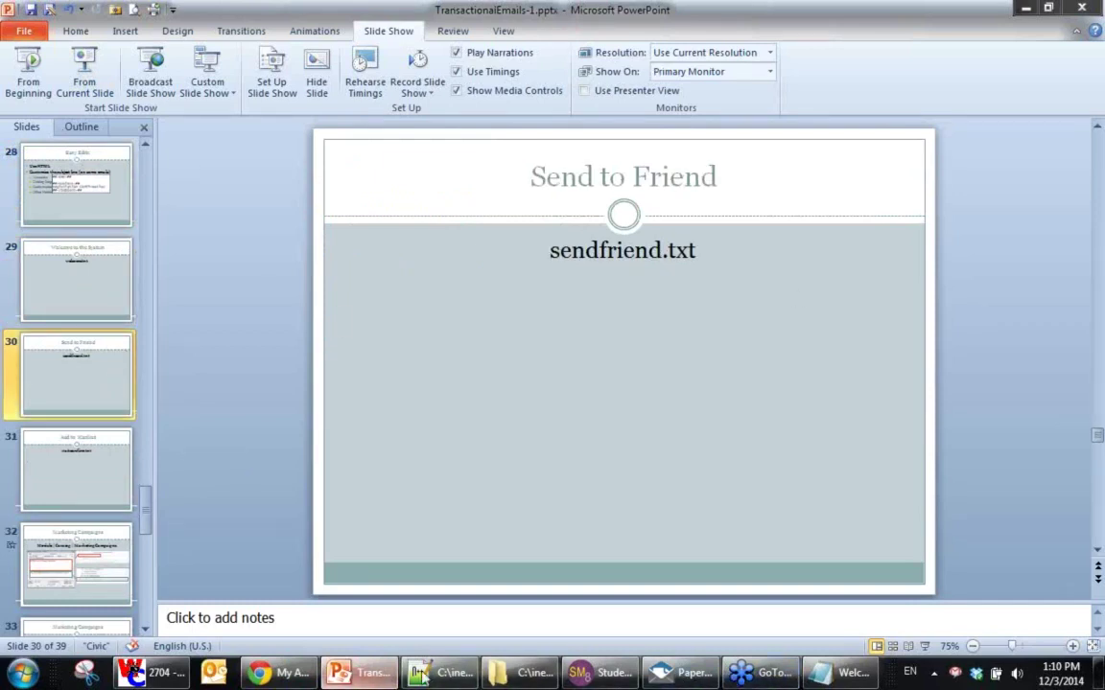
{"action": "left_click", "coordinate": [518, 677]}
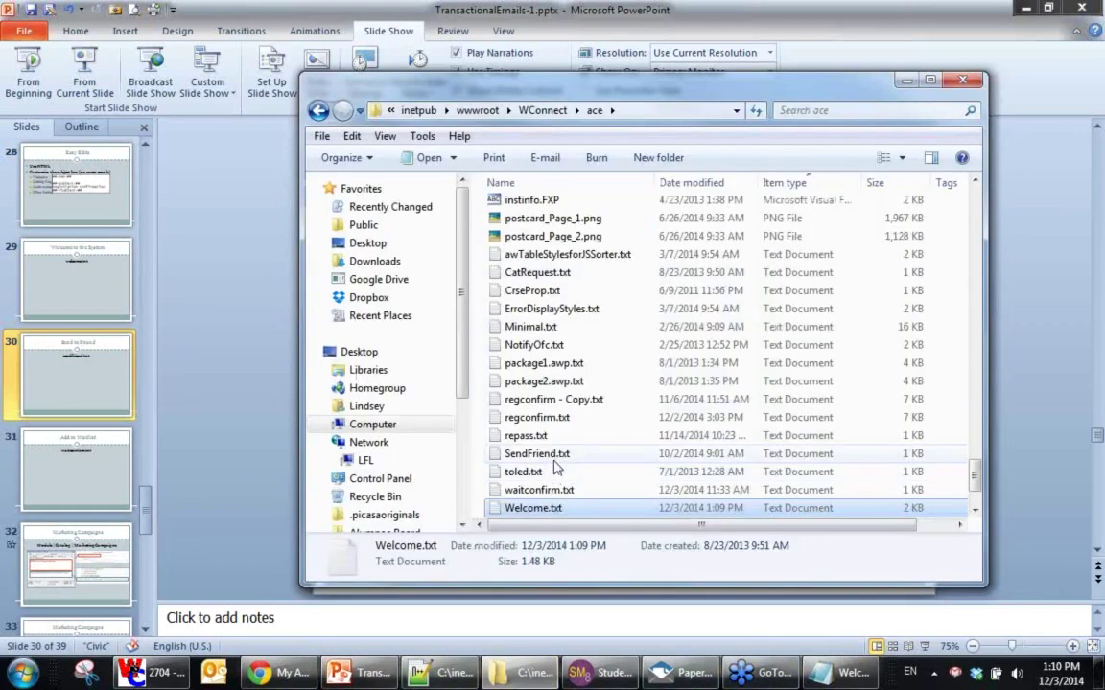
{"action": "scroll", "coordinate": [547, 451], "scroll_direction": "down", "scroll_amount": 1}
{"action": "scroll", "coordinate": [554, 384], "scroll_direction": "down", "scroll_amount": 1}
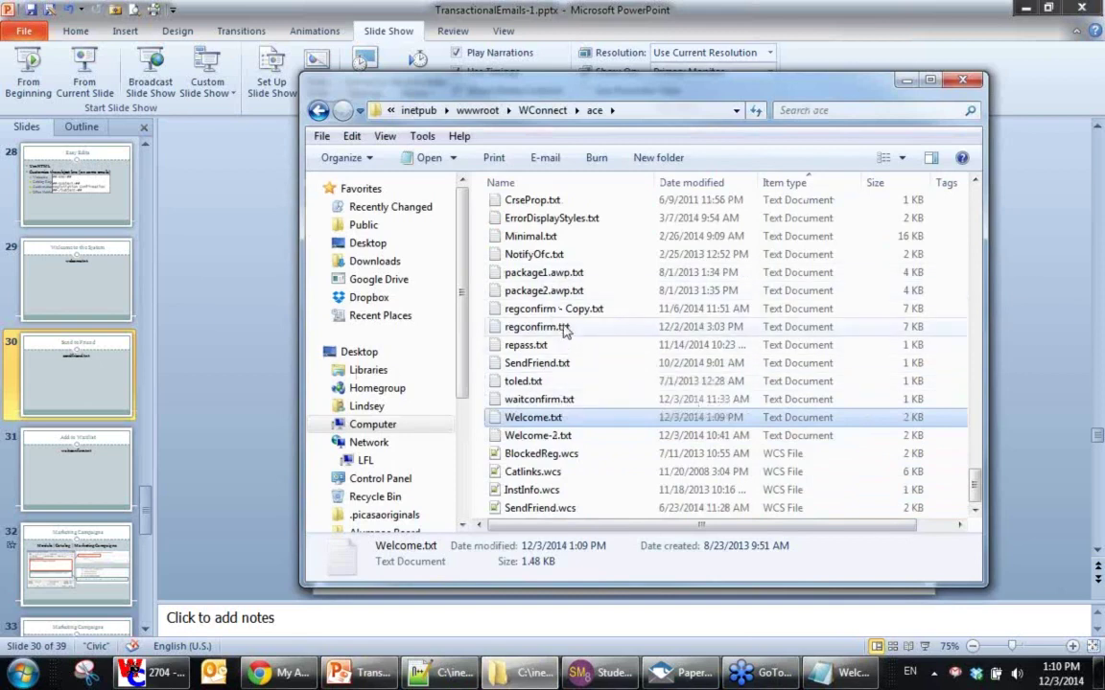
{"action": "left_click", "coordinate": [281, 681]}
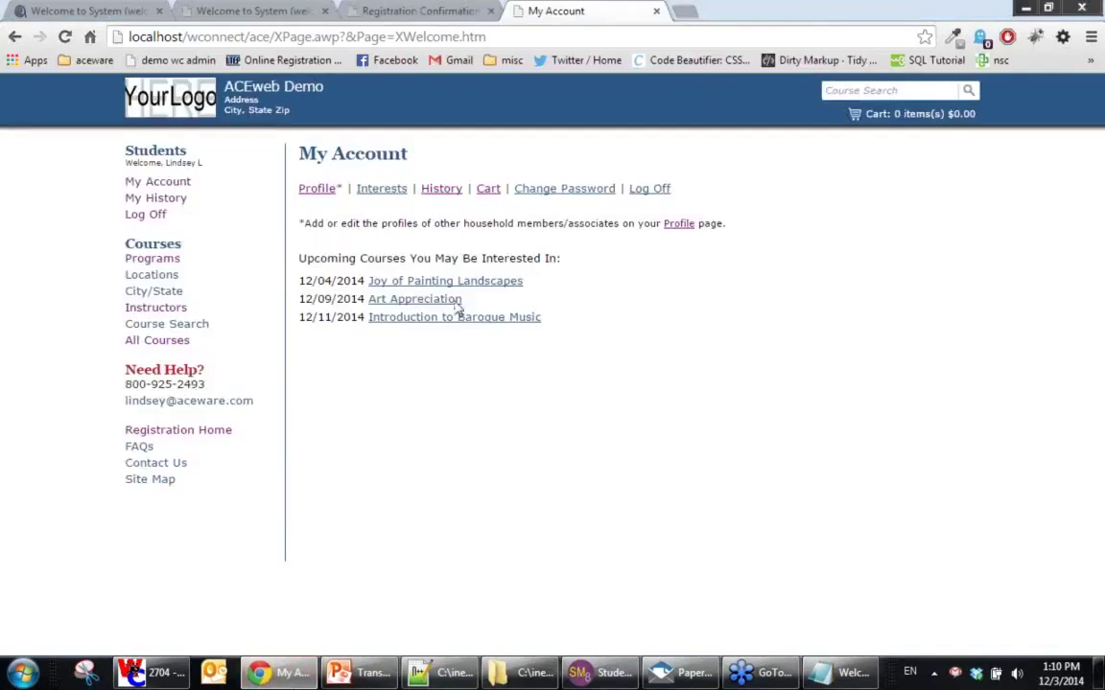
Open the Joy of Painting Landscapes (14FART102C) page from My Account's upcoming courses.
{"action": "left_click", "coordinate": [422, 281]}
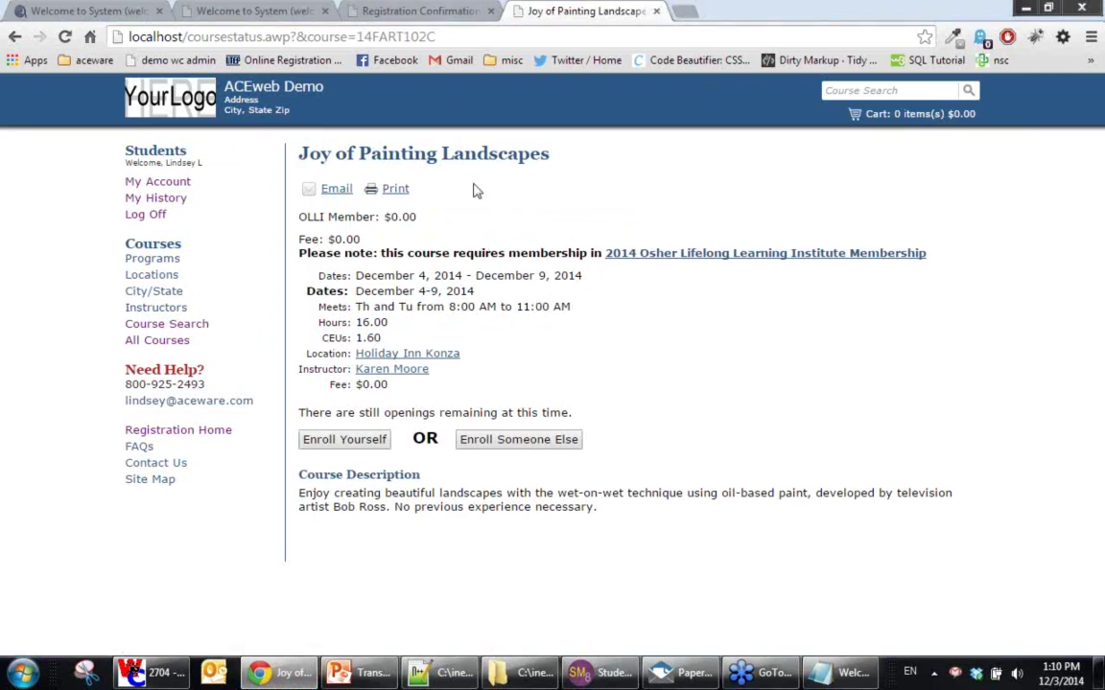
{"action": "mouse_move", "coordinate": [602, 673]}
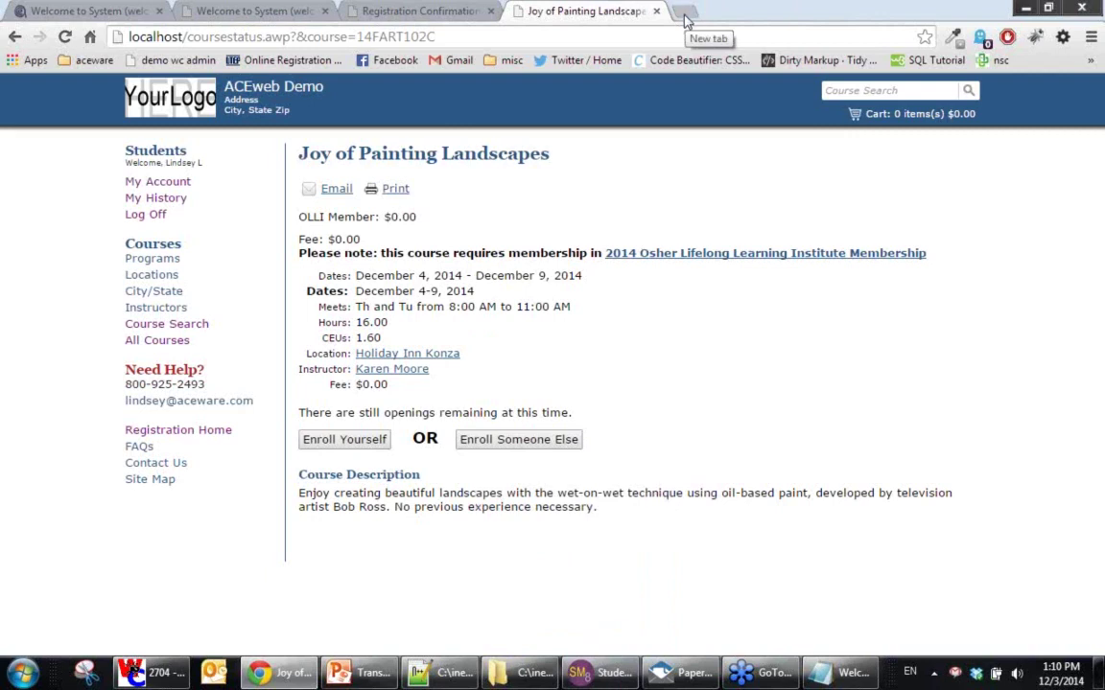
In a new tab, load the aceware ACEweb Demonstration bookmark and open the All Courses listing.
{"action": "left_click", "coordinate": [685, 19]}
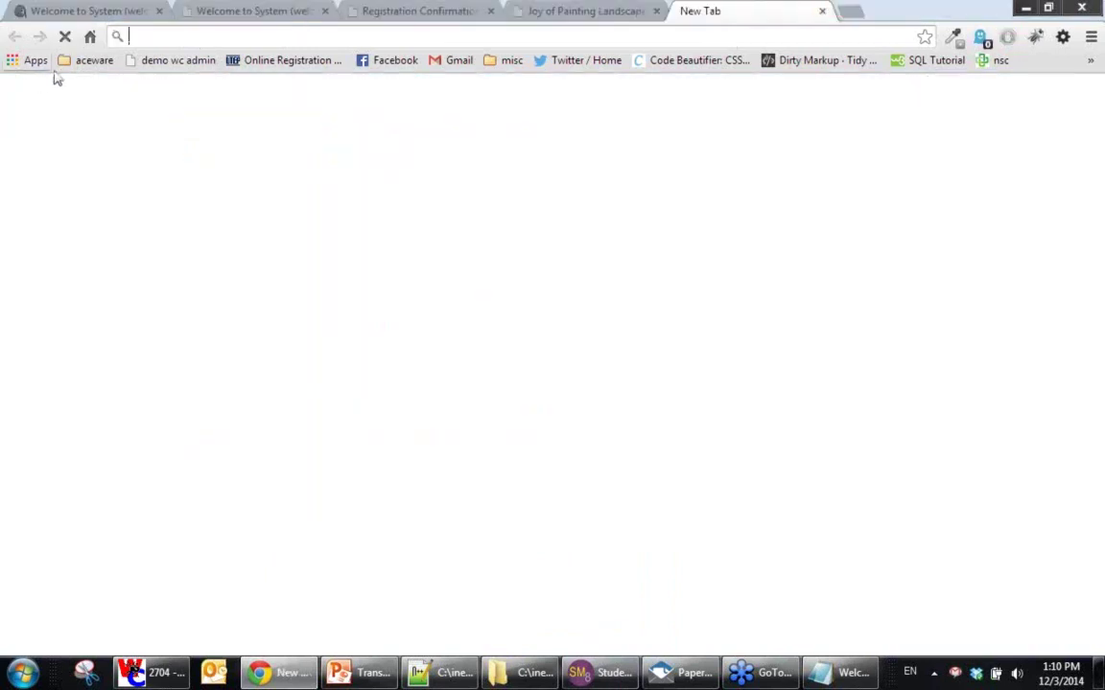
{"action": "left_click", "coordinate": [89, 61]}
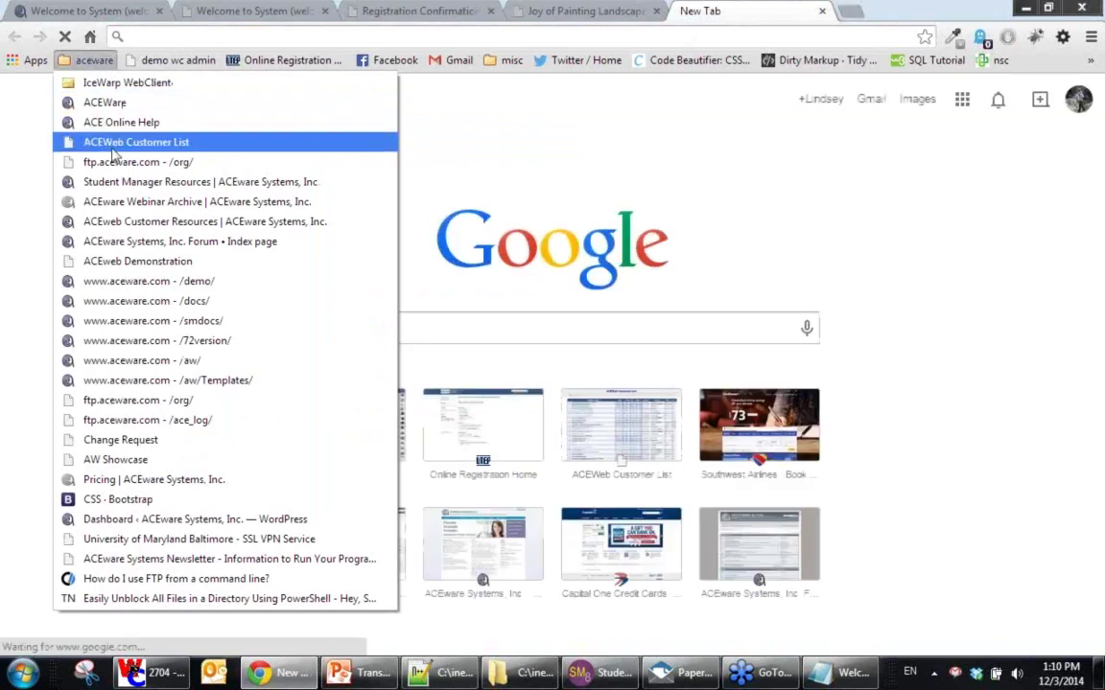
{"action": "left_click", "coordinate": [129, 261]}
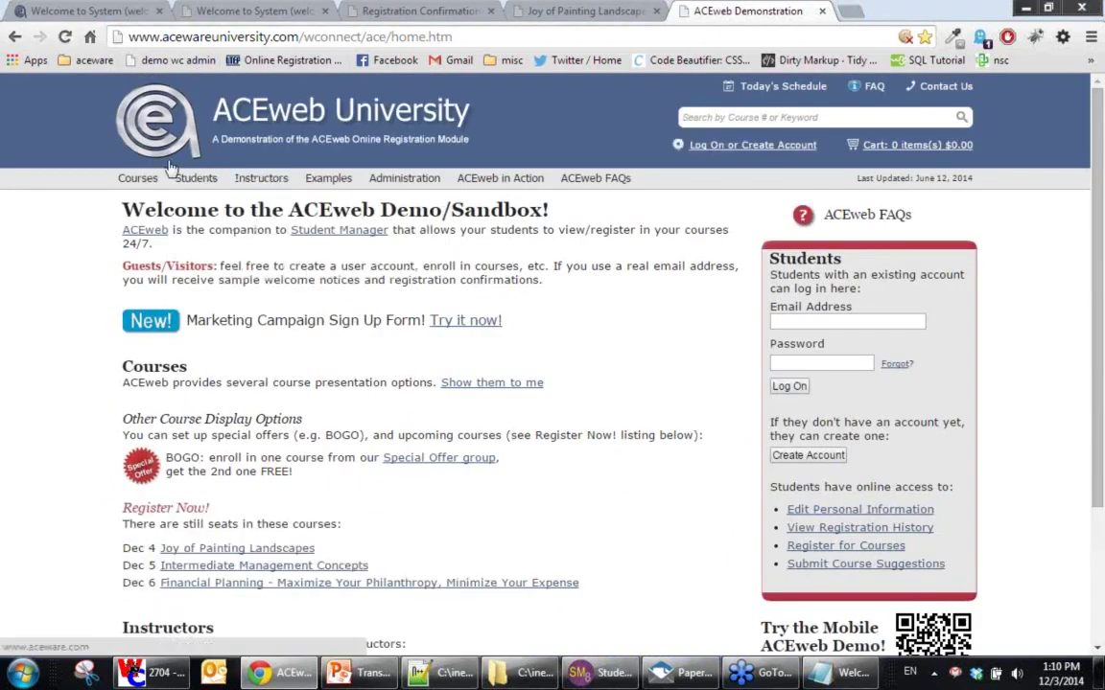
{"action": "mouse_move", "coordinate": [139, 182]}
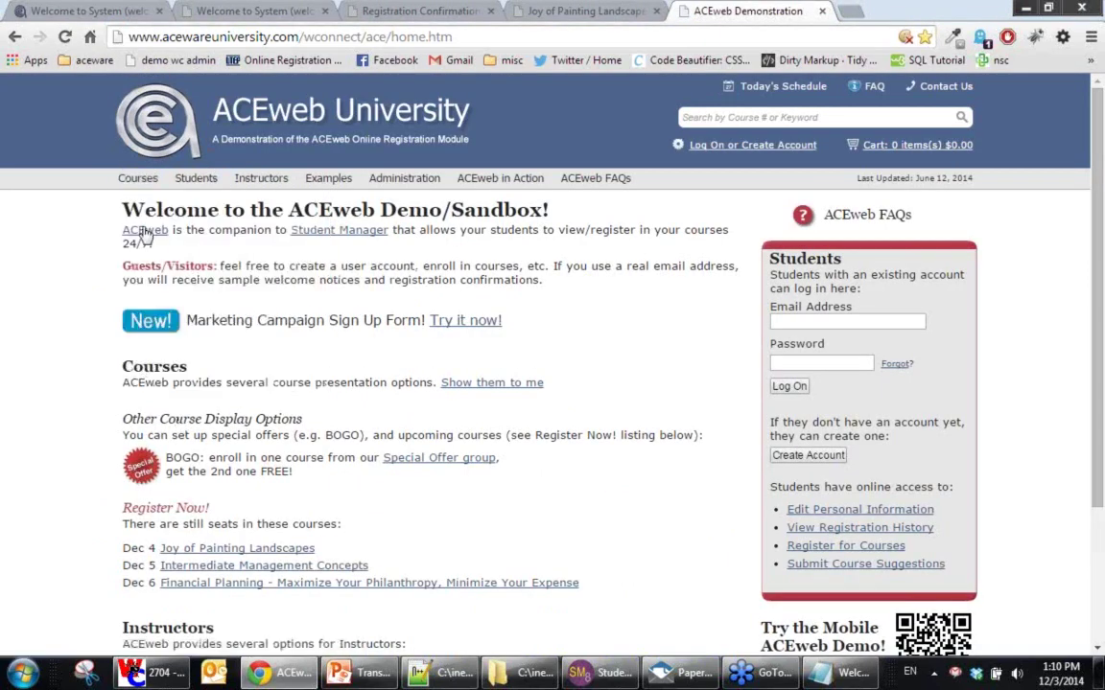
{"action": "left_click", "coordinate": [142, 359]}
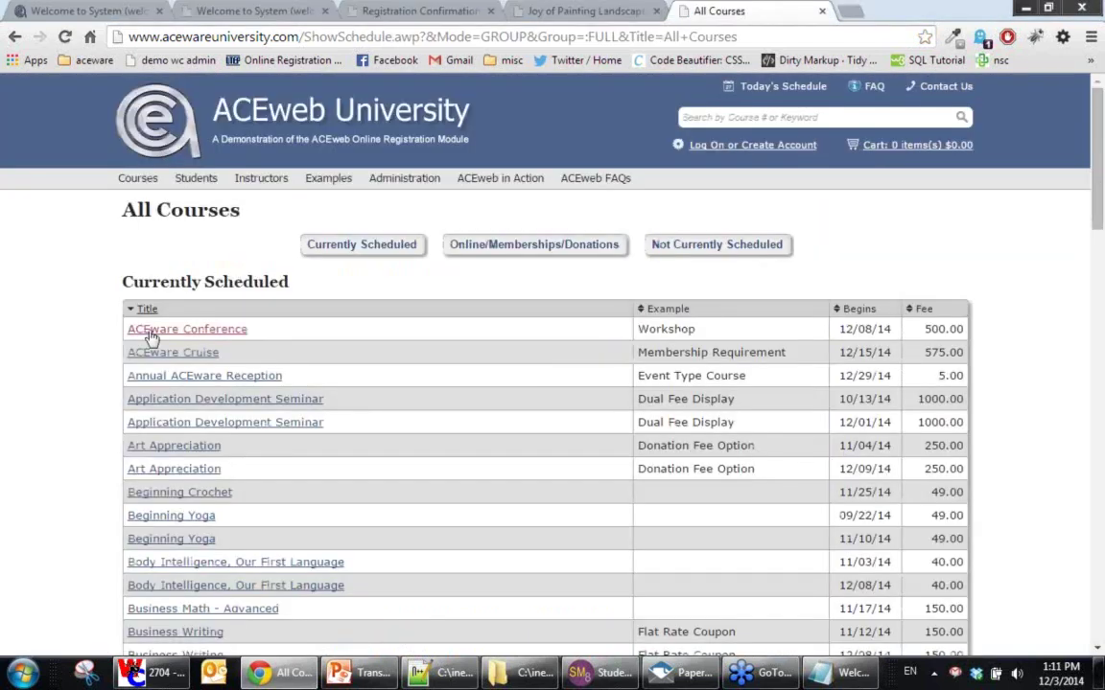
Open the ACEware Conference course page, then SendFriend.txt from the ace folder, enlarging Notepad.
{"action": "left_click", "coordinate": [146, 326]}
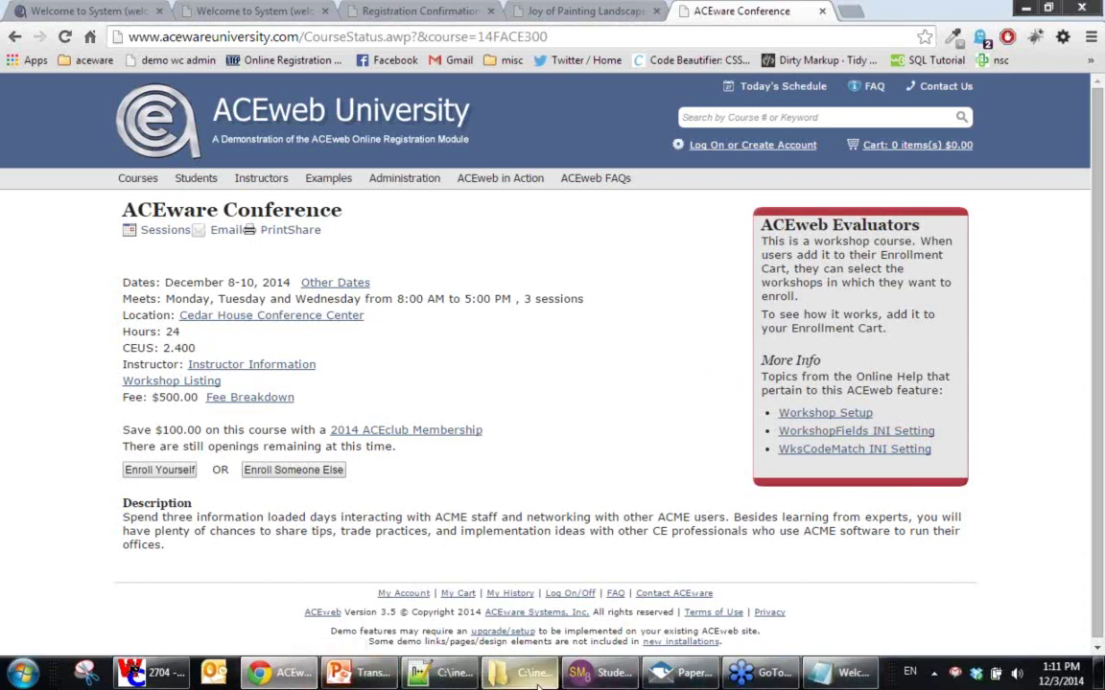
{"action": "left_click", "coordinate": [523, 673]}
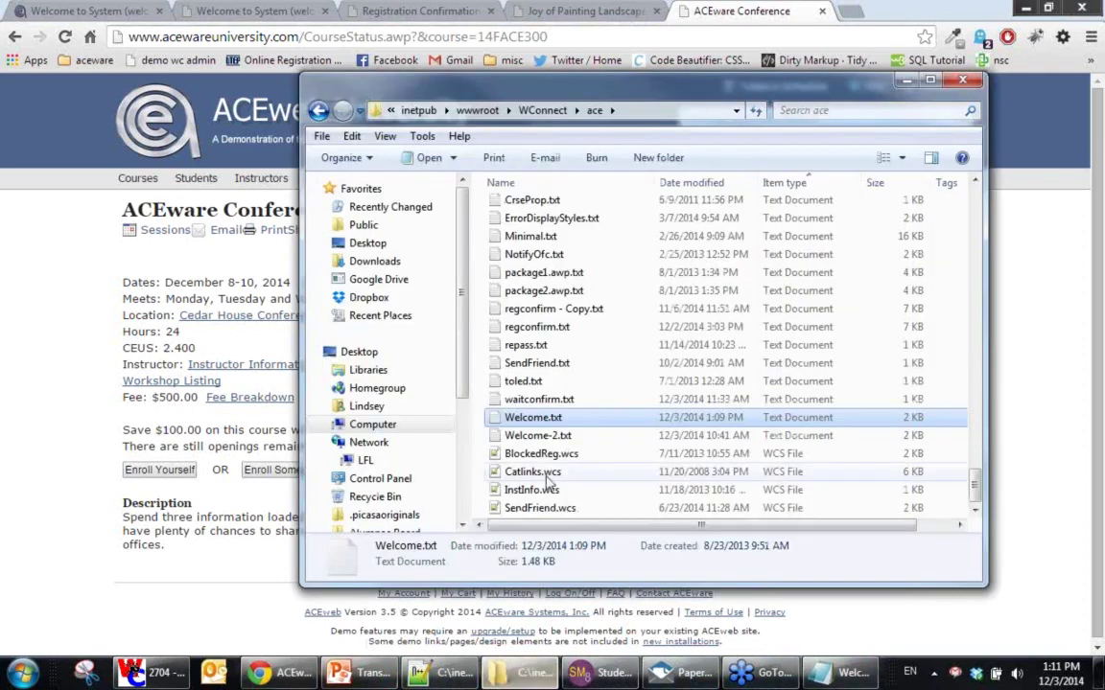
{"action": "left_click", "coordinate": [537, 370]}
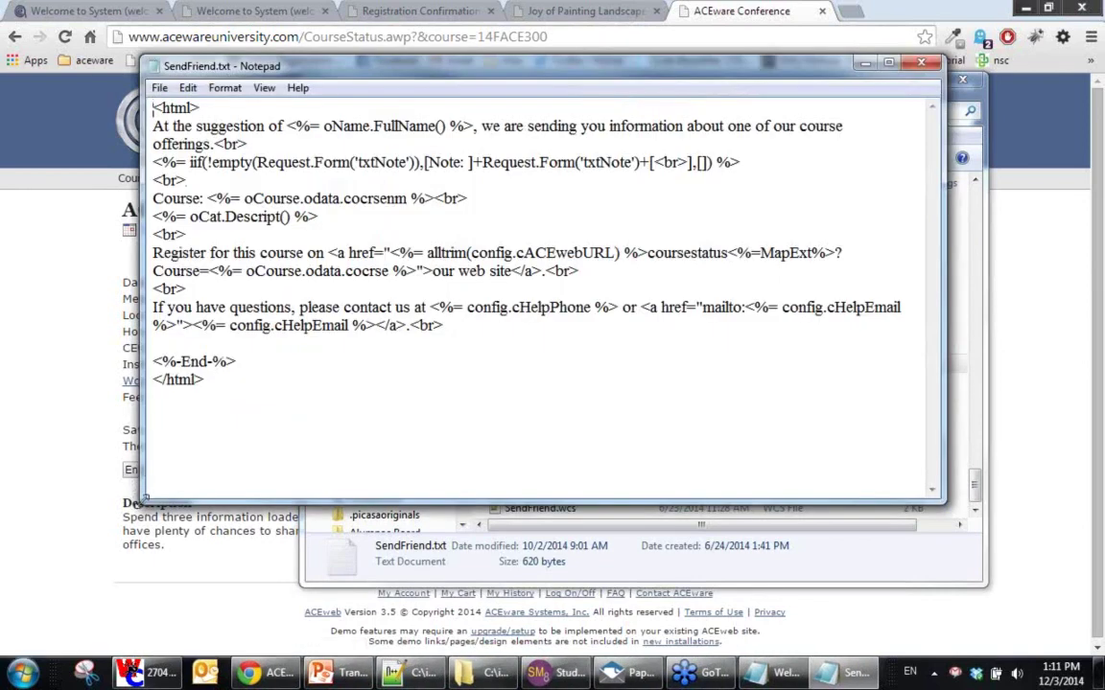
{"action": "left_click_drag", "start_coordinate": [139, 492], "coordinate": [170, 609]}
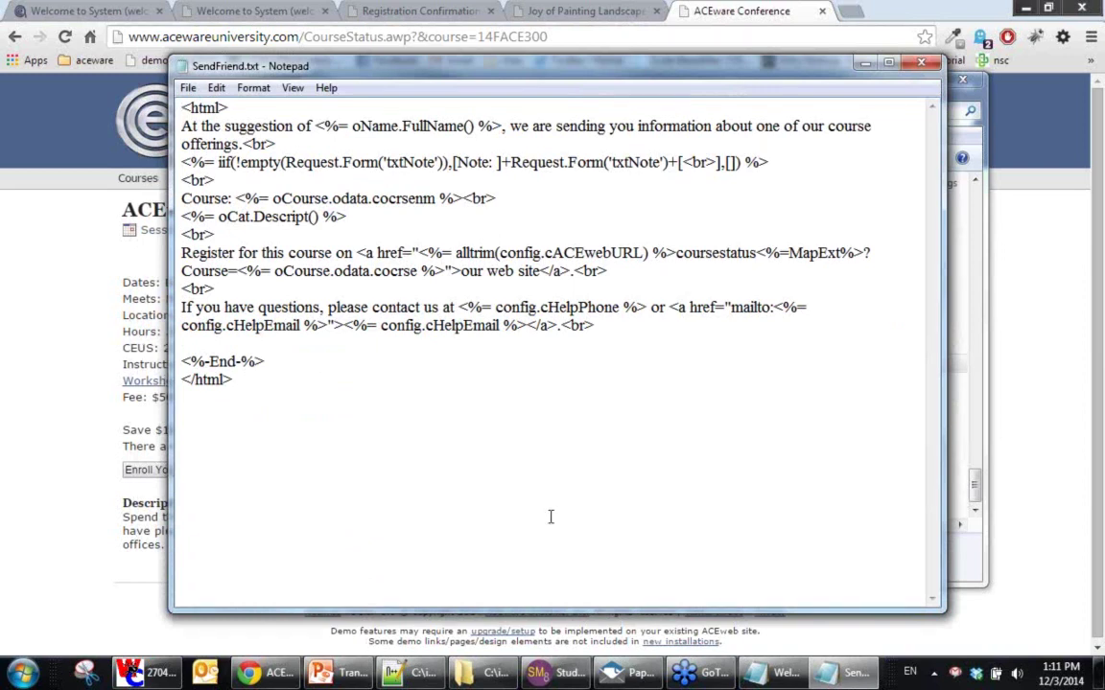
Highlight SendFriend.txt's opening 'At the suggestion of' sentence and the optional note lines.
{"action": "left_click_drag", "start_coordinate": [182, 126], "coordinate": [231, 125]}
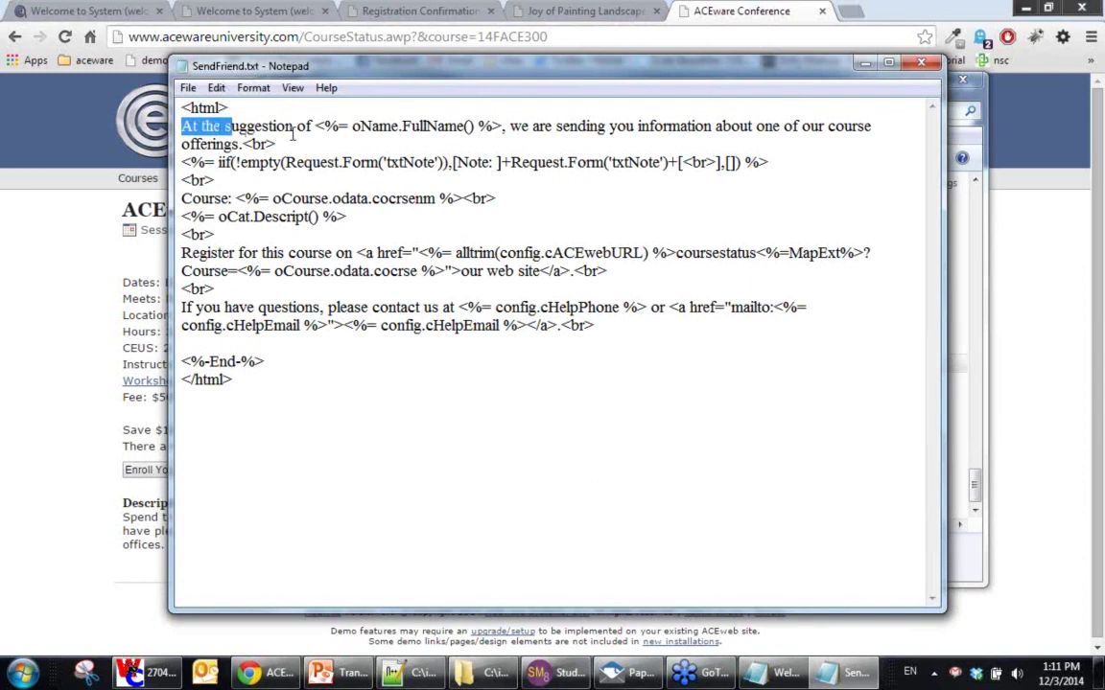
{"action": "left_click_drag", "start_coordinate": [183, 126], "coordinate": [311, 129]}
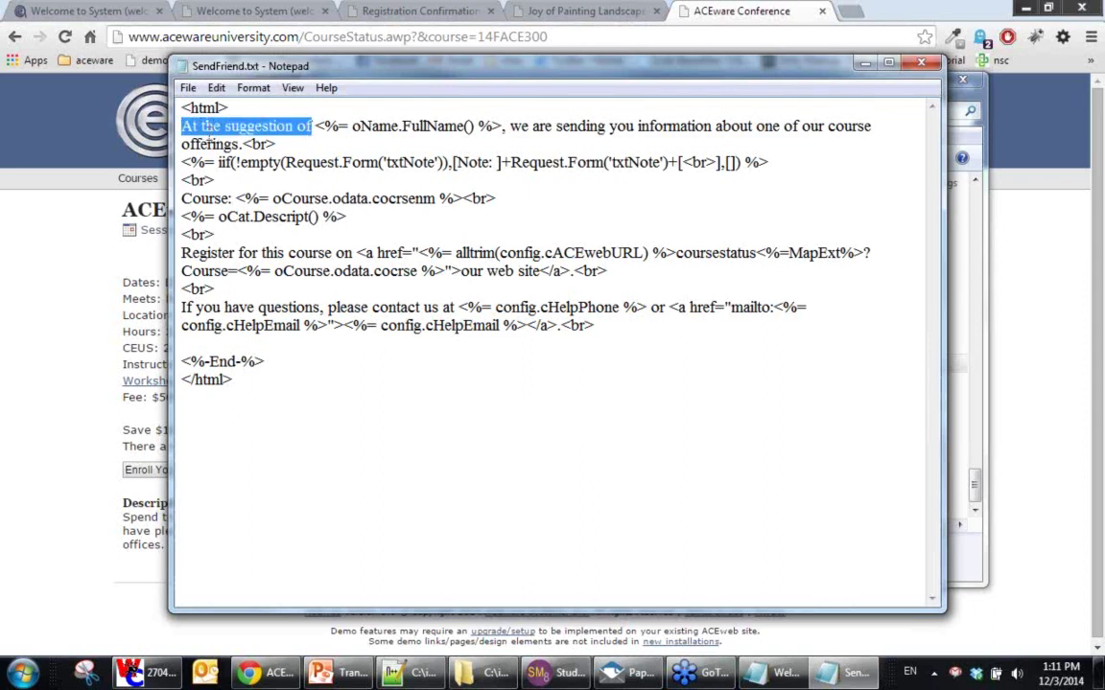
{"action": "left_click_drag", "start_coordinate": [510, 126], "coordinate": [276, 145]}
{"action": "left_click", "coordinate": [354, 170]}
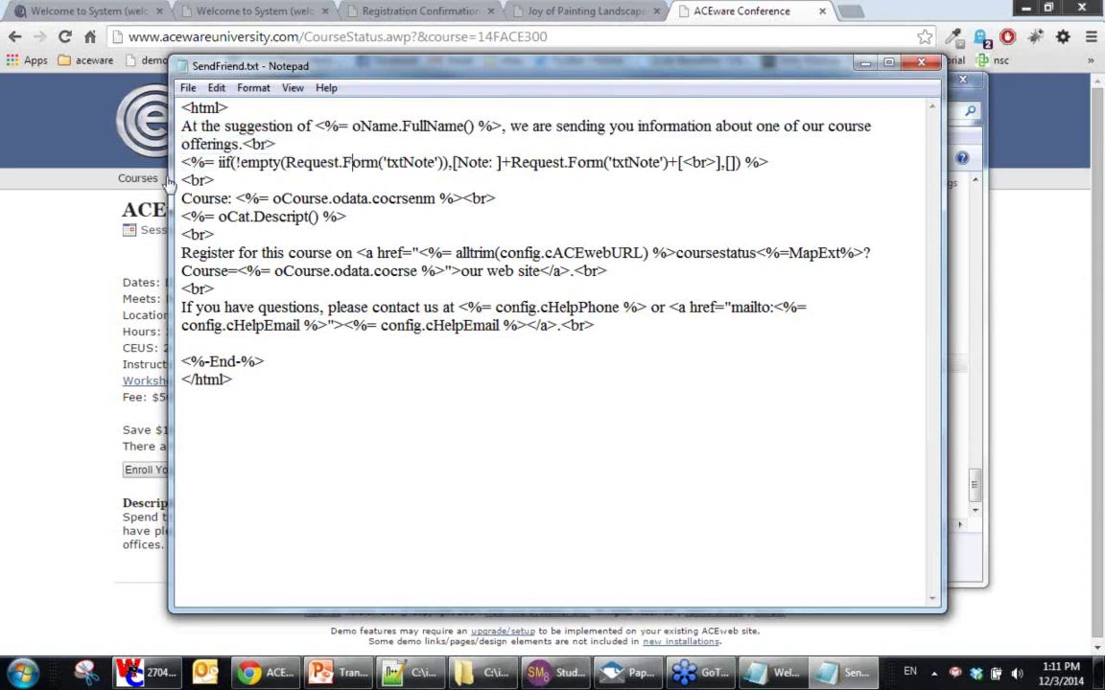
{"action": "mouse_move", "coordinate": [192, 162]}
{"action": "left_mouse_down"}
{"action": "mouse_move", "coordinate": [354, 162]}
{"action": "mouse_move", "coordinate": [183, 159]}
{"action": "left_mouse_up"}
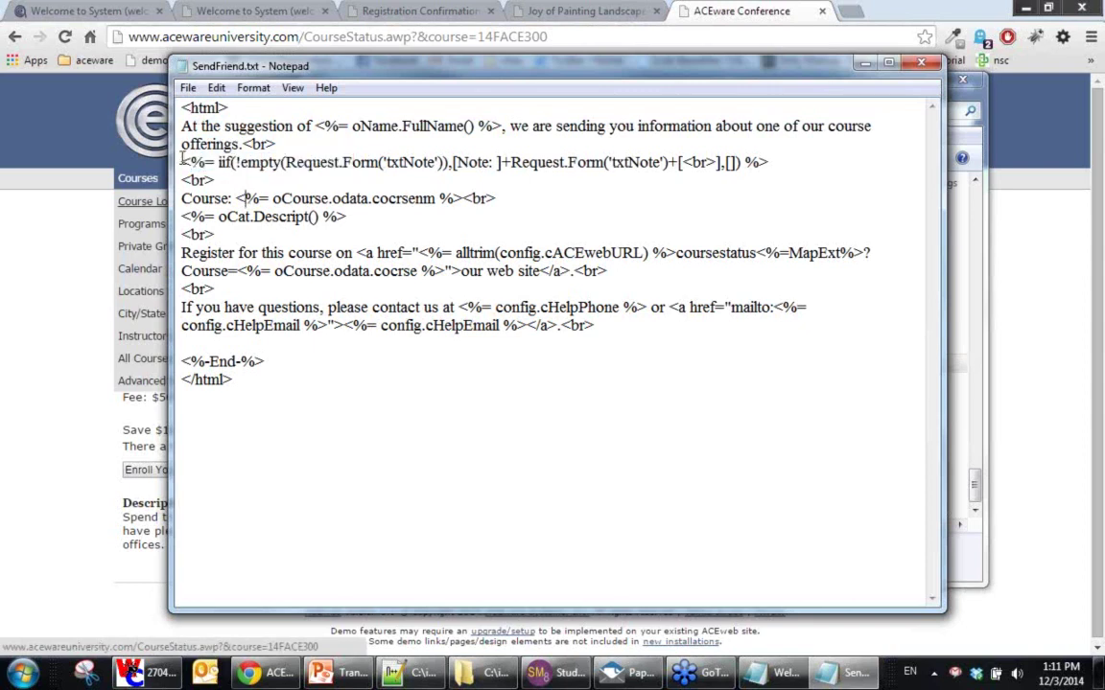
{"action": "left_click_drag", "start_coordinate": [183, 162], "coordinate": [191, 163]}
{"action": "left_click_drag", "start_coordinate": [191, 162], "coordinate": [801, 175]}
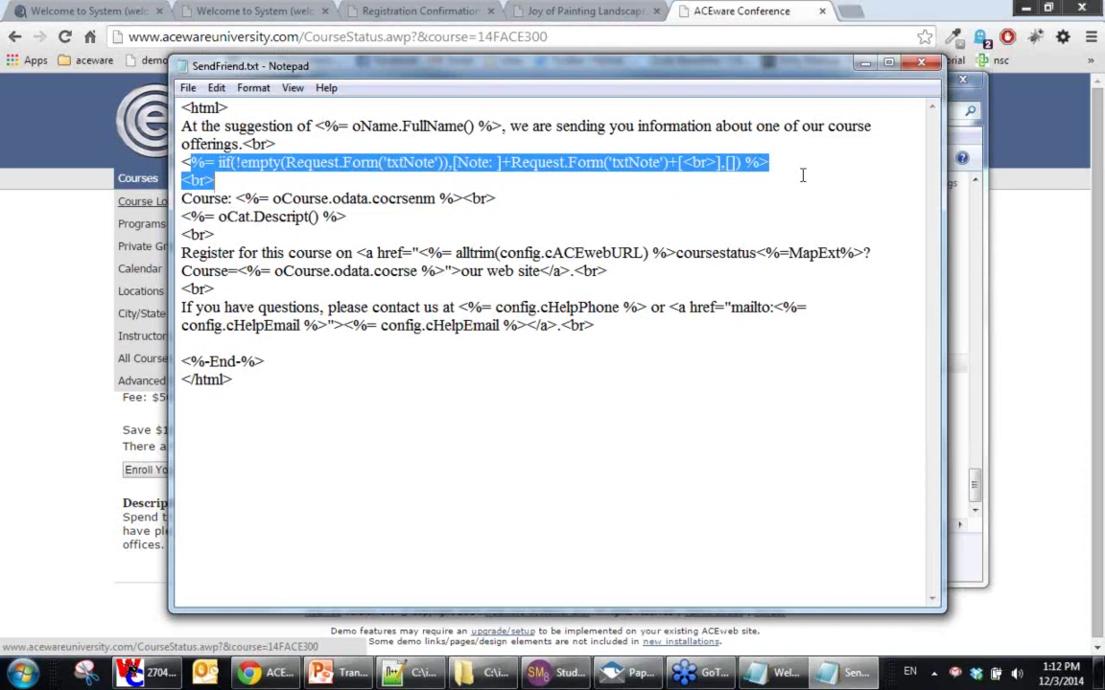
{"action": "left_click", "coordinate": [181, 198]}
Highlight the course name and description fields, registration link sentence and contact e-mail link.
{"action": "left_click_drag", "start_coordinate": [181, 199], "coordinate": [489, 222]}
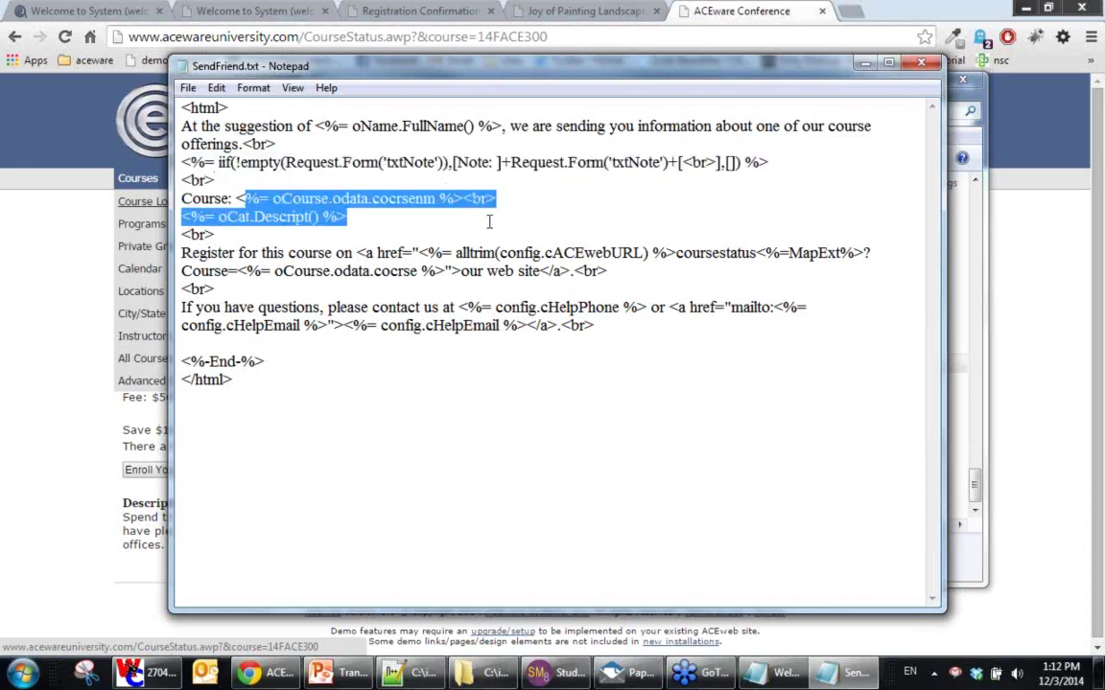
{"action": "left_click_drag", "start_coordinate": [243, 252], "coordinate": [862, 267]}
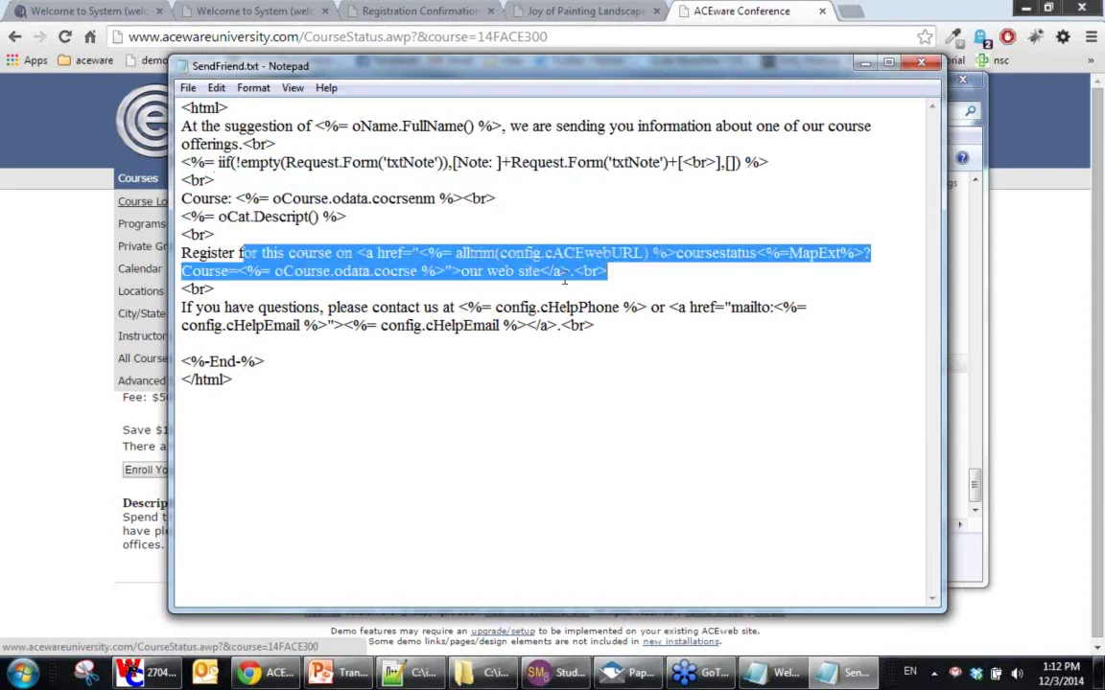
{"action": "left_click_drag", "start_coordinate": [234, 324], "coordinate": [673, 307]}
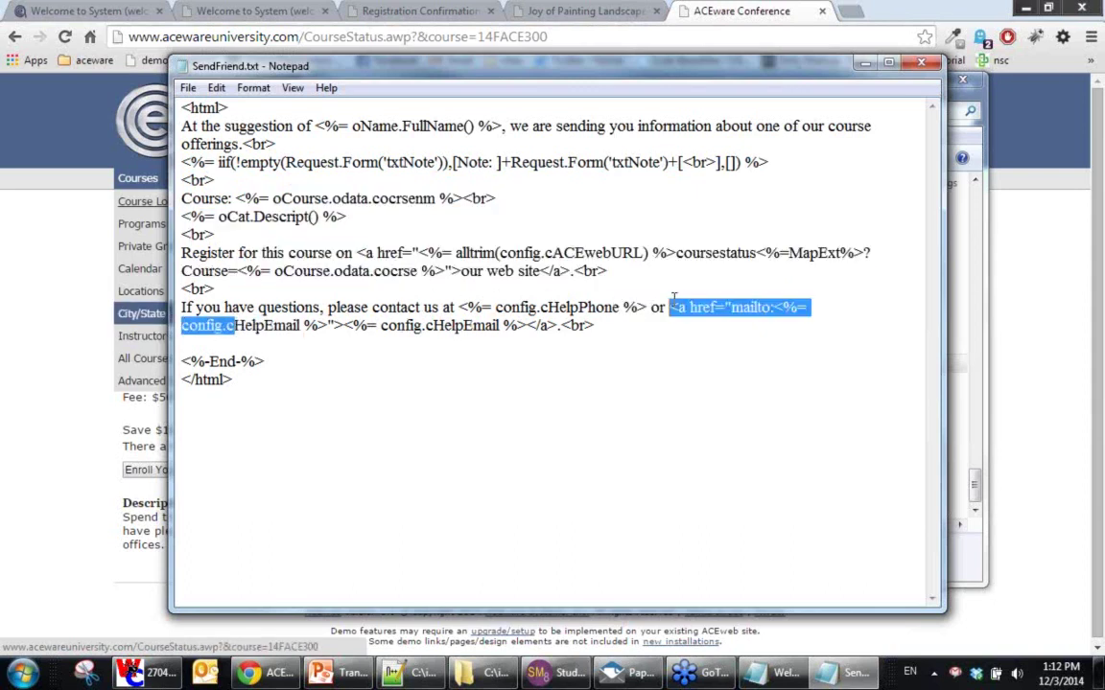
{"action": "left_click", "coordinate": [328, 406]}
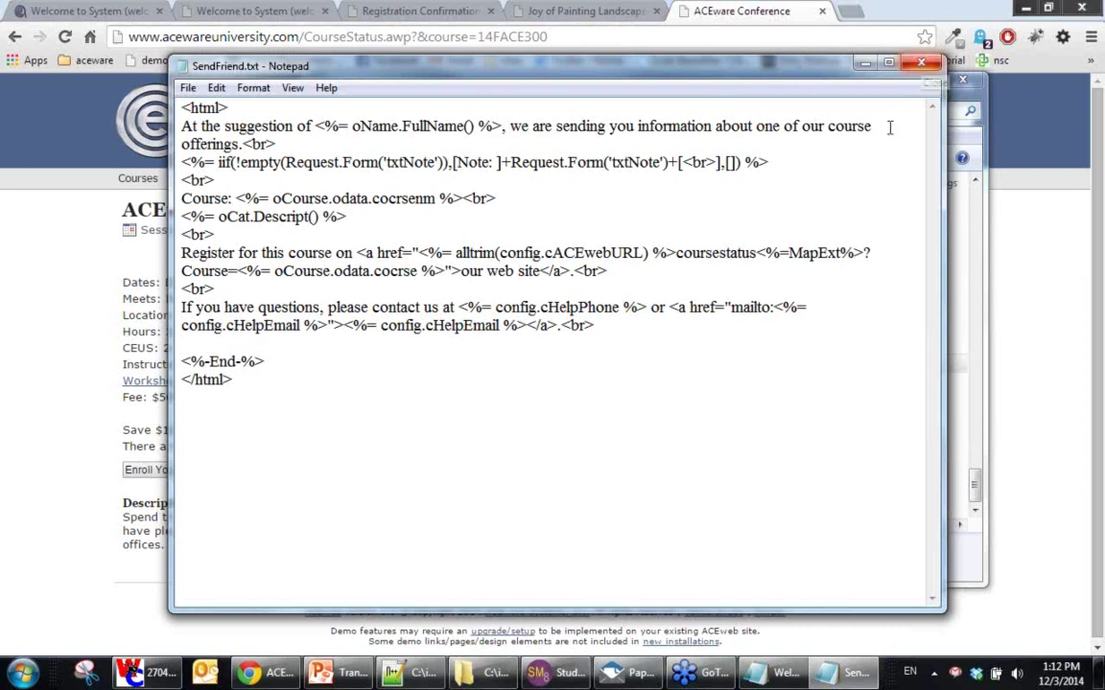
{"action": "left_click", "coordinate": [350, 676]}
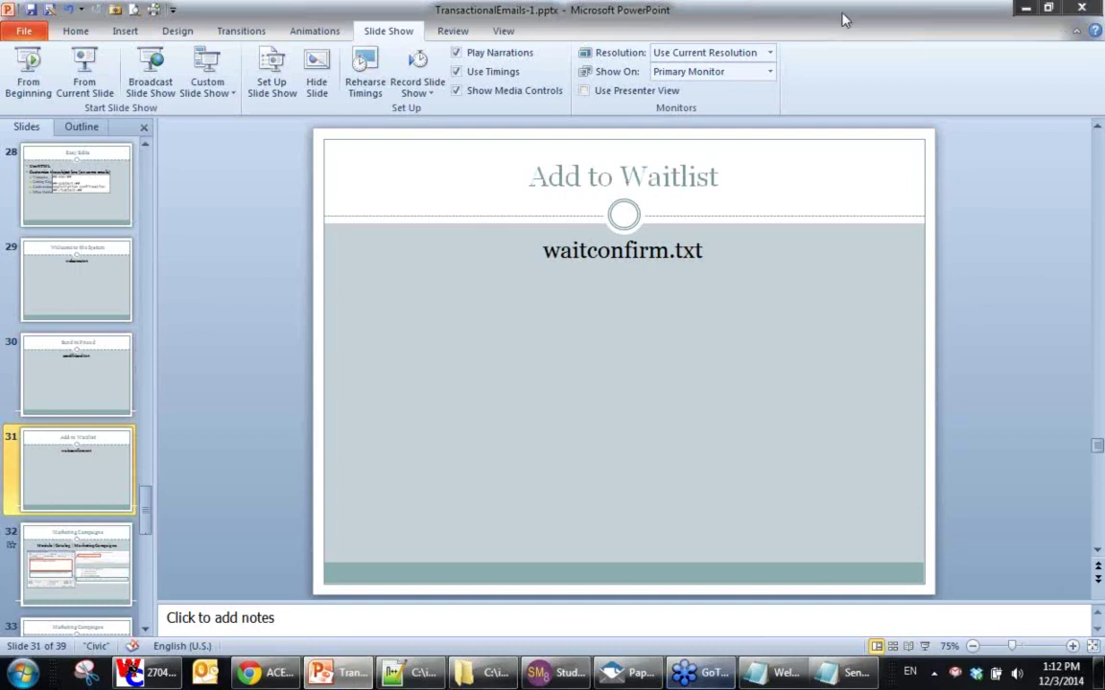
Minimize PowerPoint and open ACEweb's Complete Listing of all courses from the Joy of Painting Landscapes page.
{"action": "left_click", "coordinate": [1028, 8]}
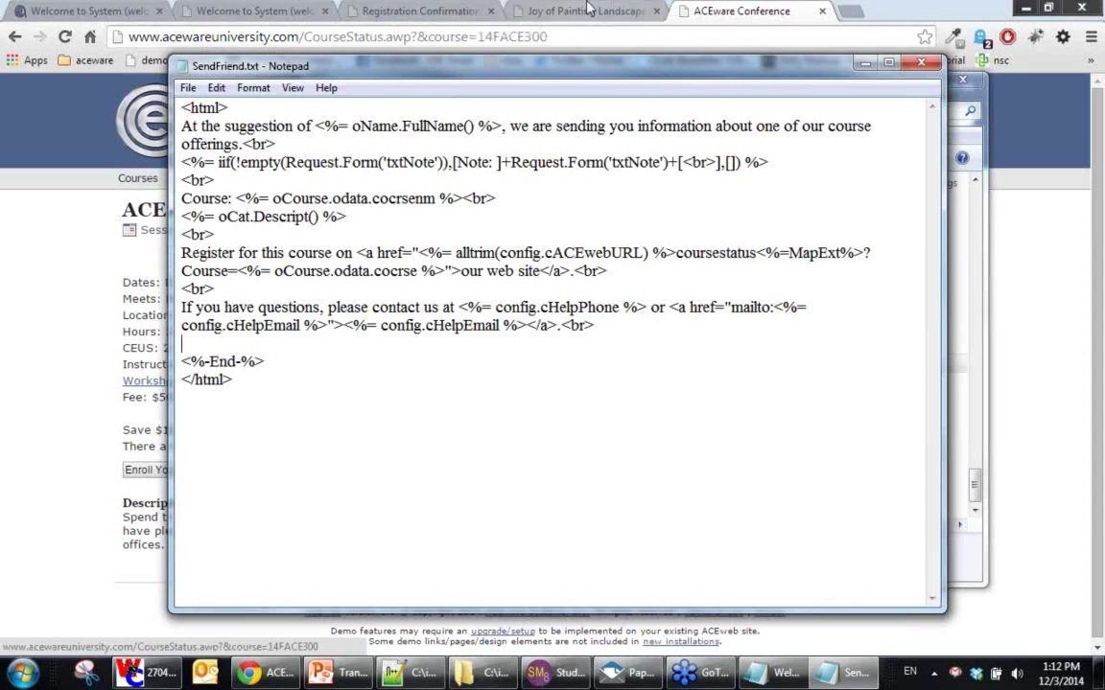
{"action": "left_click", "coordinate": [589, 10]}
{"action": "left_click", "coordinate": [137, 340]}
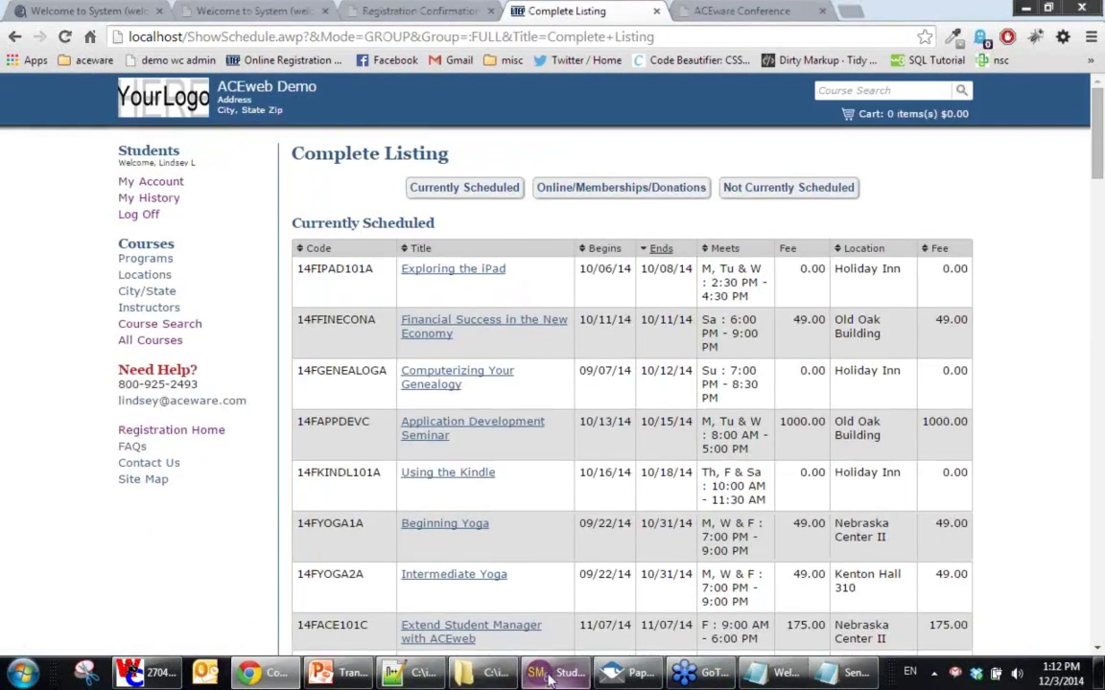
Look up active course 14FACE102C in Student Manager and show its ACEweb Info publishing settings.
{"action": "left_click", "coordinate": [556, 672]}
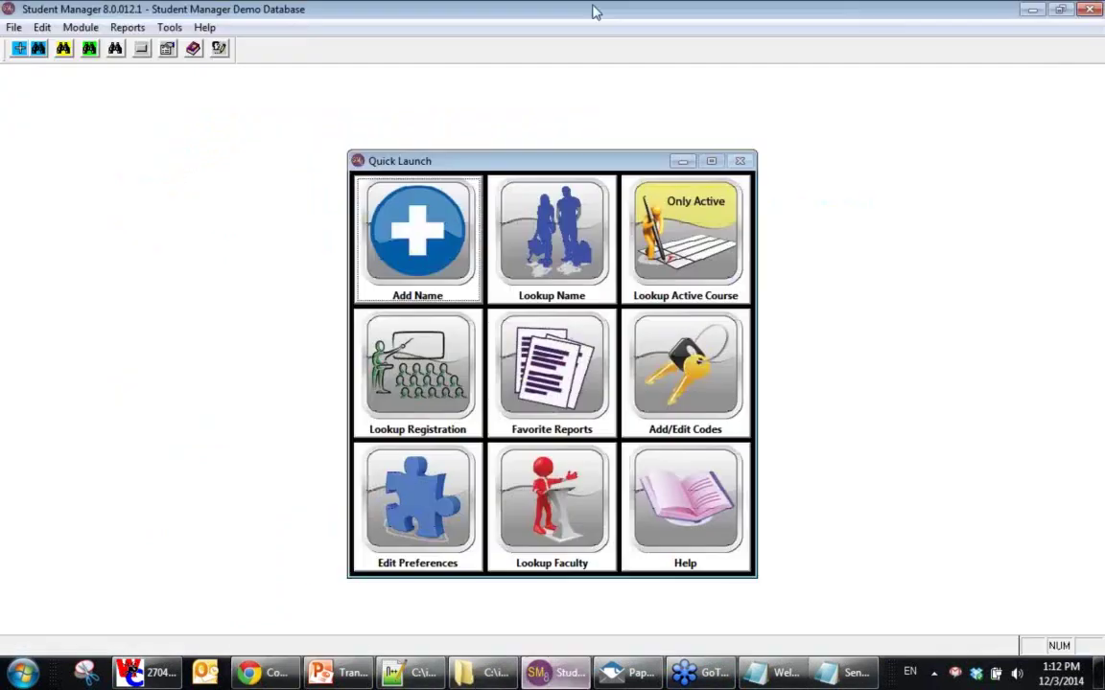
{"action": "left_click", "coordinate": [675, 230]}
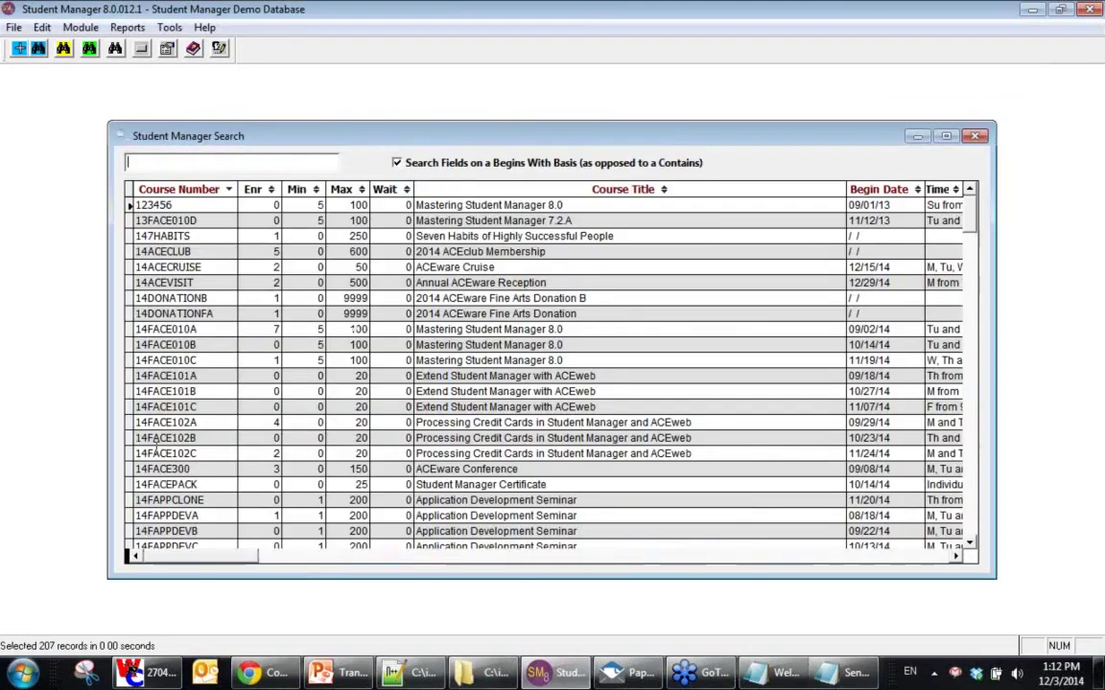
{"action": "left_click", "coordinate": [154, 453]}
{"action": "double_click", "coordinate": [155, 447]}
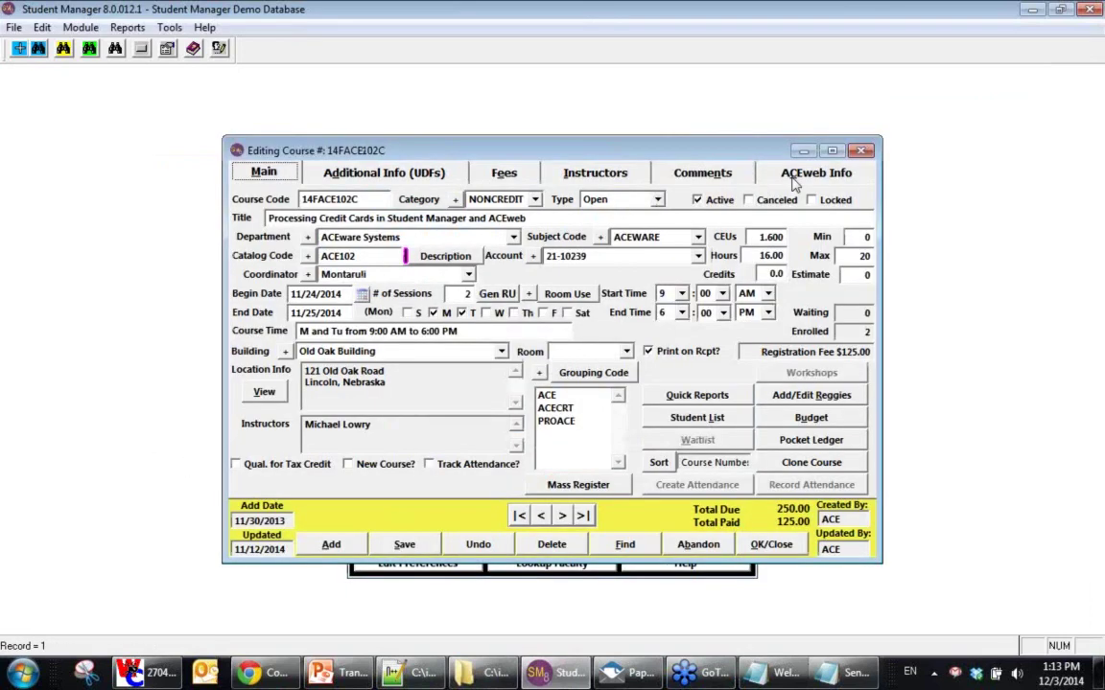
{"action": "left_click", "coordinate": [794, 183]}
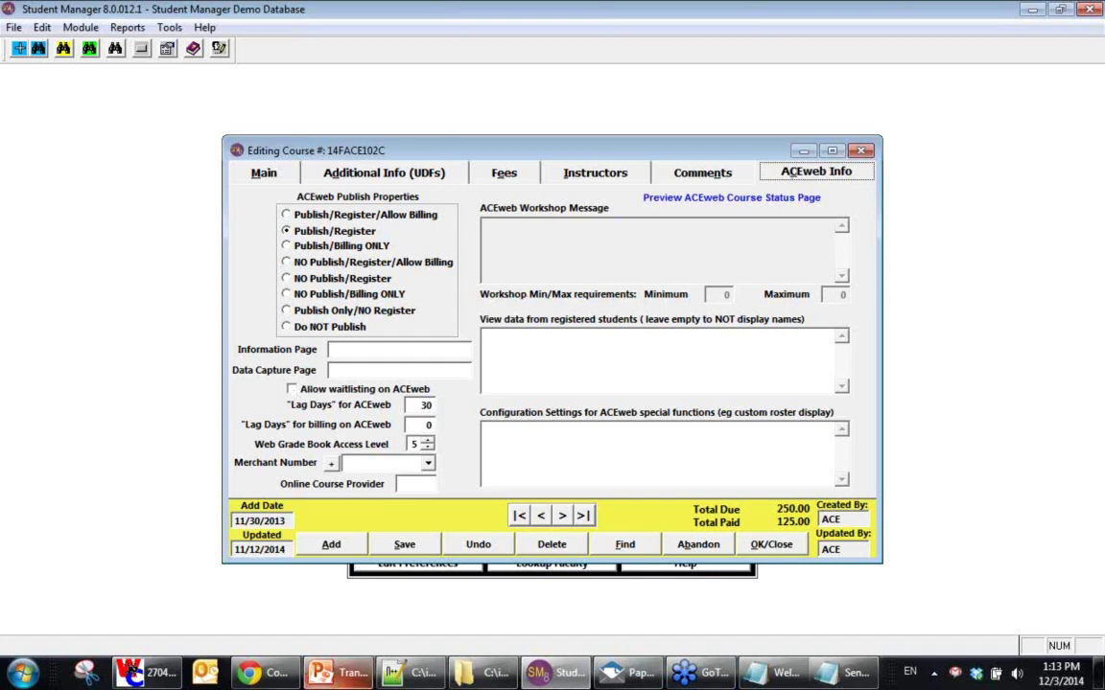
Compare the course's Main details with its ACEweb settings, where waitlisting is not enabled, then return to Chrome.
{"action": "mouse_move", "coordinate": [340, 672]}
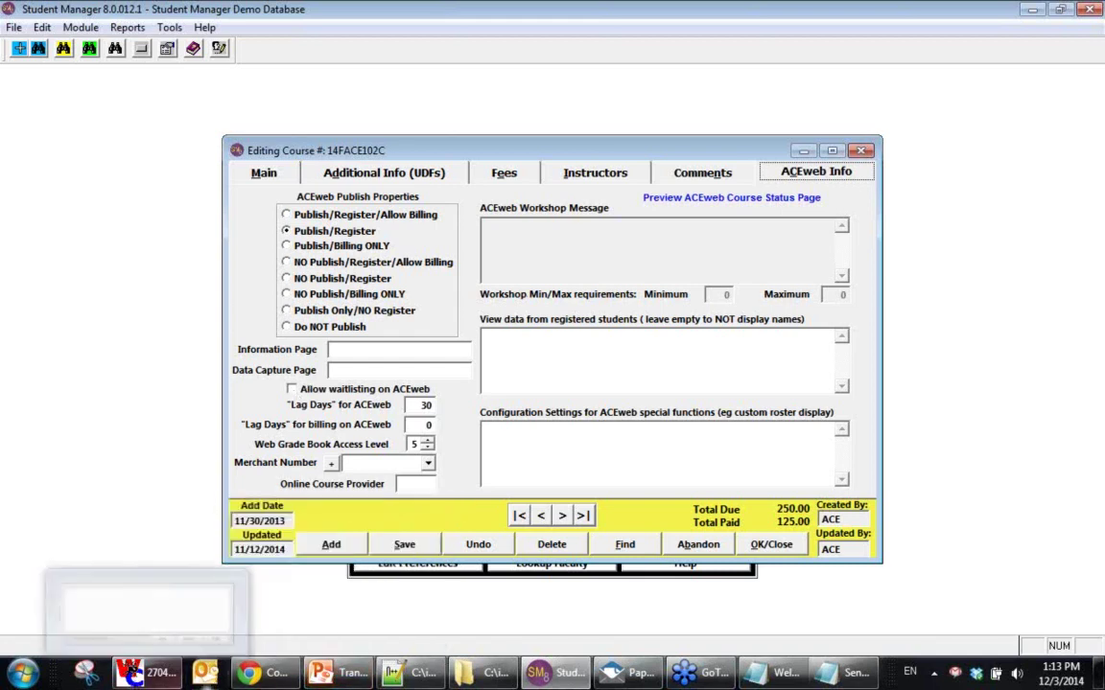
{"action": "mouse_move", "coordinate": [281, 676]}
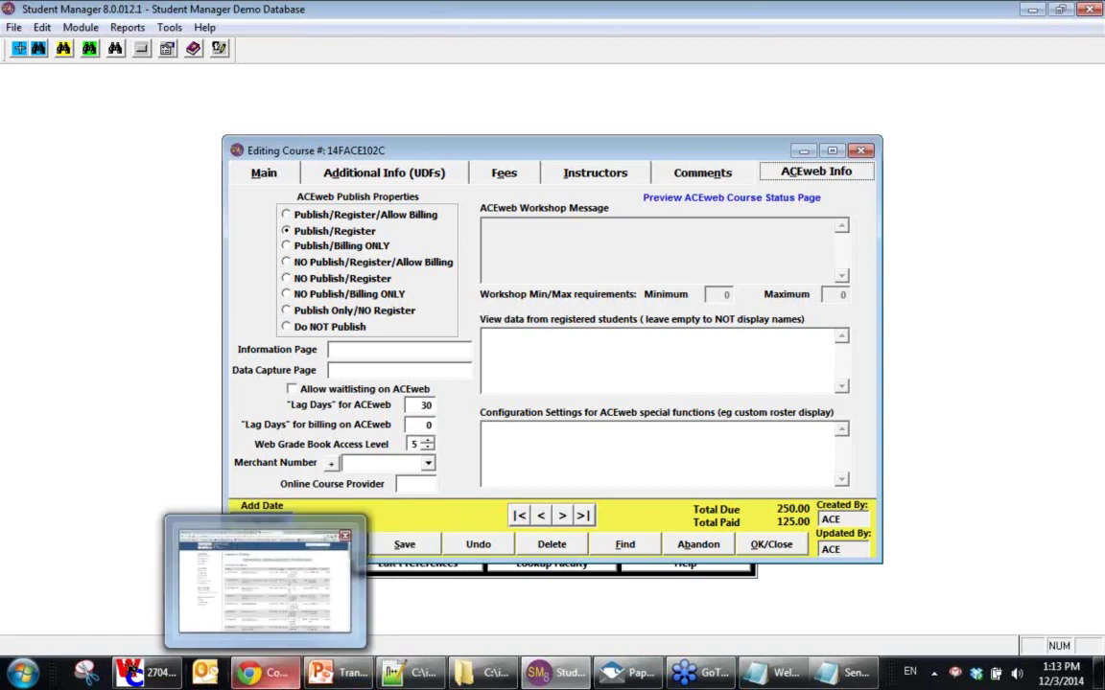
{"action": "mouse_move", "coordinate": [372, 679]}
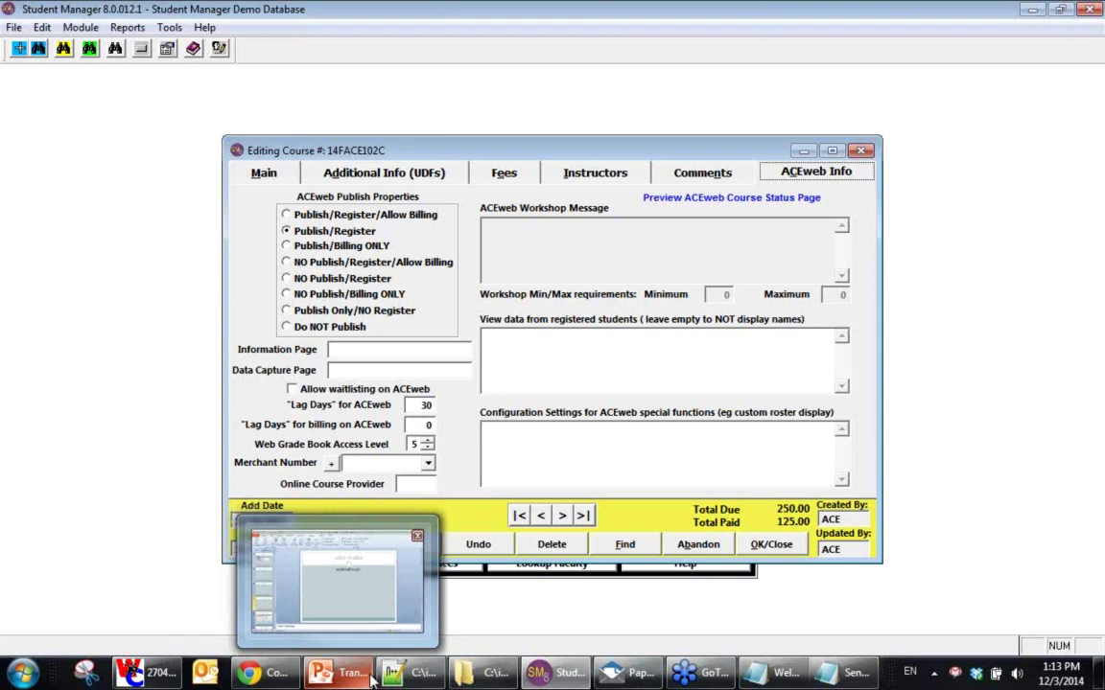
{"action": "left_click", "coordinate": [247, 172]}
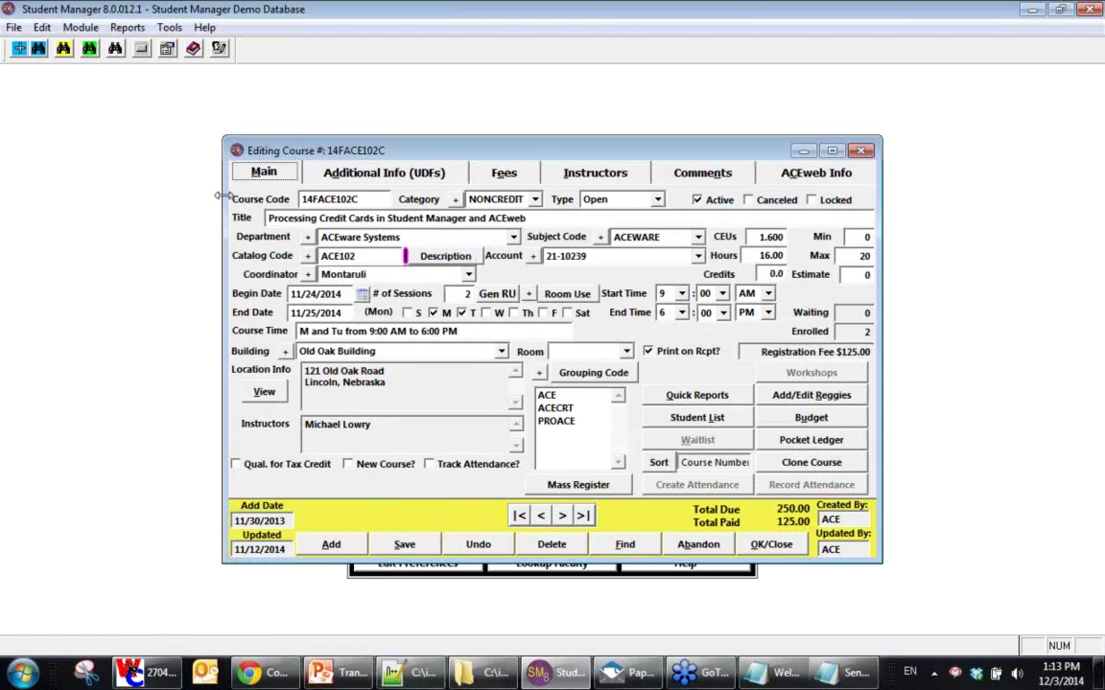
{"action": "left_click", "coordinate": [795, 182]}
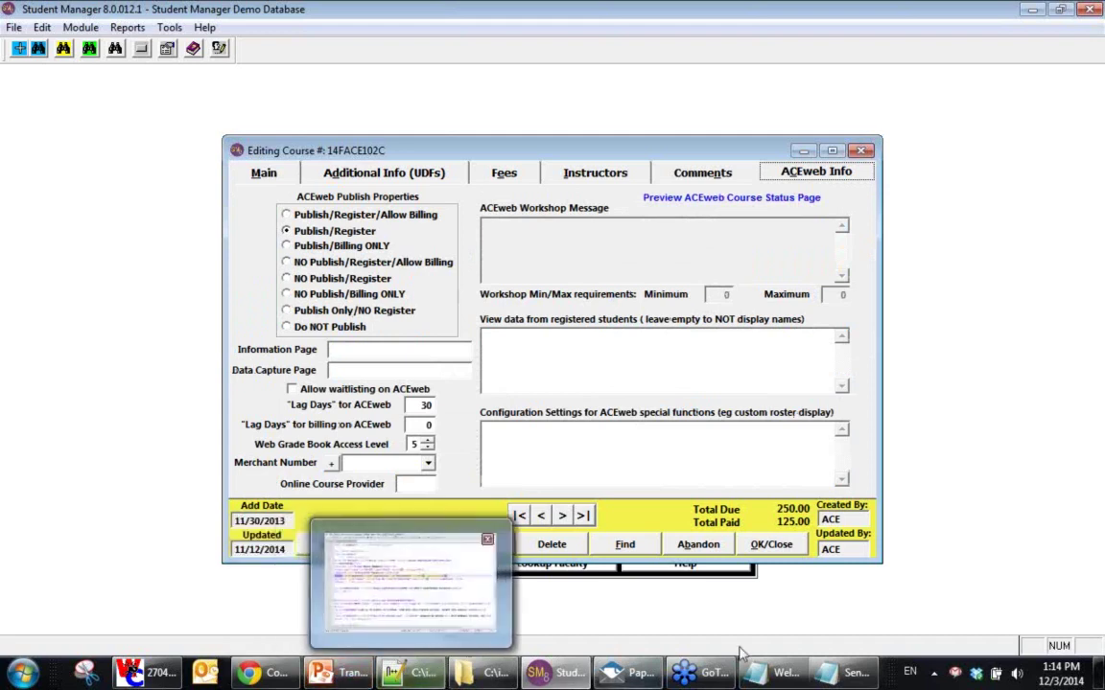
{"action": "left_click", "coordinate": [261, 673]}
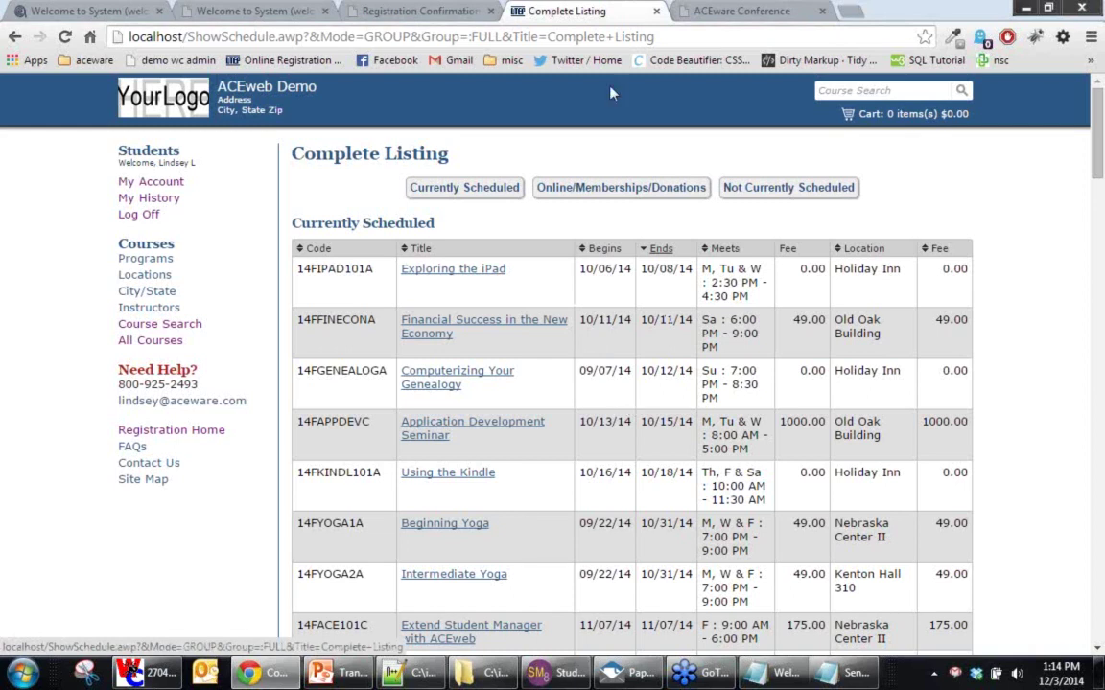
Open the full 'Using Catalog Builder in Student Manager' course and start adding a name to its waiting list.
{"action": "scroll", "coordinate": [767, 389], "scroll_direction": "down", "scroll_amount": 3}
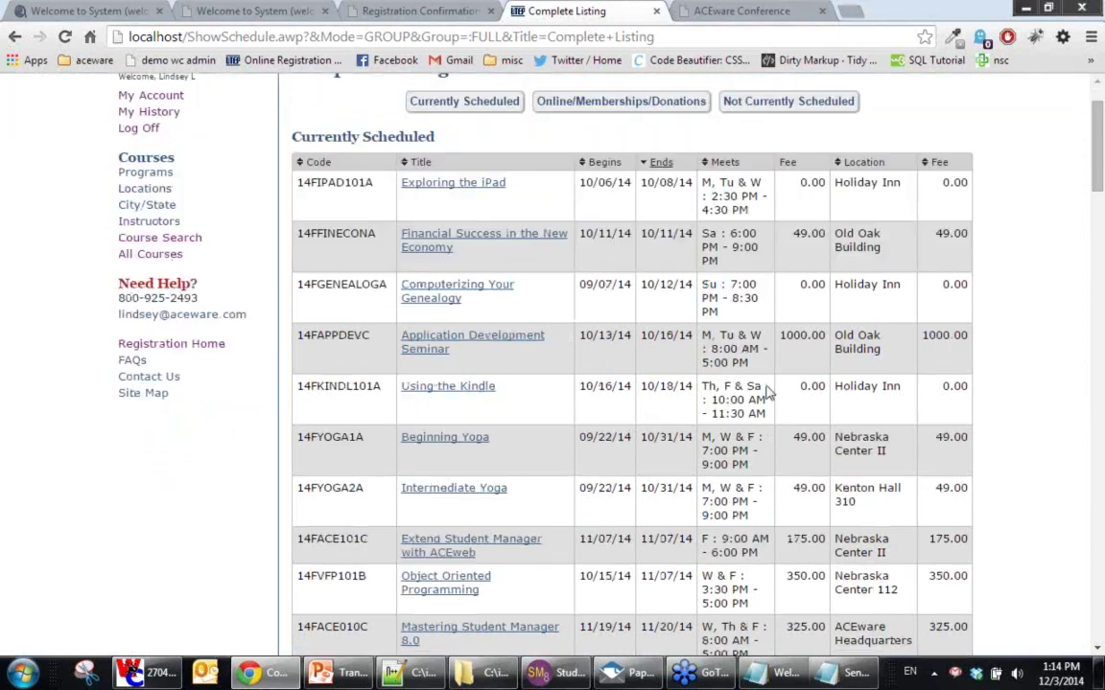
{"action": "scroll", "coordinate": [489, 374], "scroll_direction": "down", "scroll_amount": 10}
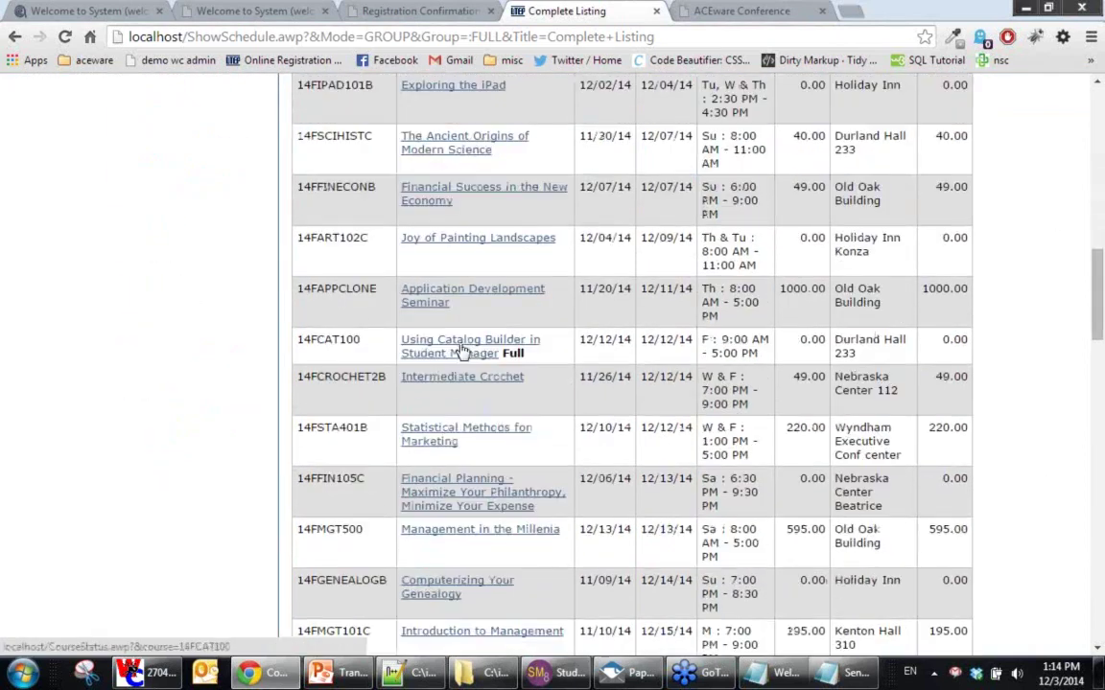
{"action": "left_click", "coordinate": [488, 374]}
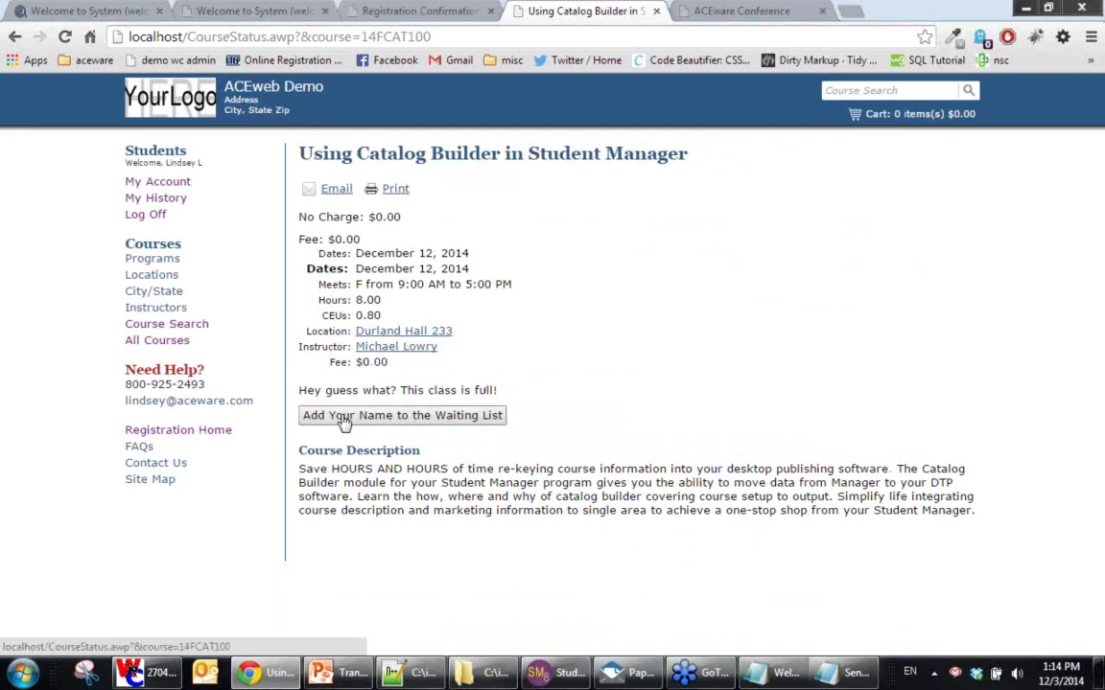
{"action": "left_click", "coordinate": [345, 422]}
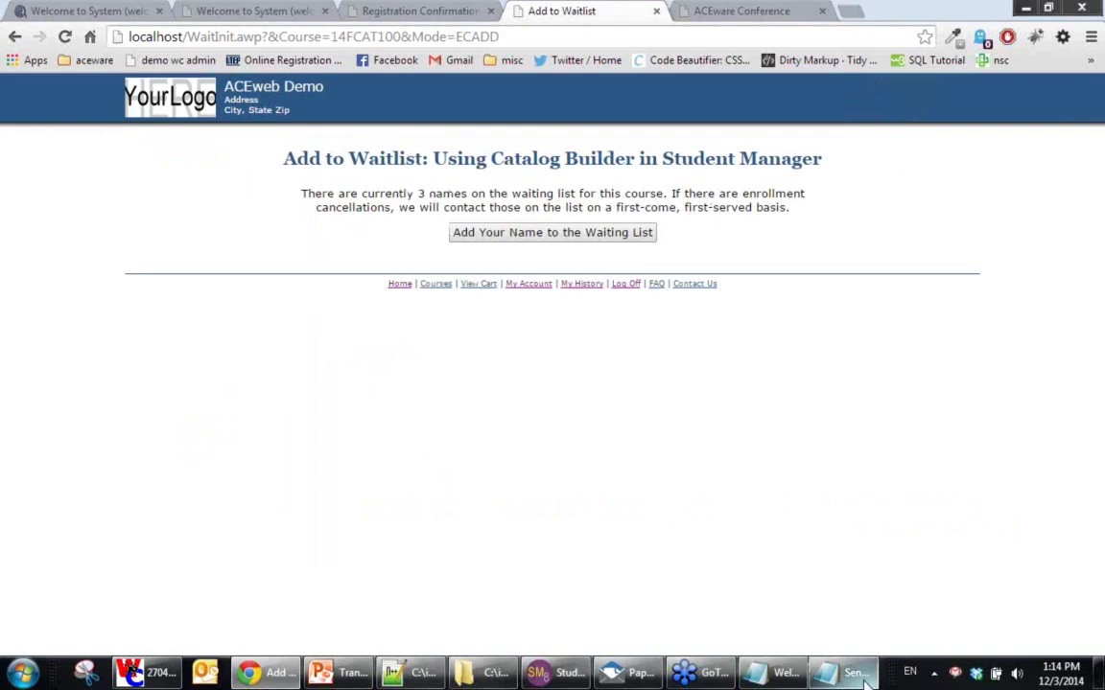
Close both open Notepad windows from the taskbar.
{"action": "right_click", "coordinate": [831, 674]}
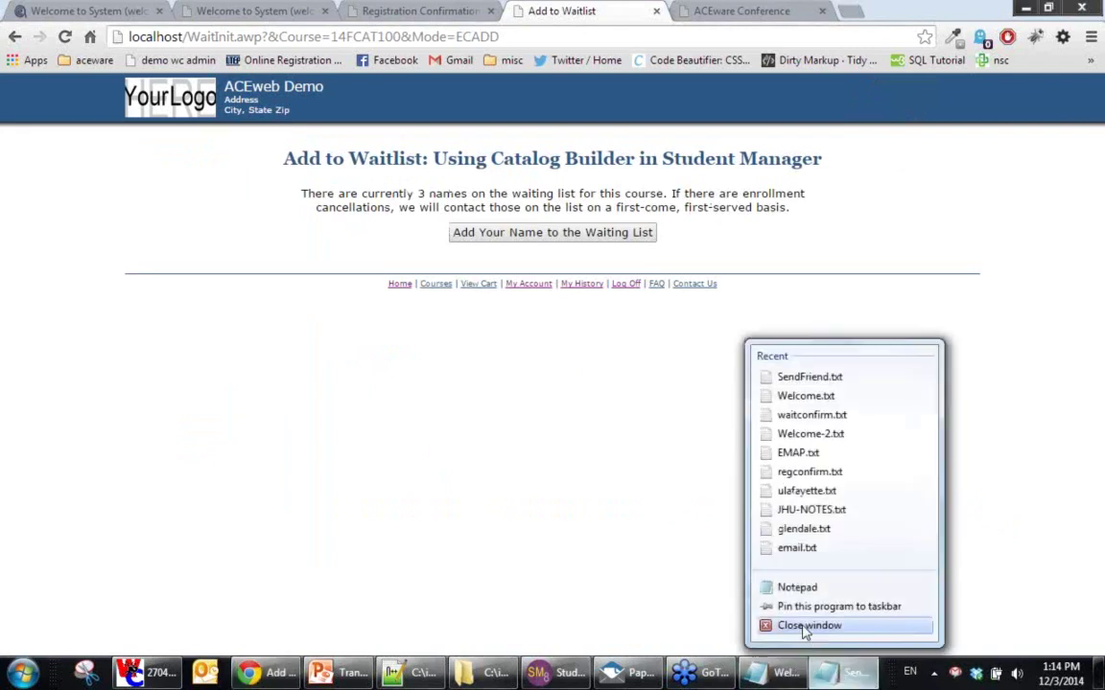
{"action": "left_click", "coordinate": [808, 625]}
{"action": "right_click", "coordinate": [844, 672]}
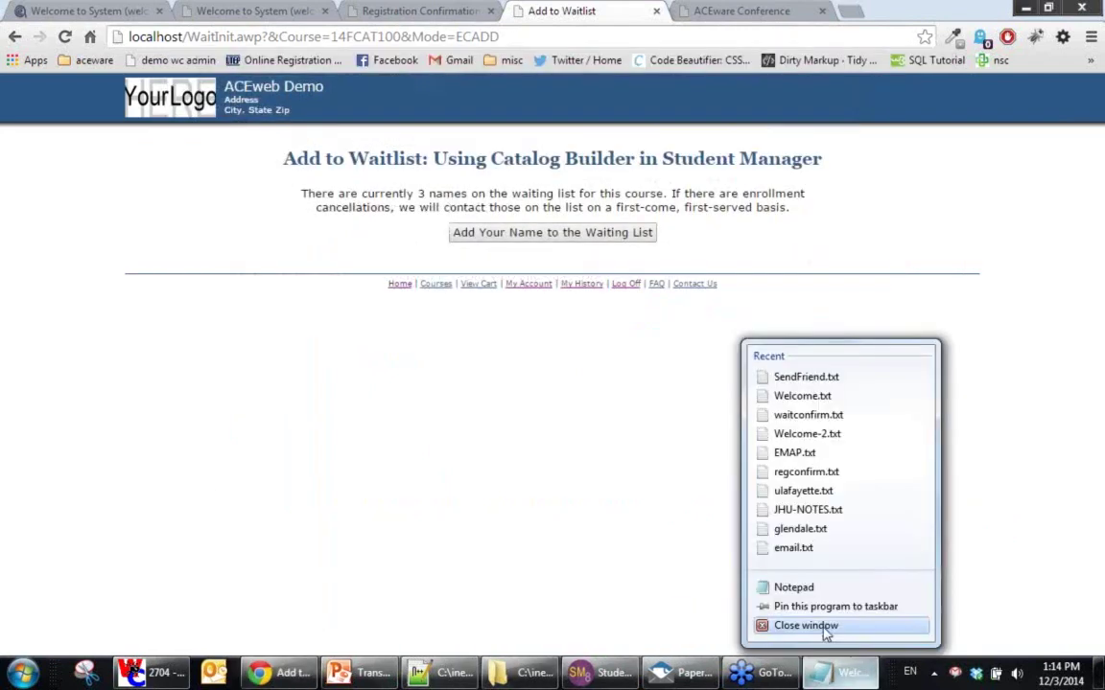
{"action": "left_click", "coordinate": [823, 629]}
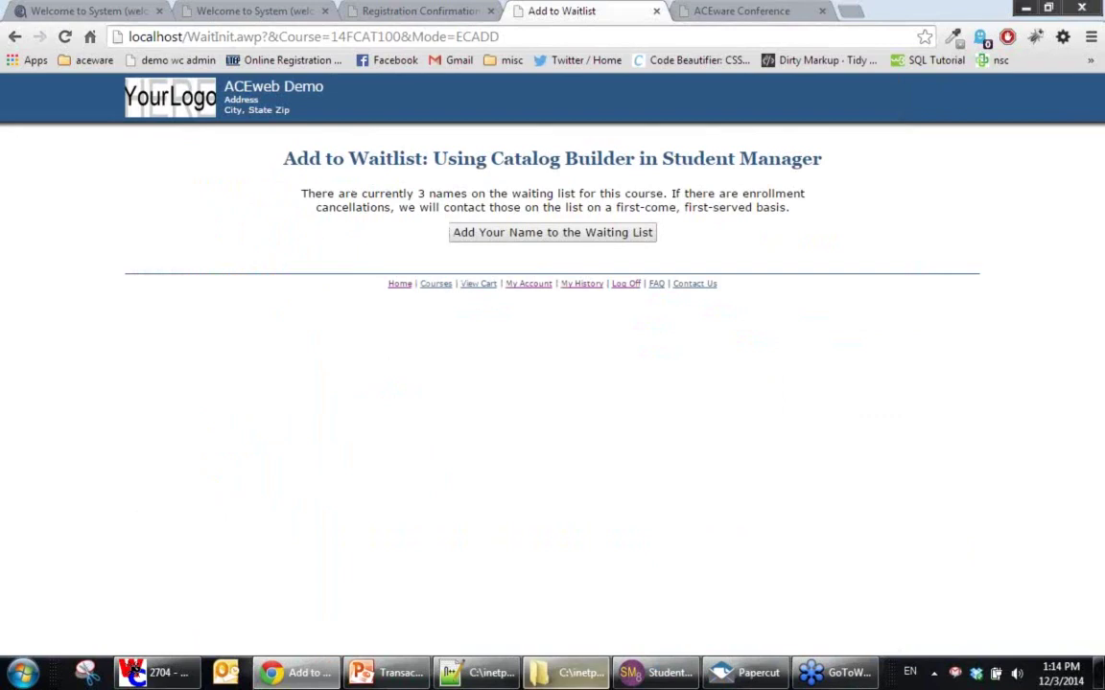
Open waitconfirm.txt from the inetpub\wwwroot\WConnect\ace folder.
{"action": "left_click", "coordinate": [577, 676]}
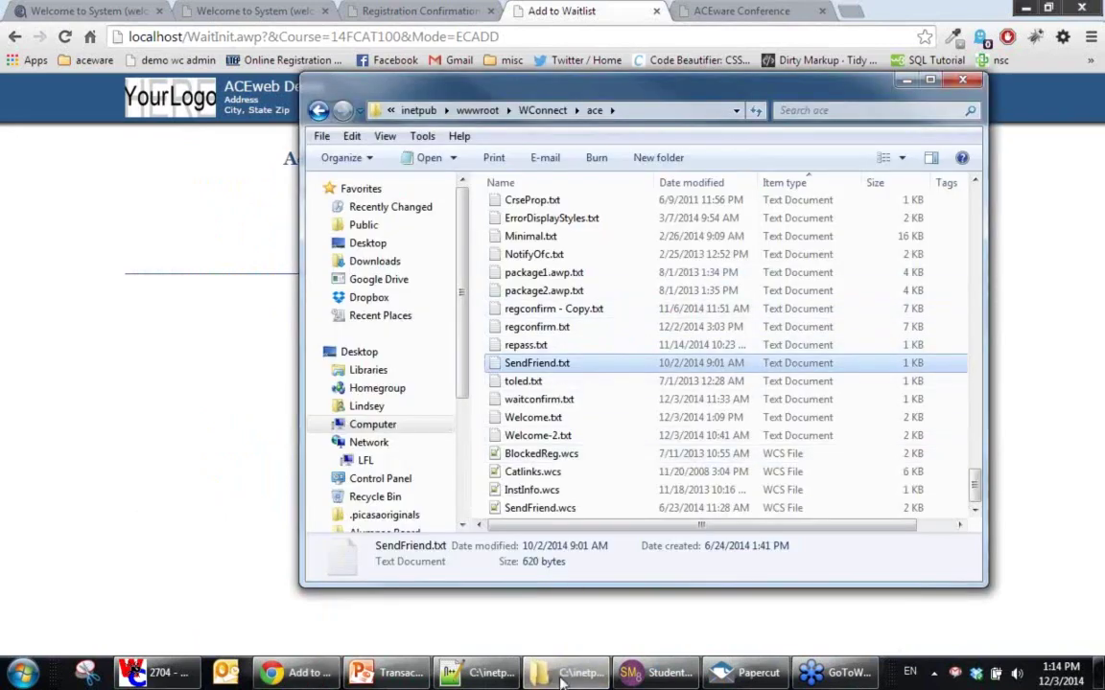
{"action": "left_click", "coordinate": [537, 401]}
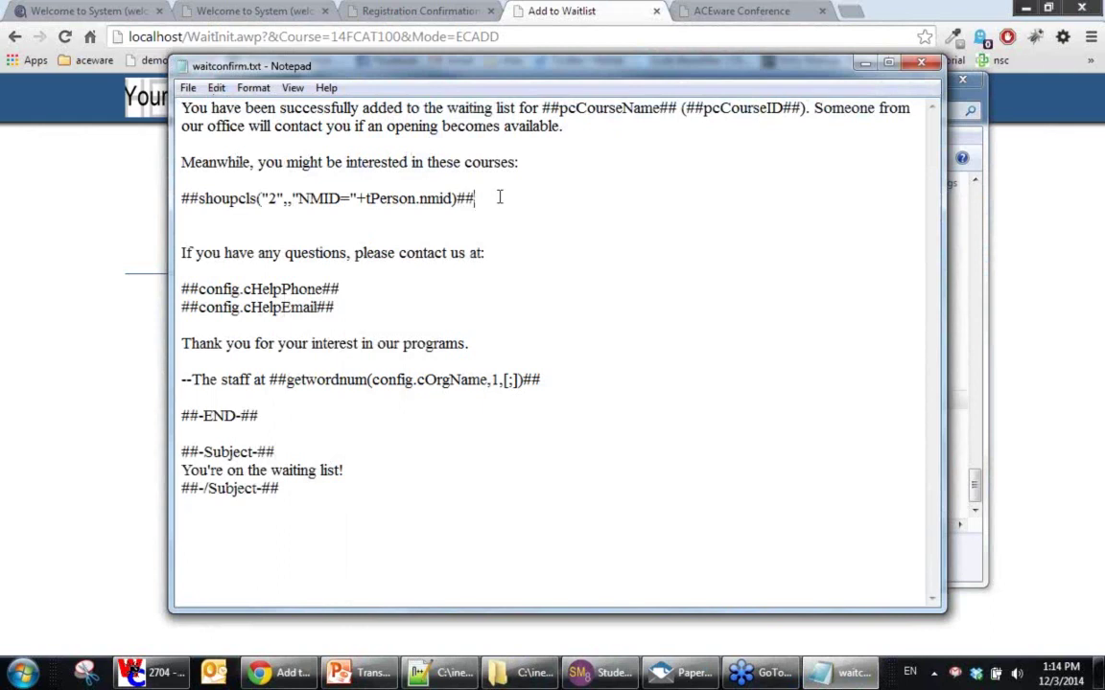
Cut the Meanwhile and shoupcls suggestion lines from waitconfirm.txt, save it, and submit the waiting-list request.
{"action": "left_click_drag", "start_coordinate": [492, 196], "coordinate": [142, 165]}
{"action": "key", "text": "ctrl+c"}
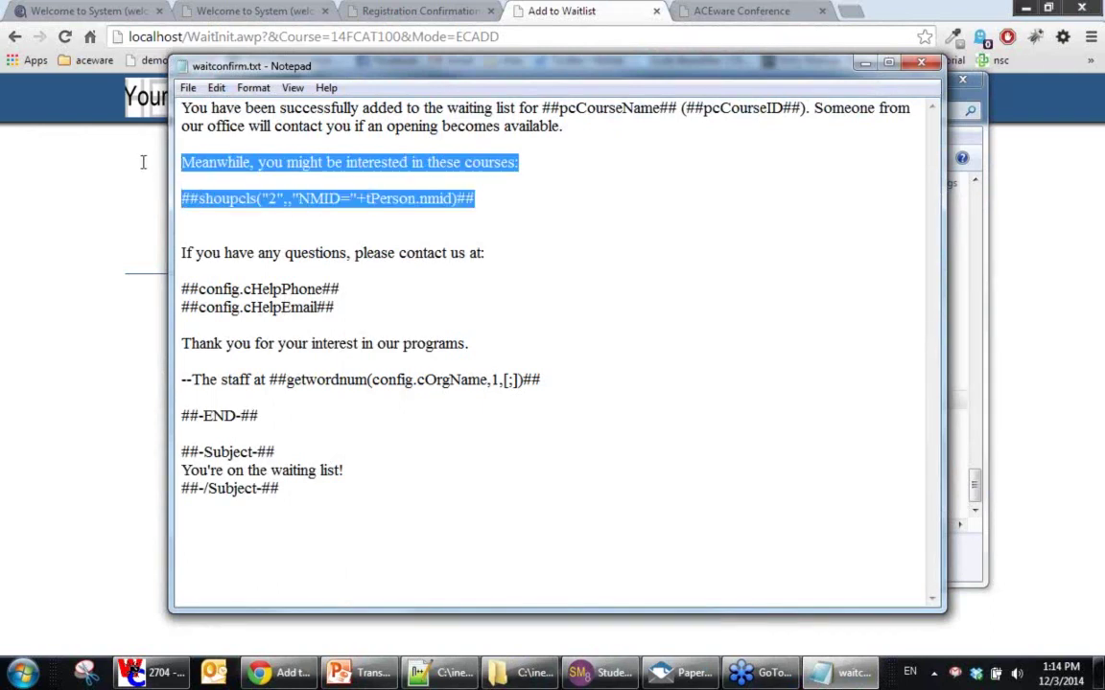
{"action": "key", "text": "Delete"}
{"action": "key", "text": "Up"}
{"action": "key", "text": "Up"}
{"action": "key", "text": "End"}
{"action": "left_click", "coordinate": [65, 469]}
{"action": "left_click", "coordinate": [633, 236]}
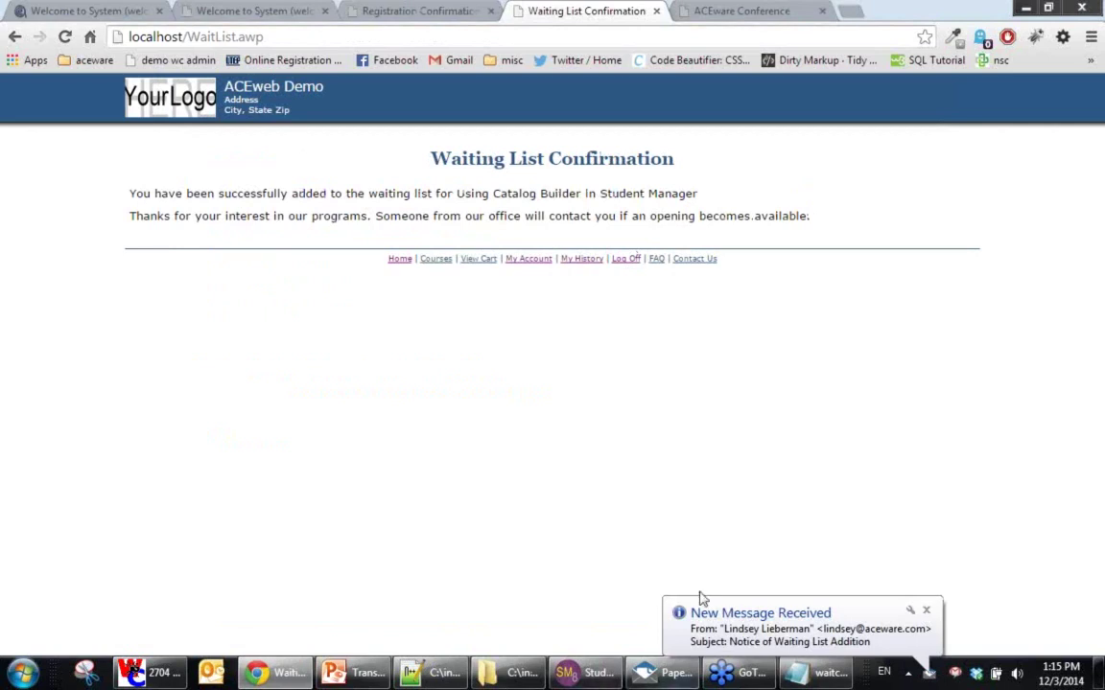
Read the new Waiting List Confirmation email for 14FCAT100, which has no course suggestions.
{"action": "left_click", "coordinate": [652, 676]}
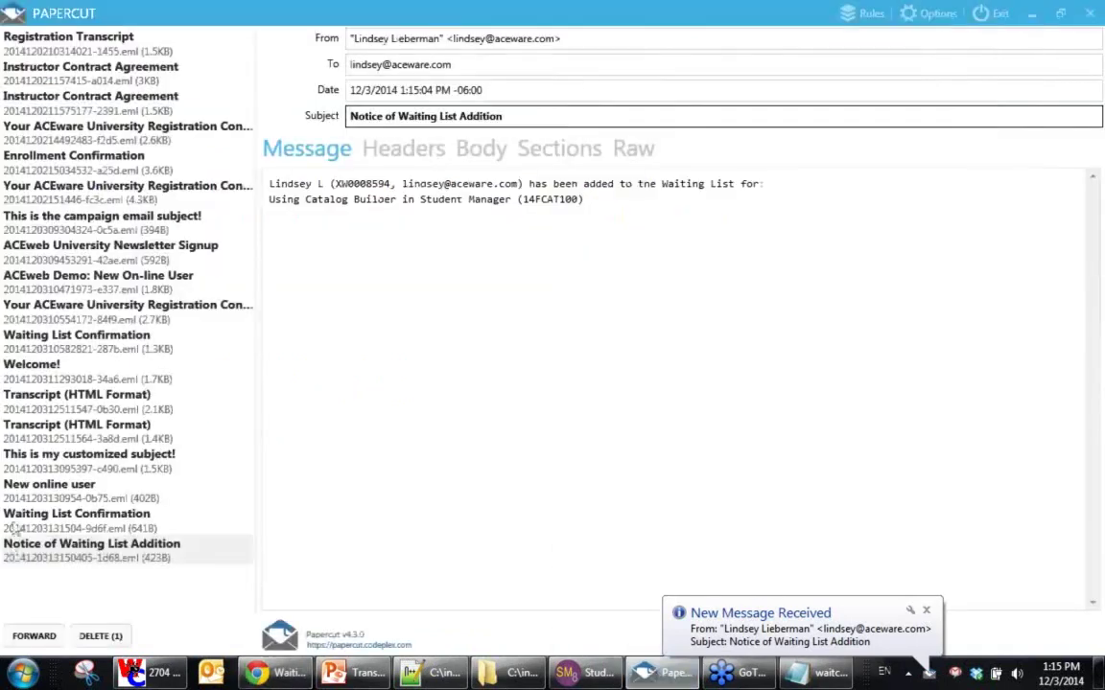
{"action": "left_click", "coordinate": [14, 523]}
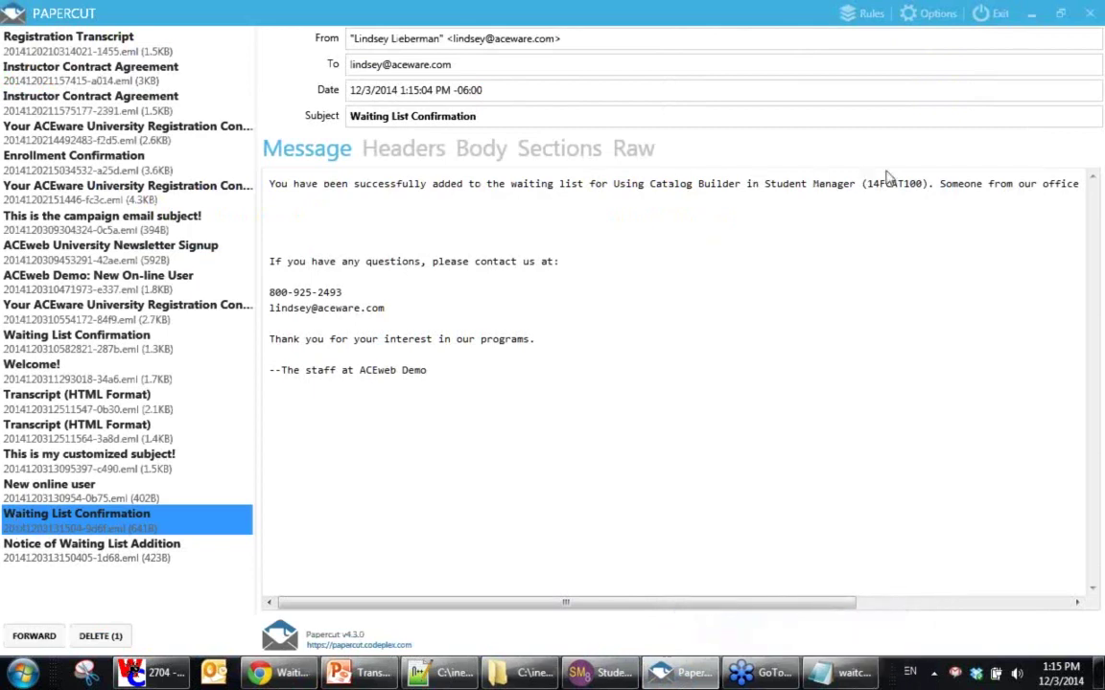
{"action": "left_click_drag", "start_coordinate": [988, 184], "coordinate": [523, 273]}
{"action": "left_click", "coordinate": [426, 458]}
{"action": "left_click_drag", "start_coordinate": [446, 604], "coordinate": [273, 580]}
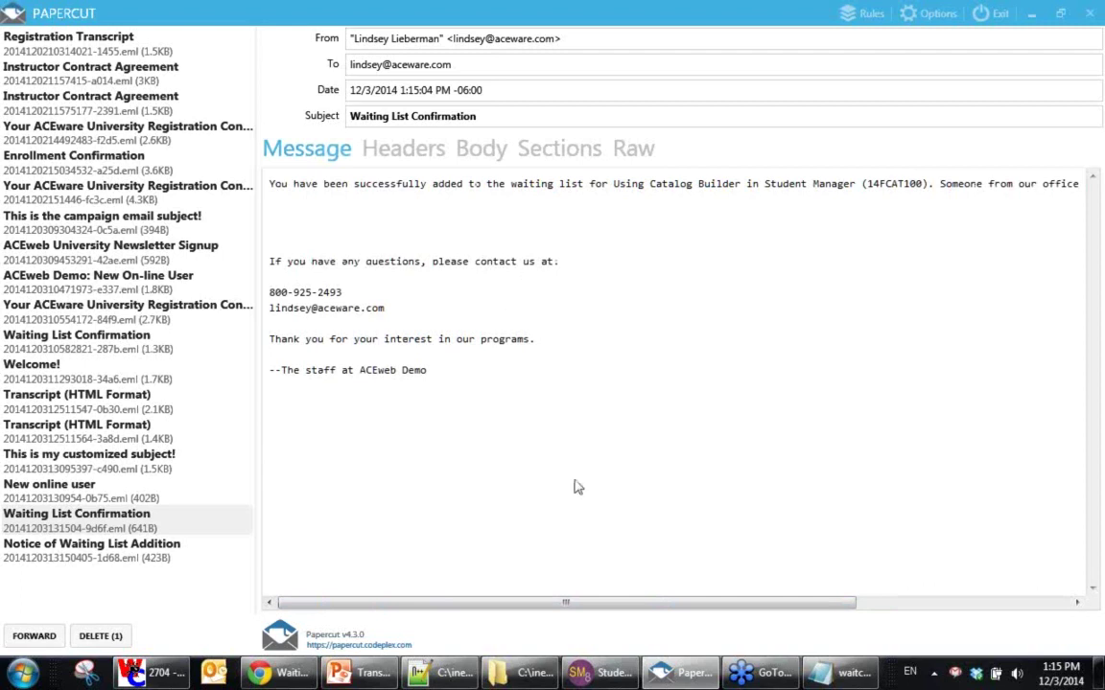
Paste the 'Meanwhile, you might be interested in these courses:' line and ##shoupcls("2",,"NMID="+tPerson.nmid)## back into waitconfirm.txt.
{"action": "left_click", "coordinate": [830, 677]}
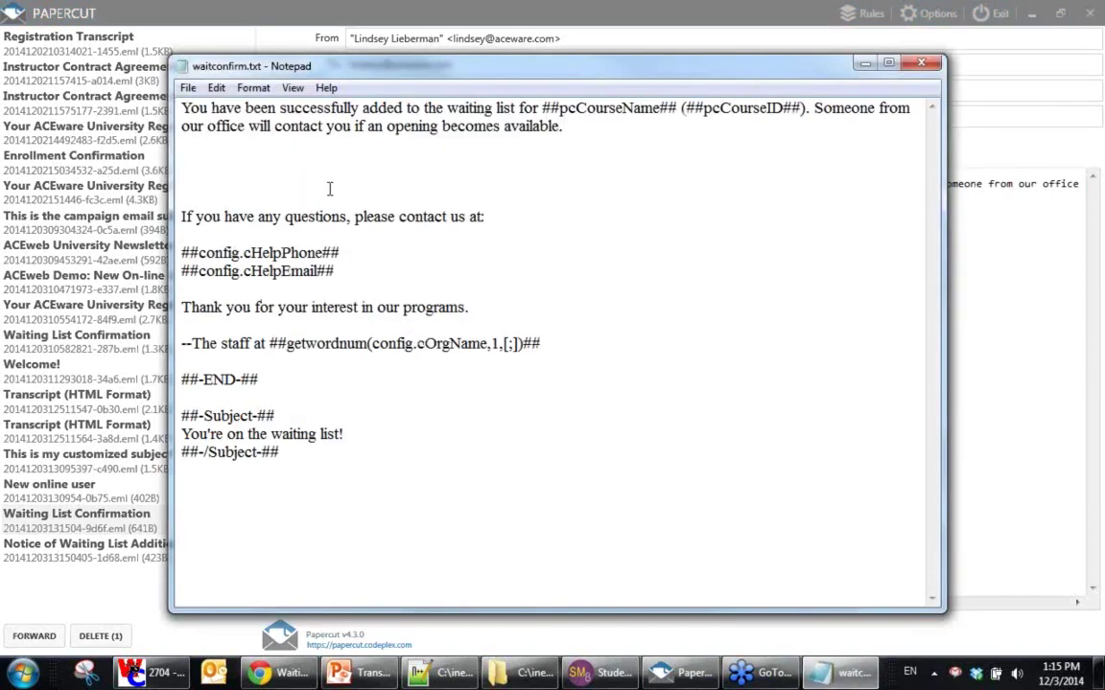
{"action": "left_click", "coordinate": [276, 166]}
{"action": "key", "text": "ctrl+v"}
{"action": "left_click_drag", "start_coordinate": [163, 149], "coordinate": [357, 179]}
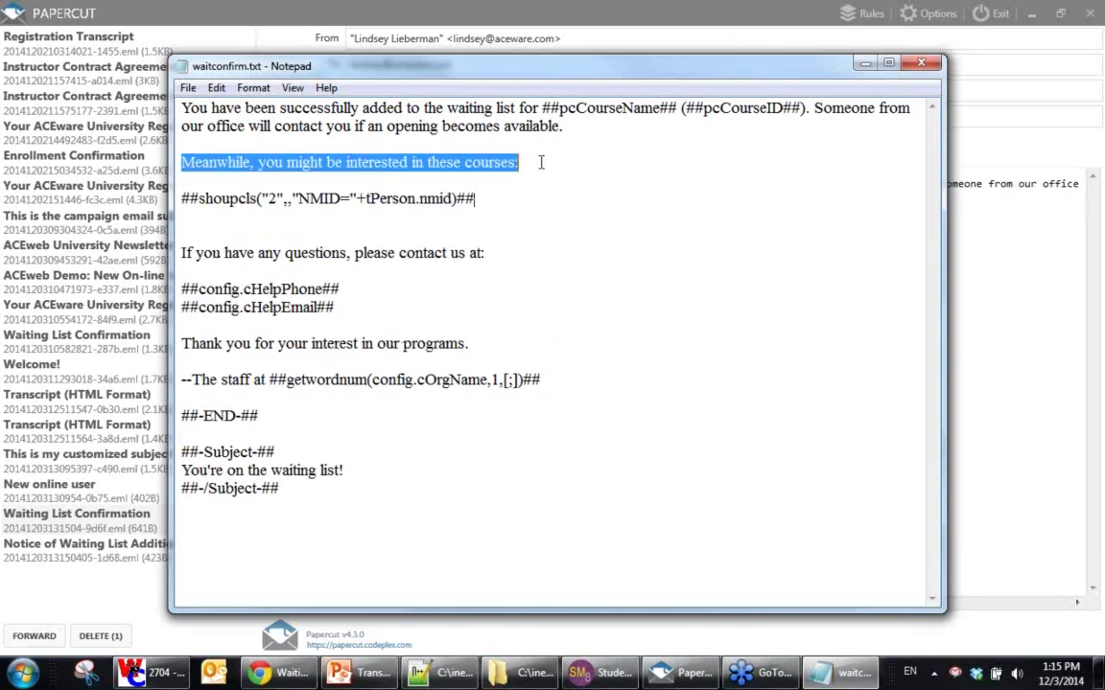
{"action": "left_click_drag", "start_coordinate": [475, 199], "coordinate": [153, 188]}
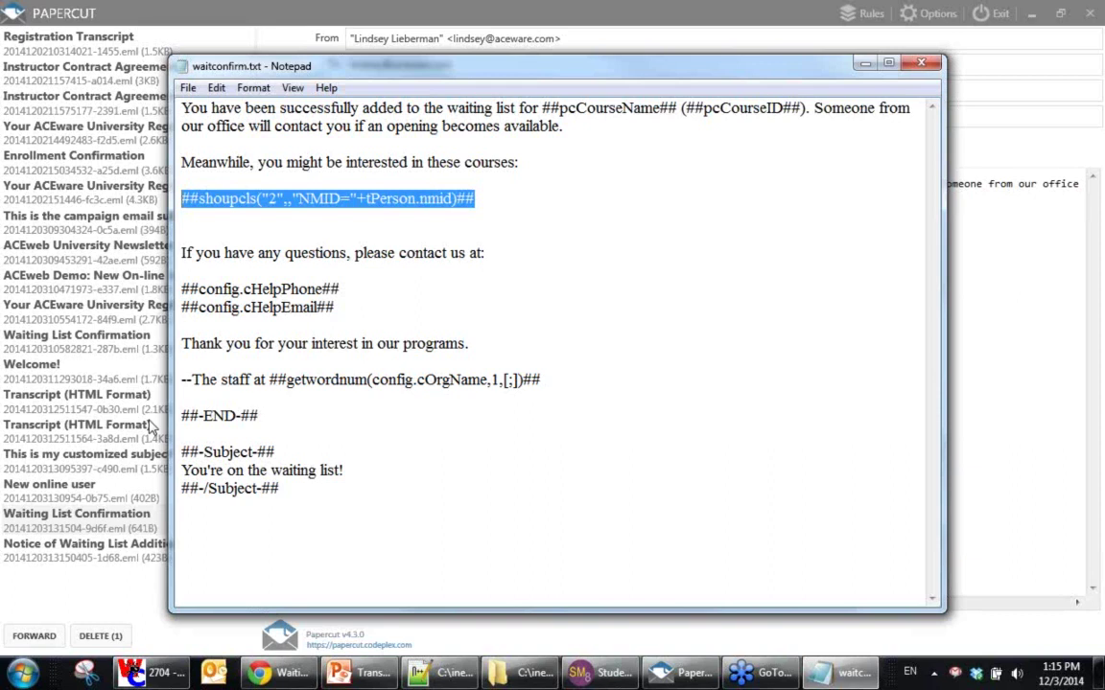
Highlight the shoupcls course count "2" and the NMID="+tPerson.nmid argument to explain them.
{"action": "left_click", "coordinate": [322, 198]}
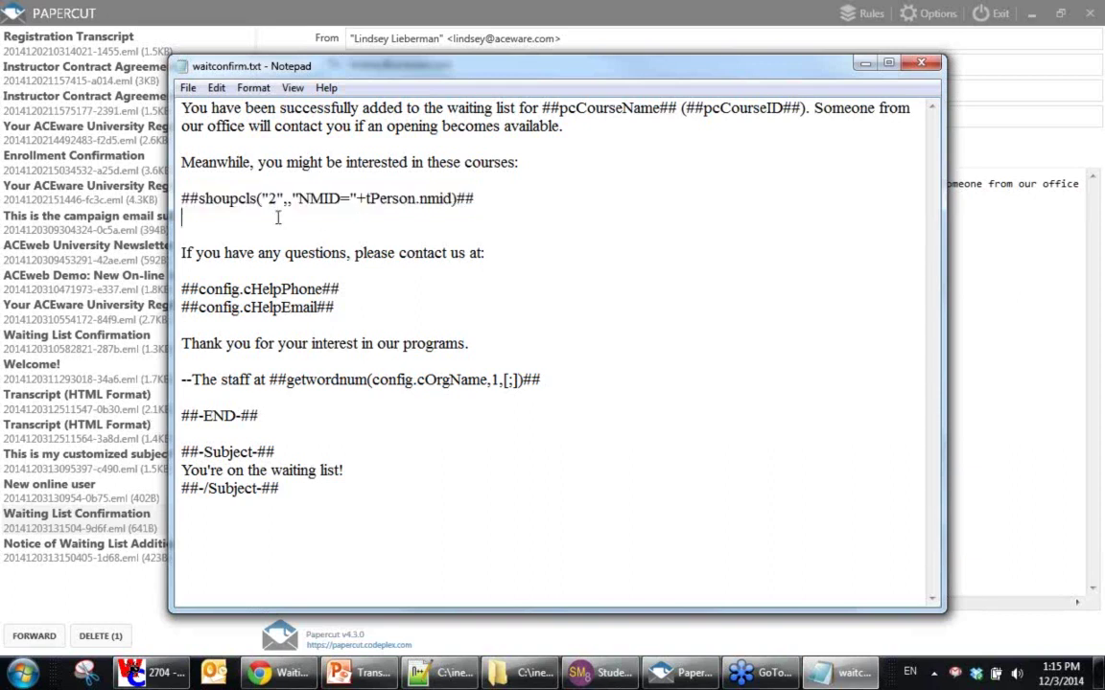
{"action": "double_click", "coordinate": [272, 198]}
{"action": "left_click_drag", "start_coordinate": [300, 199], "coordinate": [453, 198]}
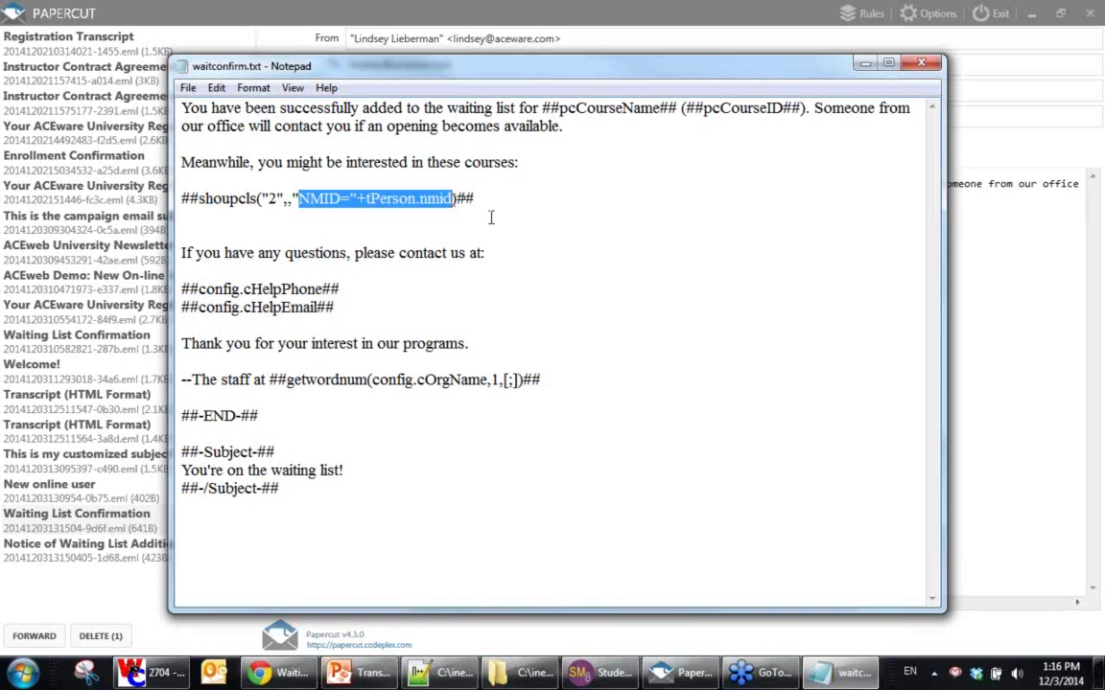
{"action": "left_click", "coordinate": [478, 198]}
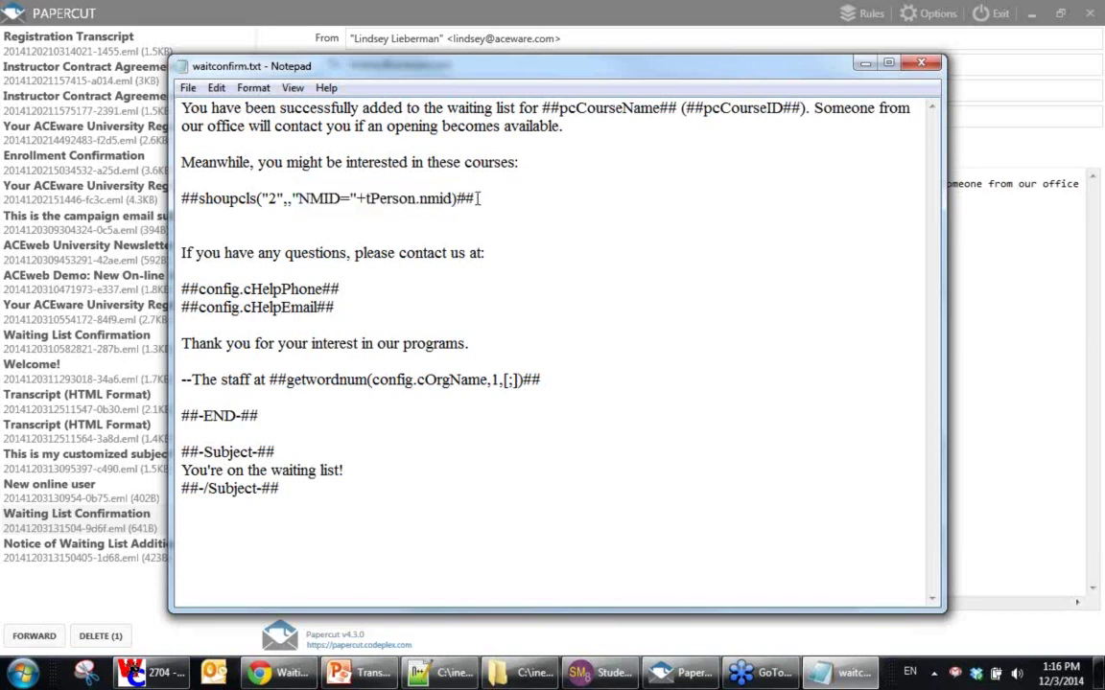
{"action": "double_click", "coordinate": [274, 199]}
{"action": "left_click", "coordinate": [271, 232]}
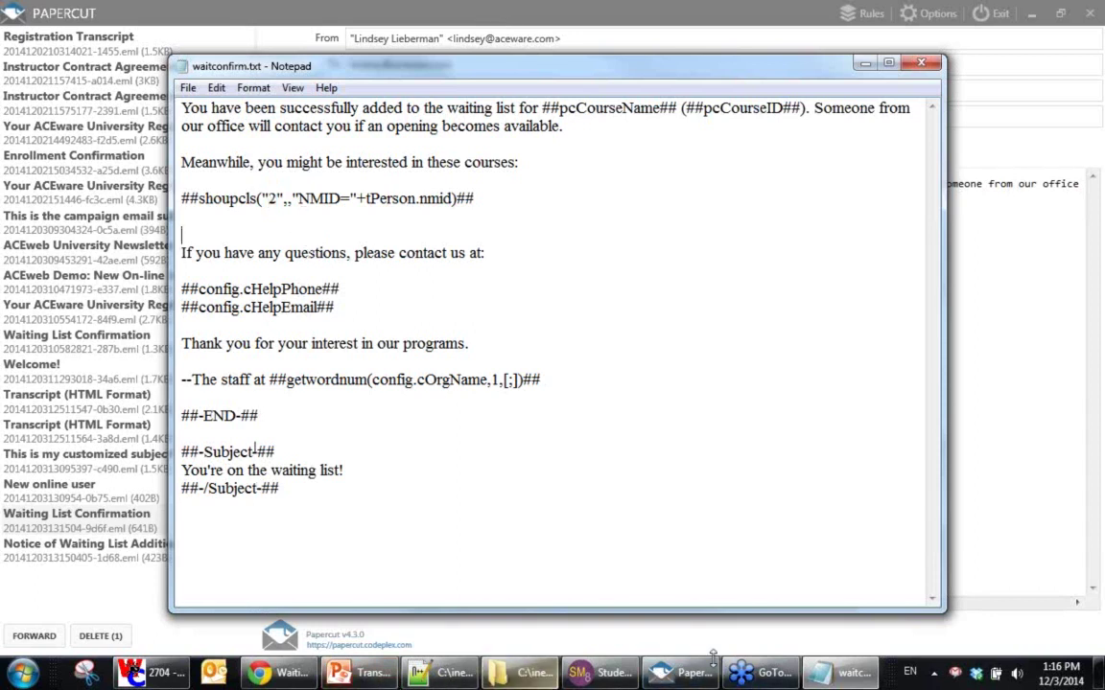
{"action": "left_click", "coordinate": [278, 673]}
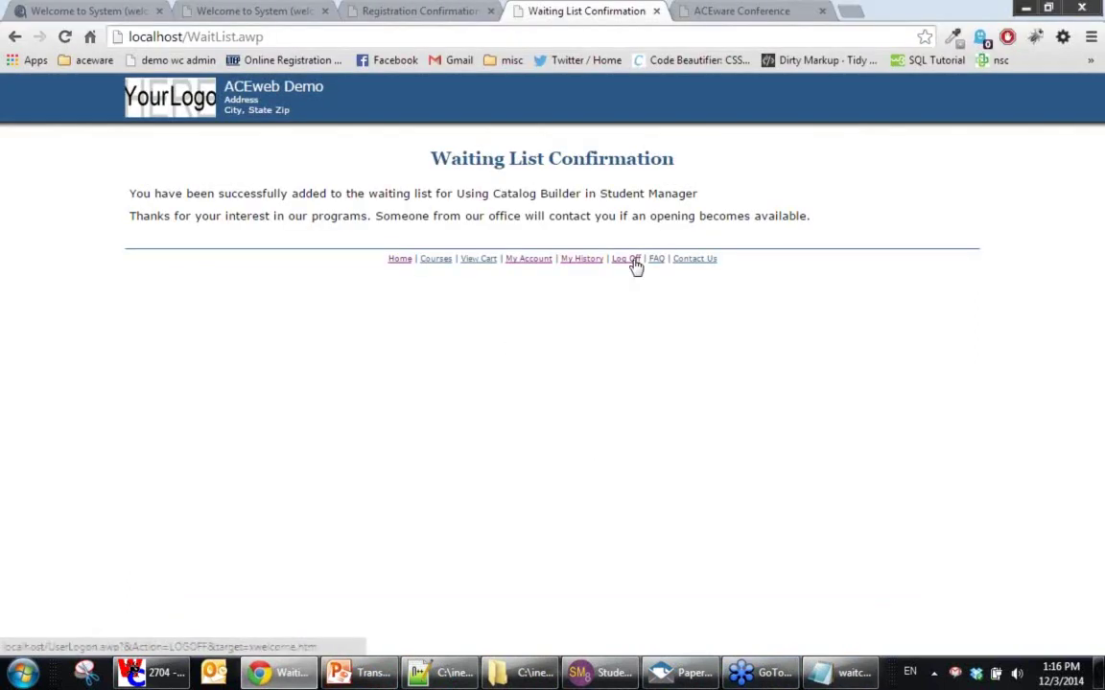
Log off the current student and try logging on with a saved e-mail address and password.
{"action": "left_click", "coordinate": [635, 265]}
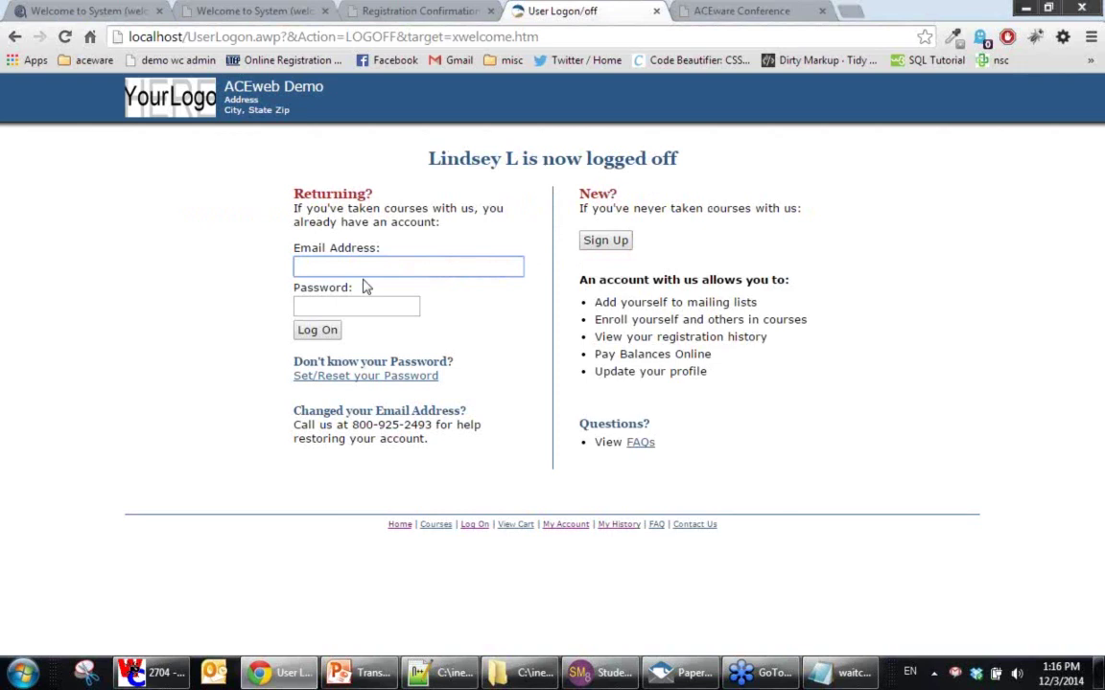
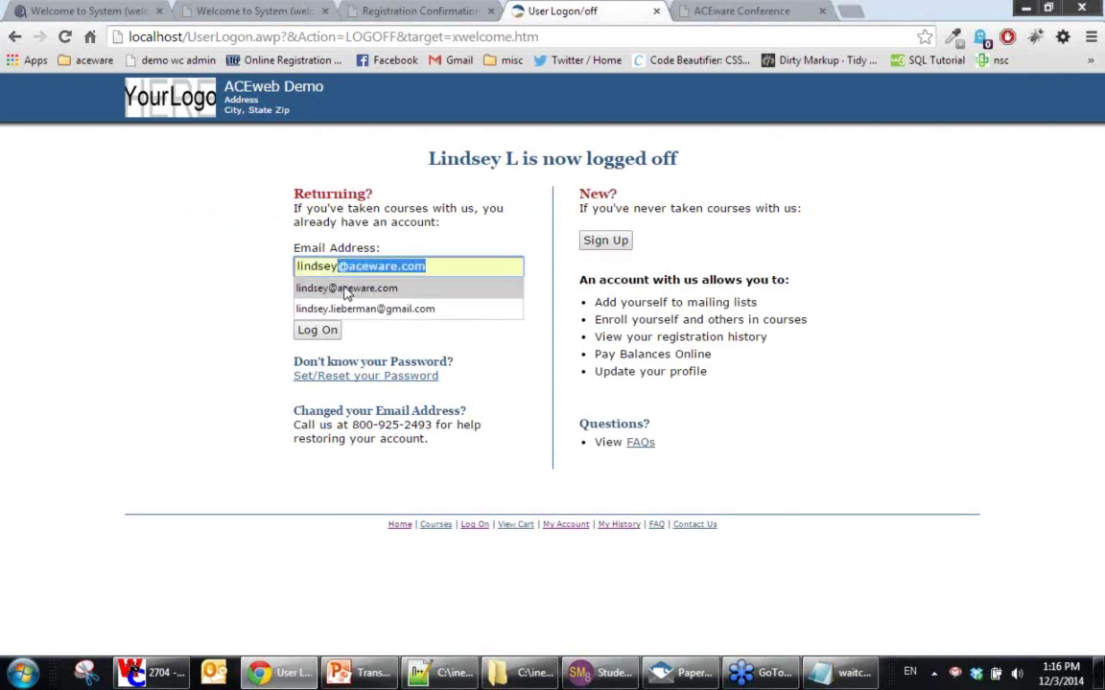
{"action": "key", "text": "Down"}
{"action": "key", "text": "Tab"}
{"action": "type", "text": "••"}
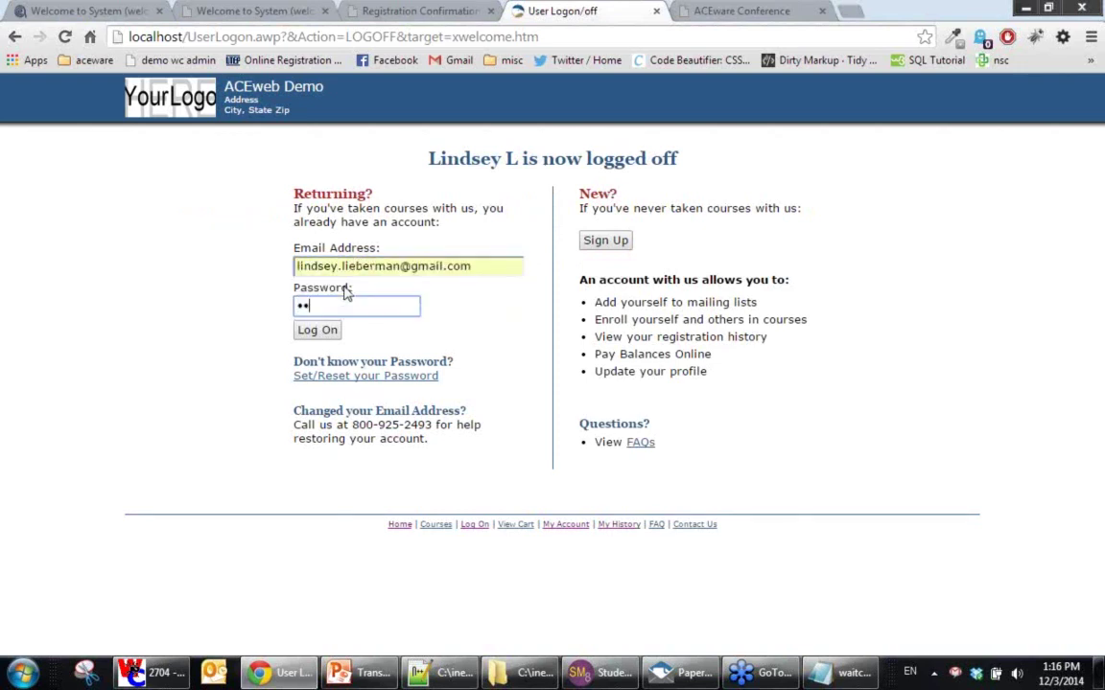
{"action": "type", "text": "••••••"}
{"action": "key", "text": "Return"}
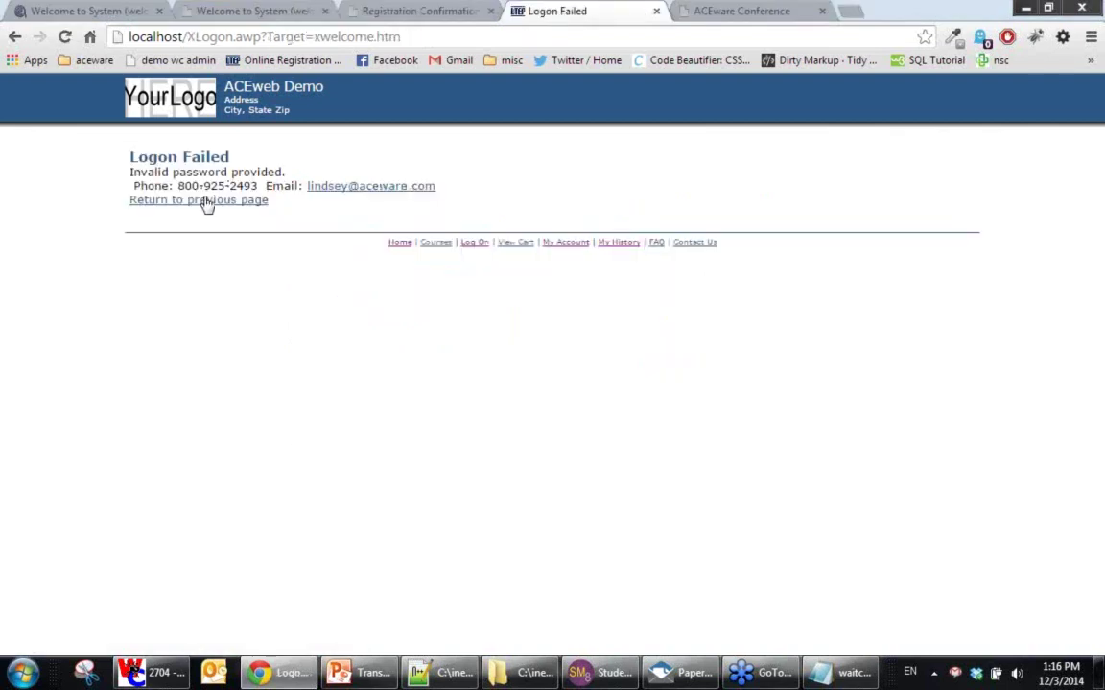
Go back from the failed logon and open the Sign Up form for a new profile.
{"action": "left_click", "coordinate": [204, 200]}
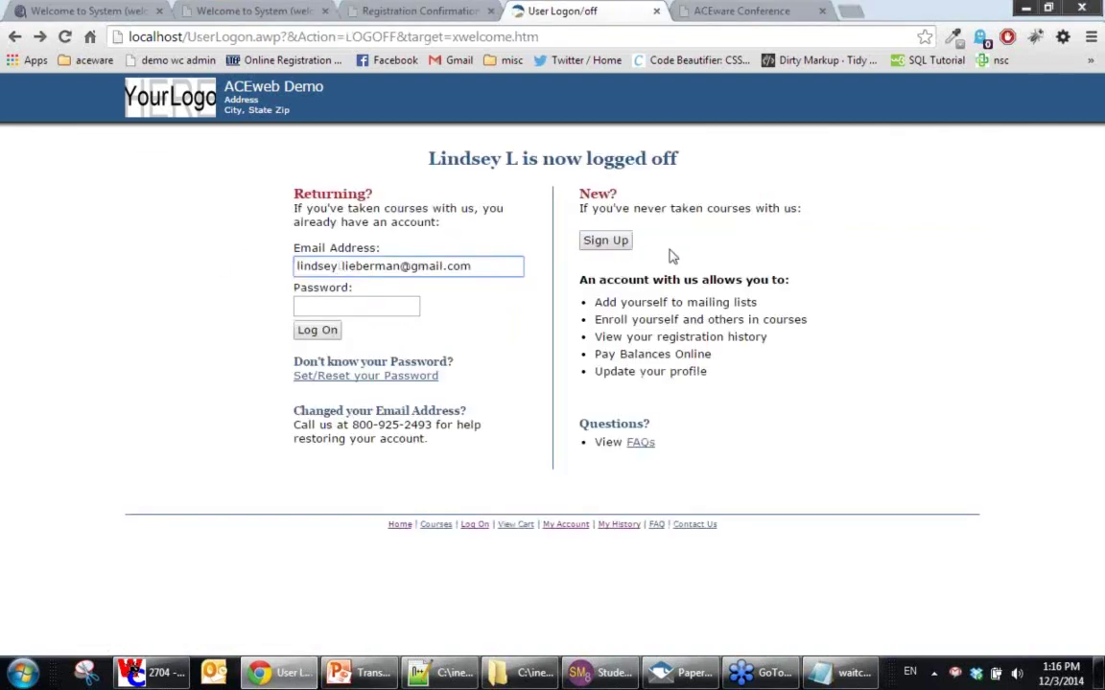
{"action": "left_click", "coordinate": [625, 240]}
{"action": "left_click", "coordinate": [604, 241]}
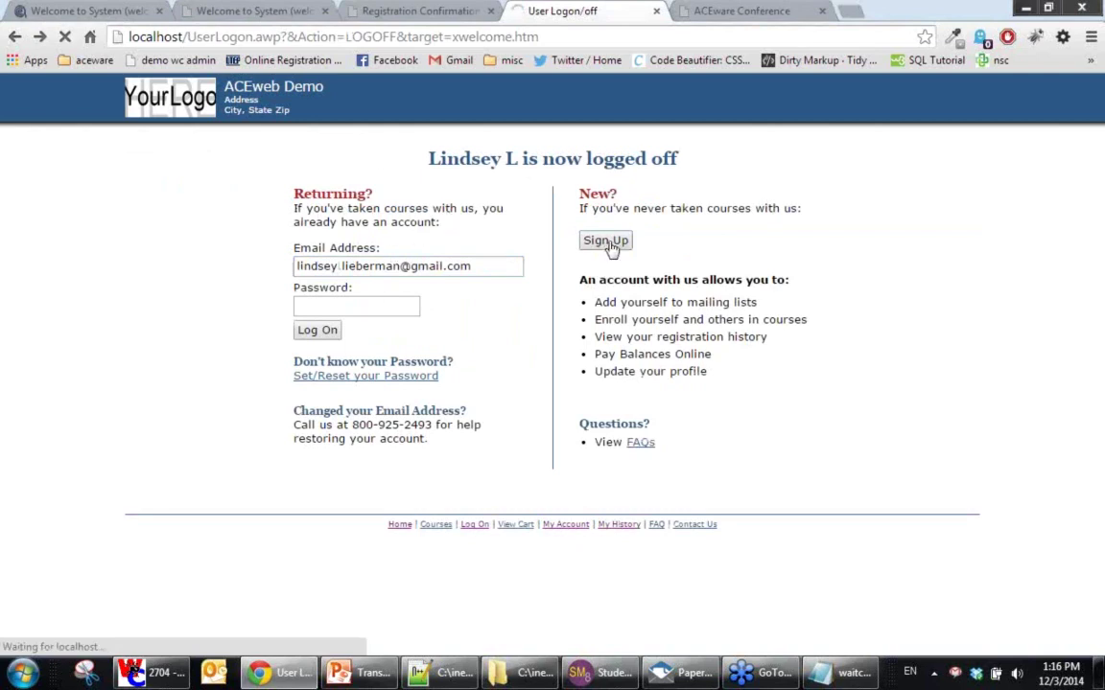
{"action": "left_click", "coordinate": [323, 282]}
Enter the saved e-mail address, then enter and confirm the account password.
{"action": "type", "text": "li"}
{"action": "left_click", "coordinate": [313, 305]}
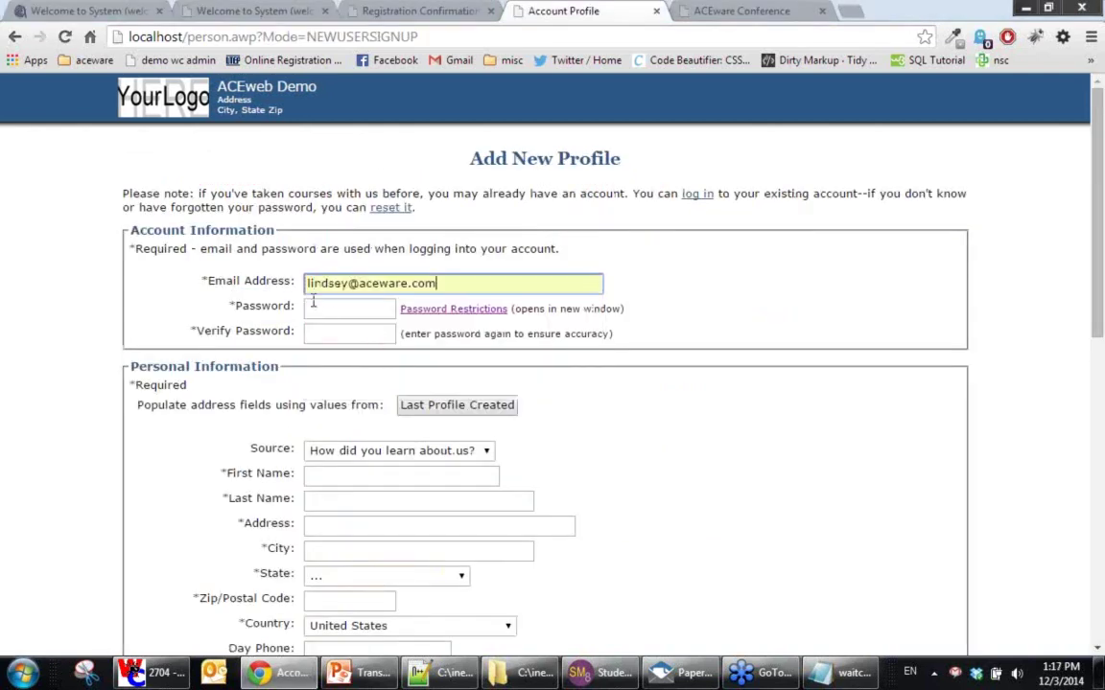
{"action": "key", "text": "Return"}
{"action": "left_click", "coordinate": [328, 310]}
{"action": "left_click", "coordinate": [337, 336]}
Fill in placeholder first name, last name, street address and city.
{"action": "left_click", "coordinate": [359, 477]}
{"action": "type", "text": "789"}
{"action": "left_click", "coordinate": [355, 501]}
{"action": "type", "text": "78798"}
{"action": "left_click", "coordinate": [328, 525]}
{"action": "type", "text": "jkljlk"}
{"action": "key", "text": "Tab"}
{"action": "type", "text": "jkjl;"}
Set State to Texas, enter the zip code, and fill in the first emergency contact.
{"action": "scroll", "coordinate": [386, 459], "scroll_direction": "down", "scroll_amount": 5}
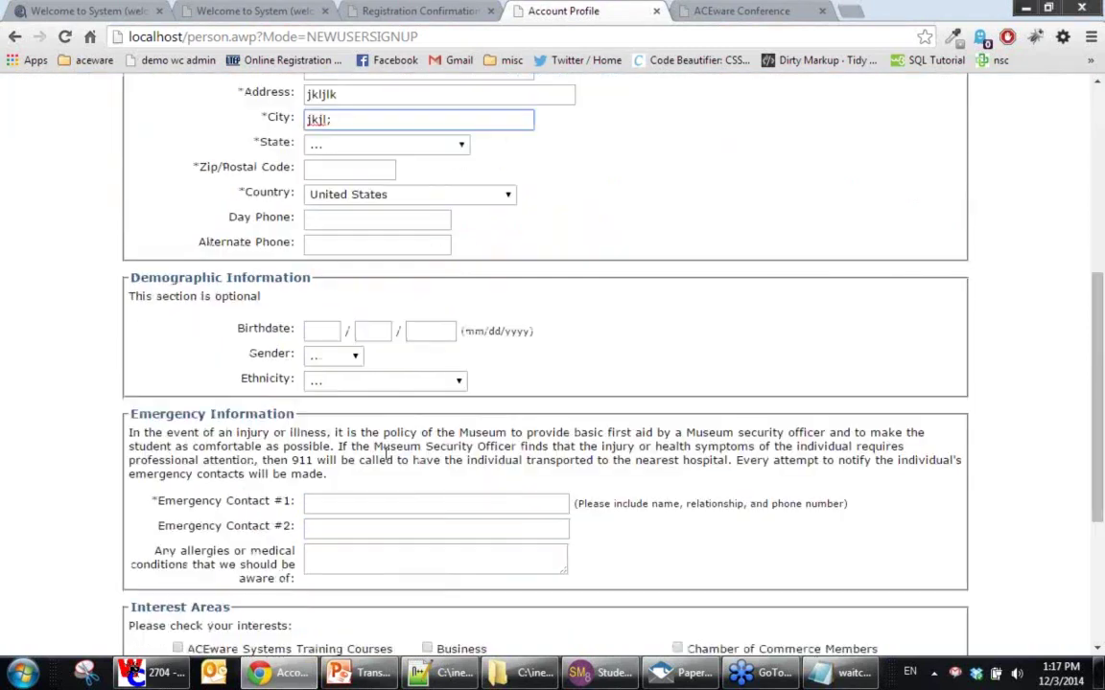
{"action": "key", "text": "Tab"}
{"action": "type", "text": "tex"}
{"action": "key", "text": "Tab"}
{"action": "type", "text": "75206"}
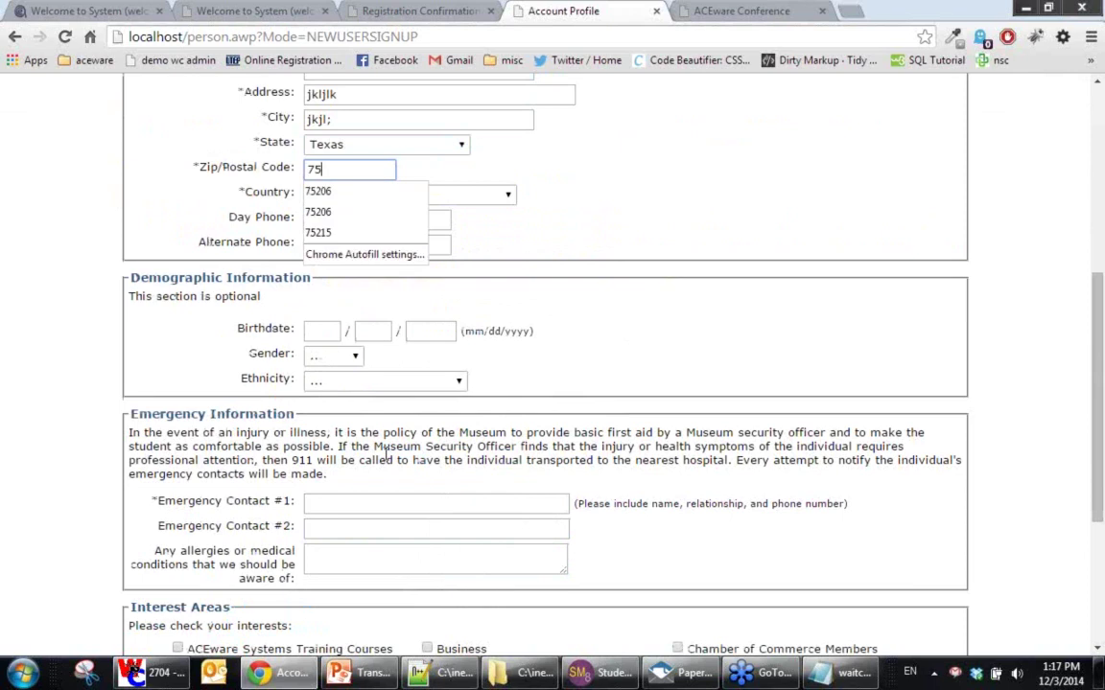
{"action": "left_click", "coordinate": [386, 496]}
{"action": "type", "text": "jkljl"}
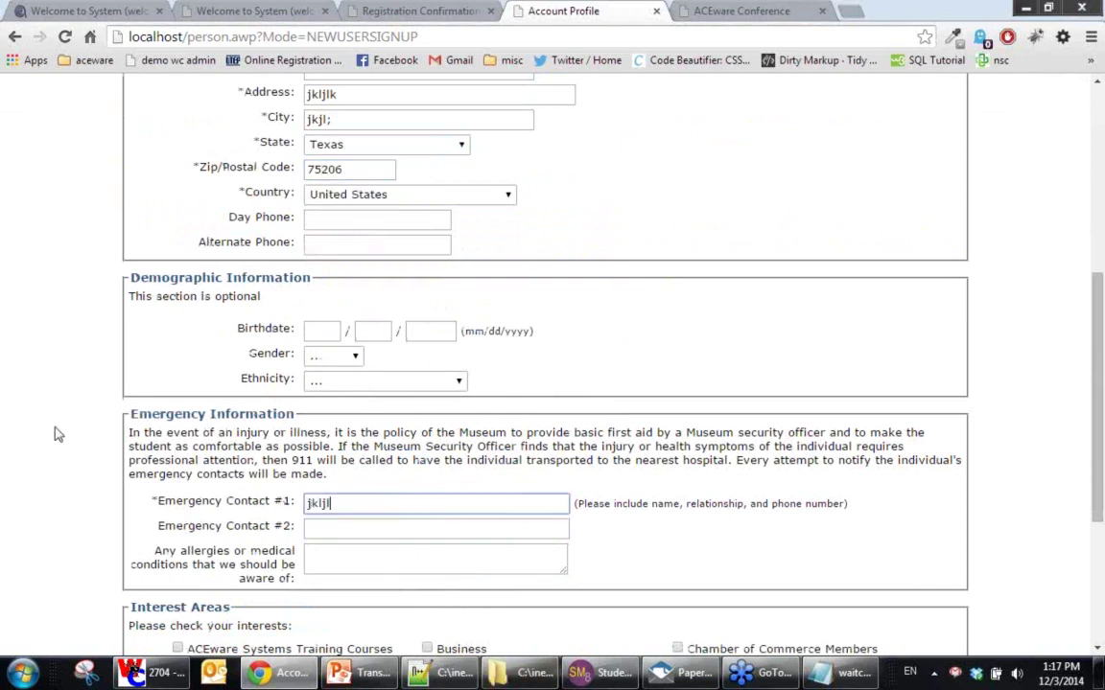
Tick Computers, Chamber of Commerce Members, Statistics, Crafts and Fine Arts interests, and add the account.
{"action": "scroll", "coordinate": [55, 432], "scroll_direction": "down", "scroll_amount": 3}
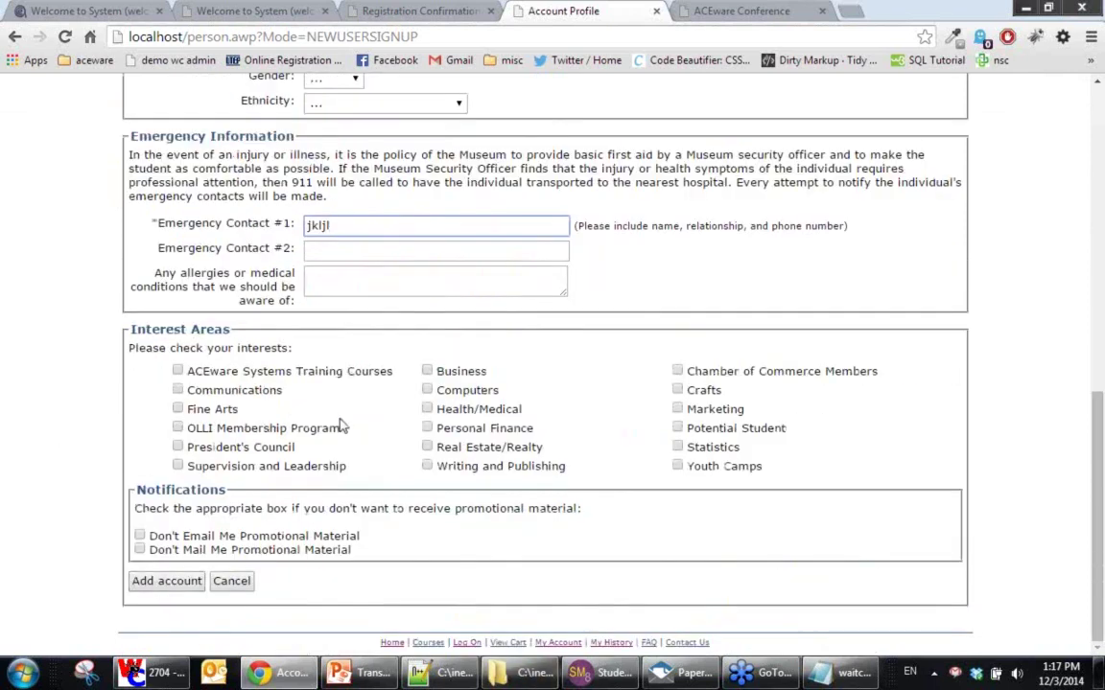
{"action": "left_click", "coordinate": [427, 389]}
{"action": "left_click", "coordinate": [677, 371]}
{"action": "left_click", "coordinate": [677, 447]}
{"action": "left_click", "coordinate": [677, 389]}
{"action": "left_click", "coordinate": [178, 408]}
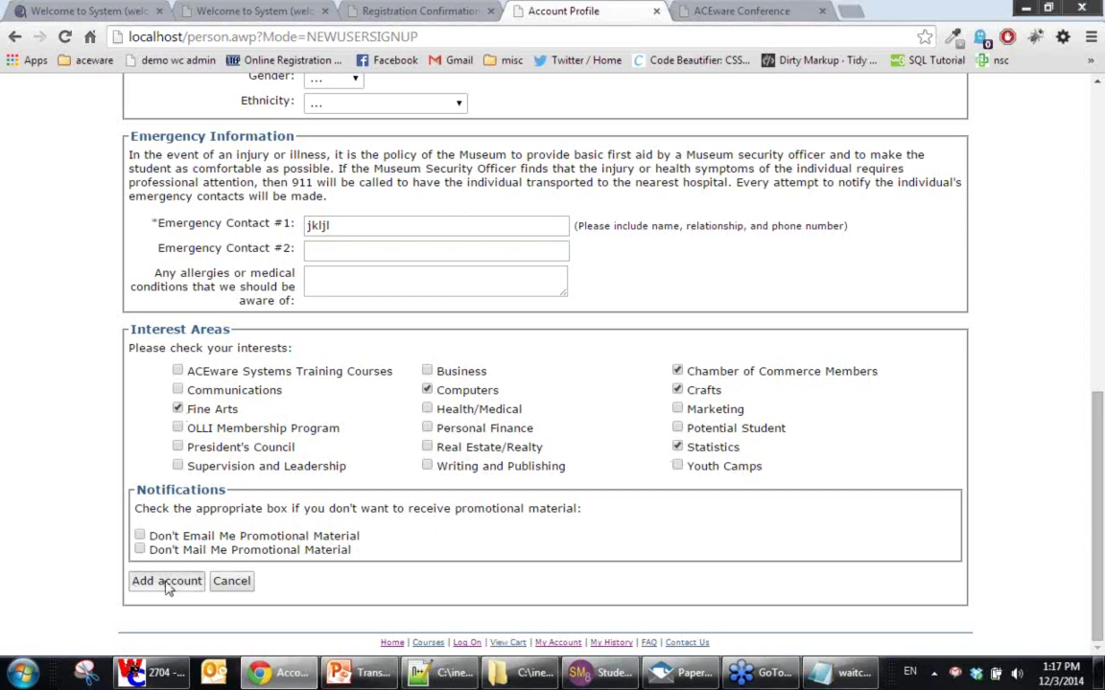
{"action": "left_click", "coordinate": [167, 581]}
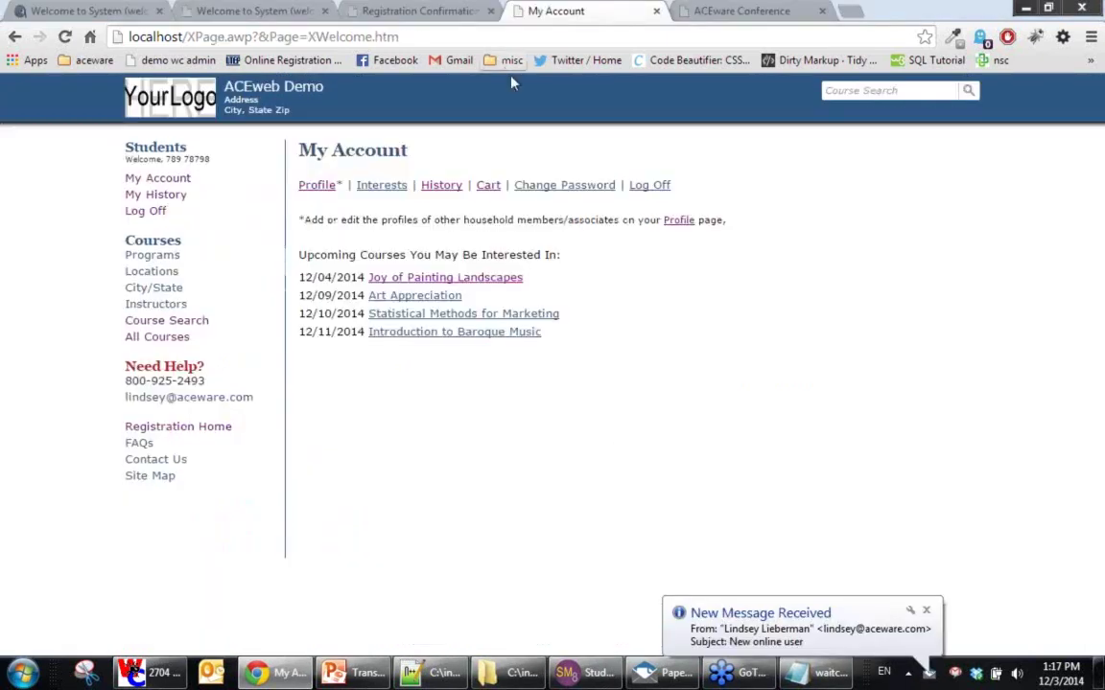
Join the Using Catalog Builder waiting list and open the resulting confirmation email in Papercut.
{"action": "right_click", "coordinate": [16, 42]}
{"action": "left_click", "coordinate": [140, 141]}
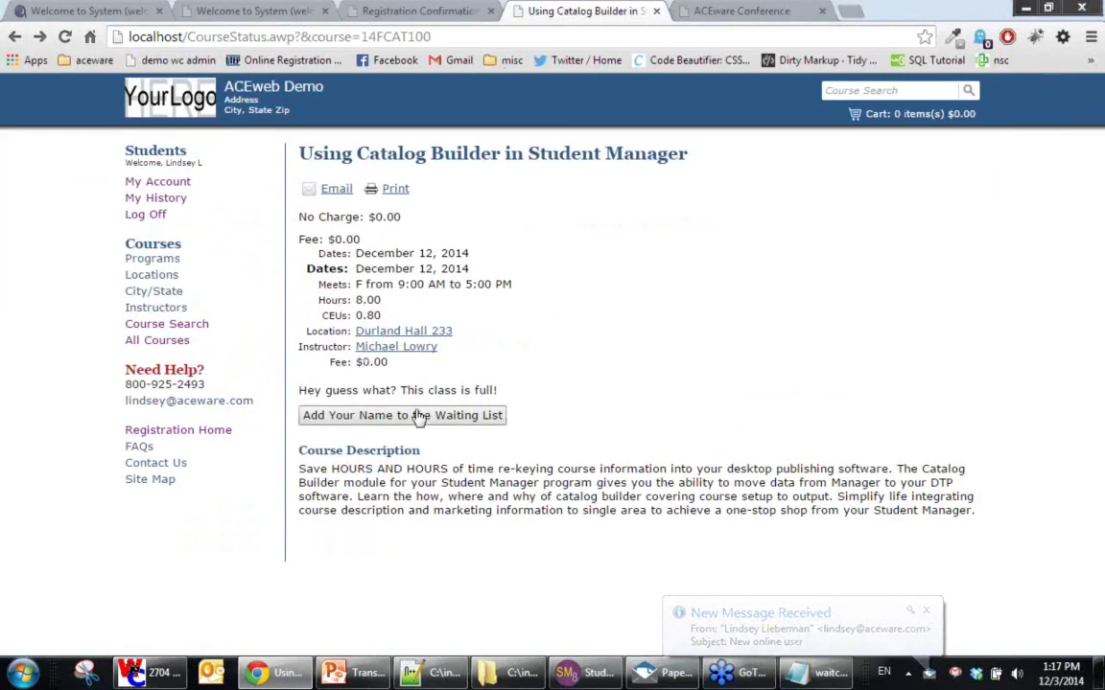
{"action": "left_click", "coordinate": [418, 419]}
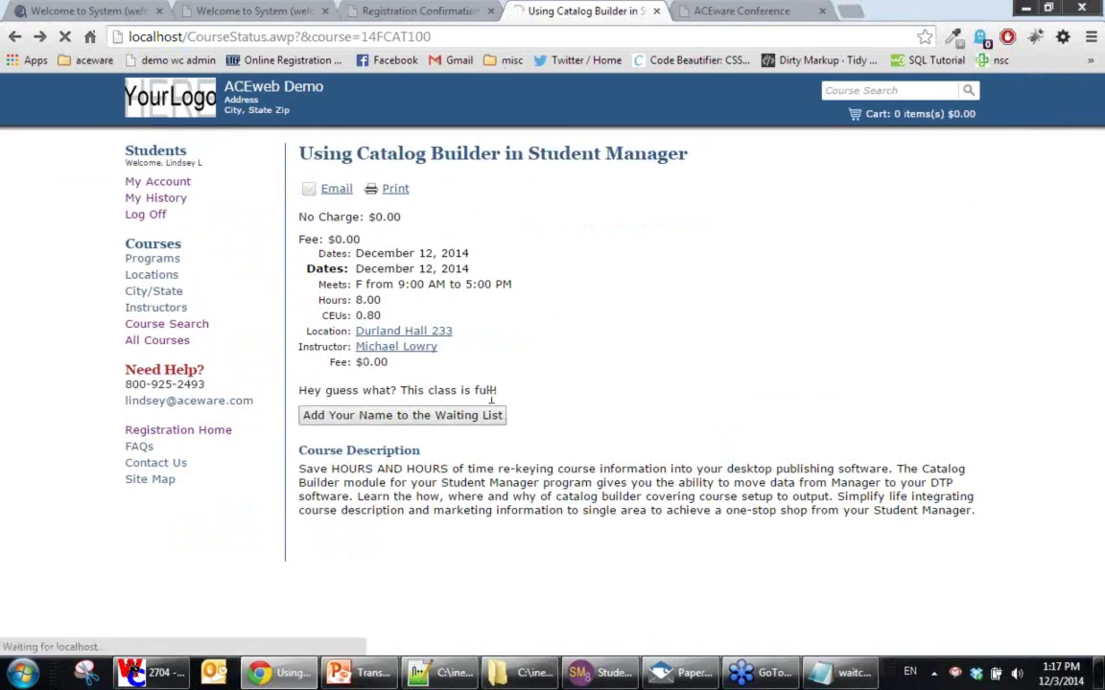
{"action": "left_click", "coordinate": [570, 239]}
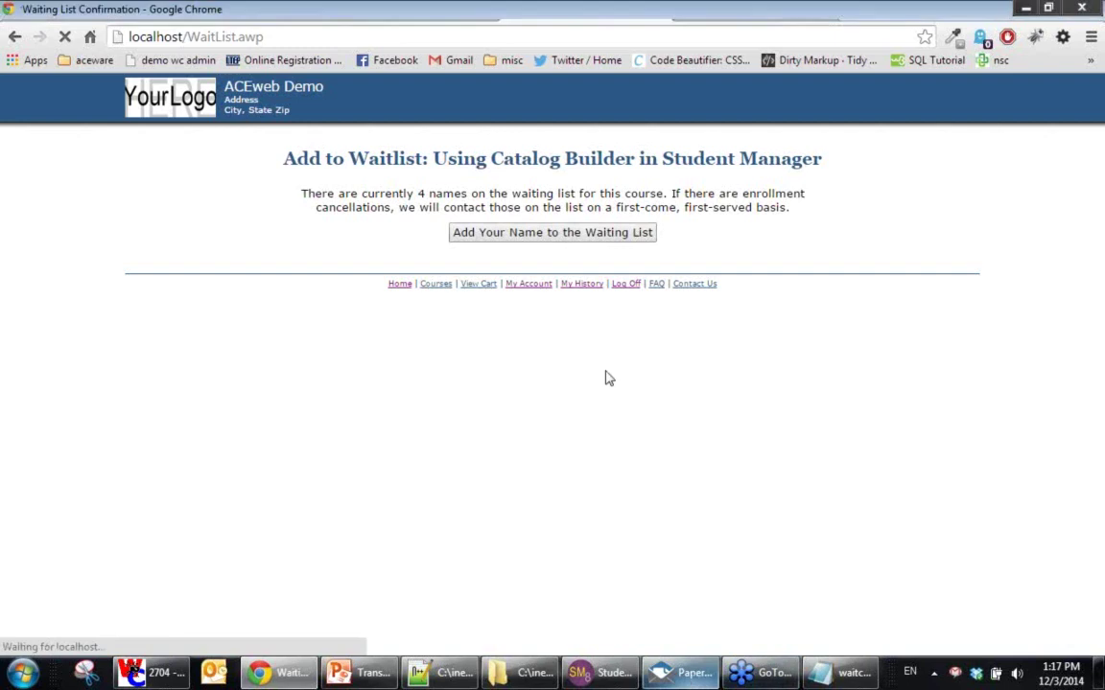
{"action": "left_click", "coordinate": [681, 671]}
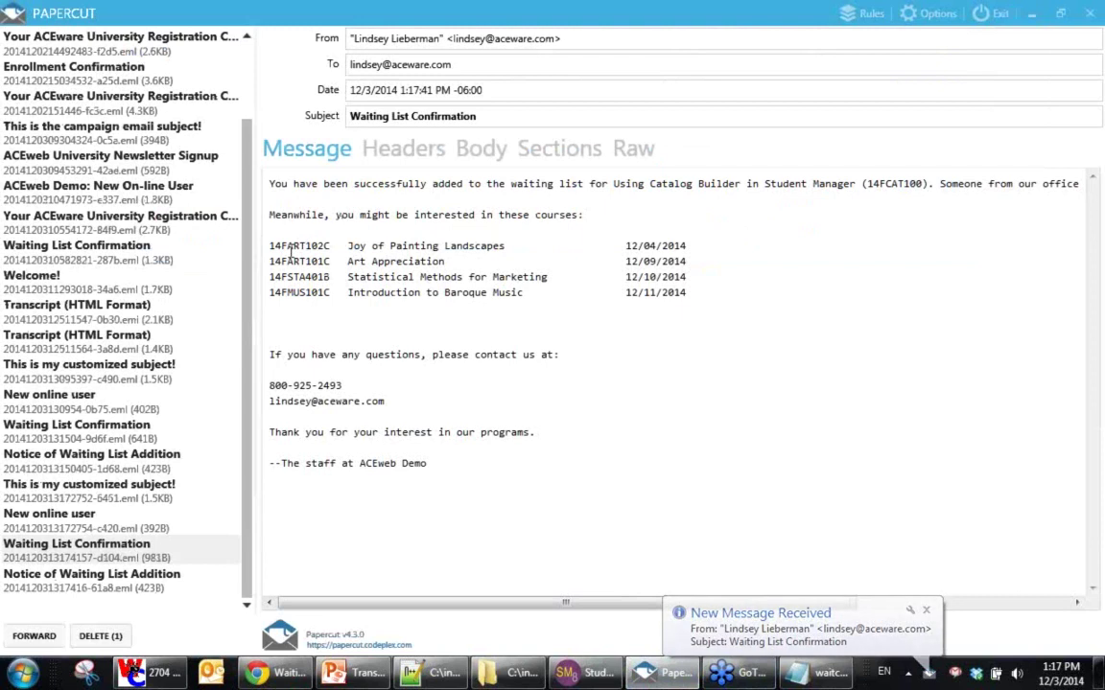
Highlight the four suggested courses in the email, then return to slide 31, 'Add to Waitlist'.
{"action": "left_click_drag", "start_coordinate": [265, 239], "coordinate": [737, 291]}
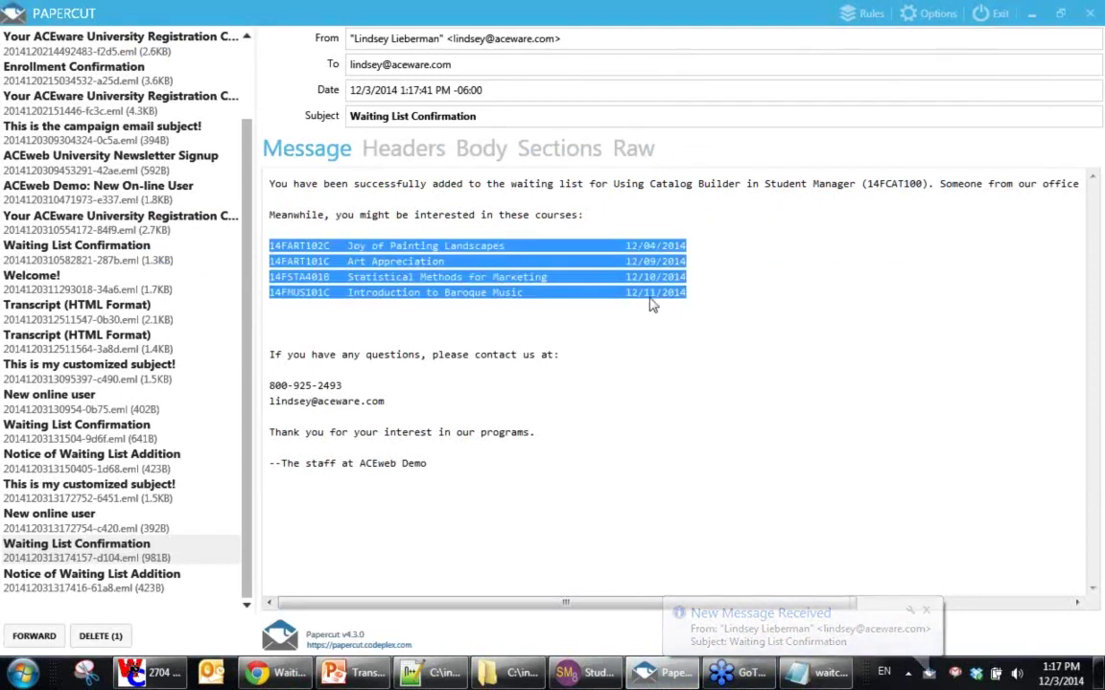
{"action": "left_click", "coordinate": [271, 247]}
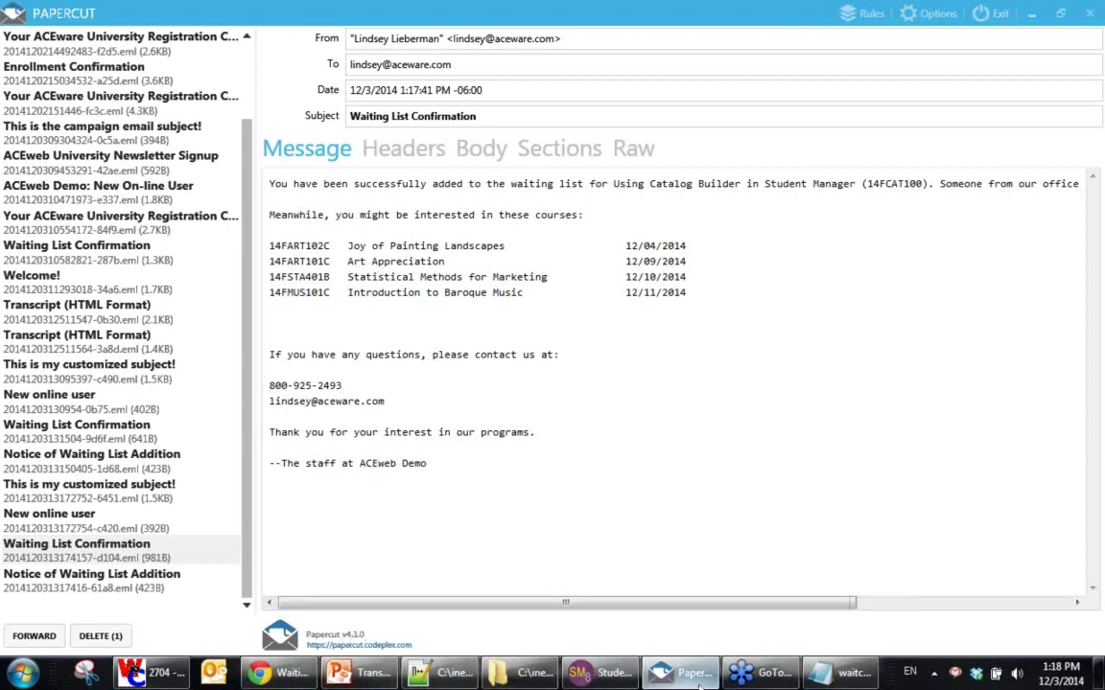
{"action": "mouse_move", "coordinate": [369, 674]}
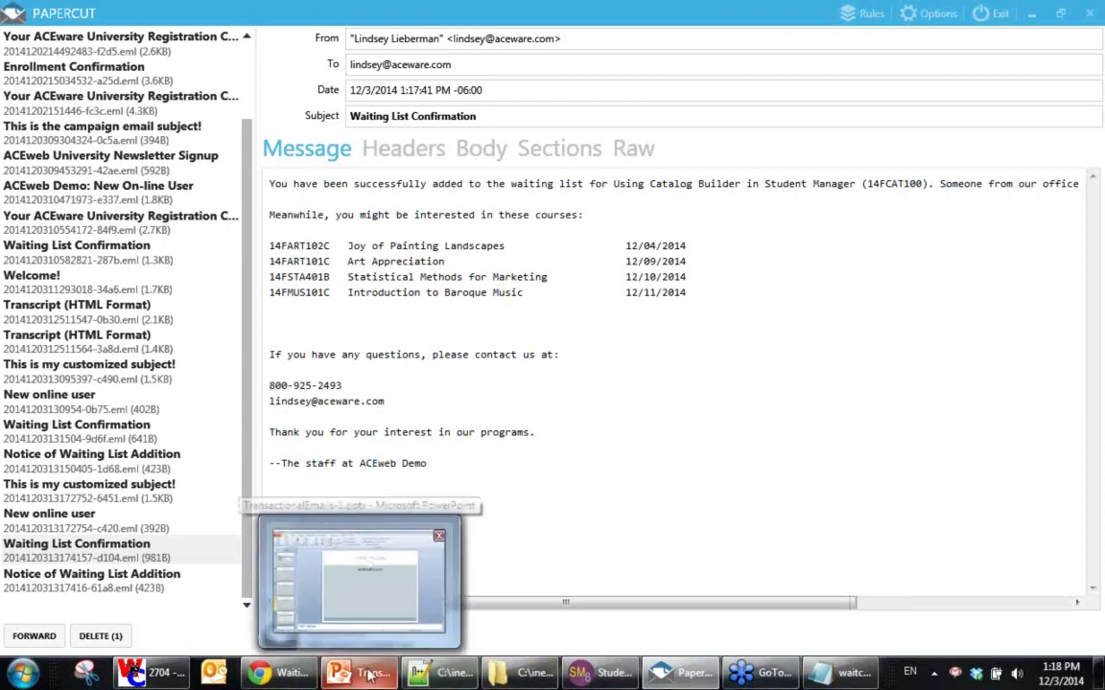
{"action": "left_click", "coordinate": [374, 675]}
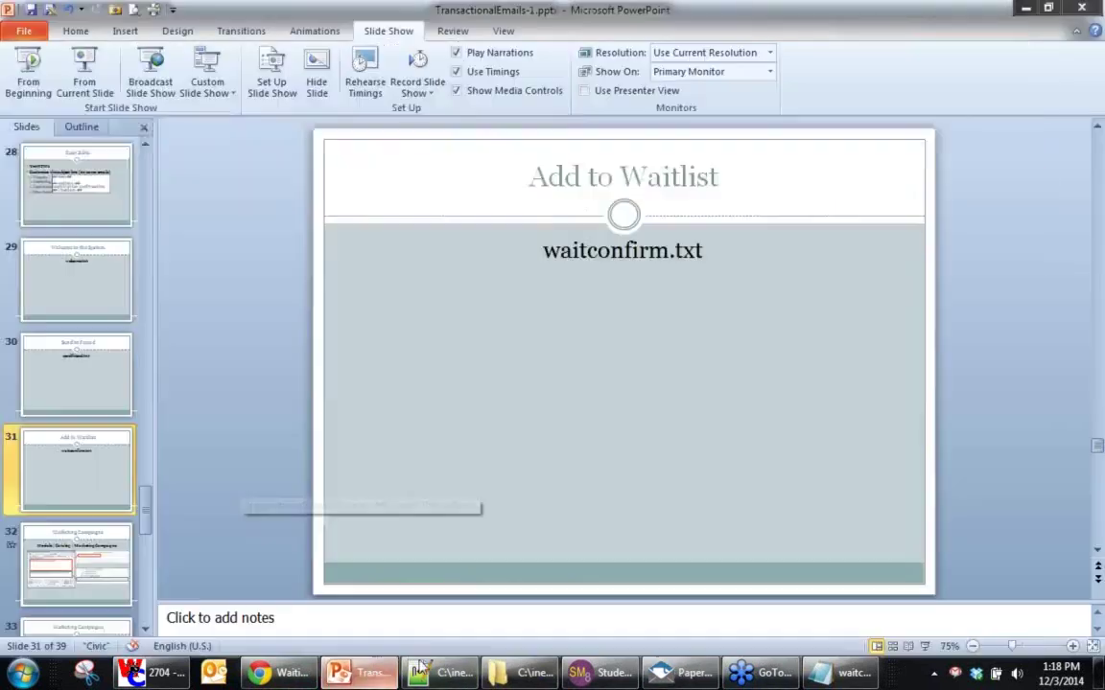
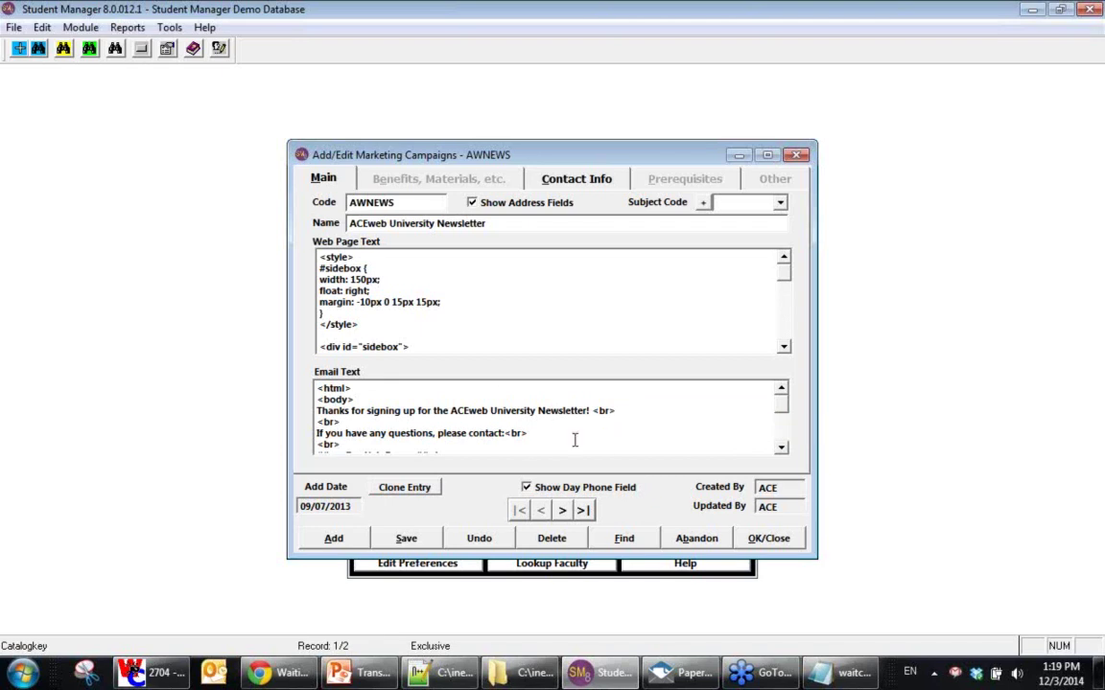
Find and open the MKTPLAIN Basic Marketing Campaign record, showing its Contact Info details.
{"action": "left_click", "coordinate": [610, 539]}
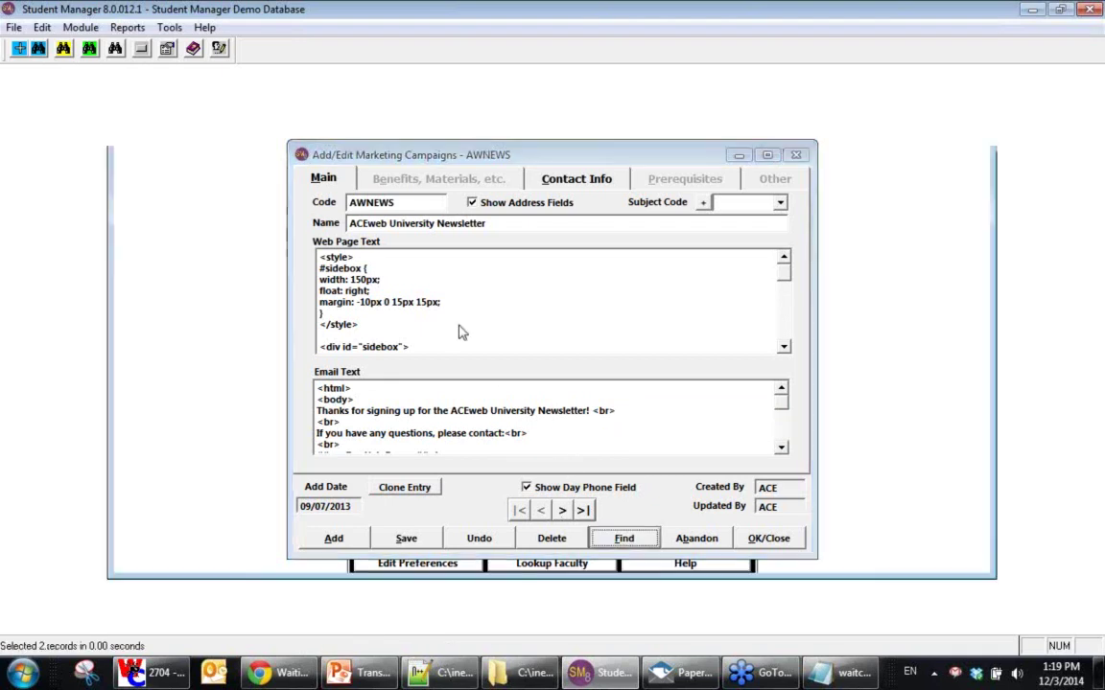
{"action": "left_click", "coordinate": [176, 219]}
{"action": "double_click", "coordinate": [178, 220]}
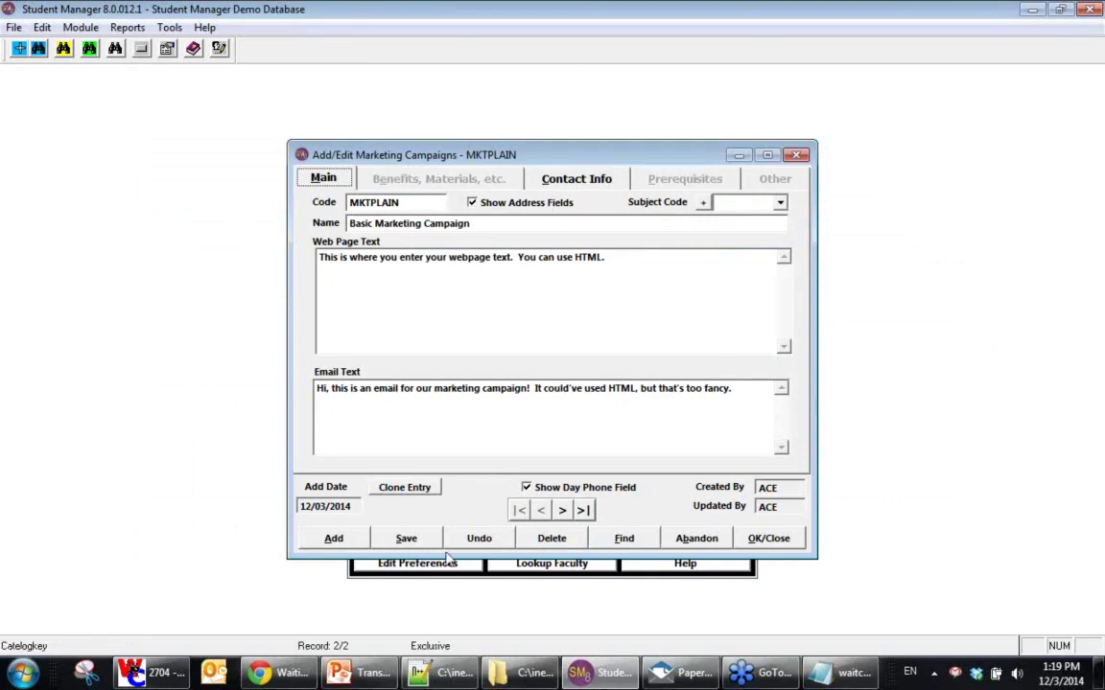
{"action": "left_click", "coordinate": [576, 183]}
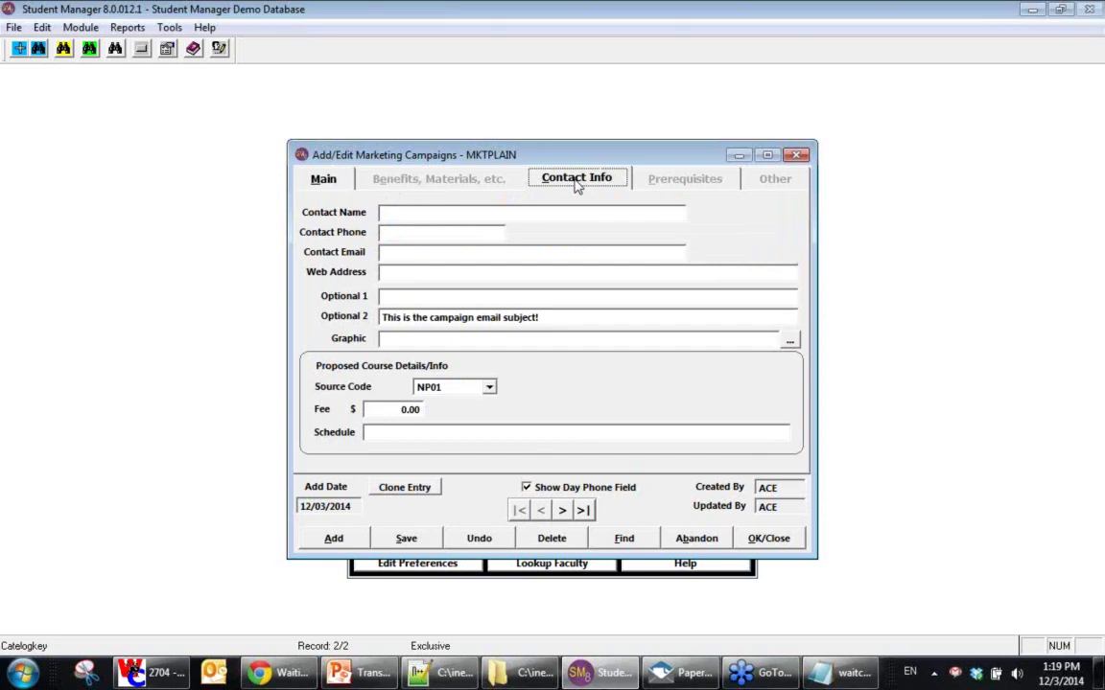
Save the MKTPLAIN campaign and check its Email Subject 'This is the campaign email subject!'.
{"action": "left_click", "coordinate": [412, 538]}
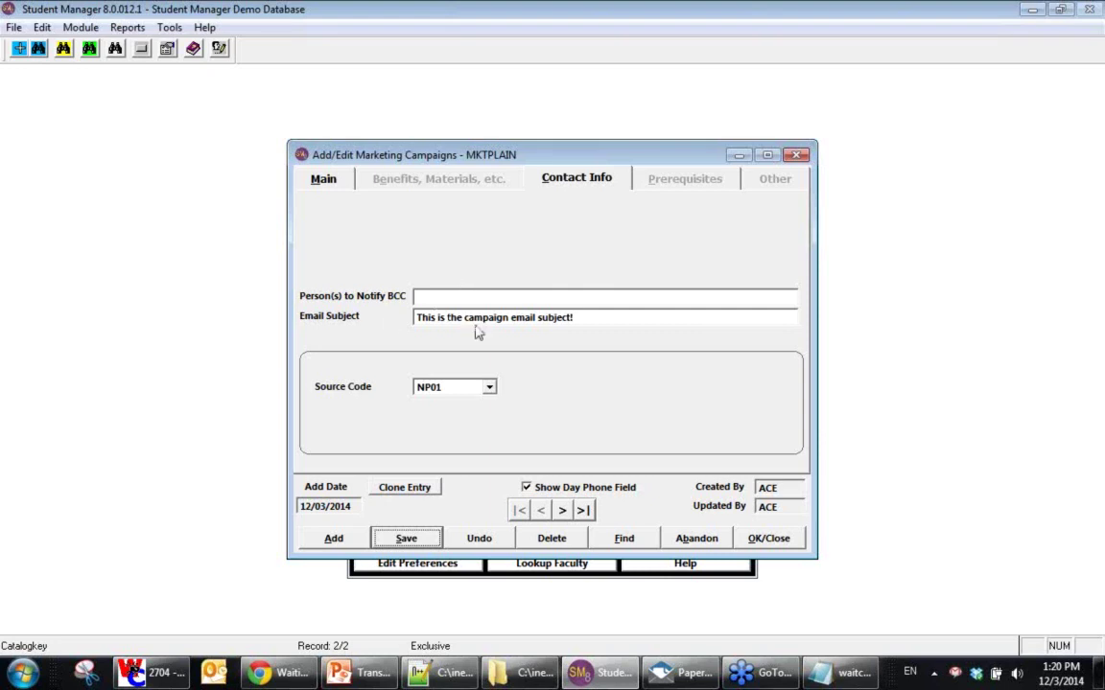
{"action": "left_click_drag", "start_coordinate": [580, 316], "coordinate": [418, 316]}
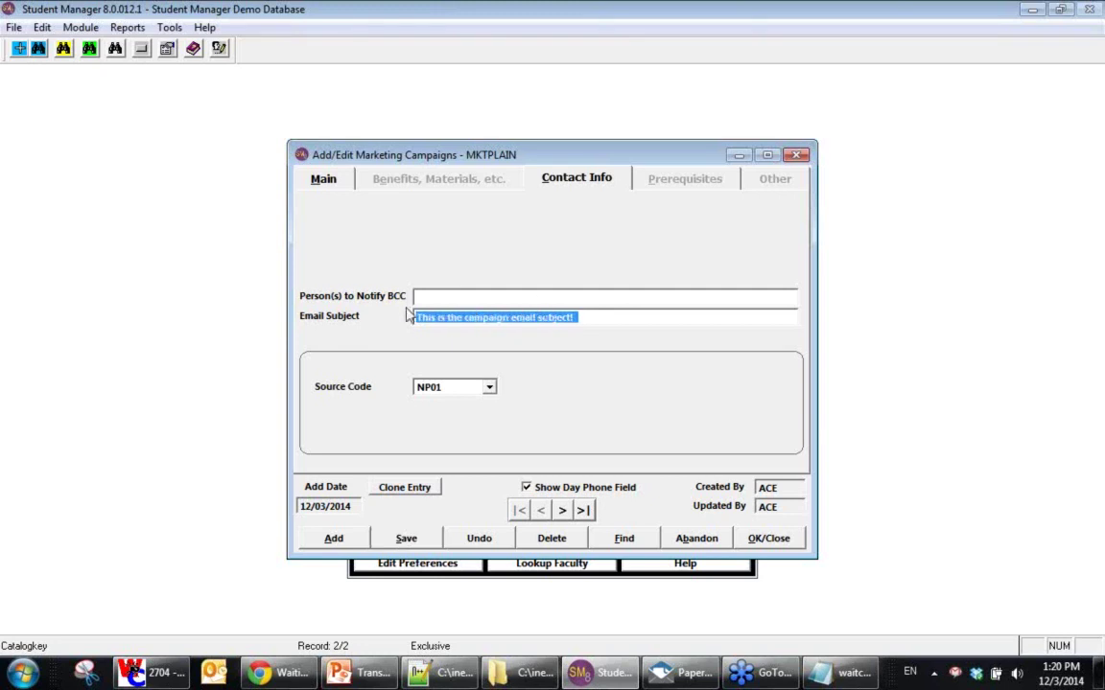
{"action": "left_click", "coordinate": [436, 316]}
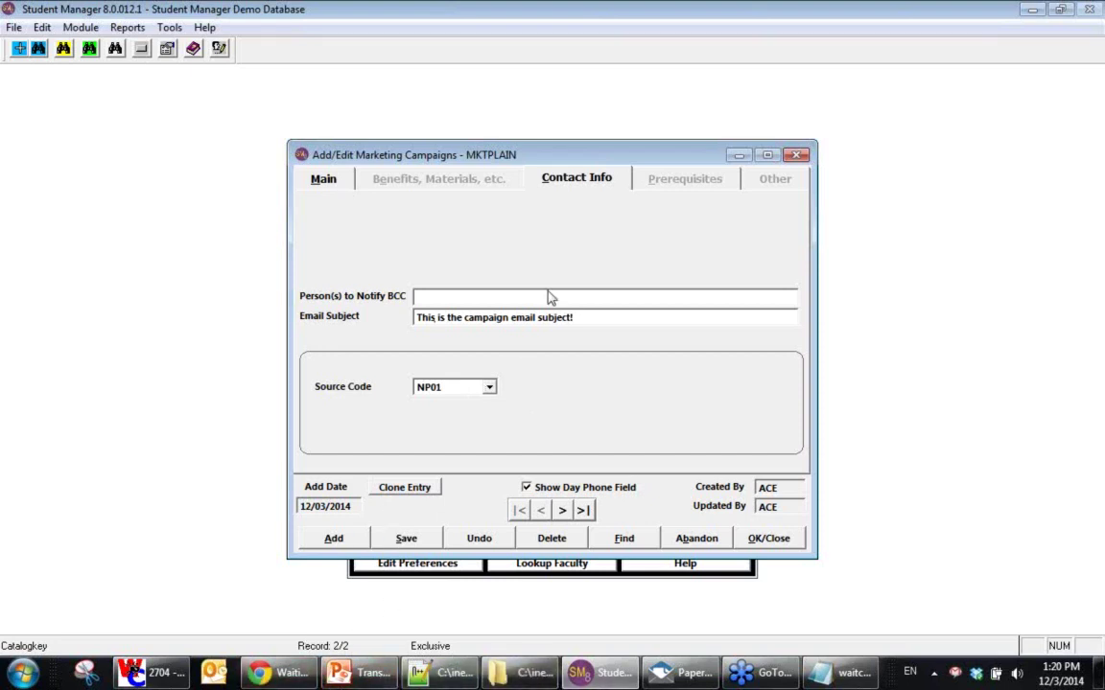
Return to MKTPLAIN's Main details and view the Web Page Text in the full editor without changing it.
{"action": "left_click", "coordinate": [324, 180]}
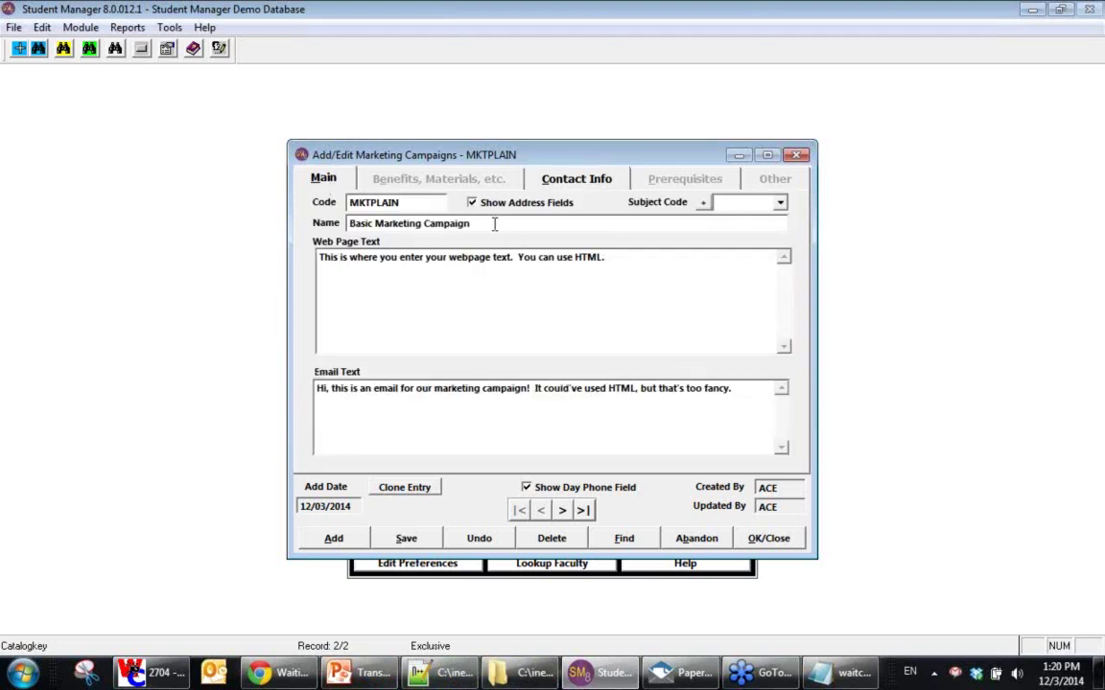
{"action": "left_click", "coordinate": [329, 290]}
{"action": "double_click", "coordinate": [375, 284]}
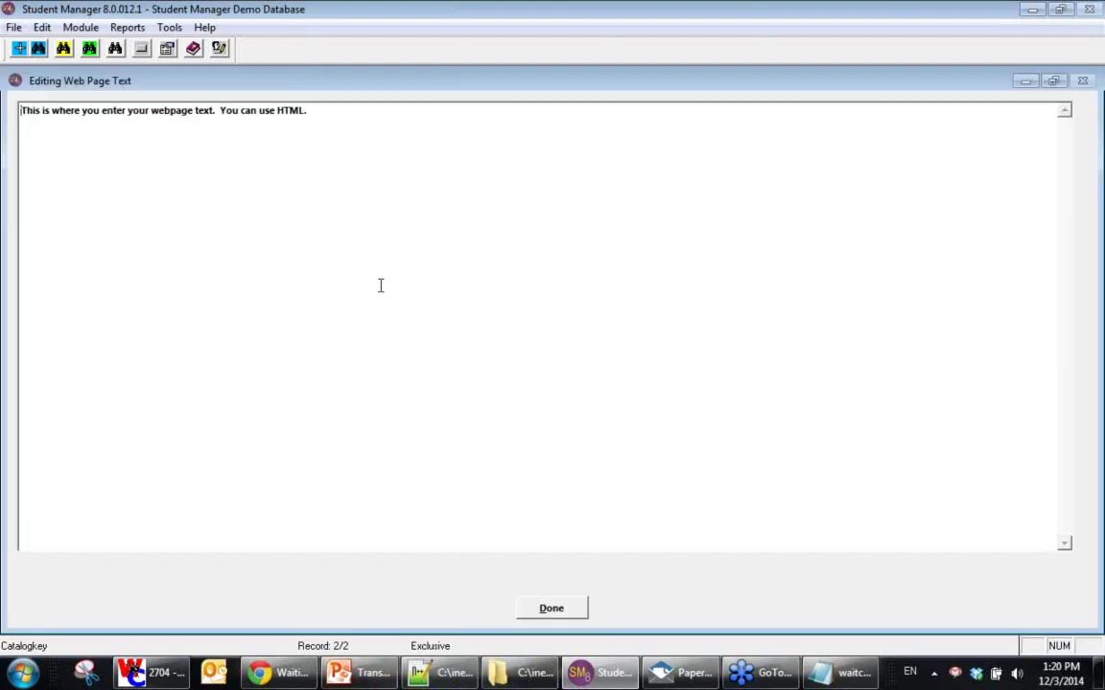
{"action": "left_click", "coordinate": [551, 608]}
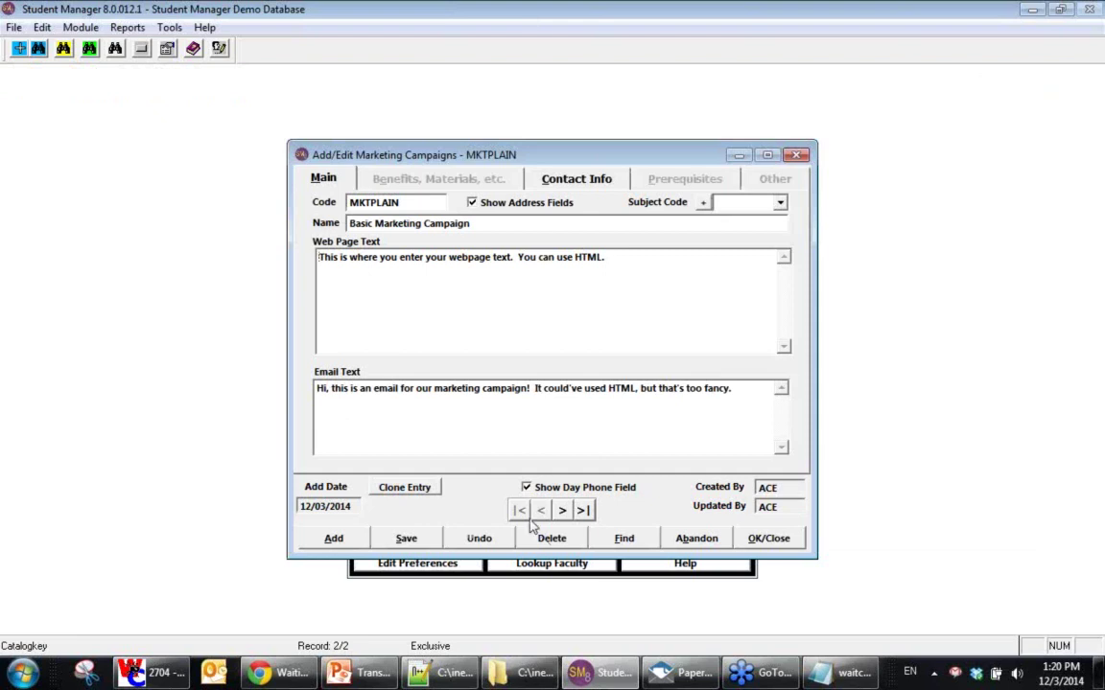
{"action": "mouse_move", "coordinate": [466, 676]}
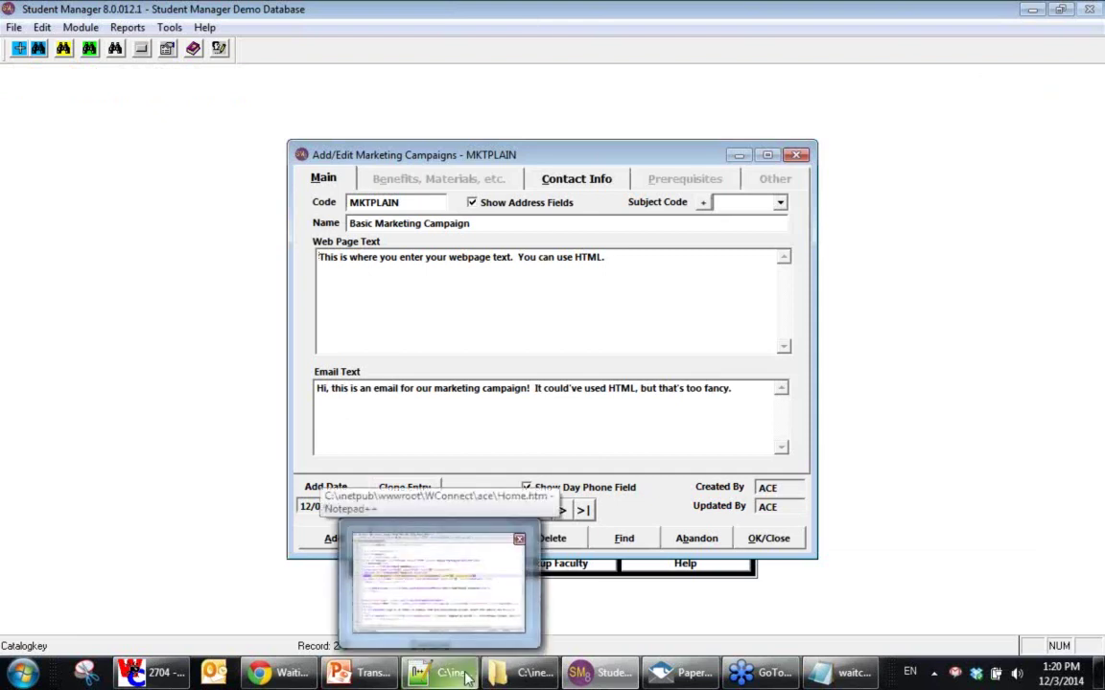
In Home.htm, delete the '<!-- Marketing campaign' and '-->' comment lines around the newsletter link.
{"action": "left_click", "coordinate": [465, 676]}
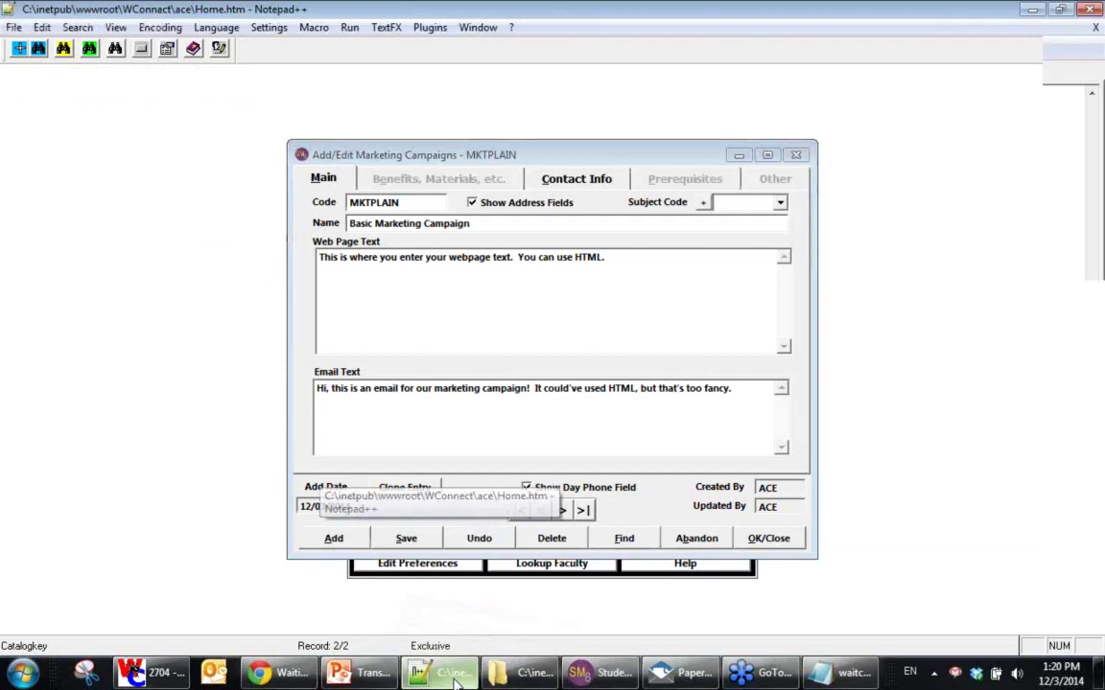
{"action": "scroll", "coordinate": [603, 411], "scroll_direction": "down", "scroll_amount": 6}
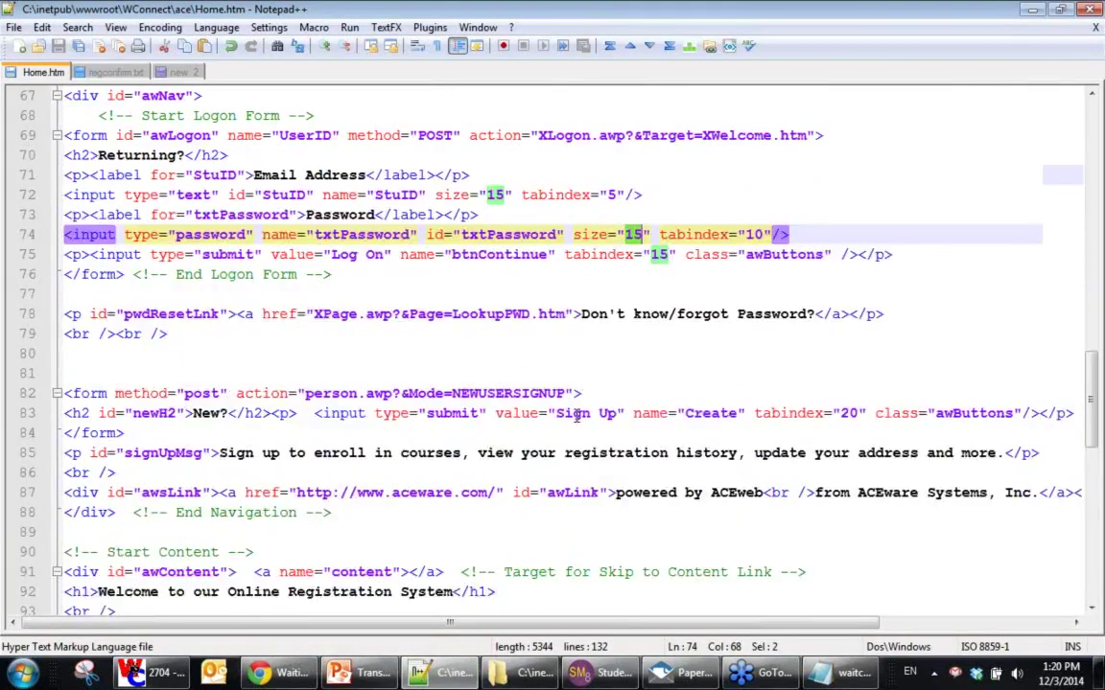
{"action": "left_click", "coordinate": [99, 334]}
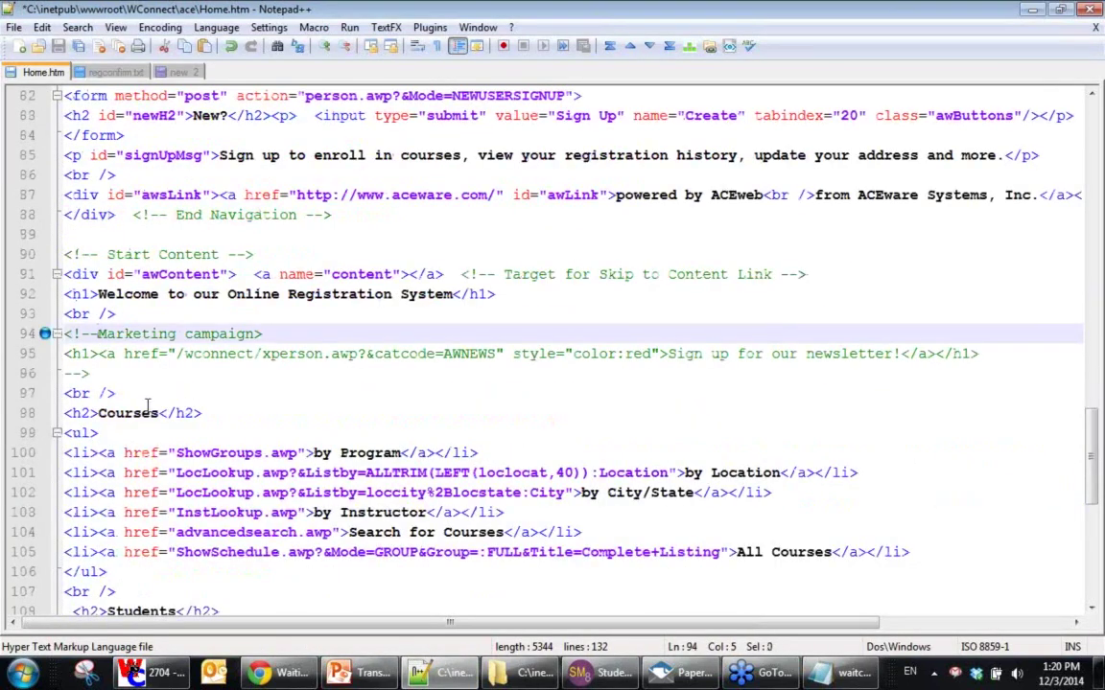
{"action": "key", "text": "BackSpace"}
{"action": "key", "text": "BackSpace"}
{"action": "key", "text": "BackSpace"}
{"action": "key", "text": "End"}
{"action": "key", "text": "shift+Home"}
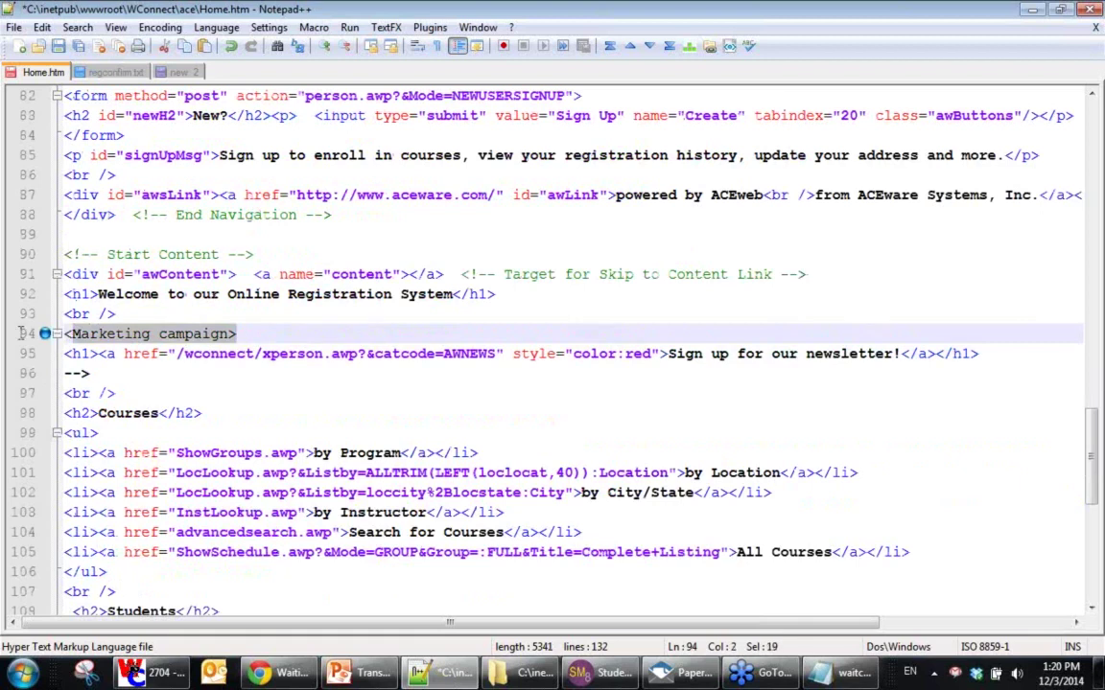
{"action": "key", "text": "Delete"}
{"action": "key", "text": "Down"}
{"action": "key", "text": "Down"}
{"action": "key", "text": "End"}
{"action": "key", "text": "shift+Home"}
{"action": "key", "text": "Delete"}
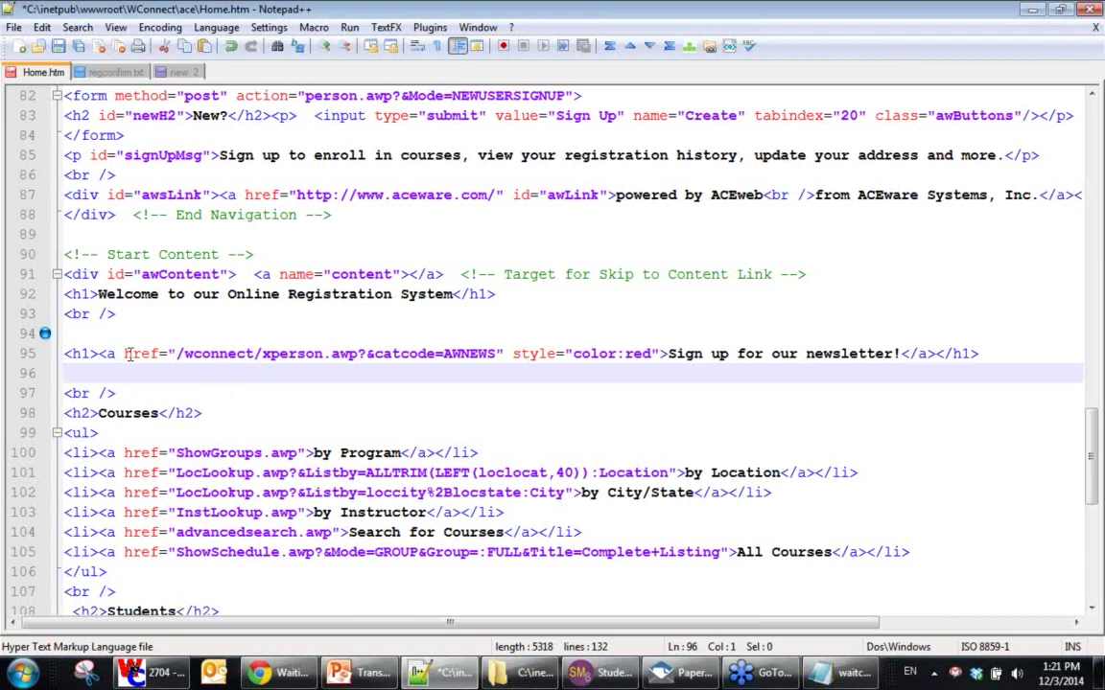
Review the now-active 'Sign up for our newsletter!' link to catcode=AWNEWS and save Home.htm.
{"action": "left_click_drag", "start_coordinate": [178, 354], "coordinate": [498, 354]}
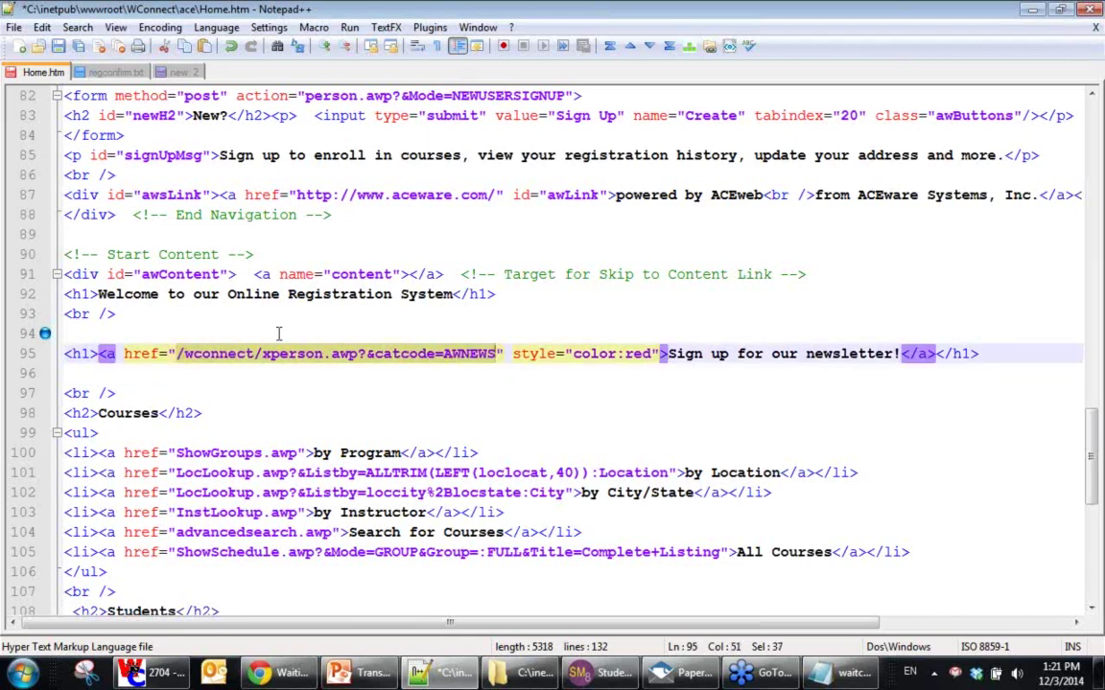
{"action": "left_click_drag", "start_coordinate": [107, 354], "coordinate": [458, 355]}
{"action": "left_click", "coordinate": [424, 353]}
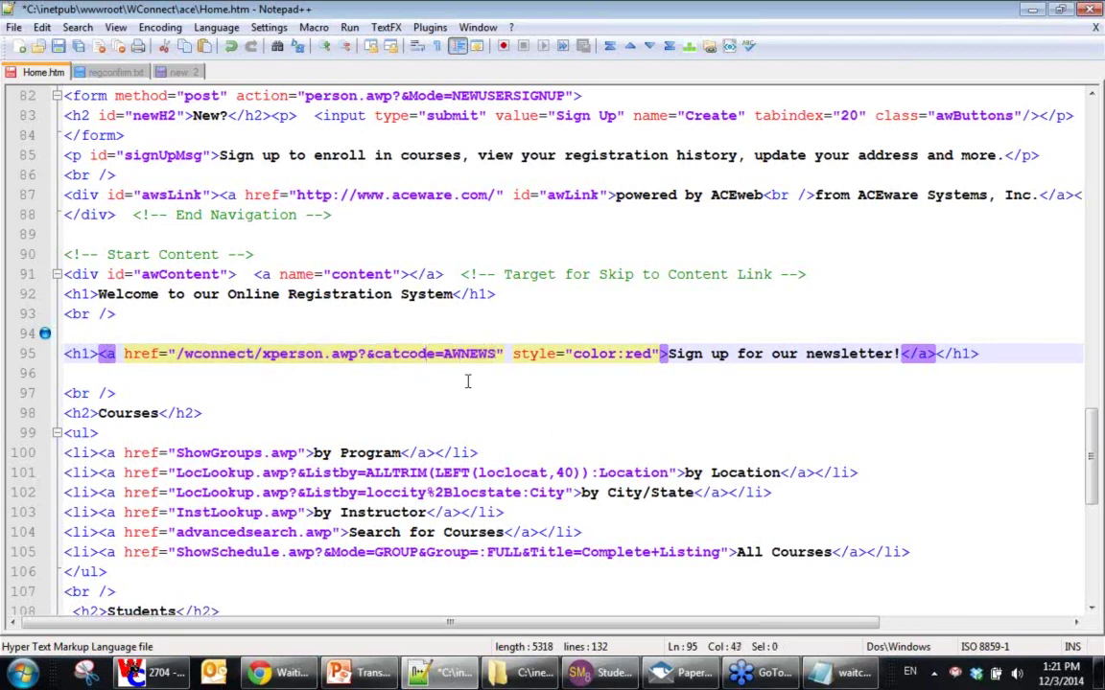
{"action": "double_click", "coordinate": [449, 354]}
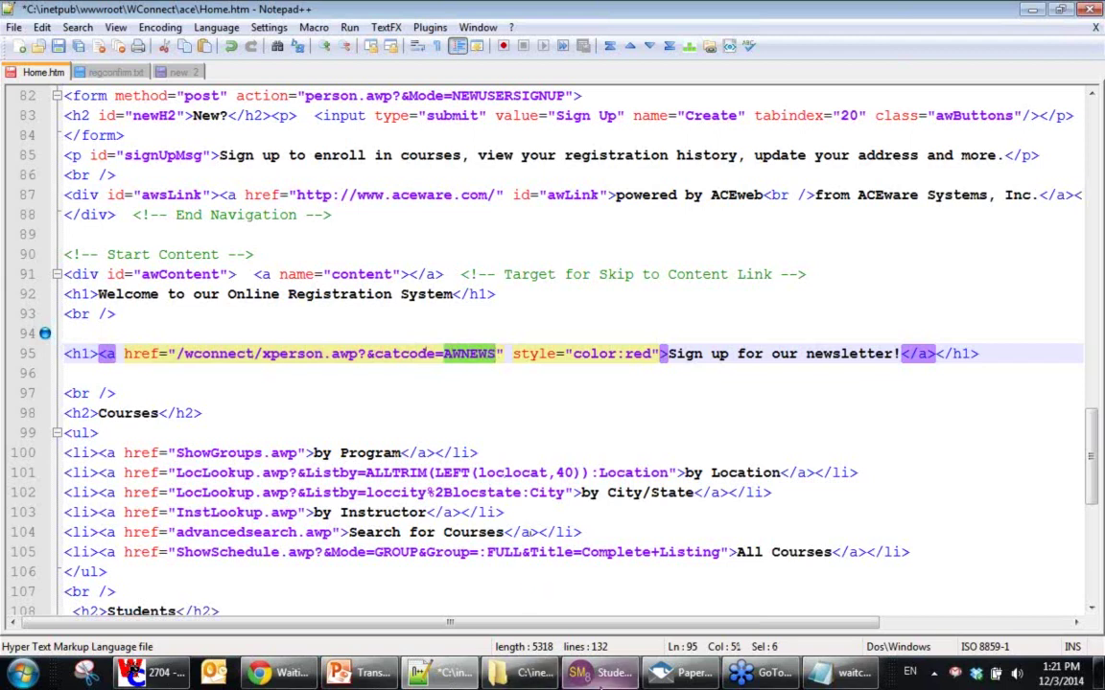
{"action": "left_click", "coordinate": [452, 354]}
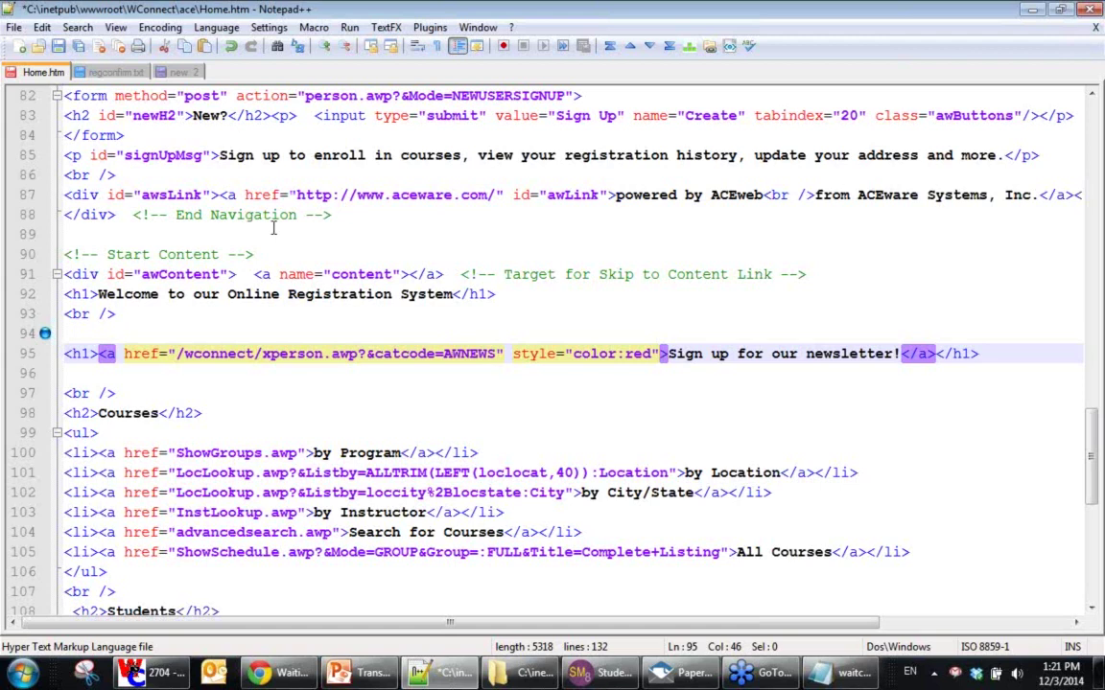
{"action": "left_click_drag", "start_coordinate": [669, 353], "coordinate": [899, 353]}
{"action": "left_click", "coordinate": [443, 379]}
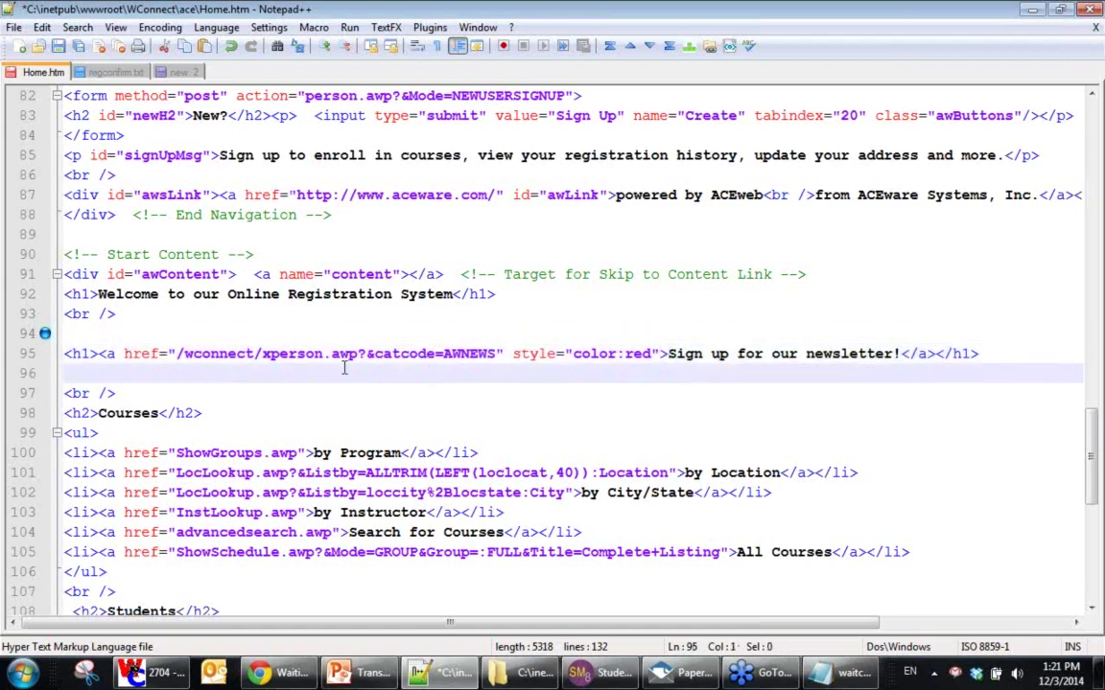
{"action": "key", "text": "ctrl+s"}
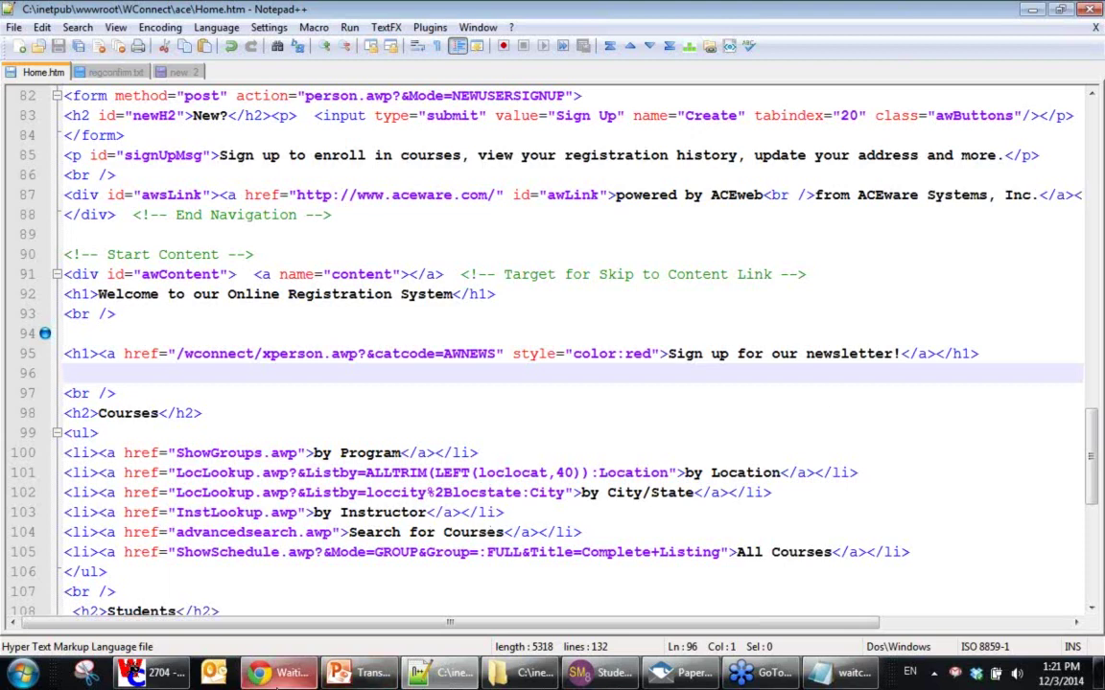
{"action": "left_click", "coordinate": [278, 674]}
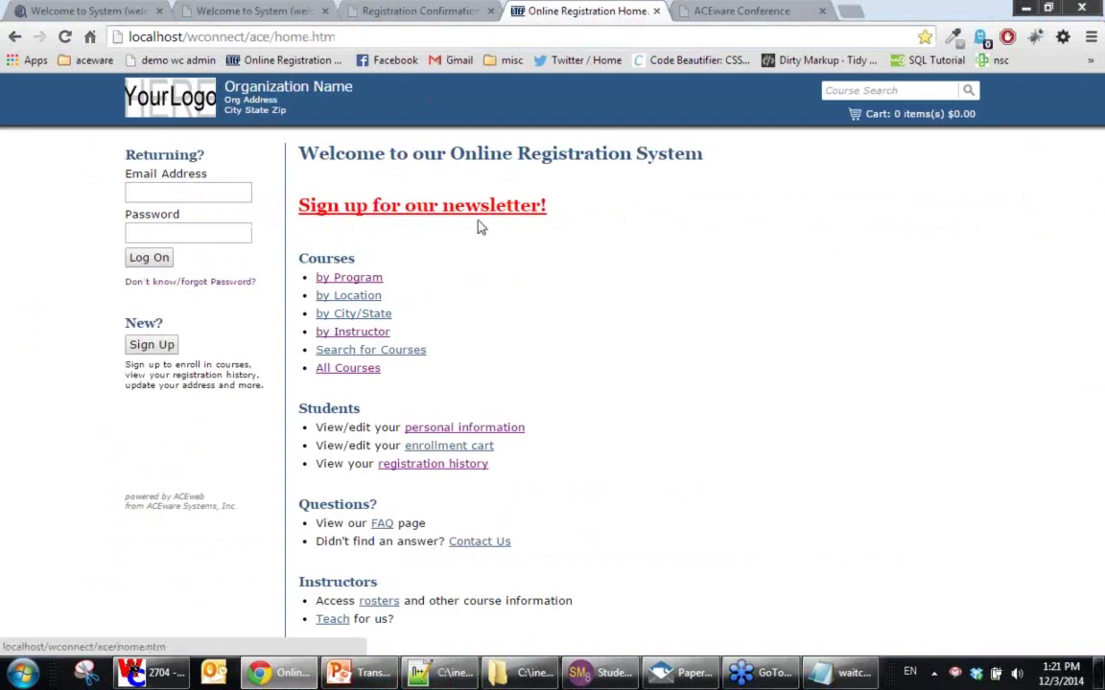
Follow 'Sign up for our newsletter!' to the AWNEWS mailing-list form, then return to Student Manager.
{"action": "left_click", "coordinate": [463, 204]}
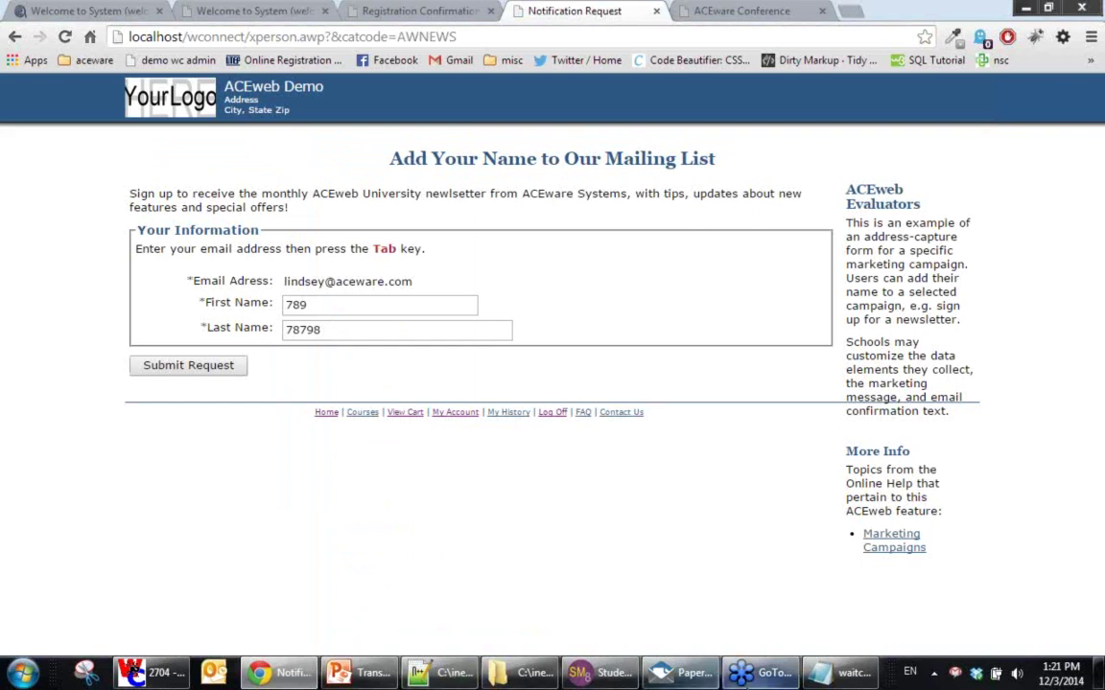
{"action": "left_click", "coordinate": [553, 571]}
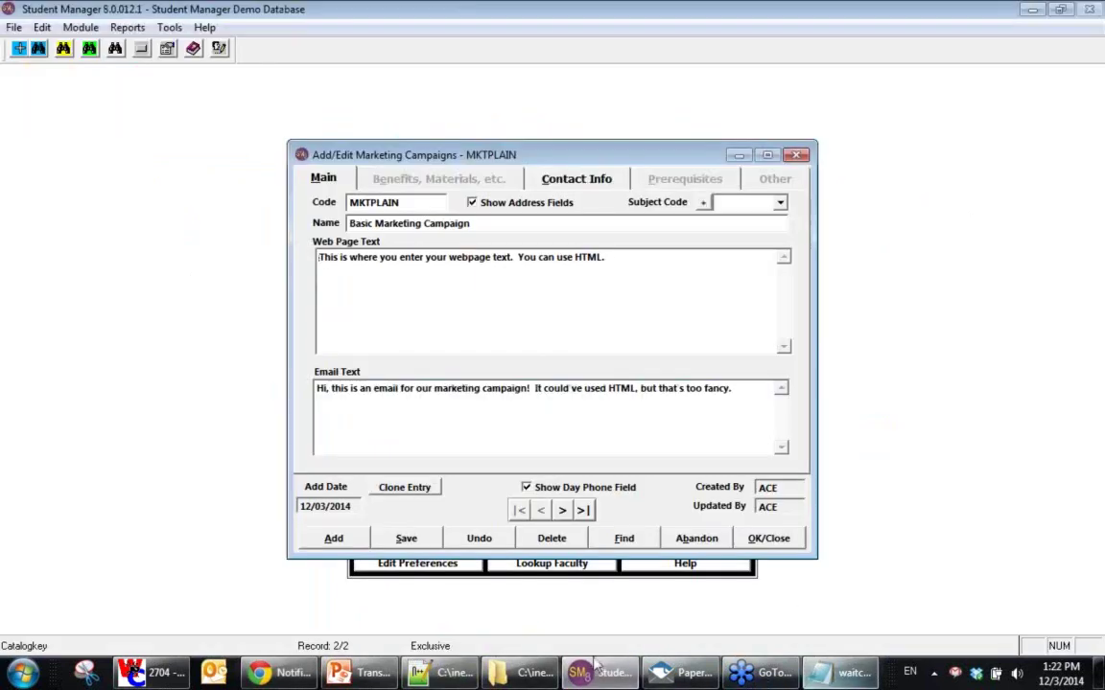
Replace AWNEWS with MKTPLAIN in the newsletter link's catcode on line 95 and save Home.htm.
{"action": "left_click", "coordinate": [443, 672]}
{"action": "left_click_drag", "start_coordinate": [444, 354], "coordinate": [494, 353]}
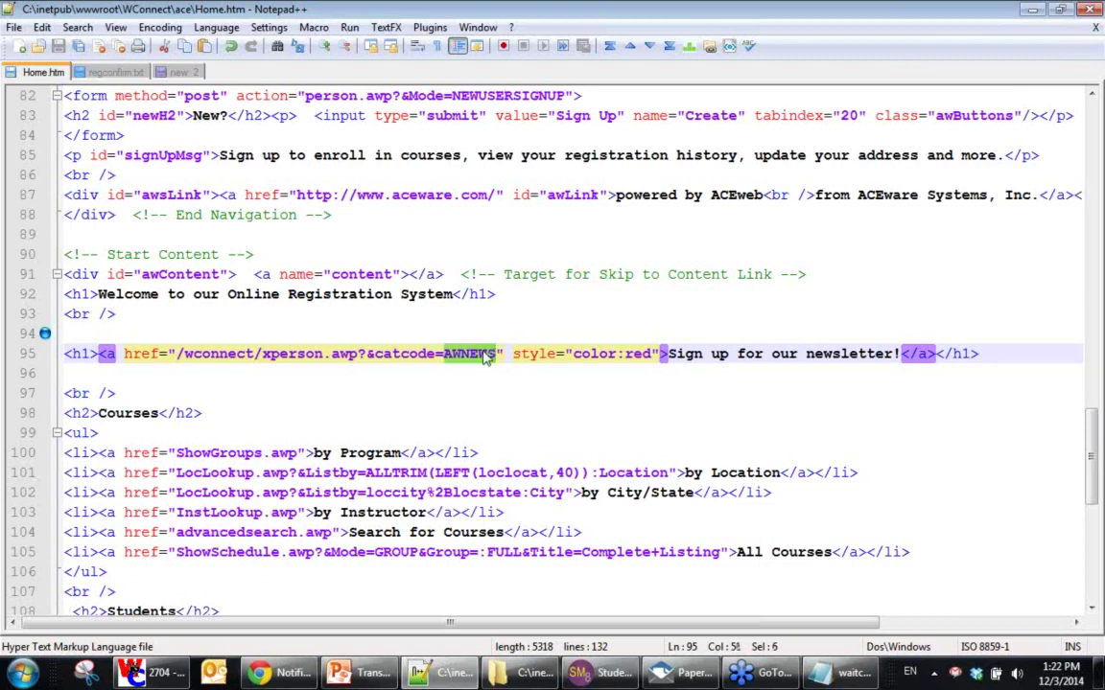
{"action": "type", "text": "MKTPLAN"}
{"action": "key", "text": "ctrl+s"}
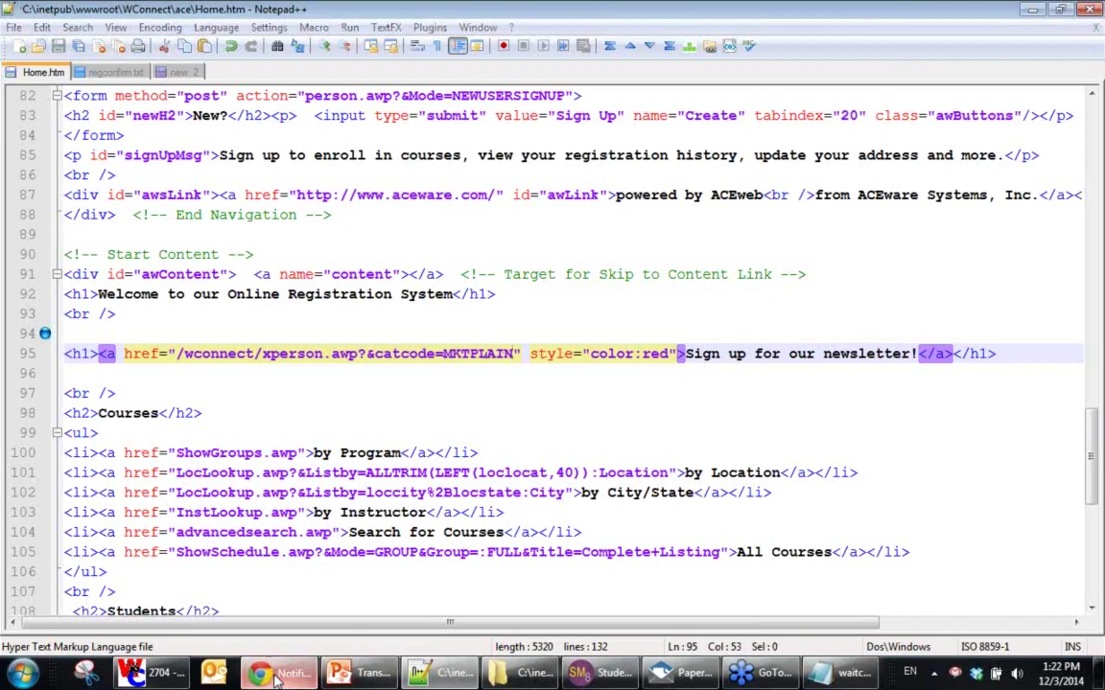
{"action": "left_click", "coordinate": [276, 677]}
Reopen the newsletter sign-up page and load it with catcode=MKTPLAIN in the address.
{"action": "left_click", "coordinate": [13, 38]}
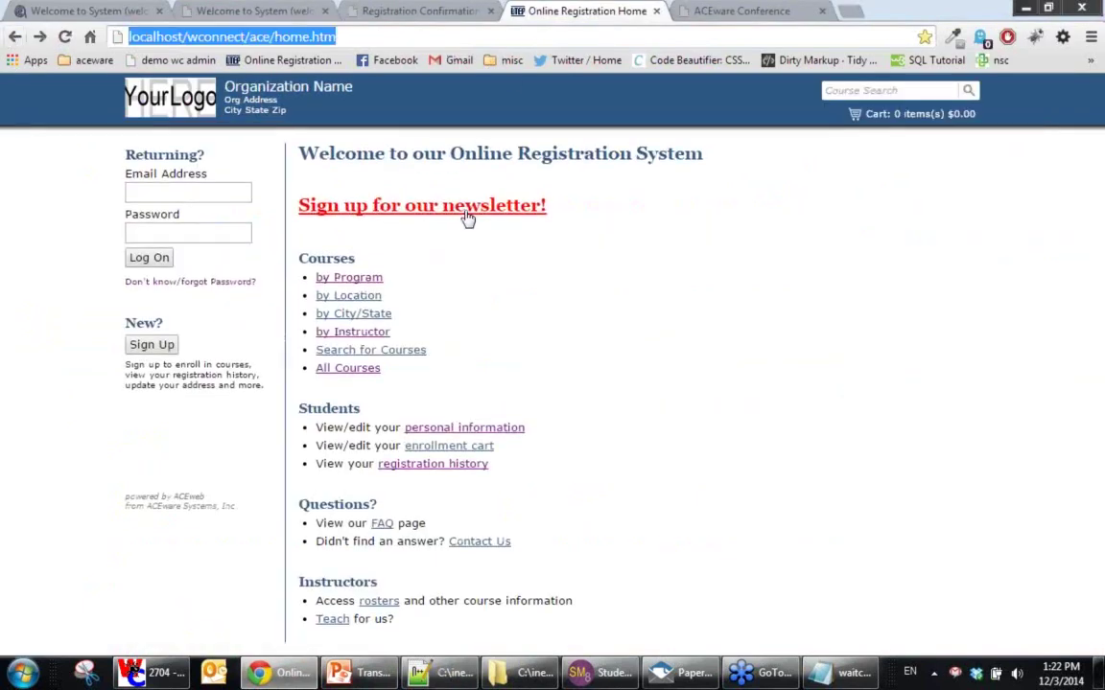
{"action": "left_click", "coordinate": [465, 208]}
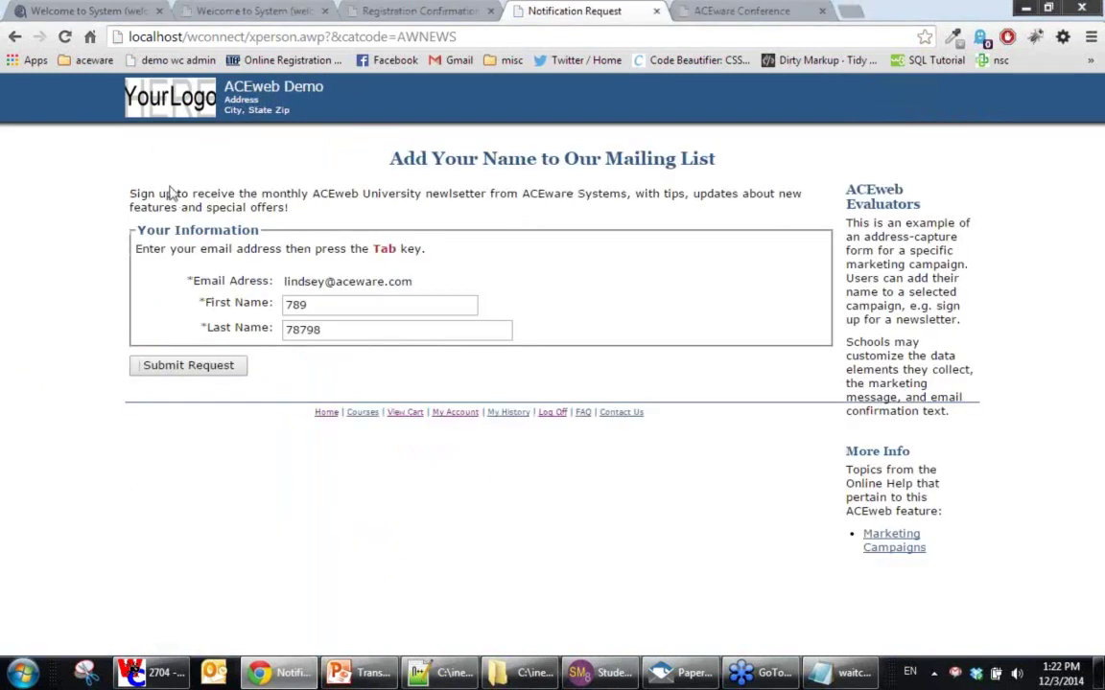
{"action": "left_click", "coordinate": [287, 37]}
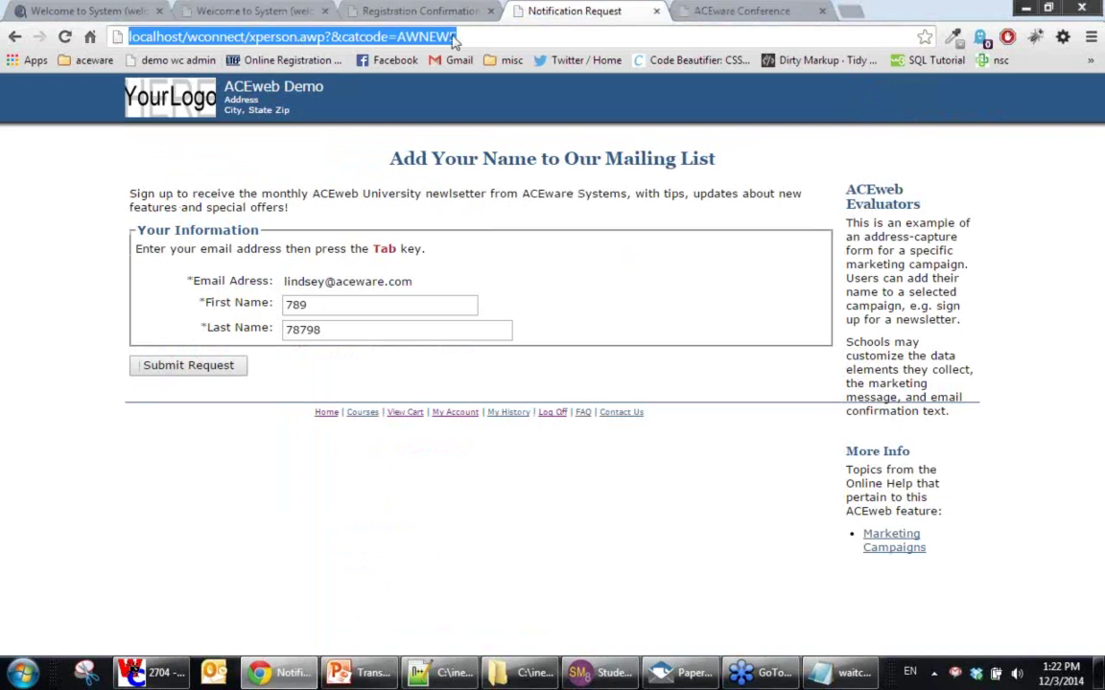
{"action": "left_click_drag", "start_coordinate": [415, 36], "coordinate": [356, 37]}
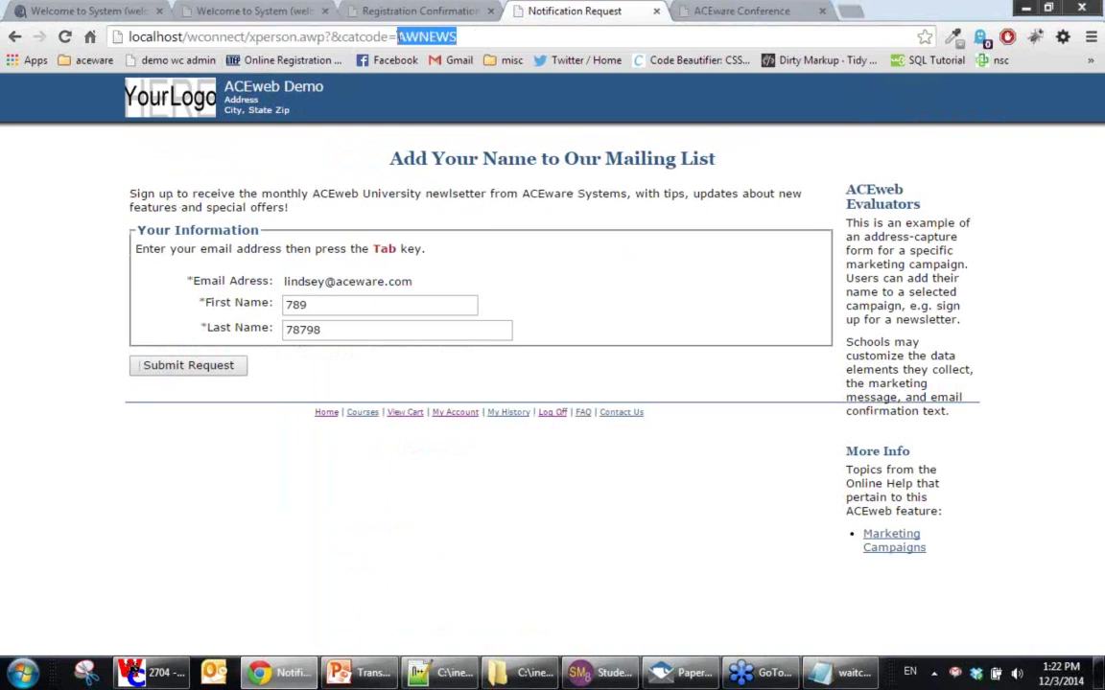
{"action": "type", "text": "MKTPLAI"}
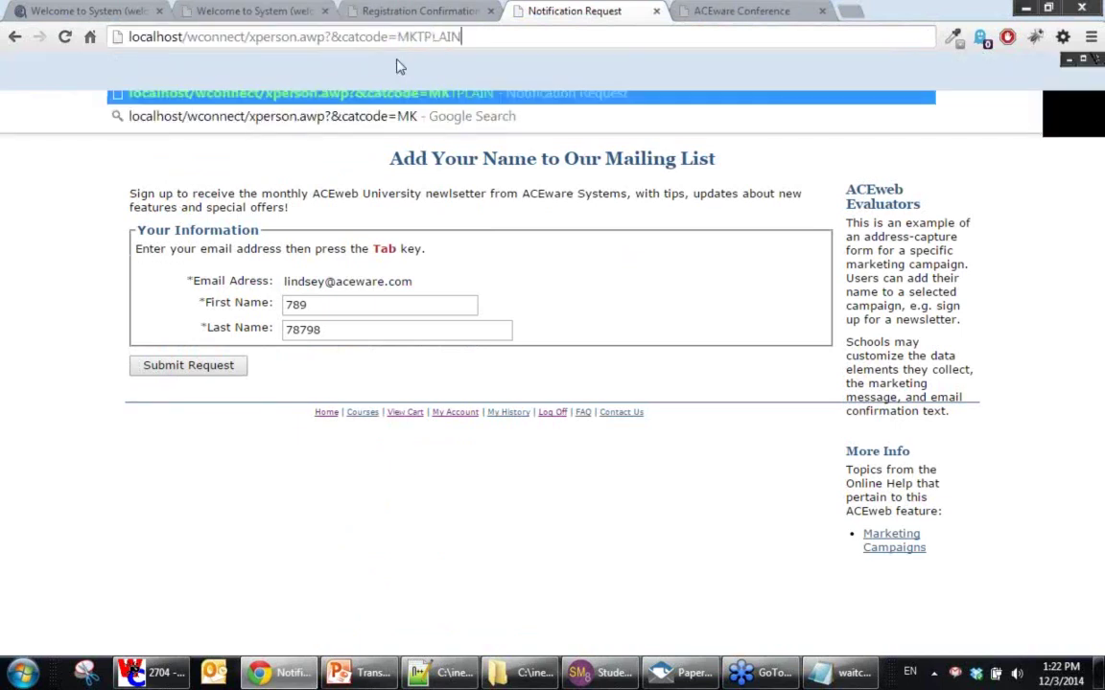
{"action": "key", "text": "Return"}
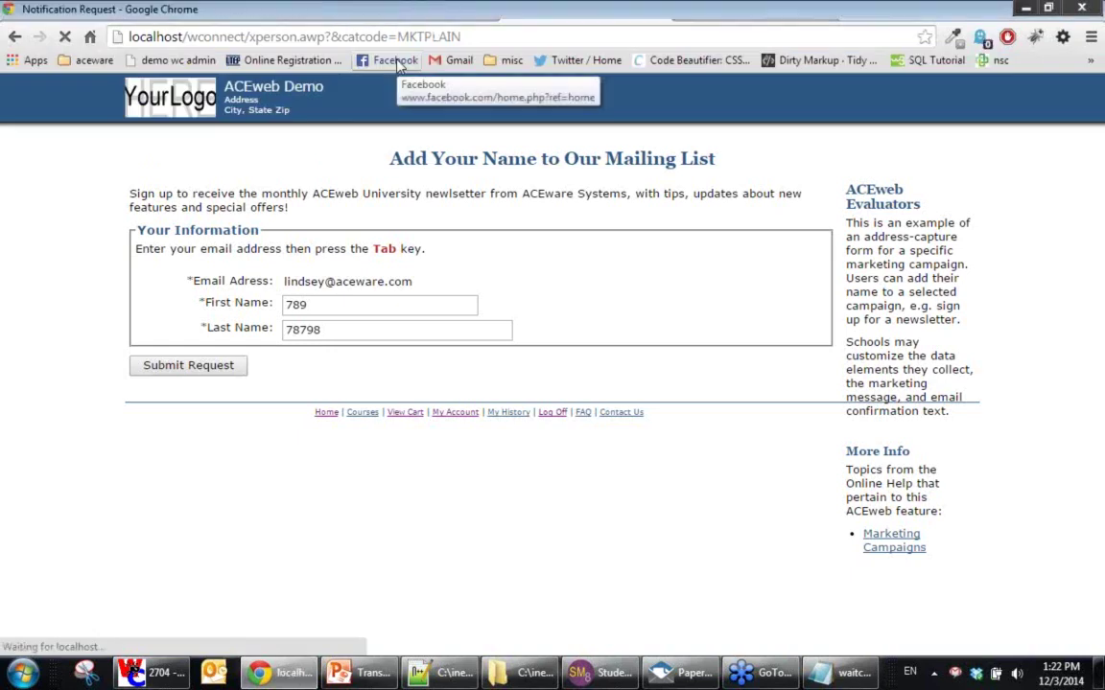
Look up the entered email, pick the matching existing contact, and submit the mailing-list sign-up.
{"action": "left_click_drag", "start_coordinate": [115, 190], "coordinate": [609, 188]}
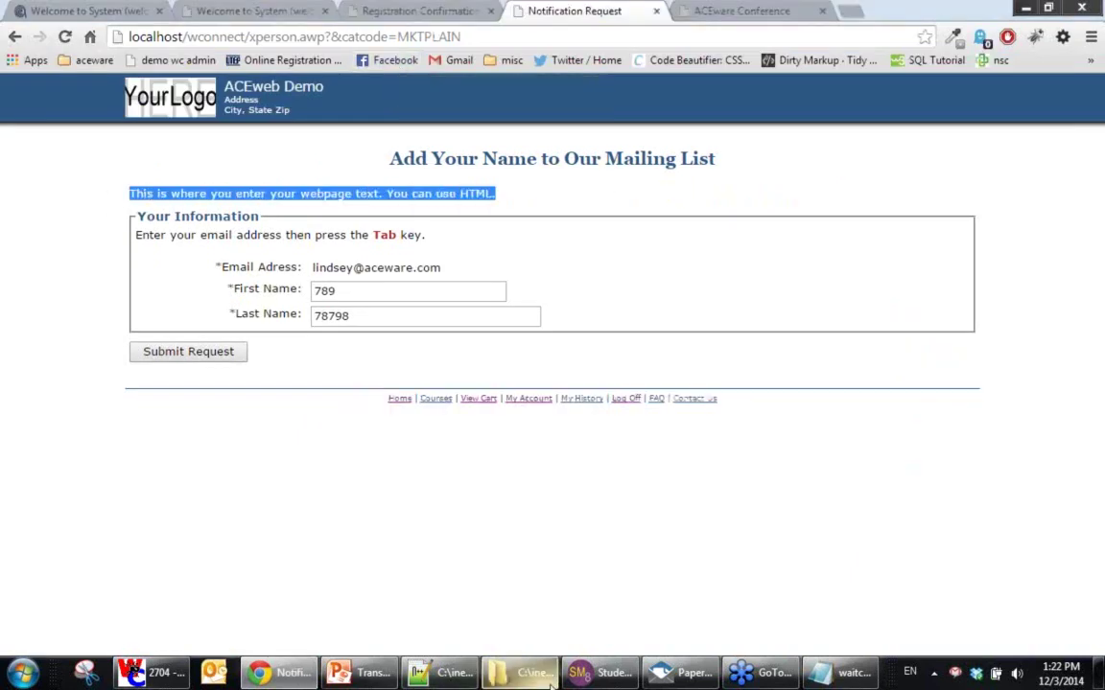
{"action": "left_click", "coordinate": [603, 673]}
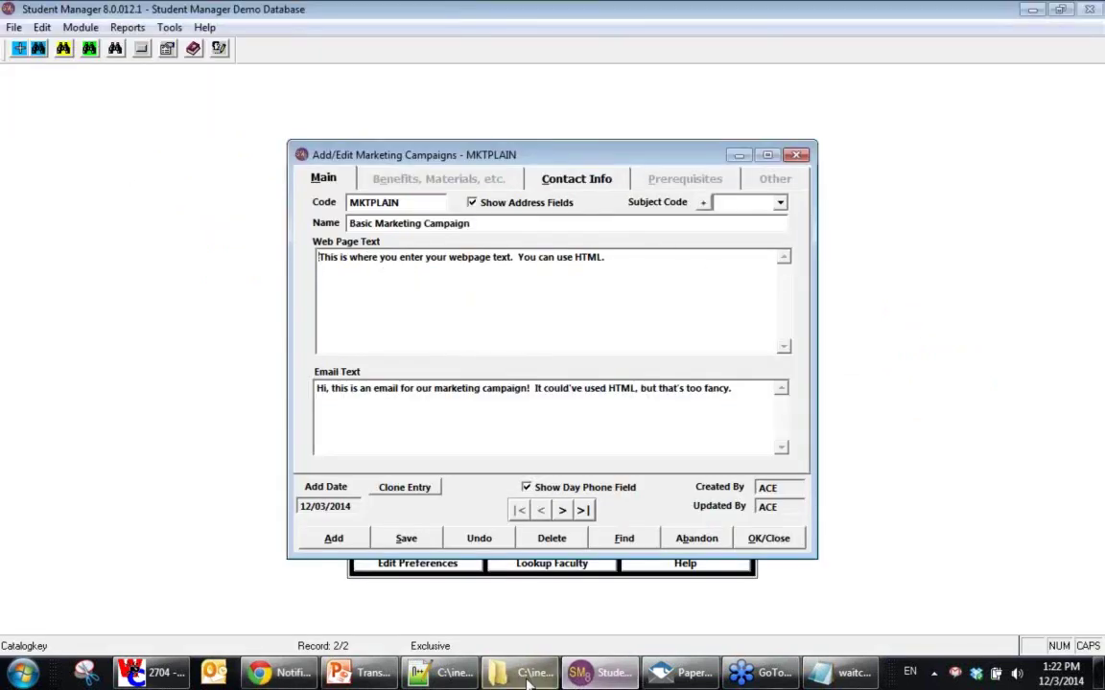
{"action": "left_click", "coordinate": [291, 673]}
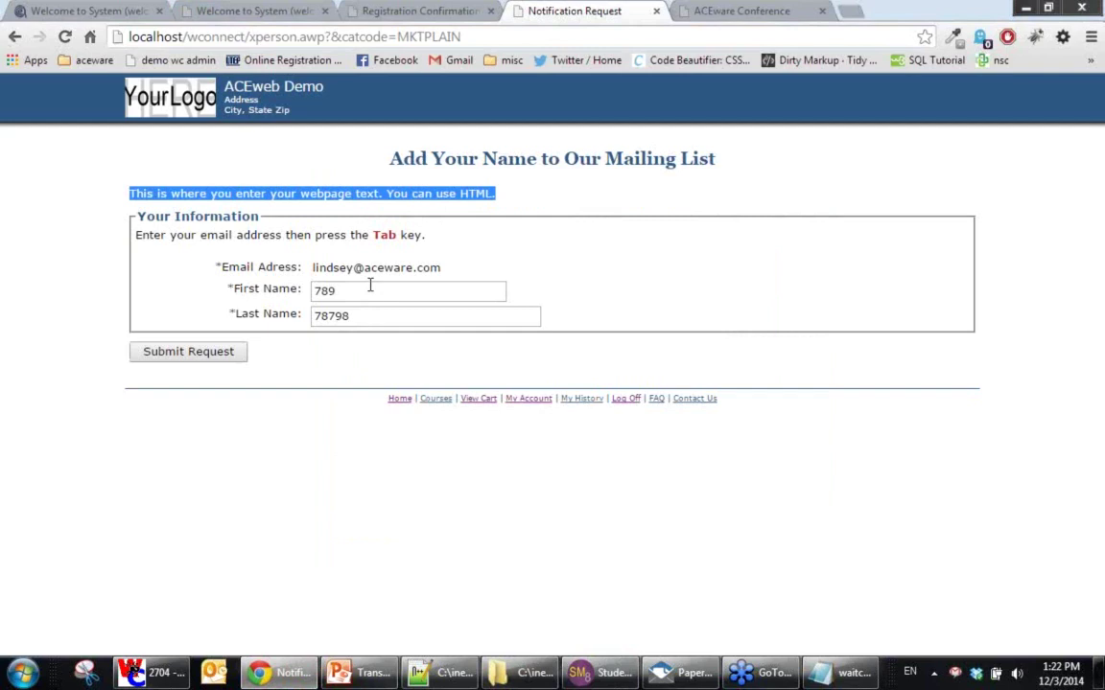
{"action": "left_click", "coordinate": [357, 276]}
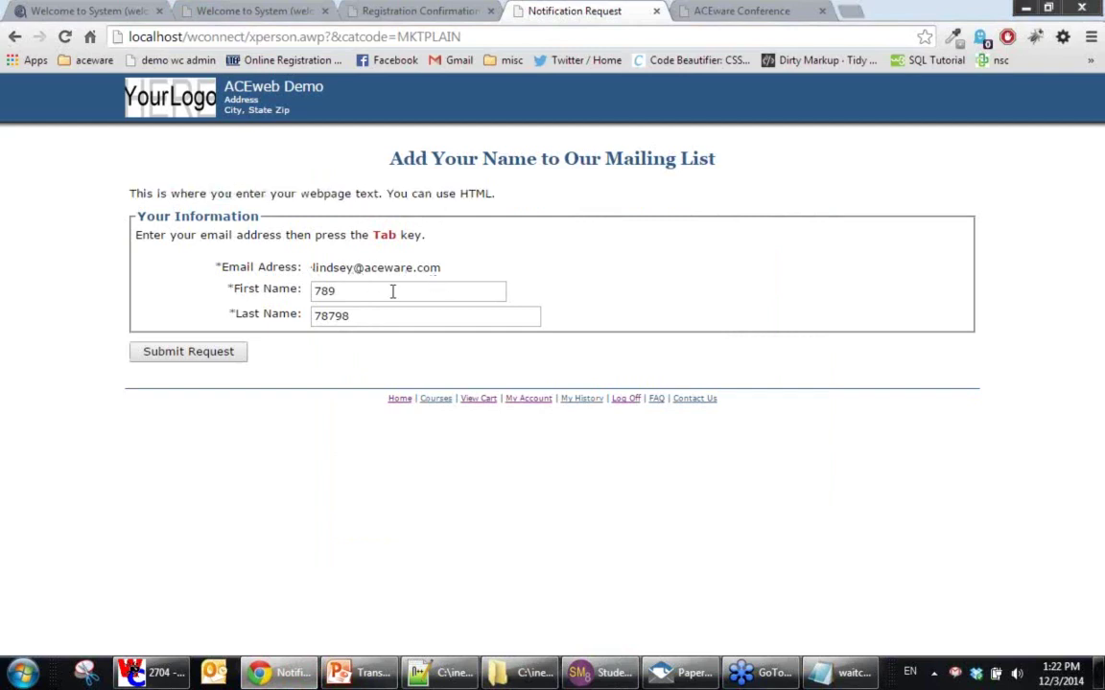
{"action": "left_click", "coordinate": [354, 298]}
{"action": "key", "text": "Return"}
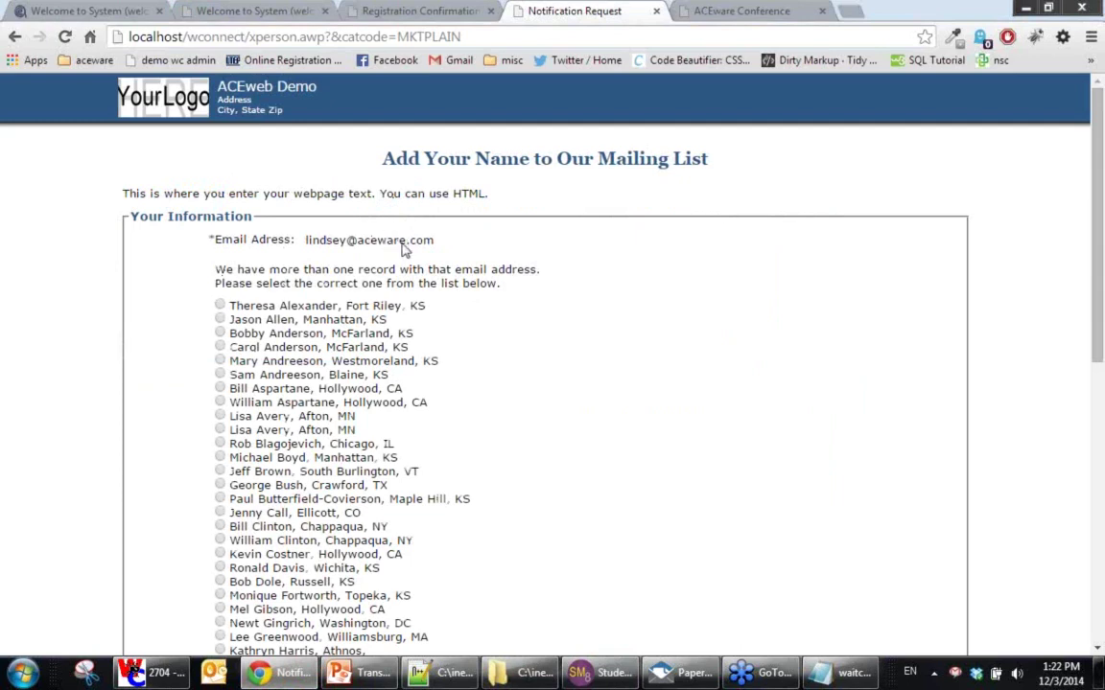
{"action": "scroll", "coordinate": [272, 338], "scroll_direction": "down", "scroll_amount": 6}
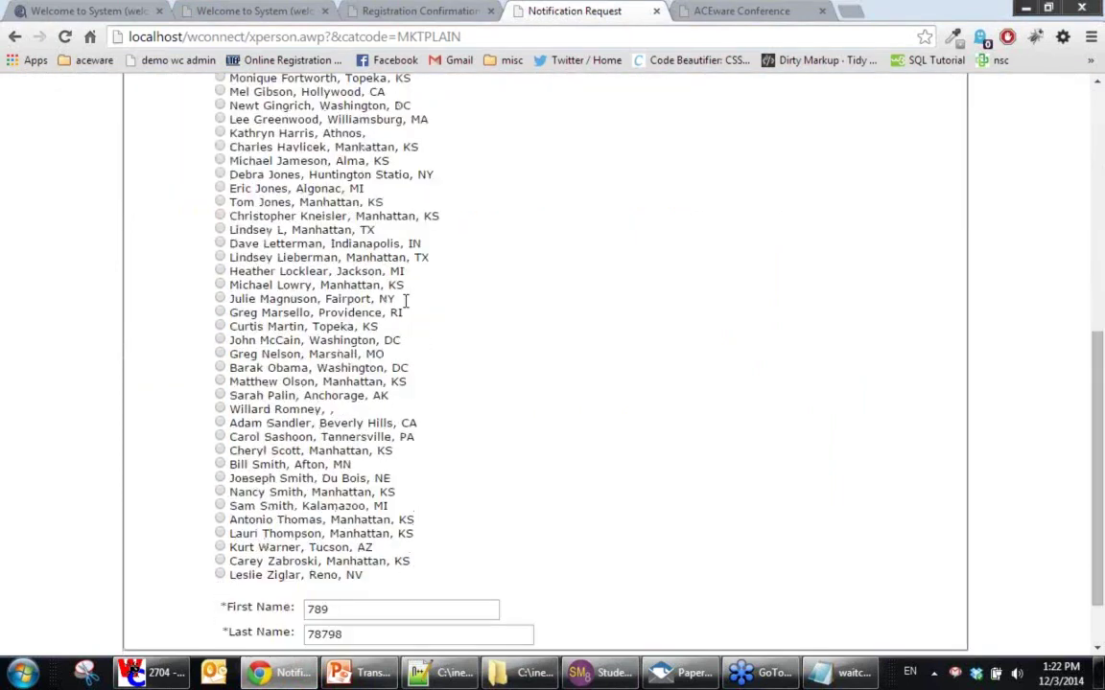
{"action": "scroll", "coordinate": [269, 335], "scroll_direction": "up", "scroll_amount": 2}
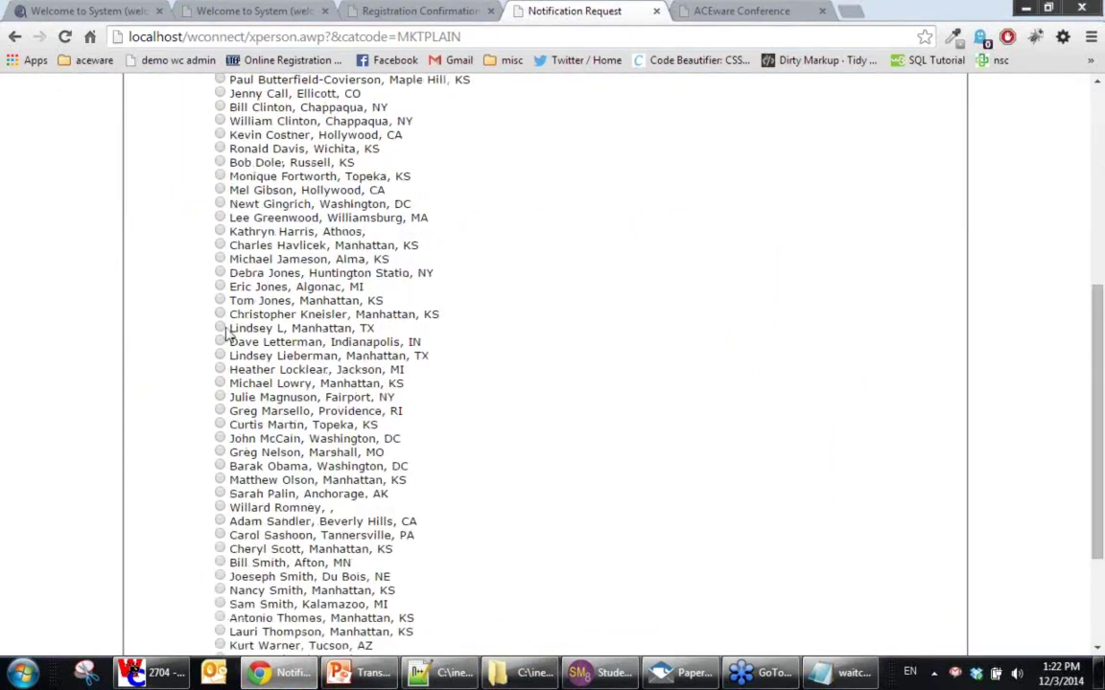
{"action": "left_click", "coordinate": [220, 328]}
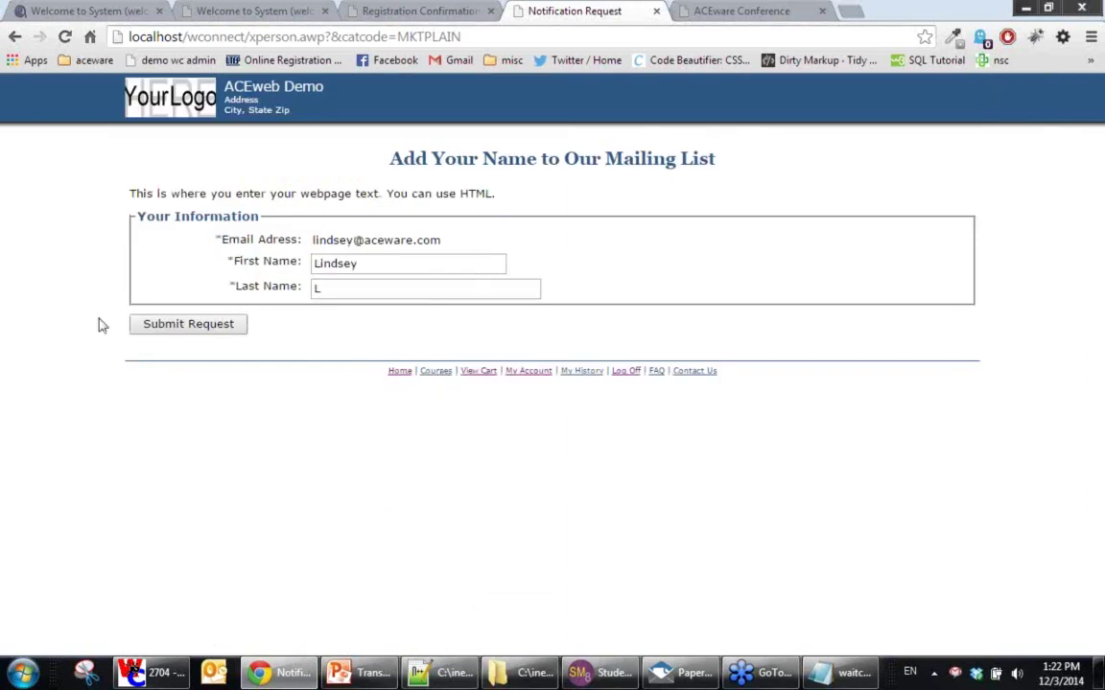
{"action": "left_click", "coordinate": [185, 329]}
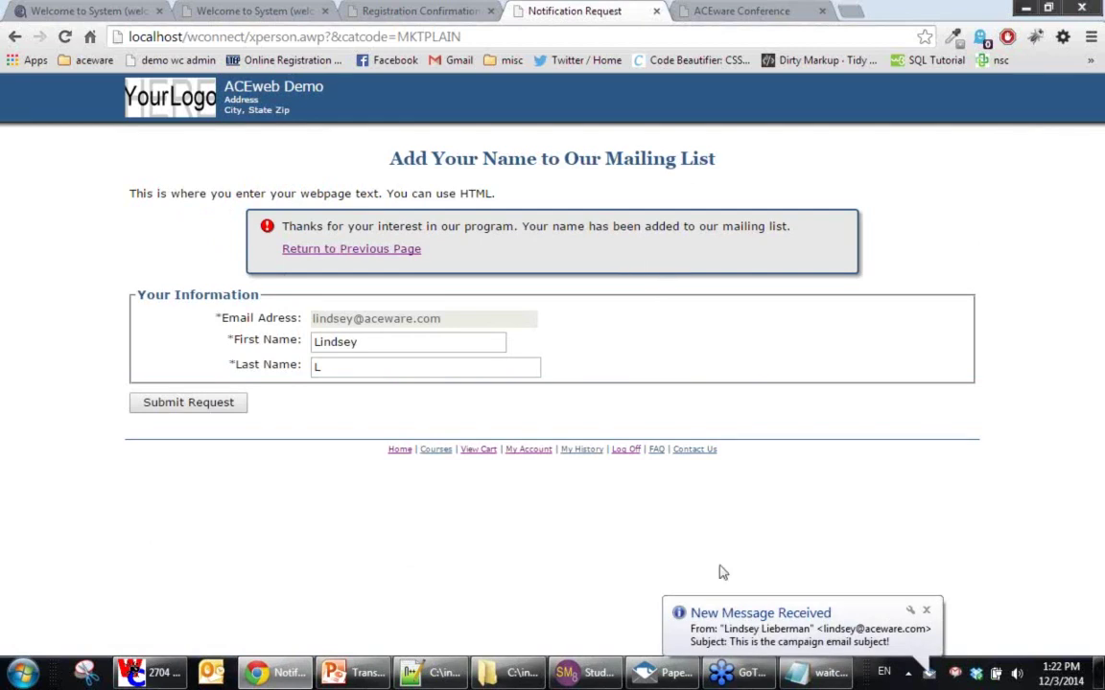
Open the newest 'This is the campaign email subject!' message in Papercut and read its plain-text body.
{"action": "left_click", "coordinate": [649, 669]}
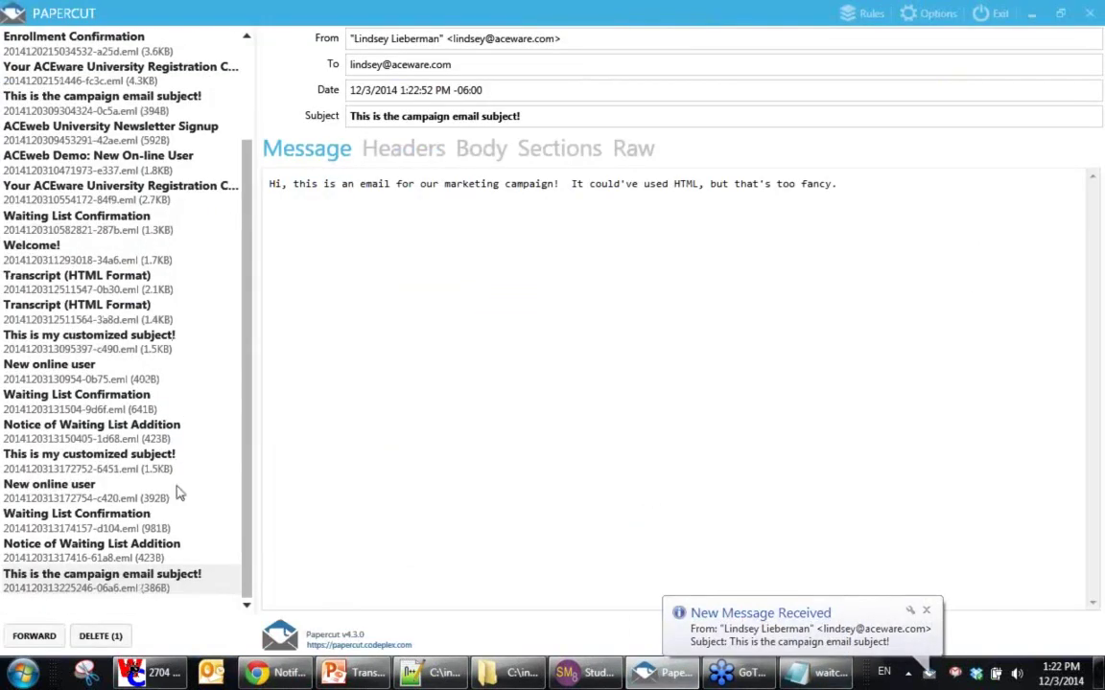
{"action": "left_click", "coordinate": [88, 587]}
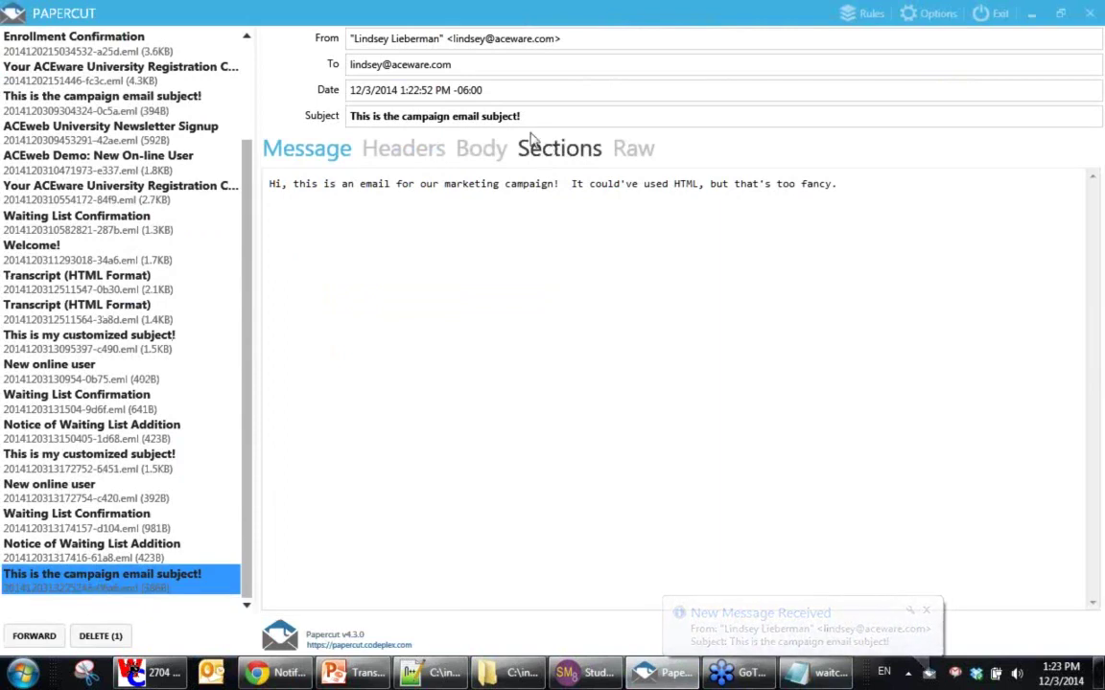
{"action": "left_click", "coordinate": [564, 116]}
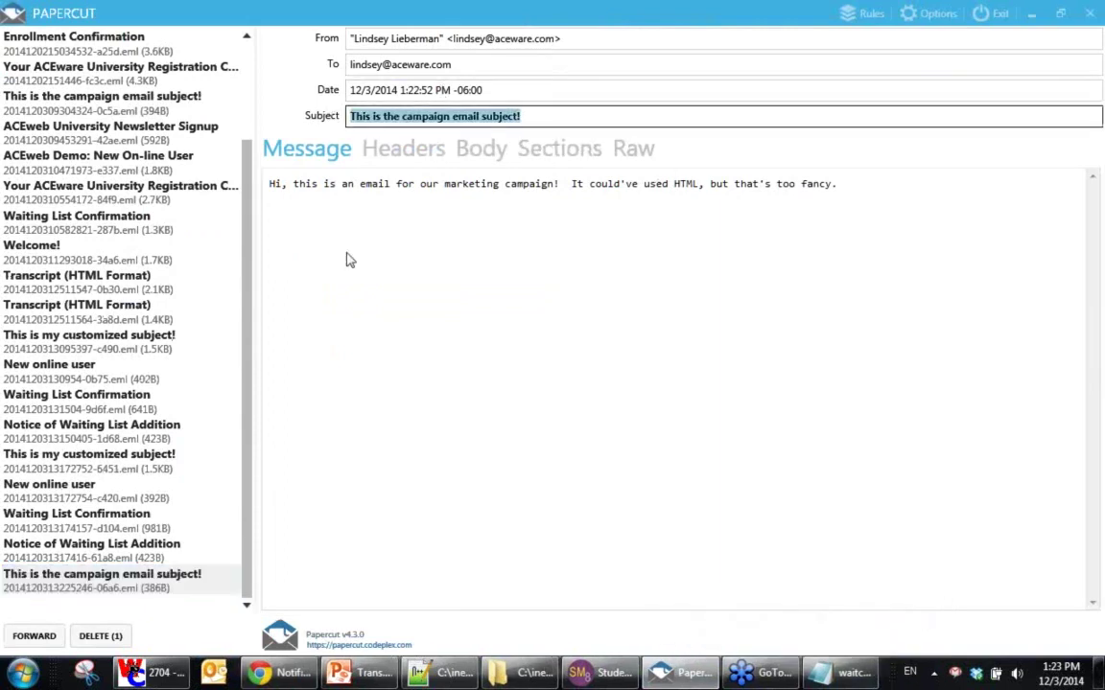
{"action": "left_click_drag", "start_coordinate": [319, 183], "coordinate": [616, 158]}
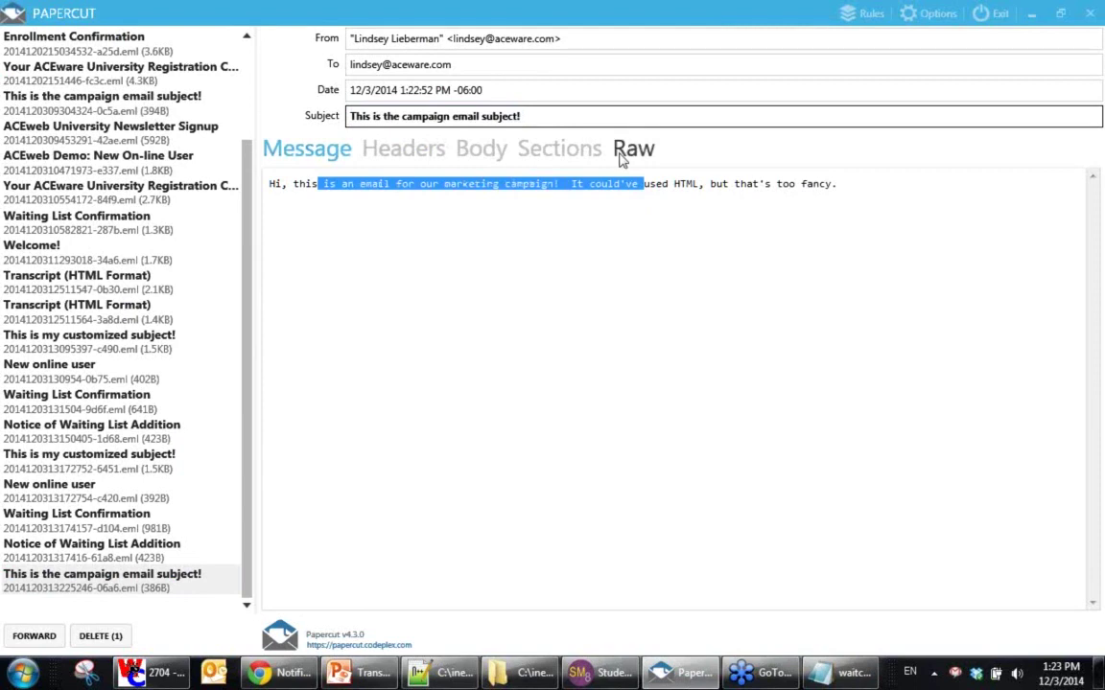
{"action": "left_click", "coordinate": [601, 270]}
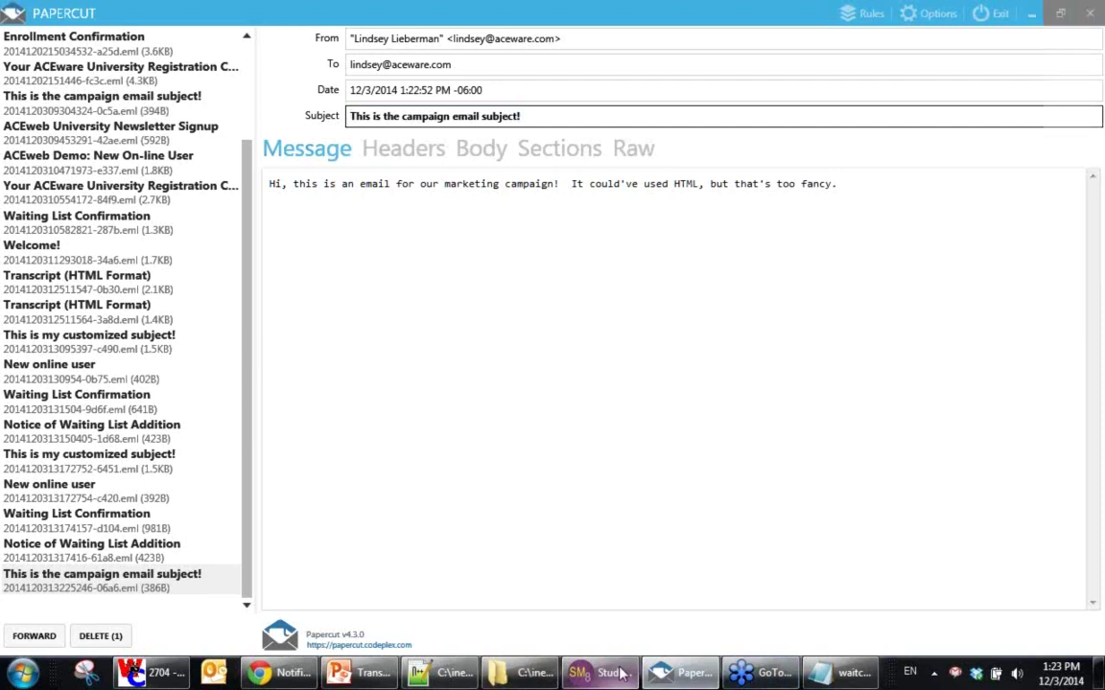
{"action": "left_click", "coordinate": [599, 672]}
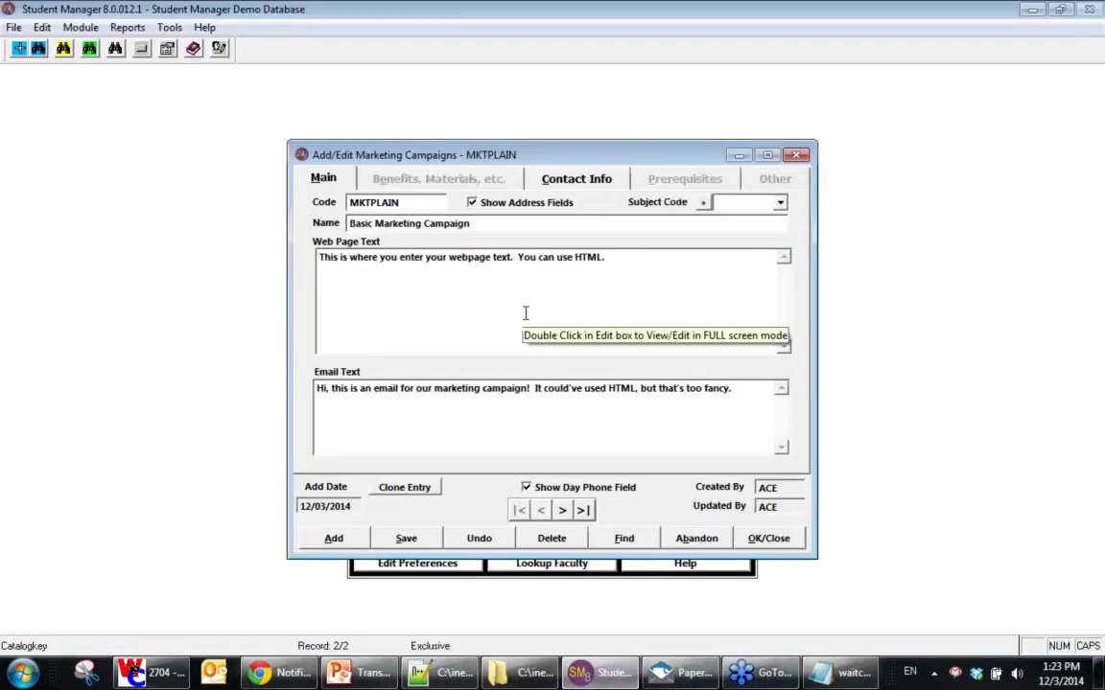
Load the AWNEWS campaign and view its Web Page Text full-screen without changes.
{"action": "left_click", "coordinate": [621, 539]}
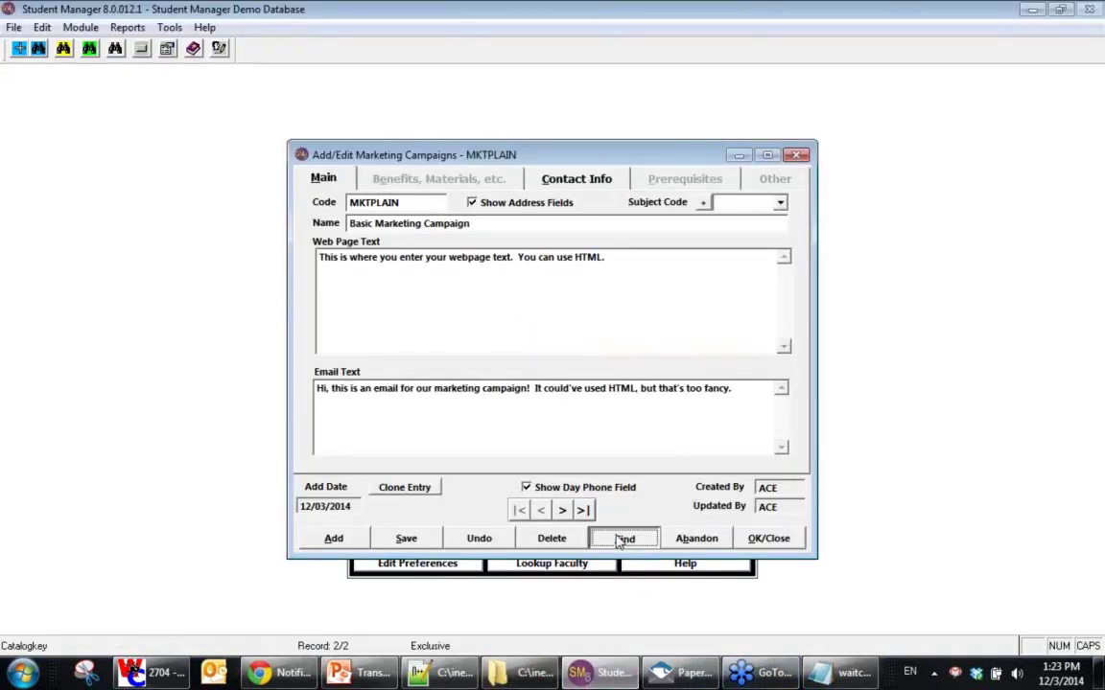
{"action": "double_click", "coordinate": [420, 280]}
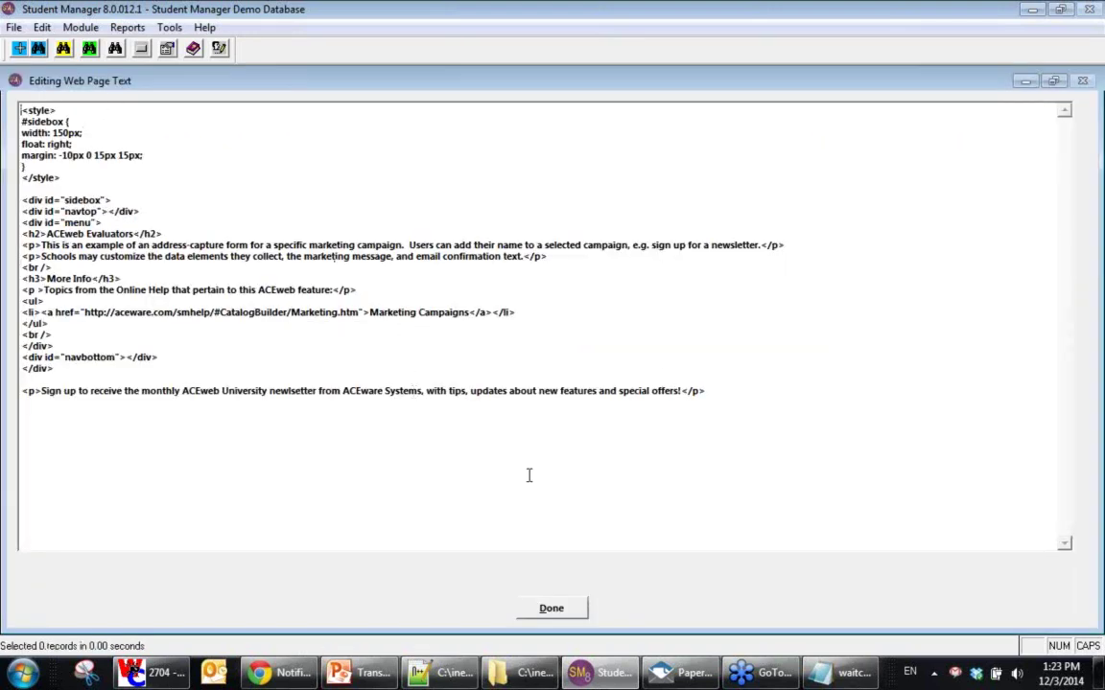
{"action": "left_click", "coordinate": [552, 610]}
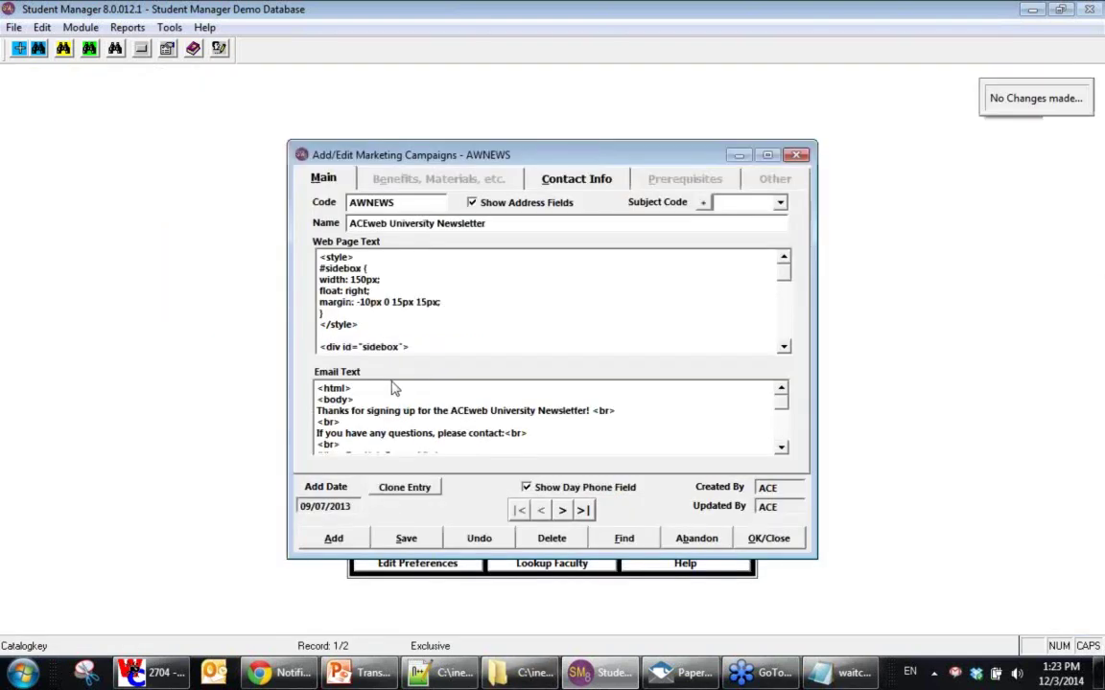
Open the Email Text full-screen and highlight the help-contact placeholders such as ##config.cHelpPerson##.
{"action": "double_click", "coordinate": [621, 411]}
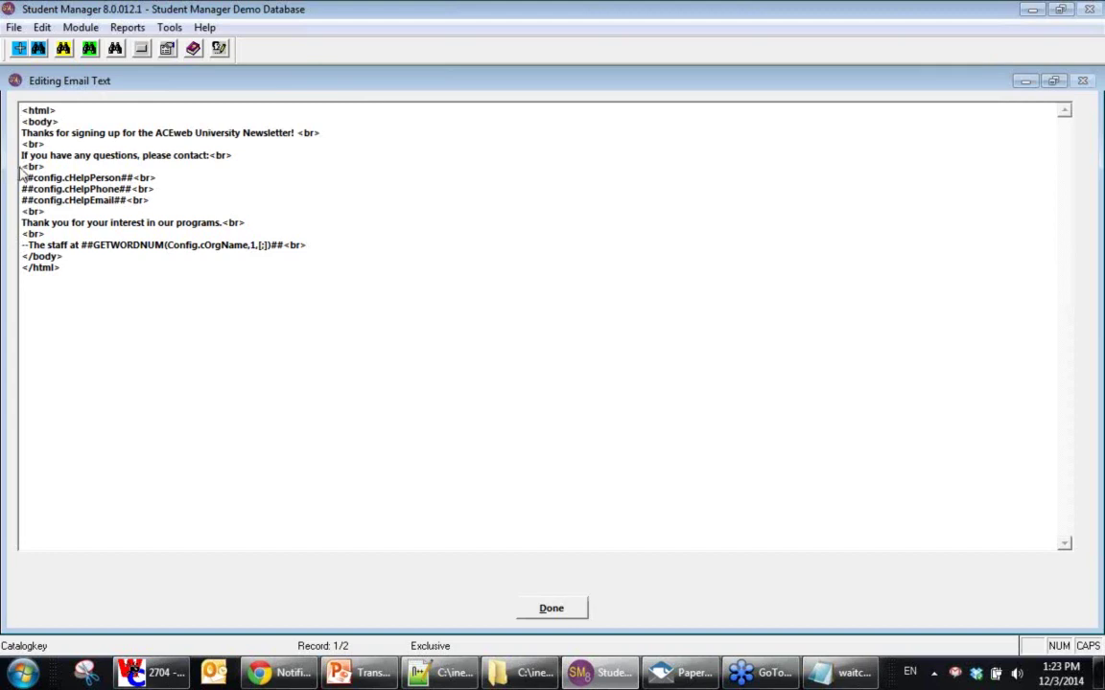
{"action": "left_click_drag", "start_coordinate": [22, 178], "coordinate": [157, 197]}
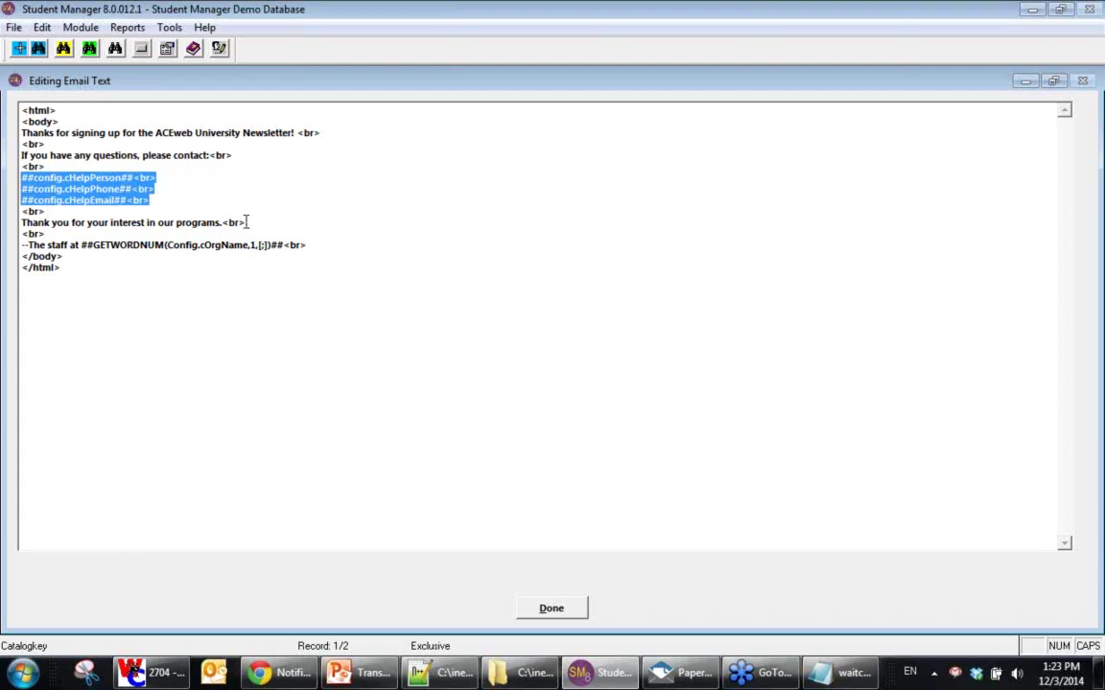
{"action": "left_click", "coordinate": [108, 189]}
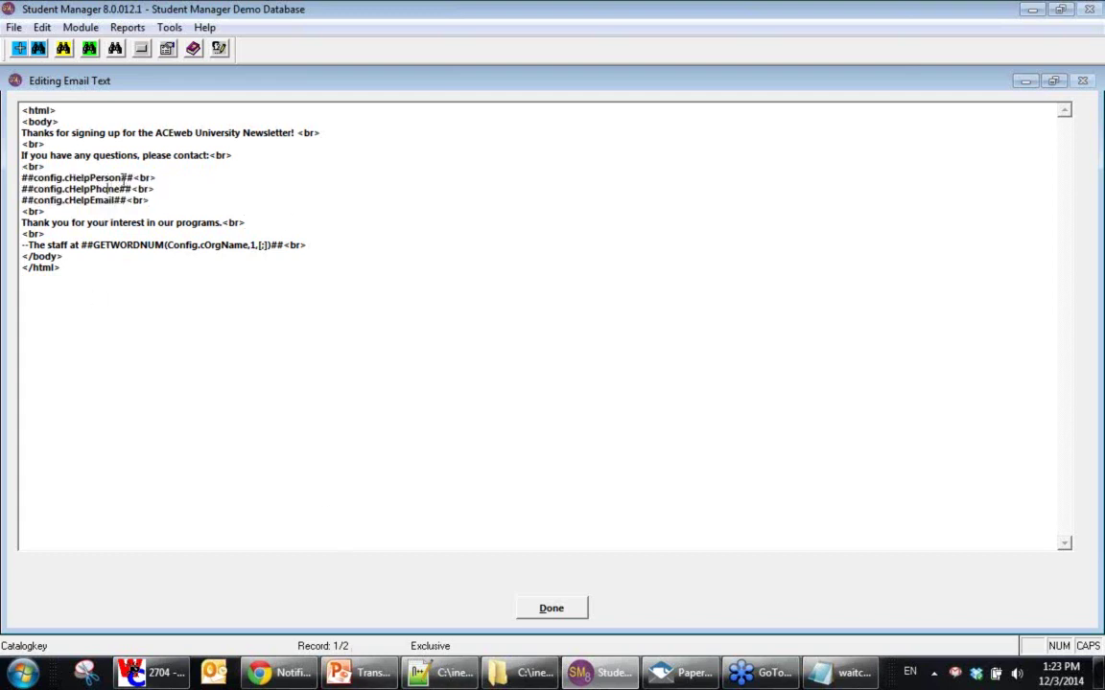
{"action": "left_click_drag", "start_coordinate": [134, 178], "coordinate": [22, 179]}
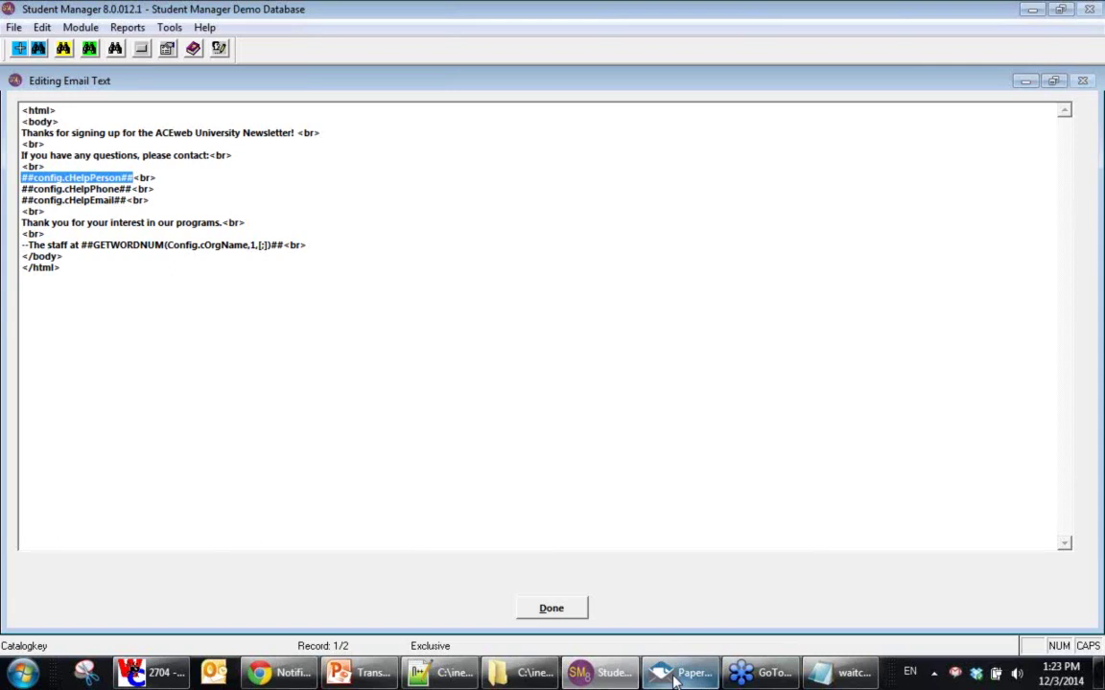
{"action": "left_click", "coordinate": [302, 677]}
Change the address's catcode to AWNEWS, load the newsletter sign-up page, and submit the request.
{"action": "double_click", "coordinate": [444, 39]}
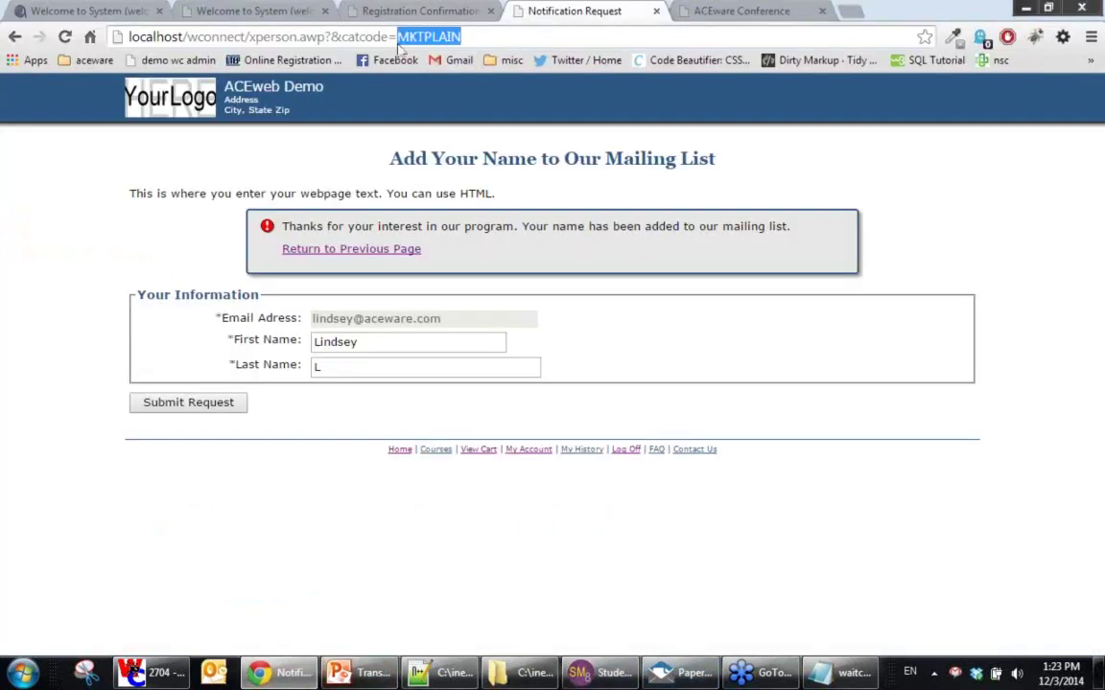
{"action": "type", "text": "aw"}
{"action": "key", "text": "Down"}
{"action": "key", "text": "Return"}
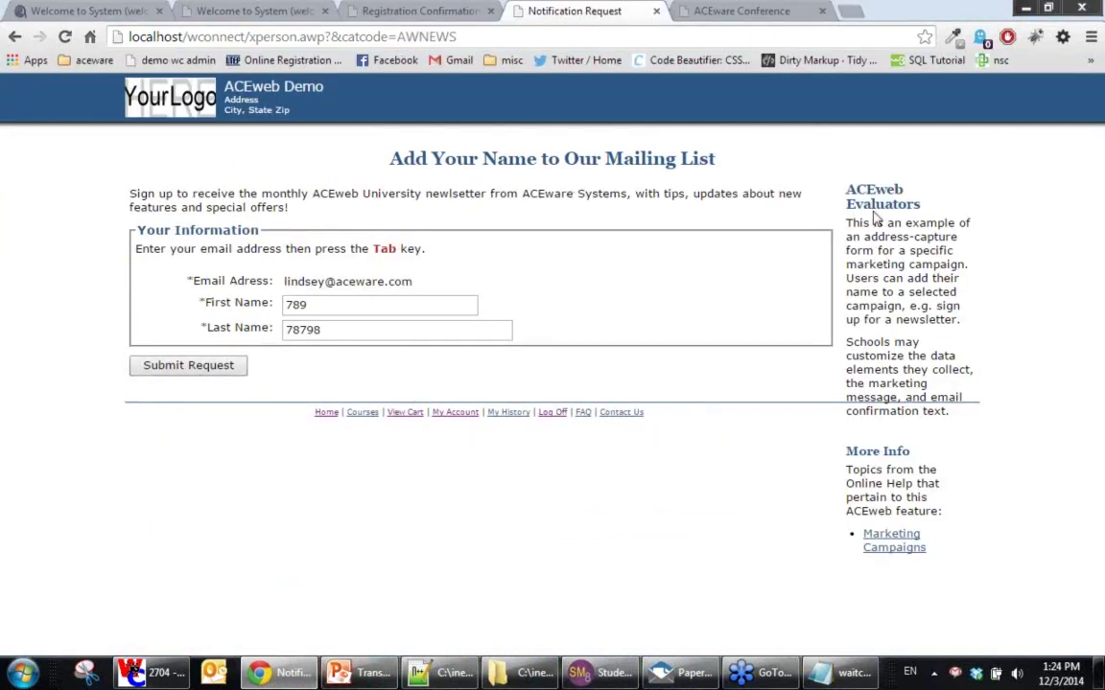
{"action": "left_click_drag", "start_coordinate": [767, 187], "coordinate": [888, 190]}
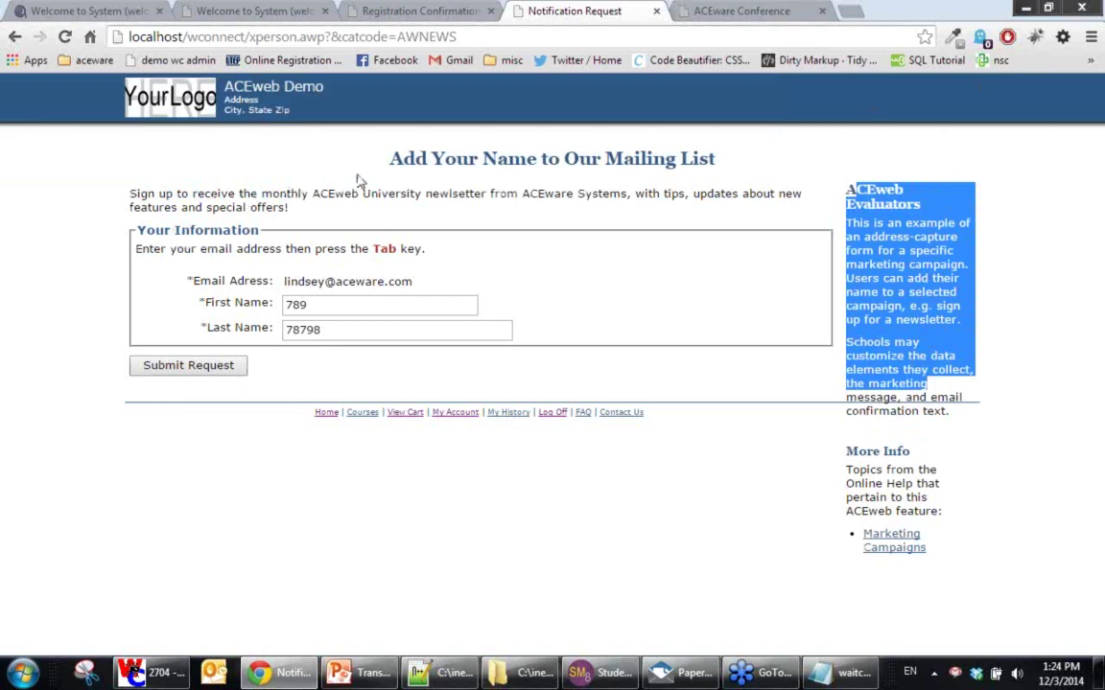
{"action": "left_click", "coordinate": [178, 368]}
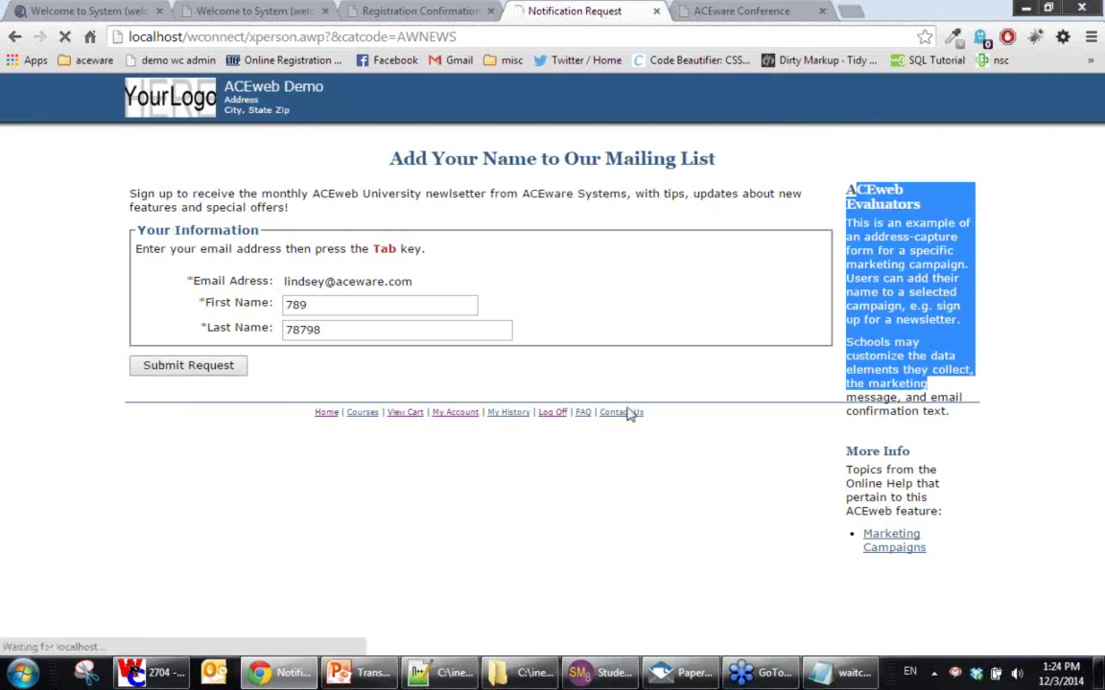
{"action": "left_click", "coordinate": [641, 668]}
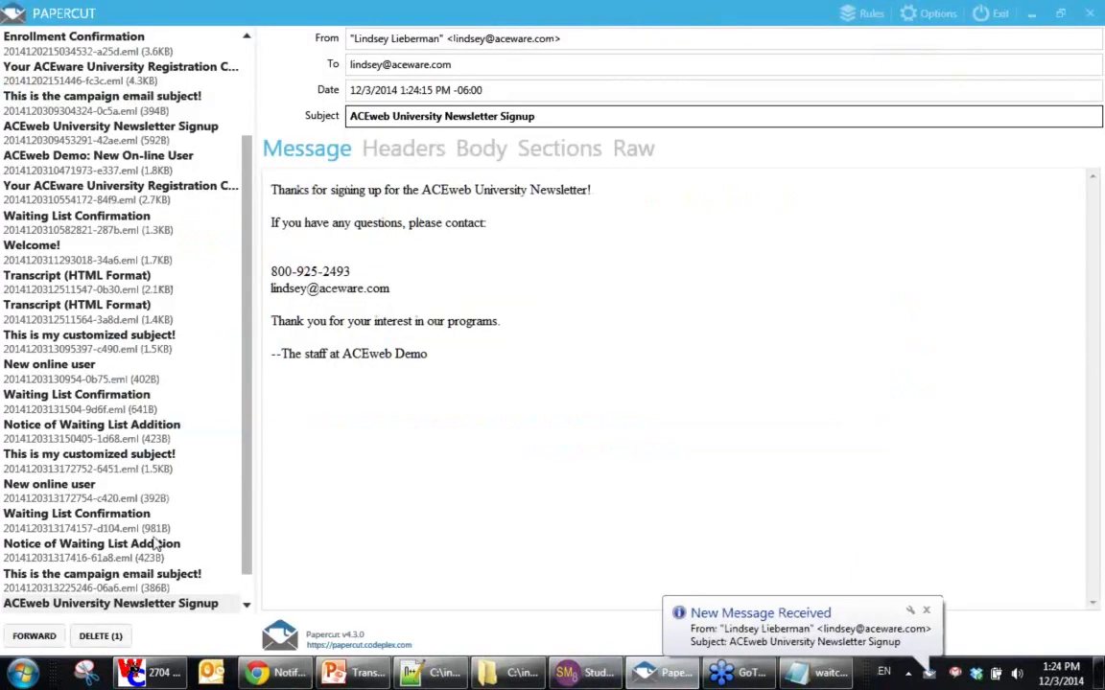
{"action": "scroll", "coordinate": [139, 489], "scroll_direction": "down", "scroll_amount": 1}
{"action": "left_click", "coordinate": [110, 580]}
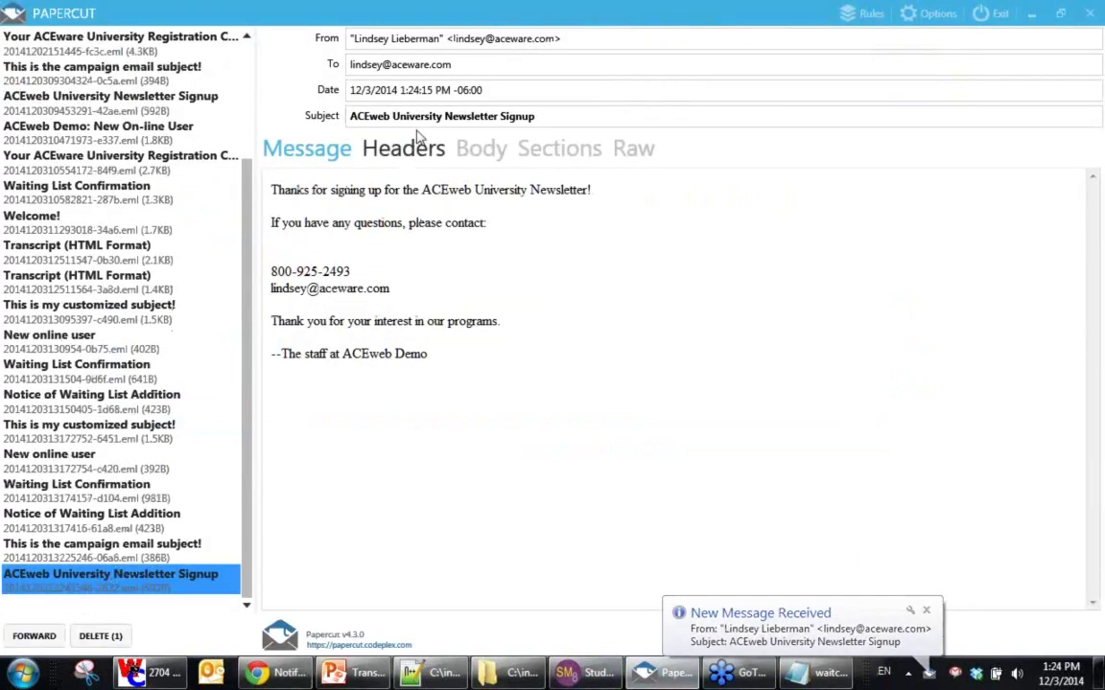
{"action": "left_click", "coordinate": [173, 547]}
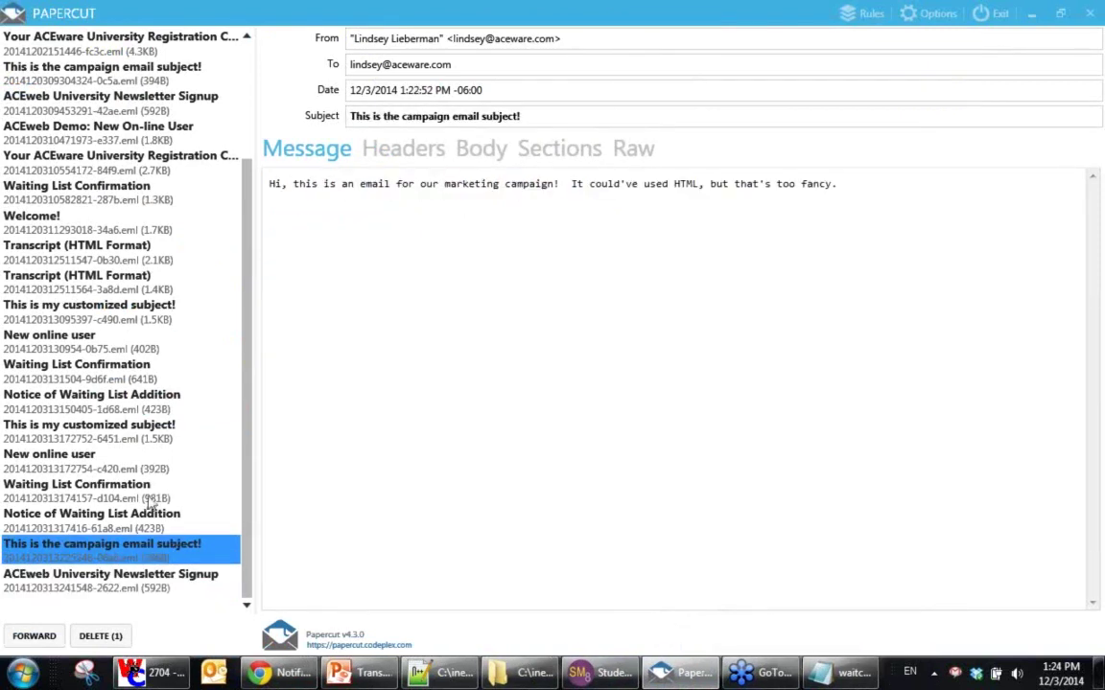
{"action": "left_click", "coordinate": [131, 582]}
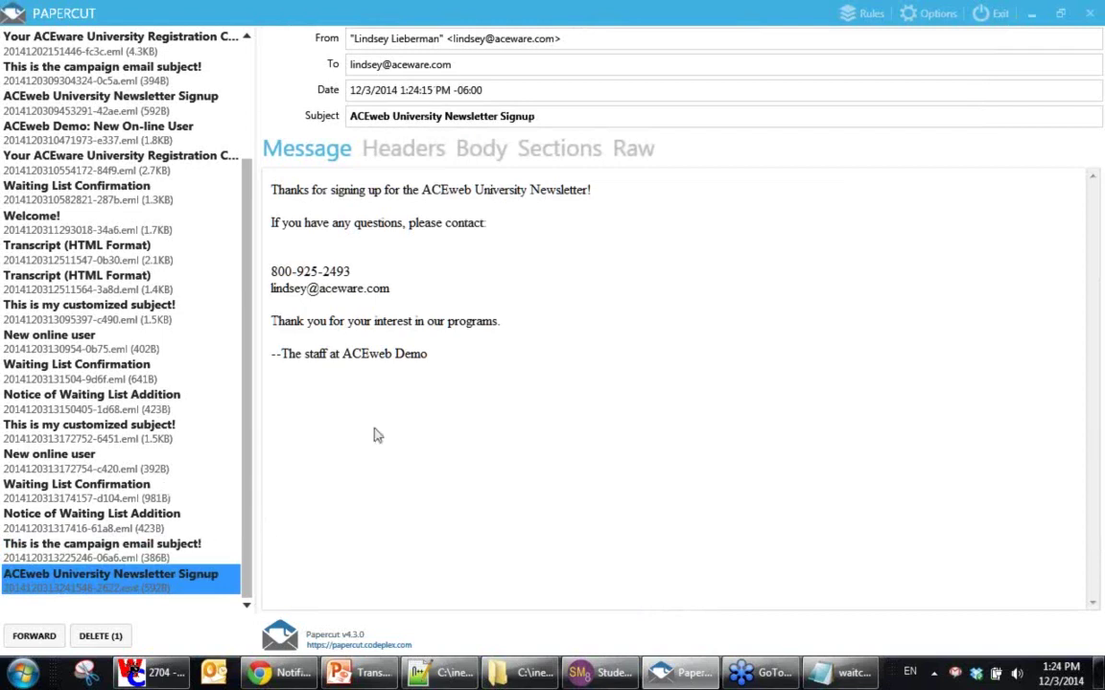
{"action": "left_click", "coordinate": [554, 374]}
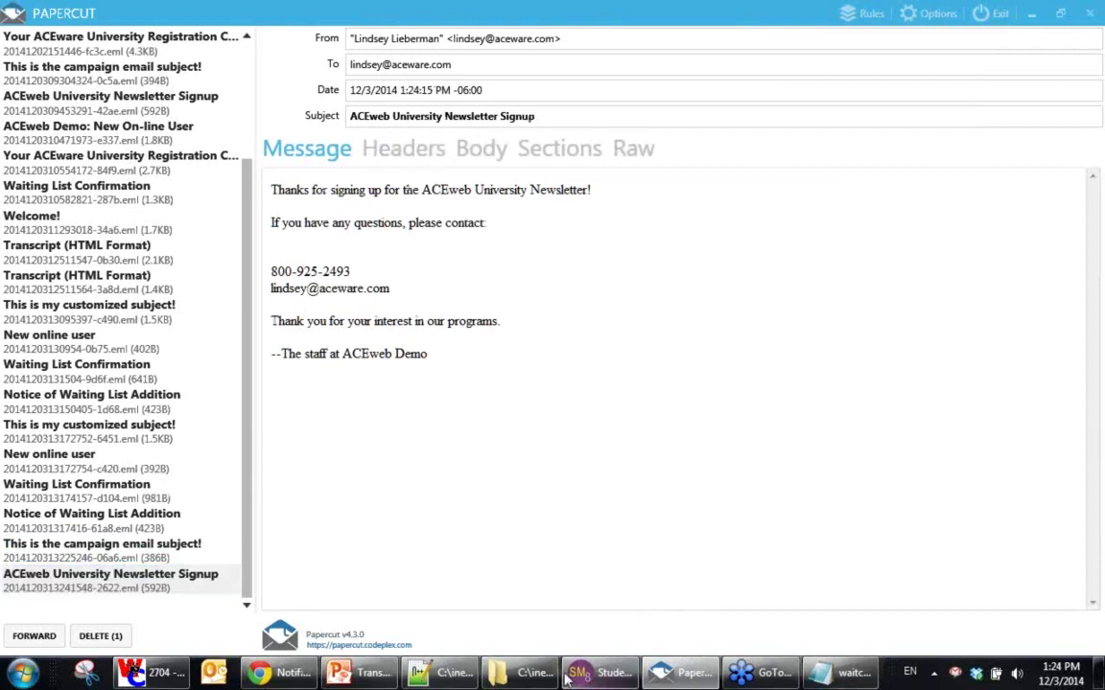
{"action": "left_click", "coordinate": [367, 679]}
{"action": "scroll", "coordinate": [674, 384], "scroll_direction": "down", "scroll_amount": 1}
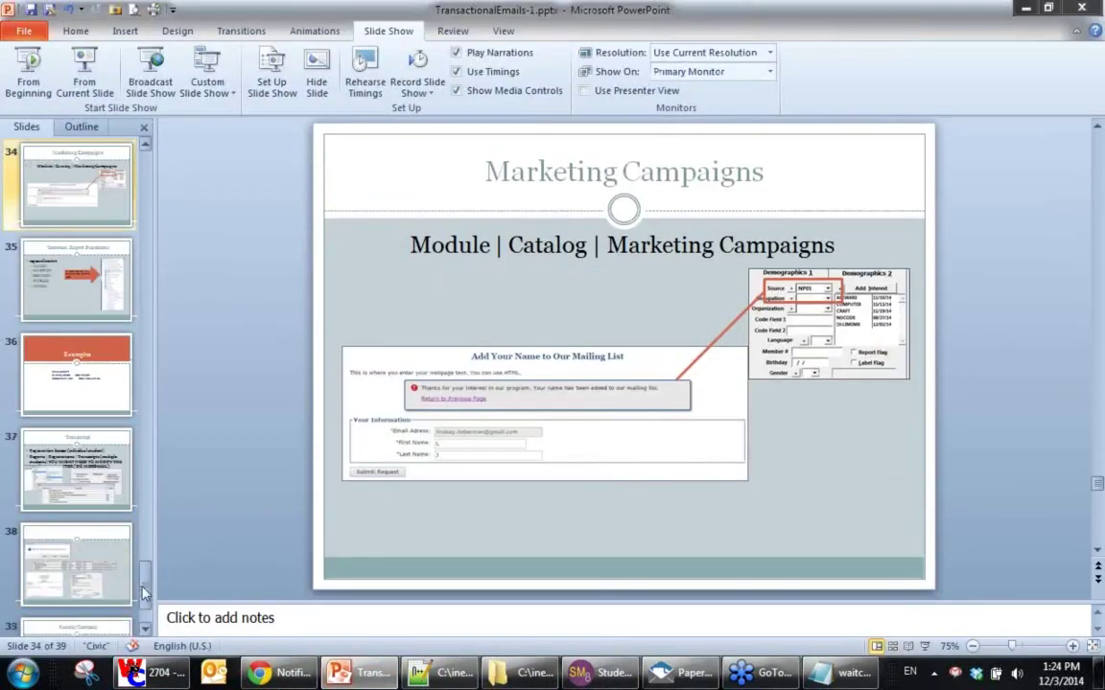
{"action": "scroll", "coordinate": [136, 575], "scroll_direction": "down", "scroll_amount": 1}
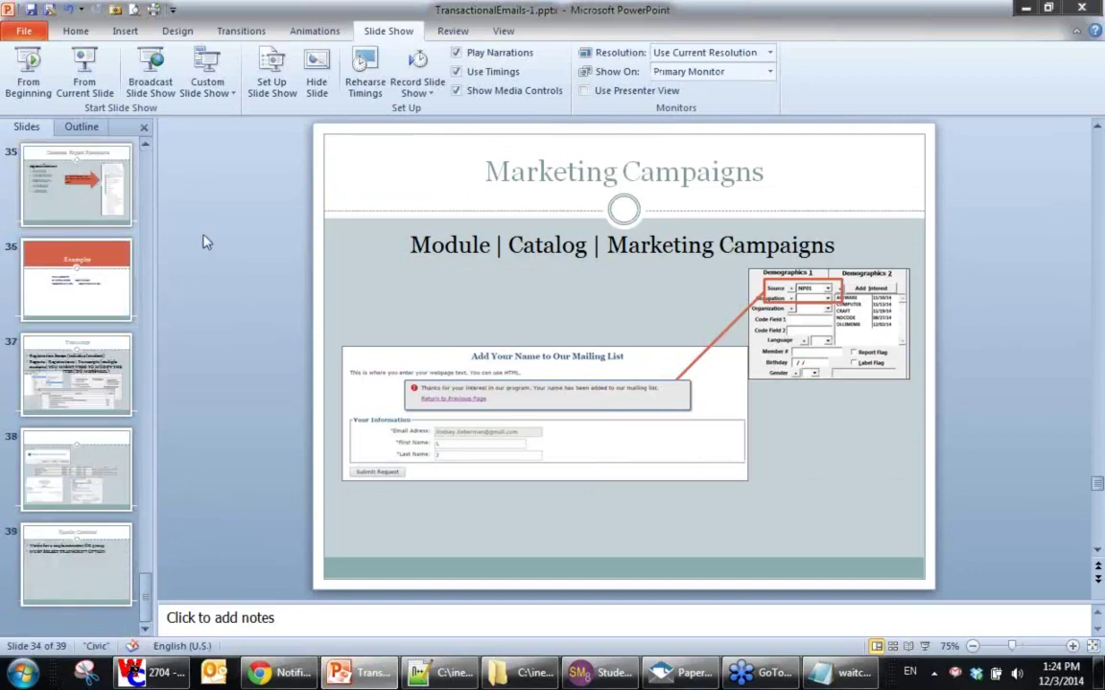
{"action": "scroll", "coordinate": [204, 243], "scroll_direction": "up", "scroll_amount": 1}
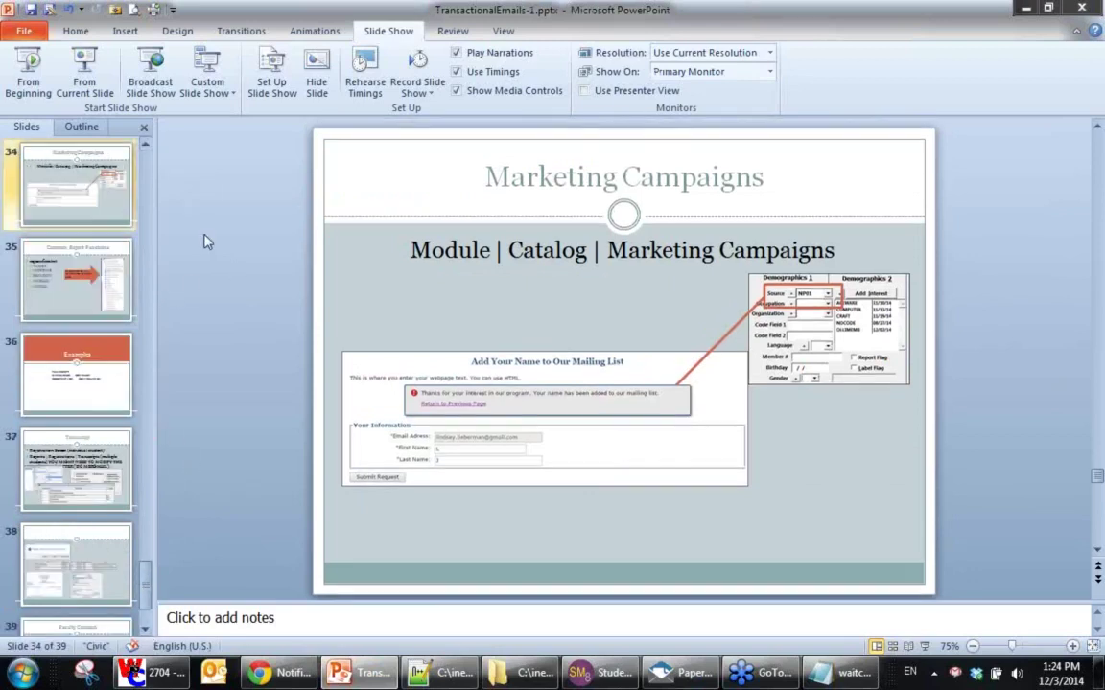
{"action": "left_click", "coordinate": [1025, 8]}
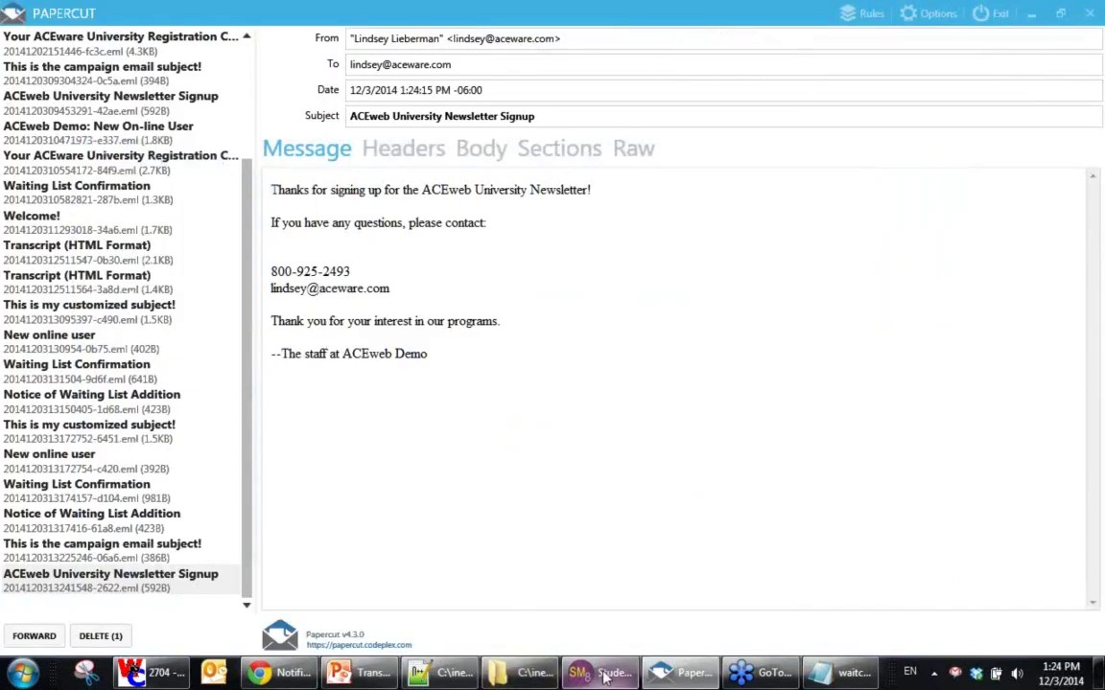
{"action": "mouse_move", "coordinate": [381, 681]}
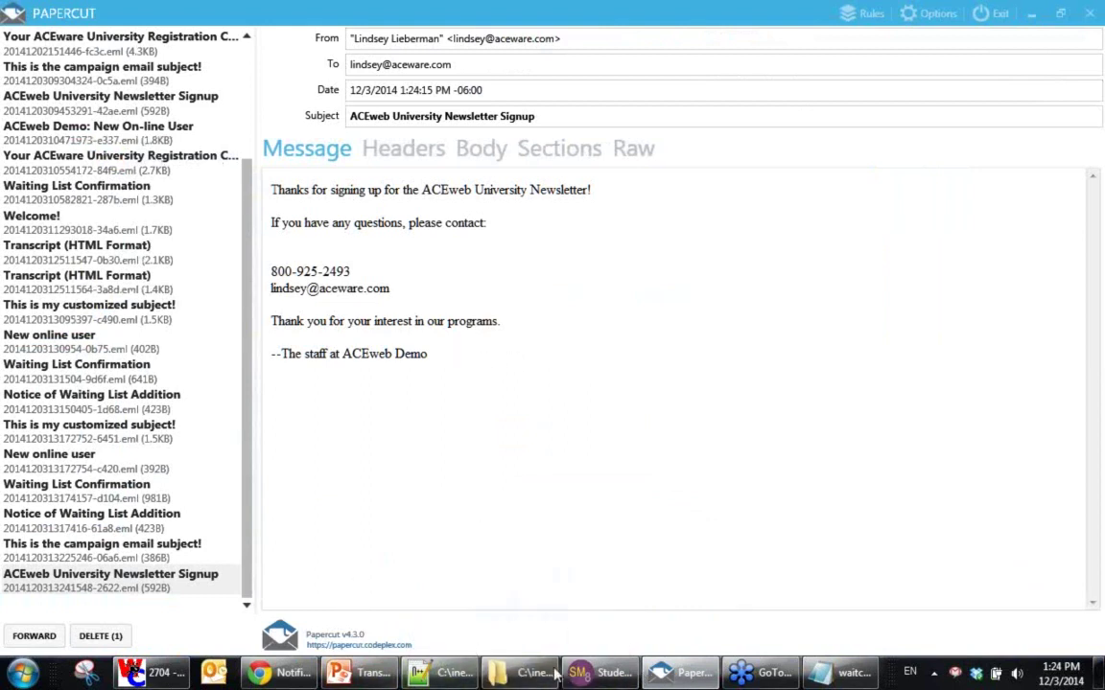
{"action": "left_click", "coordinate": [602, 672]}
Close the email text editor and reopen the AWNEWS campaign's HTML email text full-screen.
{"action": "left_click", "coordinate": [578, 610]}
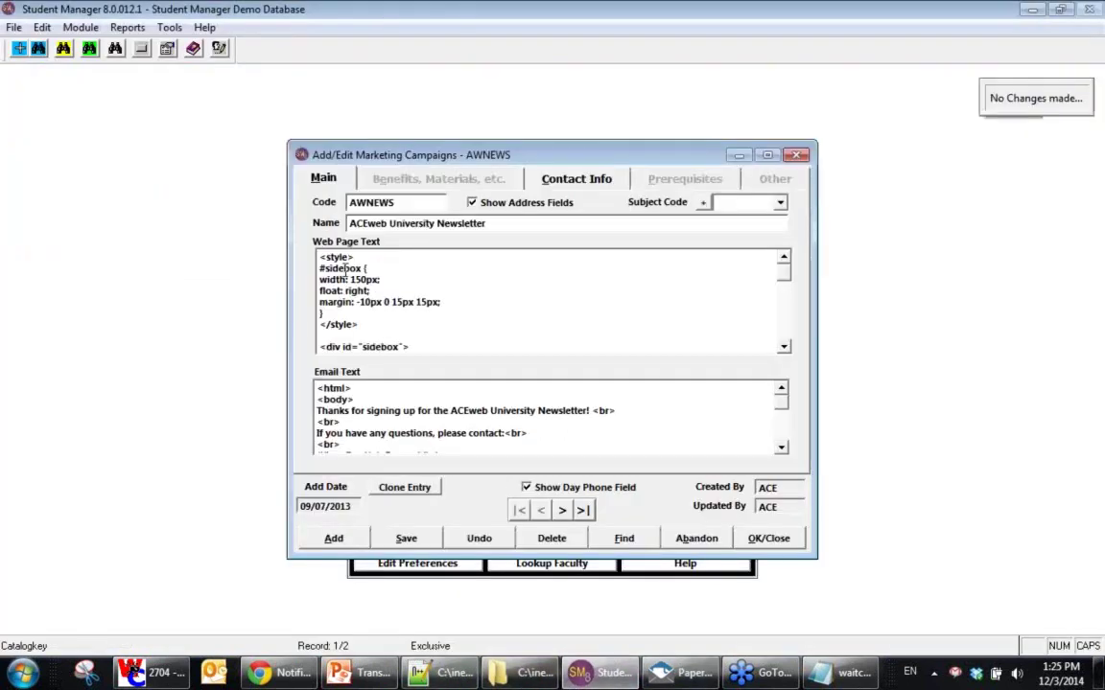
{"action": "left_click", "coordinate": [363, 399]}
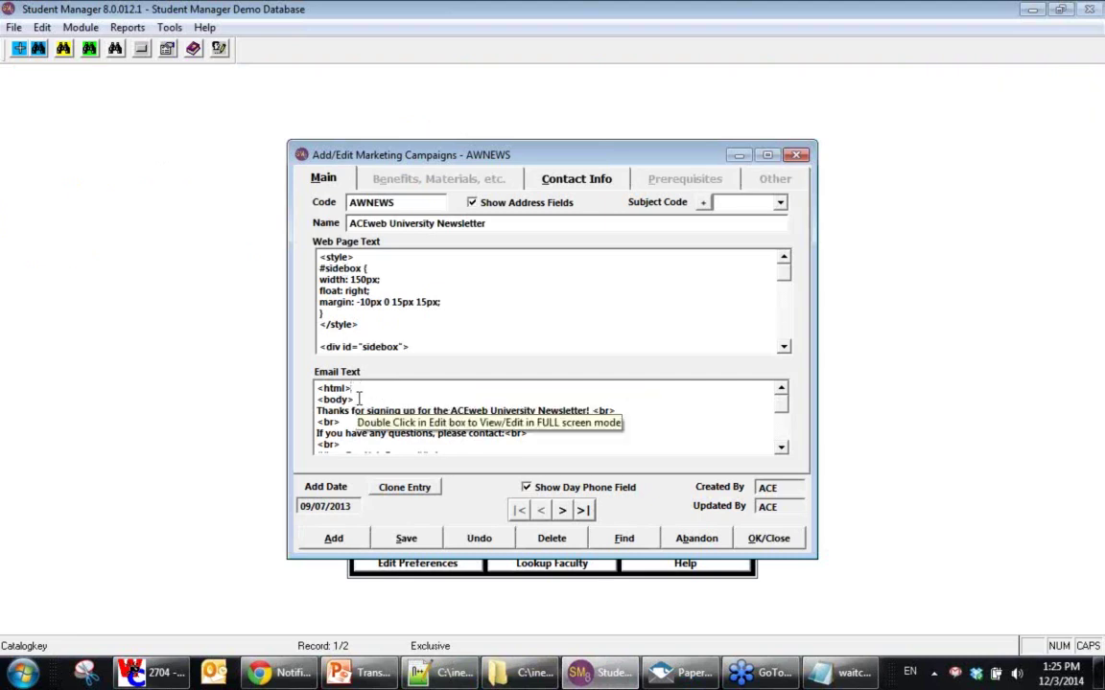
{"action": "double_click", "coordinate": [356, 397]}
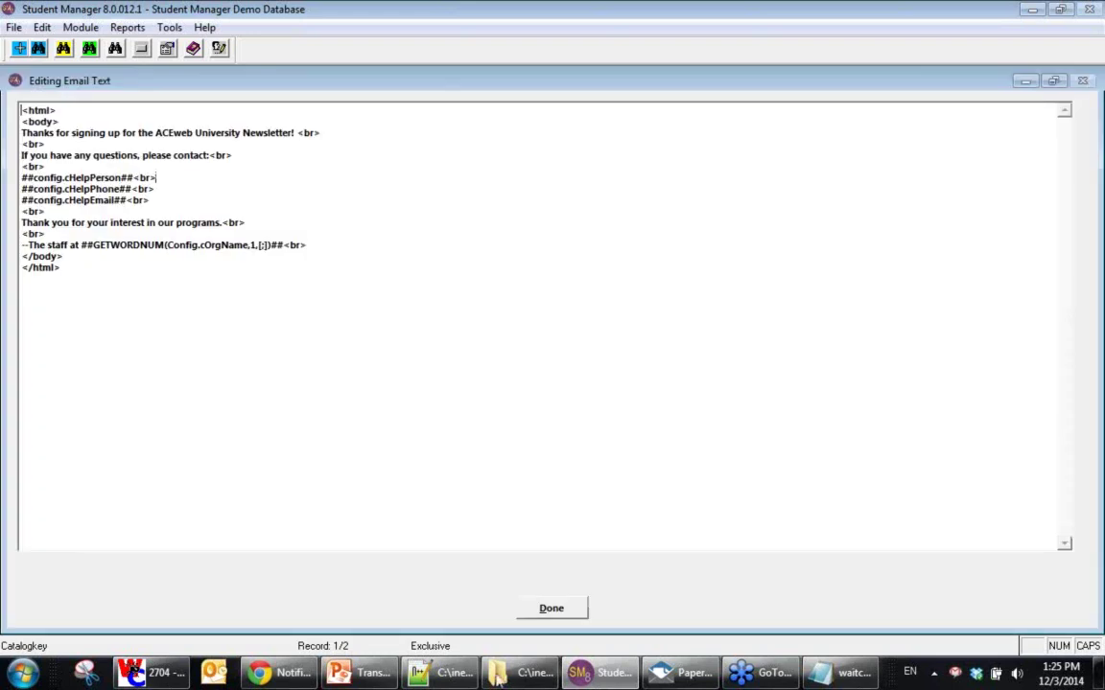
On line 1 of Notepad++'s new 2 document, type the partial tag <img src="/wconnect.
{"action": "left_click", "coordinate": [431, 674]}
{"action": "left_click", "coordinate": [182, 72]}
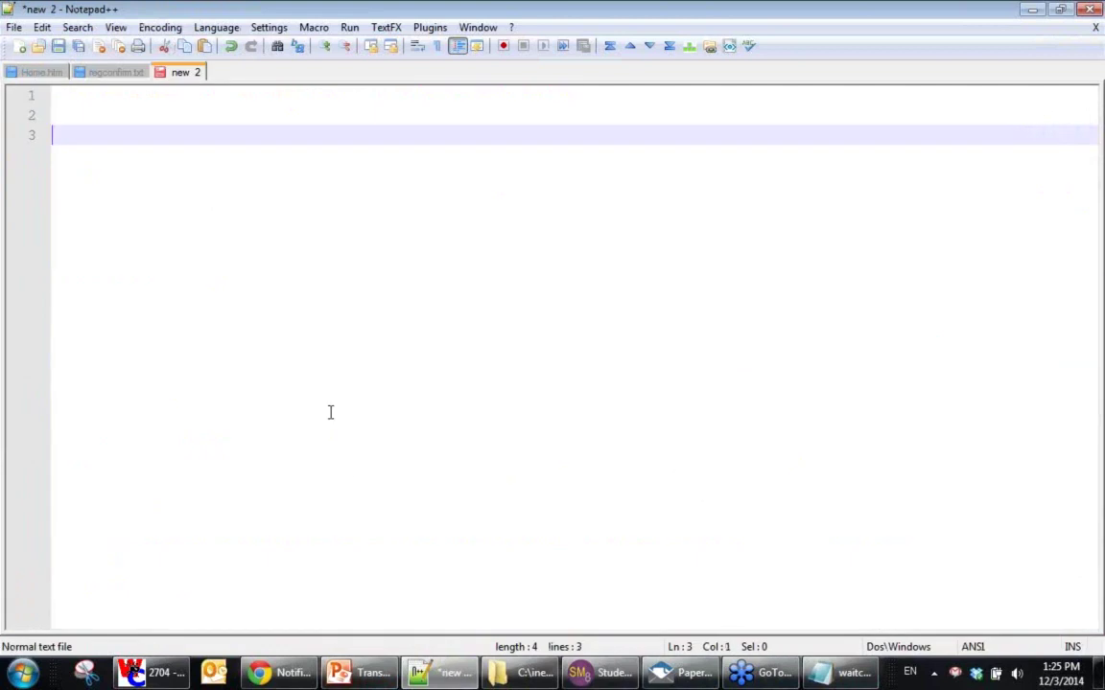
{"action": "scroll", "coordinate": [328, 400], "scroll_direction": "up", "scroll_amount": 3}
{"action": "left_click", "coordinate": [106, 100]}
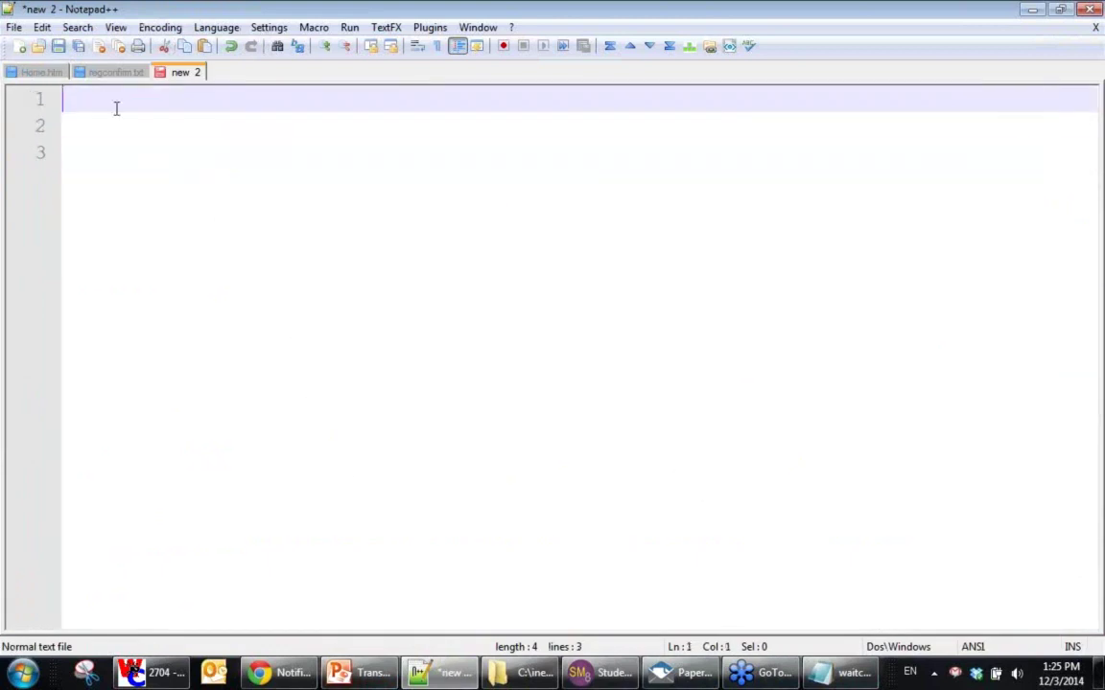
{"action": "type", "text": "<img sr"}
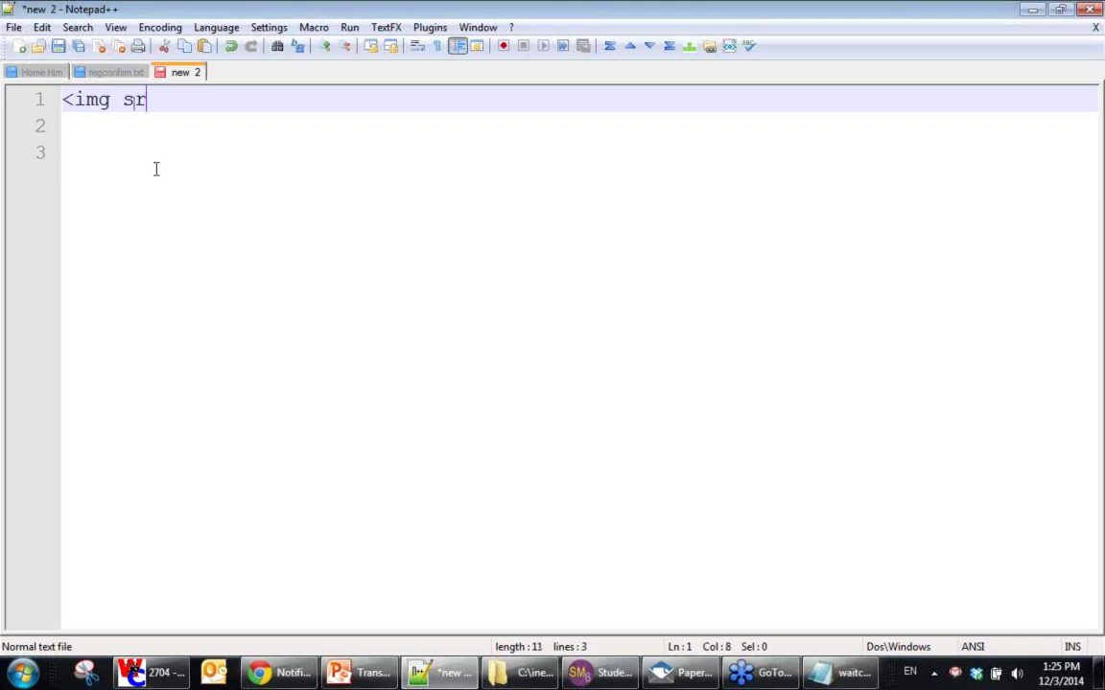
{"action": "type", "text": "c=\"/"}
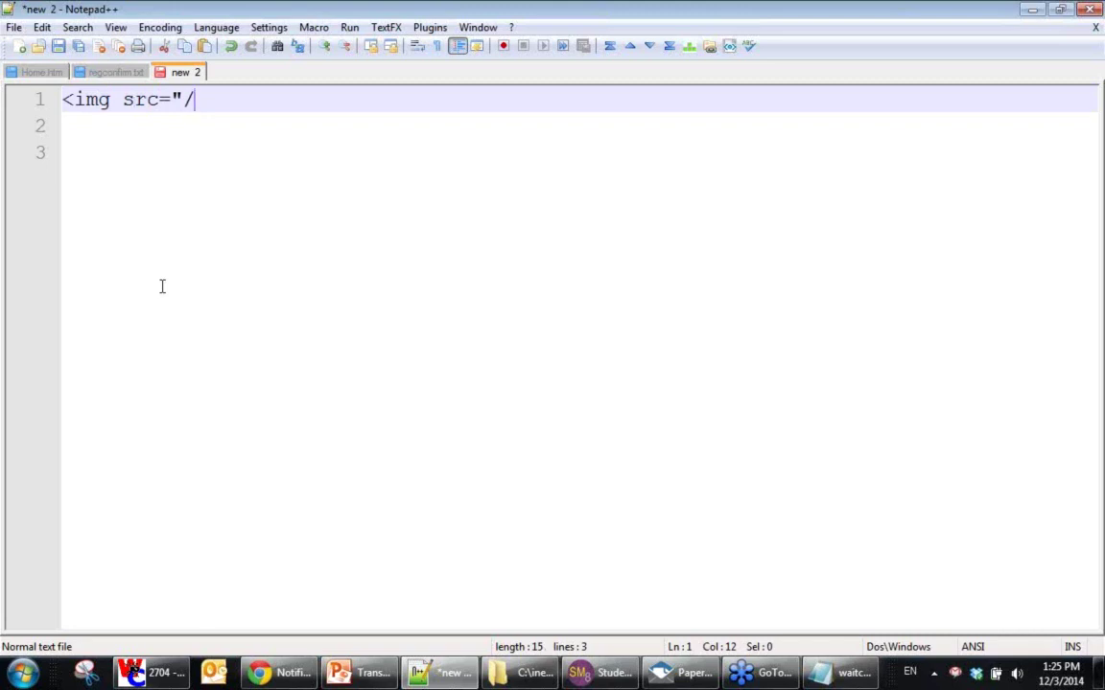
{"action": "type", "text": "wconnect"}
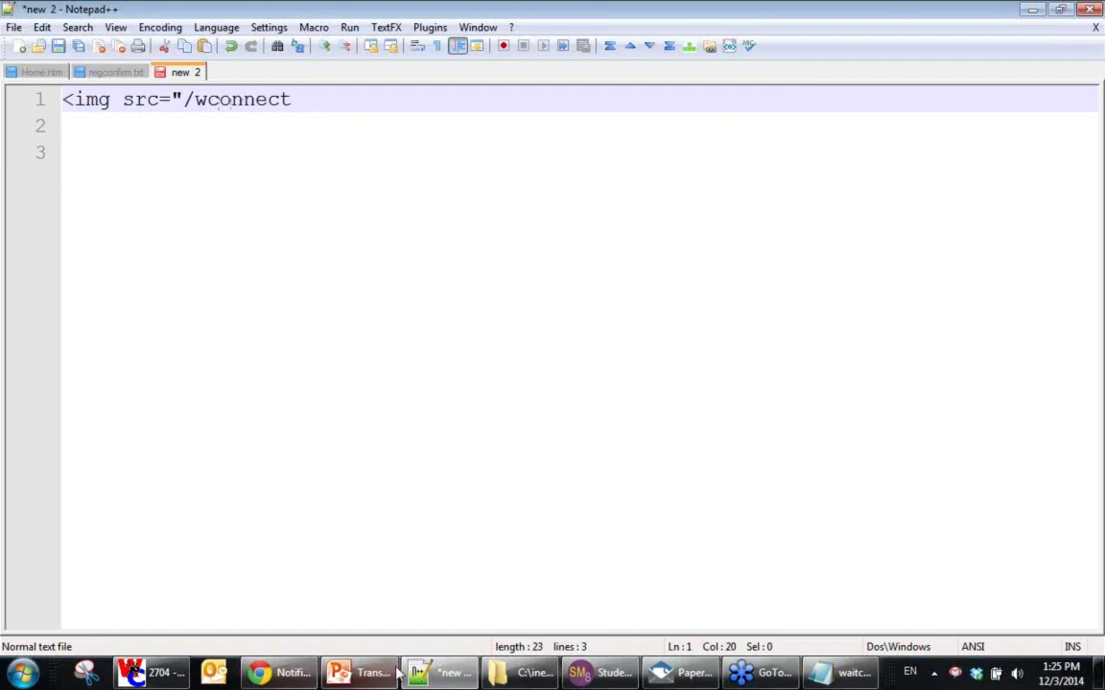
Browse to the WConnect\ace\Images folder and select the cal.gif calendar icon.
{"action": "left_click", "coordinate": [523, 674]}
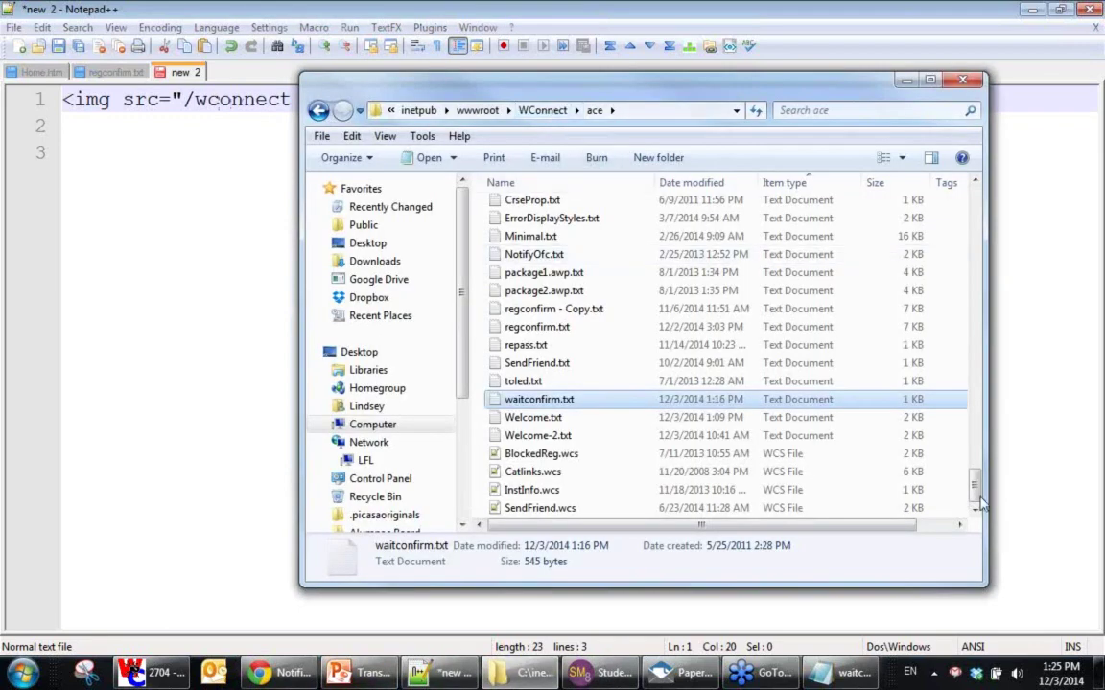
{"action": "left_click_drag", "start_coordinate": [976, 490], "coordinate": [975, 201]}
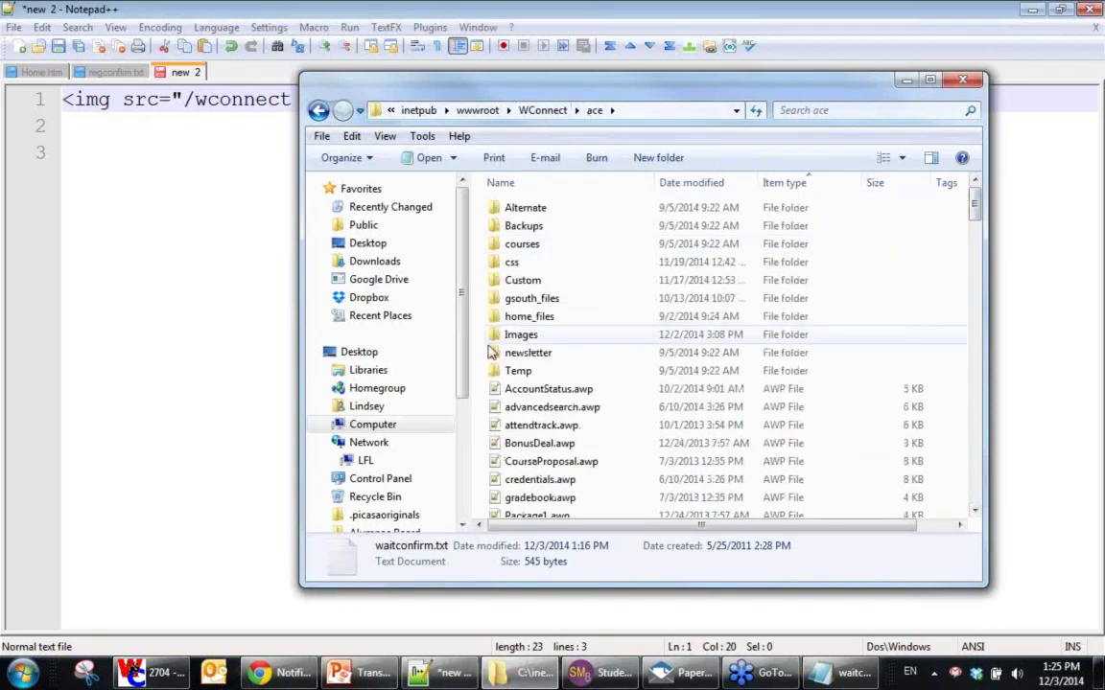
{"action": "double_click", "coordinate": [522, 335]}
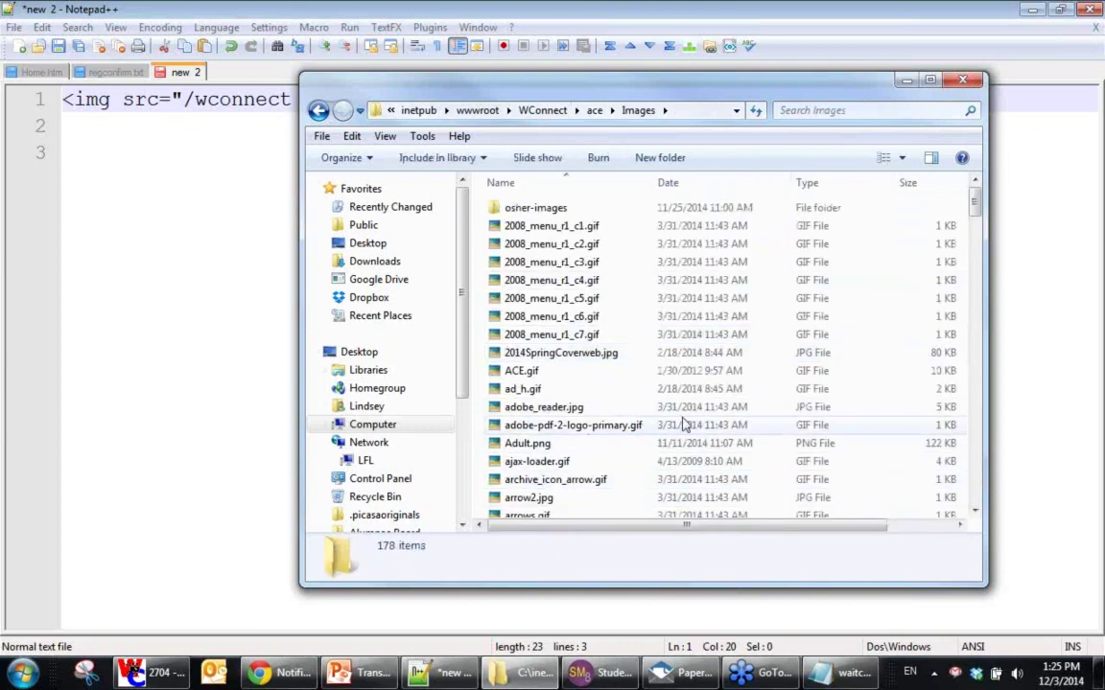
{"action": "left_click", "coordinate": [523, 372]}
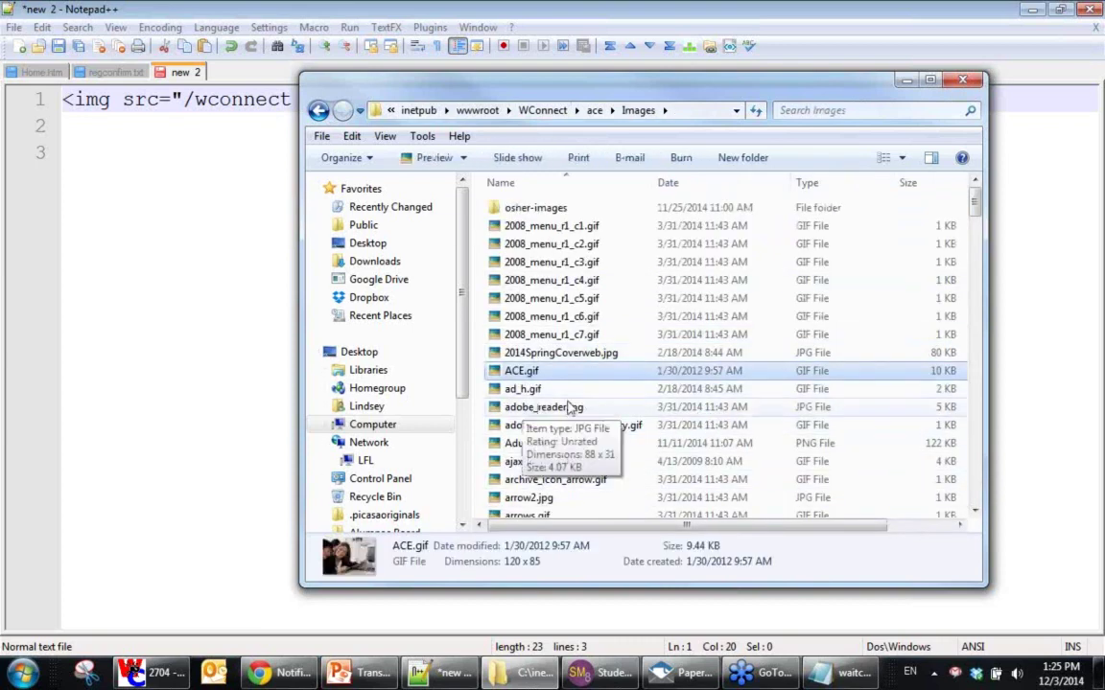
{"action": "scroll", "coordinate": [533, 431], "scroll_direction": "down", "scroll_amount": 4}
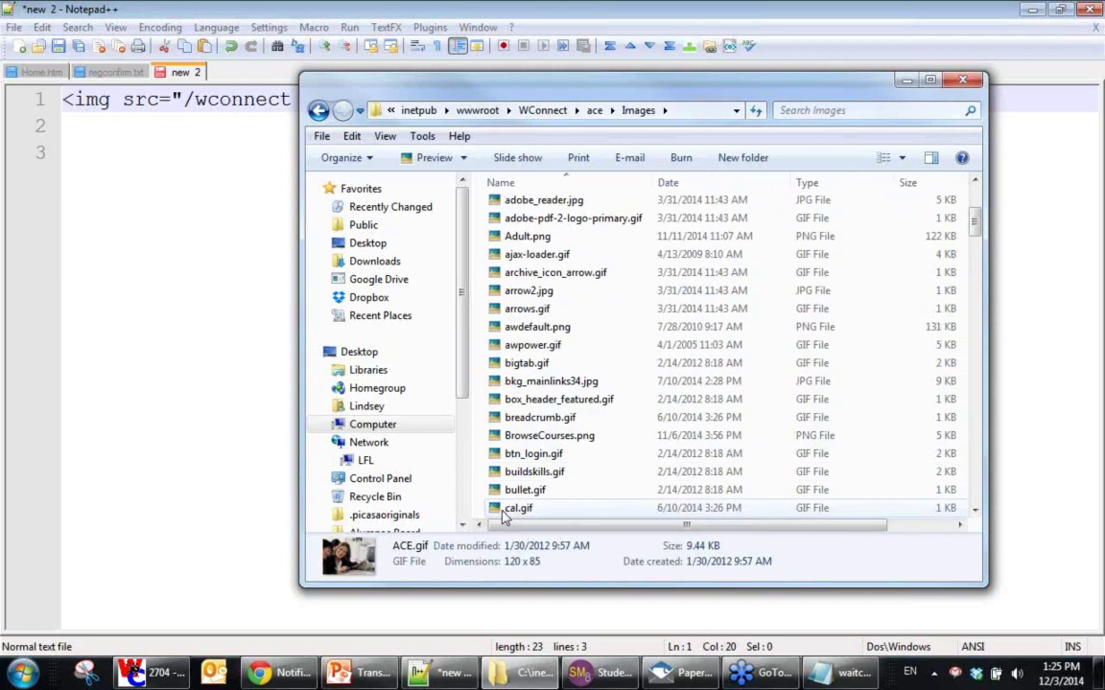
{"action": "left_click", "coordinate": [523, 509]}
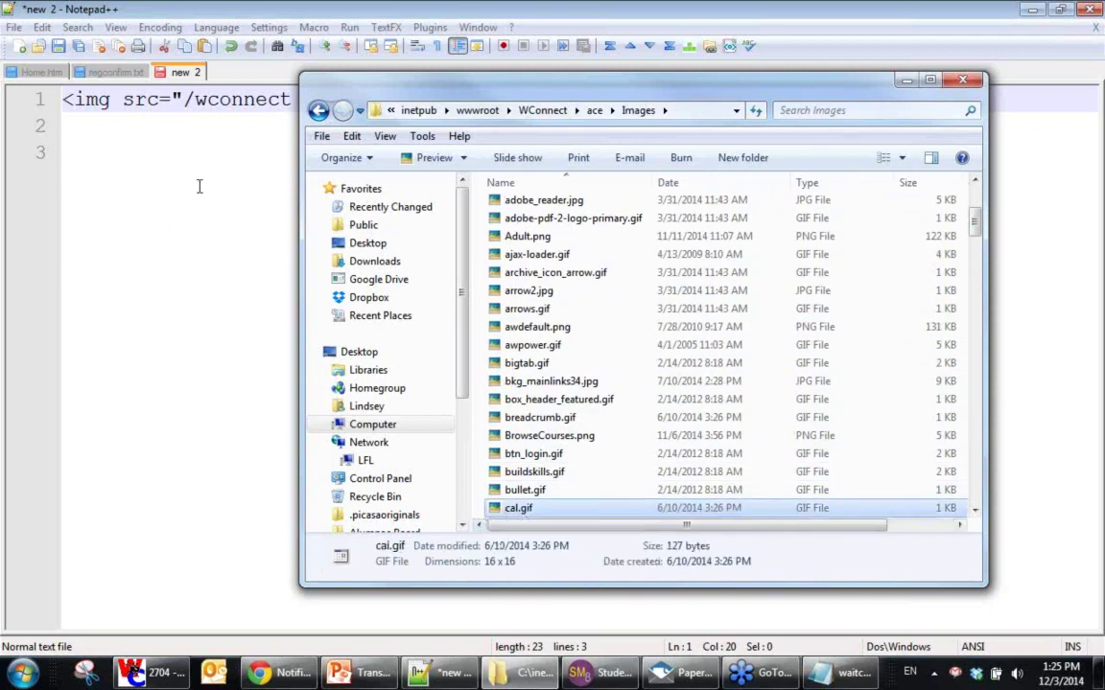
Complete the tag as <img src="/wconnect/ace/images/cal.gif" /> and copy the whole line.
{"action": "left_click", "coordinate": [331, 99]}
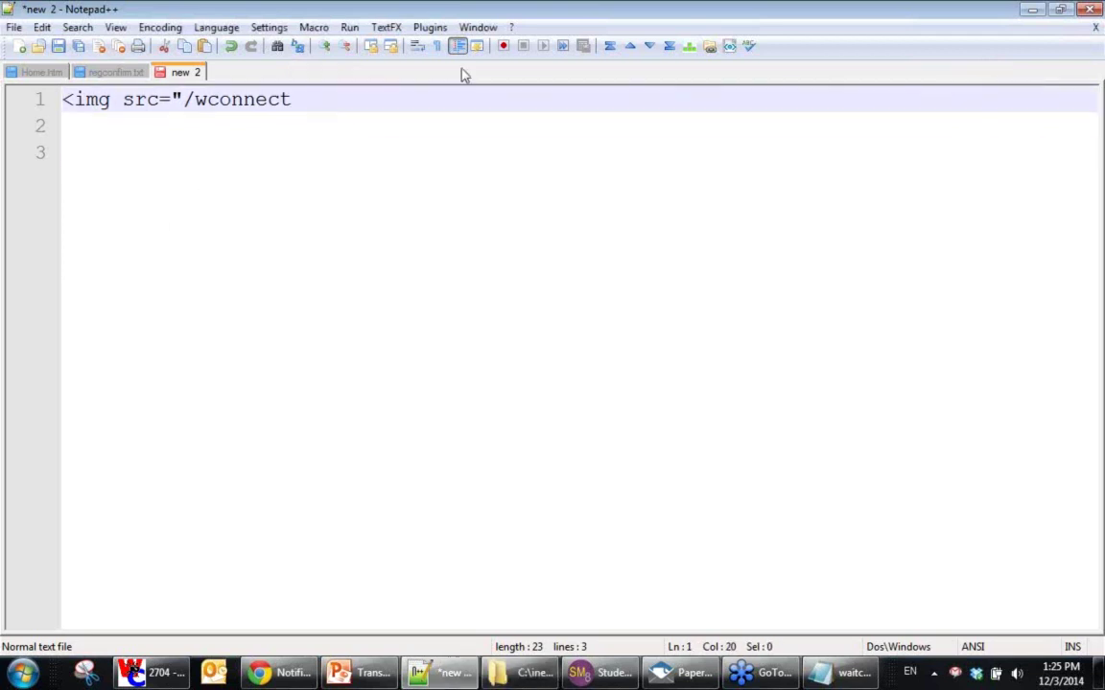
{"action": "type", "text": "/ace/images/"}
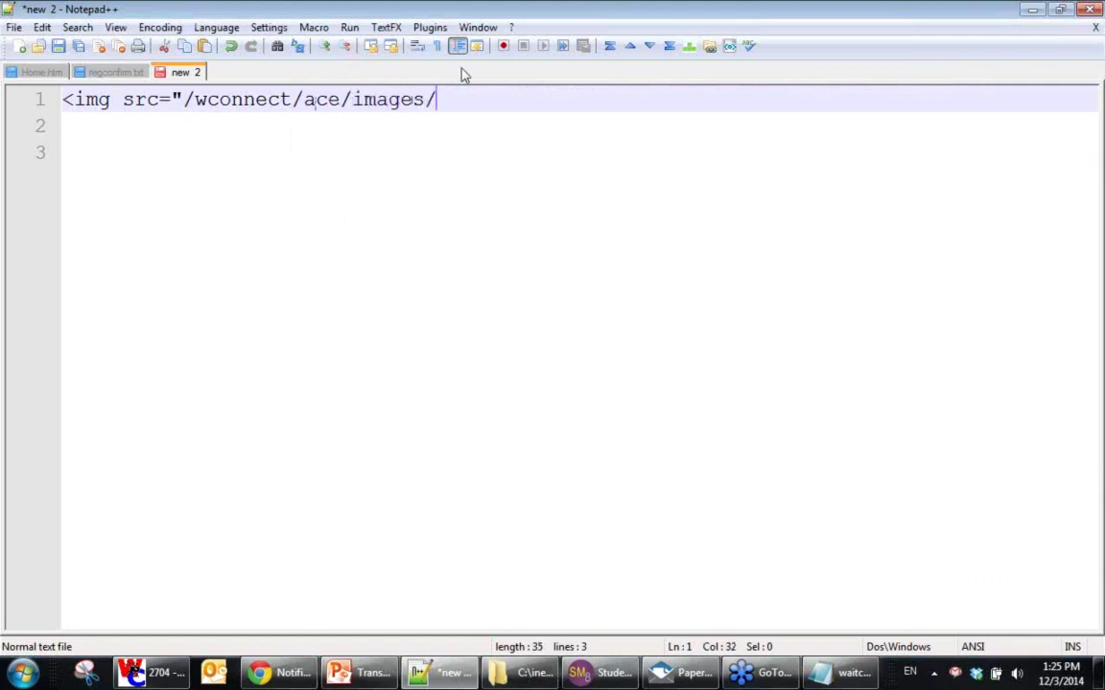
{"action": "type", "text": "cal.gif\" />"}
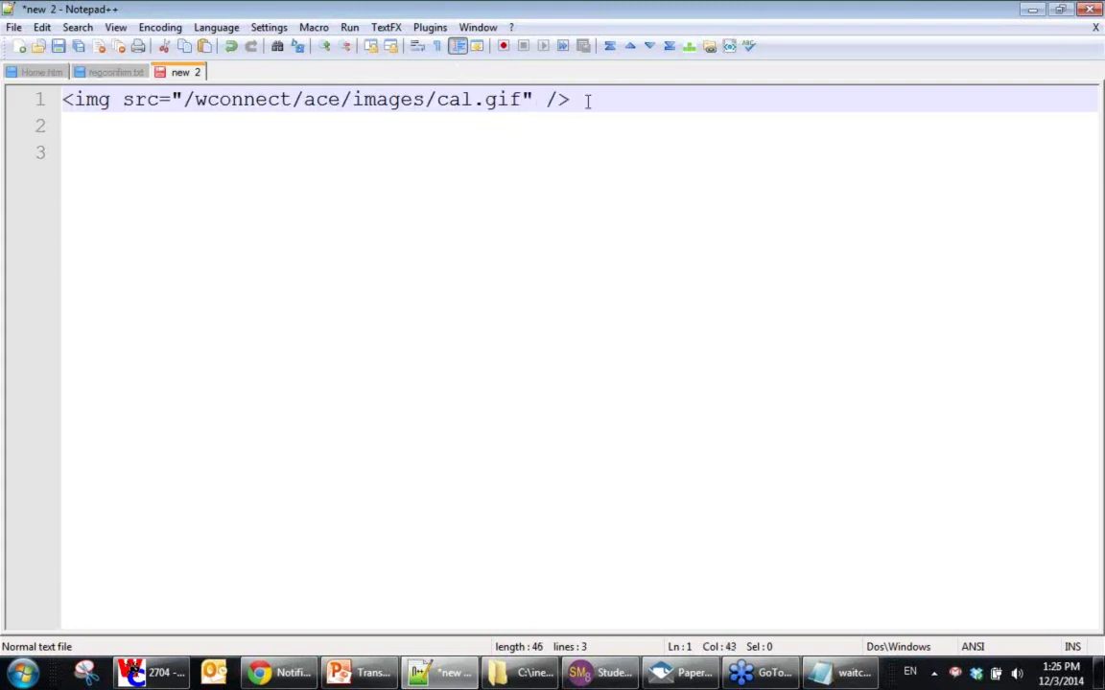
{"action": "left_click_drag", "start_coordinate": [587, 102], "coordinate": [59, 99]}
{"action": "key", "text": "ctrl+c"}
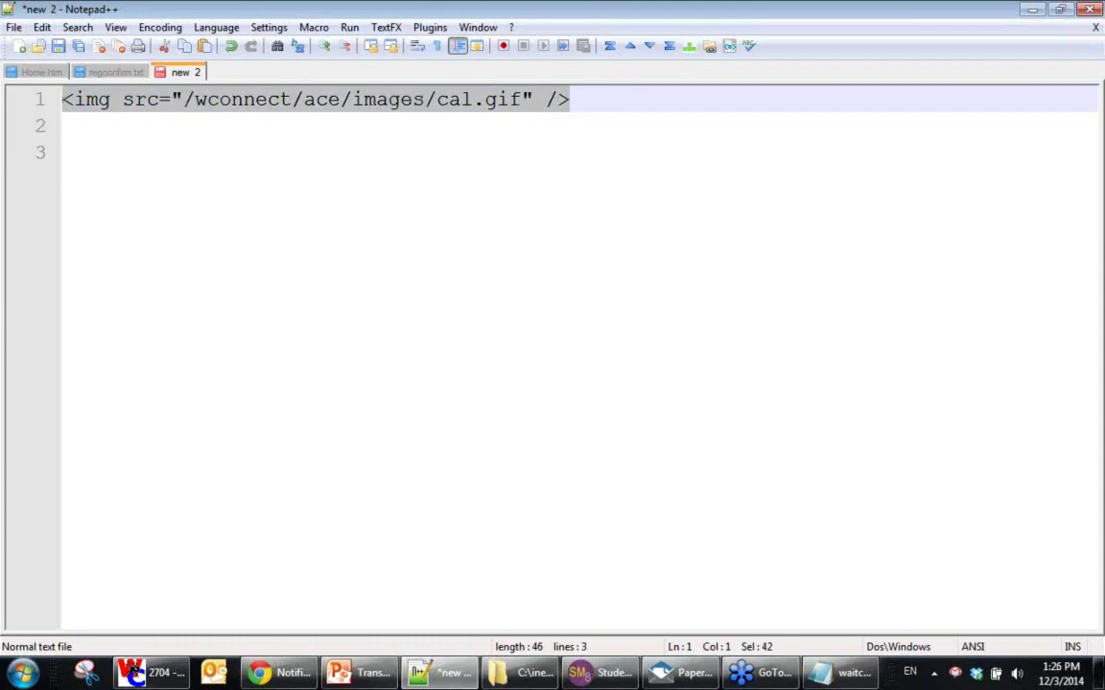
{"action": "left_click", "coordinate": [580, 673]}
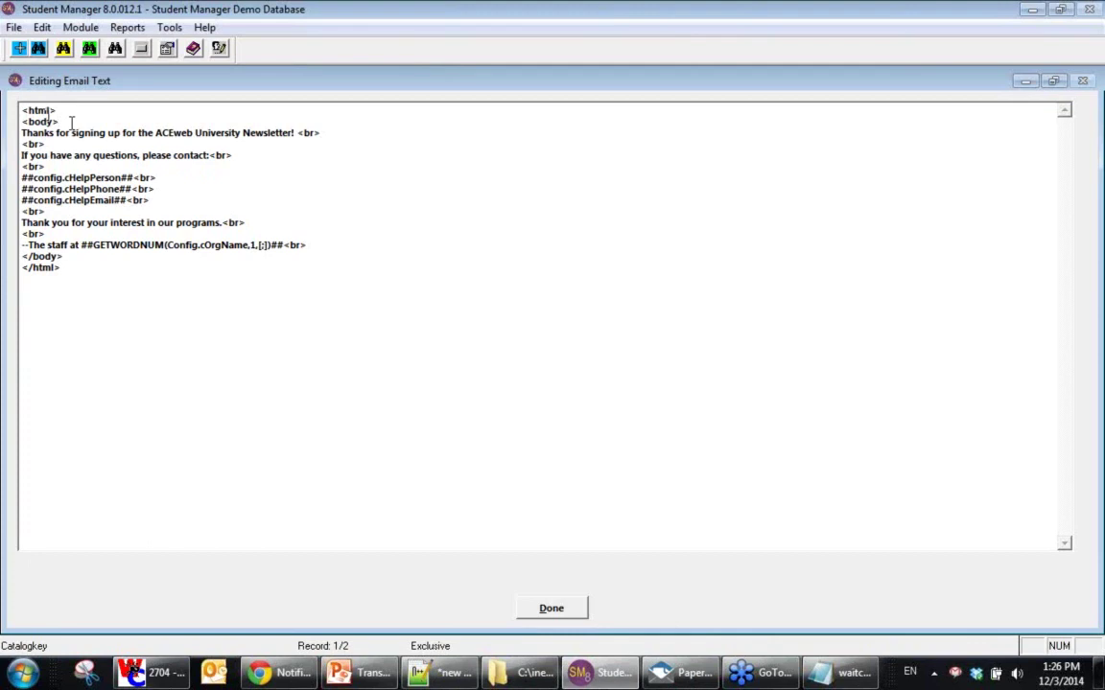
Paste the cal.gif image tag on a new line after <body> and begin a <br> tag.
{"action": "key", "text": "Return"}
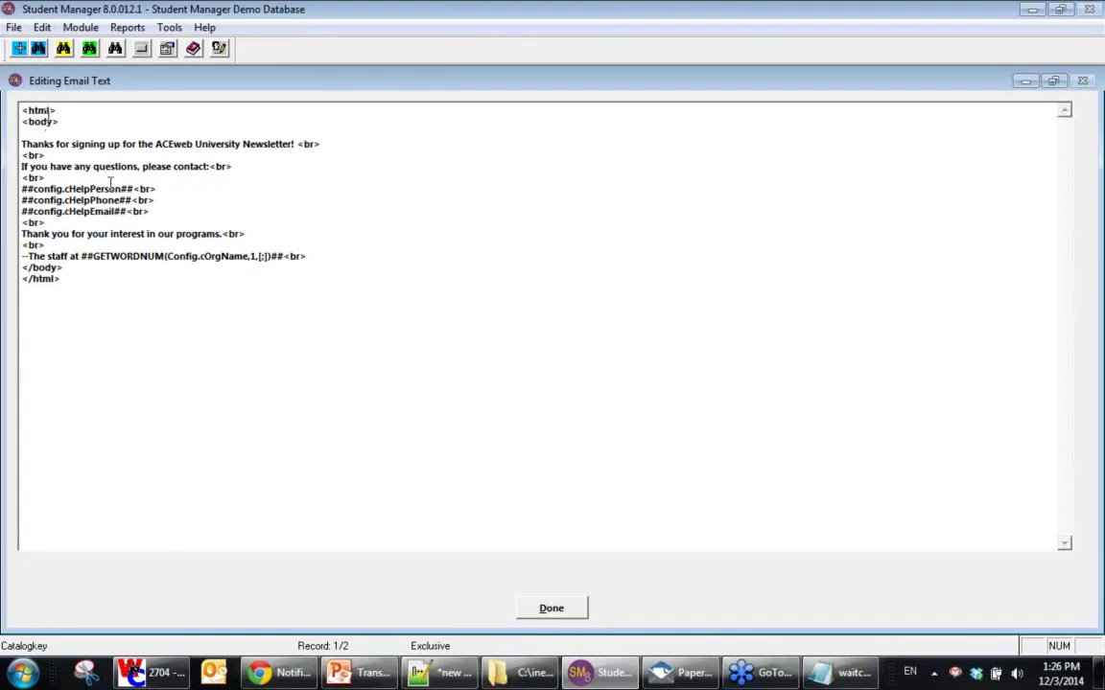
{"action": "key", "text": "ctrl+v"}
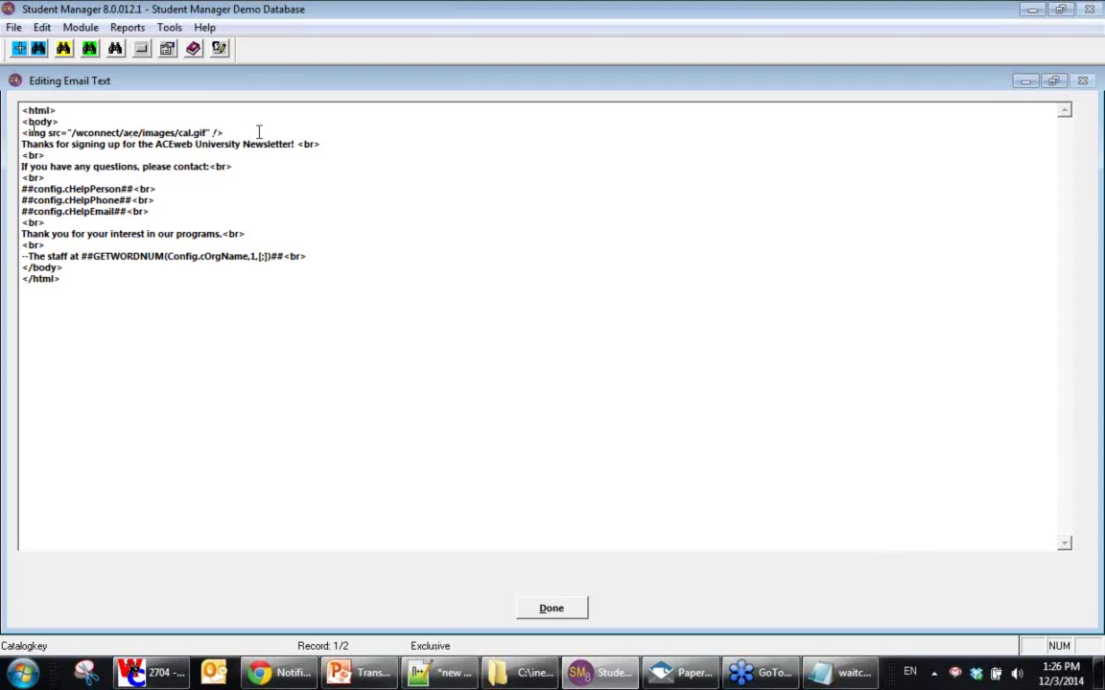
{"action": "key", "text": "Return"}
{"action": "type", "text": "<br>"}
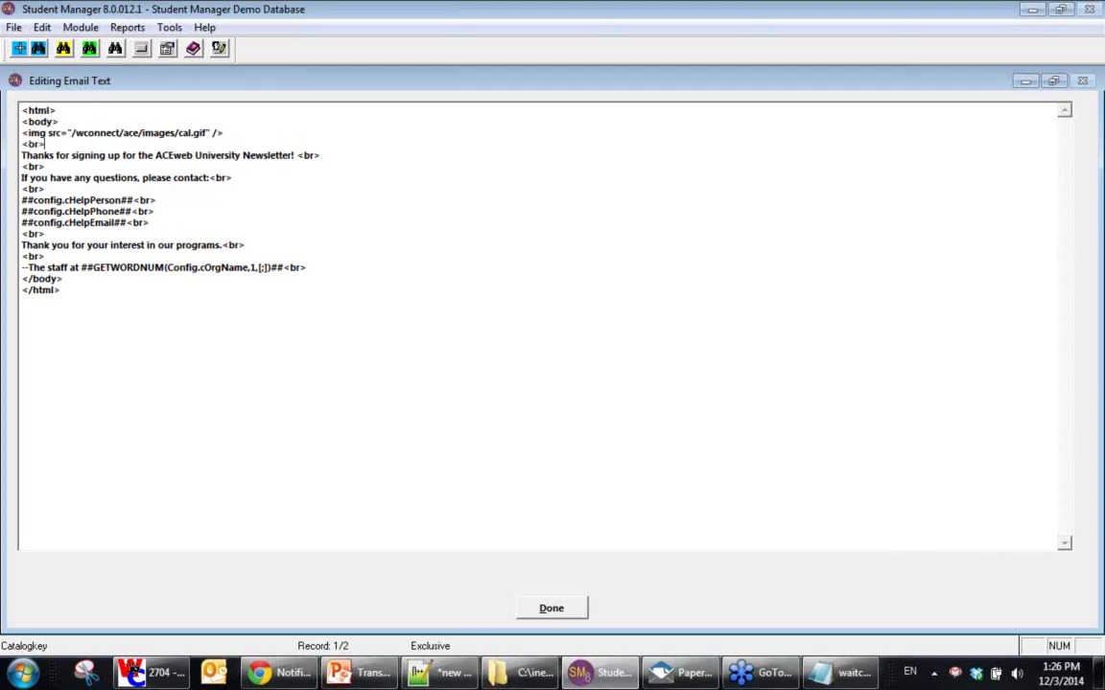
Finish the full-screen edit and save the AWNEWS campaign record.
{"action": "left_click", "coordinate": [544, 611]}
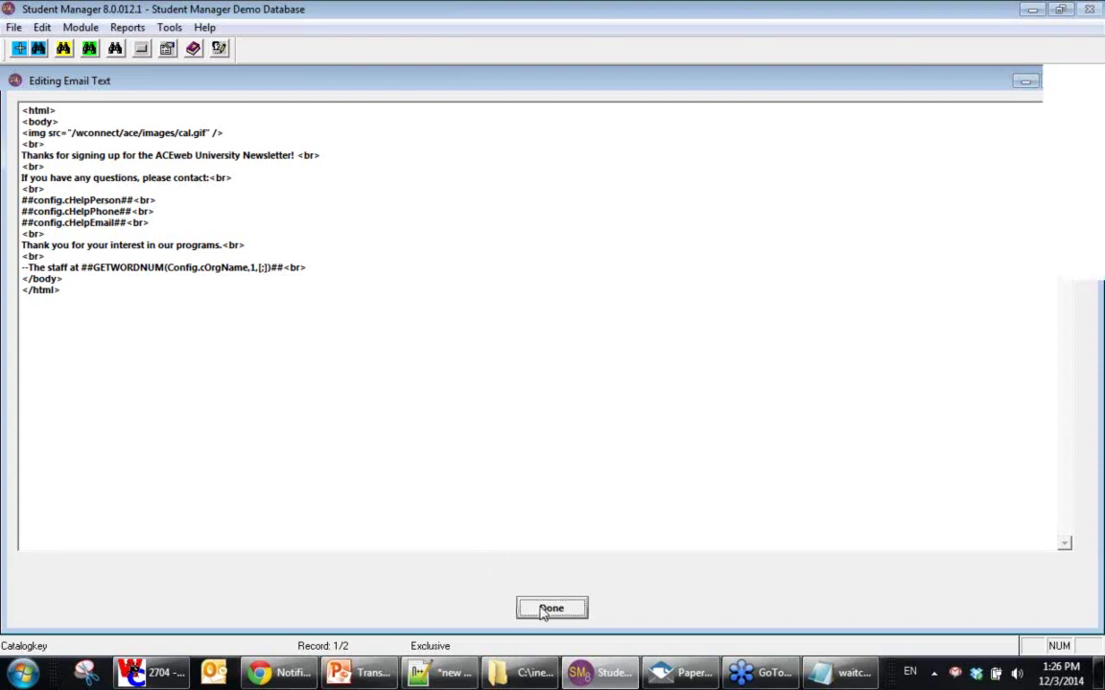
{"action": "left_click", "coordinate": [418, 540]}
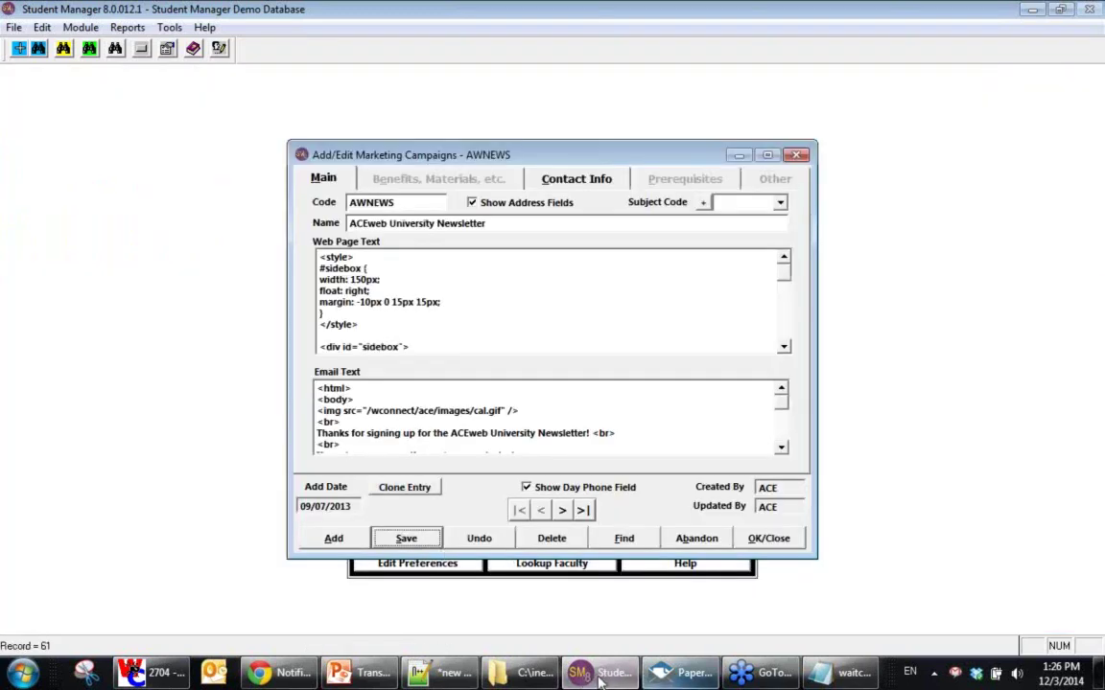
{"action": "left_click", "coordinate": [285, 674]}
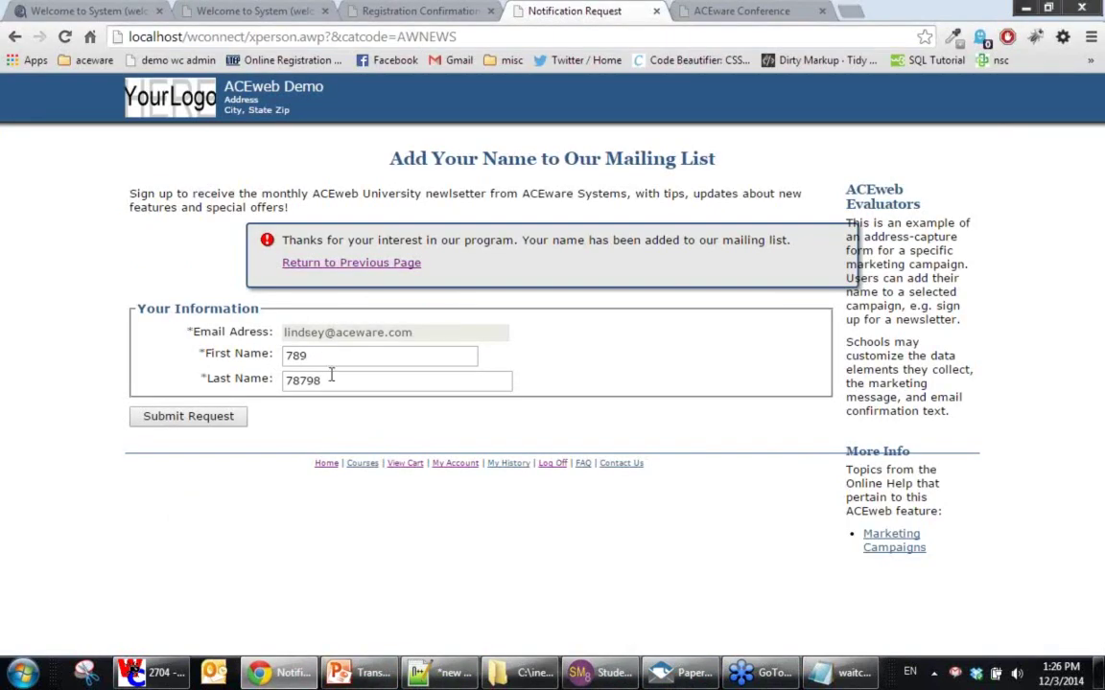
Open the newsletter sign-up form with the URL's campaign code changed from MKTPLAIN to AWNEWS.
{"action": "left_click", "coordinate": [337, 262]}
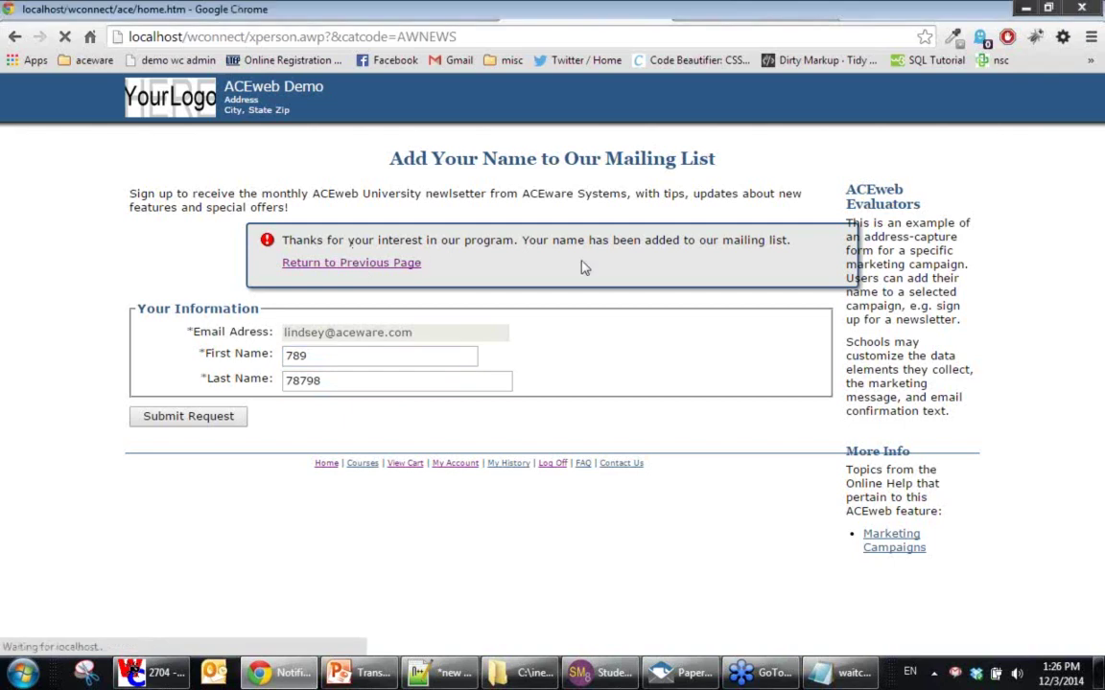
{"action": "left_click", "coordinate": [473, 188]}
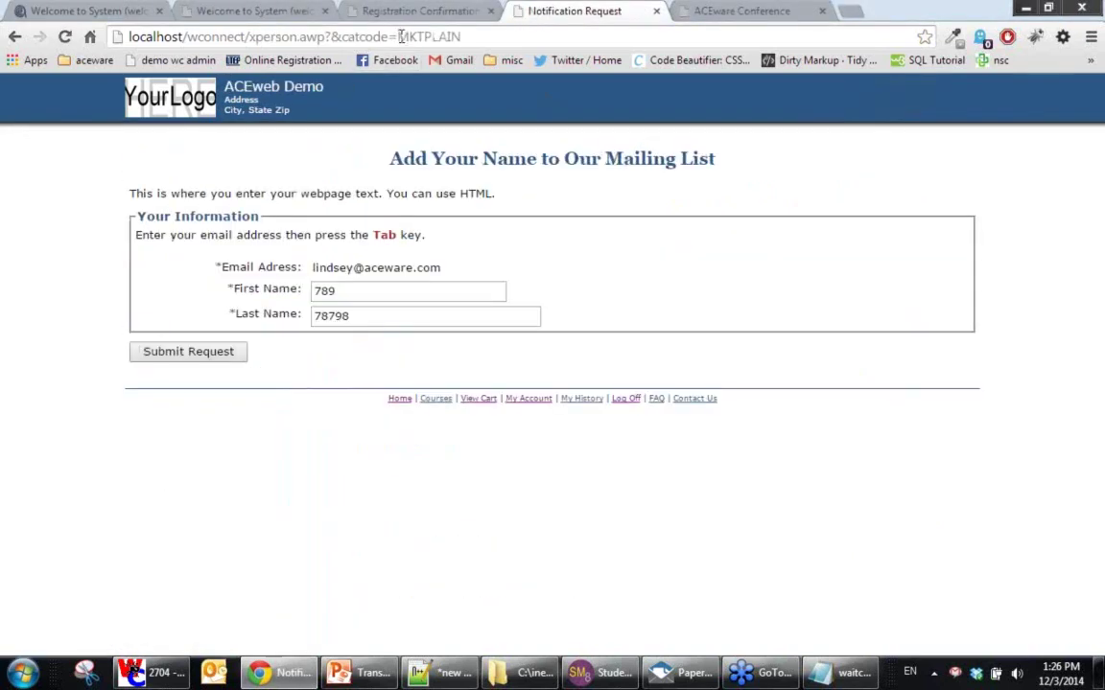
{"action": "left_click_drag", "start_coordinate": [399, 37], "coordinate": [497, 31]}
{"action": "type", "text": "AWNEWS"}
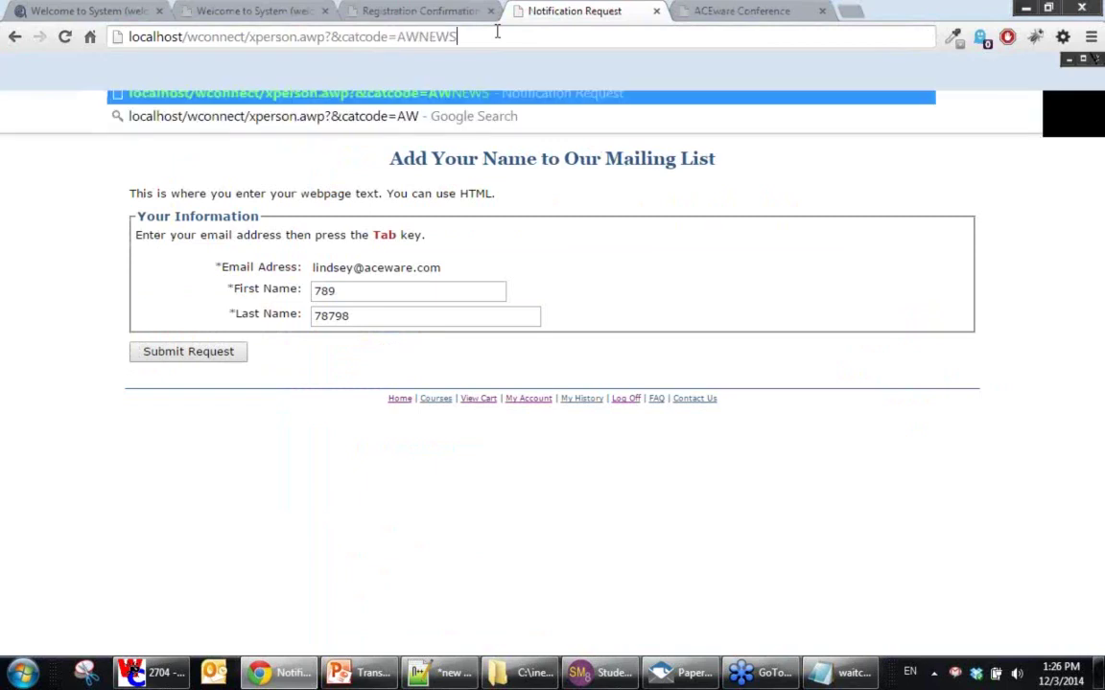
{"action": "key", "text": "Return"}
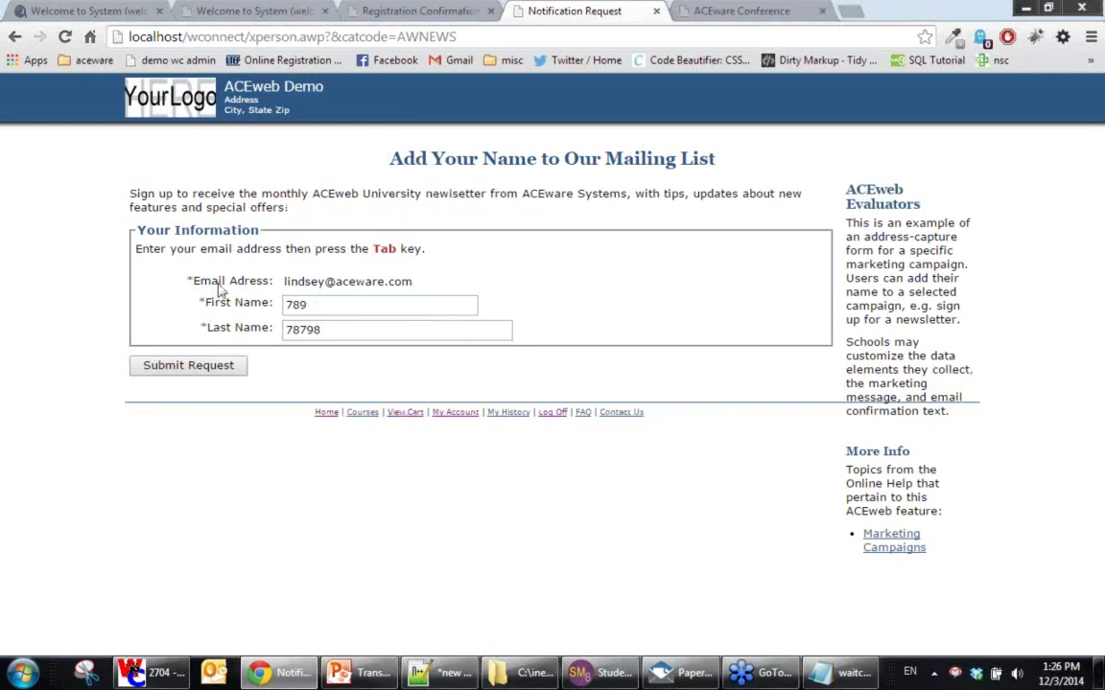
Submit the sign-up for the matching existing person and view the resulting Papercut email.
{"action": "left_click", "coordinate": [237, 375]}
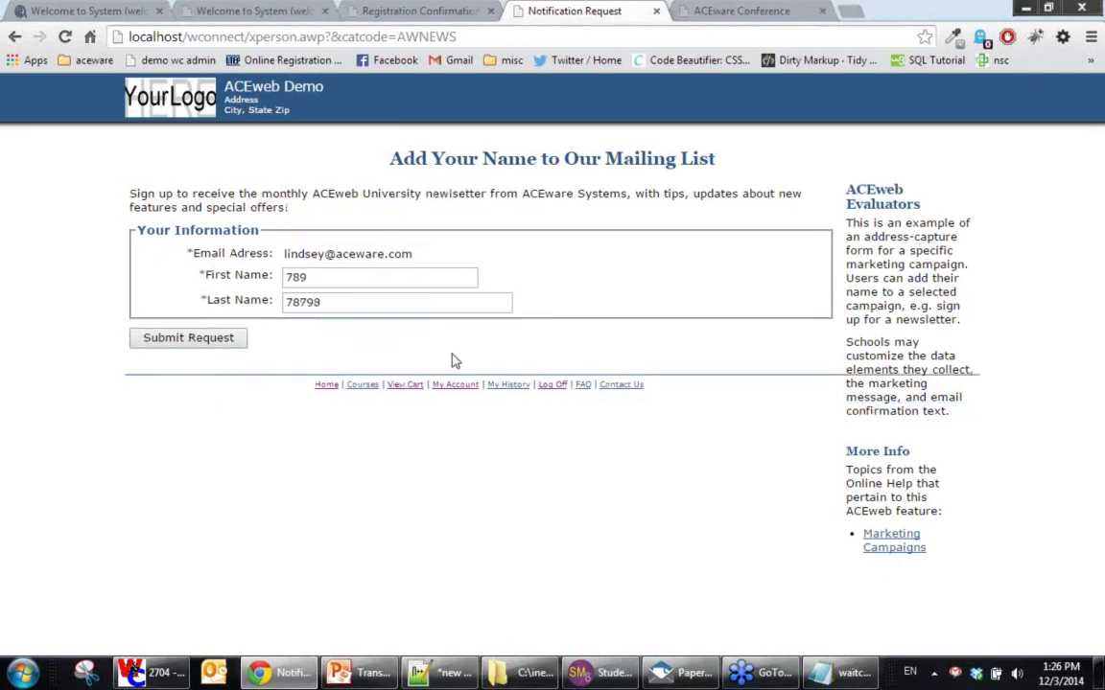
{"action": "left_click", "coordinate": [220, 333]}
{"action": "left_click", "coordinate": [203, 341]}
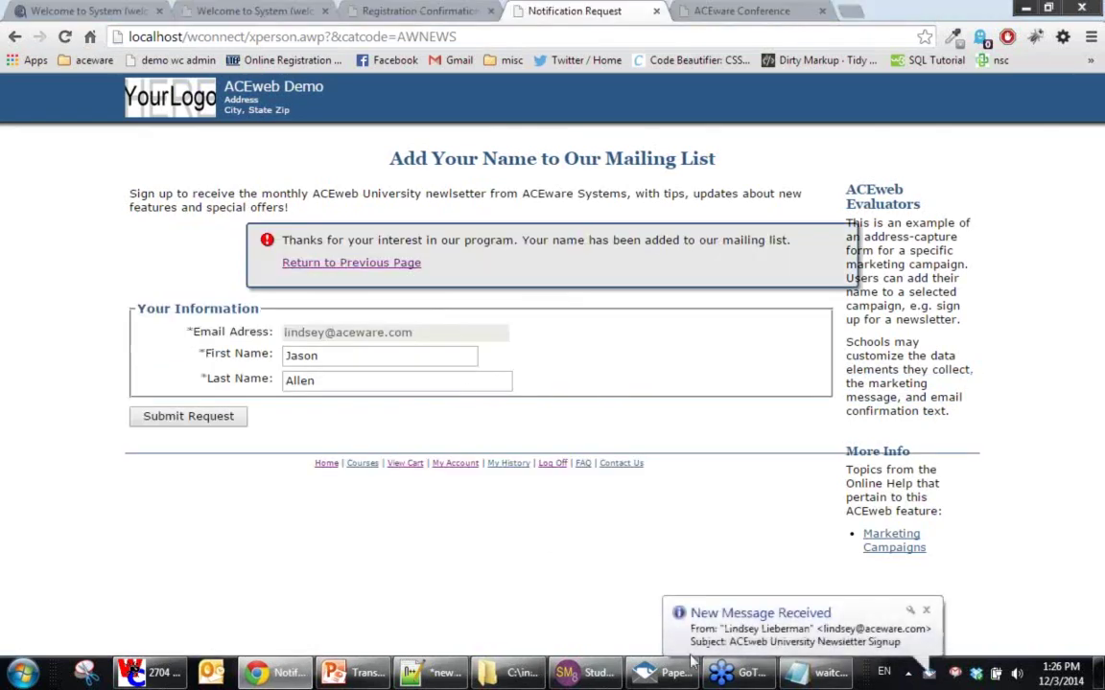
{"action": "left_click", "coordinate": [670, 676]}
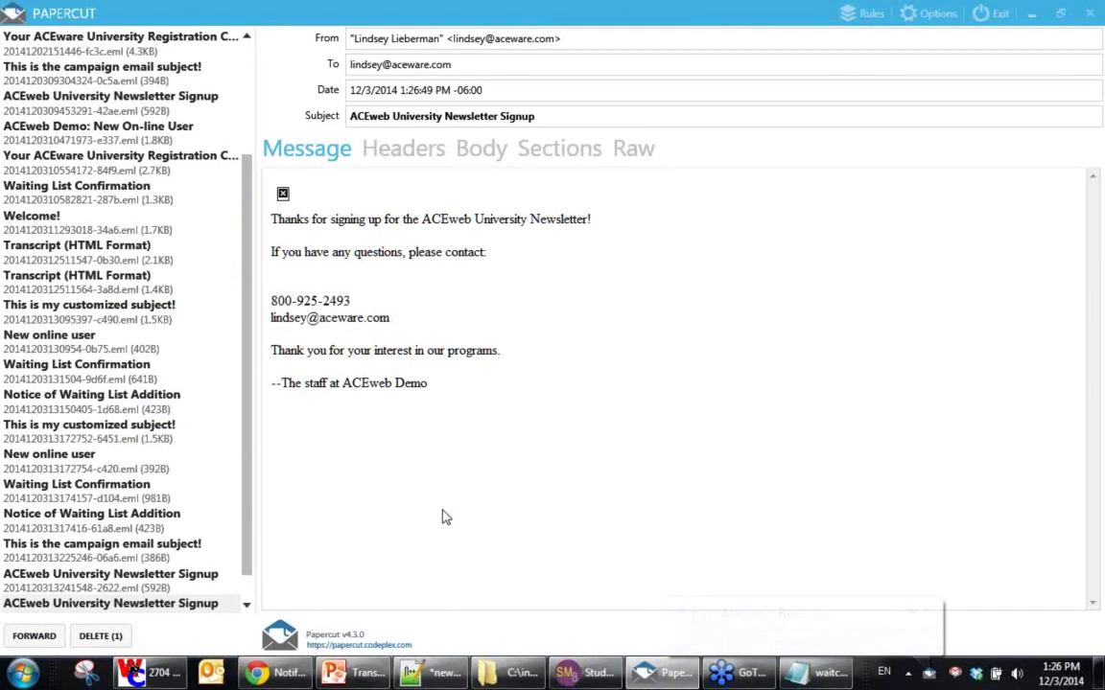
Review the signup email, then close the AWNEWS campaign editor and the waitconfirm.txt notes.
{"action": "scroll", "coordinate": [251, 591], "scroll_direction": "down", "scroll_amount": 1}
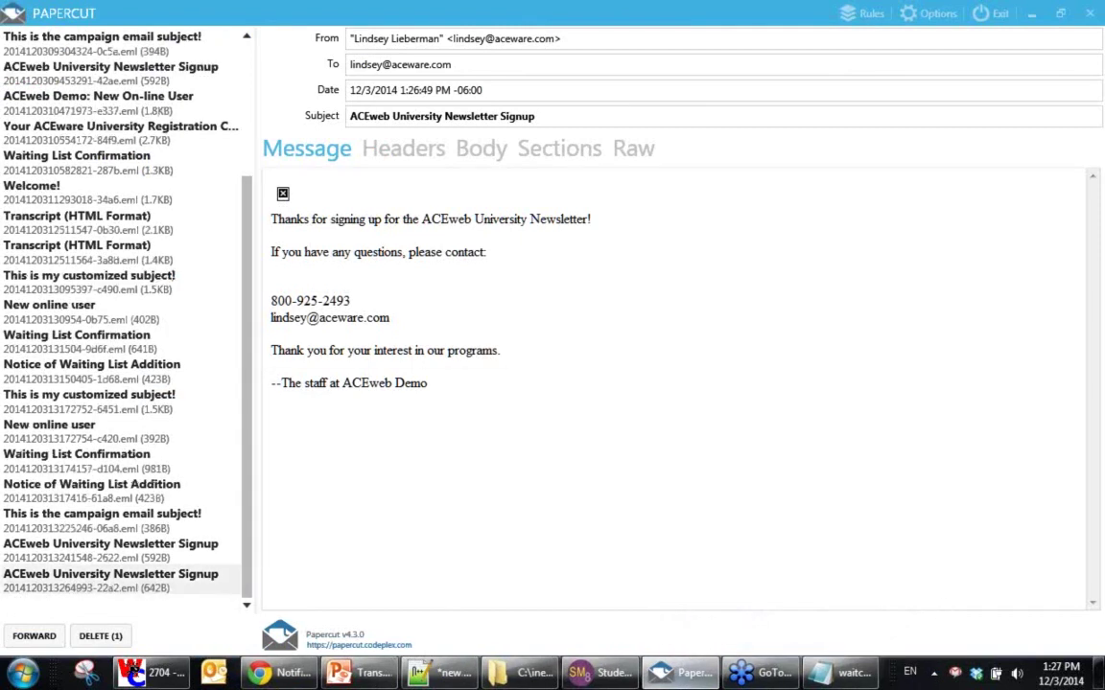
{"action": "left_click", "coordinate": [599, 672]}
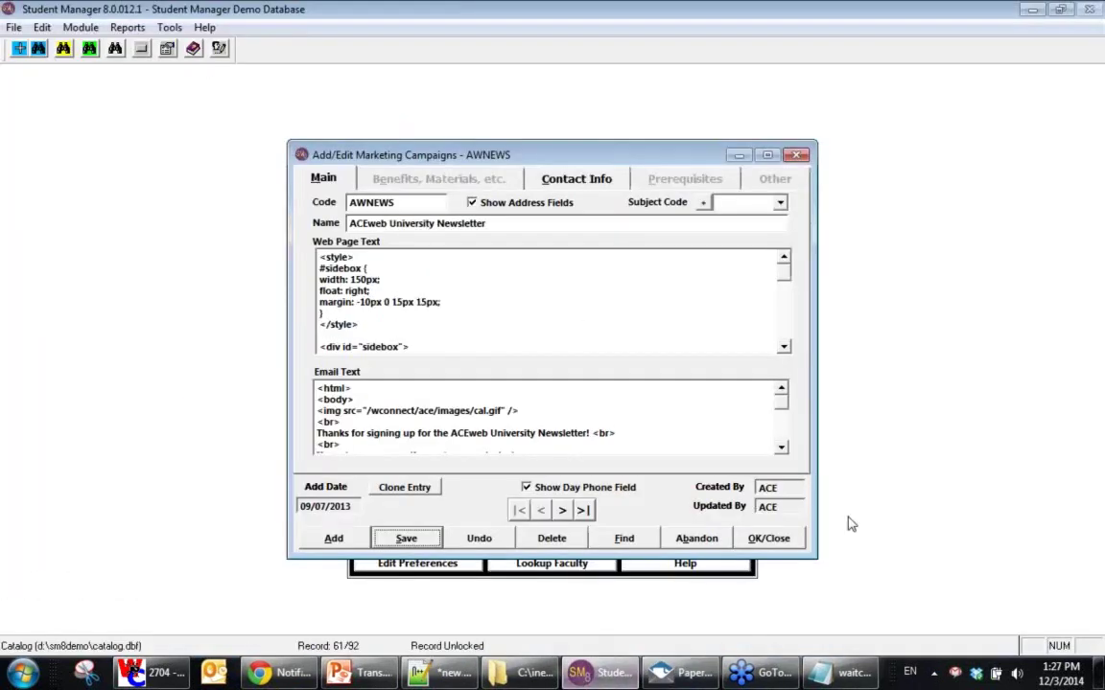
{"action": "left_click", "coordinate": [781, 543]}
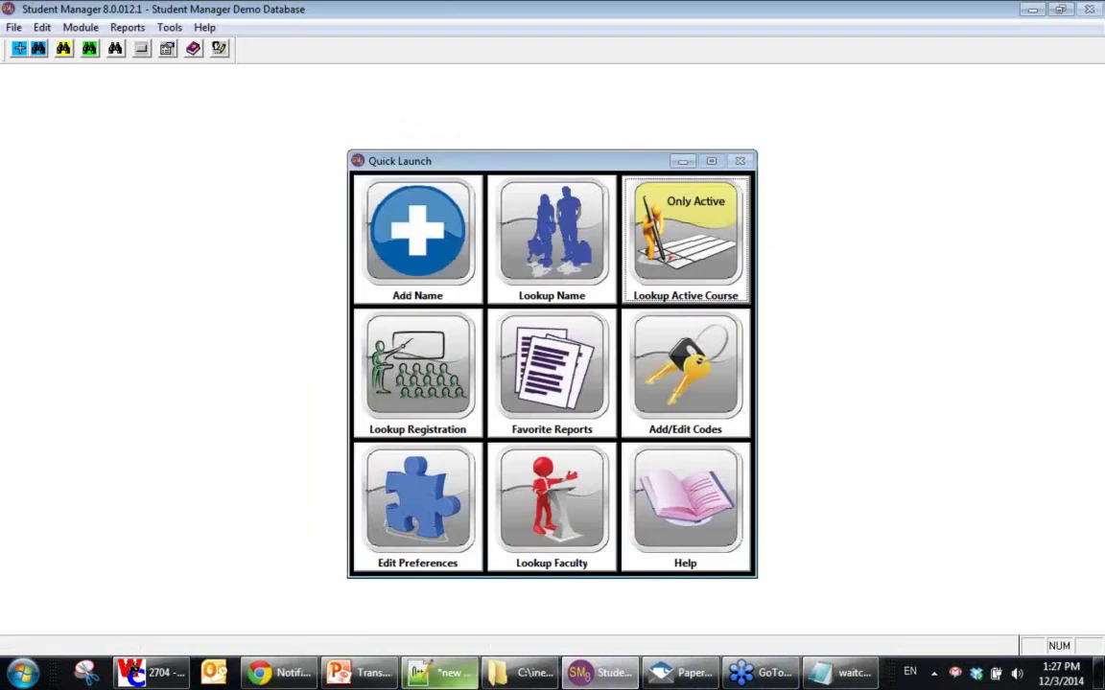
{"action": "mouse_move", "coordinate": [762, 674]}
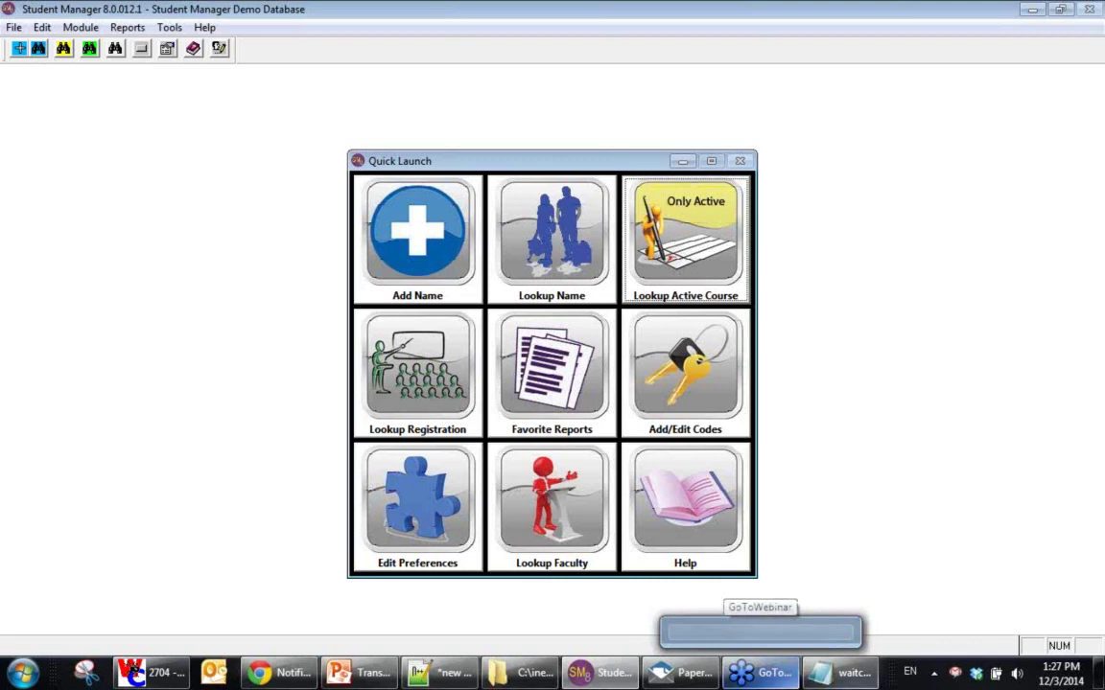
{"action": "left_click", "coordinate": [829, 671]}
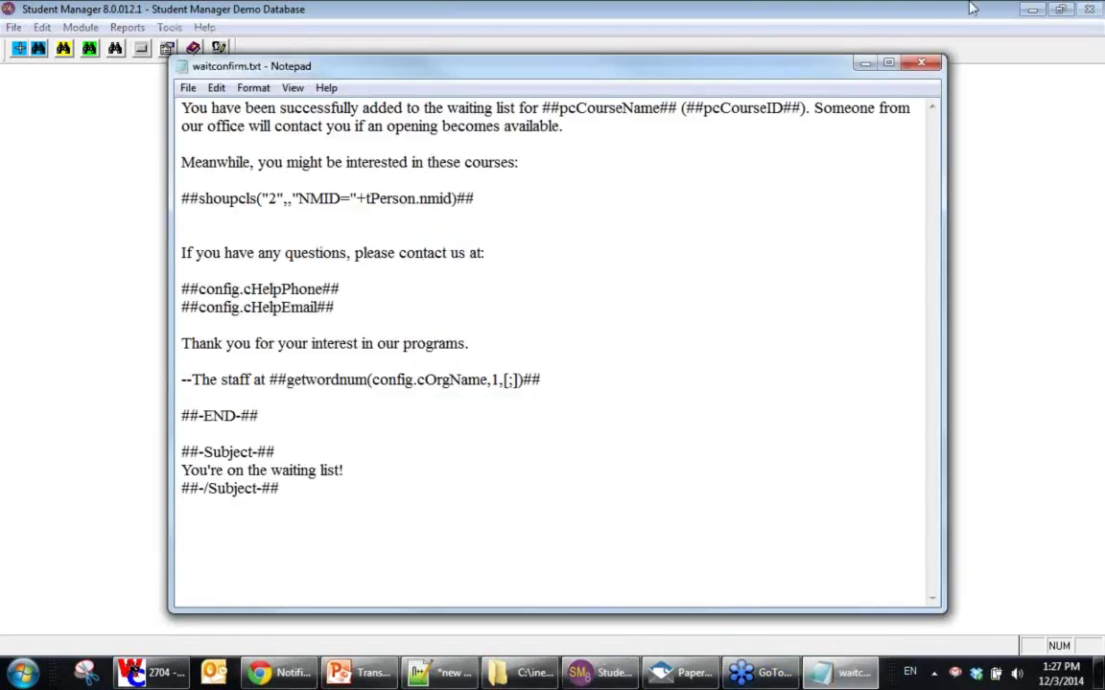
{"action": "left_click", "coordinate": [919, 65]}
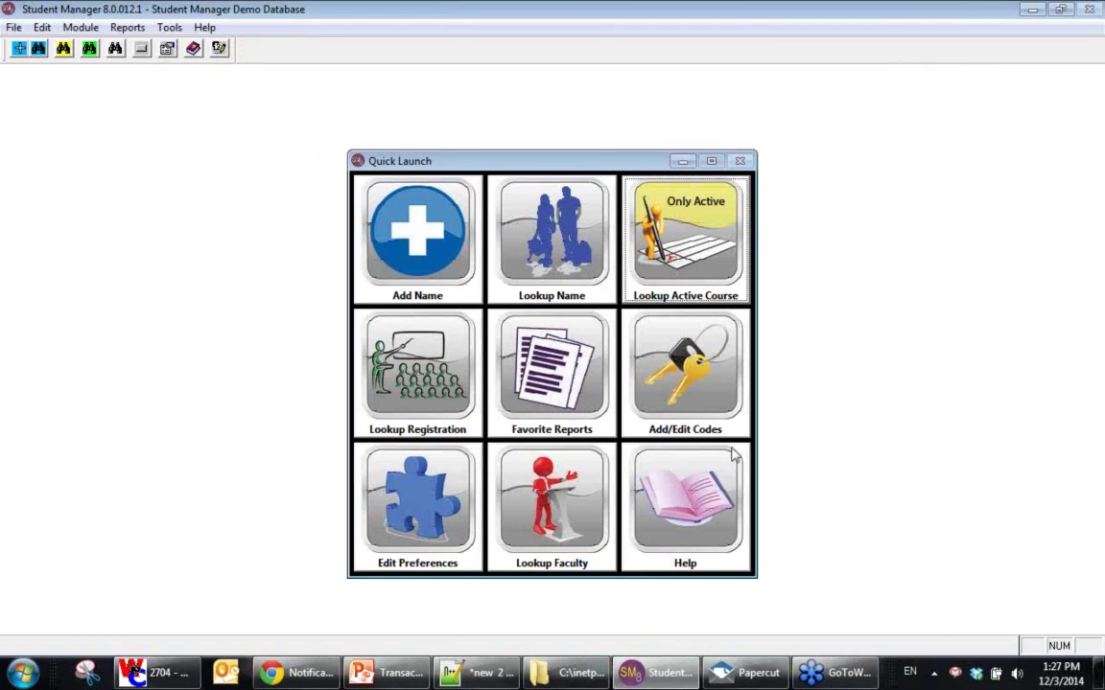
Go up to the WConnect ace folder and select the regconfirm.txt template.
{"action": "left_click", "coordinate": [566, 675]}
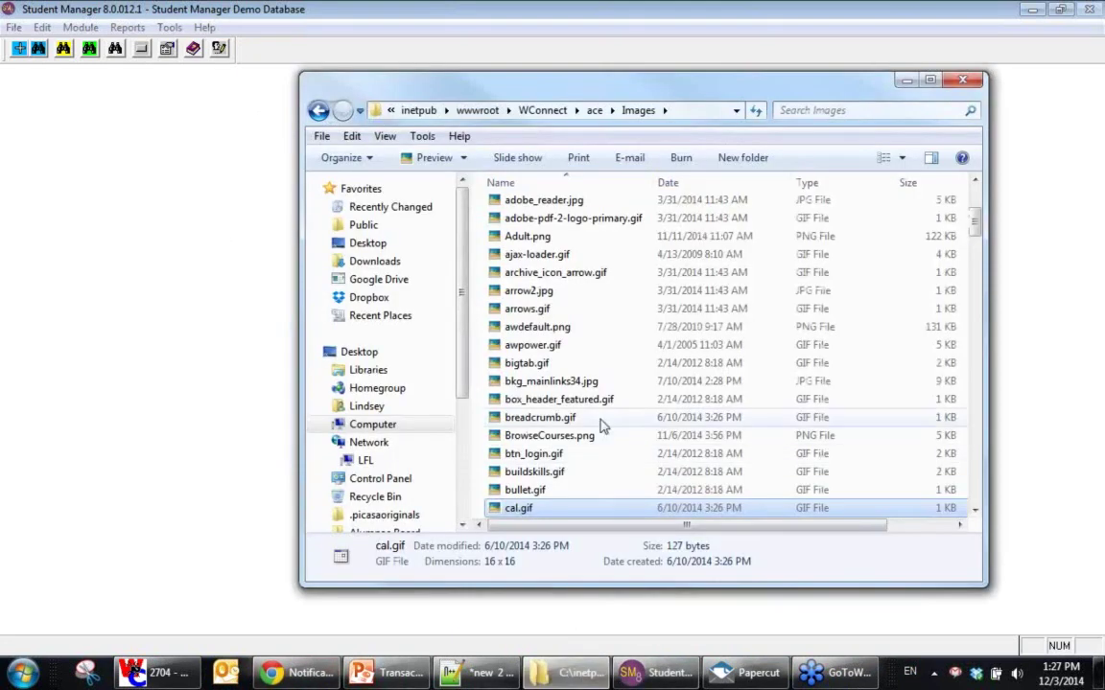
{"action": "left_click", "coordinate": [595, 110]}
{"action": "key", "text": "r"}
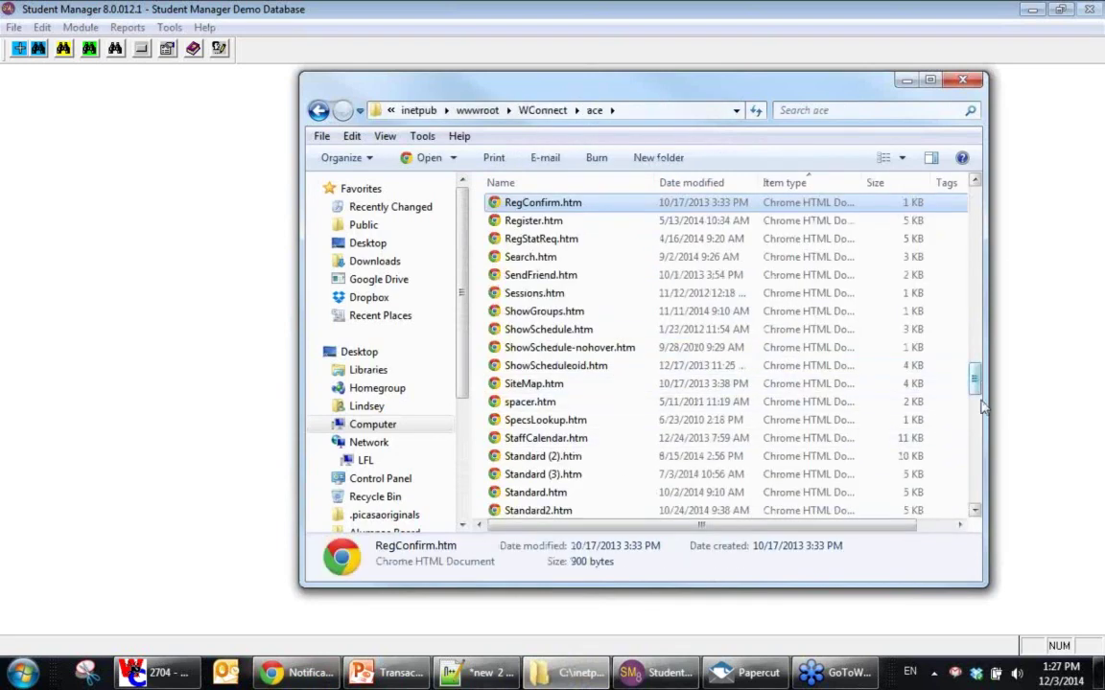
{"action": "scroll", "coordinate": [959, 533], "scroll_direction": "down", "scroll_amount": 10}
{"action": "left_click", "coordinate": [575, 327]}
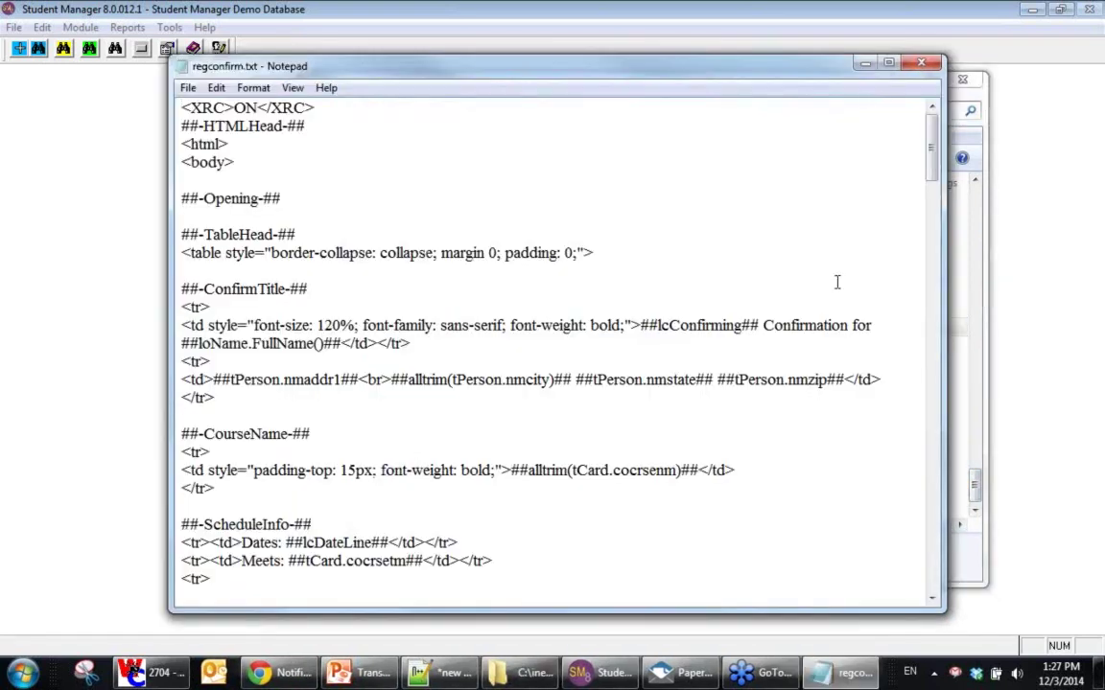
Scroll through regconfirm.txt to look over its location code.
{"action": "scroll", "coordinate": [842, 281], "scroll_direction": "down", "scroll_amount": 1}
{"action": "scroll", "coordinate": [930, 187], "scroll_direction": "down", "scroll_amount": 2}
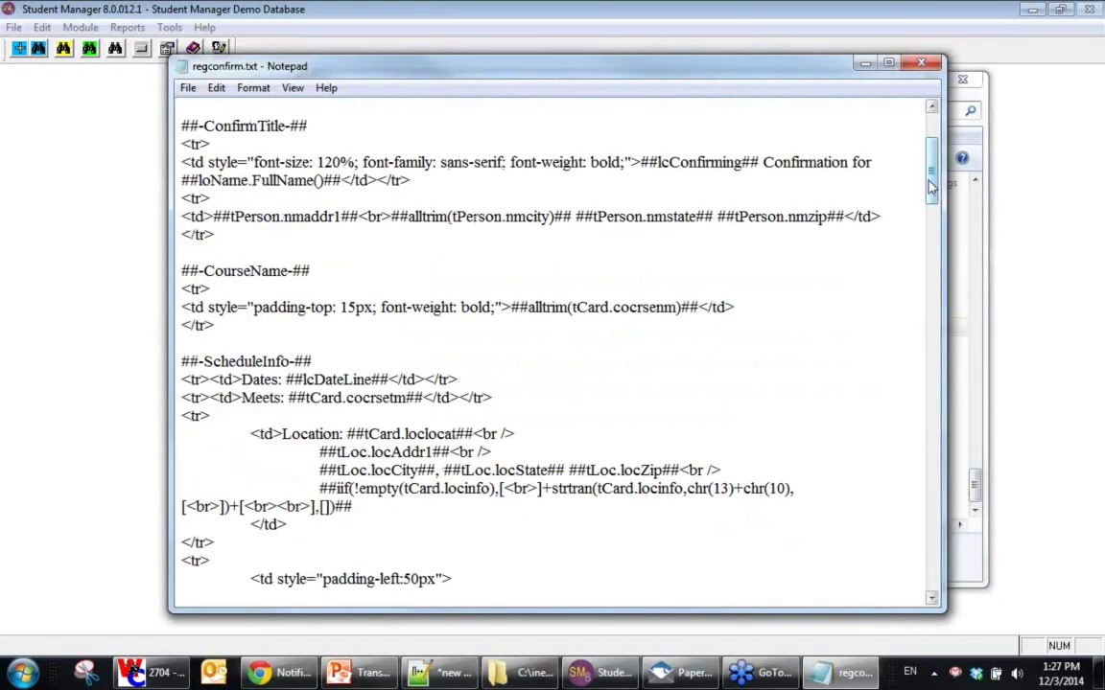
{"action": "left_click_drag", "start_coordinate": [931, 197], "coordinate": [936, 235]}
{"action": "scroll", "coordinate": [937, 235], "scroll_direction": "down", "scroll_amount": 1}
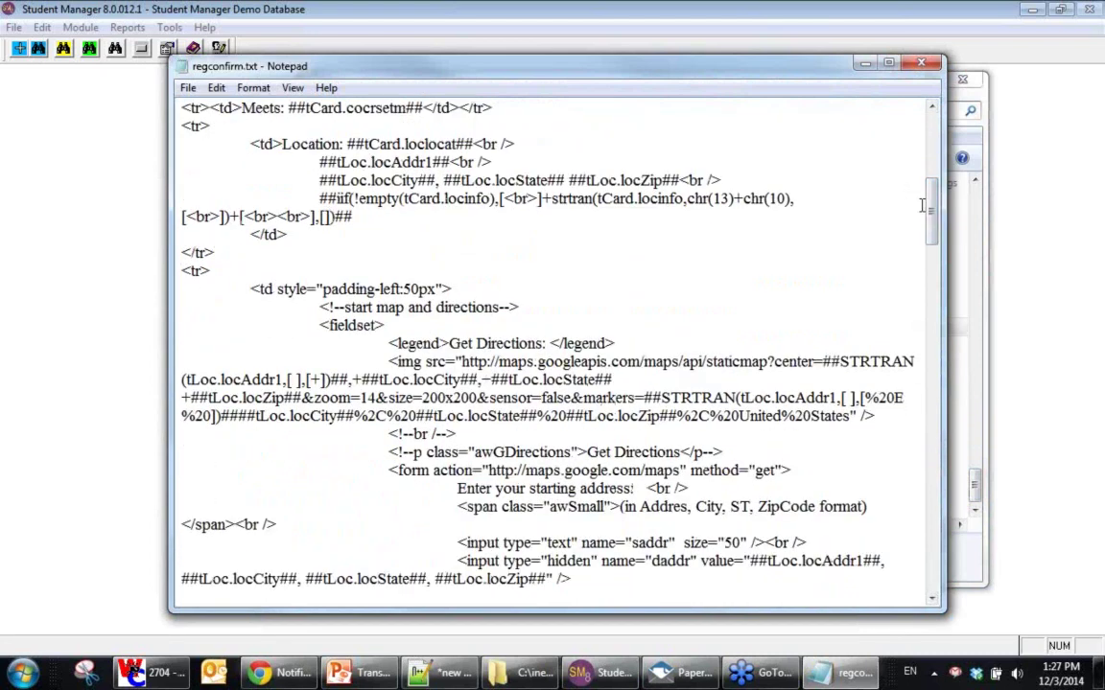
{"action": "mouse_move", "coordinate": [935, 215]}
{"action": "left_mouse_down"}
{"action": "mouse_move", "coordinate": [937, 307]}
{"action": "mouse_move", "coordinate": [942, 215]}
{"action": "left_mouse_up"}
{"action": "scroll", "coordinate": [942, 215], "scroll_direction": "up", "scroll_amount": 5}
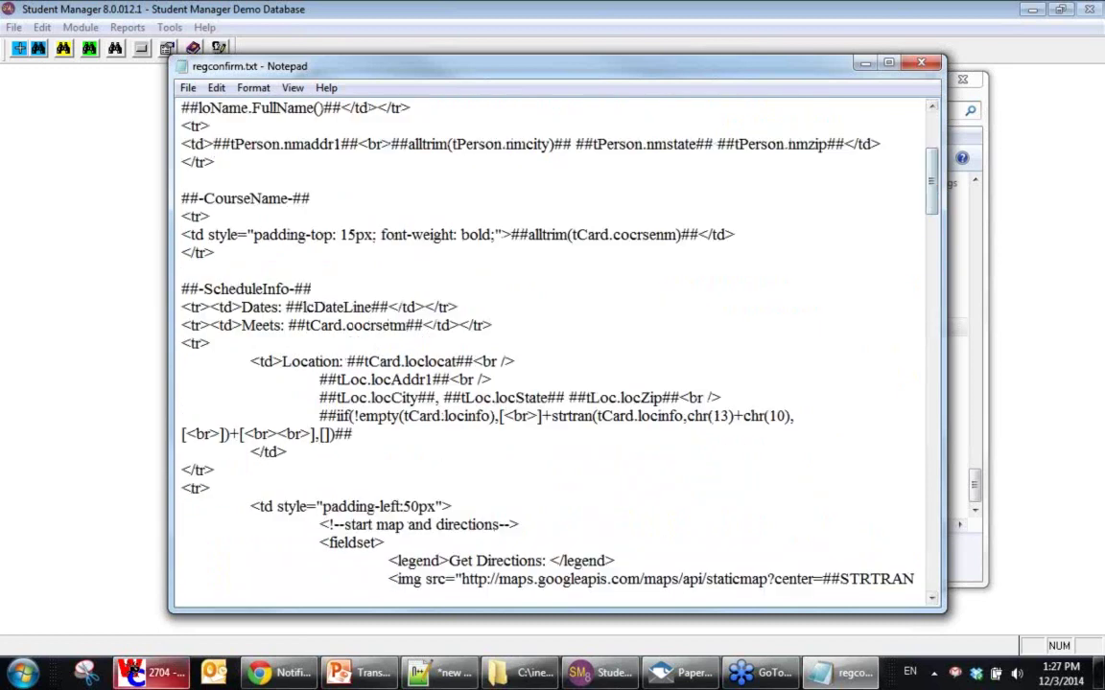
{"action": "left_click", "coordinate": [278, 673]}
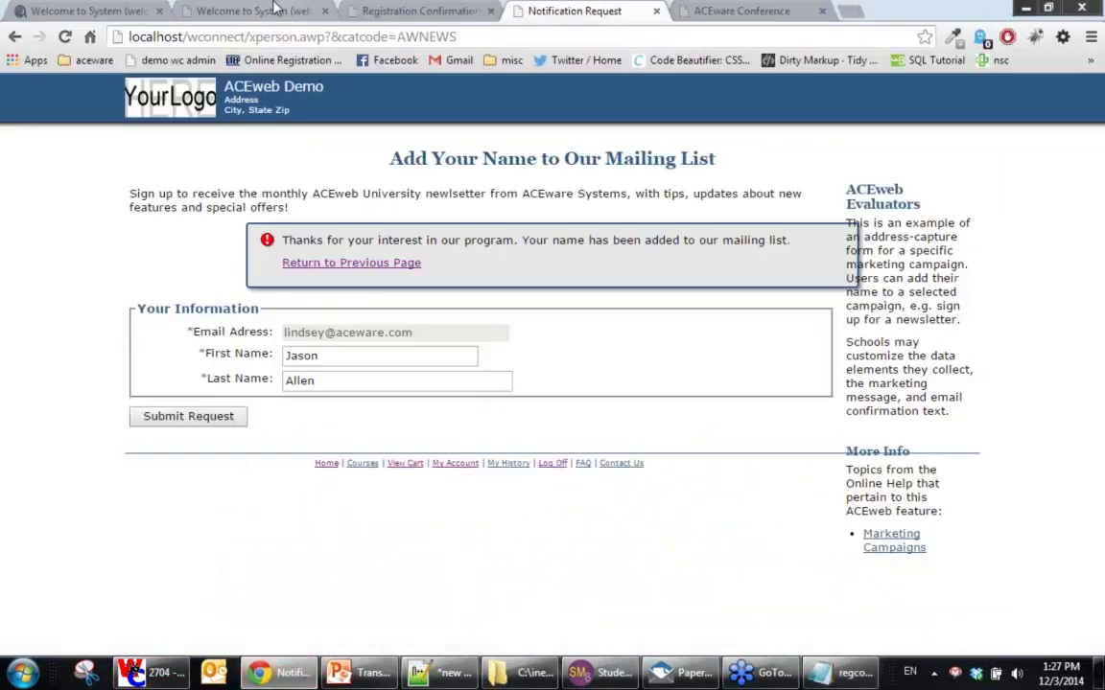
Show the Registration Confirmation help page and highlight its tag rows from HTMLHead to CourseNotes.
{"action": "left_click", "coordinate": [383, 10]}
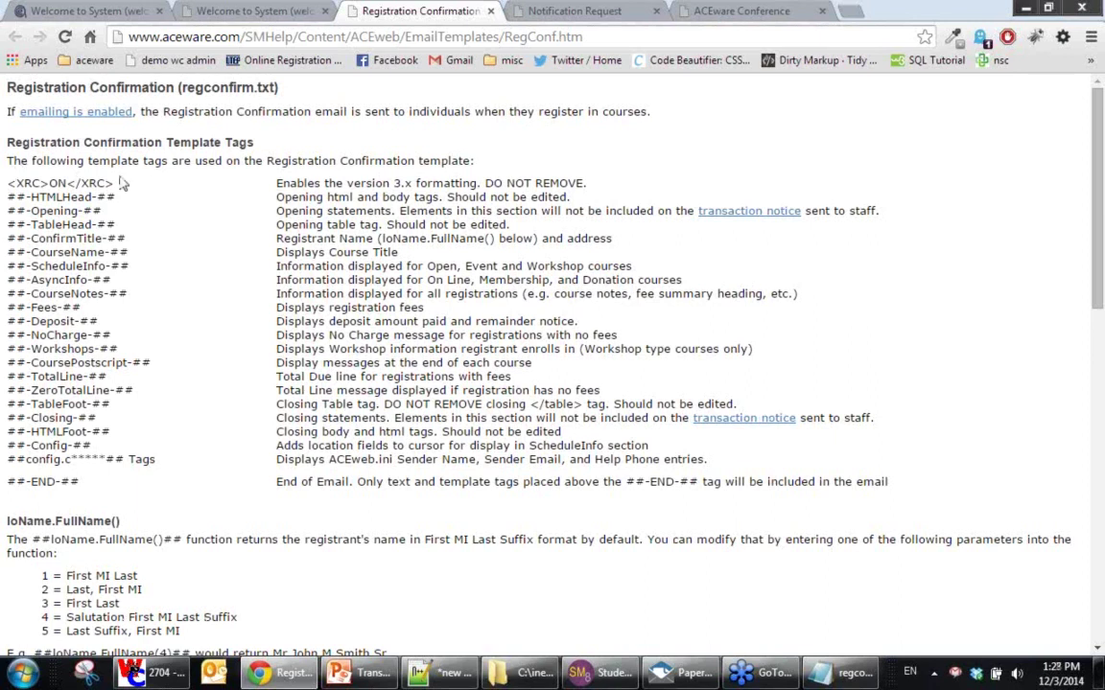
{"action": "left_click_drag", "start_coordinate": [85, 197], "coordinate": [129, 288]}
{"action": "left_click", "coordinate": [137, 327]}
Select regconfirm.txt's block from <td style="padding-left:50px"> to <!--end map and directions-->.
{"action": "left_click", "coordinate": [816, 675]}
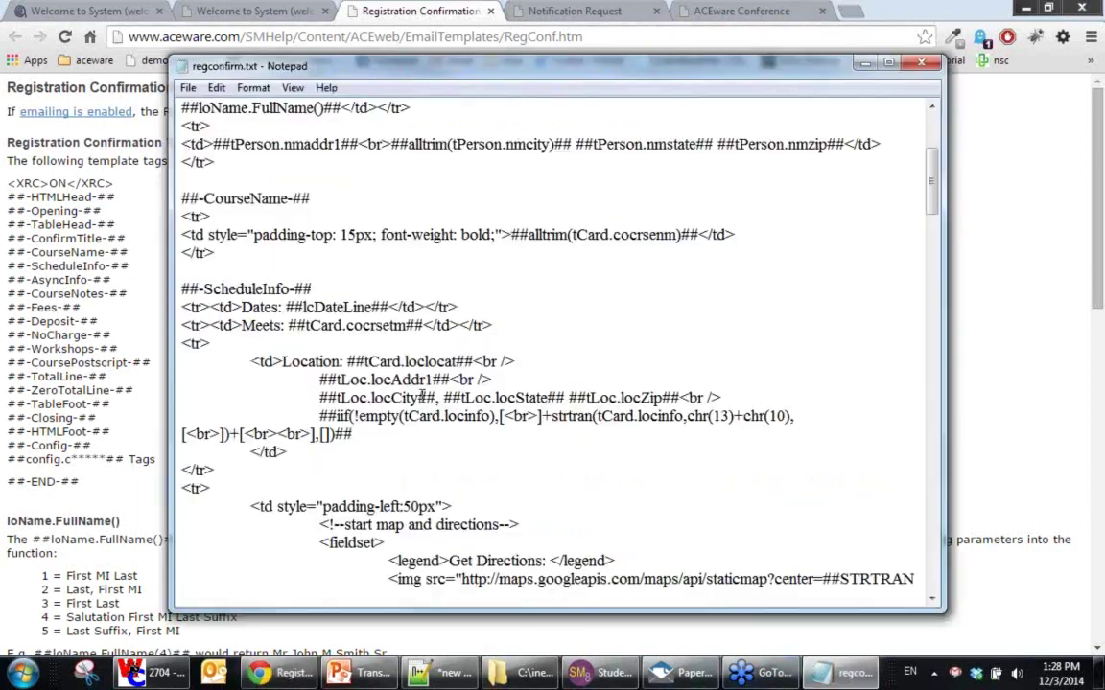
{"action": "left_click_drag", "start_coordinate": [931, 180], "coordinate": [938, 501]}
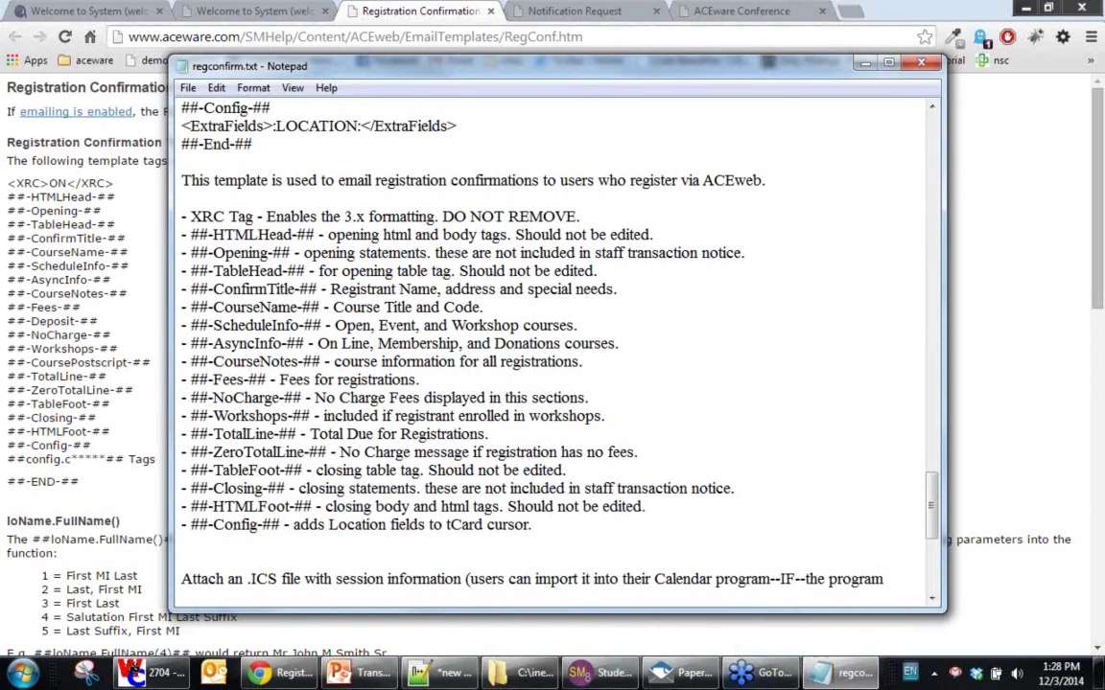
{"action": "mouse_move", "coordinate": [839, 674]}
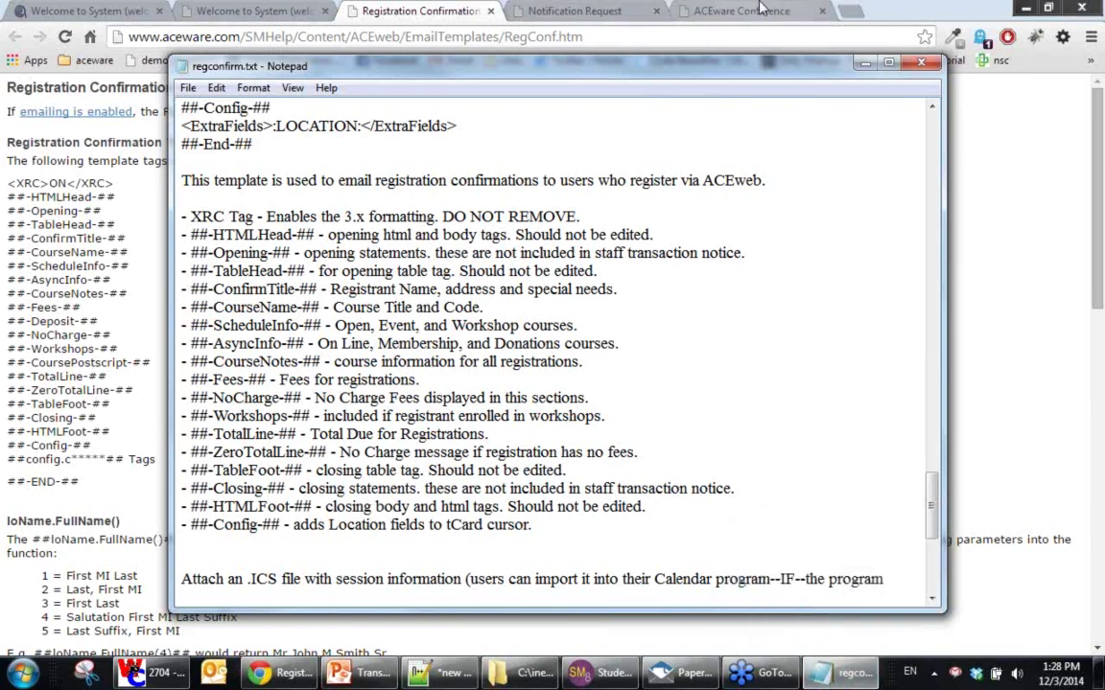
{"action": "left_click_drag", "start_coordinate": [930, 505], "coordinate": [930, 251]}
{"action": "left_click_drag", "start_coordinate": [572, 446], "coordinate": [133, 217]}
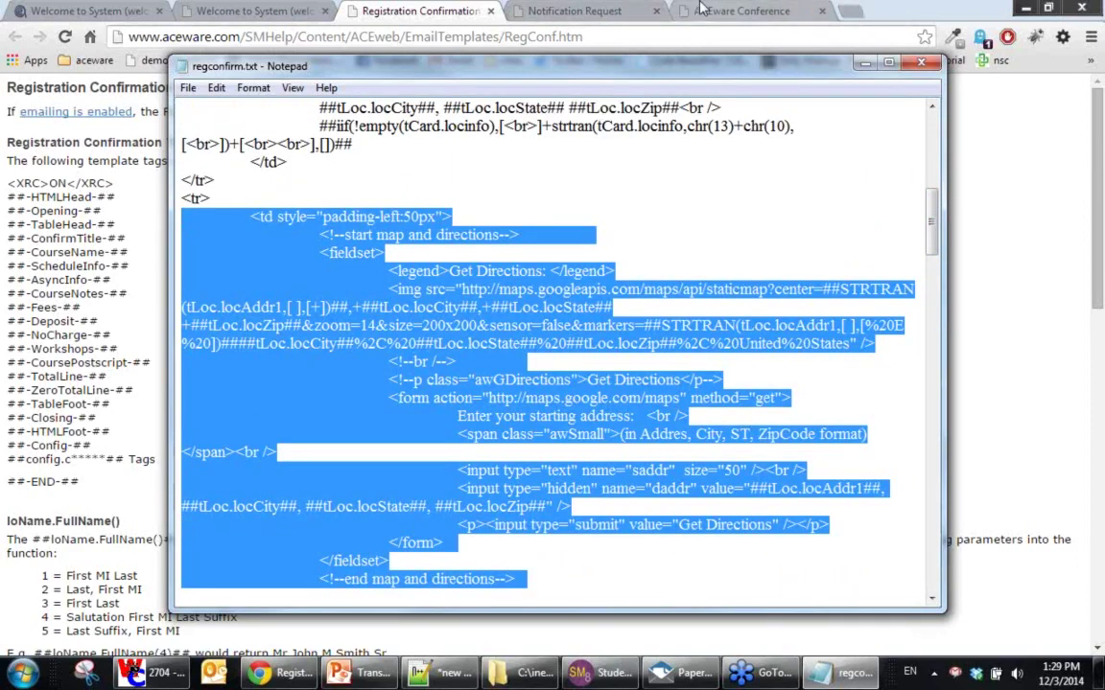
Browse the ACEware Conference site's course schedule by location, opening ACEware Headquarters.
{"action": "left_click", "coordinate": [770, 7]}
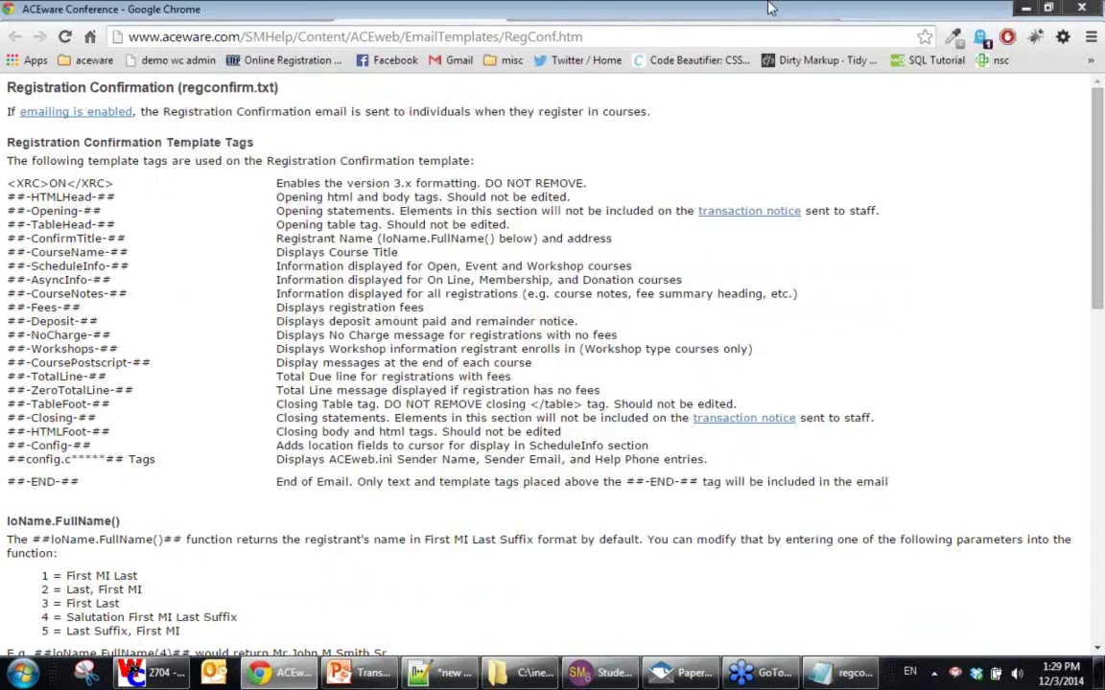
{"action": "left_click", "coordinate": [287, 315]}
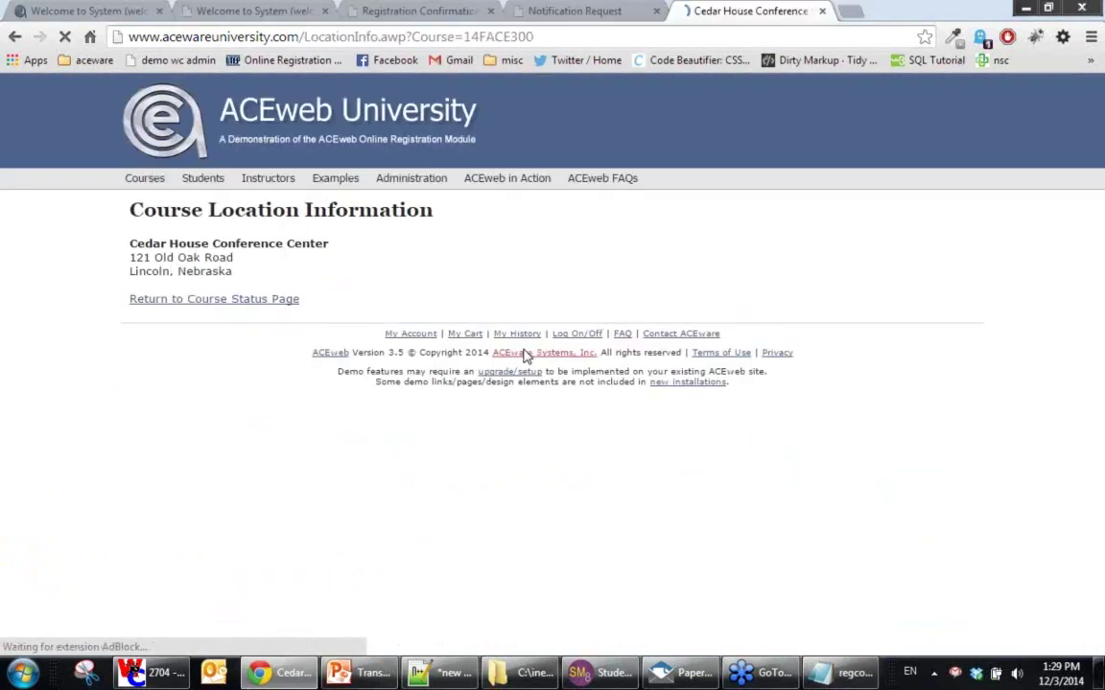
{"action": "mouse_move", "coordinate": [203, 181]}
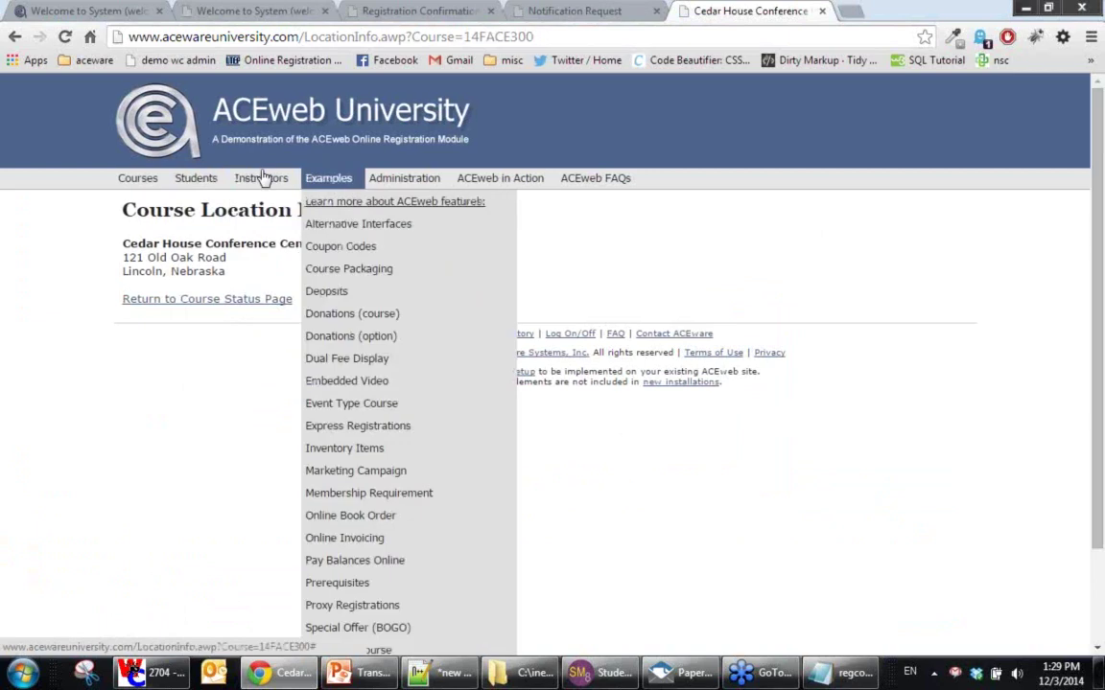
{"action": "mouse_move", "coordinate": [329, 182]}
{"action": "scroll", "coordinate": [386, 387], "scroll_direction": "down", "scroll_amount": 1}
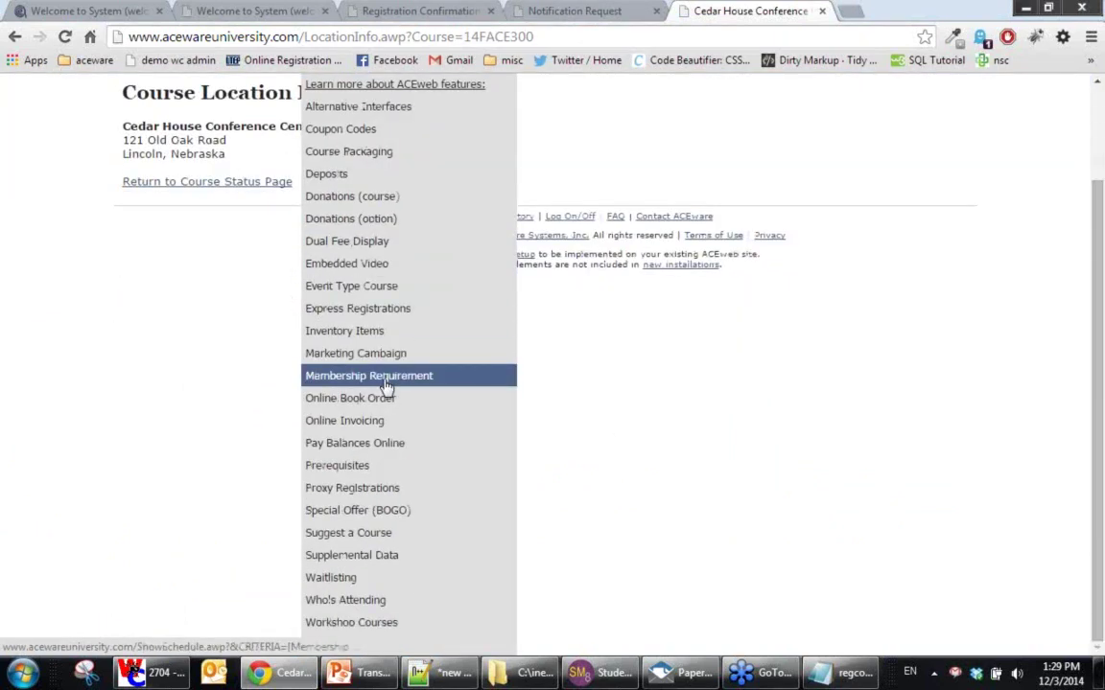
{"action": "scroll", "coordinate": [386, 386], "scroll_direction": "up", "scroll_amount": 4}
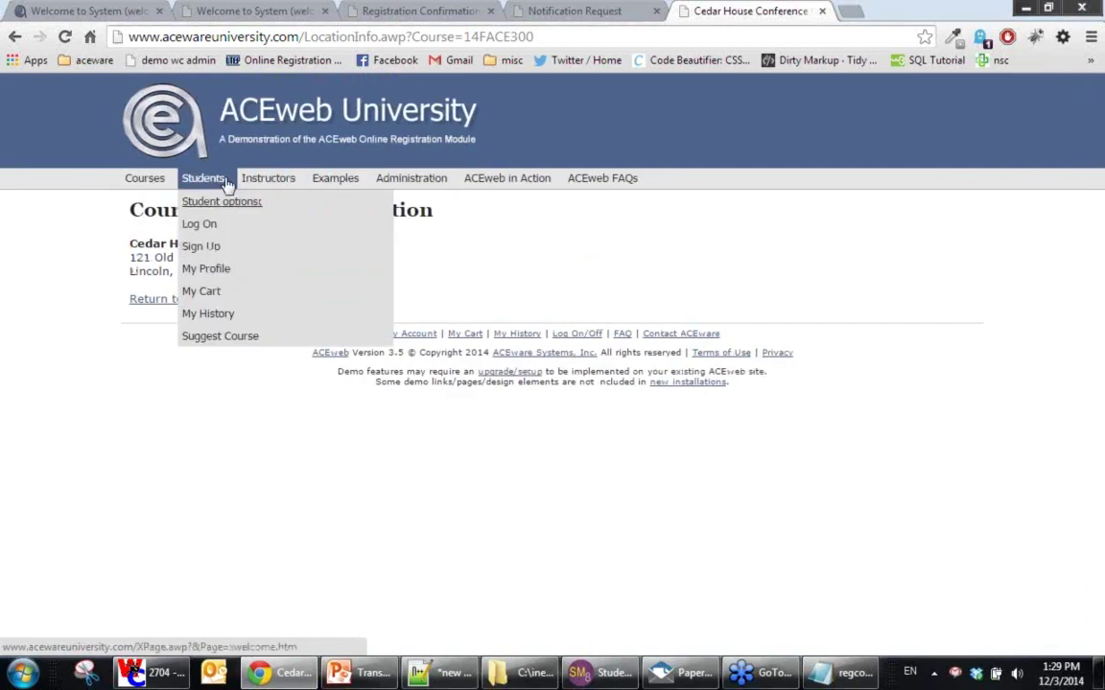
{"action": "mouse_move", "coordinate": [139, 187]}
{"action": "left_click", "coordinate": [152, 294]}
{"action": "left_click", "coordinate": [182, 274]}
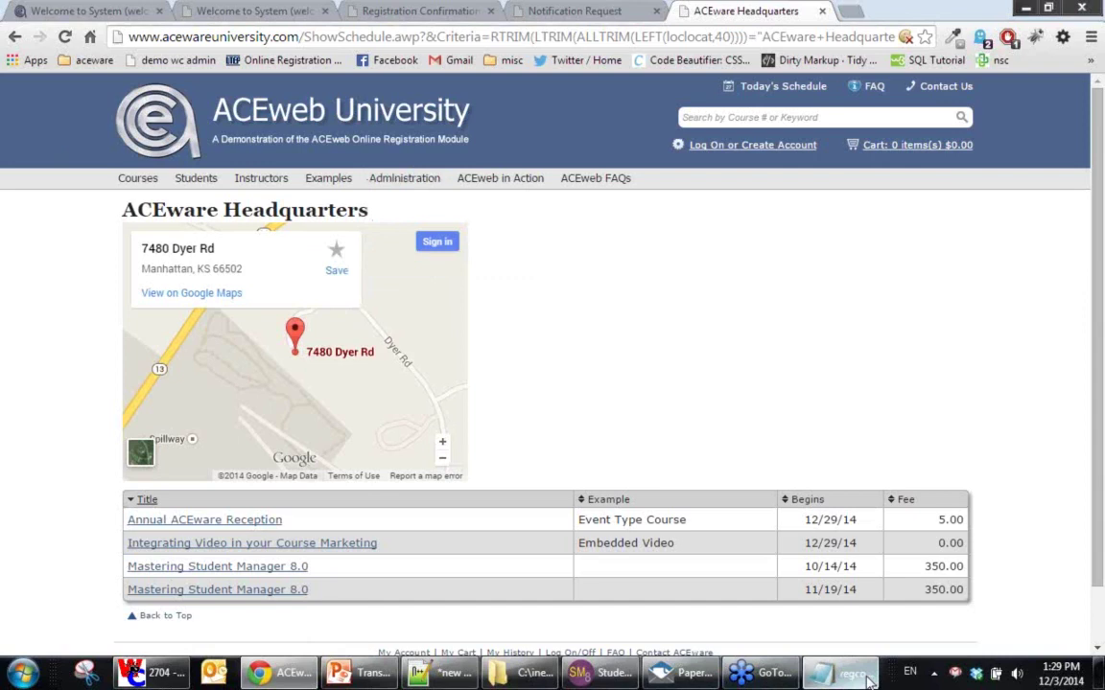
Review the regconfirm.txt template, then open the local ACEweb demo site's Complete Listing.
{"action": "left_click", "coordinate": [836, 673]}
{"action": "left_click", "coordinate": [356, 280]}
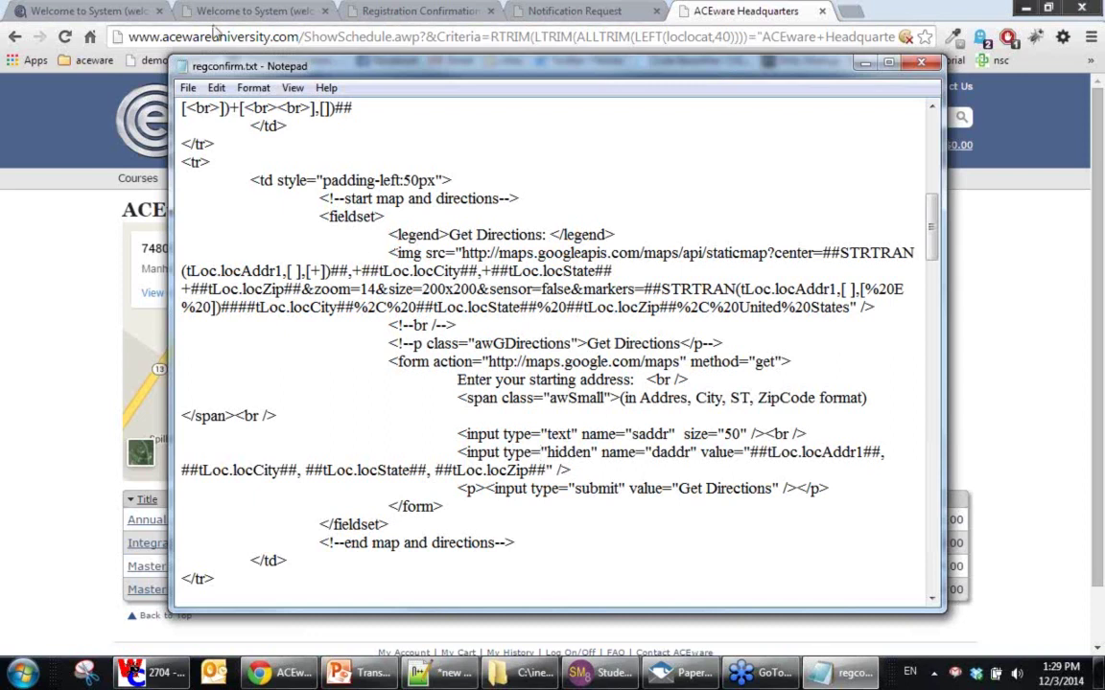
{"action": "left_click", "coordinate": [571, 10]}
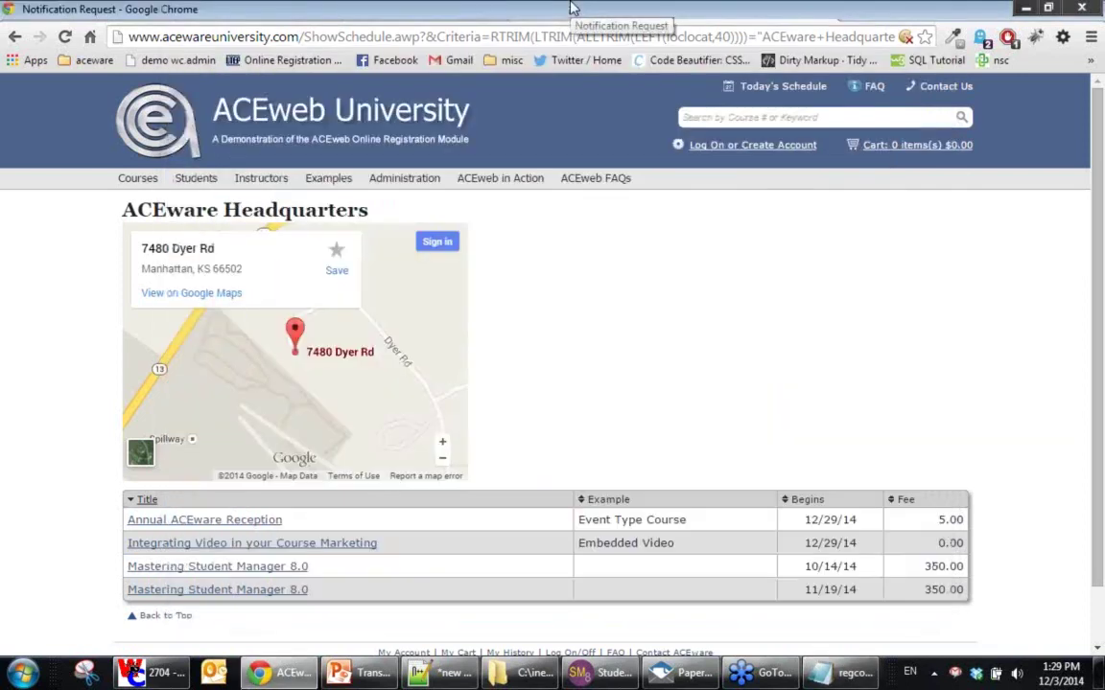
{"action": "left_click", "coordinate": [167, 102]}
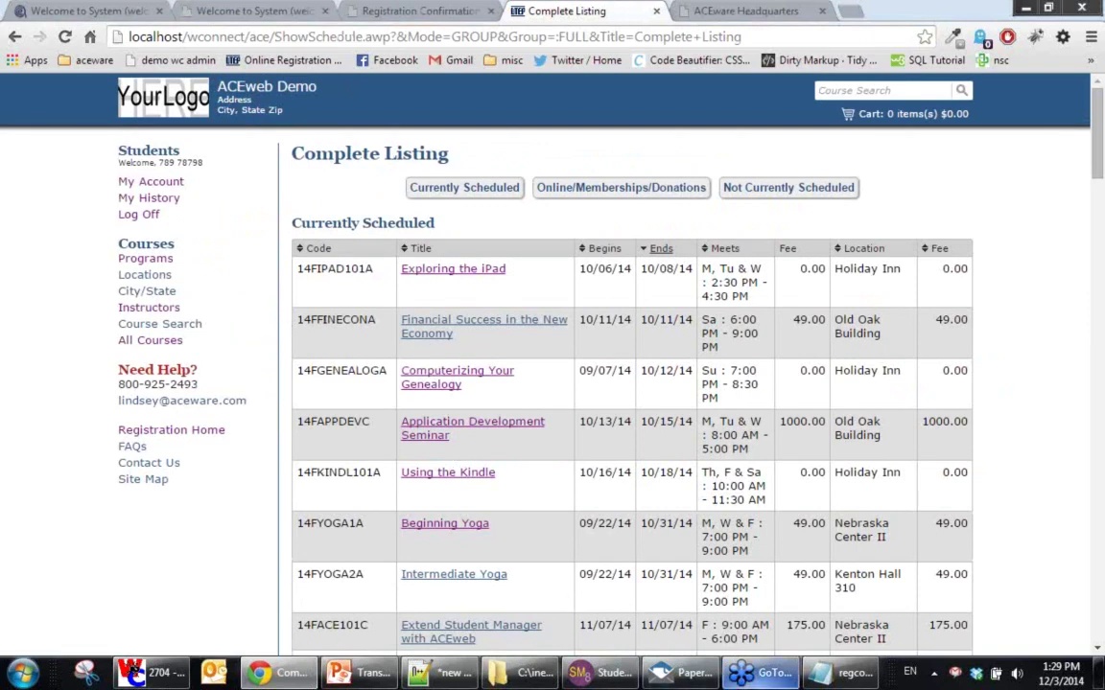
Open Using the Kindle and its Holiday Inn location page, checking the map and street address.
{"action": "mouse_move", "coordinate": [599, 672]}
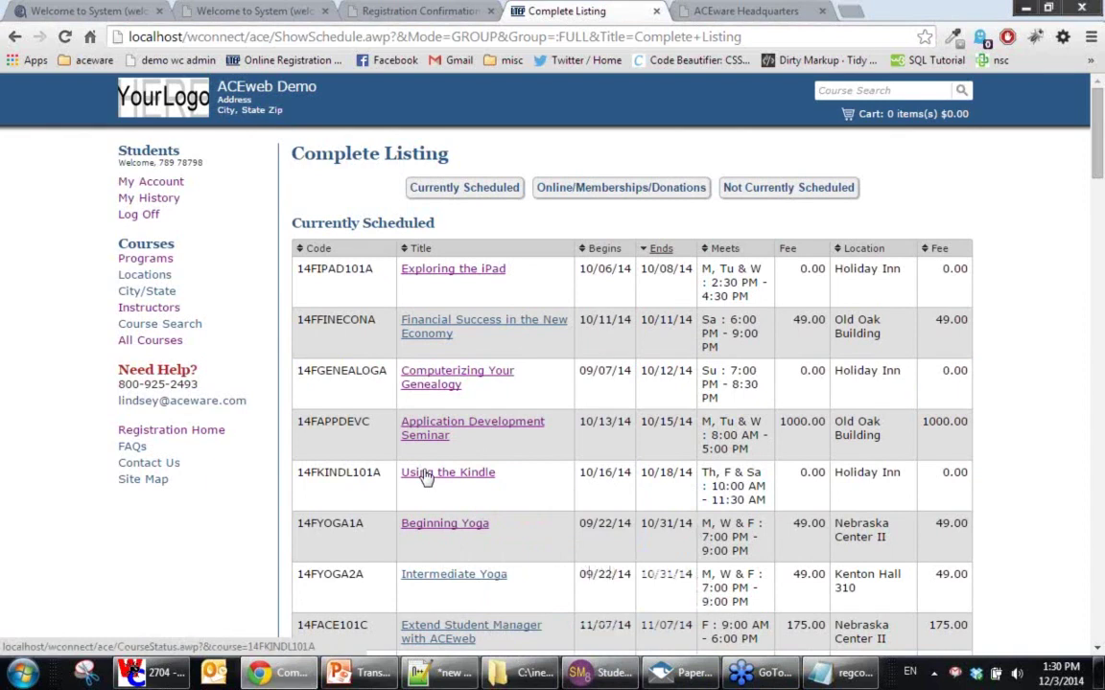
{"action": "left_click", "coordinate": [470, 475]}
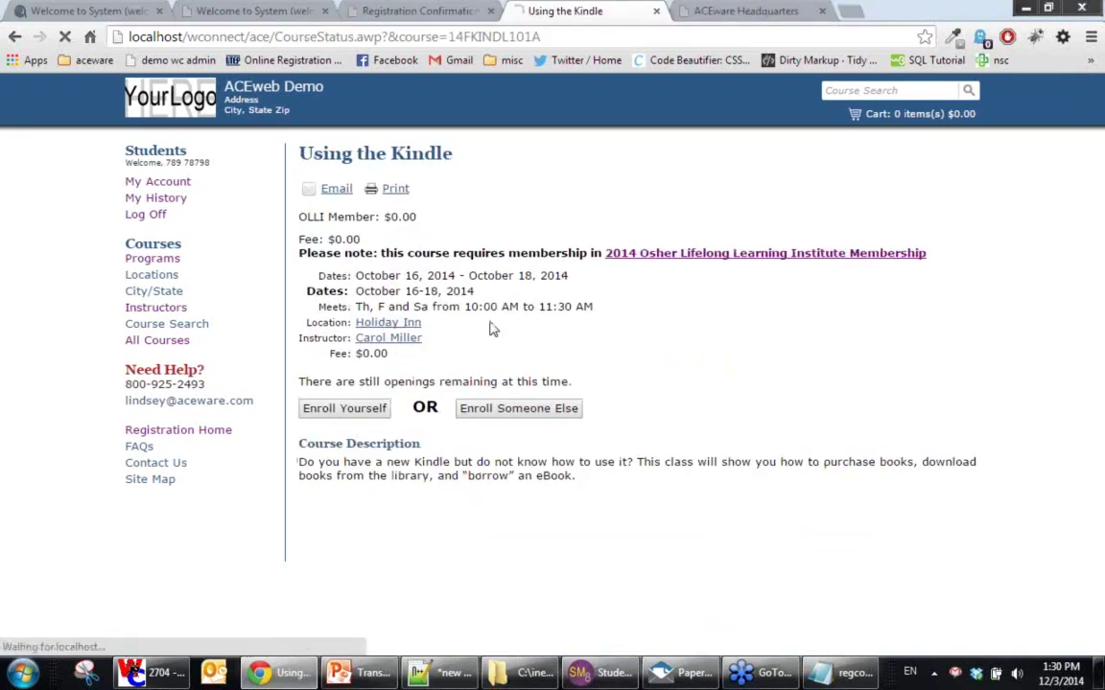
{"action": "left_click", "coordinate": [389, 322]}
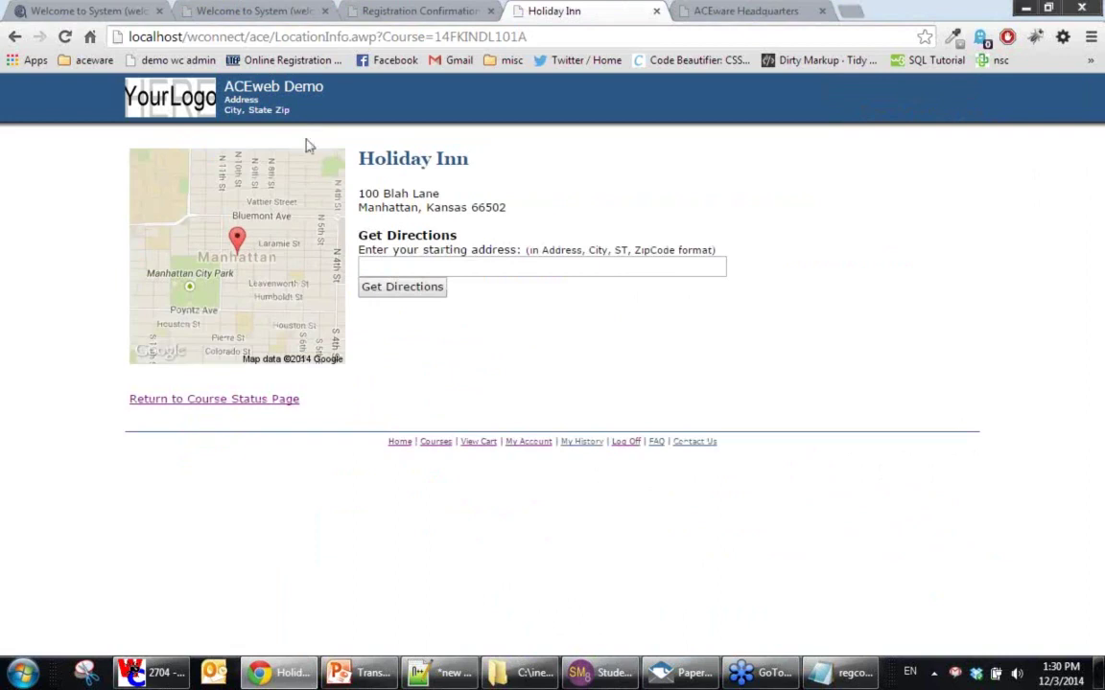
{"action": "left_click_drag", "start_coordinate": [384, 193], "coordinate": [439, 195]}
{"action": "left_click", "coordinate": [400, 190]}
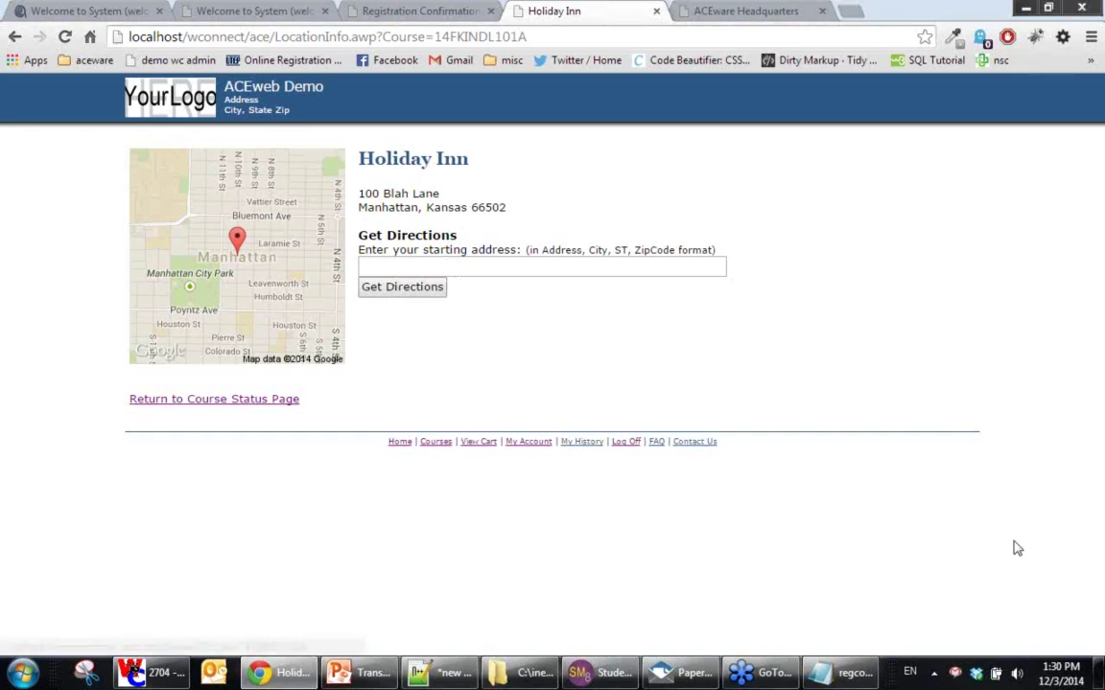
{"action": "left_click", "coordinate": [606, 673]}
Find ACEware Headquarters and show its address on Additional Info: 7480 Dyer Road, Manhattan, Kansas 66502.
{"action": "left_click", "coordinate": [81, 27]}
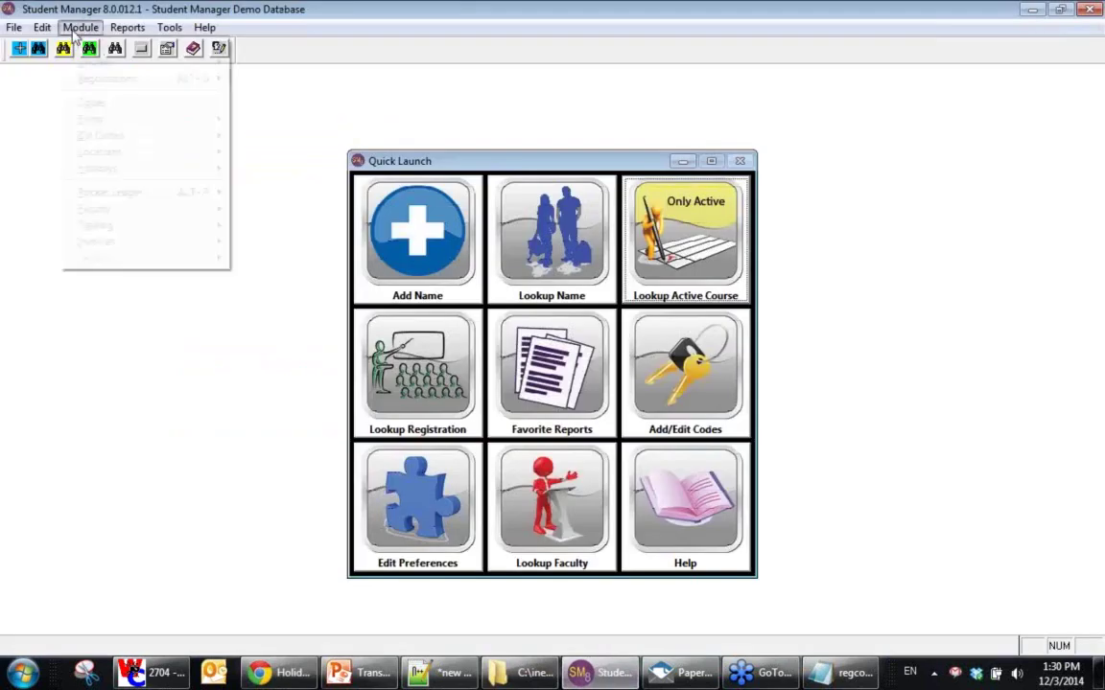
{"action": "mouse_move", "coordinate": [163, 151]}
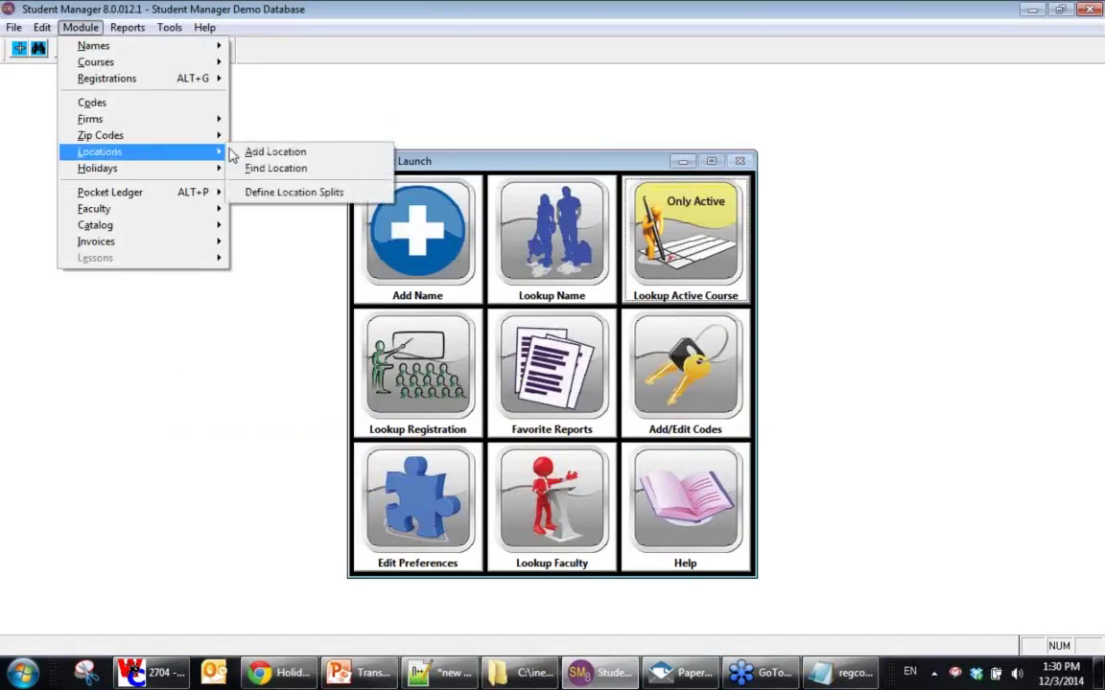
{"action": "left_click", "coordinate": [295, 170]}
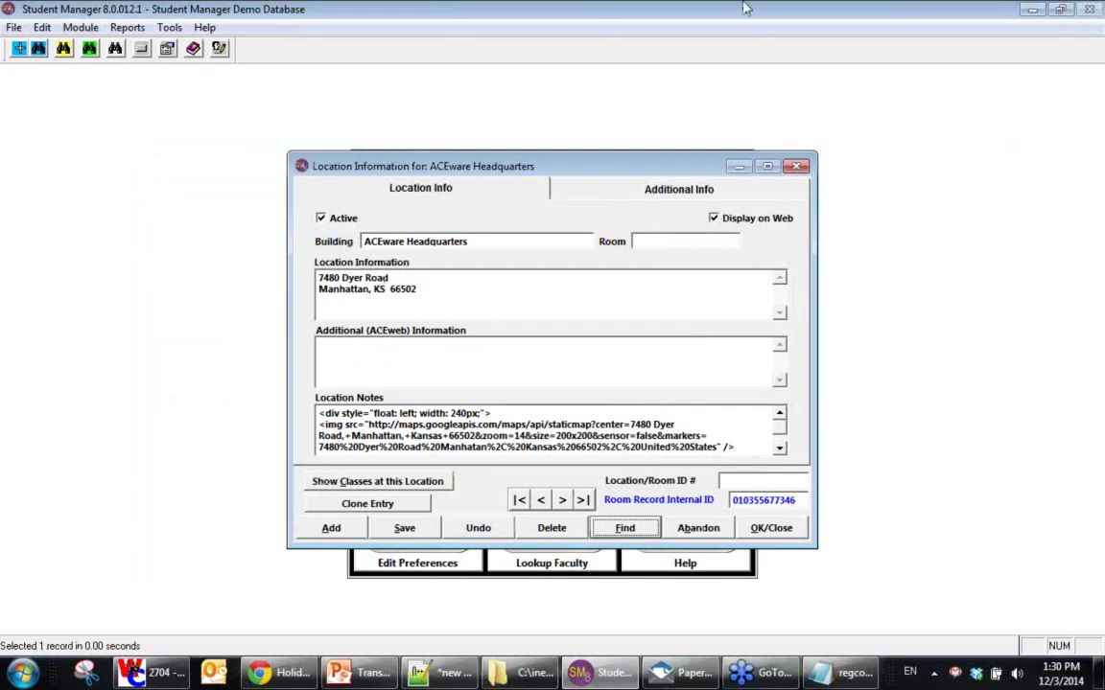
{"action": "left_click", "coordinate": [659, 198]}
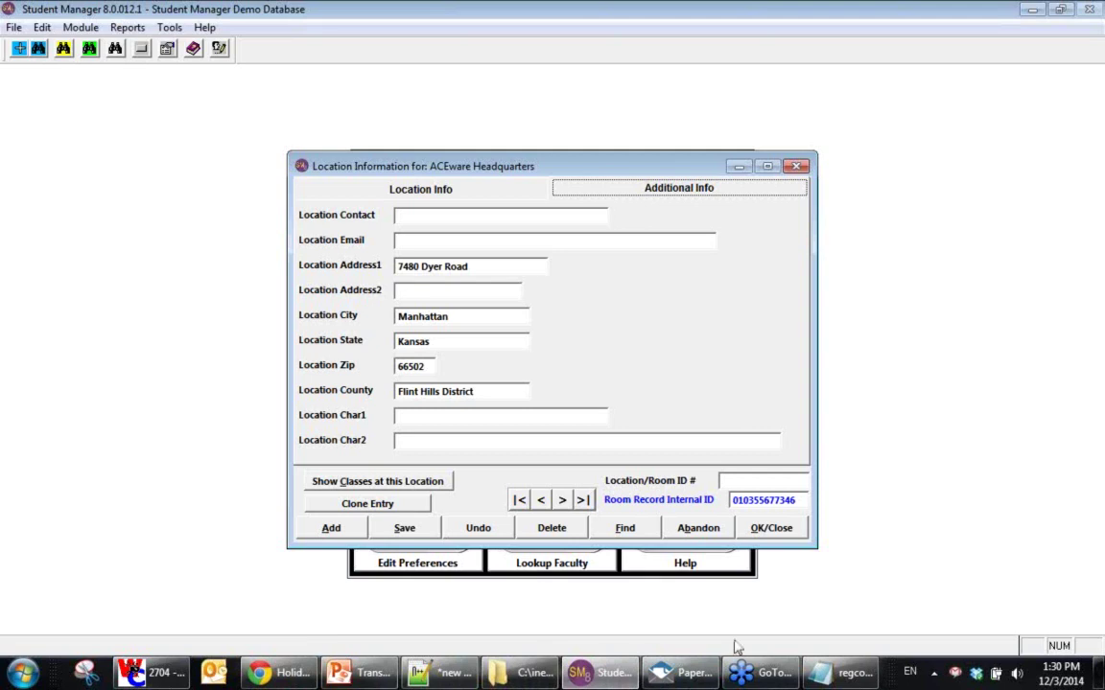
{"action": "mouse_move", "coordinate": [600, 674]}
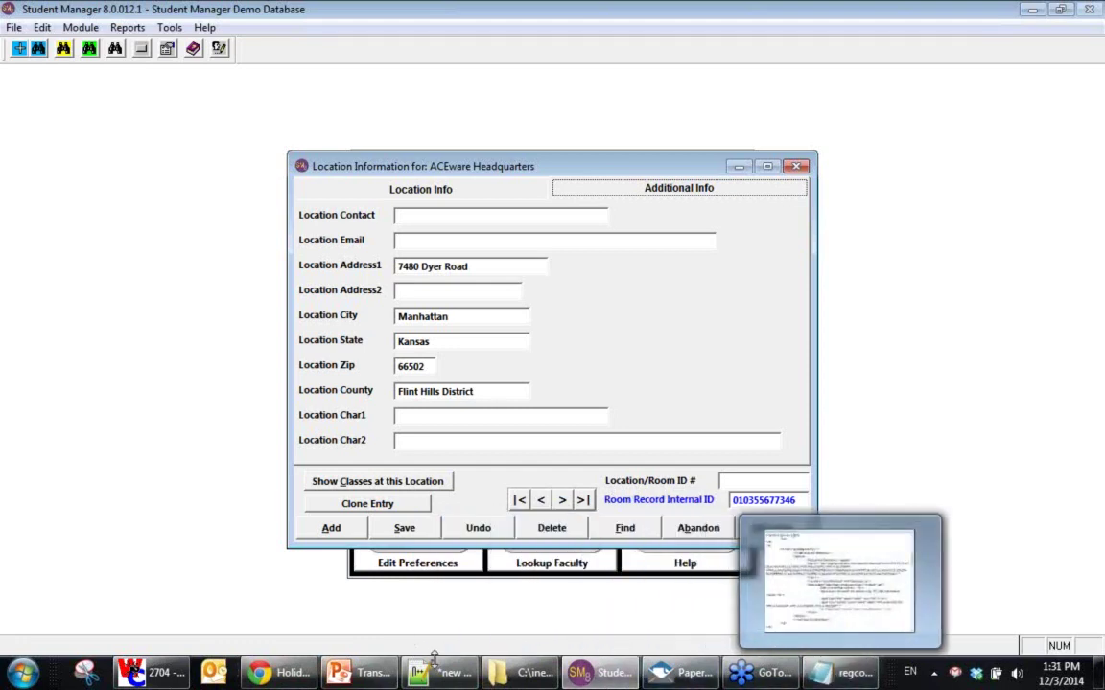
Enroll in Using the Kindle and add the 2014 Osher Lifelong Learning Institute Membership to the cart.
{"action": "left_click", "coordinate": [278, 672]}
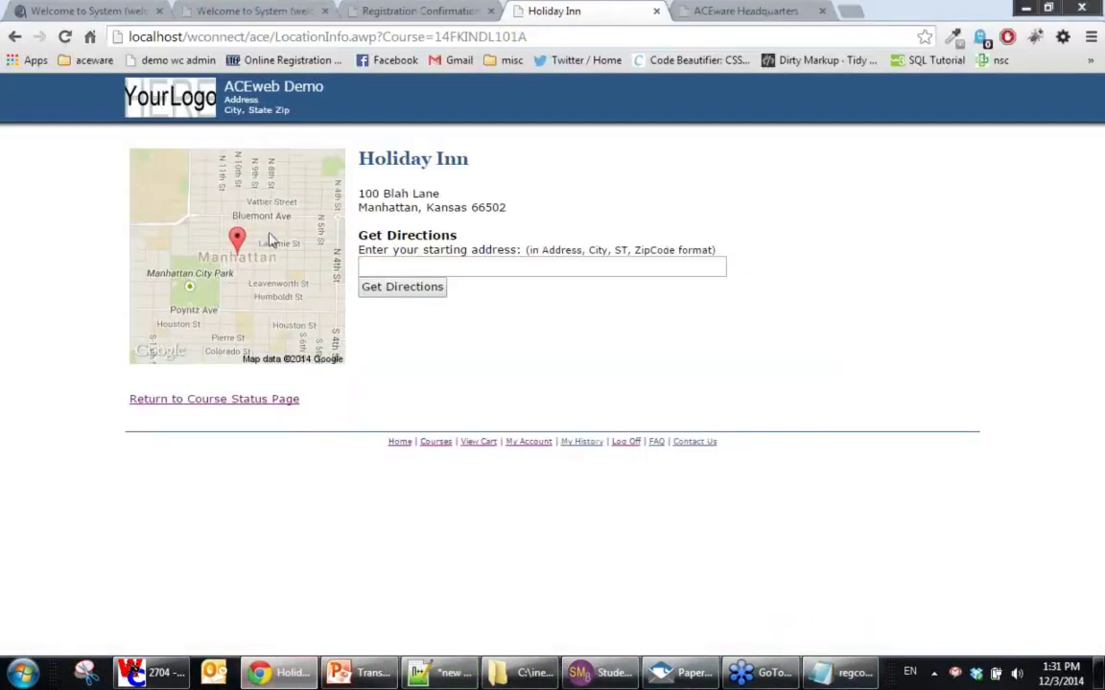
{"action": "left_click", "coordinate": [14, 37]}
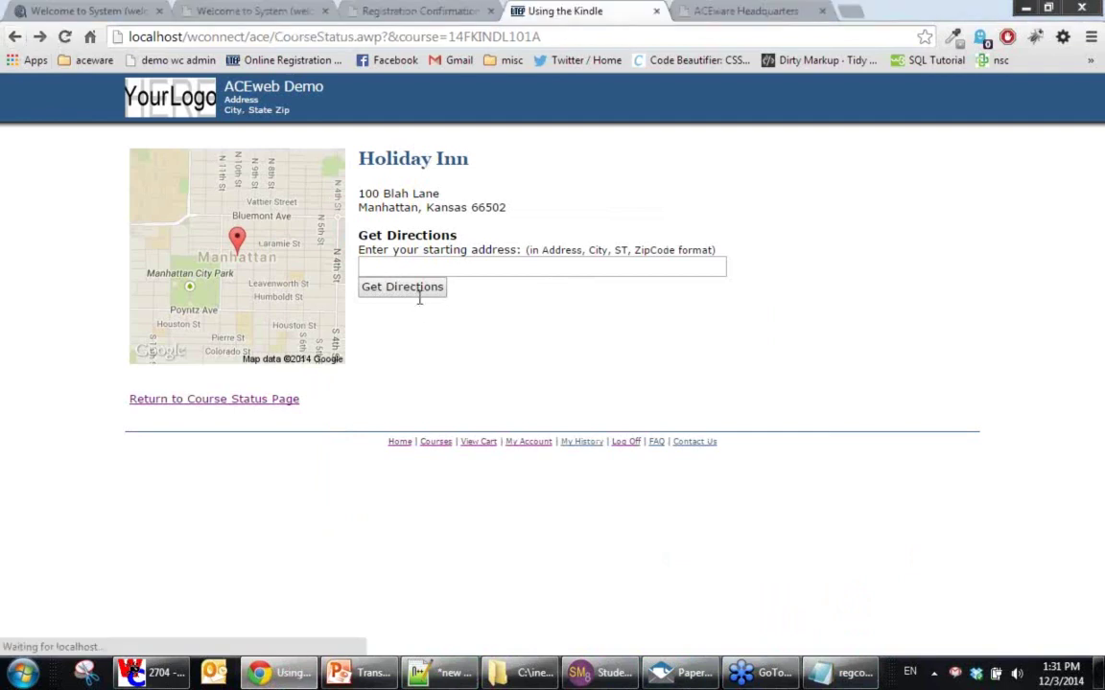
{"action": "left_click", "coordinate": [344, 405]}
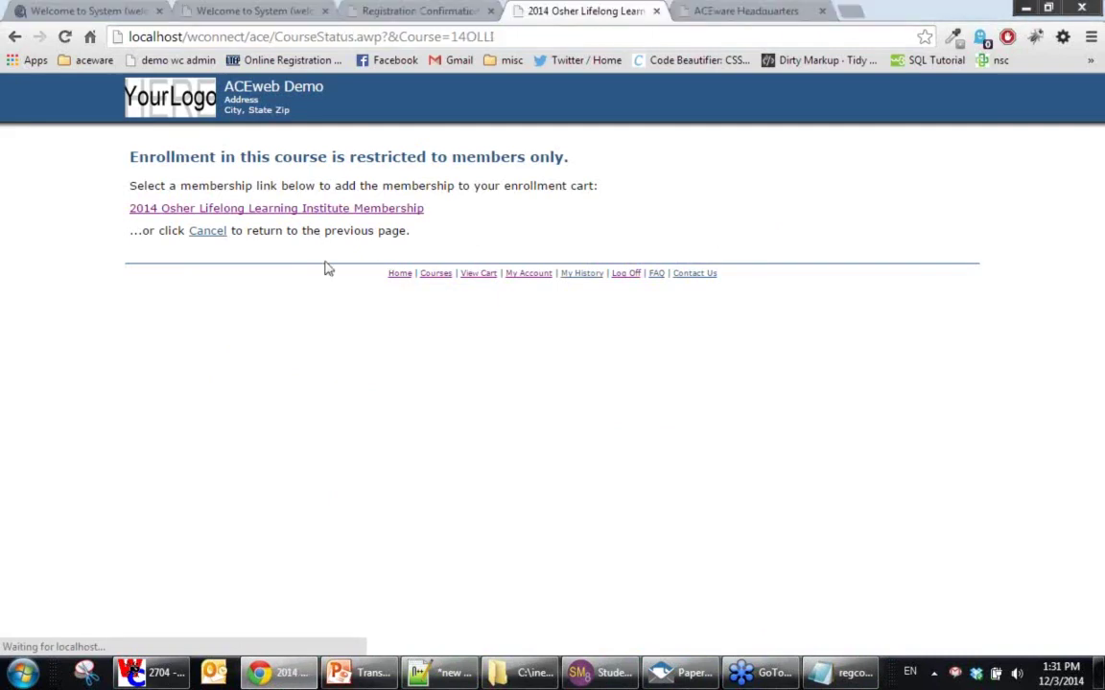
{"action": "left_click", "coordinate": [312, 288]}
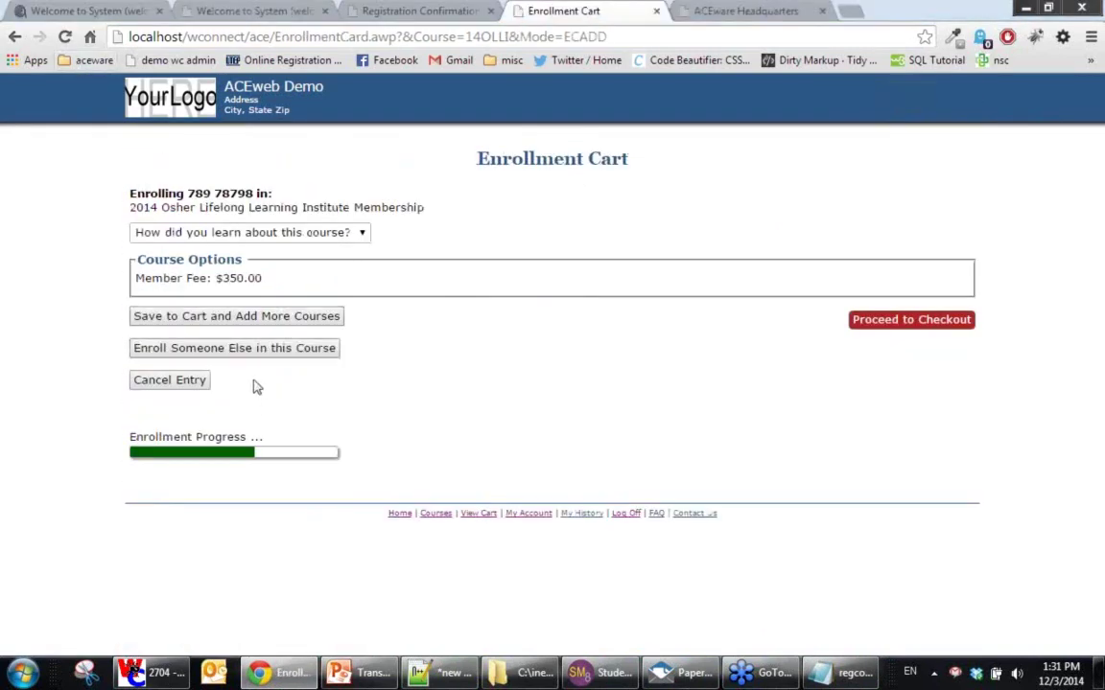
{"action": "left_click", "coordinate": [217, 317]}
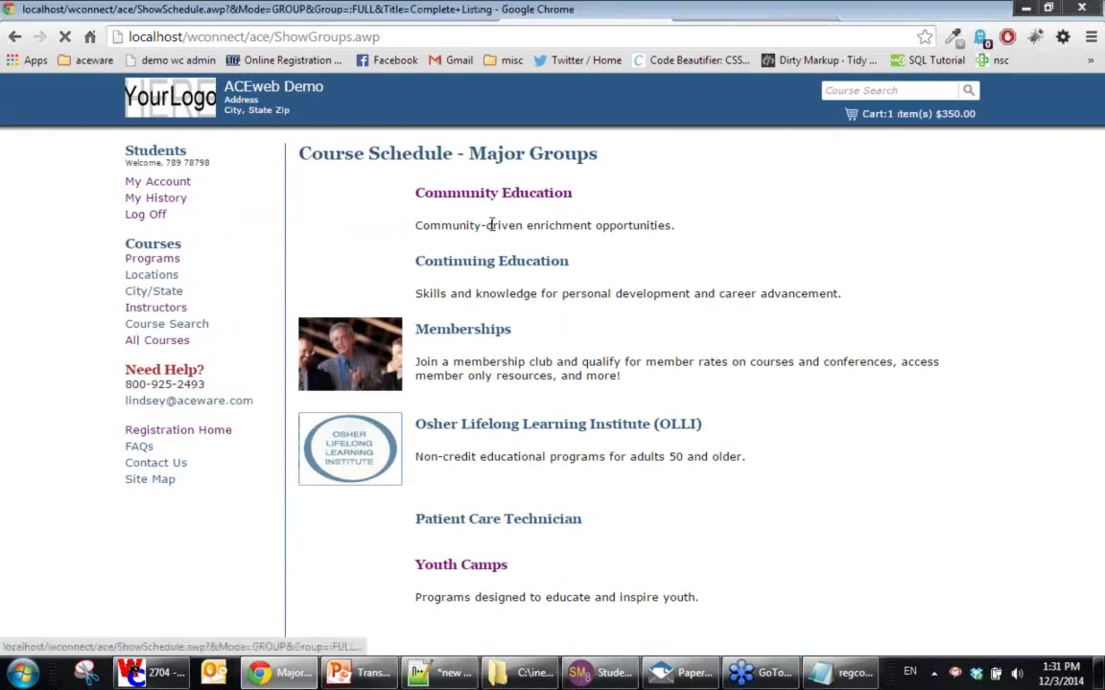
Return to Using the Kindle via the Complete Listing, then check out and pay $350.00.
{"action": "left_click", "coordinate": [424, 225]}
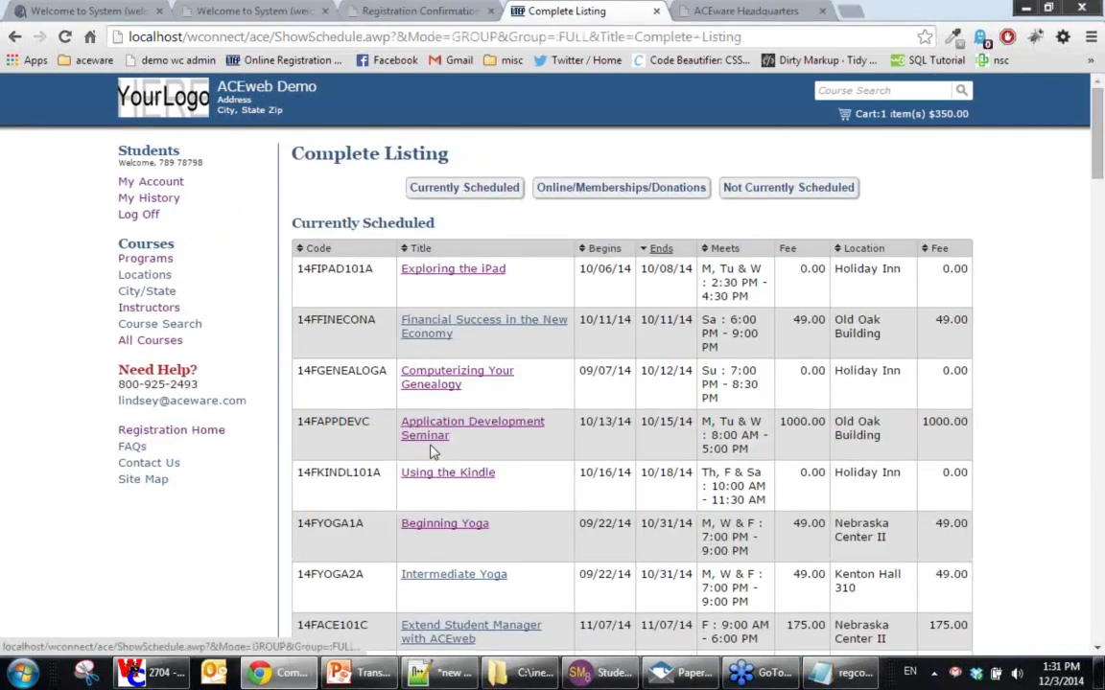
{"action": "left_click", "coordinate": [422, 433]}
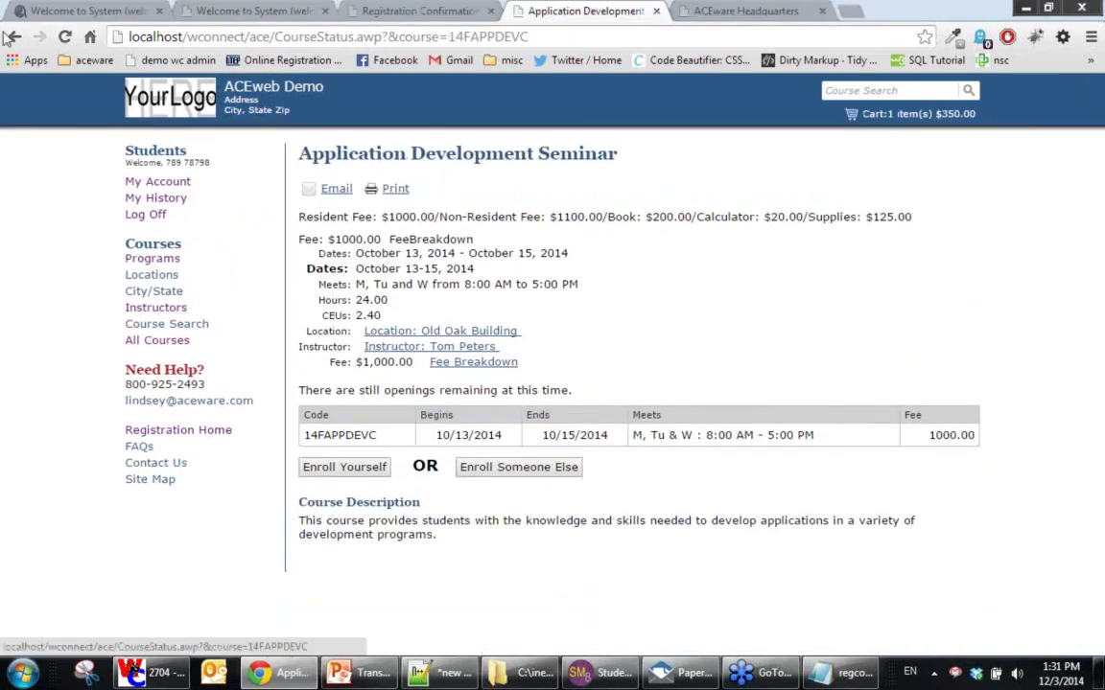
{"action": "key", "text": "alt+Left"}
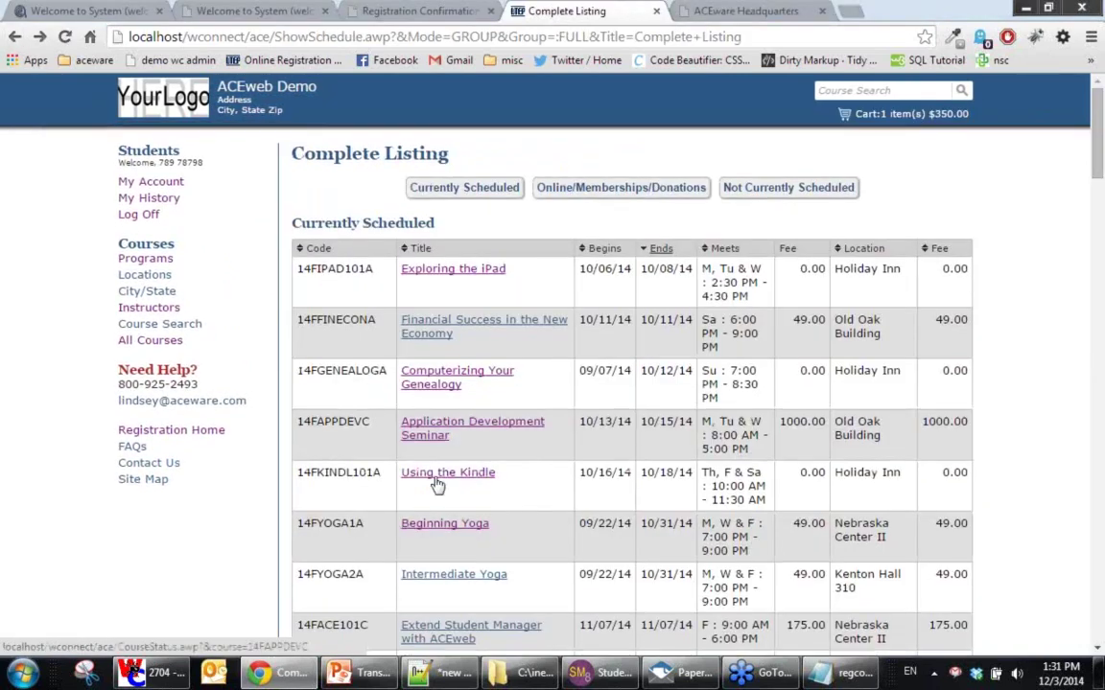
{"action": "left_click", "coordinate": [447, 472]}
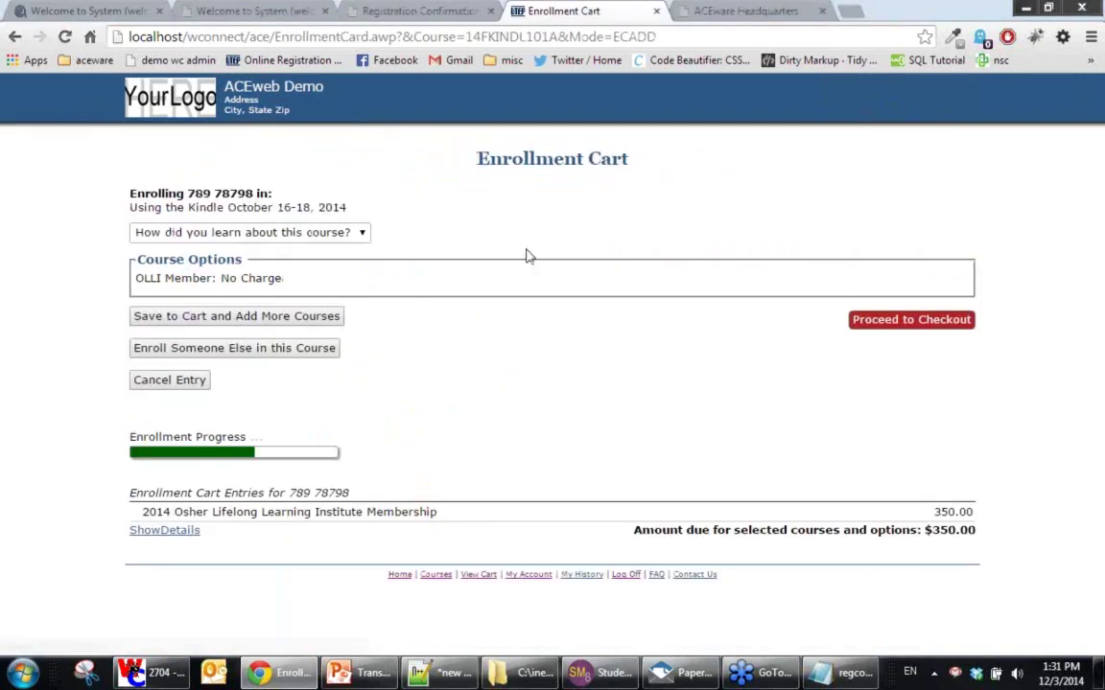
{"action": "left_click", "coordinate": [969, 323]}
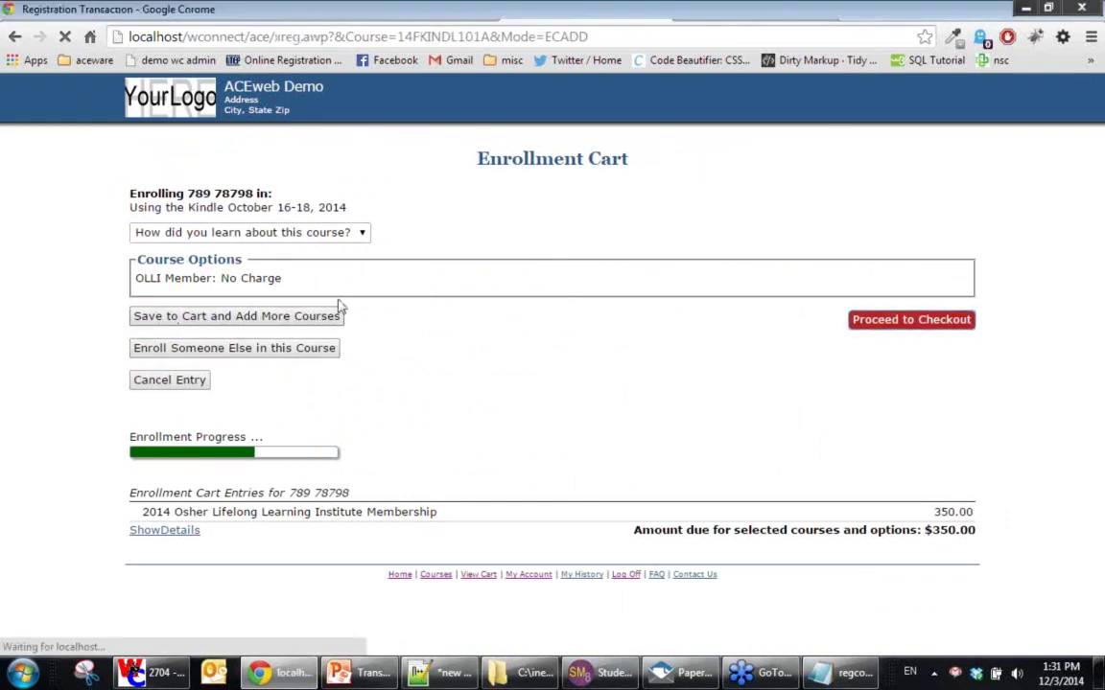
{"action": "left_click", "coordinate": [967, 517]}
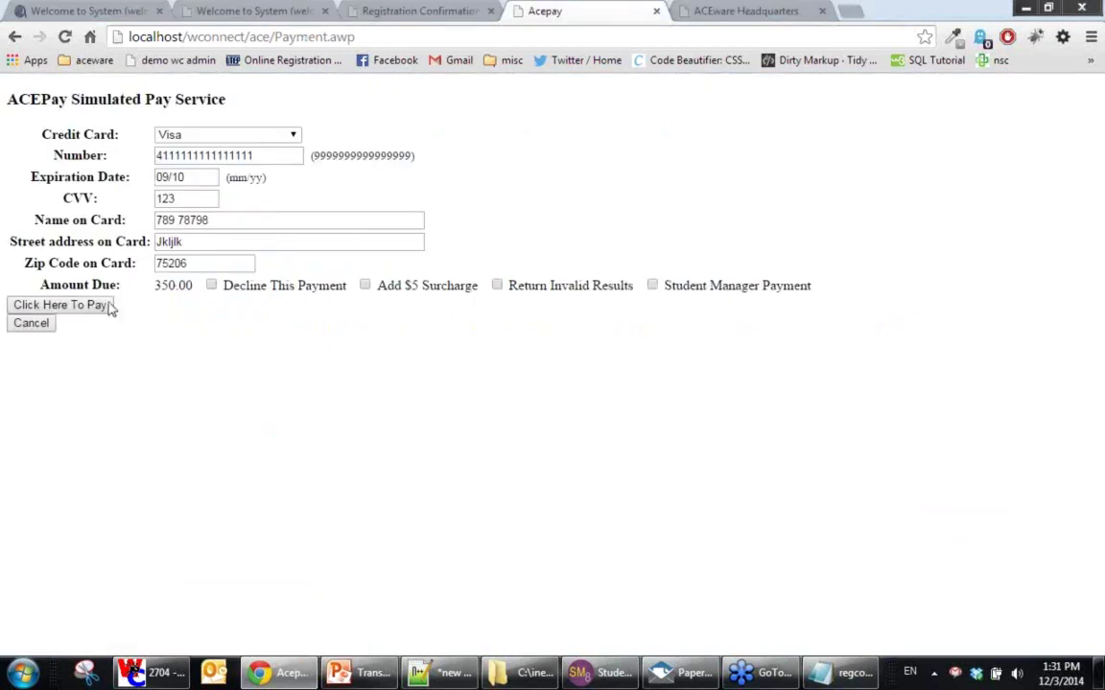
{"action": "left_click", "coordinate": [69, 309]}
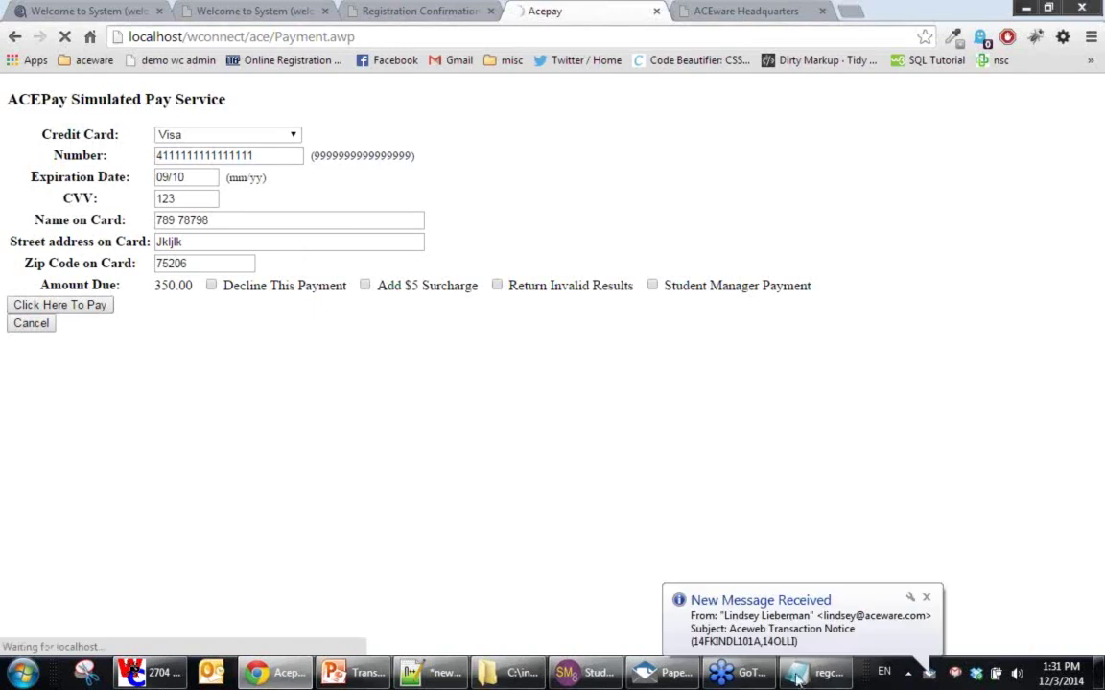
{"action": "left_click", "coordinate": [670, 679]}
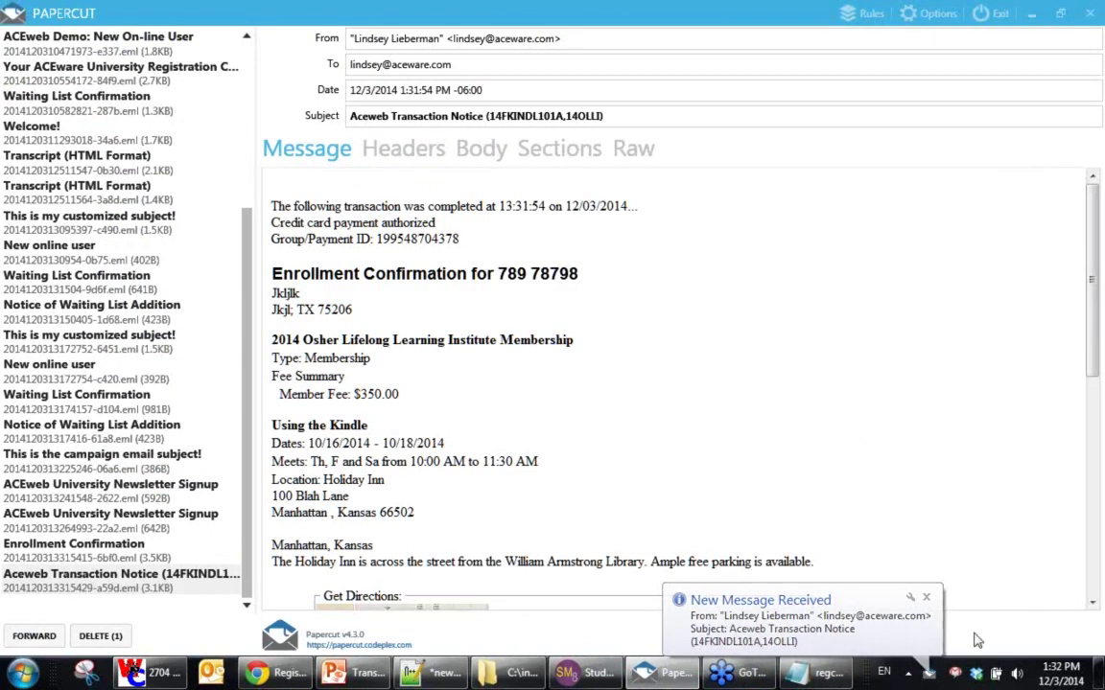
In the Aceweb Transaction Notice email, request Get Directions from 123 Sesame Dr.
{"action": "left_click", "coordinate": [927, 601]}
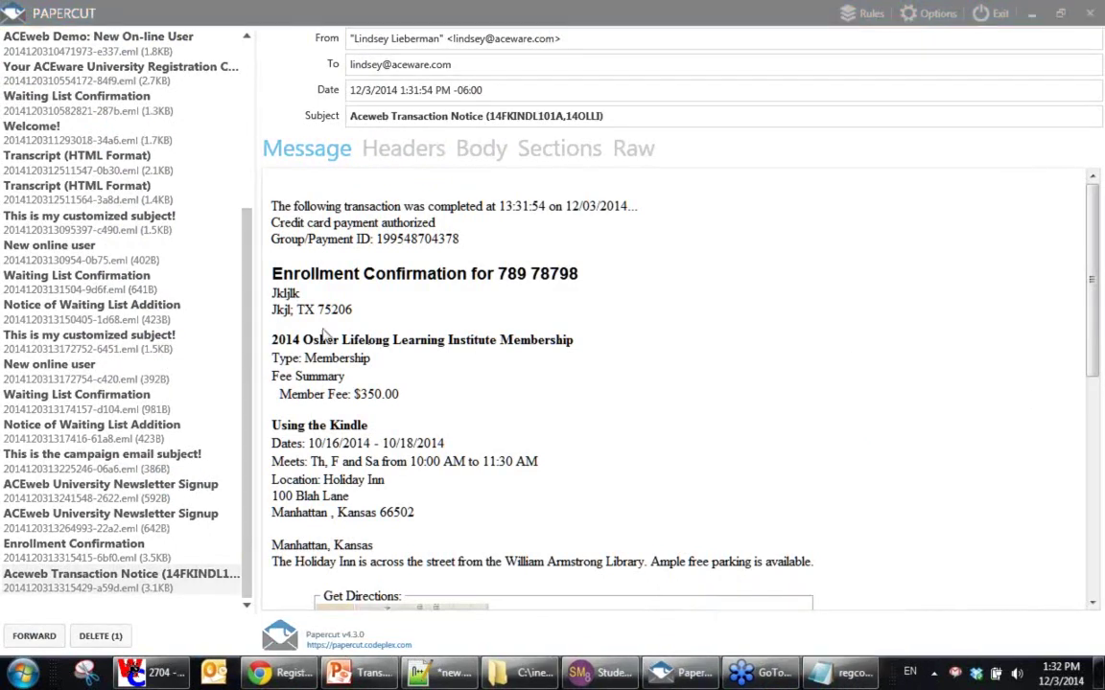
{"action": "left_click_drag", "start_coordinate": [307, 433], "coordinate": [350, 496]}
{"action": "left_click", "coordinate": [723, 475]}
{"action": "left_click_drag", "start_coordinate": [1095, 331], "coordinate": [1093, 470]}
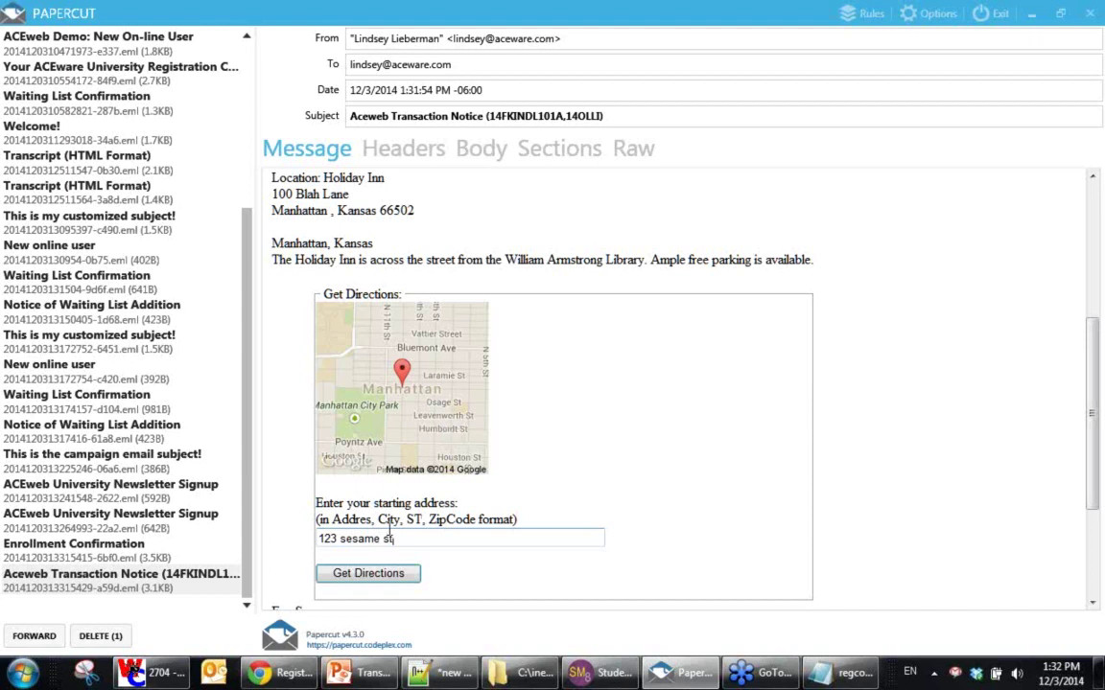
{"action": "left_click", "coordinate": [369, 575]}
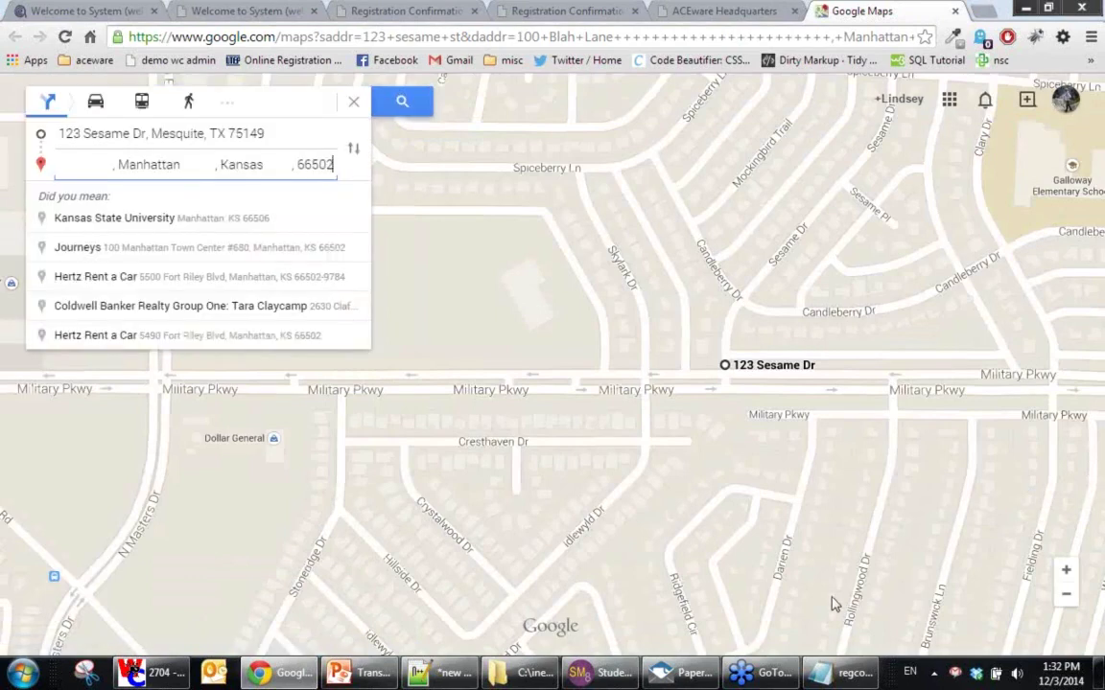
{"action": "mouse_move", "coordinate": [103, 165]}
{"action": "left_mouse_down"}
{"action": "mouse_move", "coordinate": [68, 165]}
{"action": "mouse_move", "coordinate": [85, 164]}
{"action": "left_mouse_up"}
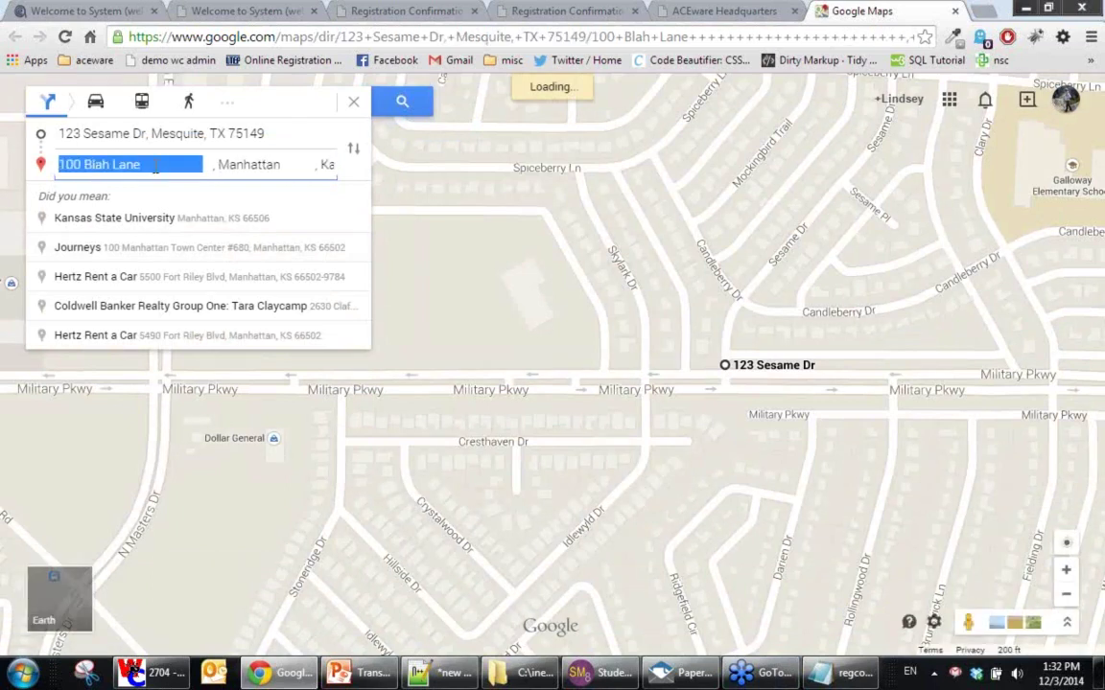
{"action": "left_click", "coordinate": [154, 167]}
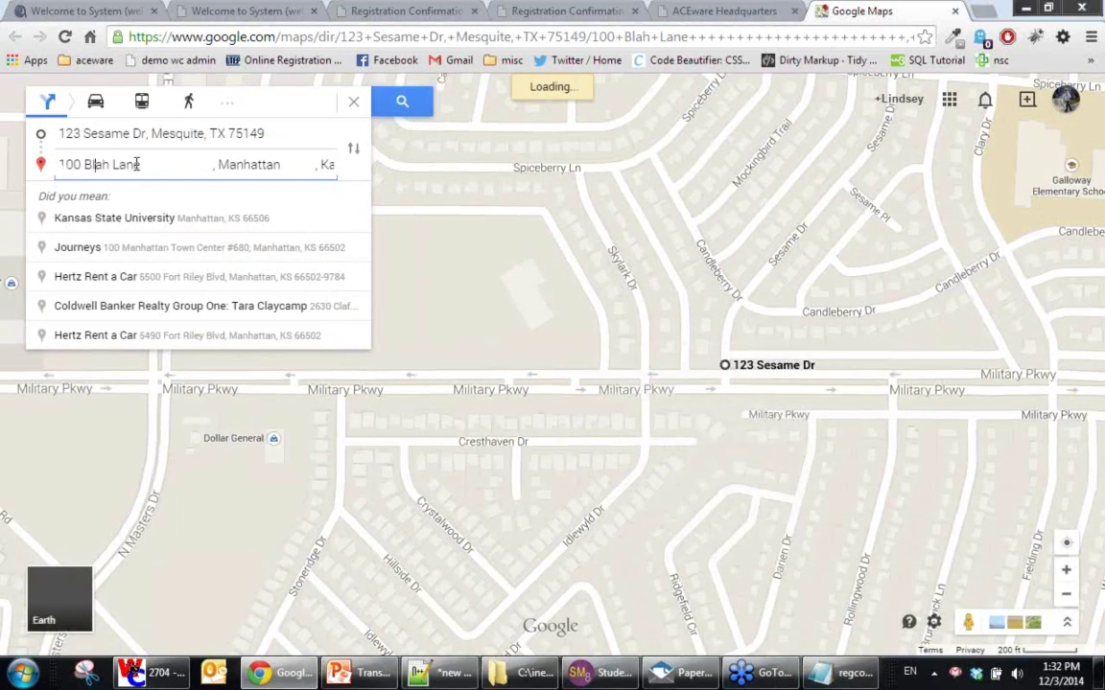
{"action": "left_click_drag", "start_coordinate": [153, 159], "coordinate": [35, 162]}
{"action": "type", "text": "7480 dyer rd"}
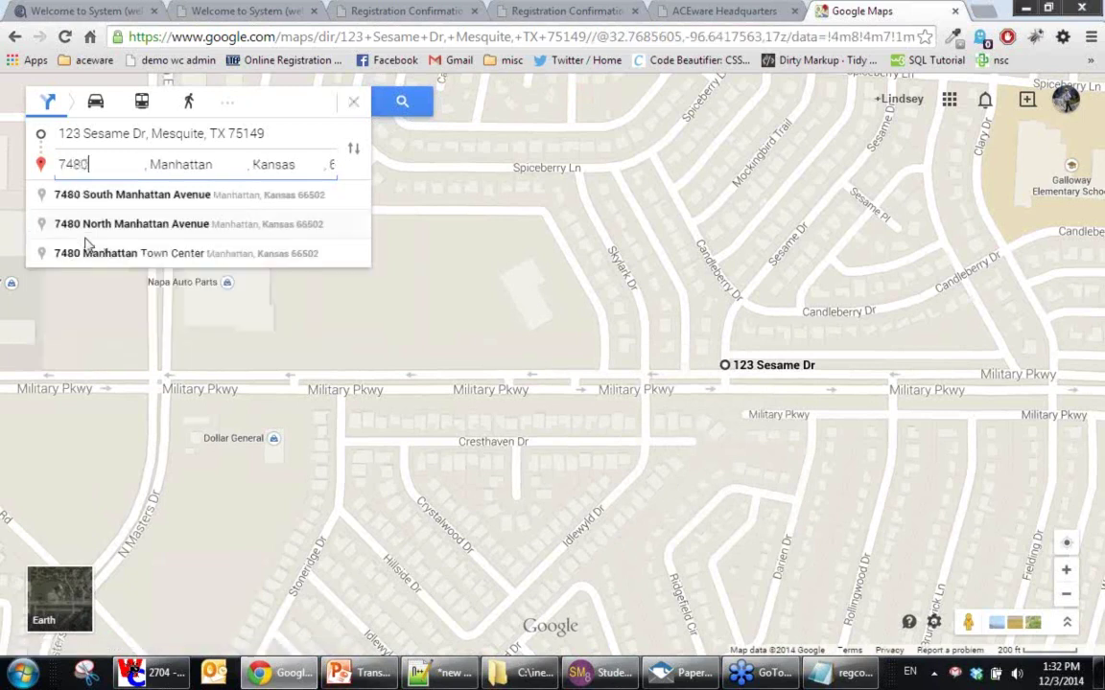
{"action": "key", "text": "Return"}
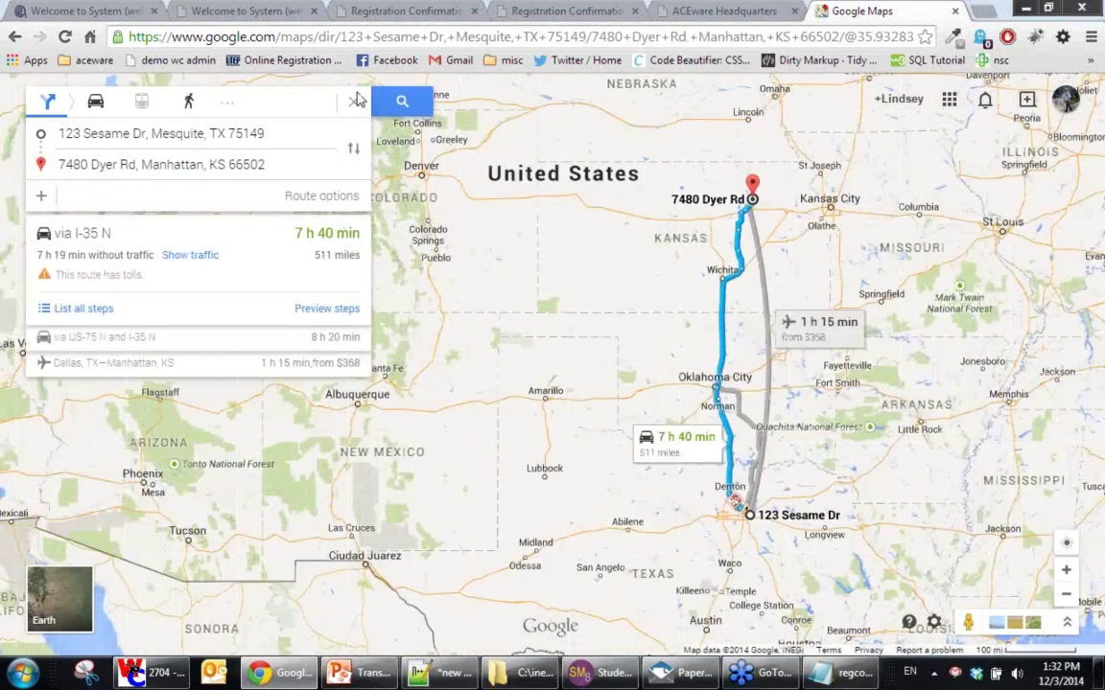
{"action": "mouse_move", "coordinate": [762, 672]}
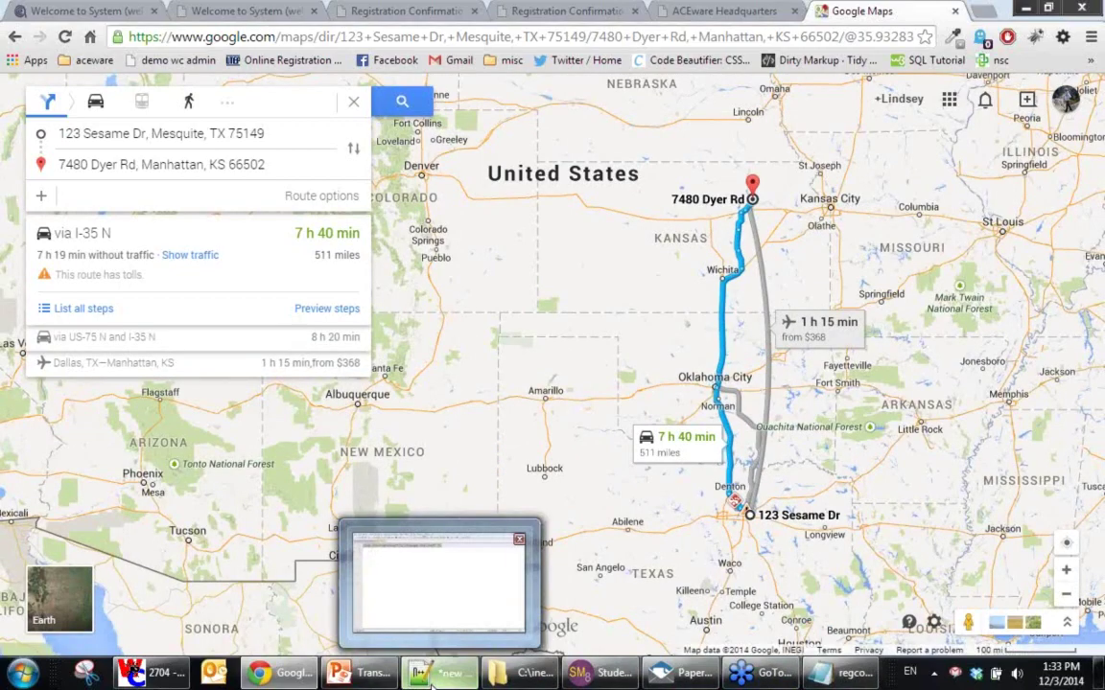
{"action": "left_click", "coordinate": [422, 676]}
Scroll regconfirm.txt to lines 34–51 and highlight the map and Get Directions block.
{"action": "left_click", "coordinate": [115, 70]}
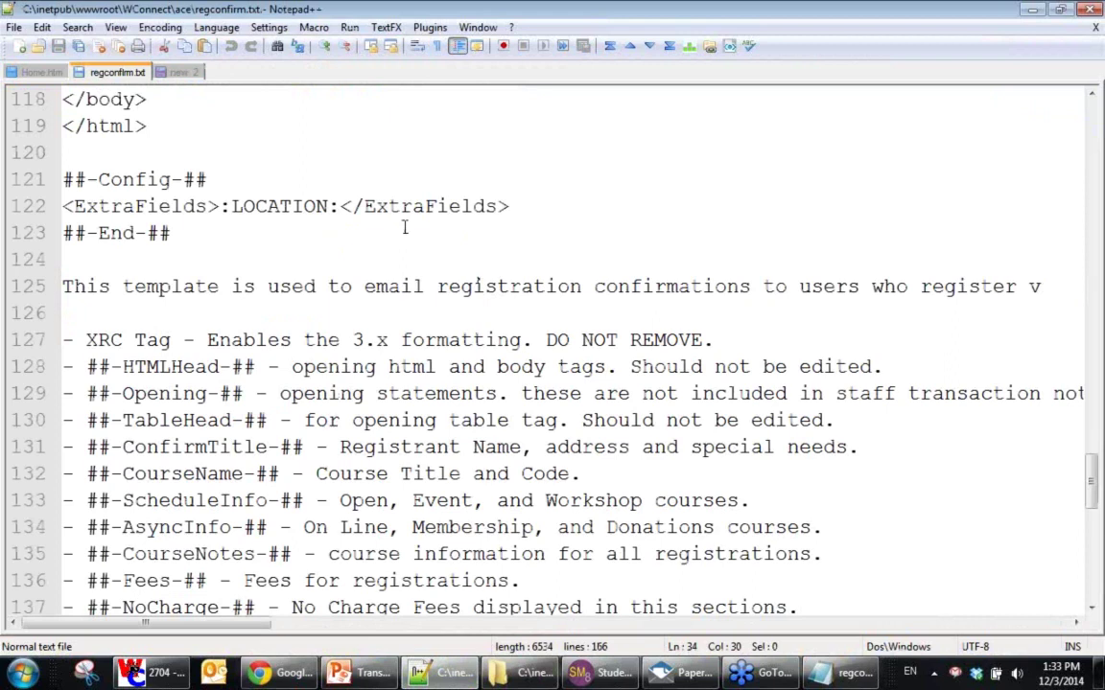
{"action": "scroll", "coordinate": [422, 233], "scroll_direction": "up", "scroll_amount": 7}
{"action": "scroll", "coordinate": [425, 240], "scroll_direction": "up", "scroll_amount": 12}
{"action": "scroll", "coordinate": [422, 278], "scroll_direction": "down", "scroll_amount": 7}
{"action": "scroll", "coordinate": [422, 291], "scroll_direction": "down", "scroll_amount": 7}
{"action": "scroll", "coordinate": [415, 296], "scroll_direction": "up", "scroll_amount": 18}
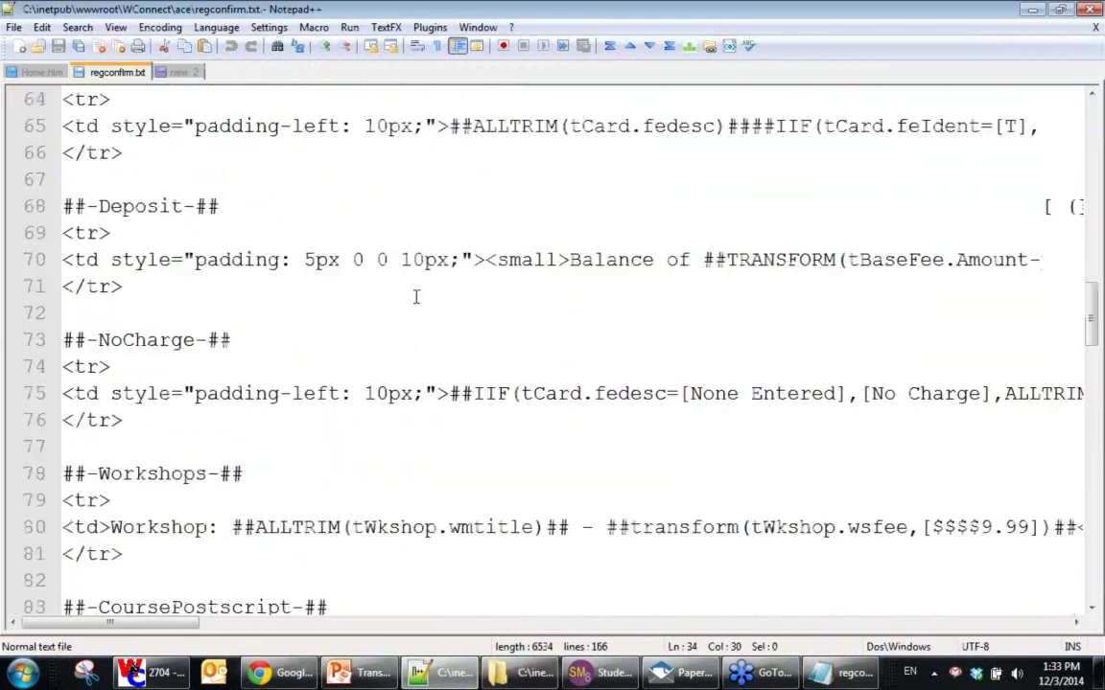
{"action": "scroll", "coordinate": [288, 431], "scroll_direction": "up", "scroll_amount": 6}
{"action": "scroll", "coordinate": [156, 570], "scroll_direction": "down", "scroll_amount": 1}
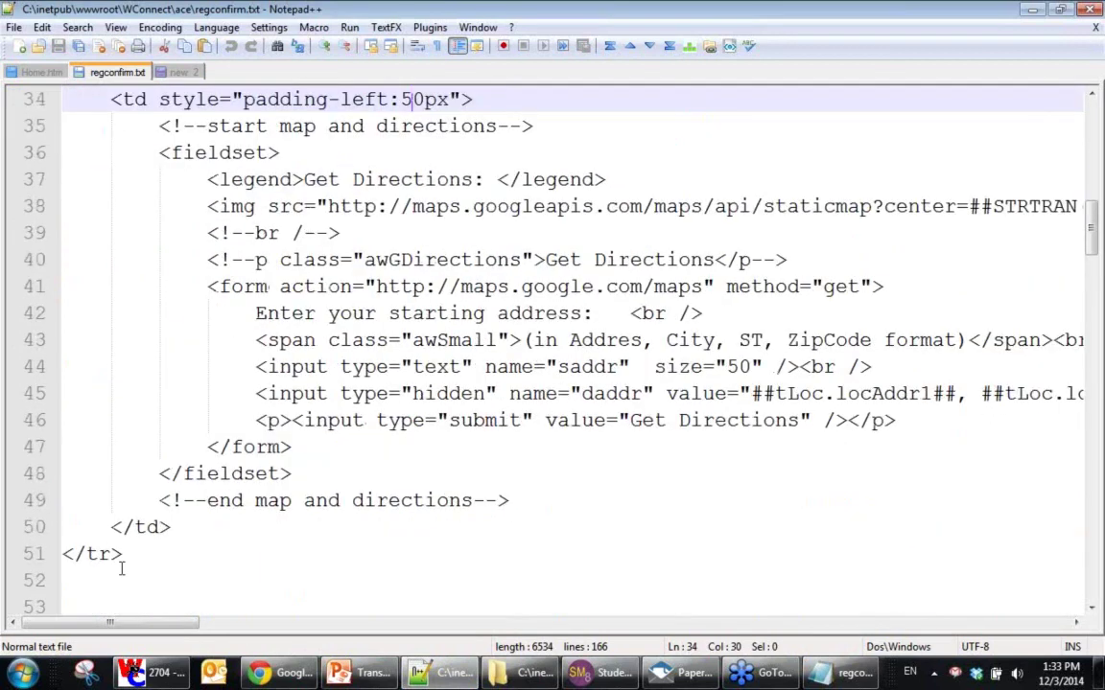
{"action": "left_click_drag", "start_coordinate": [167, 564], "coordinate": [163, 312]}
{"action": "scroll", "coordinate": [526, 391], "scroll_direction": "down", "scroll_amount": 7}
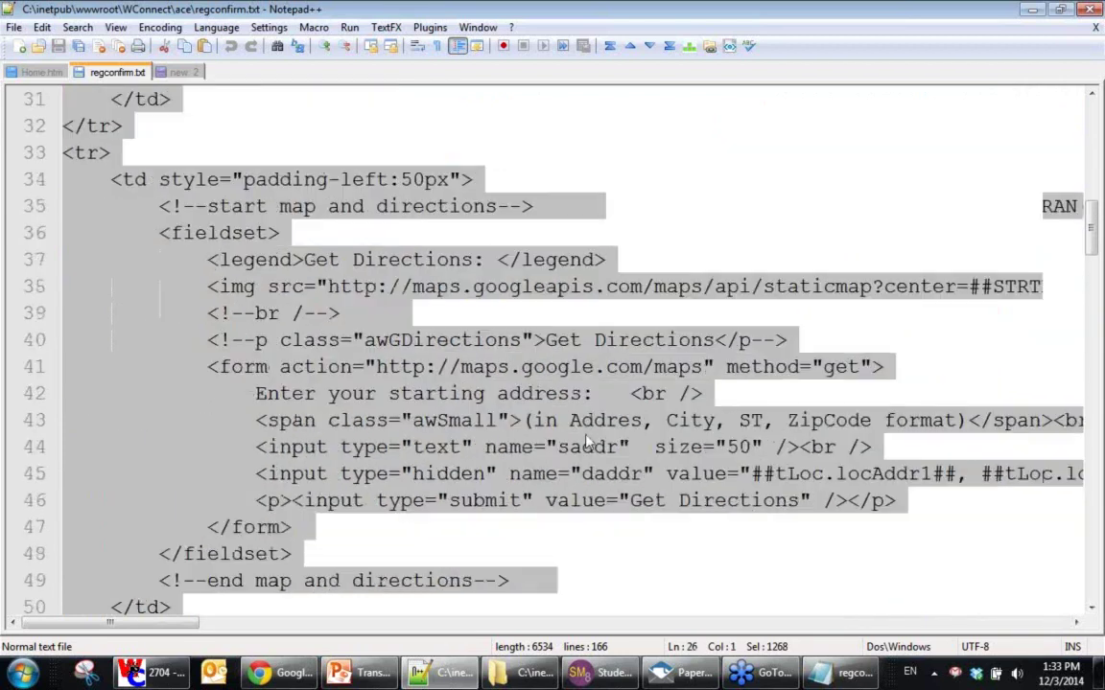
{"action": "scroll", "coordinate": [590, 435], "scroll_direction": "up", "scroll_amount": 2}
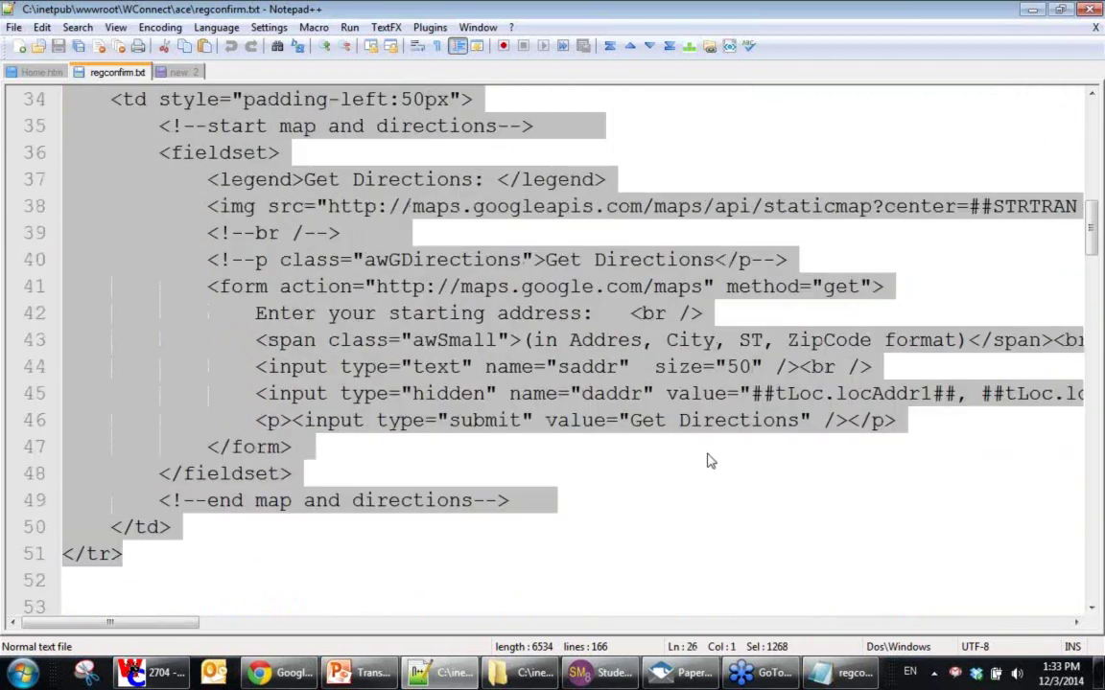
{"action": "left_click", "coordinate": [709, 459]}
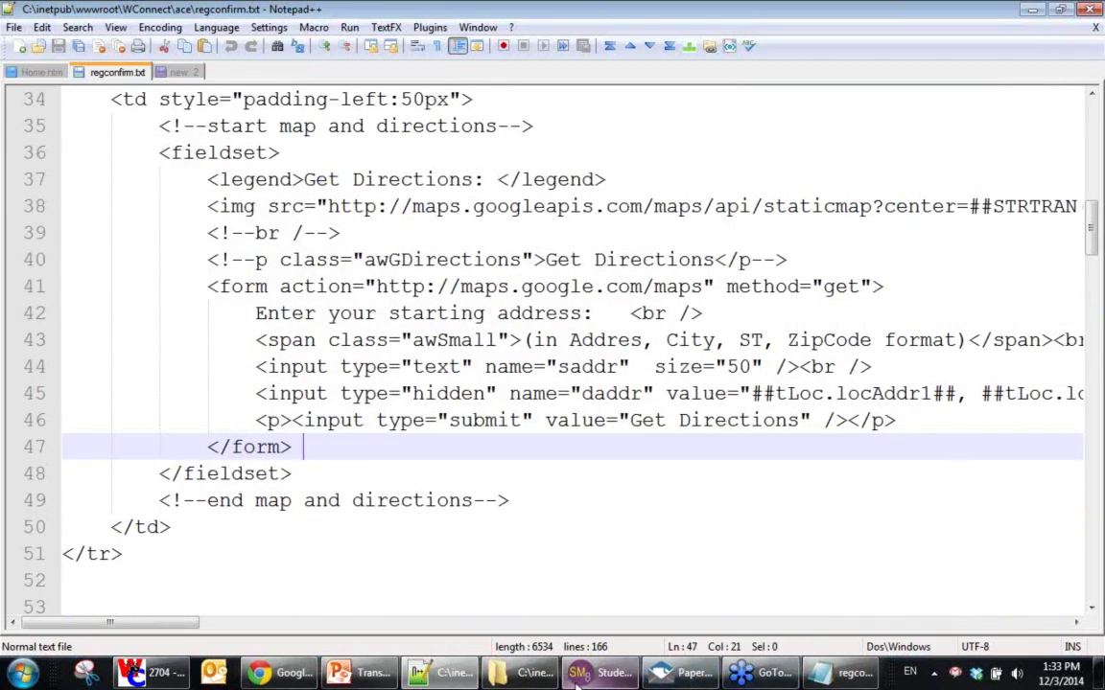
{"action": "mouse_move", "coordinate": [604, 683]}
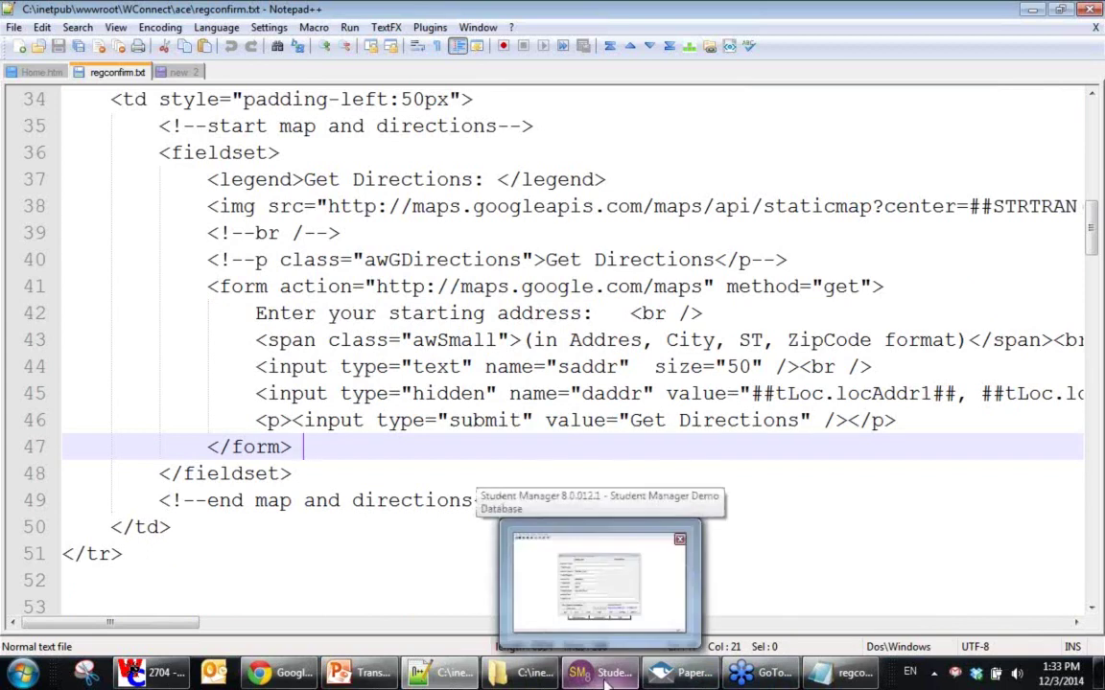
{"action": "left_click", "coordinate": [606, 676]}
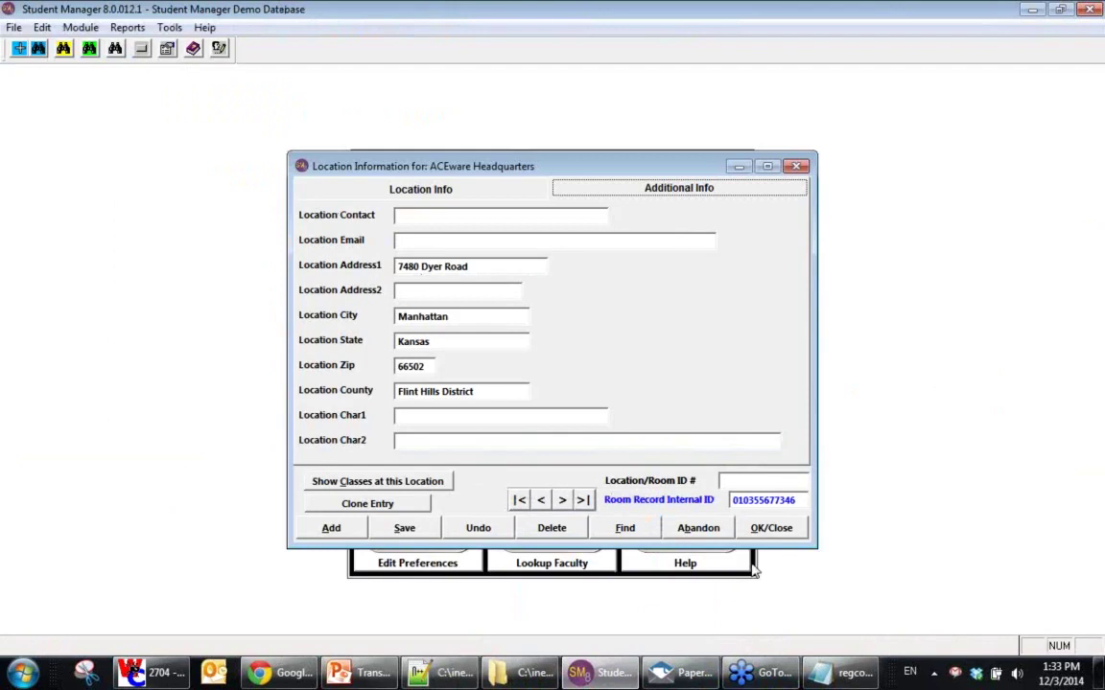
Close the ACEware Headquarters record and check the Holiday Inn description in the Papercut email.
{"action": "left_click", "coordinate": [769, 530]}
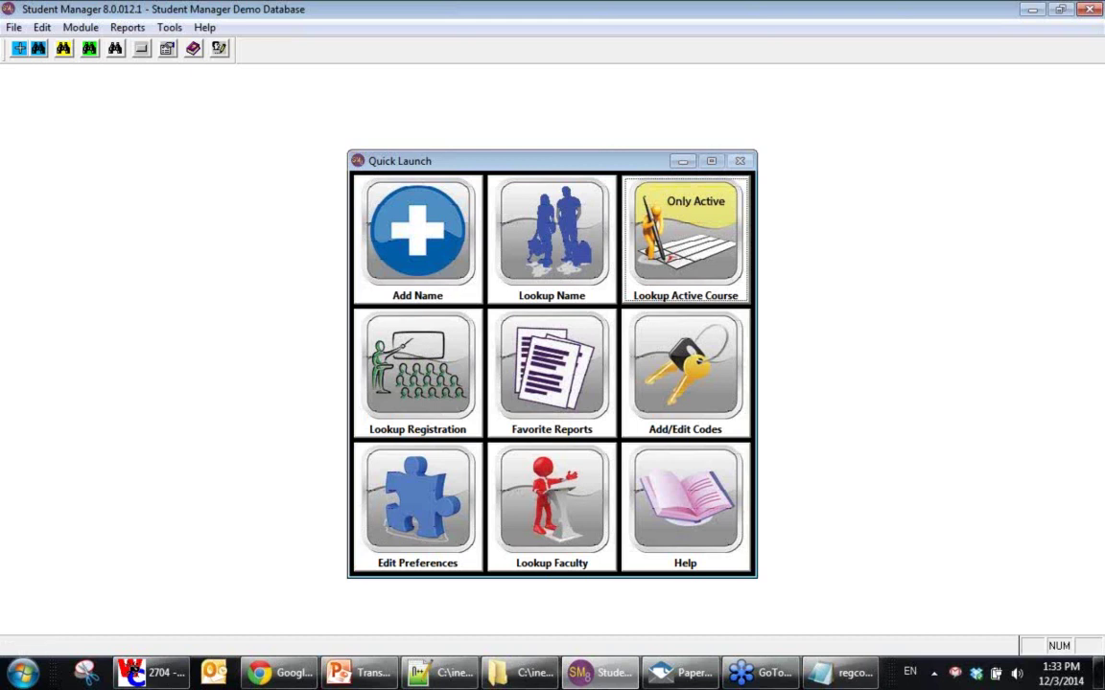
{"action": "left_click", "coordinate": [684, 677]}
{"action": "left_click_drag", "start_coordinate": [320, 258], "coordinate": [812, 259]}
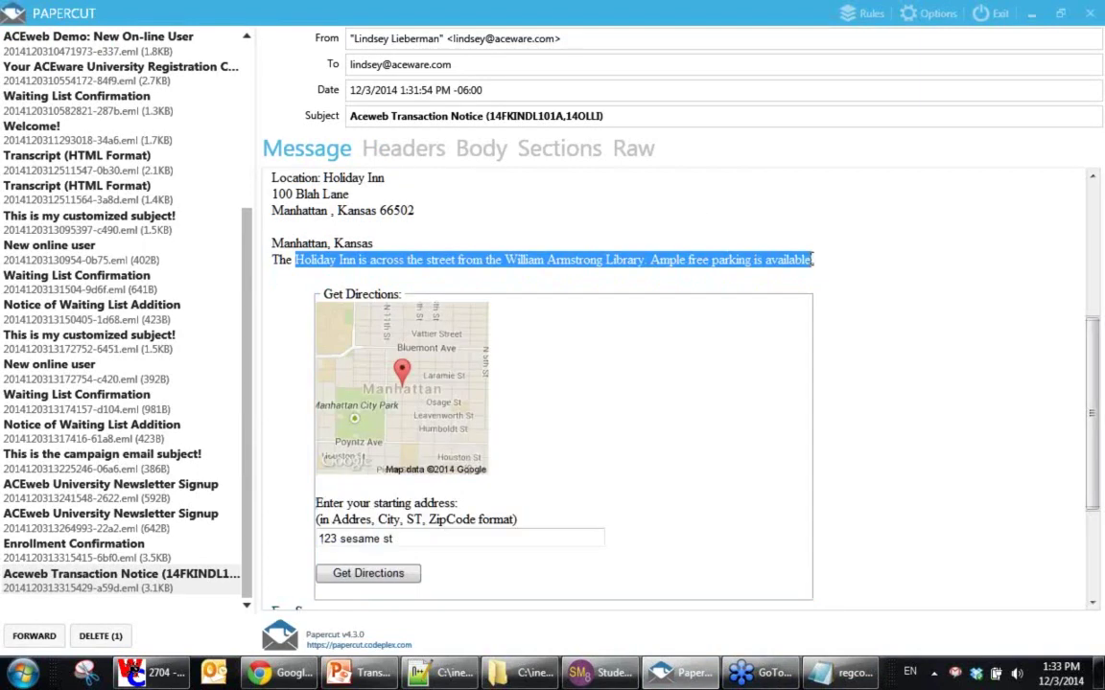
{"action": "scroll", "coordinate": [825, 486], "scroll_direction": "up", "scroll_amount": 1}
{"action": "key", "text": "alt+Tab"}
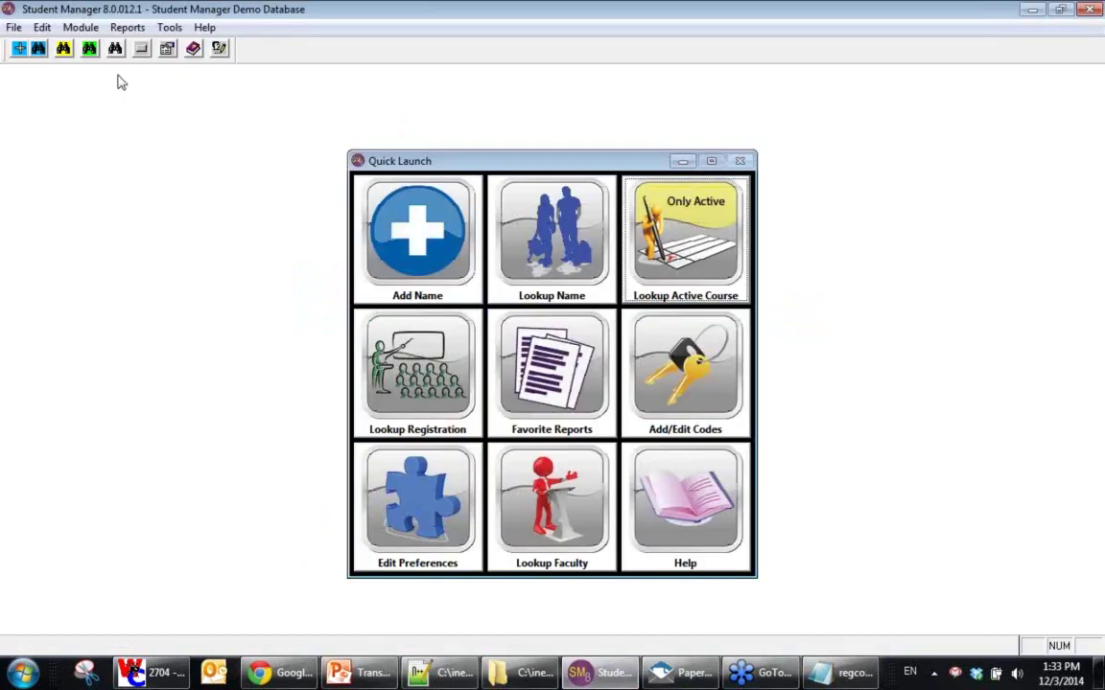
Open the Holiday Inn location record and review its description, city and state.
{"action": "left_click", "coordinate": [81, 29]}
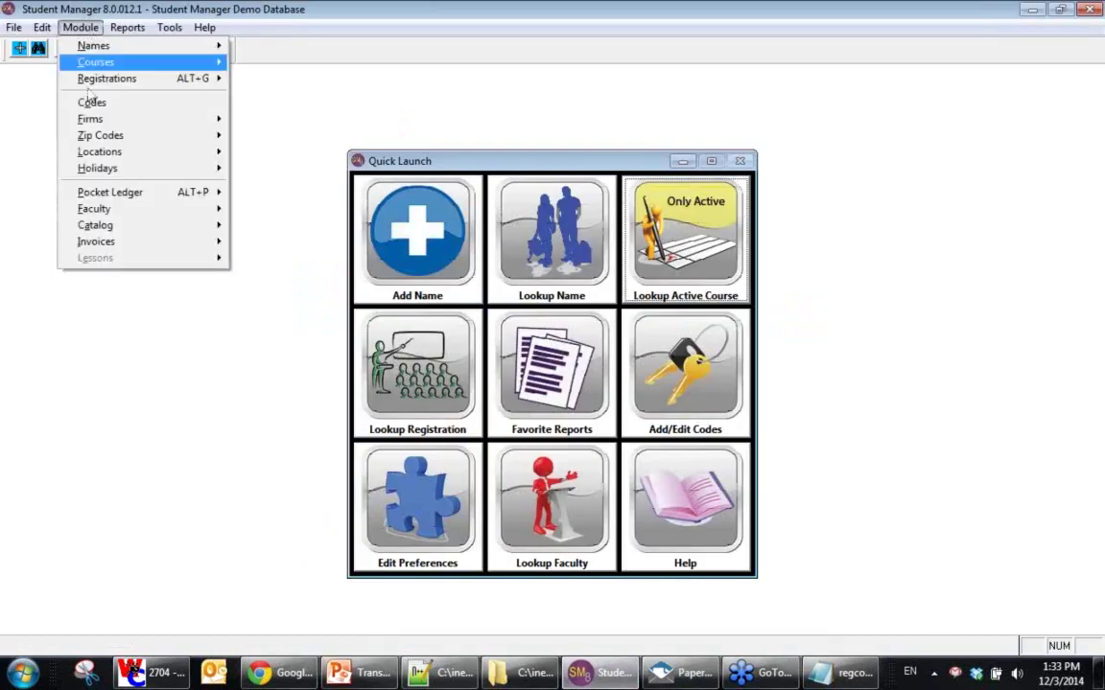
{"action": "mouse_move", "coordinate": [150, 153]}
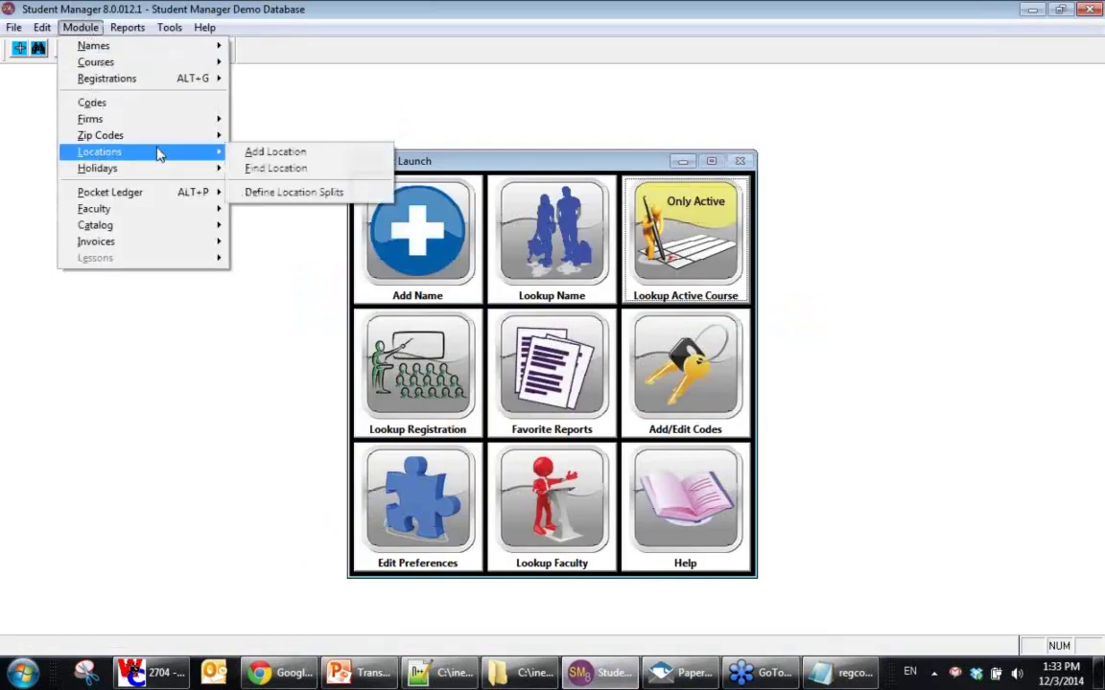
{"action": "left_click", "coordinate": [320, 172]}
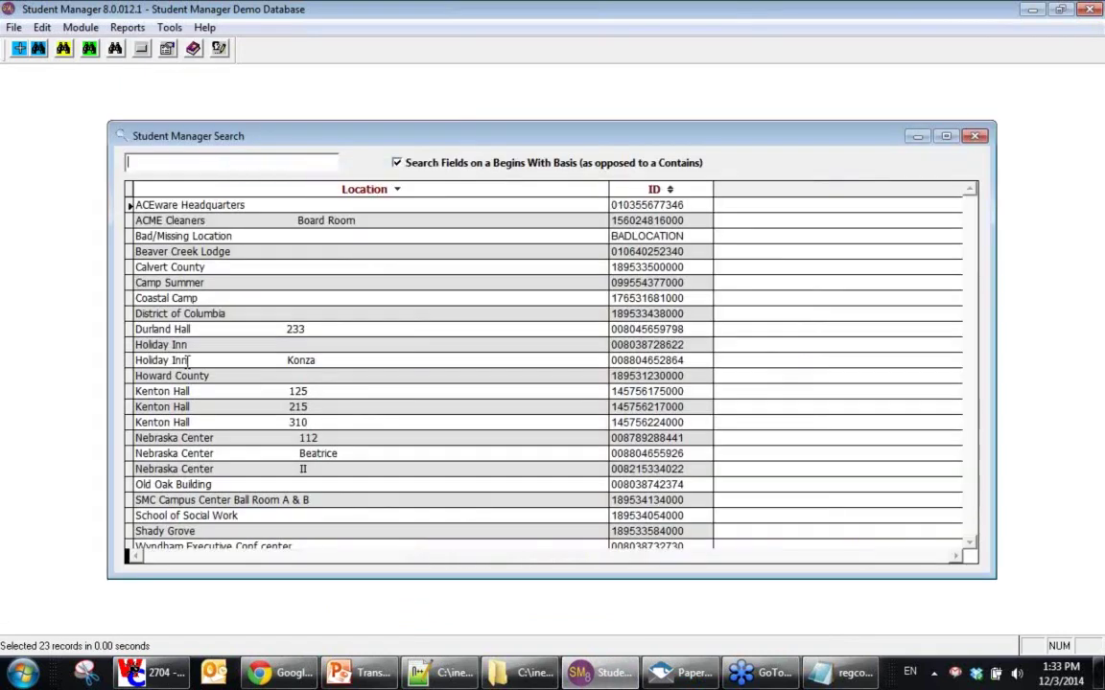
{"action": "double_click", "coordinate": [185, 345]}
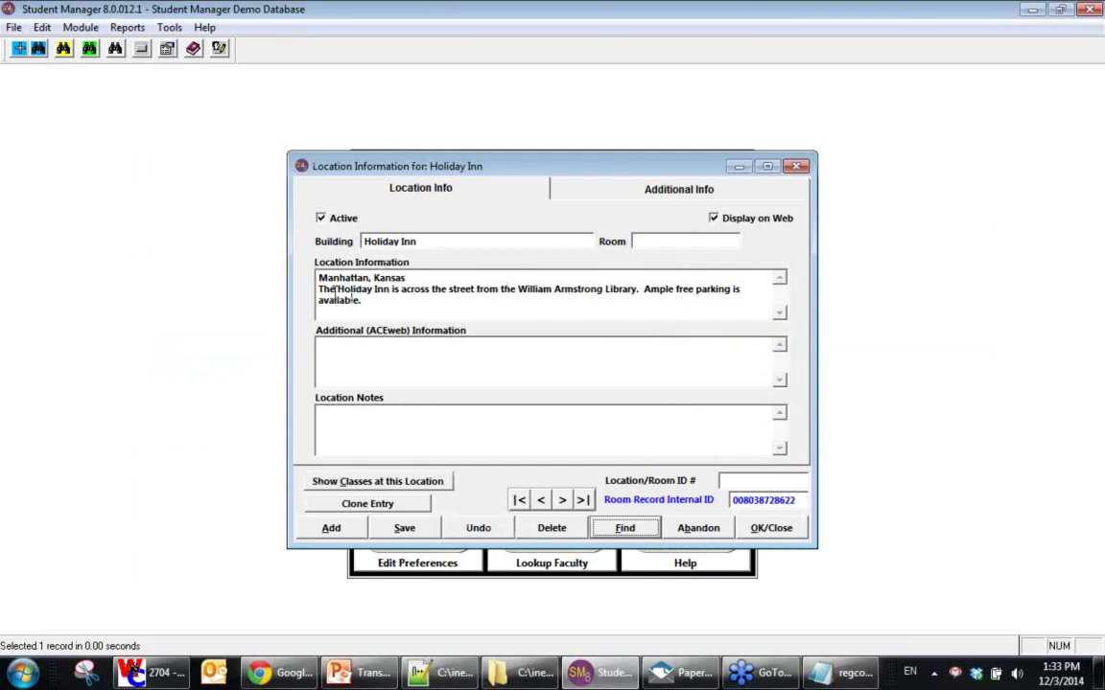
{"action": "left_click_drag", "start_coordinate": [336, 290], "coordinate": [514, 290]}
{"action": "left_click", "coordinate": [619, 298]}
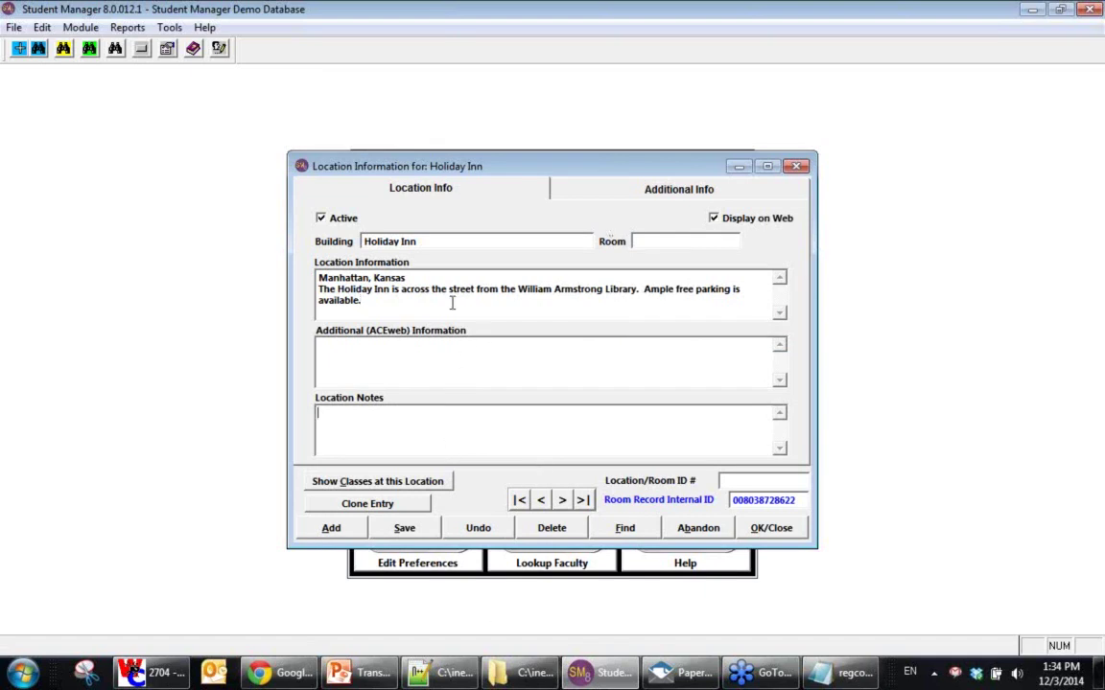
{"action": "left_click_drag", "start_coordinate": [354, 278], "coordinate": [405, 278]}
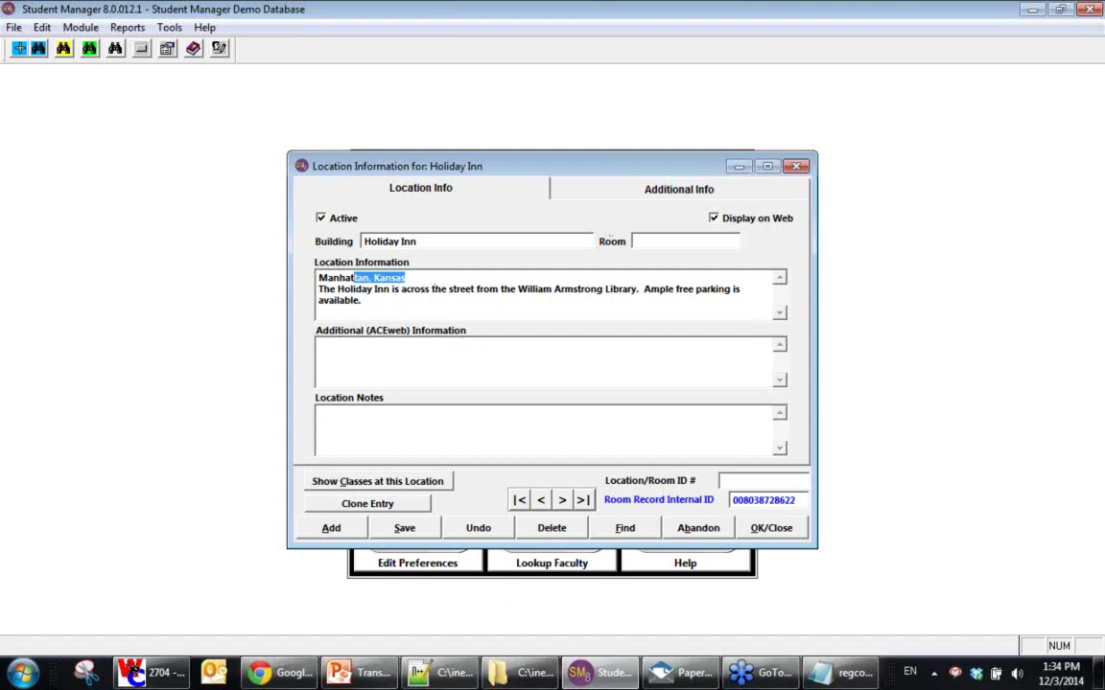
{"action": "mouse_move", "coordinate": [441, 672]}
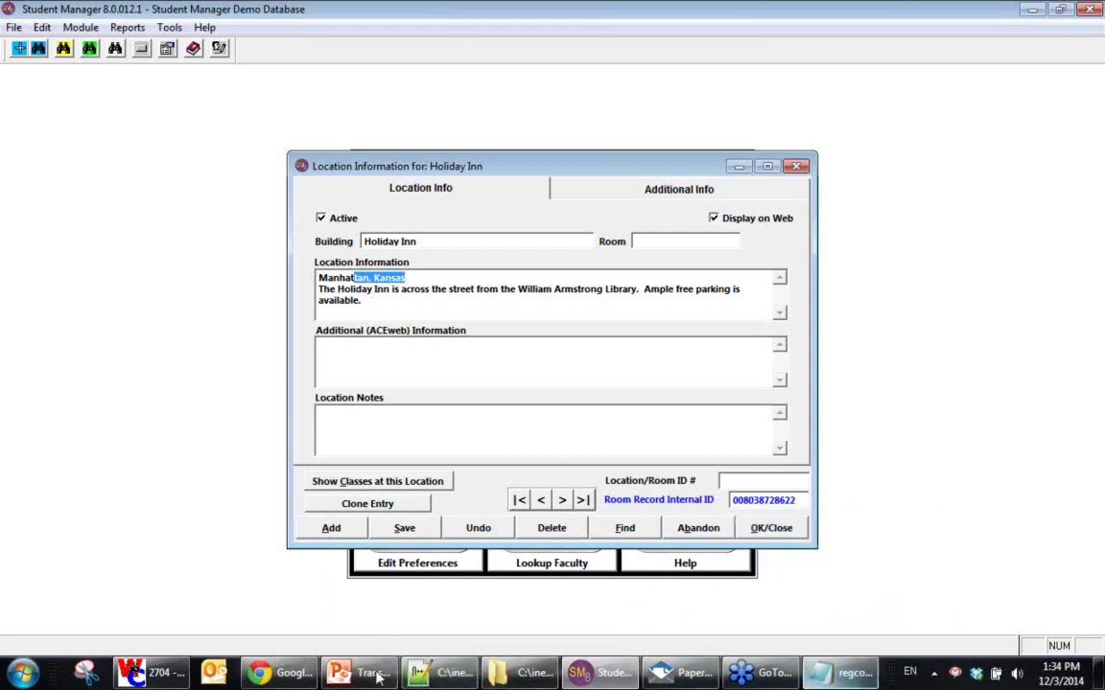
{"action": "left_click", "coordinate": [436, 673]}
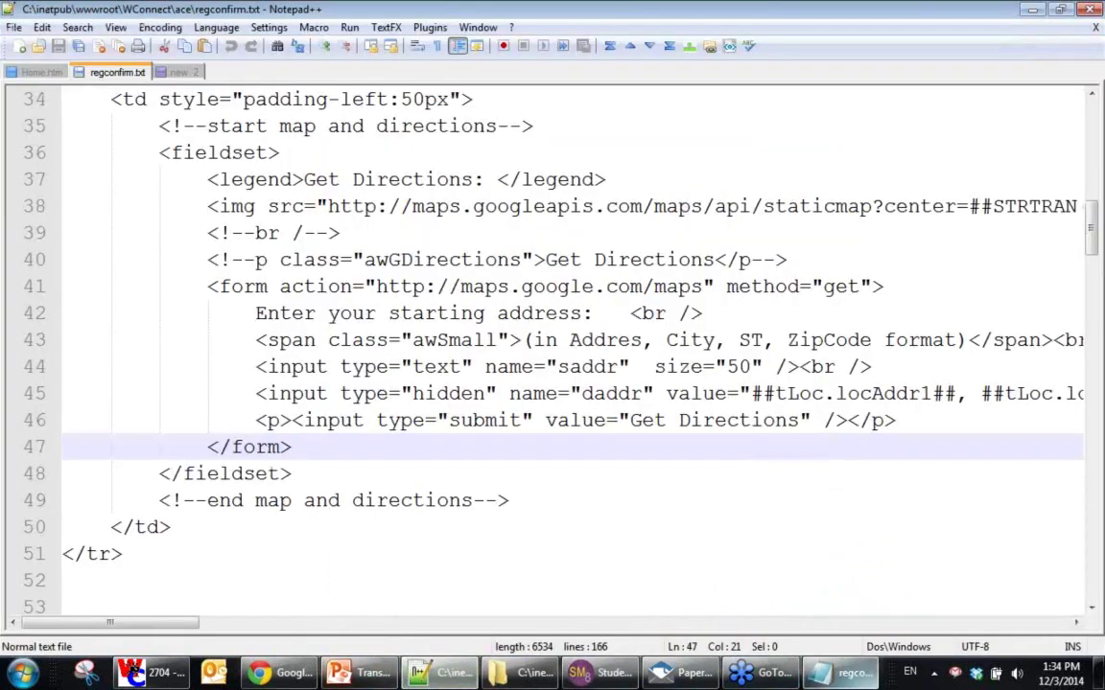
{"action": "scroll", "coordinate": [599, 464], "scroll_direction": "up", "scroll_amount": 1}
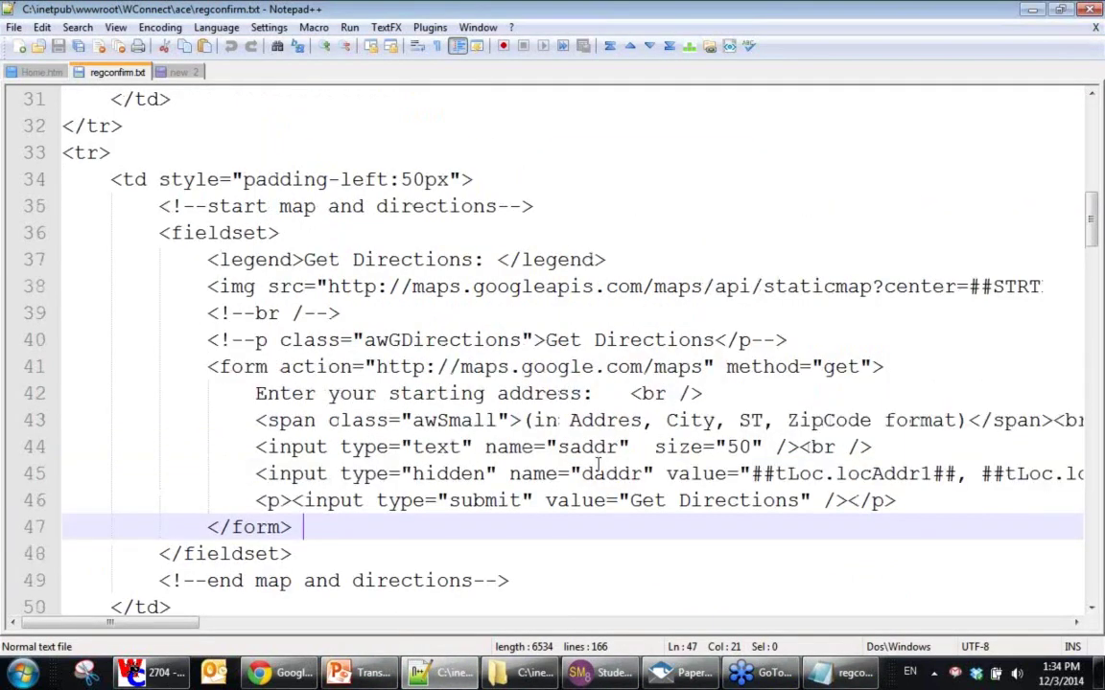
{"action": "scroll", "coordinate": [599, 464], "scroll_direction": "up", "scroll_amount": 3}
{"action": "left_click", "coordinate": [413, 233]}
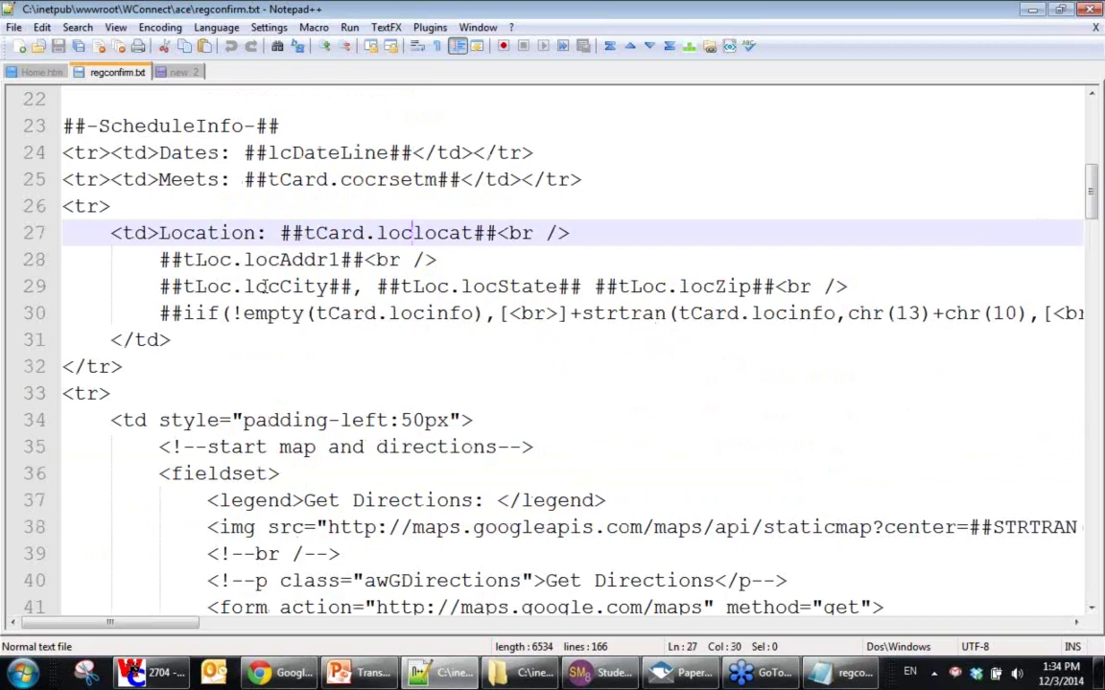
{"action": "left_click_drag", "start_coordinate": [266, 287], "coordinate": [399, 307]}
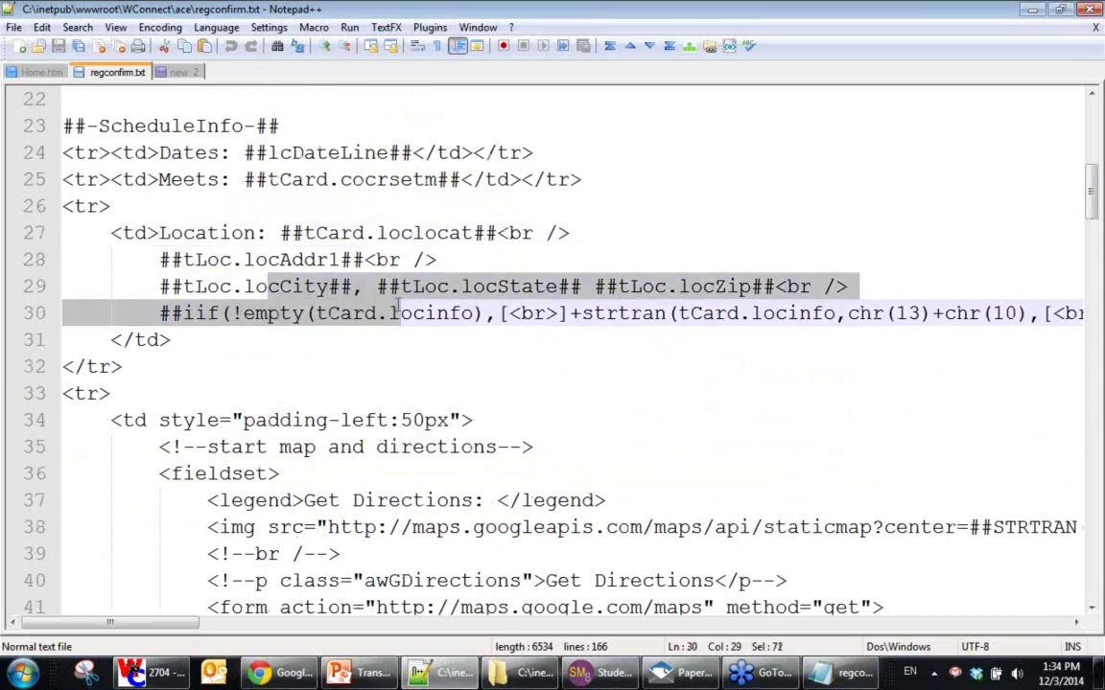
{"action": "left_click", "coordinate": [751, 313]}
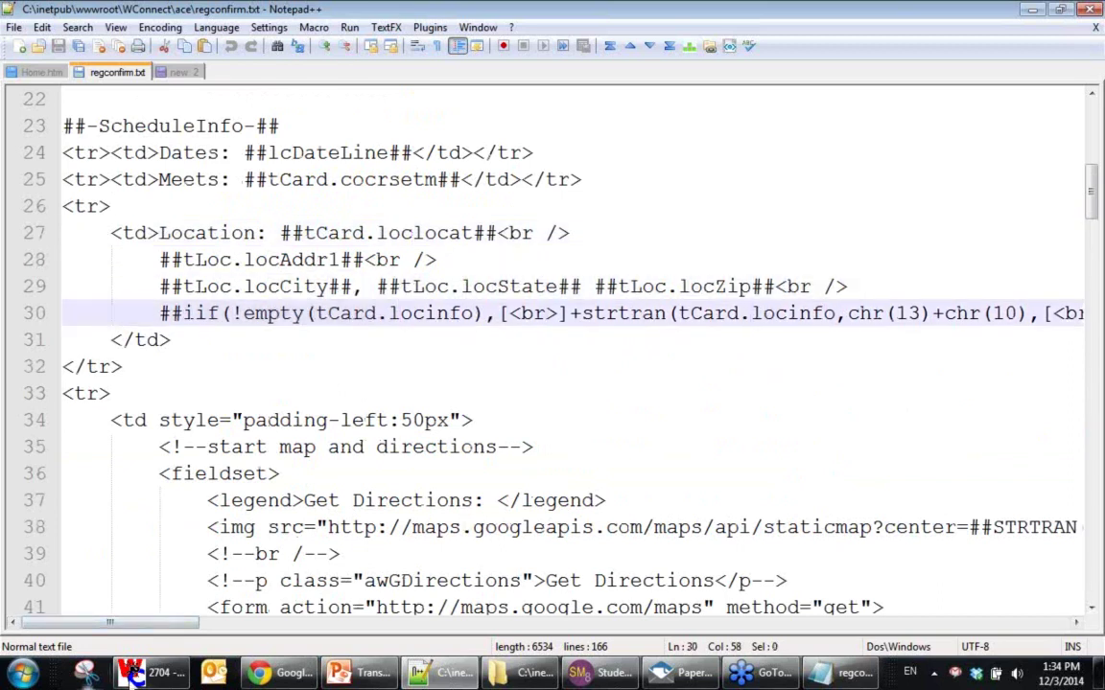
{"action": "left_click_drag", "start_coordinate": [163, 322], "coordinate": [775, 313]}
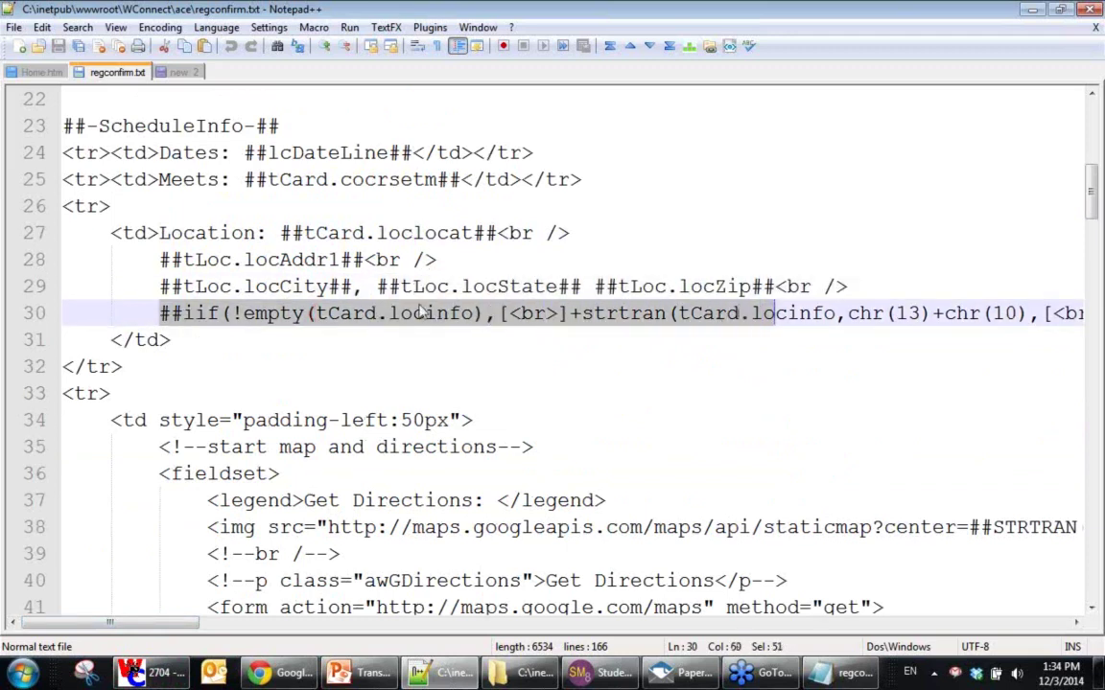
{"action": "left_click", "coordinate": [392, 314]}
{"action": "left_click_drag", "start_coordinate": [63, 313], "coordinate": [474, 314]}
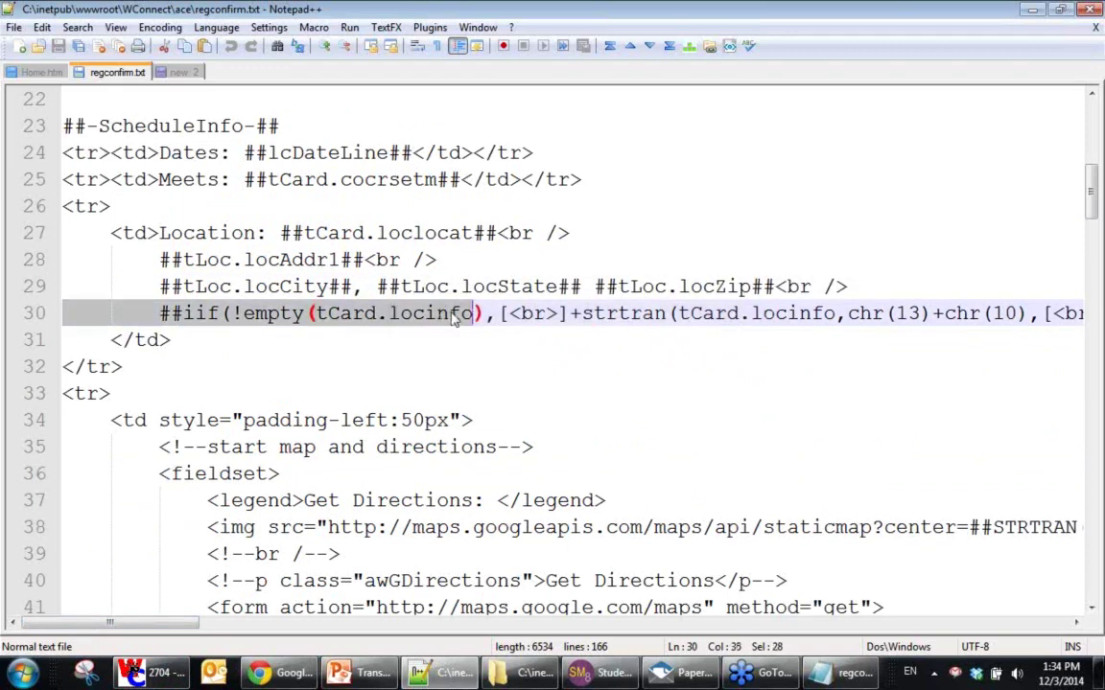
{"action": "left_click_drag", "start_coordinate": [389, 314], "coordinate": [520, 314]}
{"action": "triple_click", "coordinate": [403, 314]}
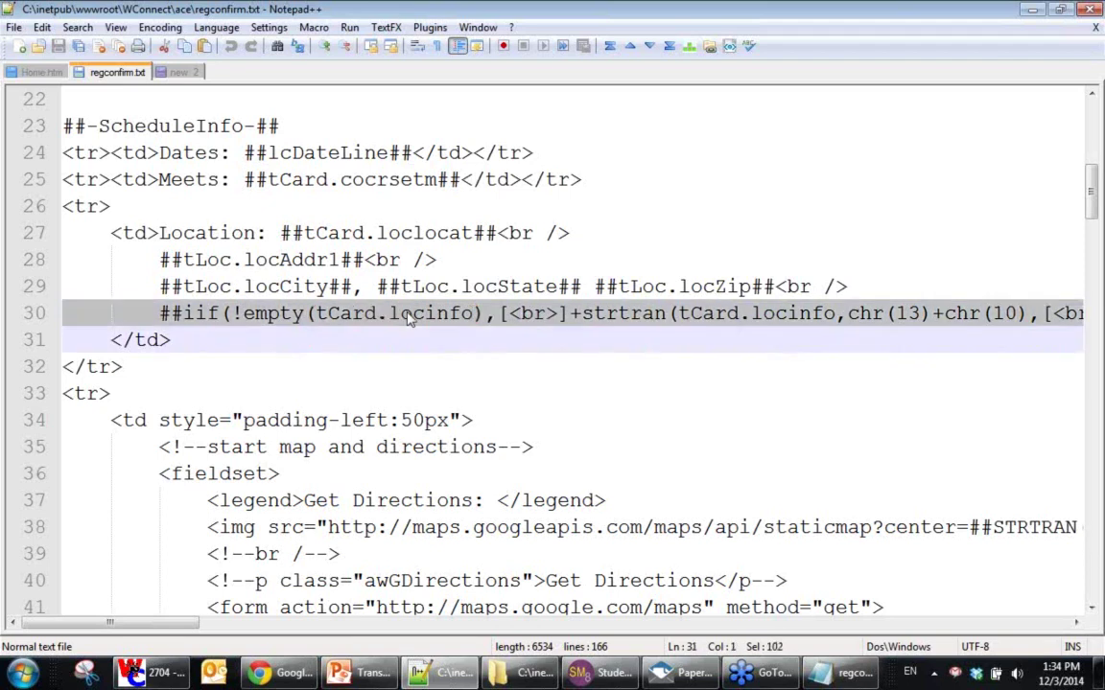
{"action": "mouse_move", "coordinate": [59, 625]}
{"action": "left_mouse_down"}
{"action": "mouse_move", "coordinate": [142, 624]}
{"action": "mouse_move", "coordinate": [59, 628]}
{"action": "left_mouse_up"}
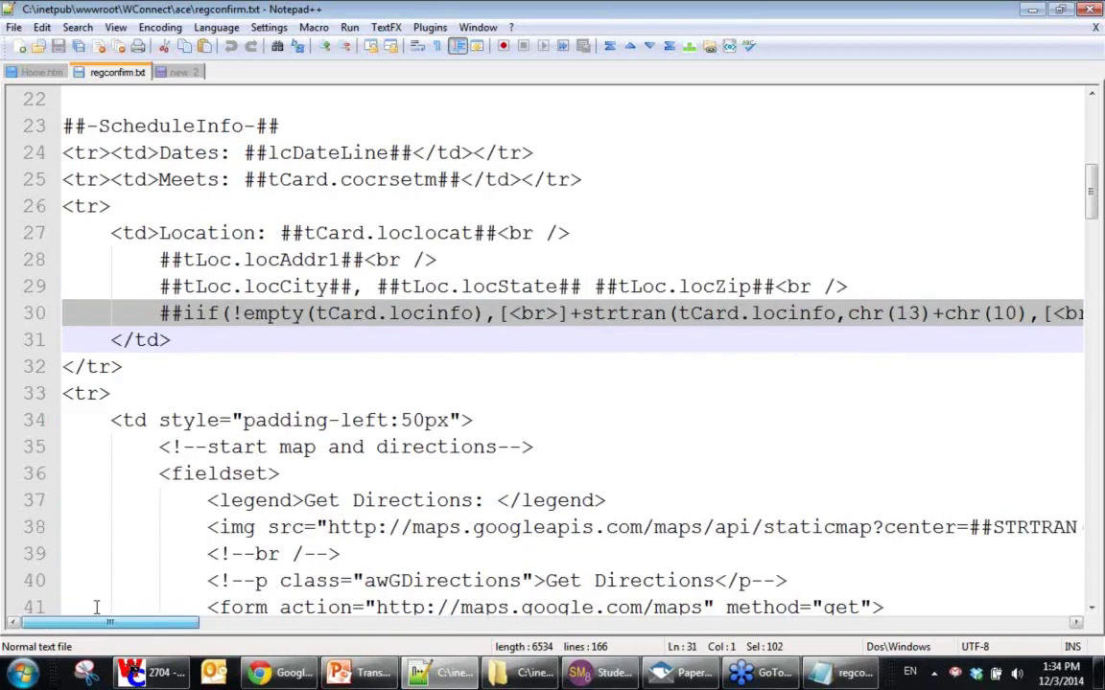
{"action": "left_click", "coordinate": [320, 314]}
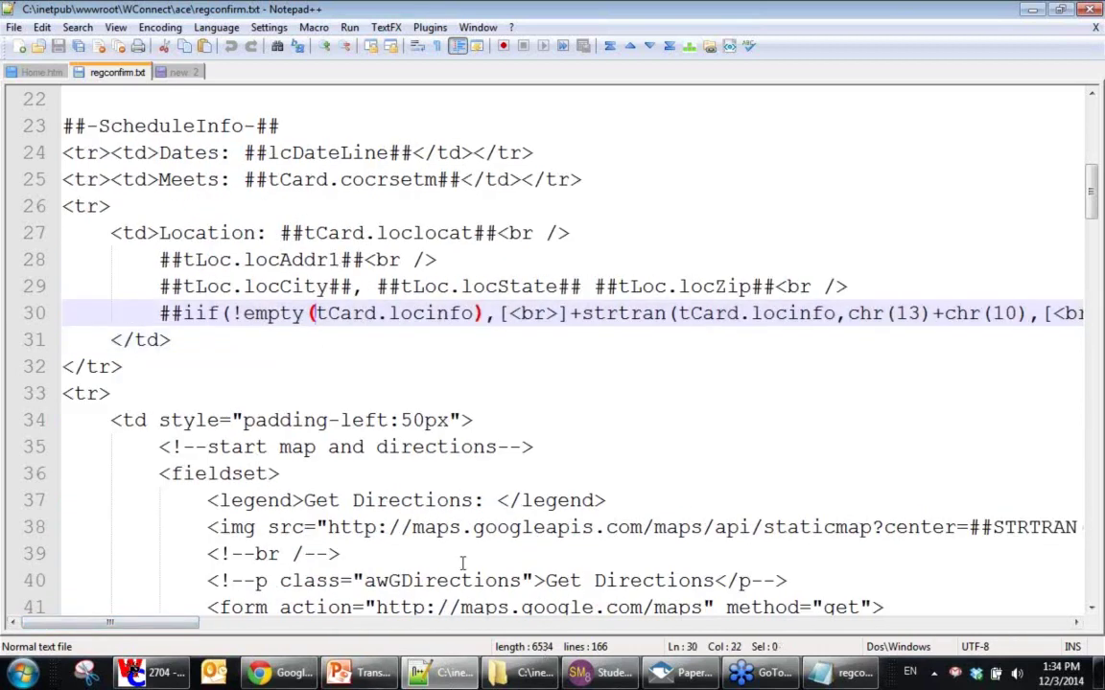
Save and close the Holiday Inn location record with OK/Close.
{"action": "left_click", "coordinate": [592, 682]}
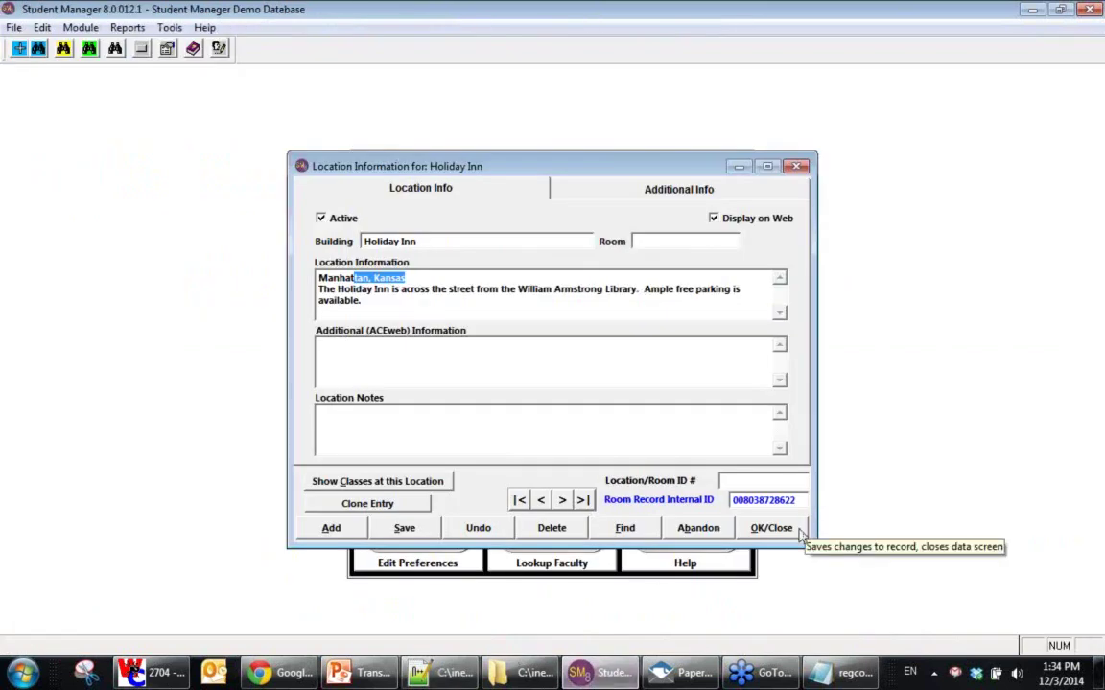
{"action": "left_click", "coordinate": [800, 534]}
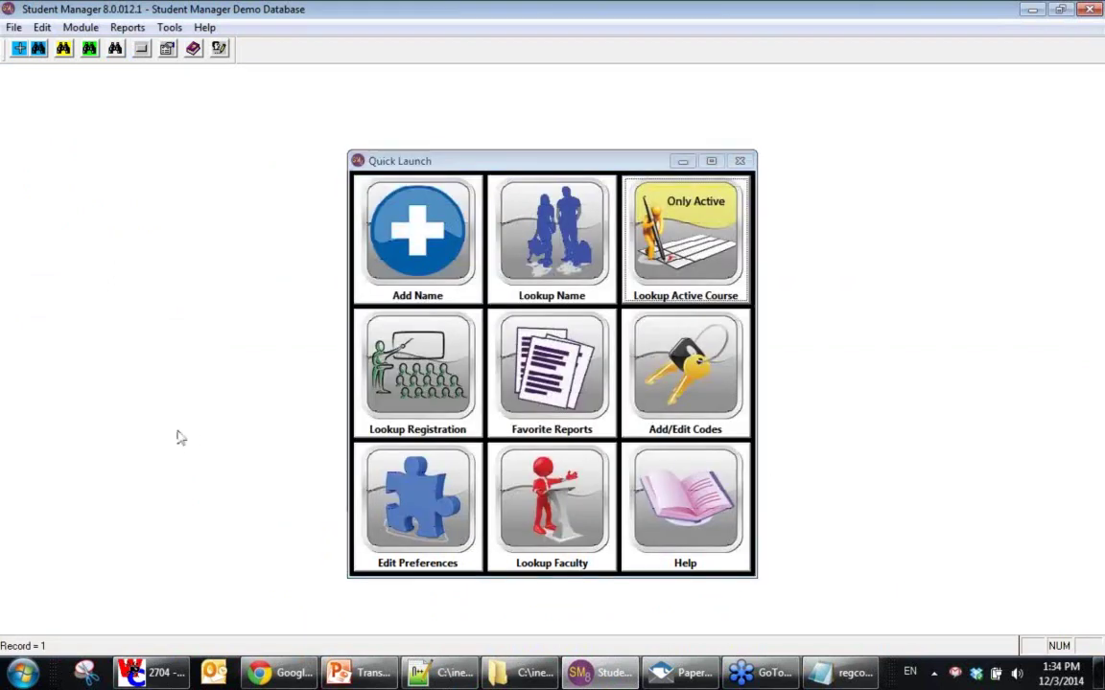
Load the EMAP Registration Confirmation (HTML Format) template in the email template editor.
{"action": "left_click", "coordinate": [79, 29]}
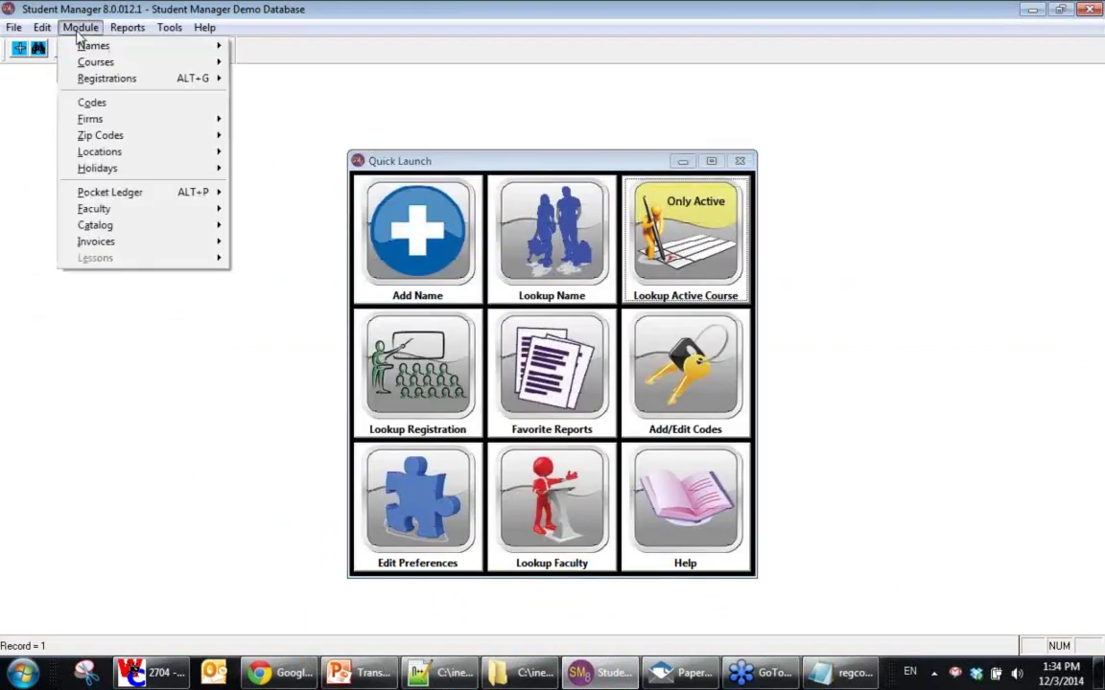
{"action": "mouse_move", "coordinate": [173, 217]}
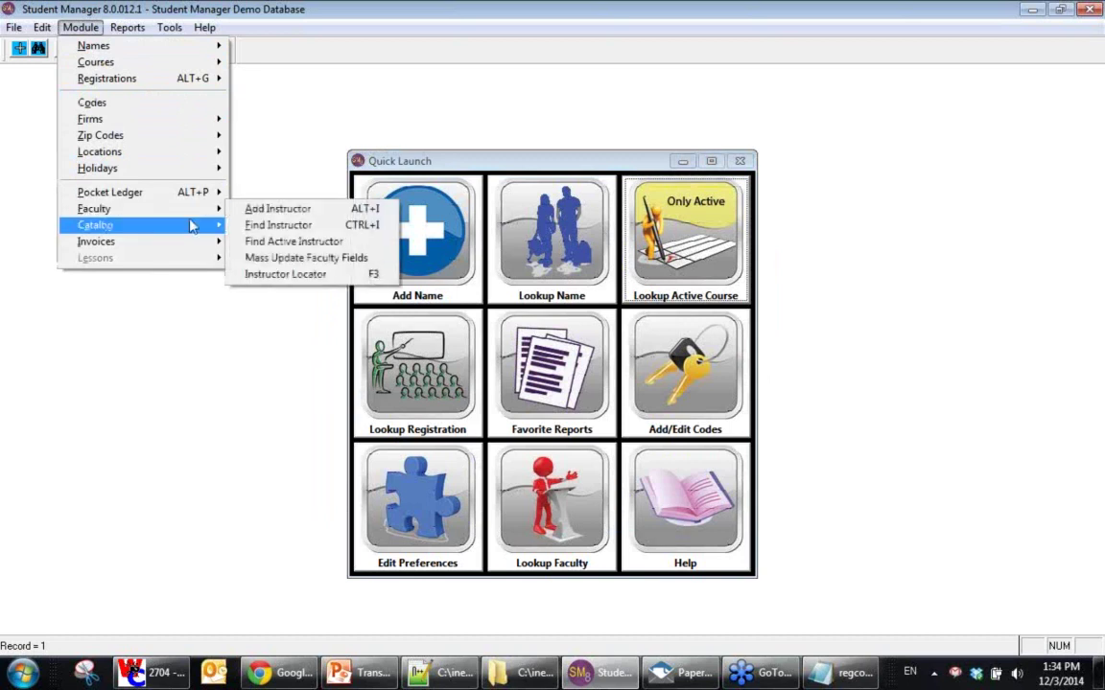
{"action": "left_click", "coordinate": [288, 274]}
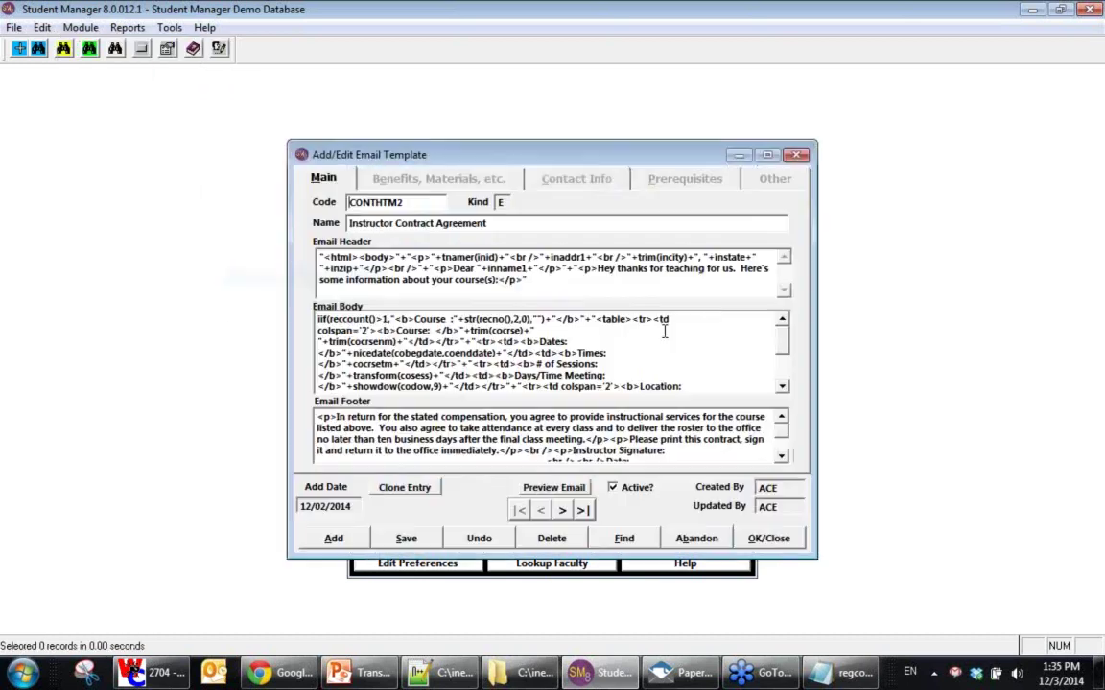
{"action": "left_click", "coordinate": [629, 541]}
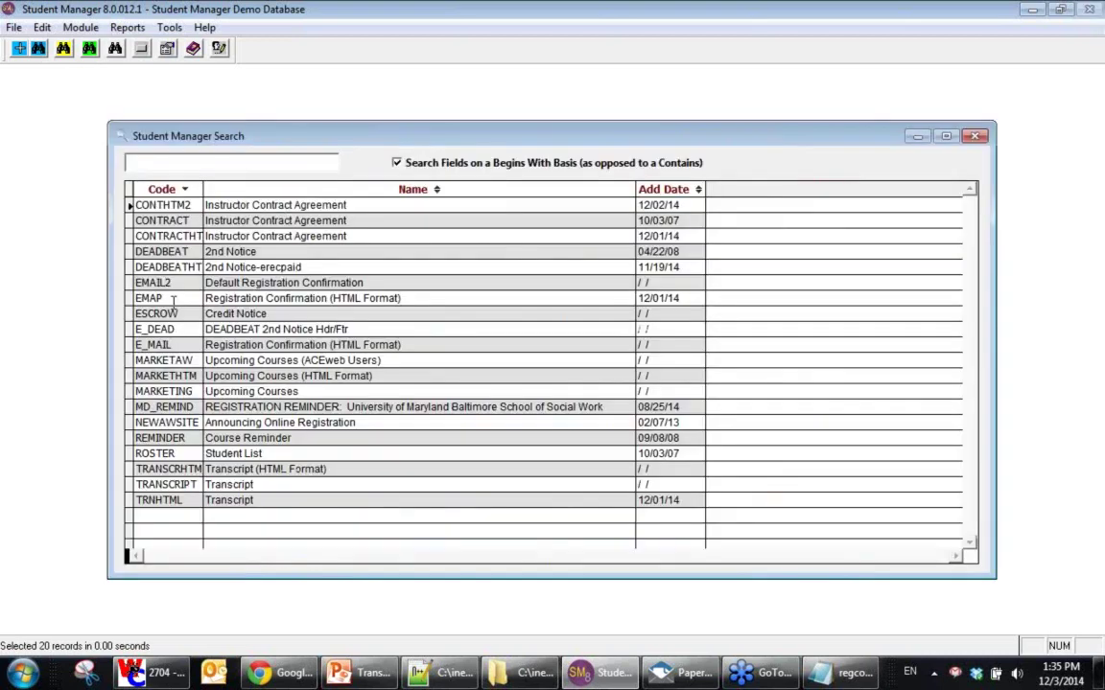
{"action": "double_click", "coordinate": [172, 300]}
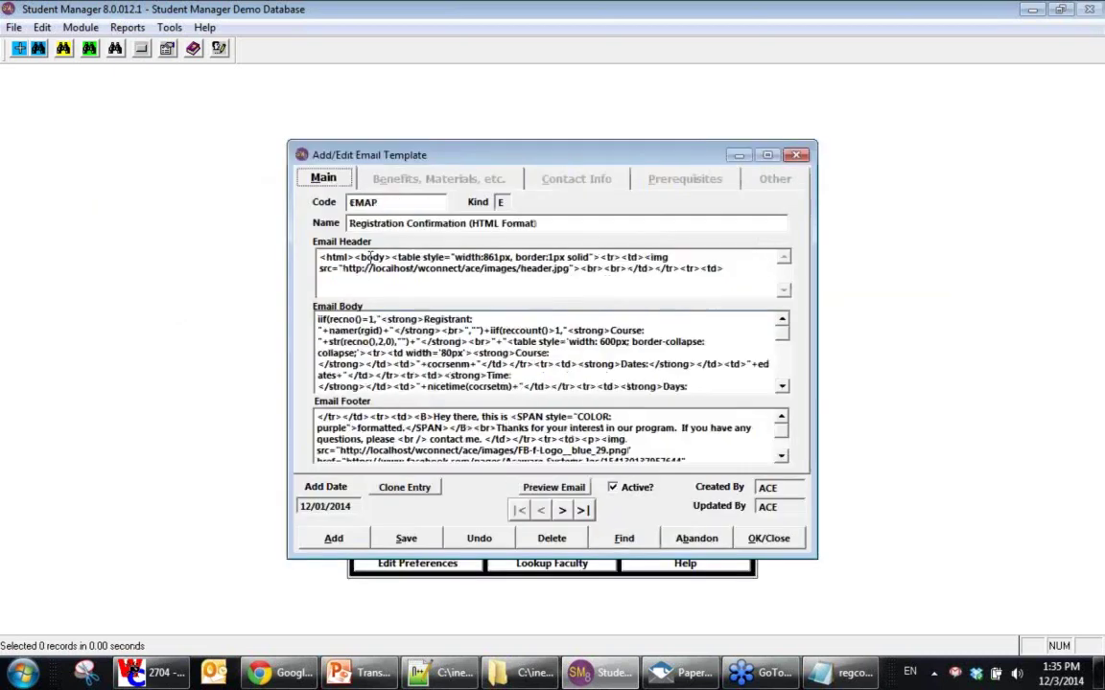
Inspect the body's STRTRAN address expression in the full editor, then show slide 35, 'Common Report Functions'.
{"action": "left_click", "coordinate": [573, 351]}
{"action": "double_click", "coordinate": [573, 351]}
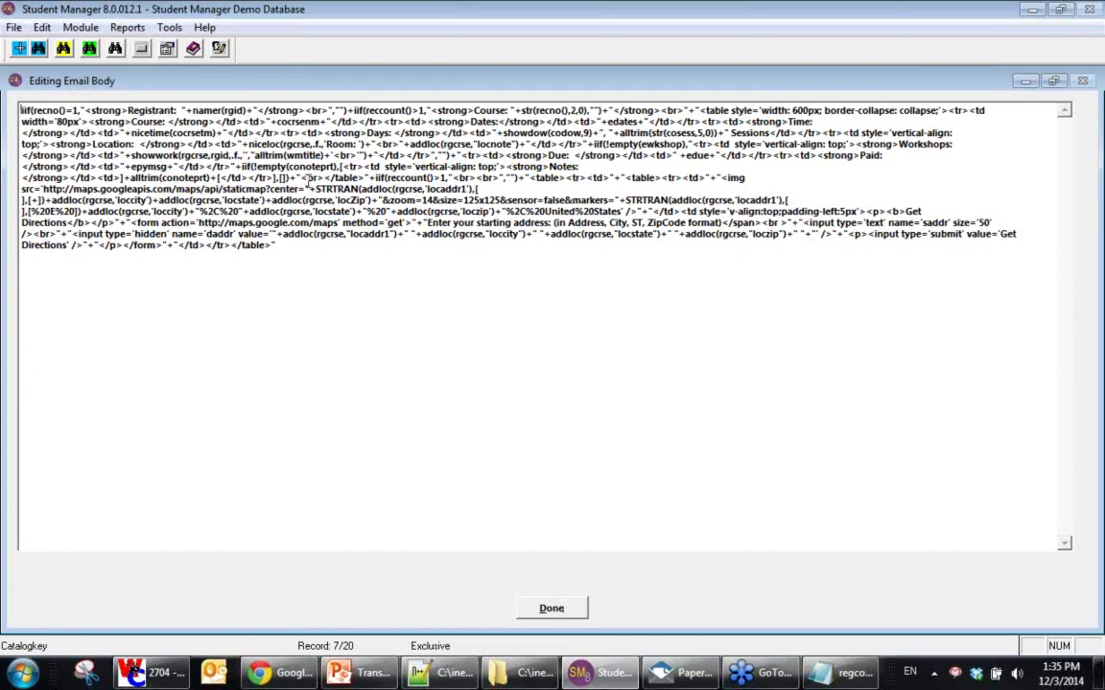
{"action": "left_click_drag", "start_coordinate": [315, 189], "coordinate": [477, 189]}
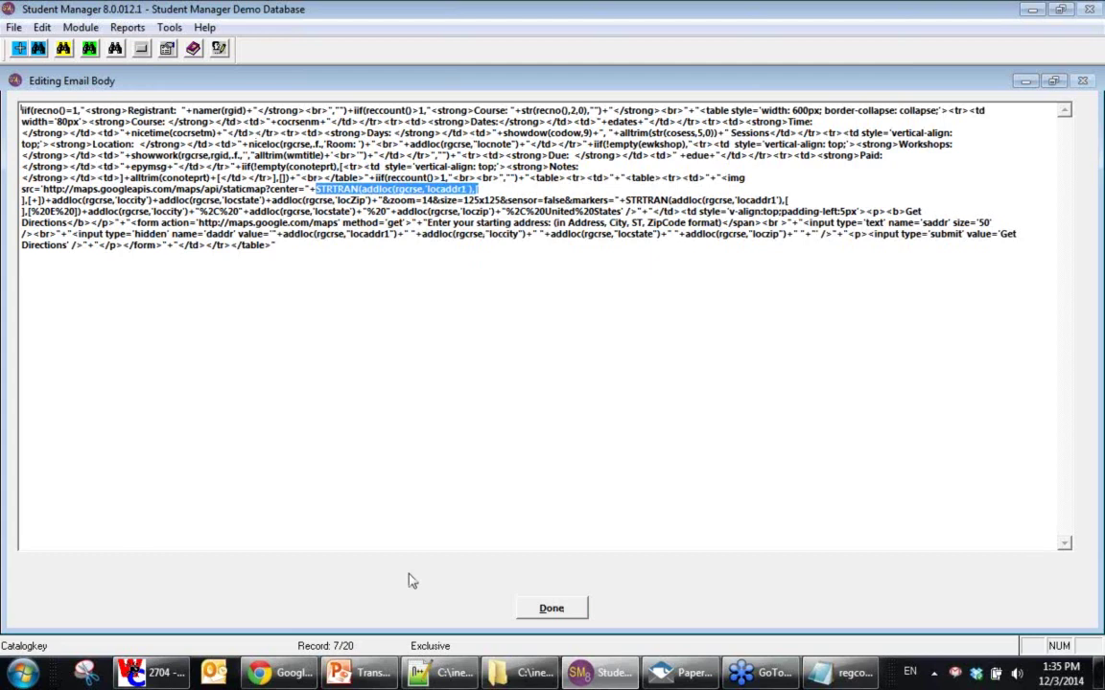
{"action": "left_click", "coordinate": [372, 677]}
{"action": "left_click", "coordinate": [77, 263]}
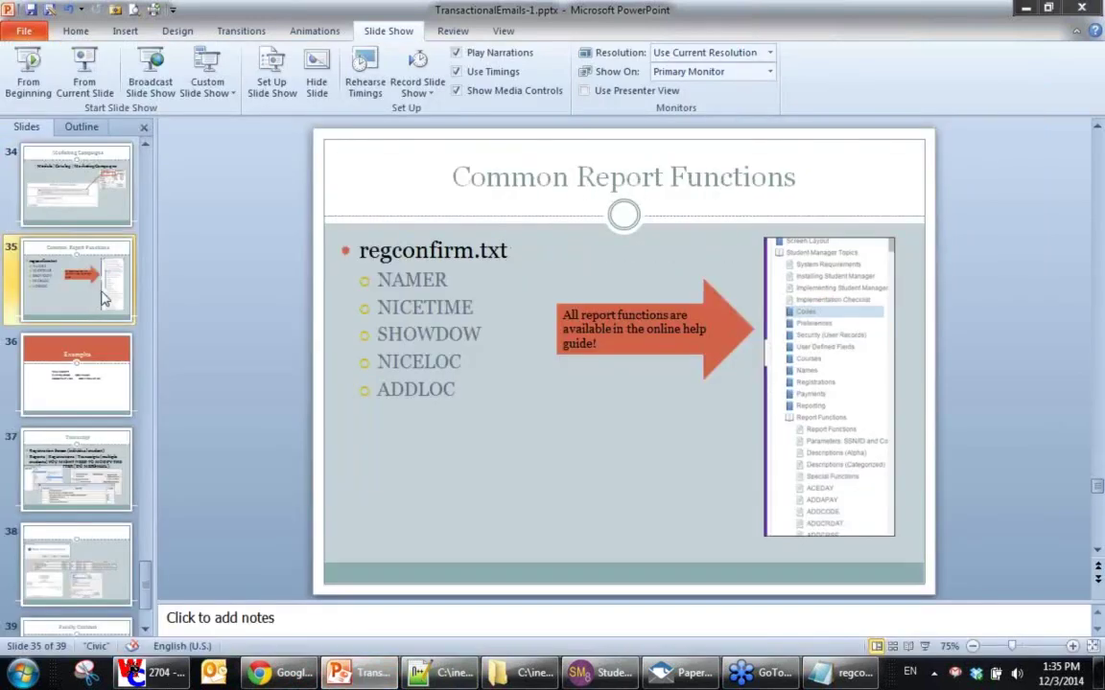
Highlight ADDLOC on the Common Report Functions slide, then return to the Student Manager email body.
{"action": "left_click", "coordinate": [460, 285]}
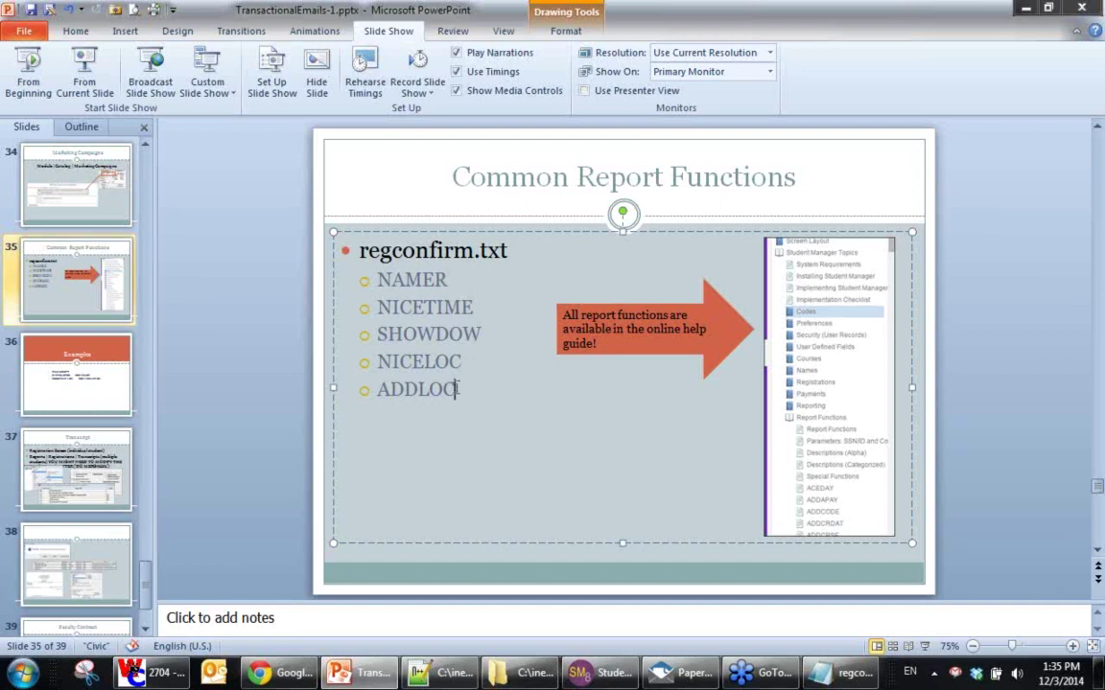
{"action": "left_click_drag", "start_coordinate": [471, 389], "coordinate": [417, 397]}
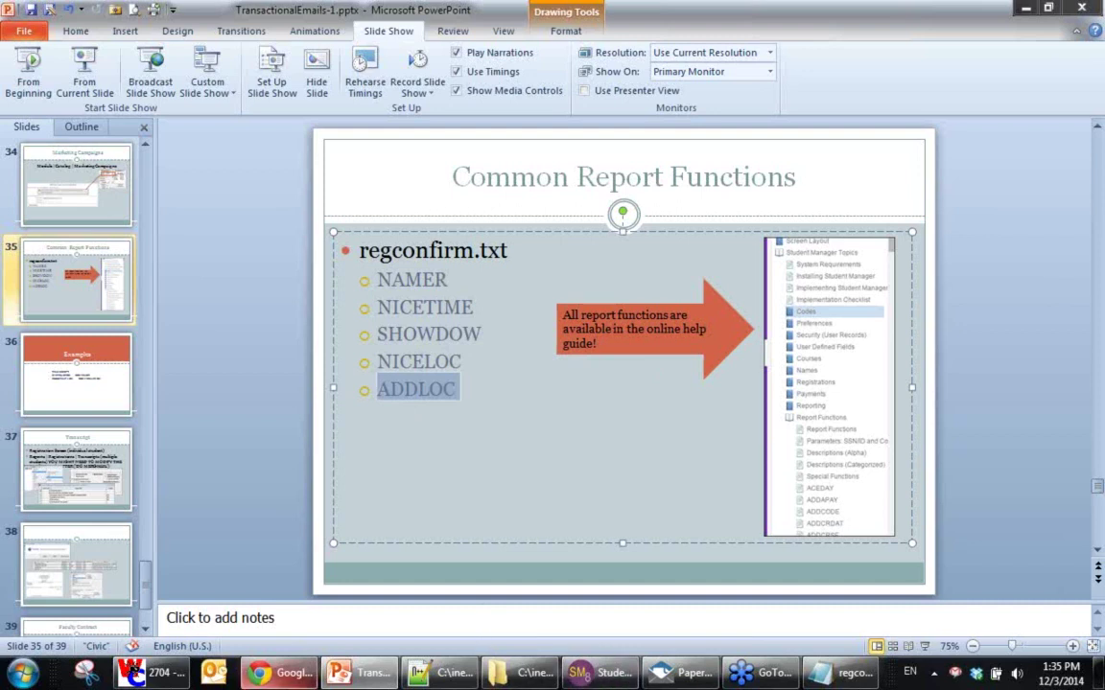
{"action": "mouse_move", "coordinate": [278, 672]}
{"action": "mouse_move", "coordinate": [765, 679]}
{"action": "mouse_move", "coordinate": [844, 674]}
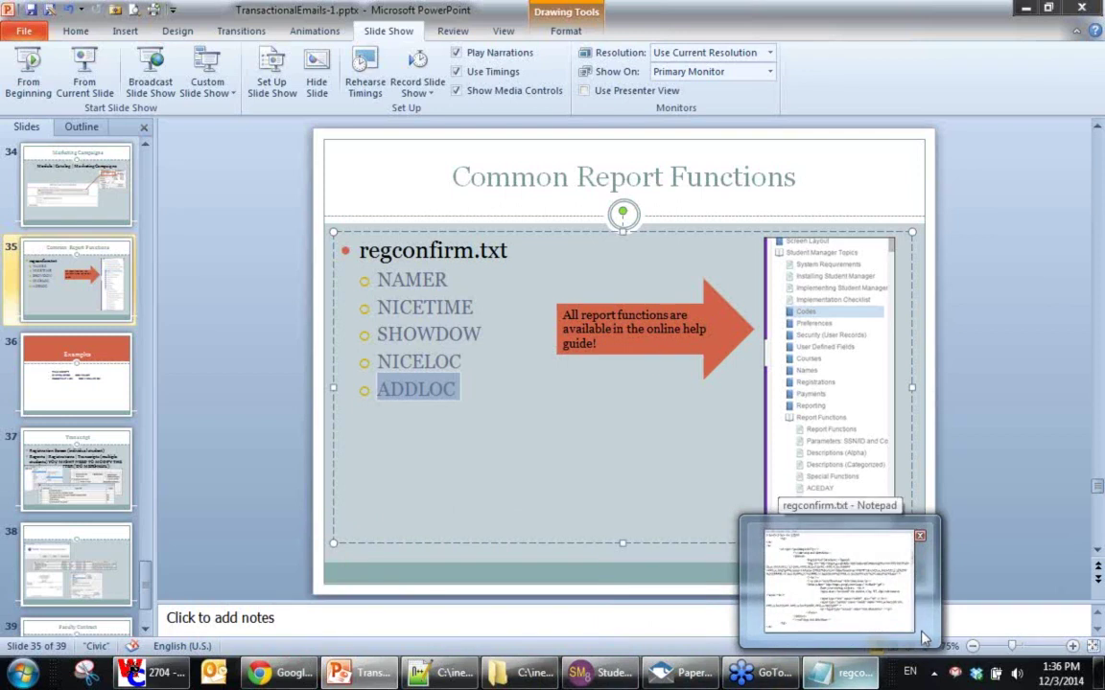
{"action": "mouse_move", "coordinate": [707, 649]}
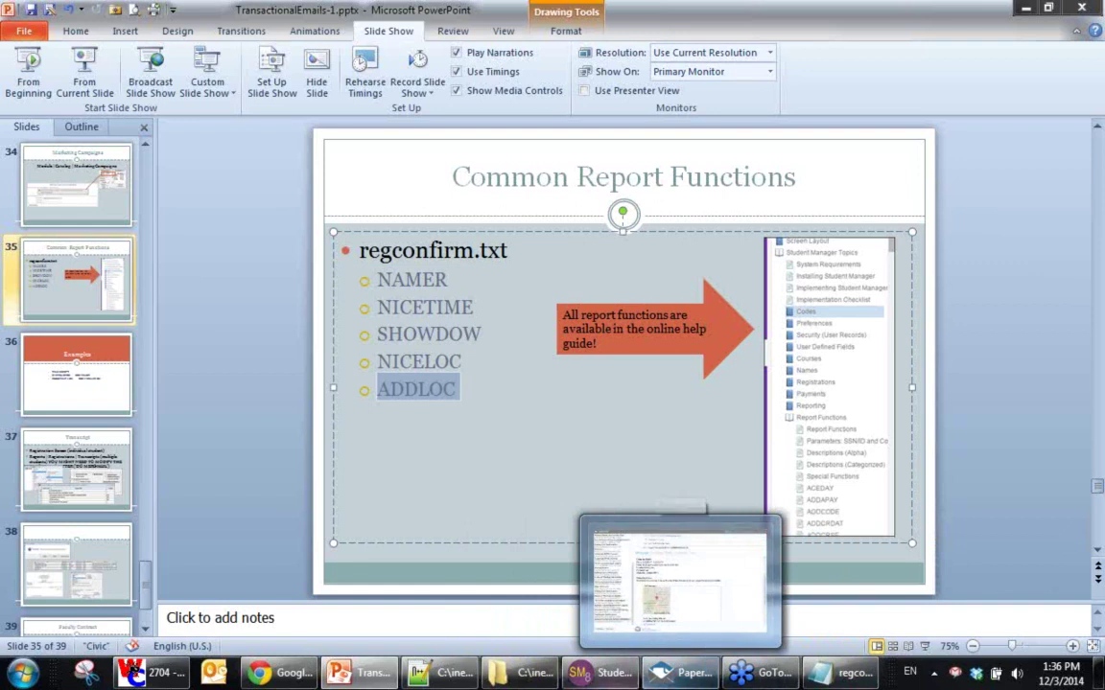
{"action": "left_click", "coordinate": [603, 673]}
Delete the Google map and Get Directions HTML from the email body's end, leaving a trailing +.
{"action": "left_click", "coordinate": [424, 278]}
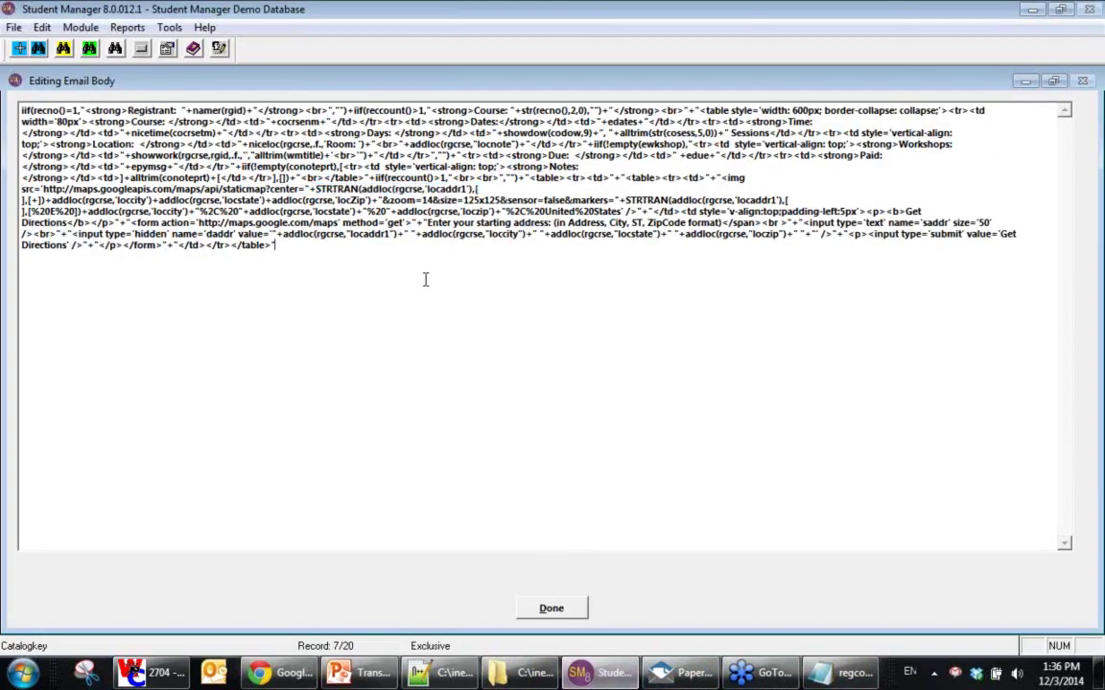
{"action": "left_click_drag", "start_coordinate": [353, 256], "coordinate": [617, 177]}
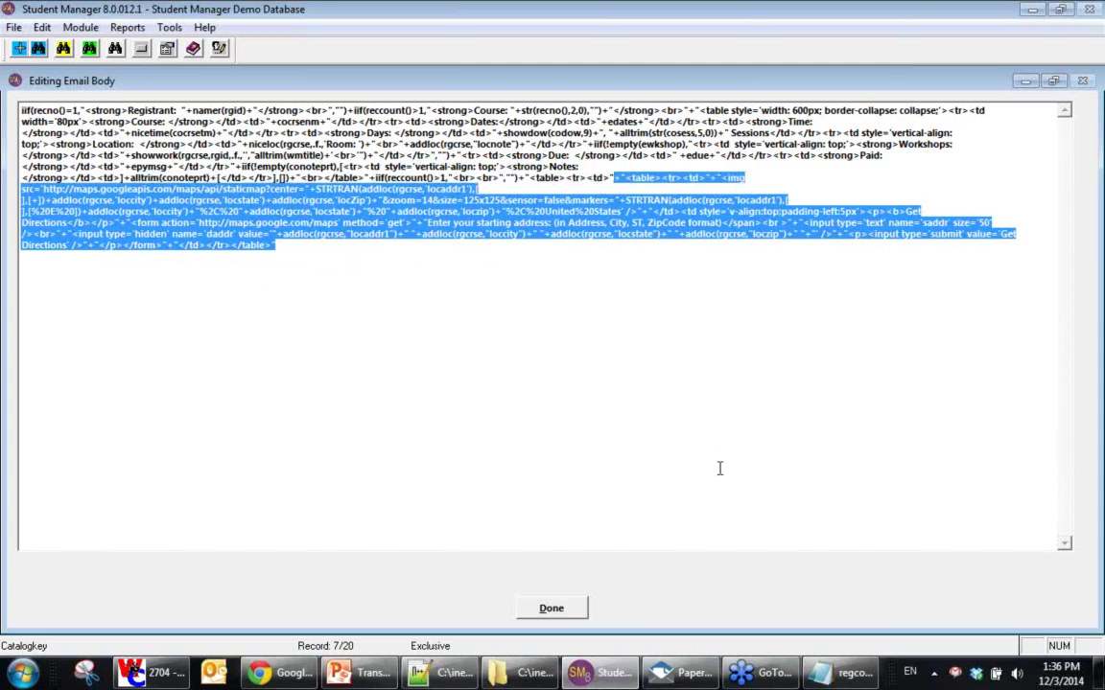
{"action": "key", "text": "Delete"}
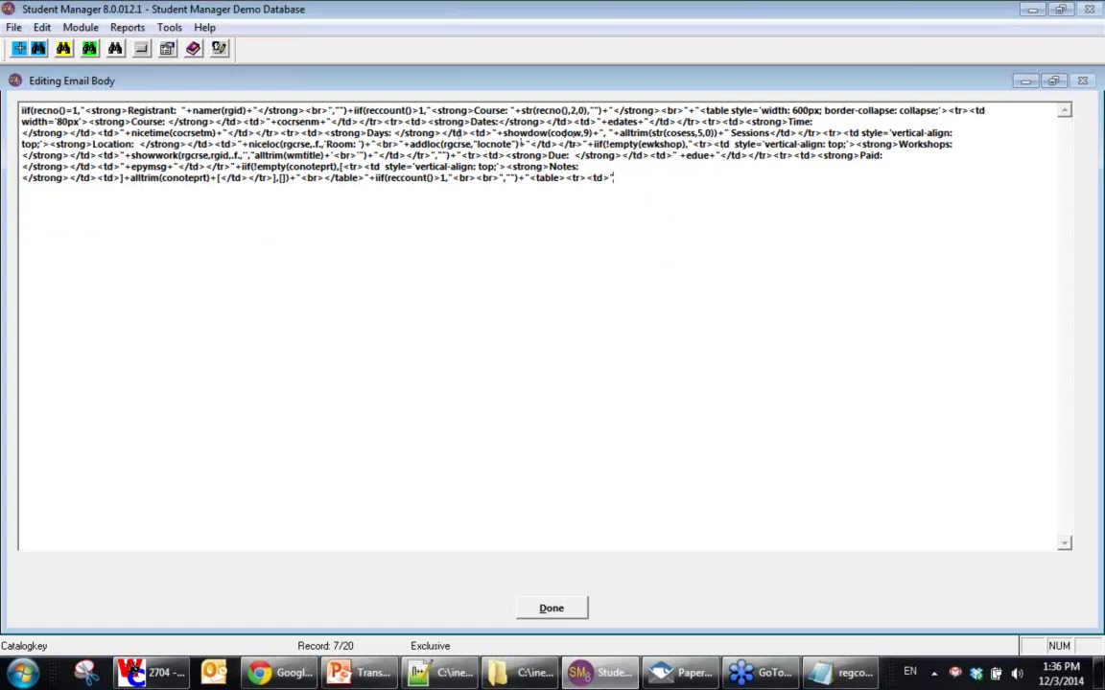
{"action": "type", "text": "+"}
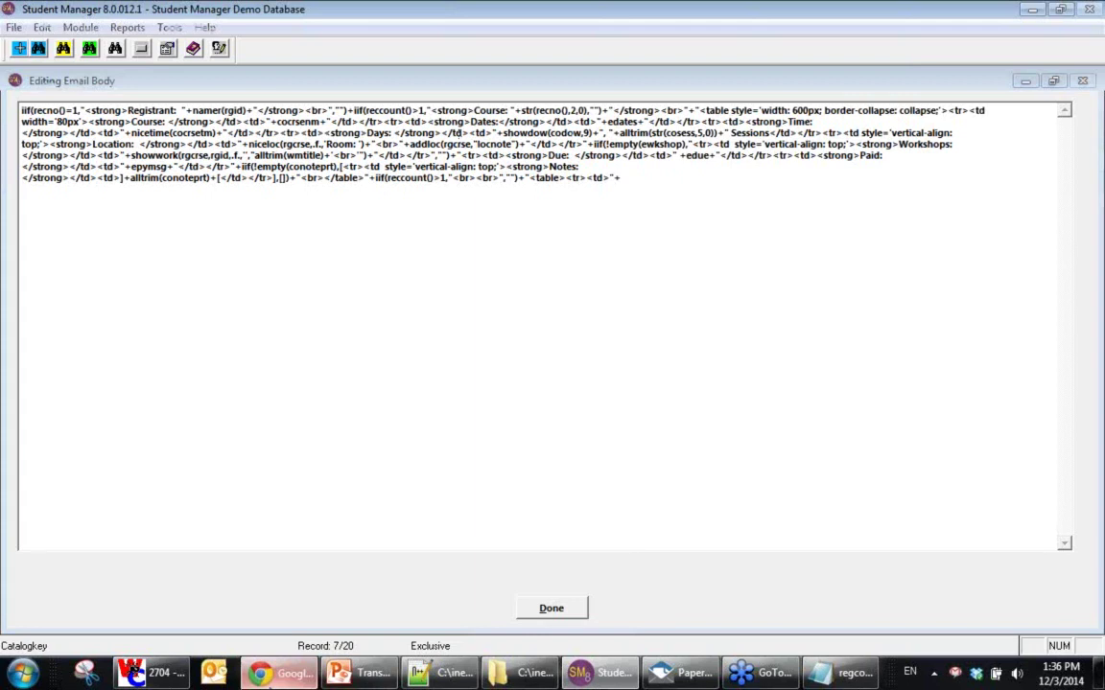
{"action": "key", "text": "alt+Tab"}
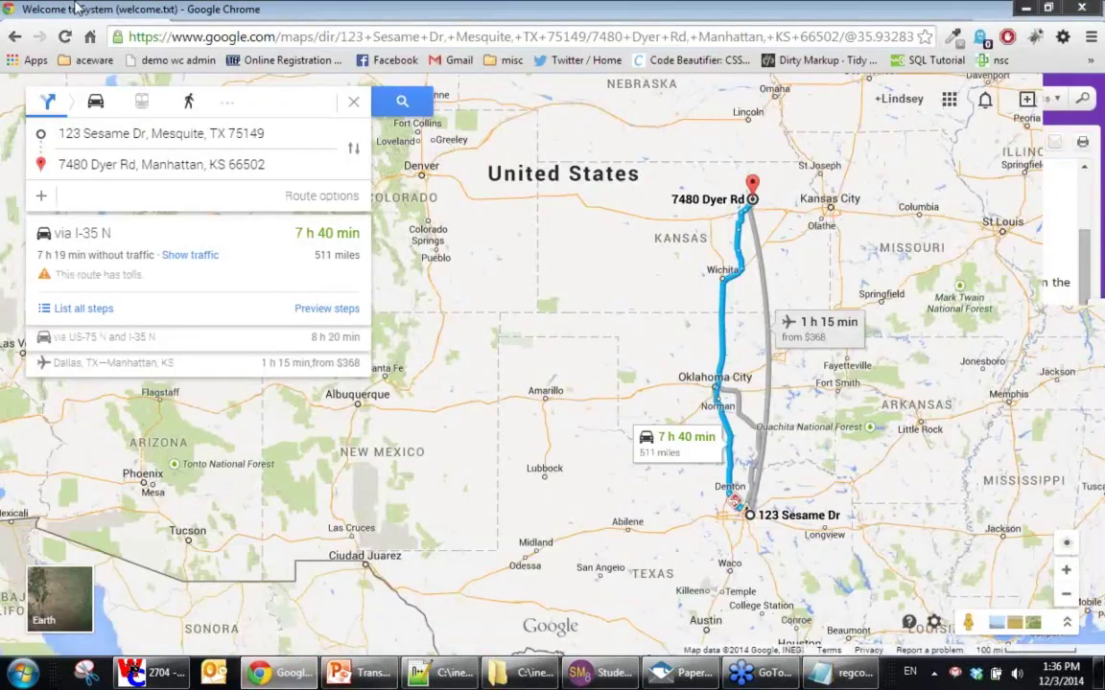
Open the ADDLOC topic under Student Manager Topics > Report Functions with the topic list hidden.
{"action": "key", "text": "ctrl+1"}
{"action": "left_click", "coordinate": [1096, 329]}
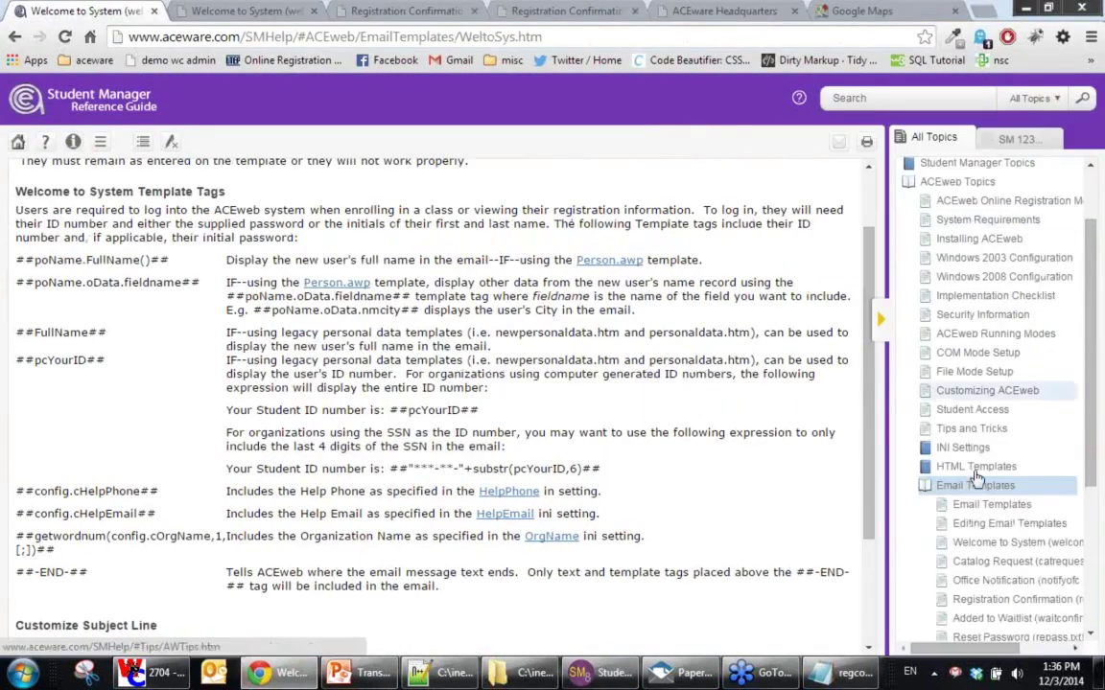
{"action": "left_click", "coordinate": [911, 486]}
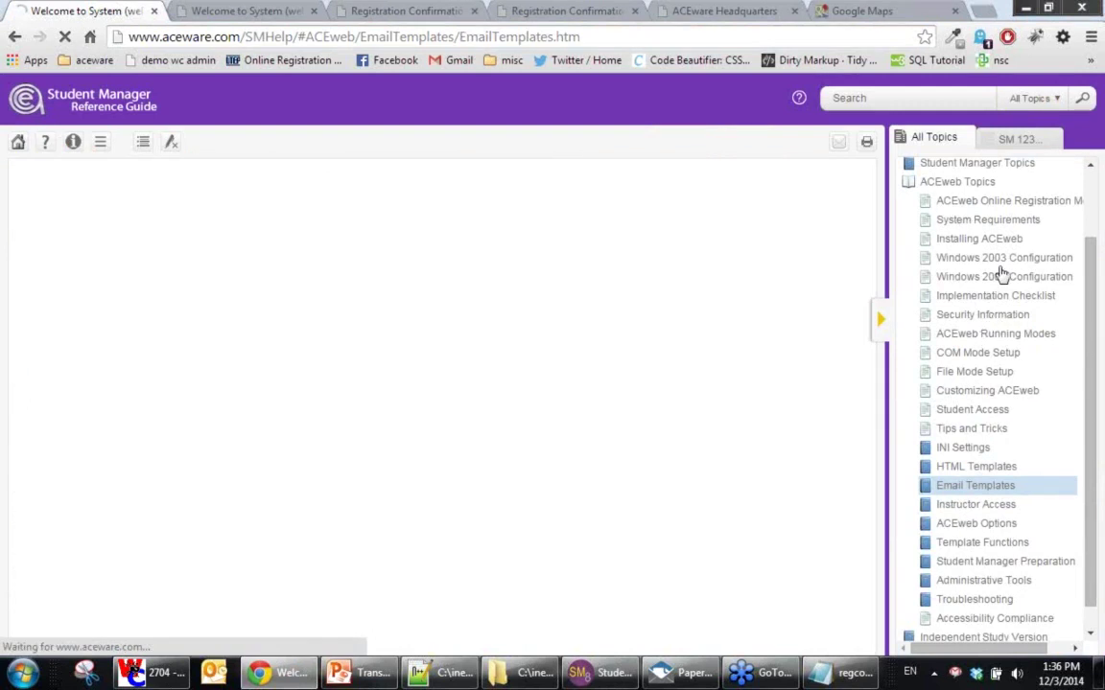
{"action": "left_click", "coordinate": [968, 201]}
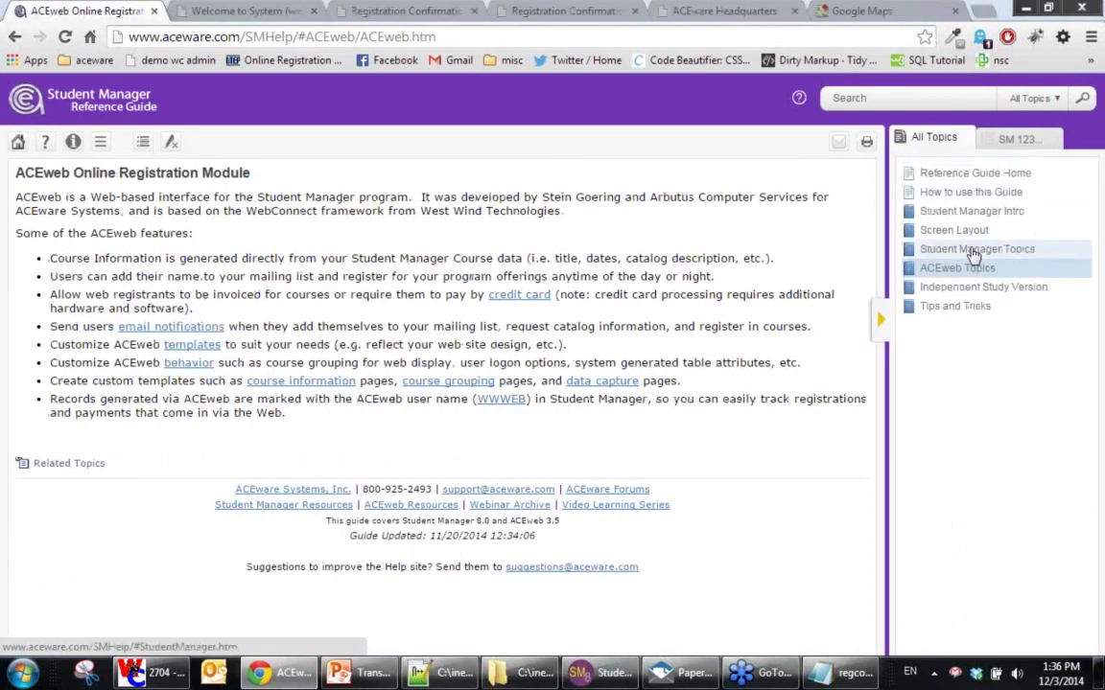
{"action": "left_click", "coordinate": [974, 253]}
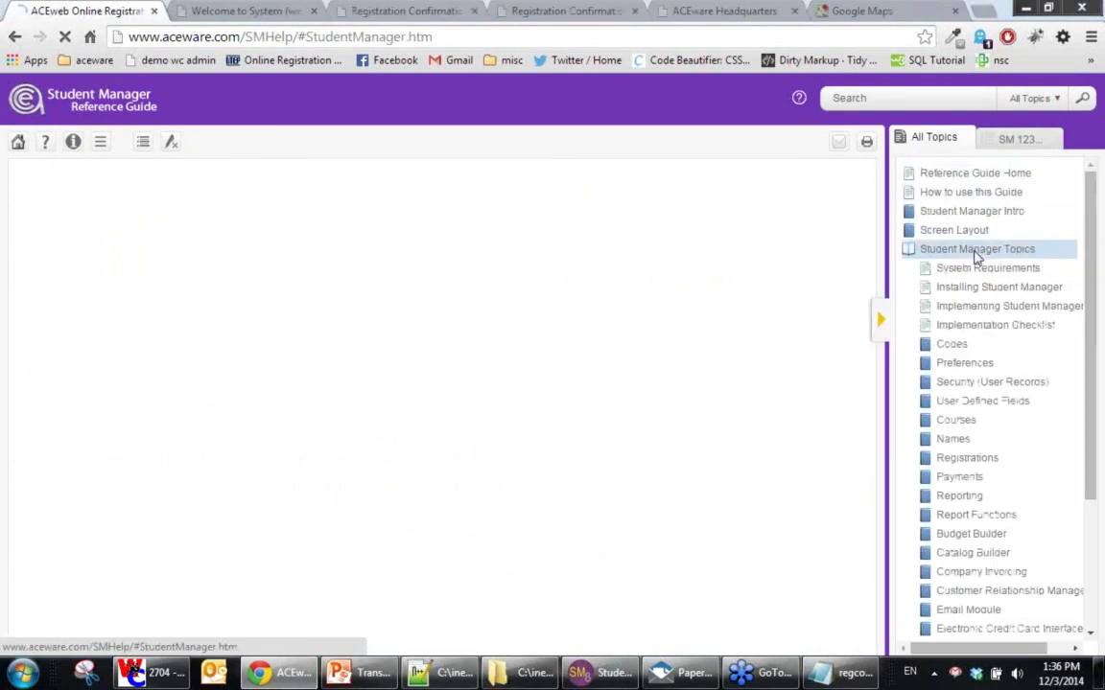
{"action": "left_click", "coordinate": [953, 515]}
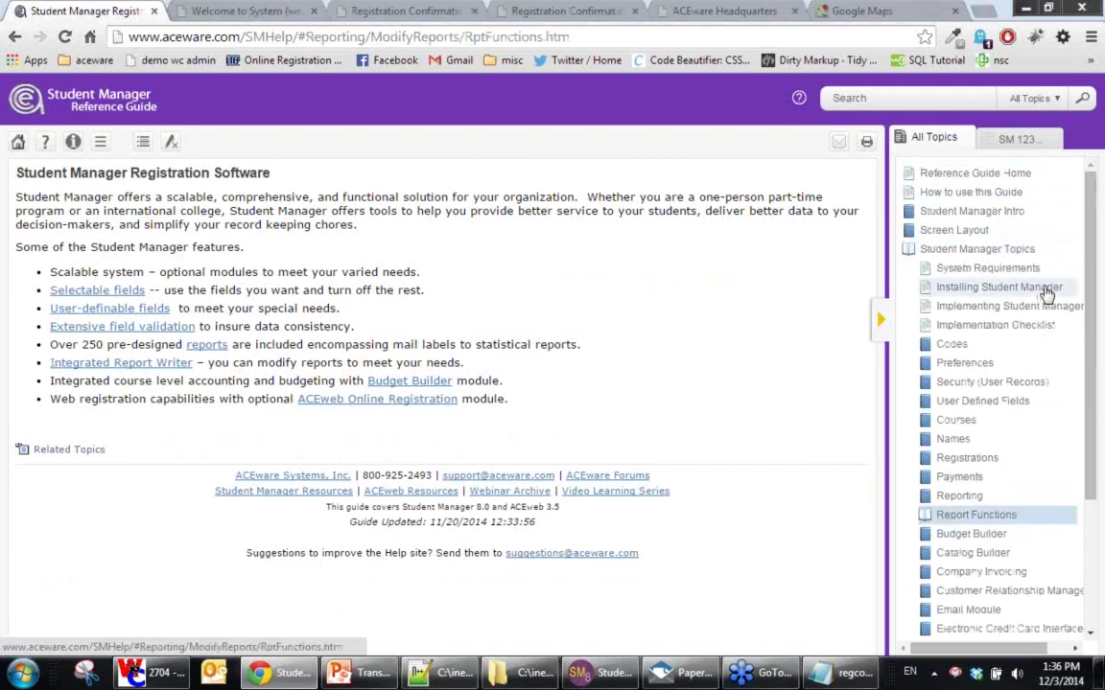
{"action": "scroll", "coordinate": [1036, 427], "scroll_direction": "down", "scroll_amount": 4}
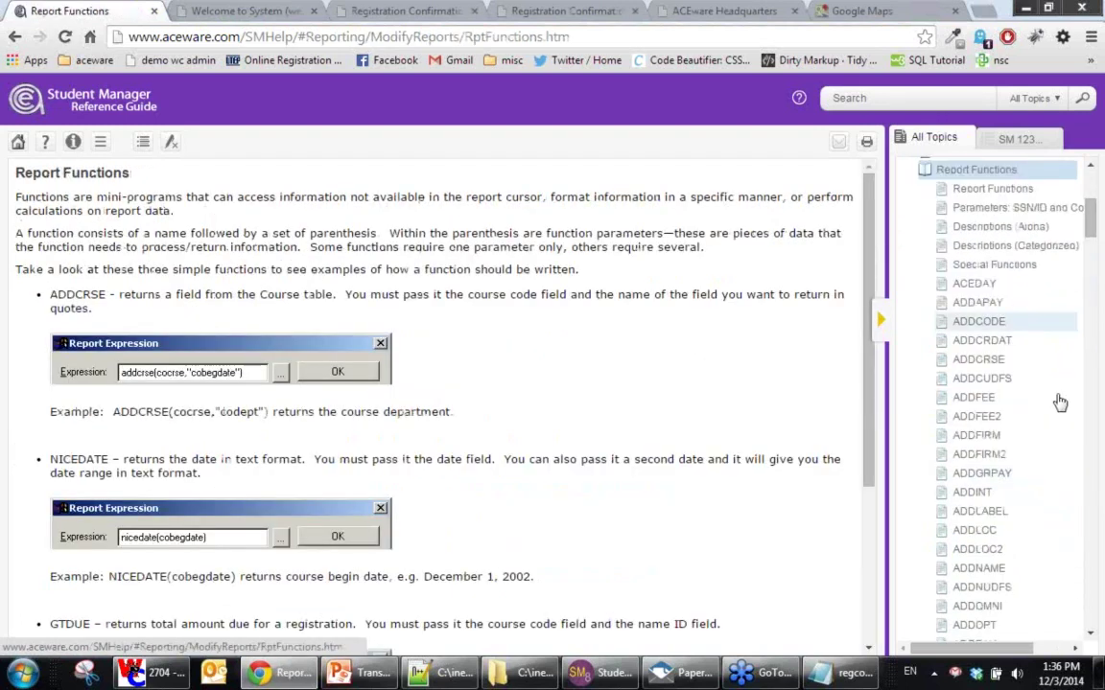
{"action": "scroll", "coordinate": [1051, 412], "scroll_direction": "down", "scroll_amount": 5}
{"action": "scroll", "coordinate": [974, 254], "scroll_direction": "up", "scroll_amount": 3}
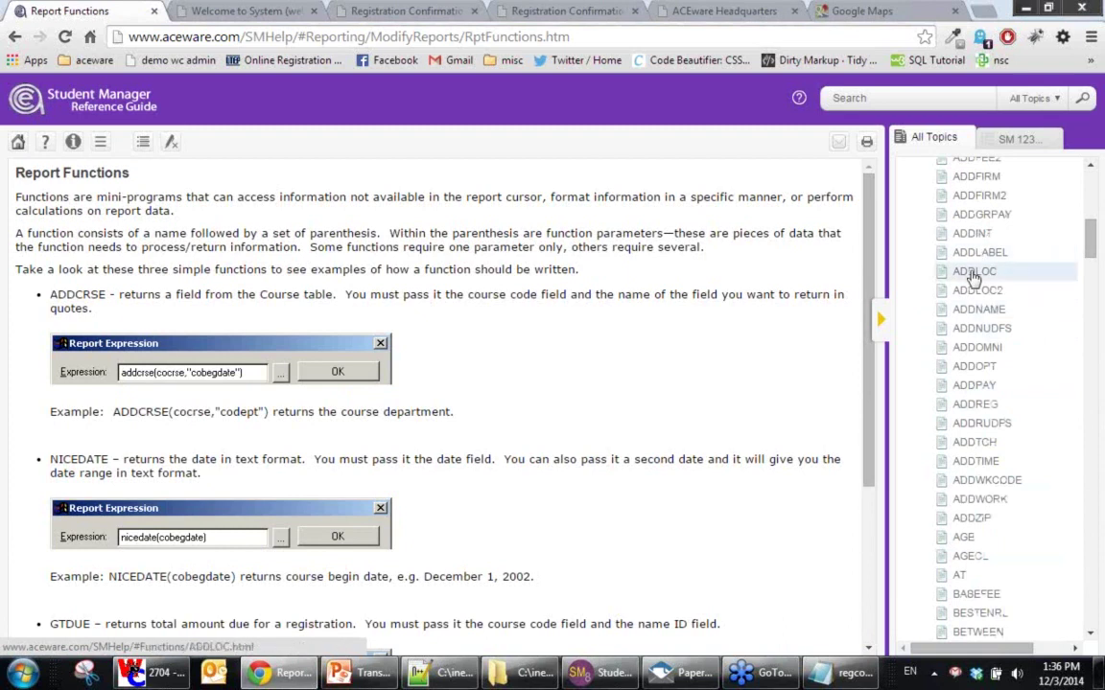
{"action": "left_click", "coordinate": [974, 273]}
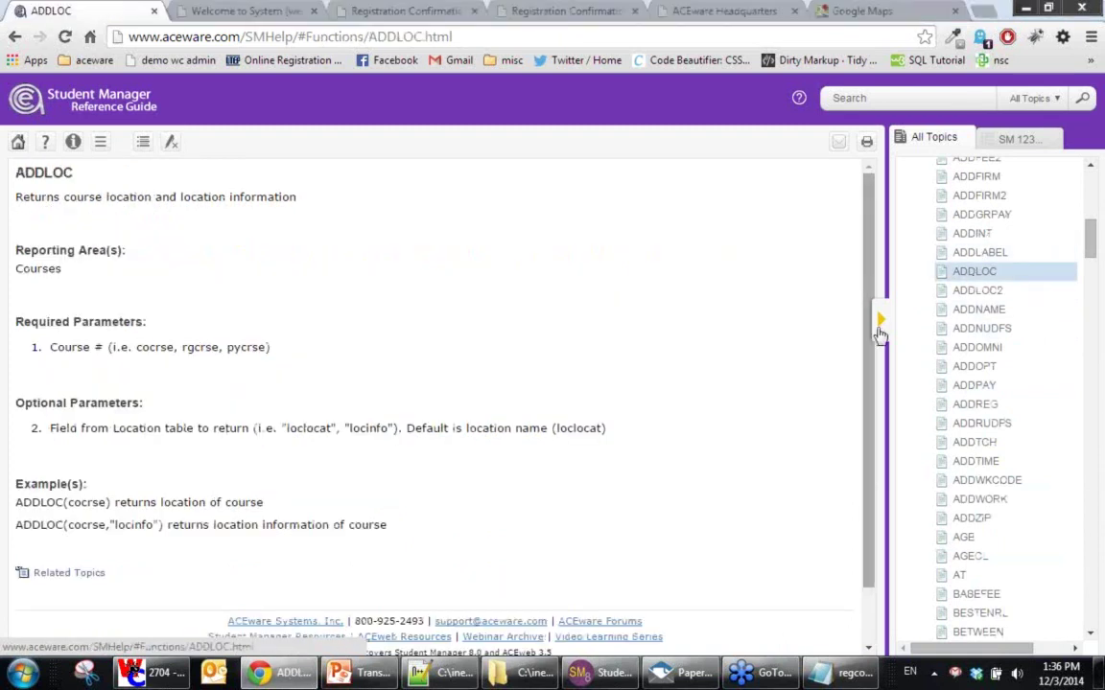
{"action": "left_click", "coordinate": [879, 324]}
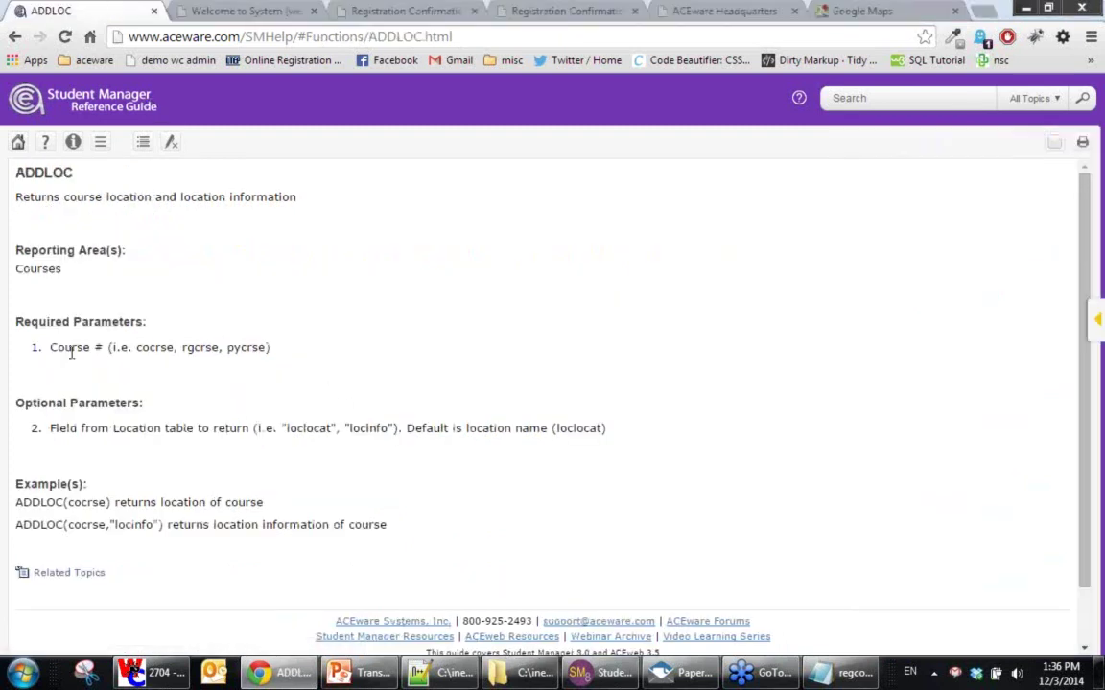
Highlight ADDLOC's course parameter examples and its optional location-table field parameter.
{"action": "left_click_drag", "start_coordinate": [151, 347], "coordinate": [264, 347]}
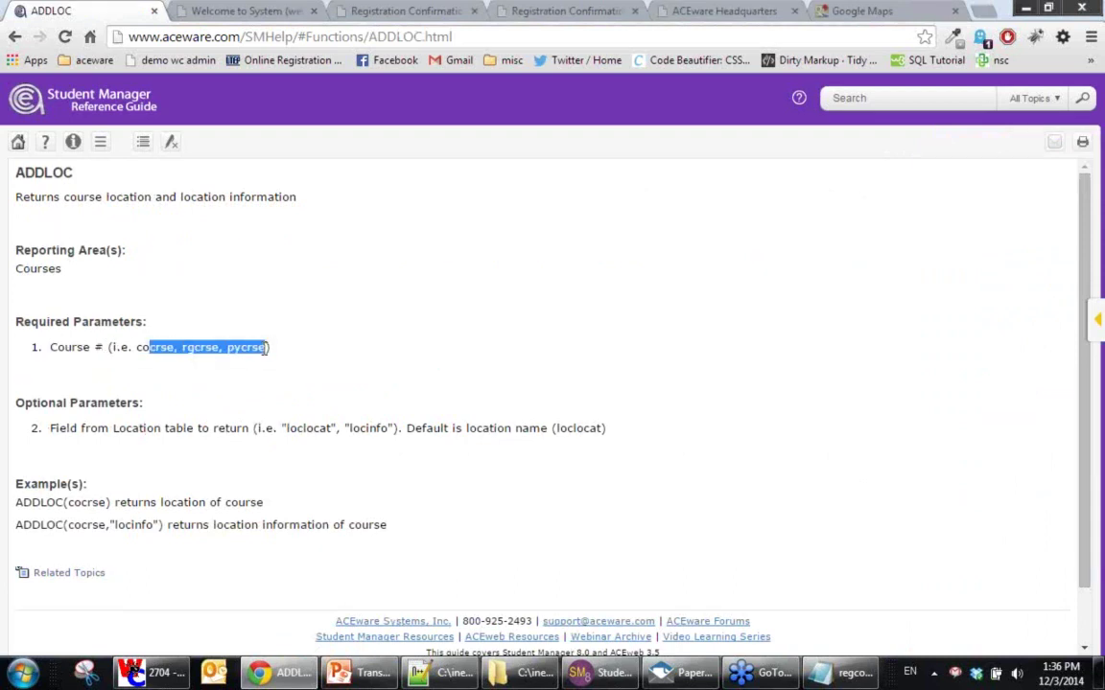
{"action": "left_click", "coordinate": [214, 452]}
{"action": "left_click_drag", "start_coordinate": [113, 427], "coordinate": [400, 428]}
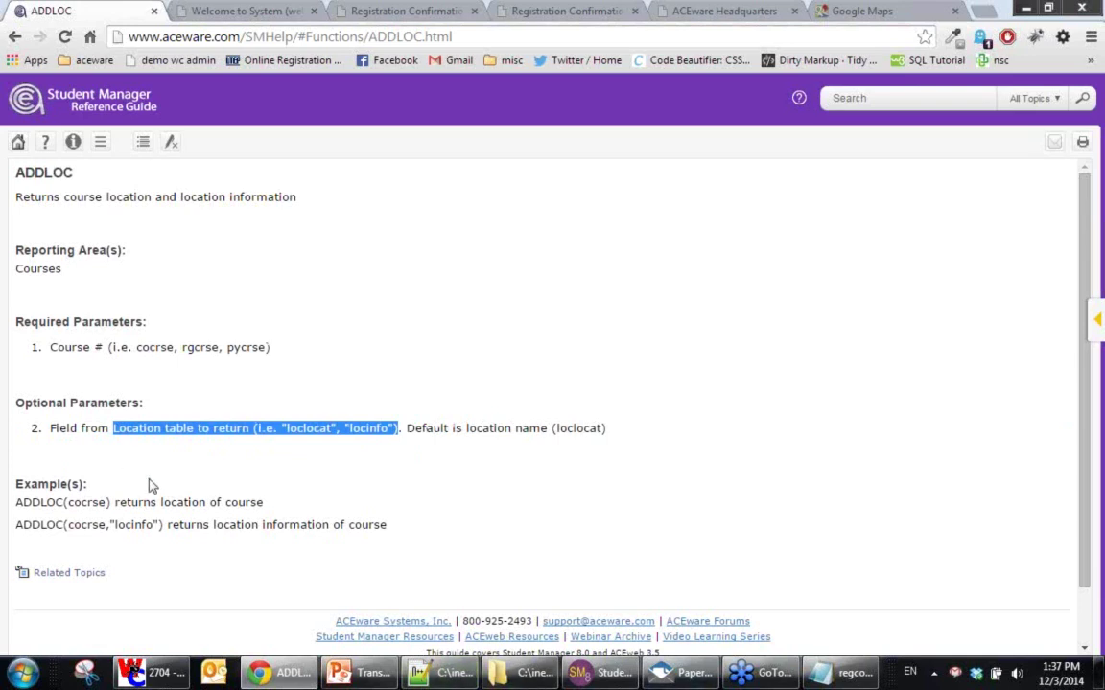
{"action": "left_click", "coordinate": [197, 488]}
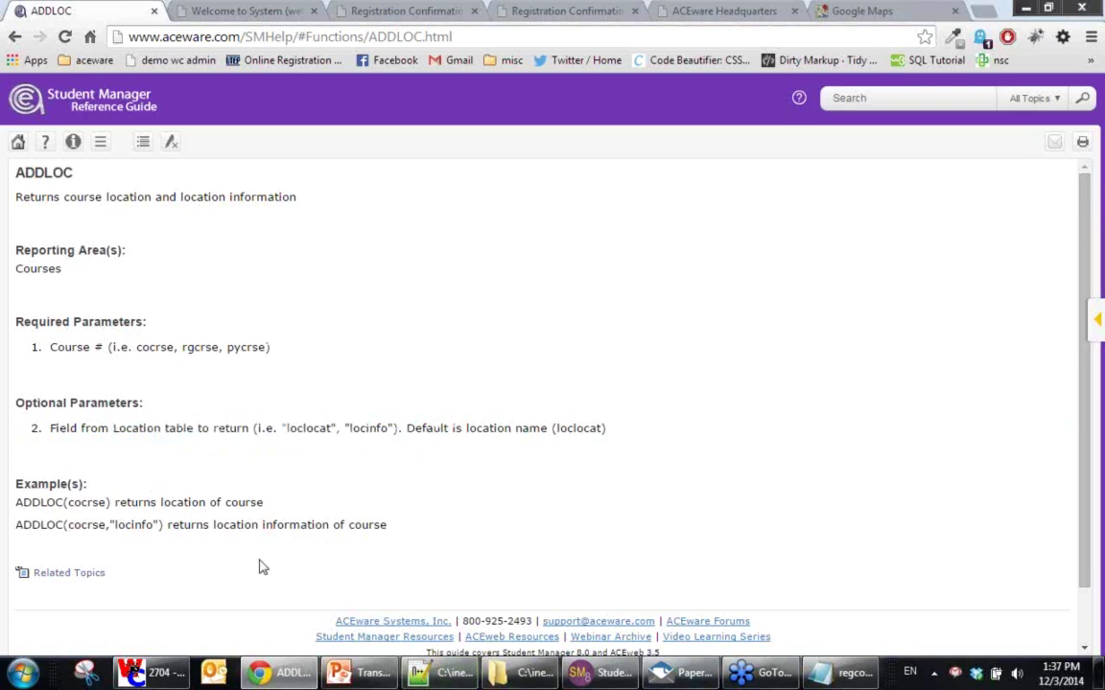
Append +addloc(rgcrse,"locaddr1")+"<br />" to the end of the email body and close the editor.
{"action": "left_click", "coordinate": [599, 672]}
{"action": "type", "text": "addloc("}
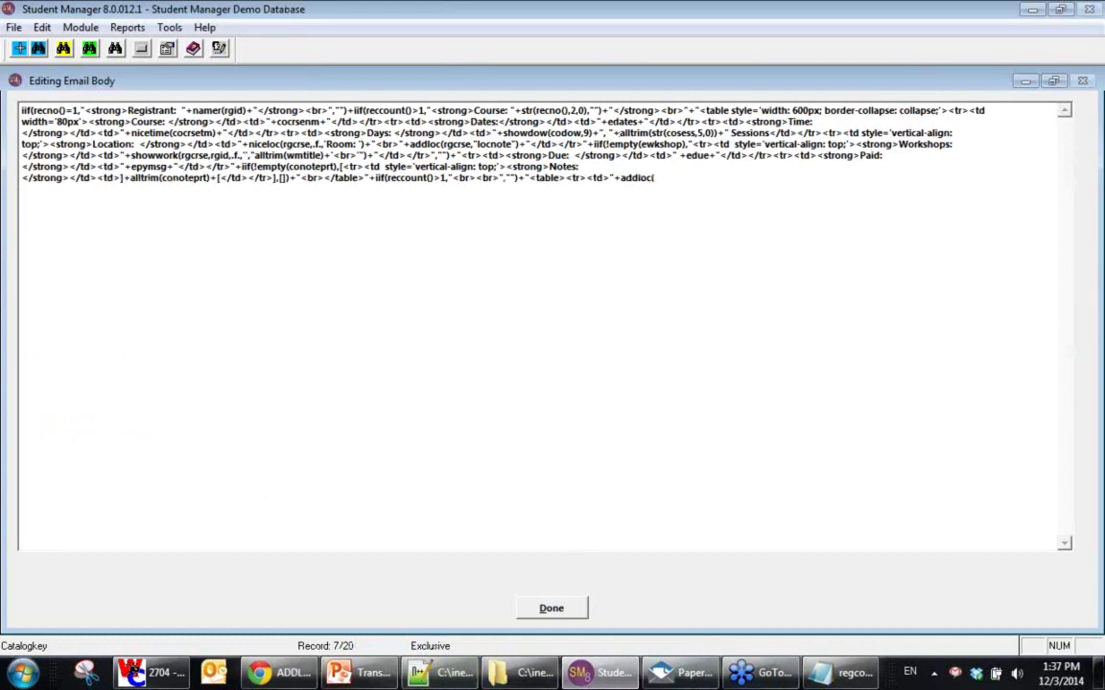
{"action": "type", "text": "rgcrse"}
{"action": "left_click_drag", "start_coordinate": [420, 144], "coordinate": [479, 134]}
{"action": "left_click", "coordinate": [687, 178]}
{"action": "type", "text": ",\"locaddr1\")+\"<br />"}
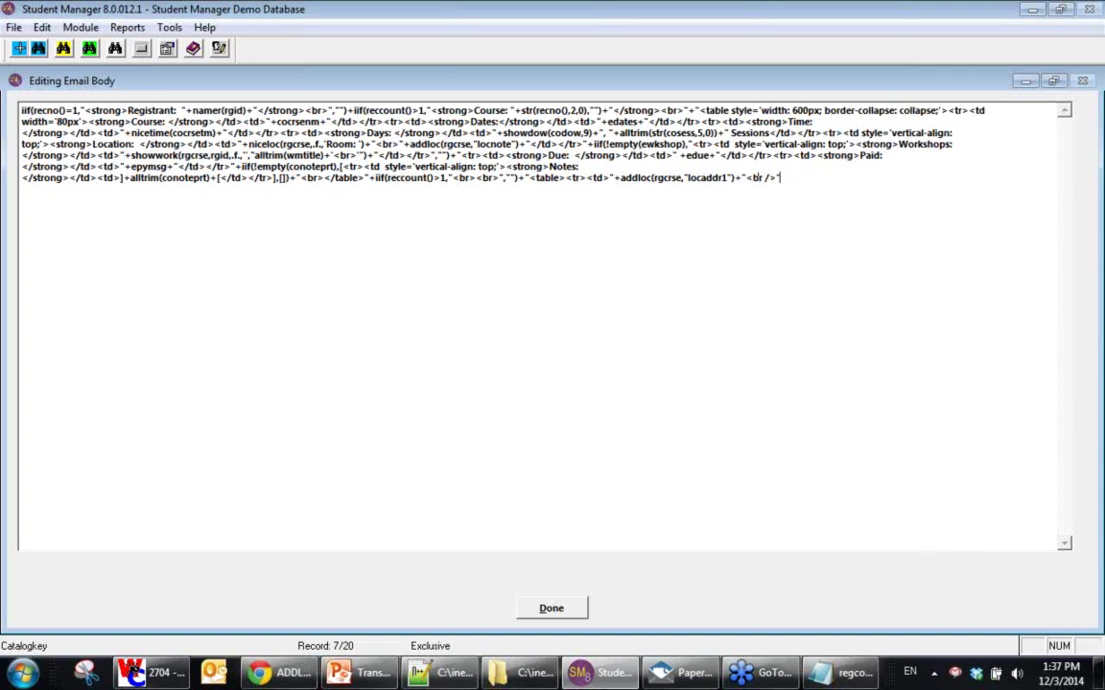
{"action": "left_click", "coordinate": [549, 608]}
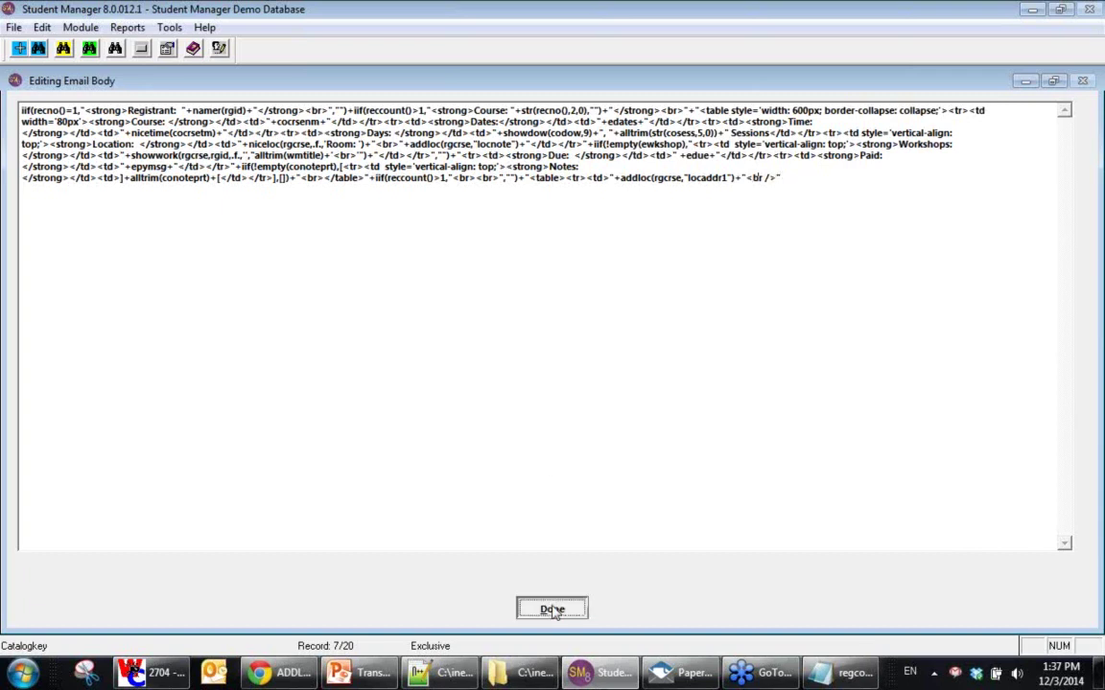
Save the template, then email the Genealogy registration's receipt using the EMAP template.
{"action": "left_click", "coordinate": [406, 539]}
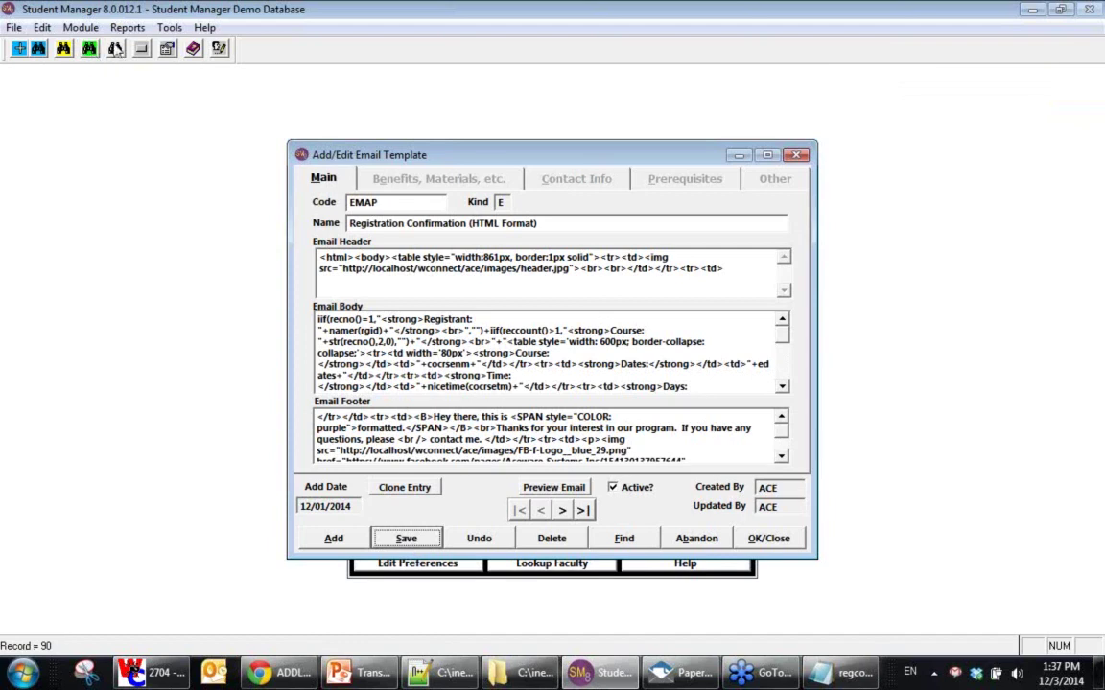
{"action": "left_click", "coordinate": [115, 49]}
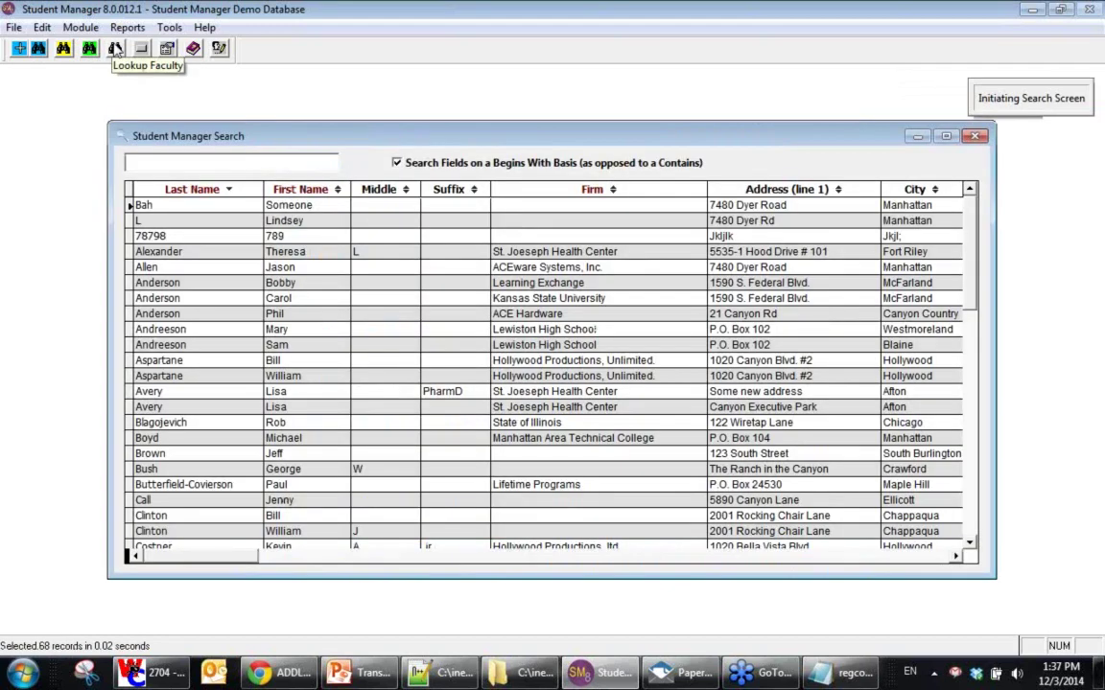
{"action": "key", "text": "Escape"}
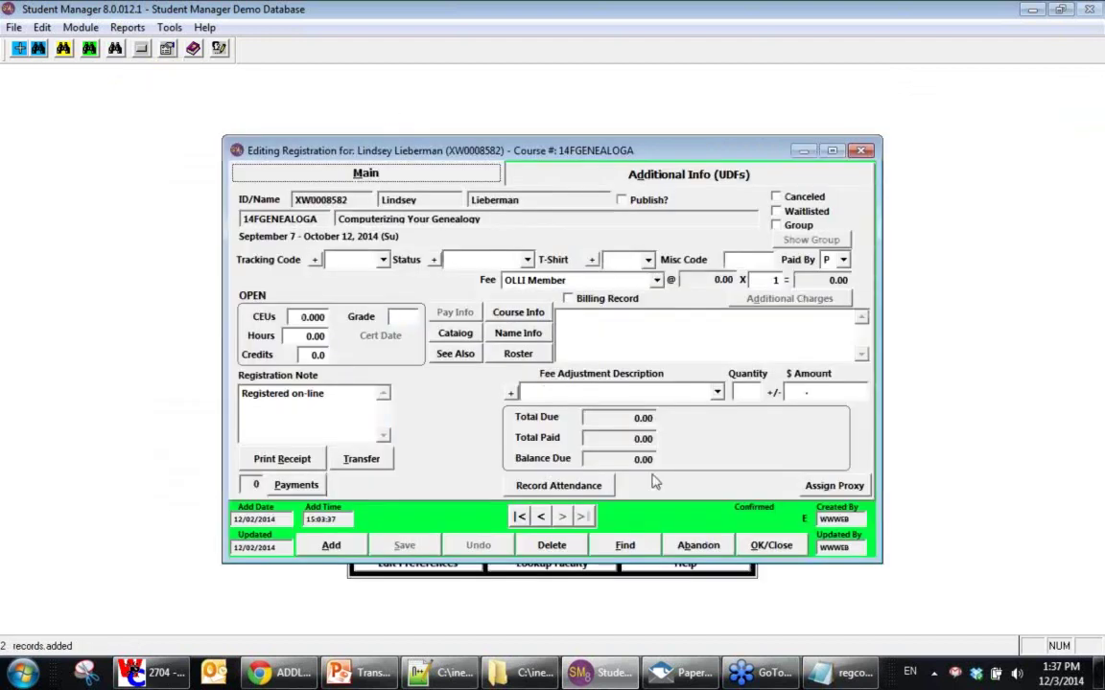
{"action": "left_click", "coordinate": [278, 459]}
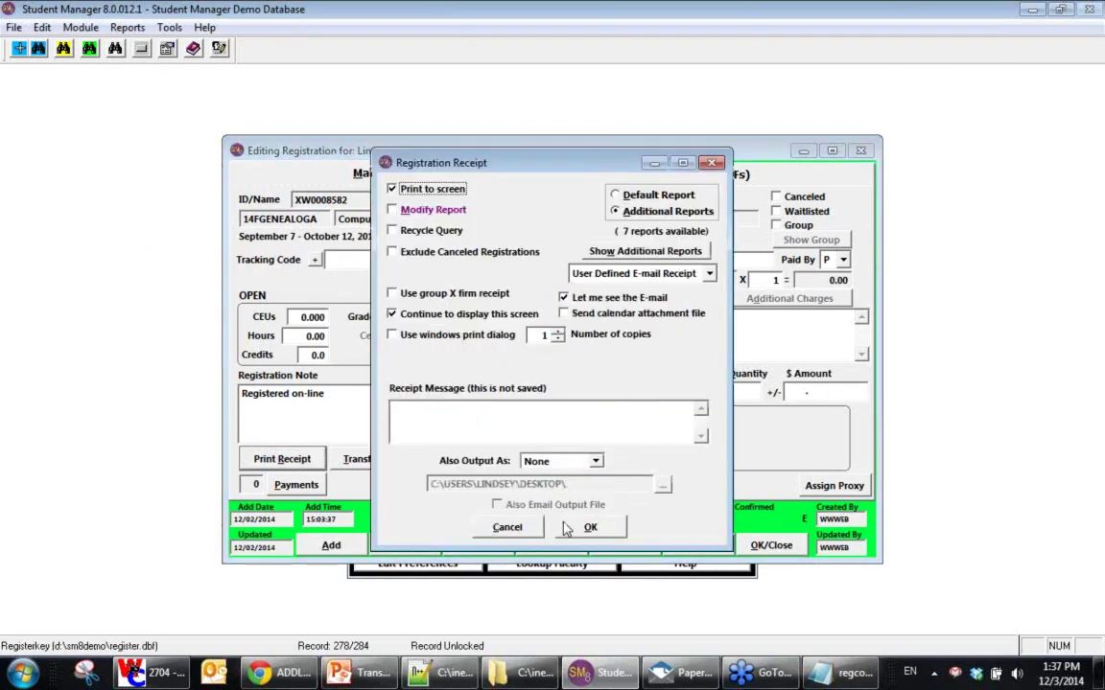
{"action": "left_click", "coordinate": [591, 527]}
{"action": "double_click", "coordinate": [168, 282]}
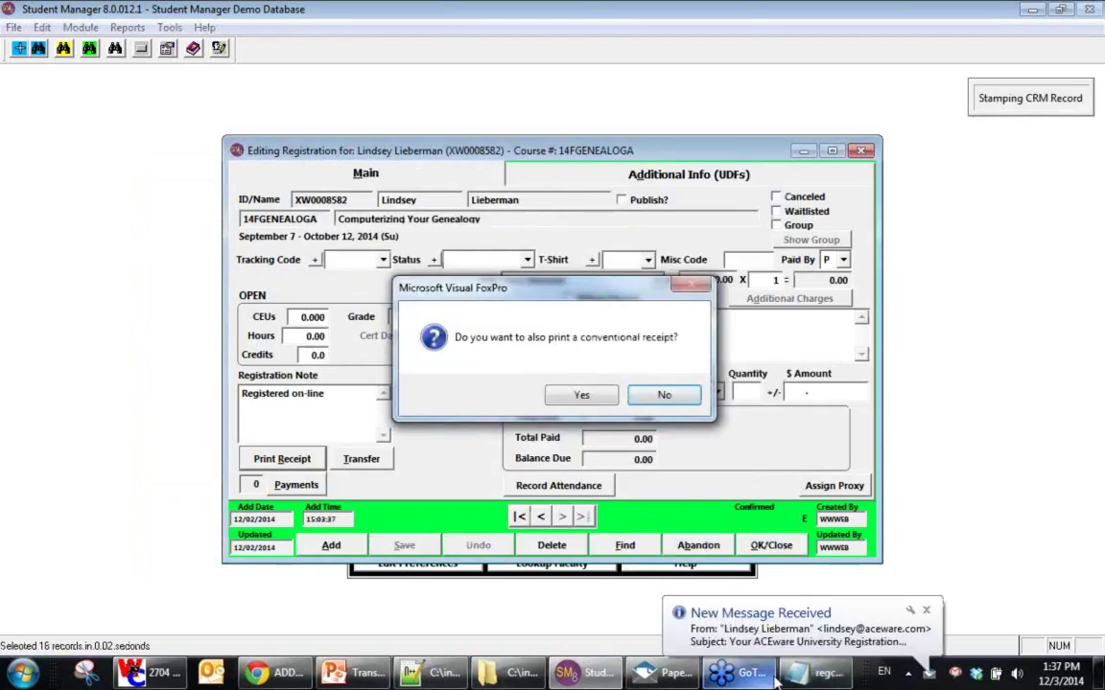
Open the newest confirmation email in Papercut and highlight its 100 Blah Lane address line.
{"action": "left_click", "coordinate": [646, 684]}
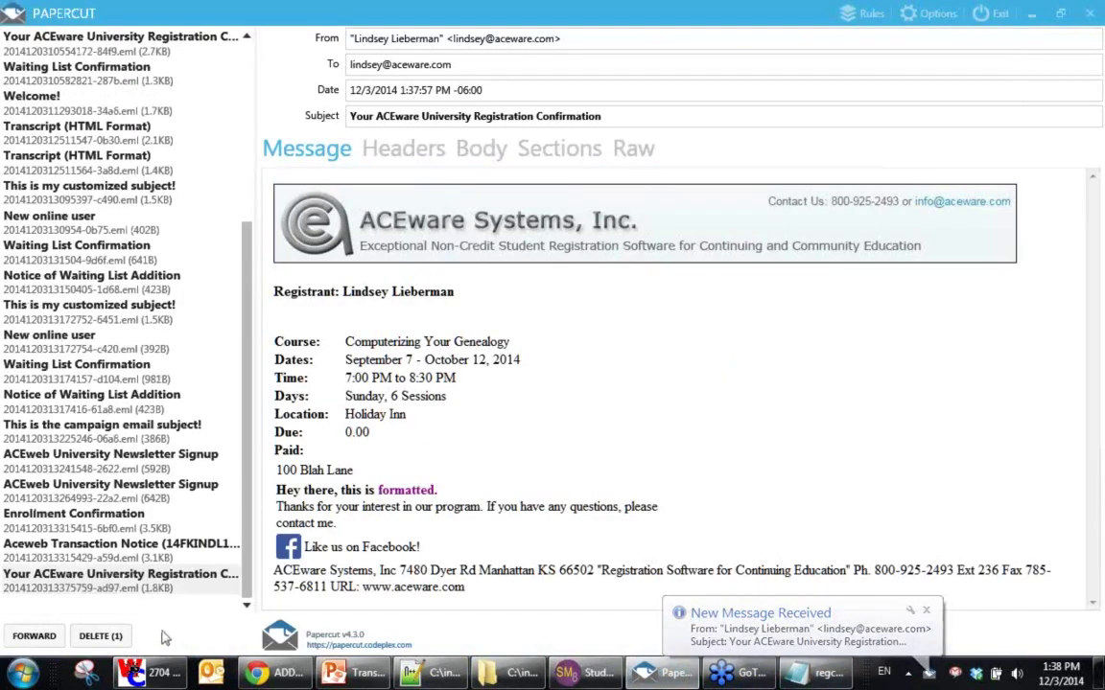
{"action": "left_click", "coordinate": [614, 458]}
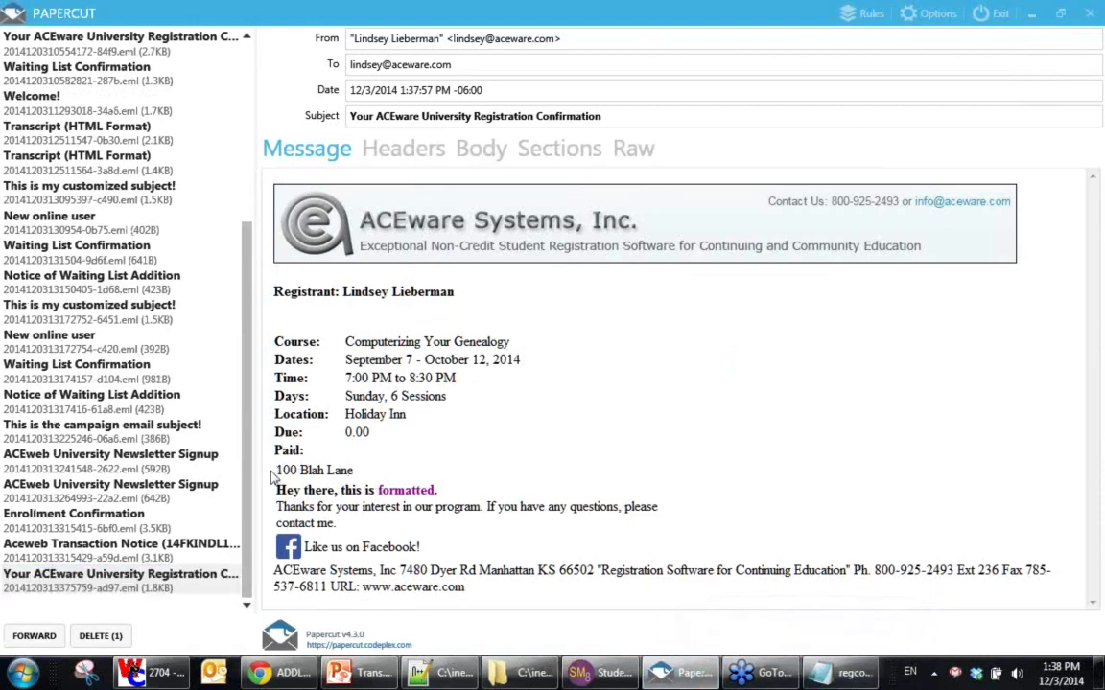
{"action": "left_click_drag", "start_coordinate": [275, 469], "coordinate": [368, 466]}
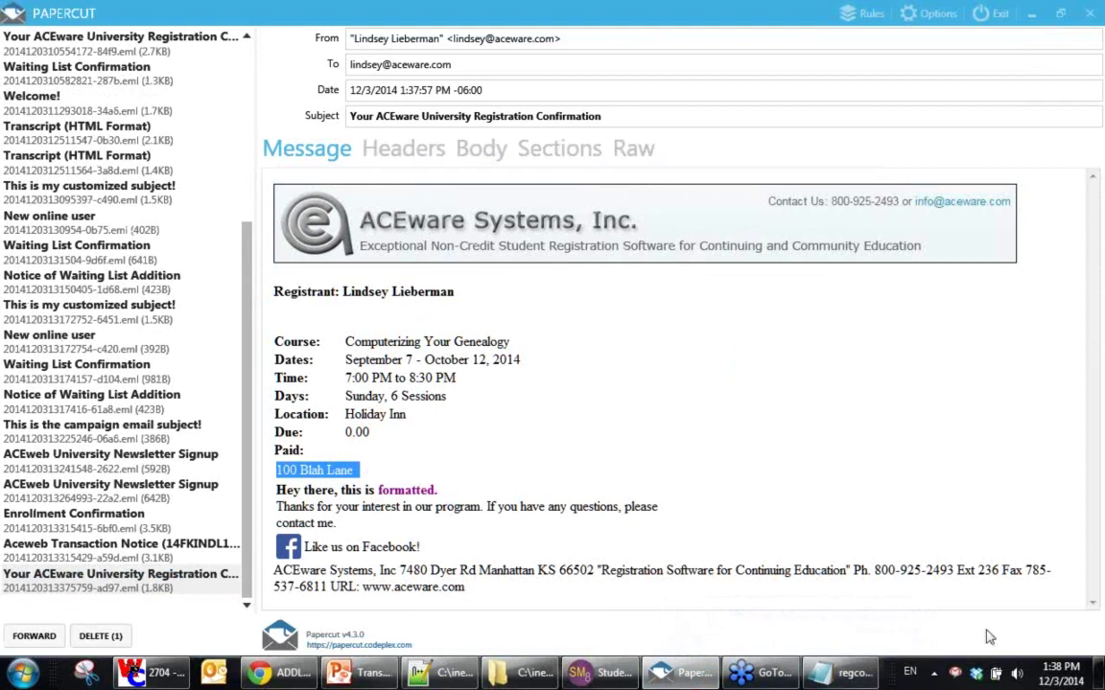
{"action": "left_click", "coordinate": [600, 673]}
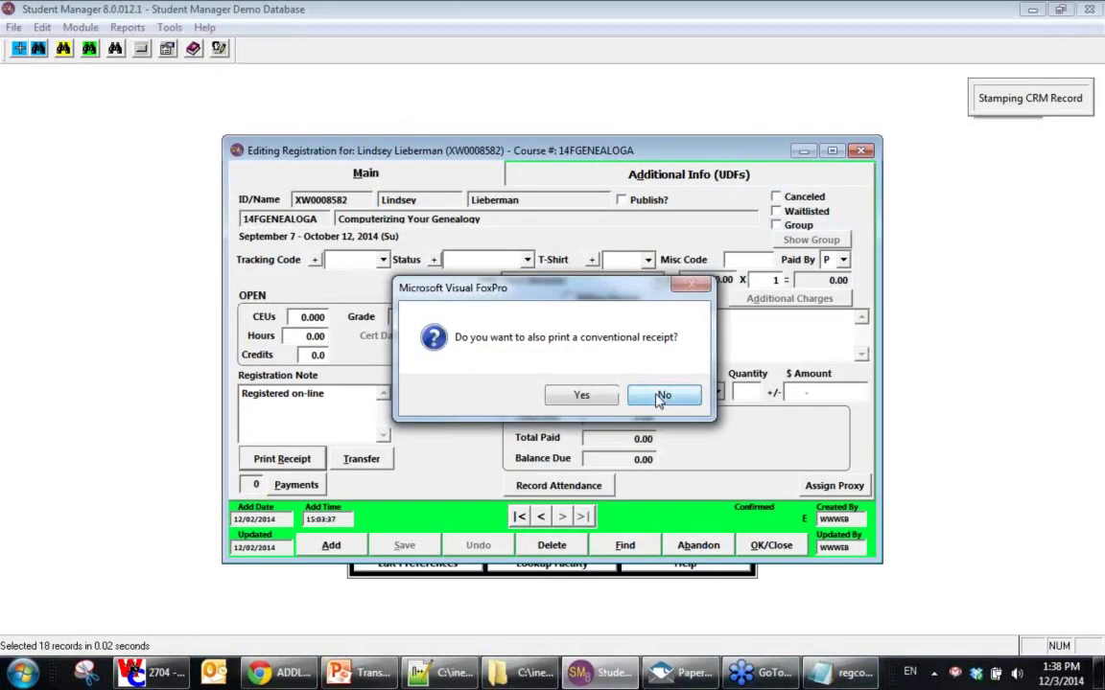
Decline the conventional receipt and replace the addloc address line with the pasted map and form HTML.
{"action": "left_click", "coordinate": [662, 397]}
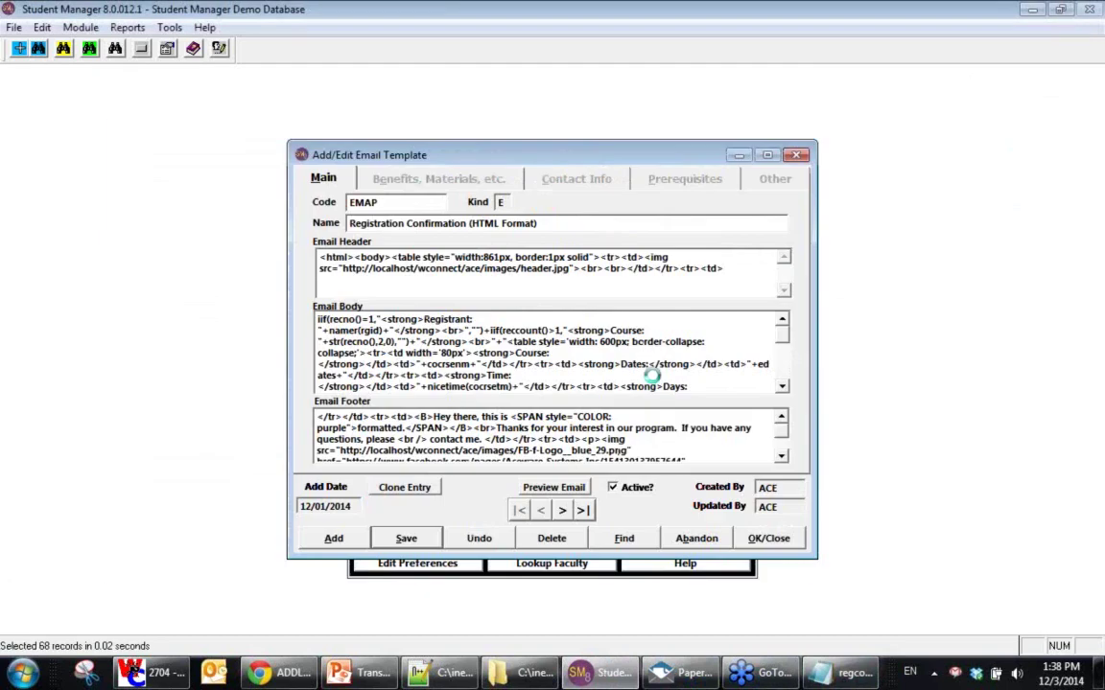
{"action": "scroll", "coordinate": [675, 374], "scroll_direction": "down", "scroll_amount": 5}
{"action": "scroll", "coordinate": [675, 384], "scroll_direction": "down", "scroll_amount": 1}
{"action": "left_click_drag", "start_coordinate": [624, 376], "coordinate": [457, 375]}
{"action": "key", "text": "Delete"}
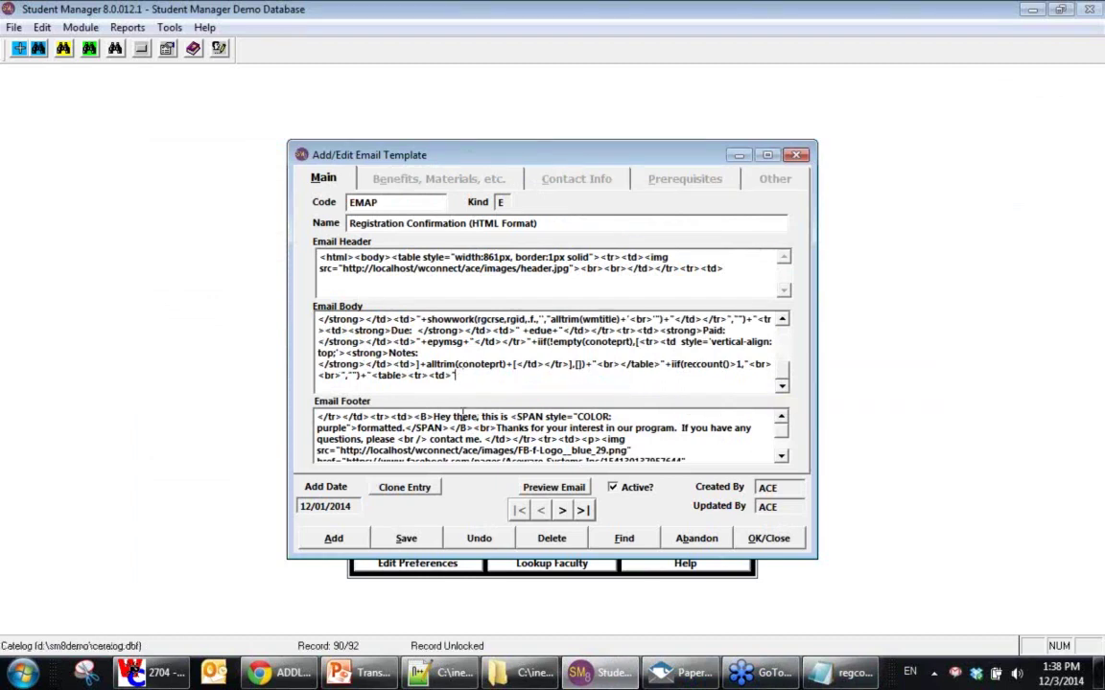
{"action": "key", "text": "ctrl+v"}
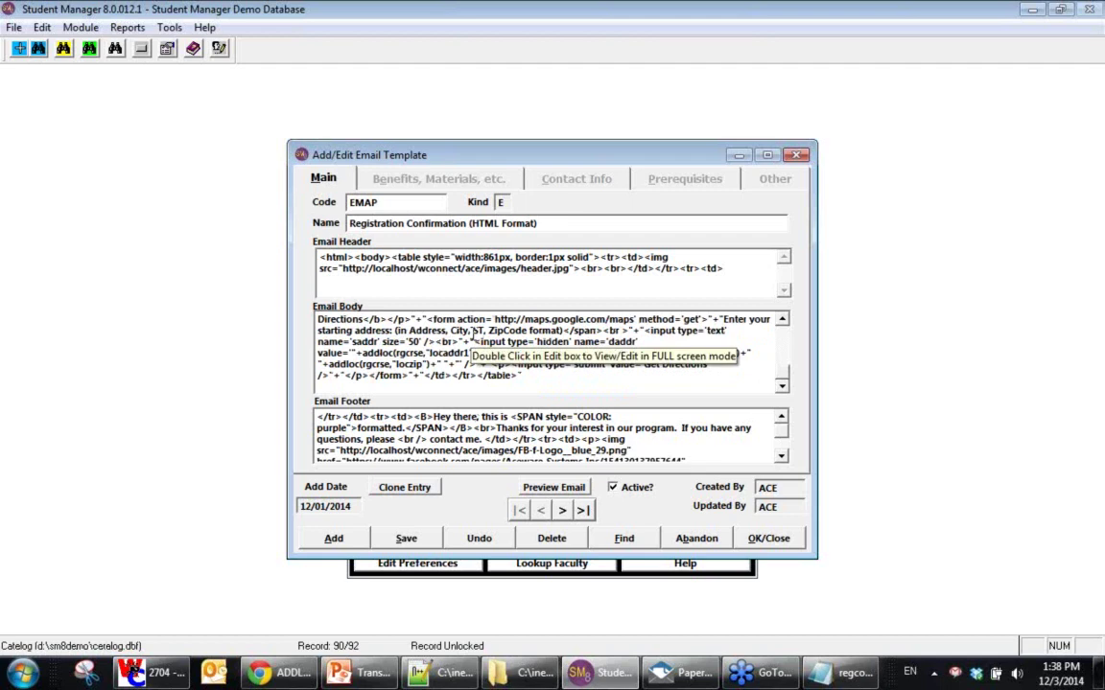
Save the EMAP template and start another receipt for the Genealogy registration.
{"action": "scroll", "coordinate": [471, 333], "scroll_direction": "up", "scroll_amount": 1}
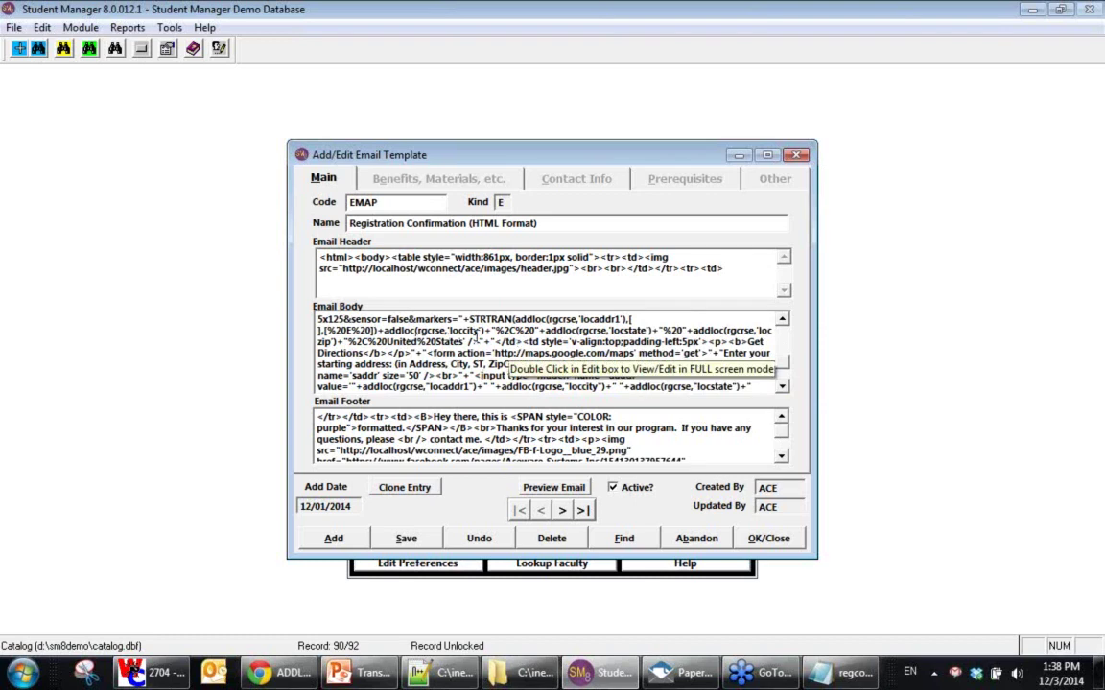
{"action": "scroll", "coordinate": [475, 333], "scroll_direction": "up", "scroll_amount": 1}
{"action": "scroll", "coordinate": [476, 341], "scroll_direction": "up", "scroll_amount": 1}
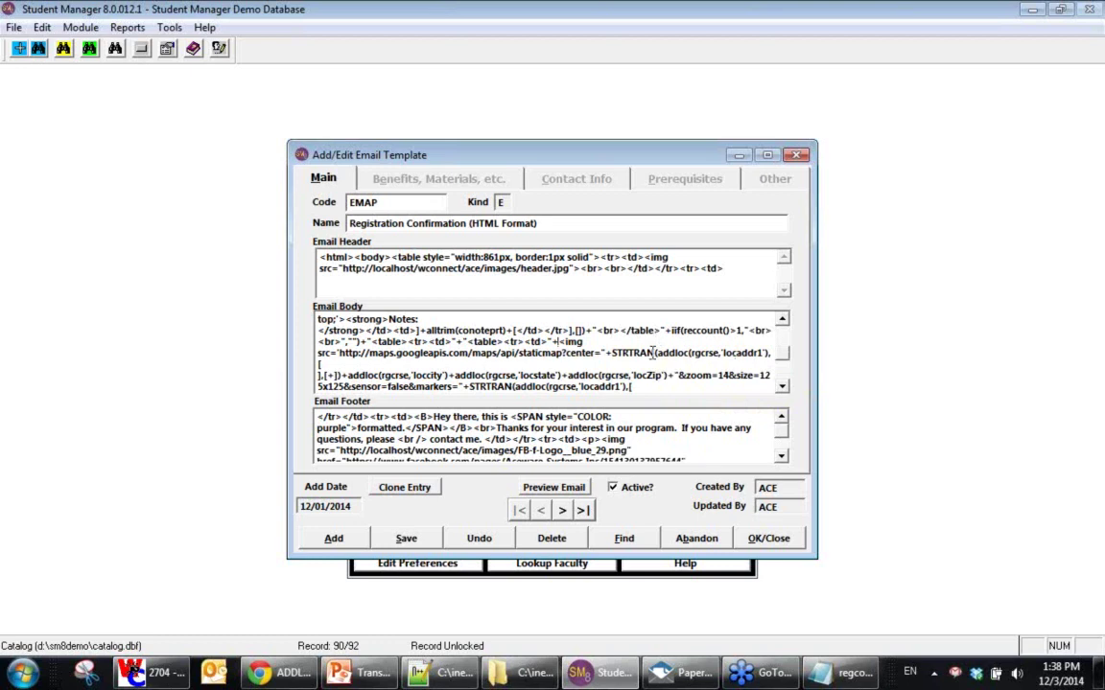
{"action": "left_click", "coordinate": [403, 538]}
{"action": "left_click", "coordinate": [63, 51]}
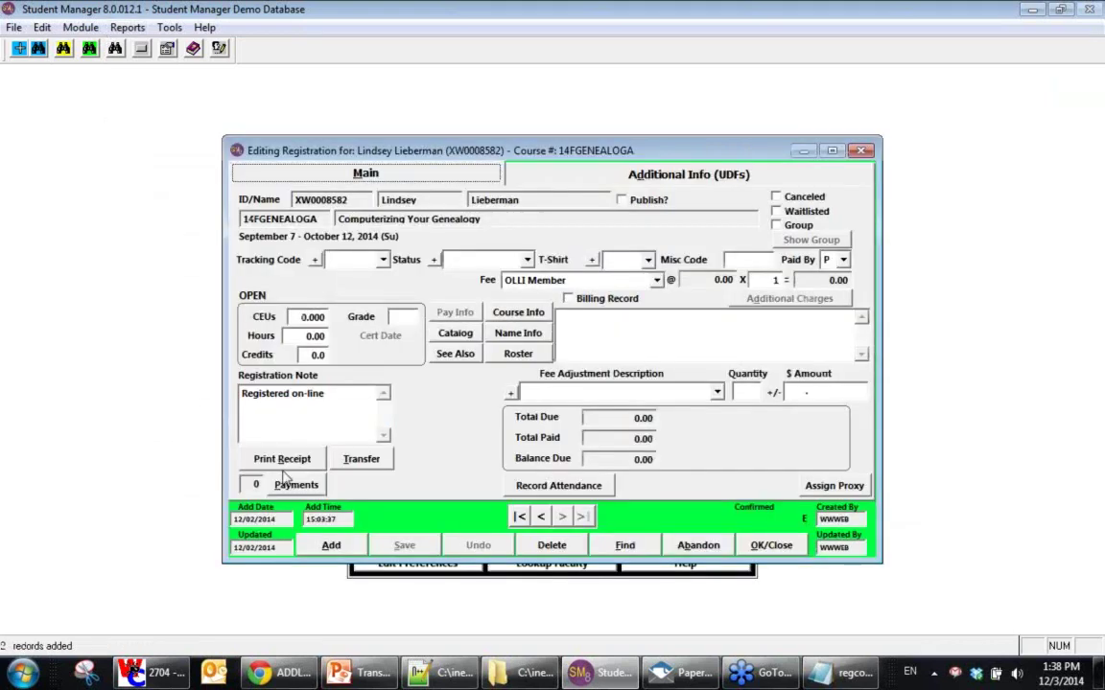
{"action": "left_click", "coordinate": [282, 461]}
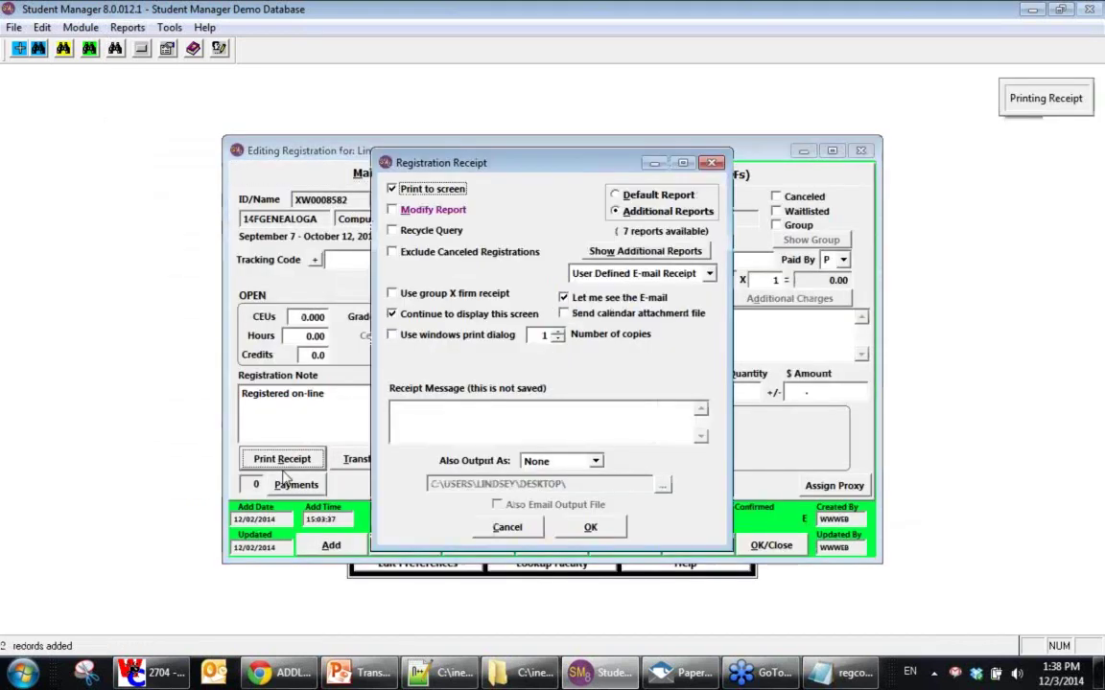
Generate the receipt email, ignore the Missing operand error, cancel the email, and decline a conventional receipt.
{"action": "left_click", "coordinate": [590, 527]}
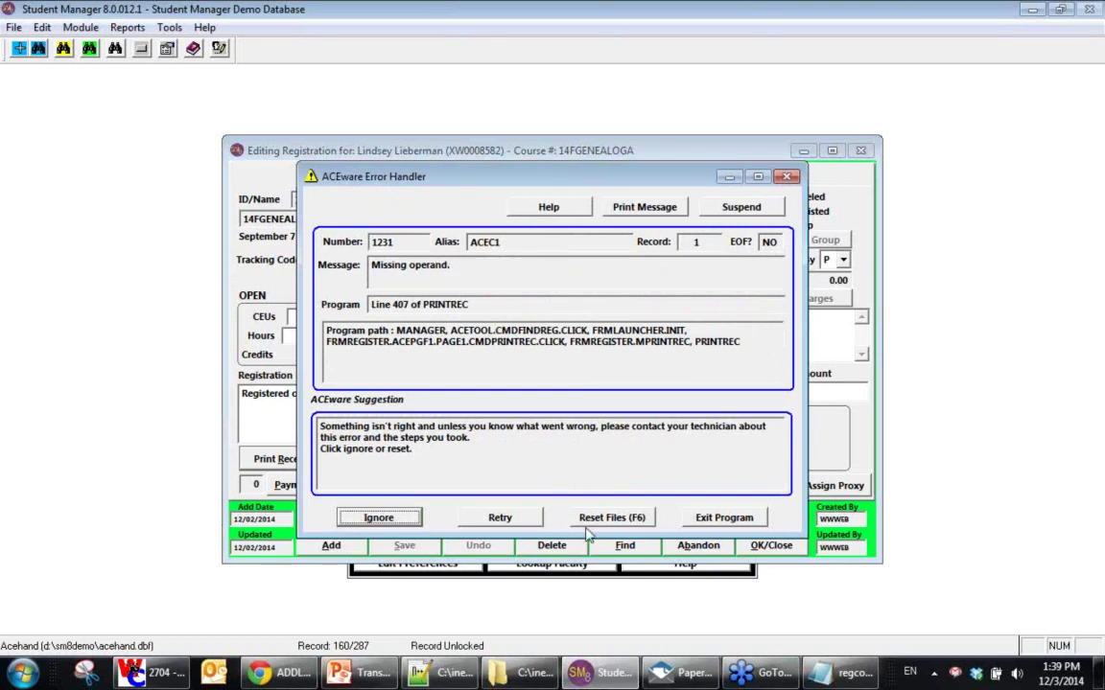
{"action": "left_click", "coordinate": [378, 523]}
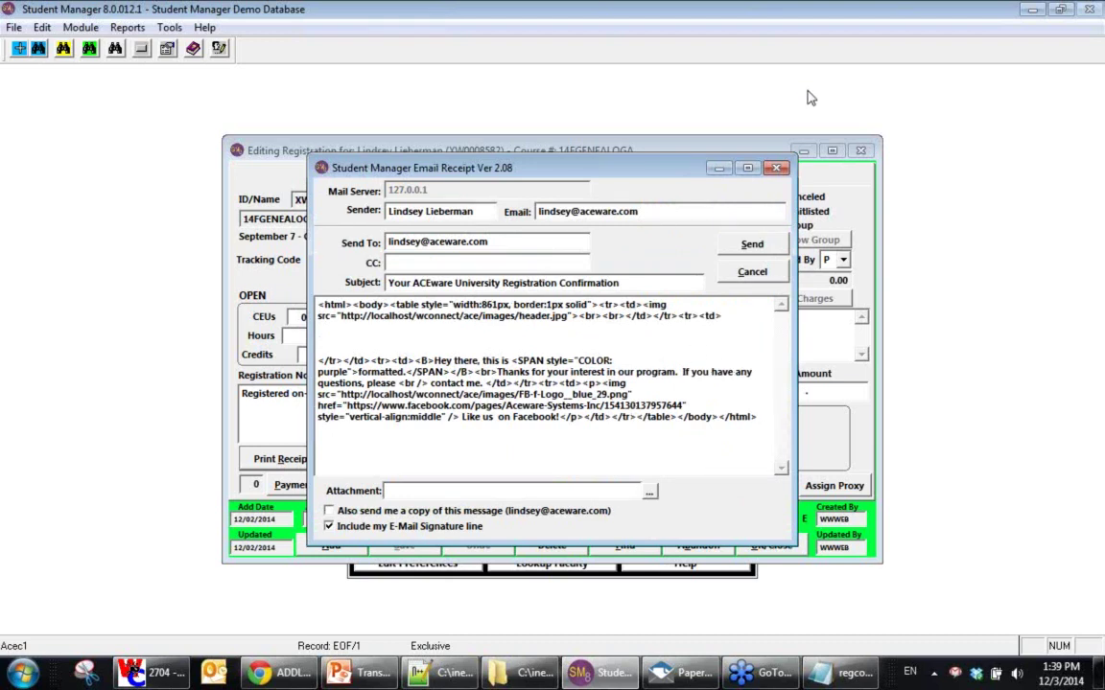
{"action": "left_click", "coordinate": [757, 273]}
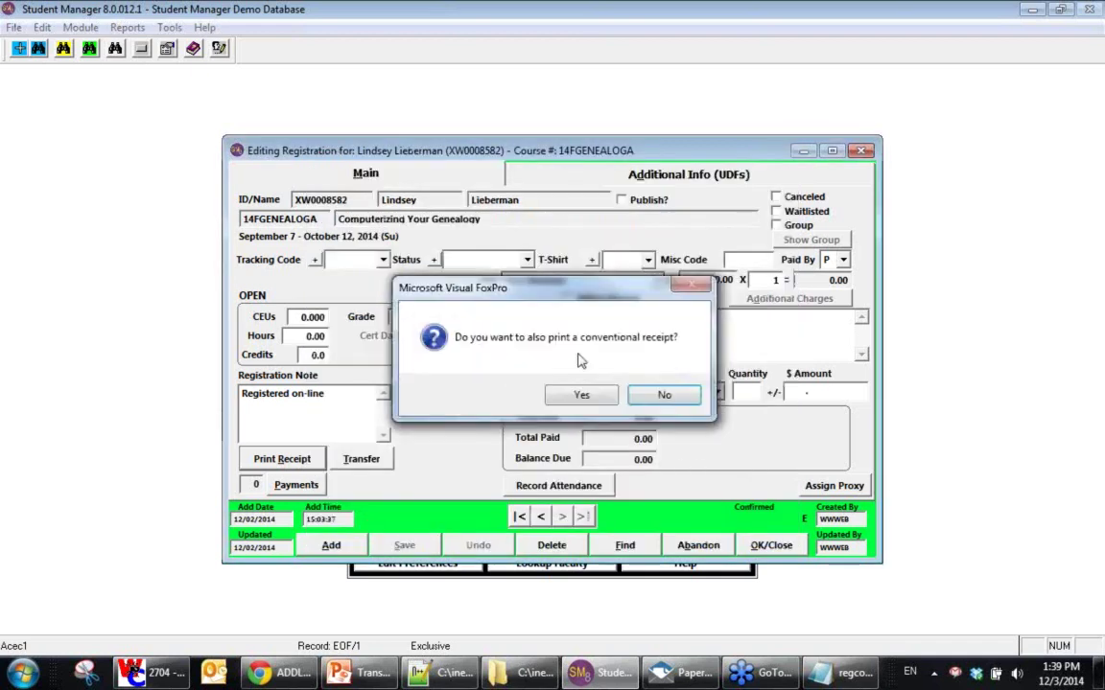
{"action": "left_click", "coordinate": [666, 396]}
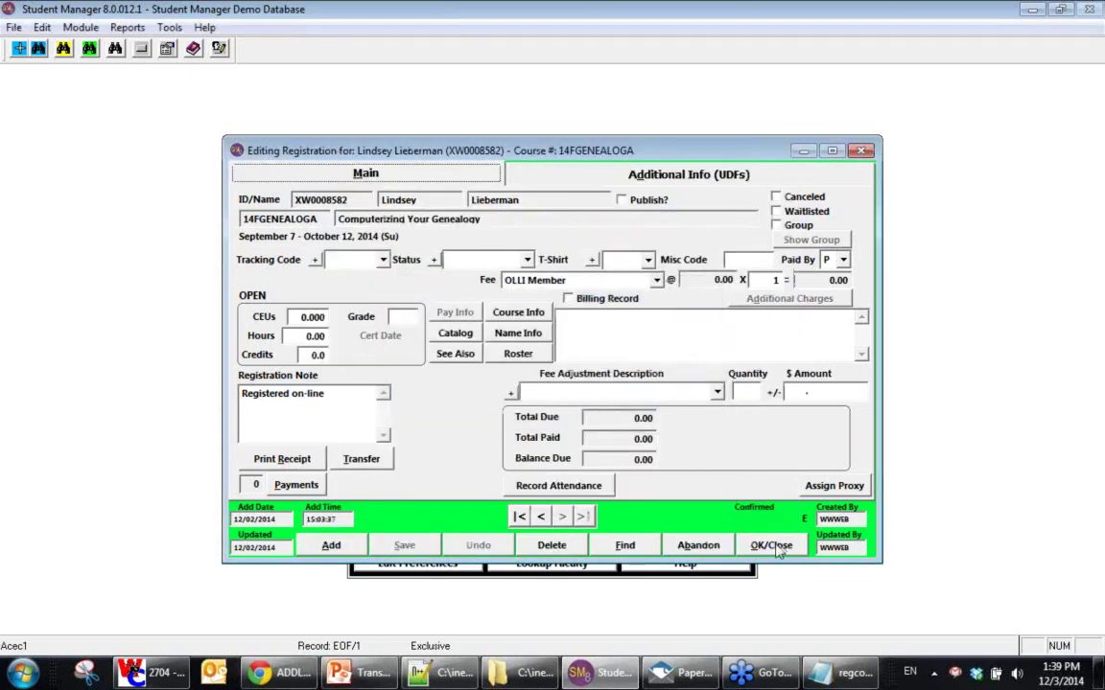
Close the registration, scroll through the email body, and re-save the EMAP template.
{"action": "left_click", "coordinate": [784, 545]}
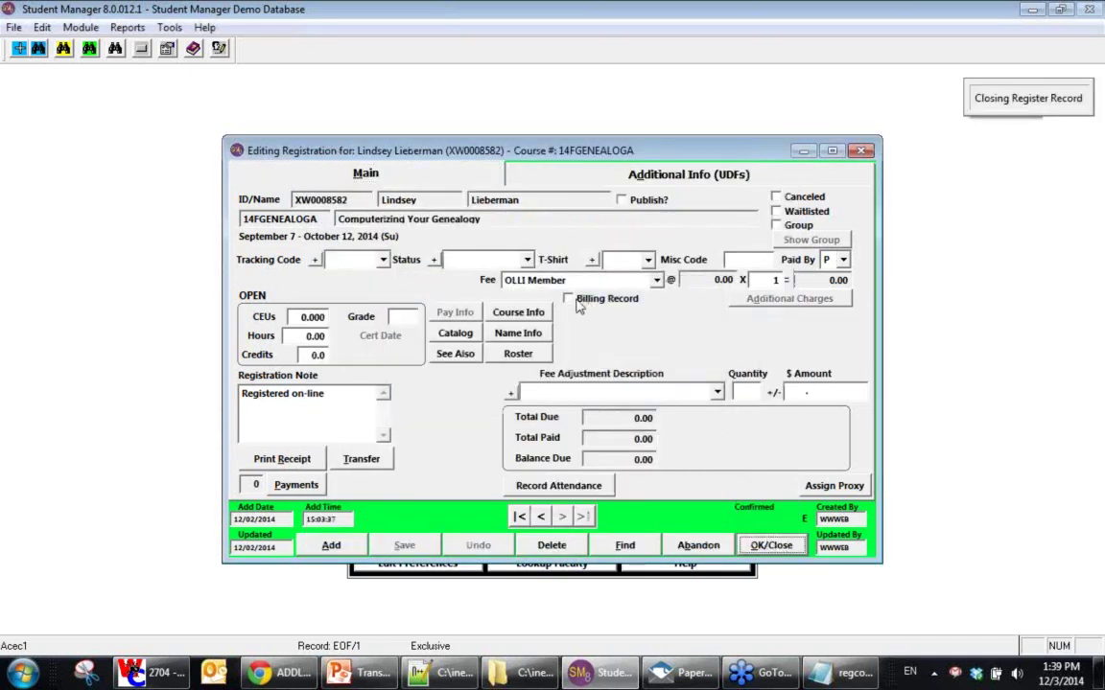
{"action": "scroll", "coordinate": [604, 362], "scroll_direction": "down", "scroll_amount": 2}
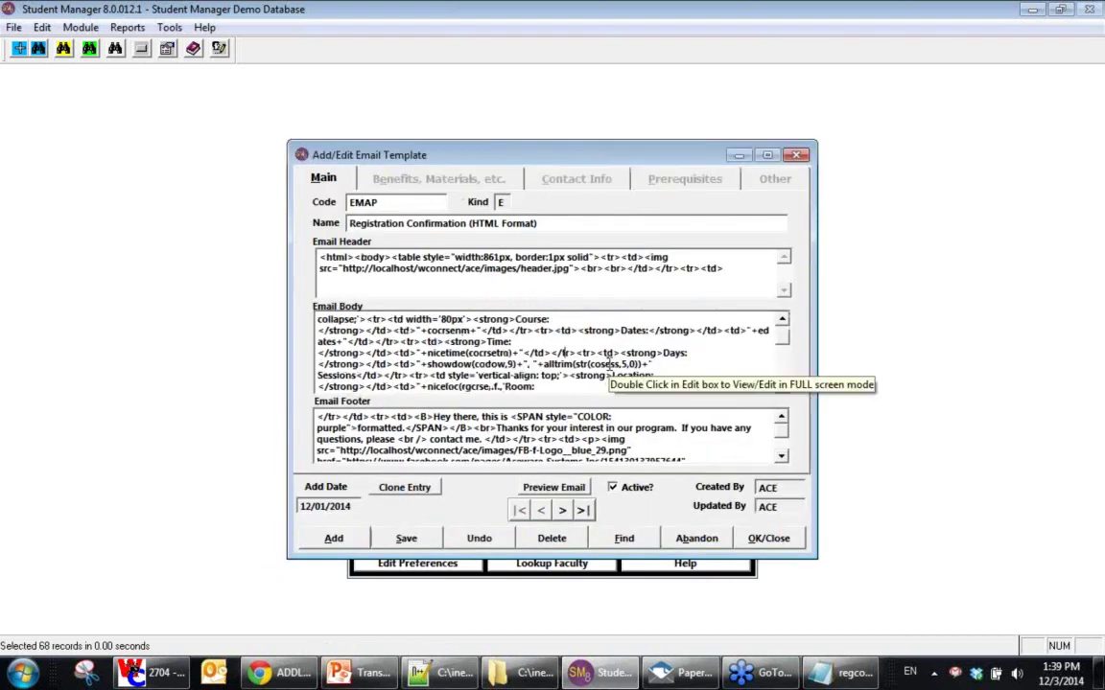
{"action": "scroll", "coordinate": [608, 365], "scroll_direction": "down", "scroll_amount": 1}
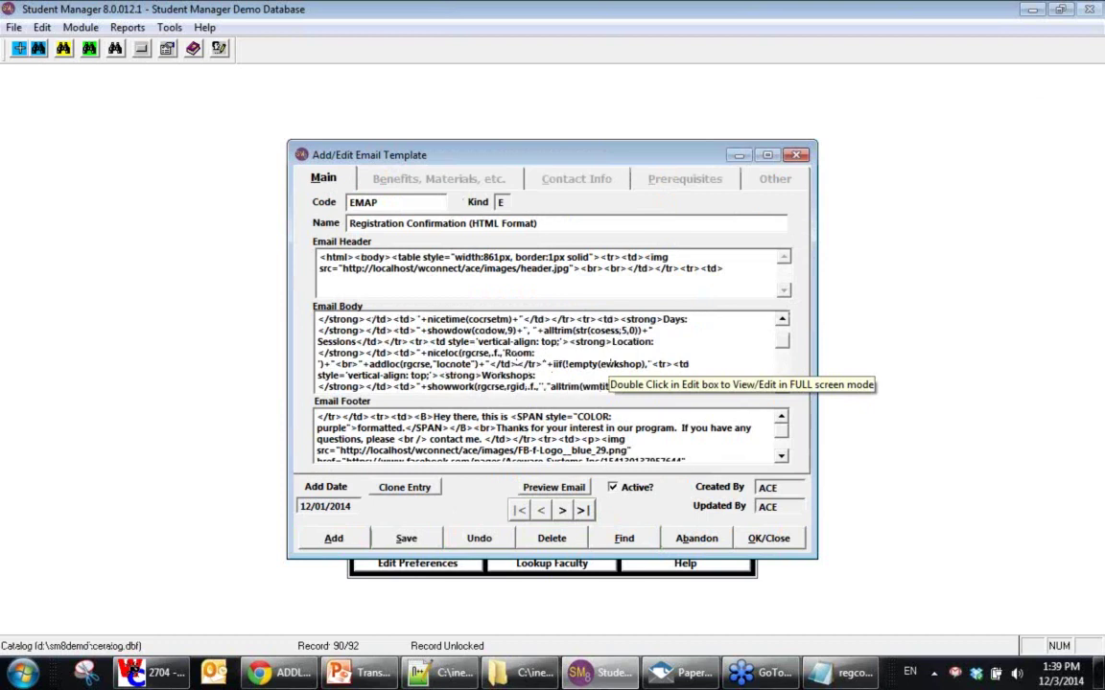
{"action": "scroll", "coordinate": [531, 365], "scroll_direction": "down", "scroll_amount": 1}
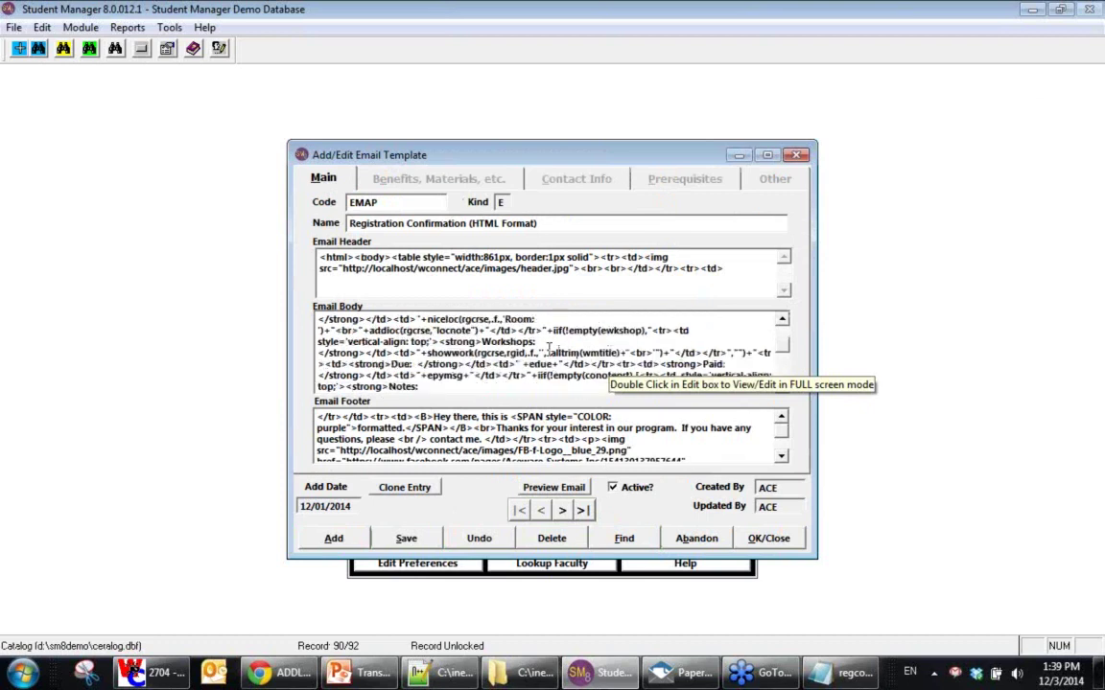
{"action": "scroll", "coordinate": [566, 363], "scroll_direction": "down", "scroll_amount": 1}
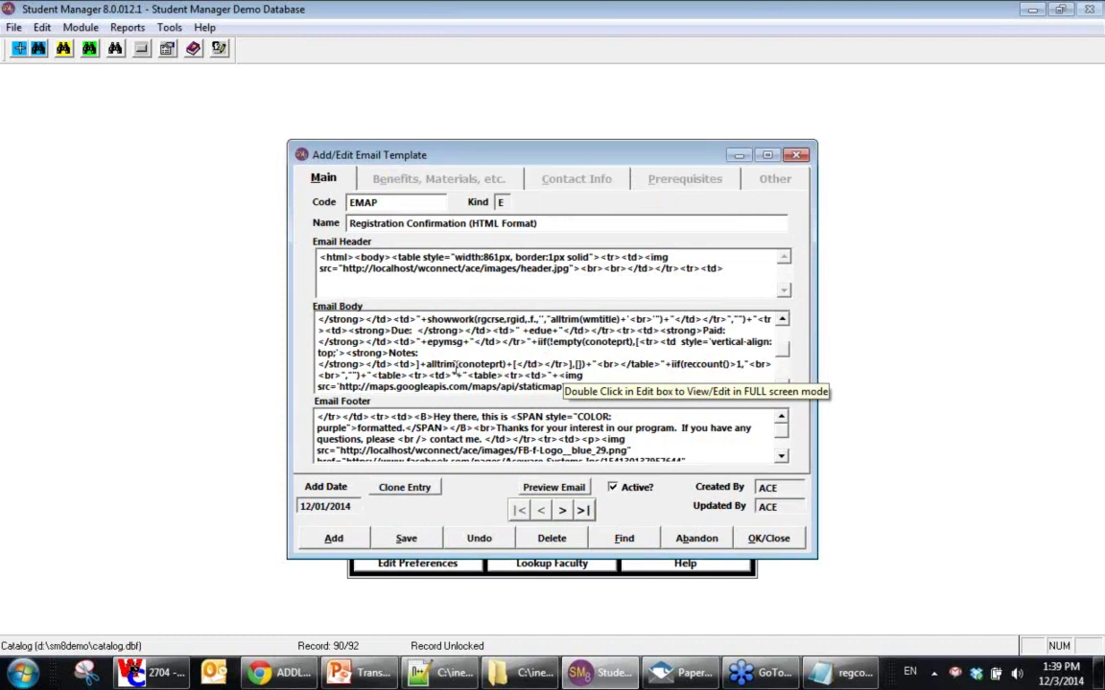
{"action": "scroll", "coordinate": [577, 360], "scroll_direction": "down", "scroll_amount": 1}
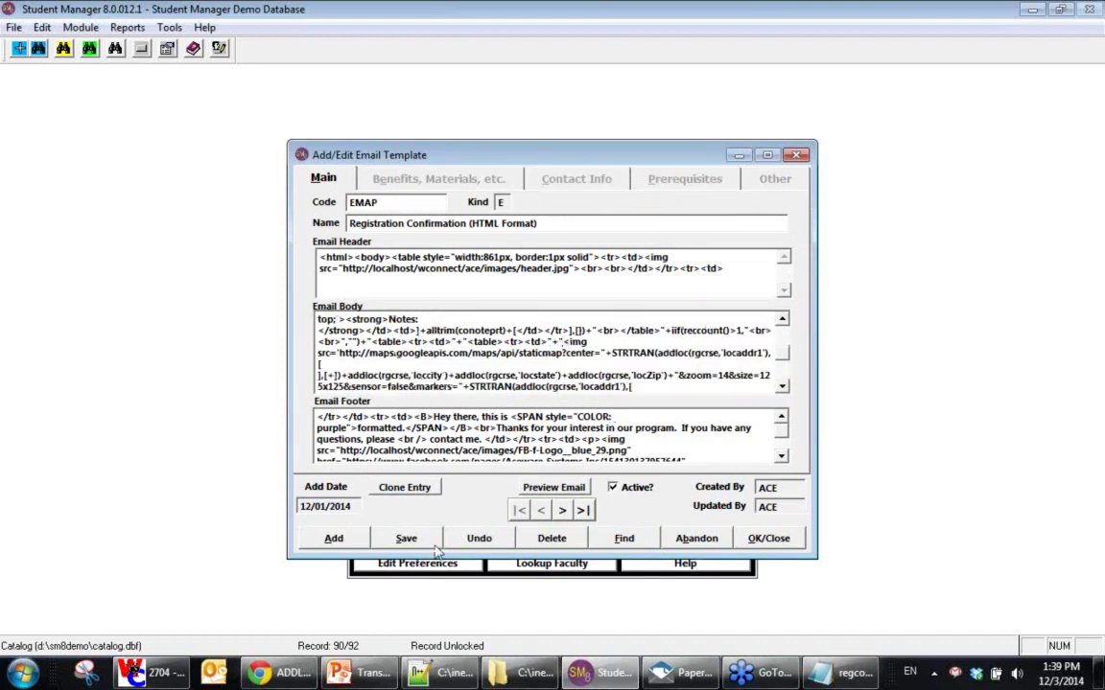
{"action": "left_click", "coordinate": [406, 538]}
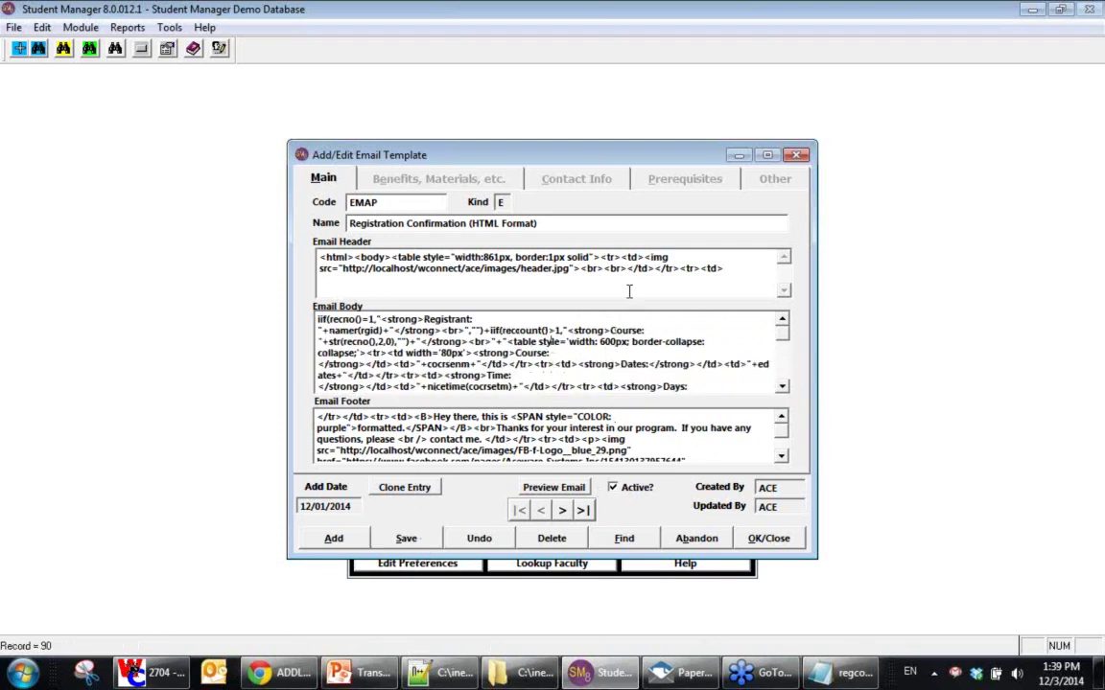
{"action": "scroll", "coordinate": [641, 355], "scroll_direction": "down", "scroll_amount": 1}
Copy the entire email body and paste it into a new Notepad++ document.
{"action": "key", "text": "ctrl+a"}
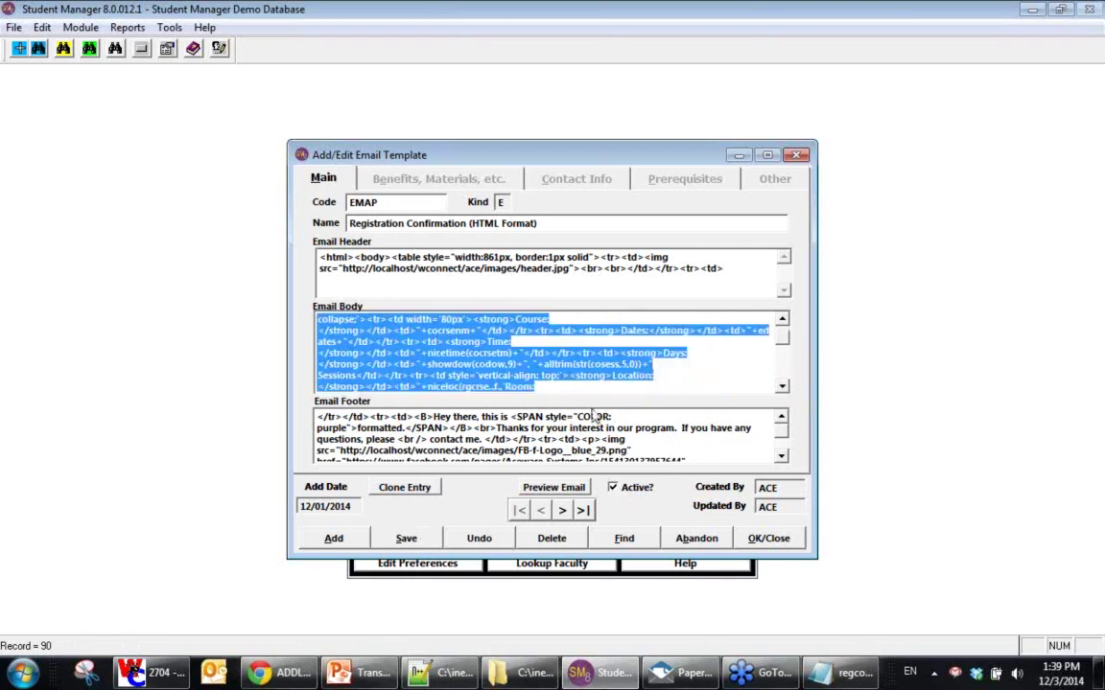
{"action": "left_click", "coordinate": [436, 677]}
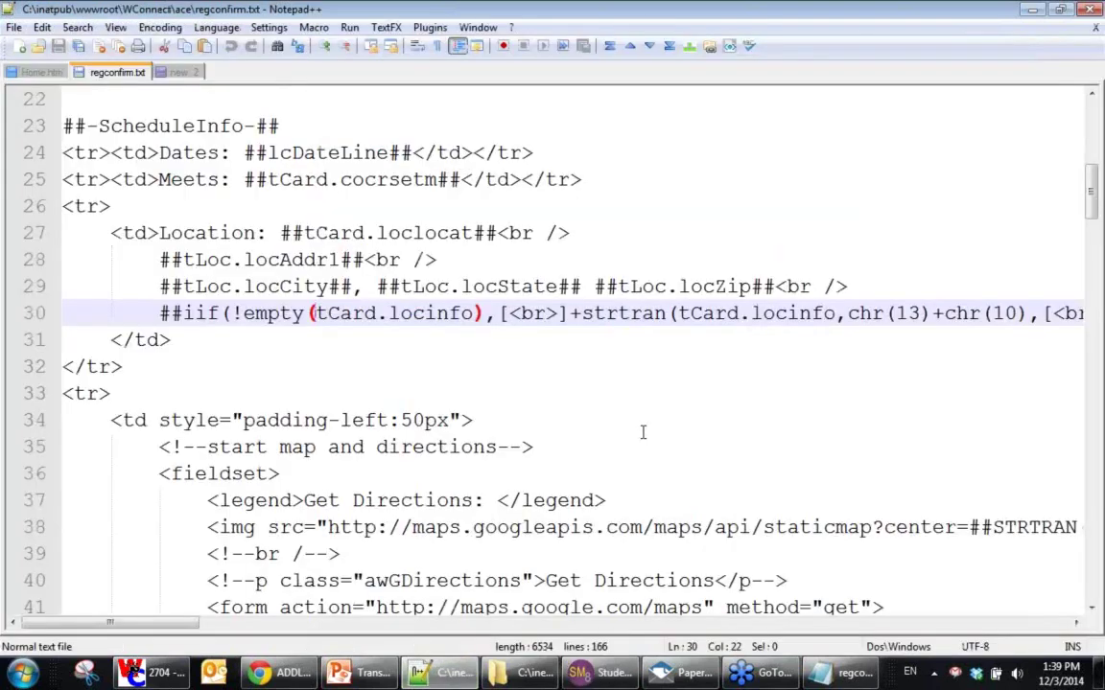
{"action": "key", "text": "ctrl+n"}
{"action": "key", "text": "ctrl+v"}
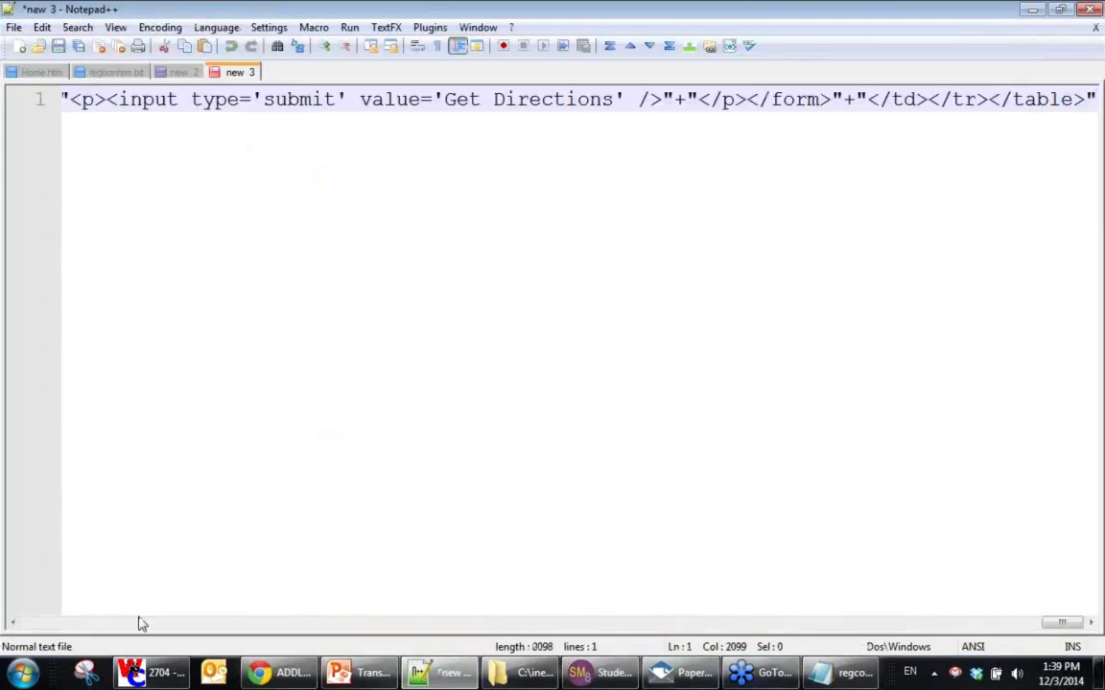
{"action": "left_click_drag", "start_coordinate": [1063, 621], "coordinate": [41, 622]}
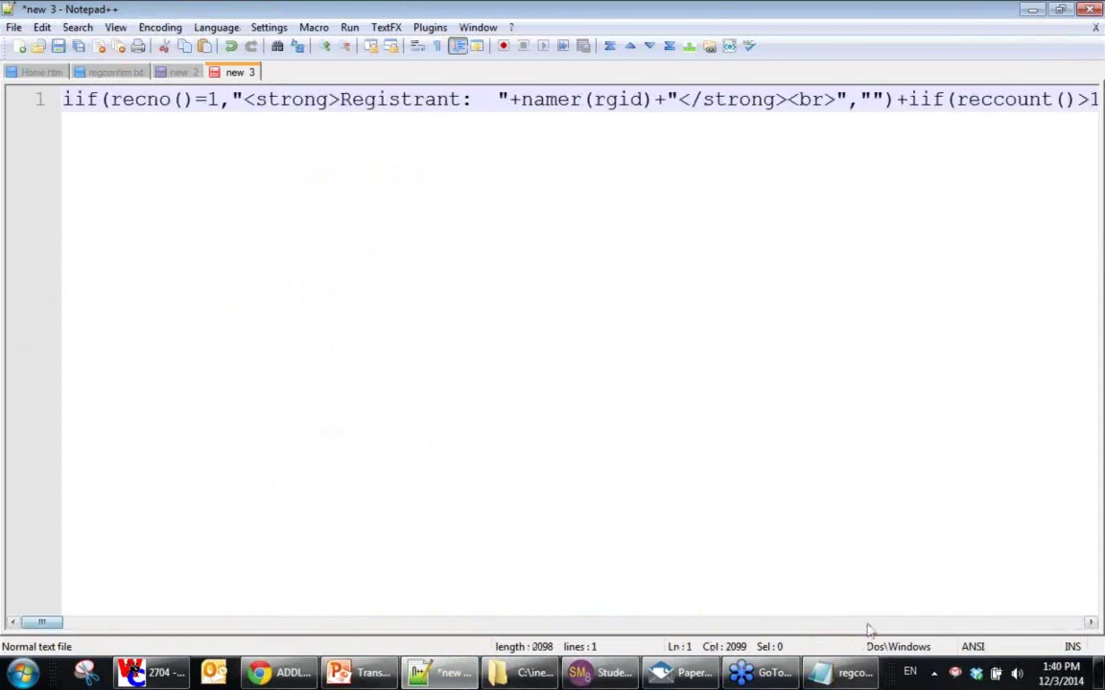
Inspect the email body in Student Manager's full-size editor, then go back to the Notepad++ copy.
{"action": "left_click", "coordinate": [611, 674]}
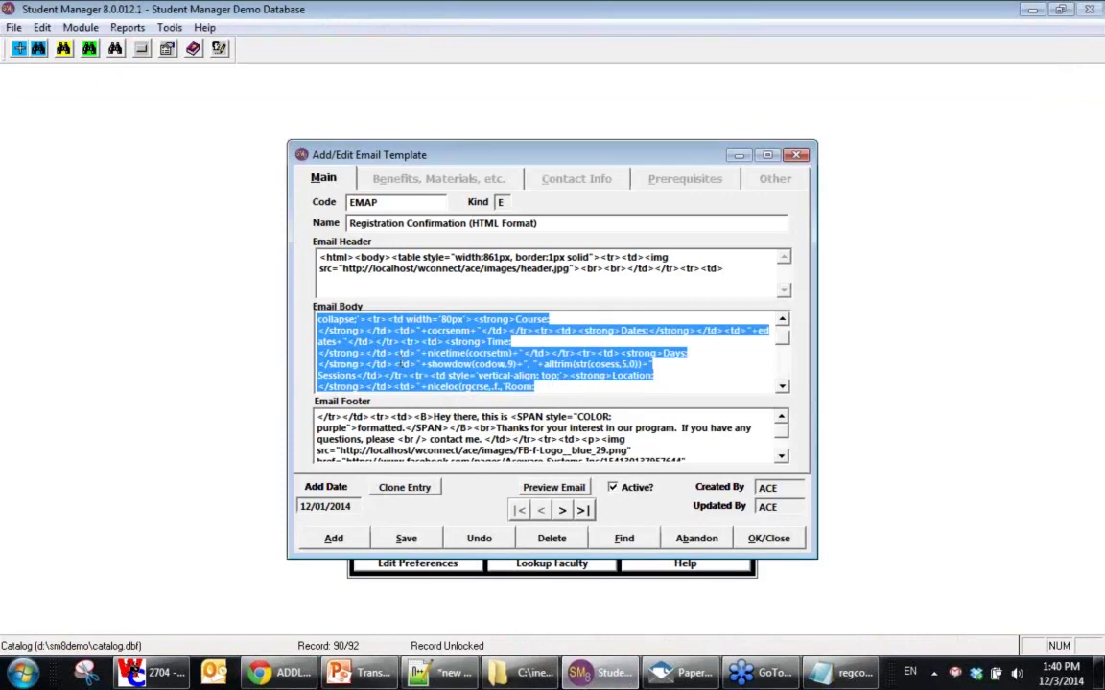
{"action": "left_click", "coordinate": [428, 347]}
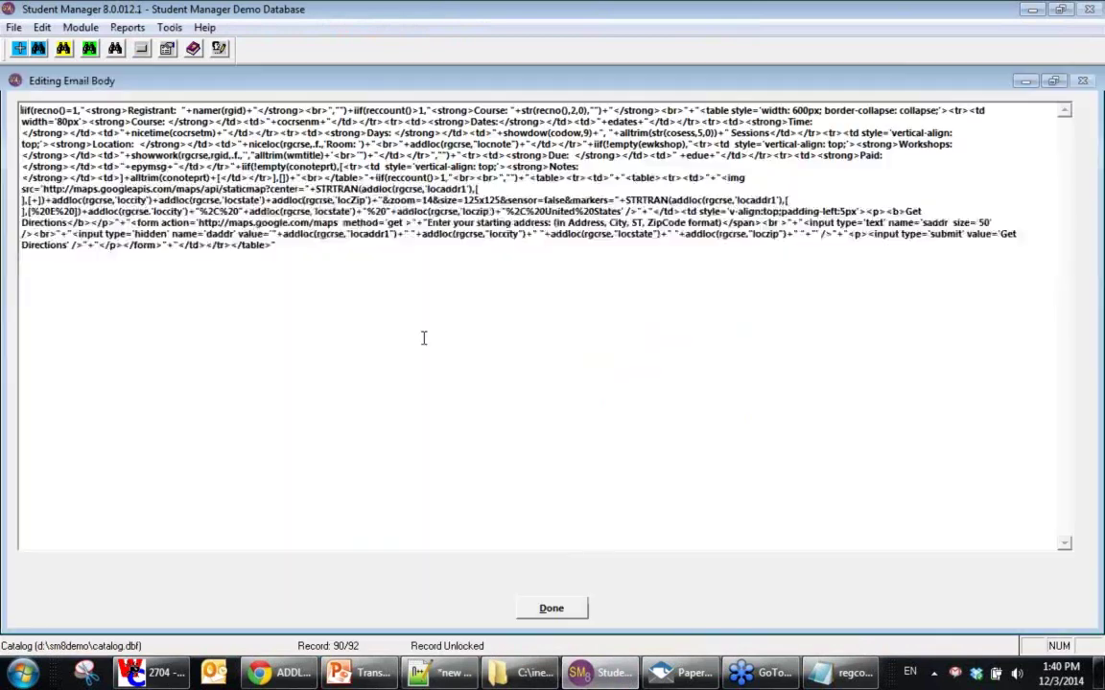
{"action": "double_click", "coordinate": [371, 309]}
{"action": "left_click_drag", "start_coordinate": [60, 111], "coordinate": [537, 132]}
{"action": "left_click", "coordinate": [665, 134]}
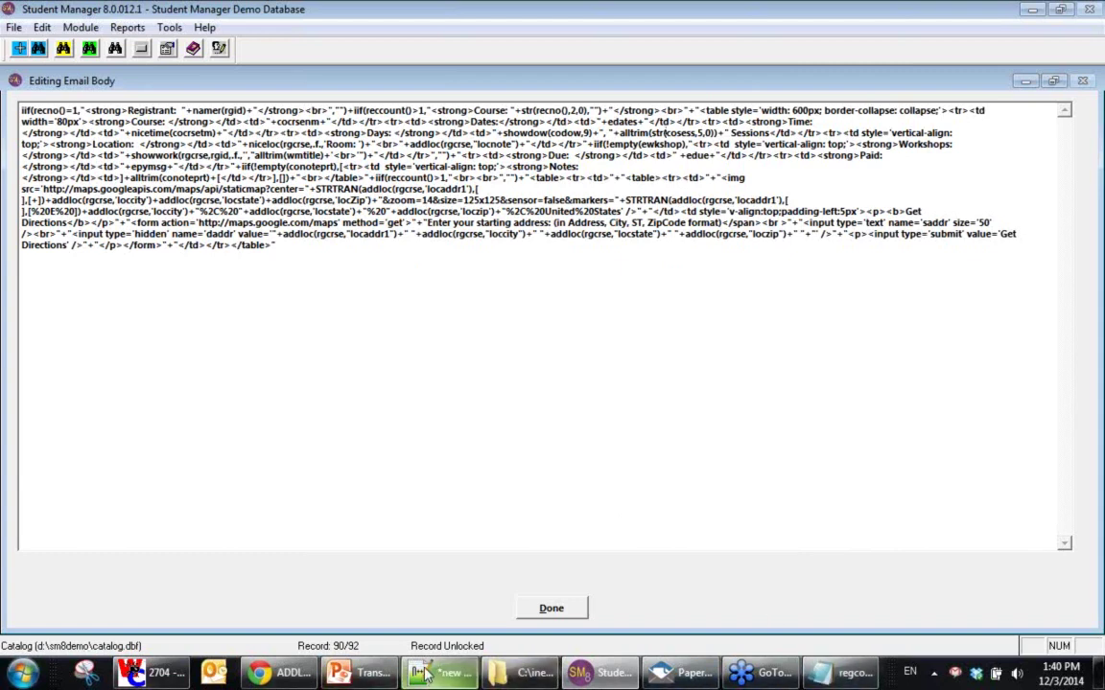
{"action": "mouse_move", "coordinate": [842, 676]}
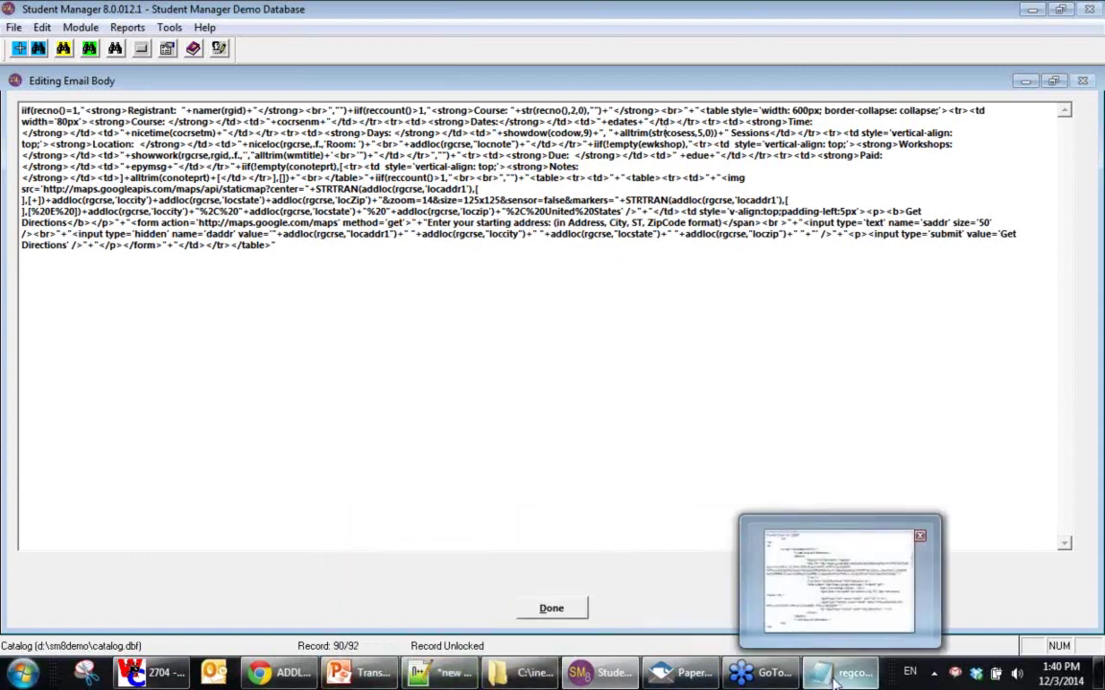
{"action": "left_click", "coordinate": [436, 676]}
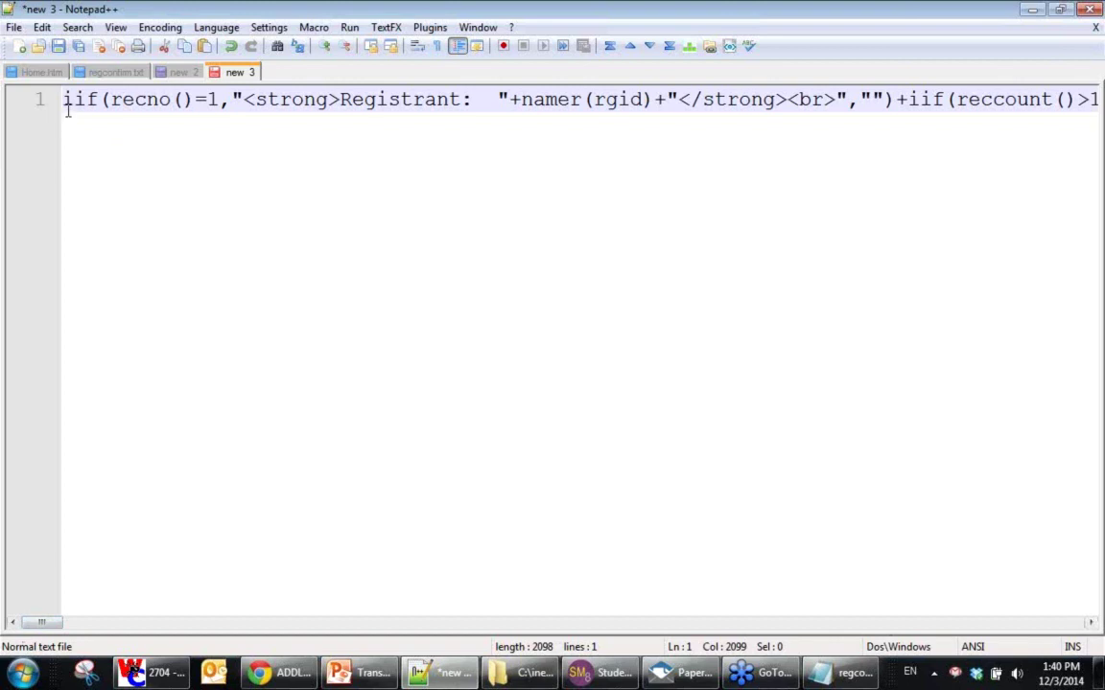
Split the Registrant expression so namer(rgid), the plus sign and the reccount iif each start new lines.
{"action": "left_click_drag", "start_coordinate": [63, 99], "coordinate": [676, 108]}
{"action": "left_click", "coordinate": [653, 111]}
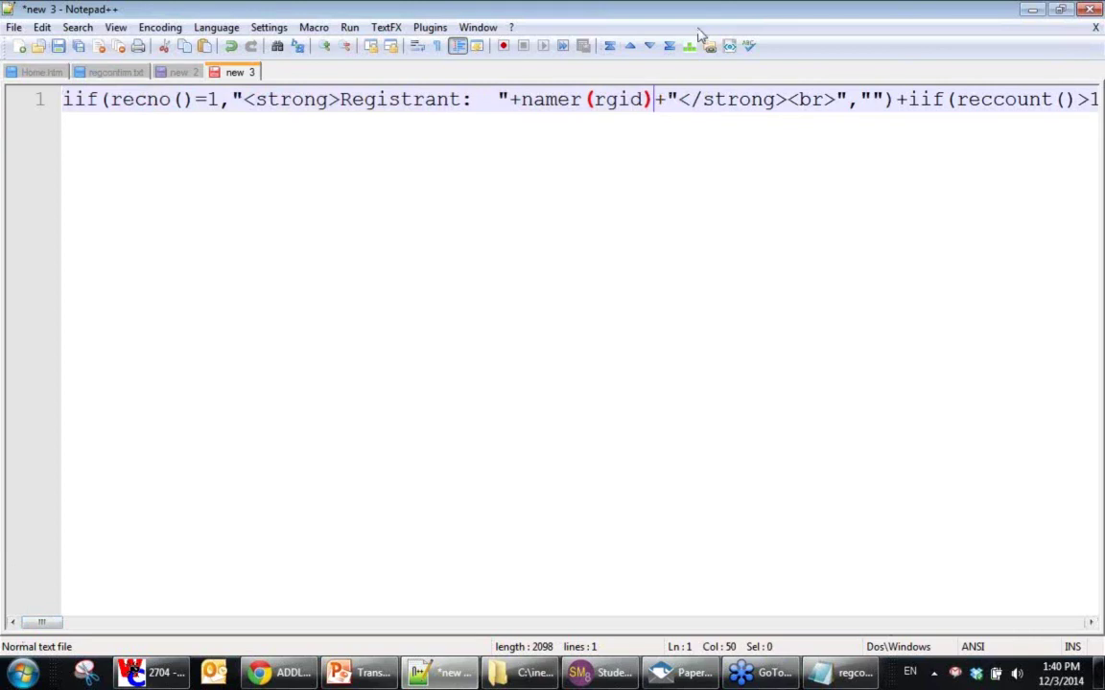
{"action": "key", "text": "Return"}
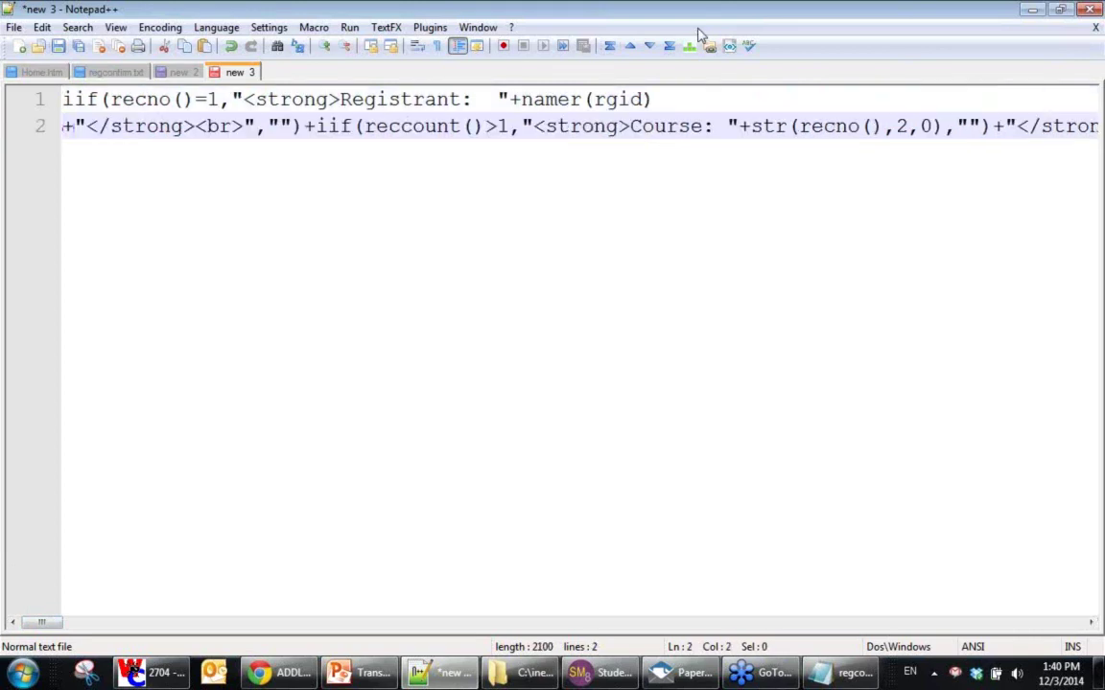
{"action": "key", "text": "Return"}
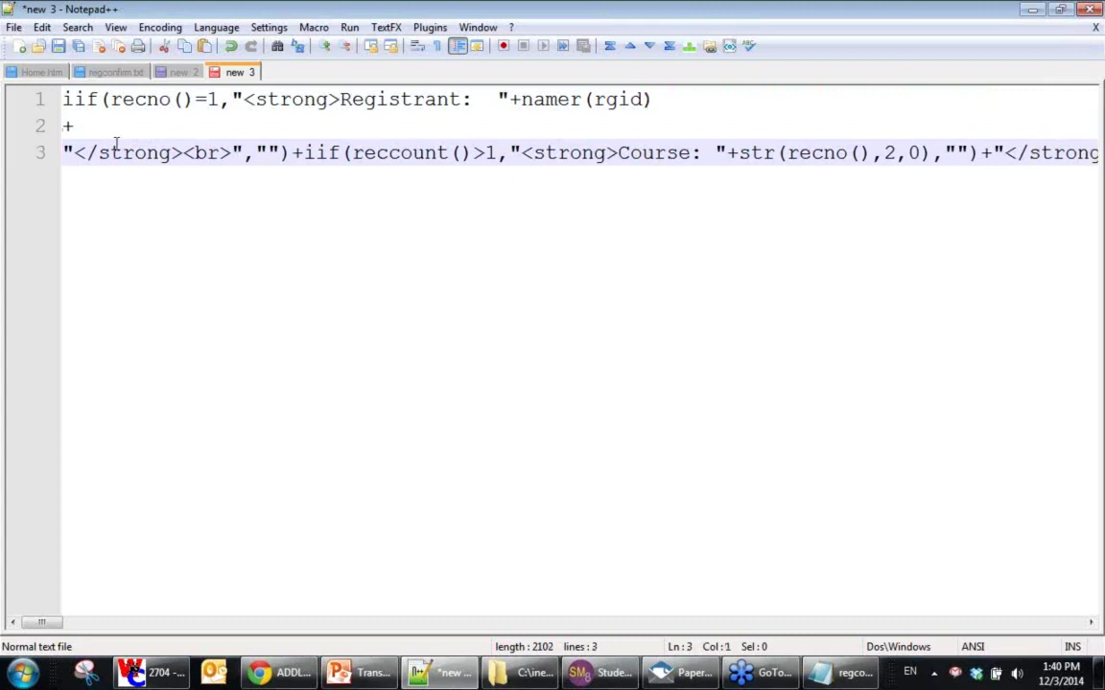
{"action": "left_click_drag", "start_coordinate": [69, 146], "coordinate": [46, 163]}
{"action": "left_click", "coordinate": [294, 150]}
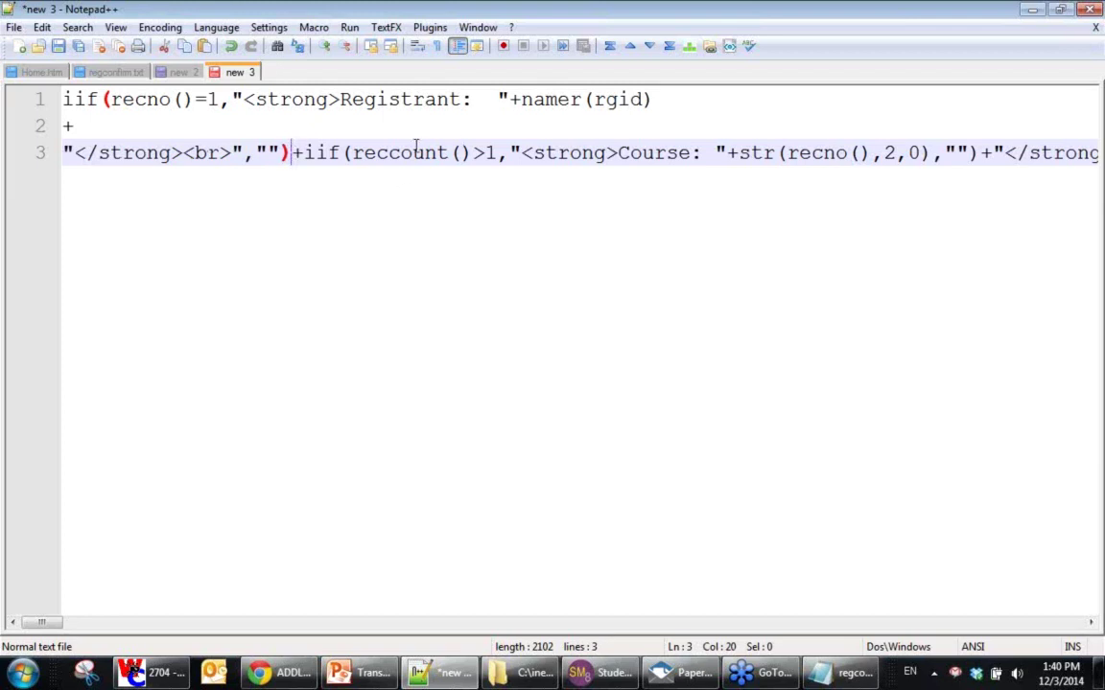
{"action": "key", "text": "Return"}
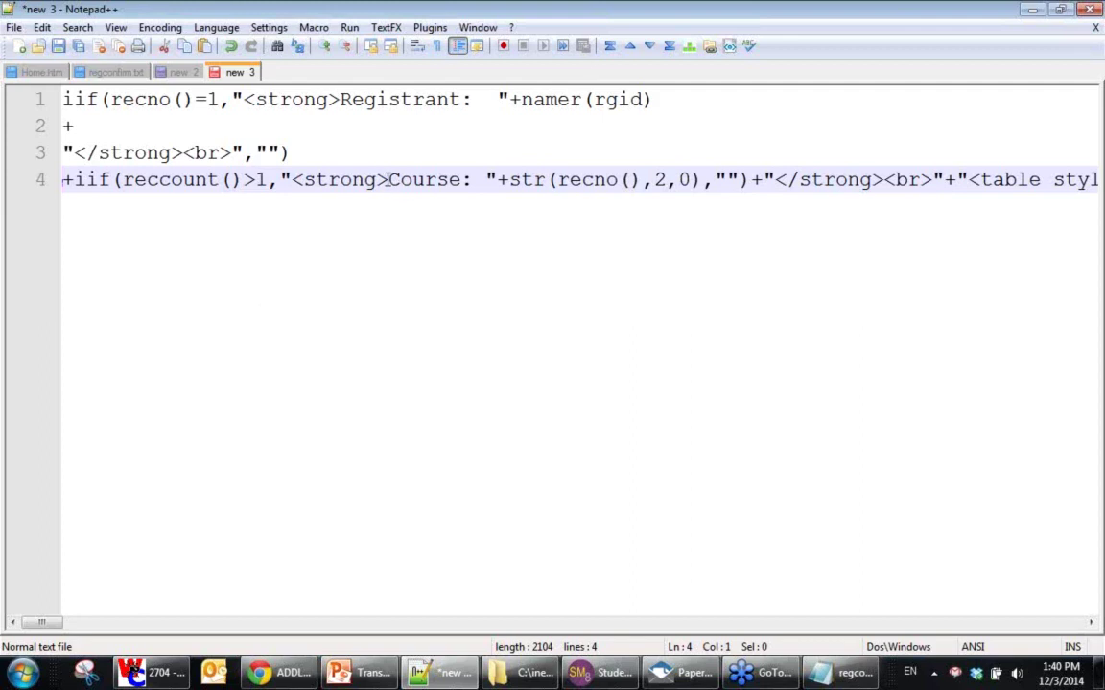
Break the Course expression, closing strong tag and table markup onto separate lines.
{"action": "left_click", "coordinate": [497, 180]}
{"action": "key", "text": "Return"}
{"action": "key", "text": "Return"}
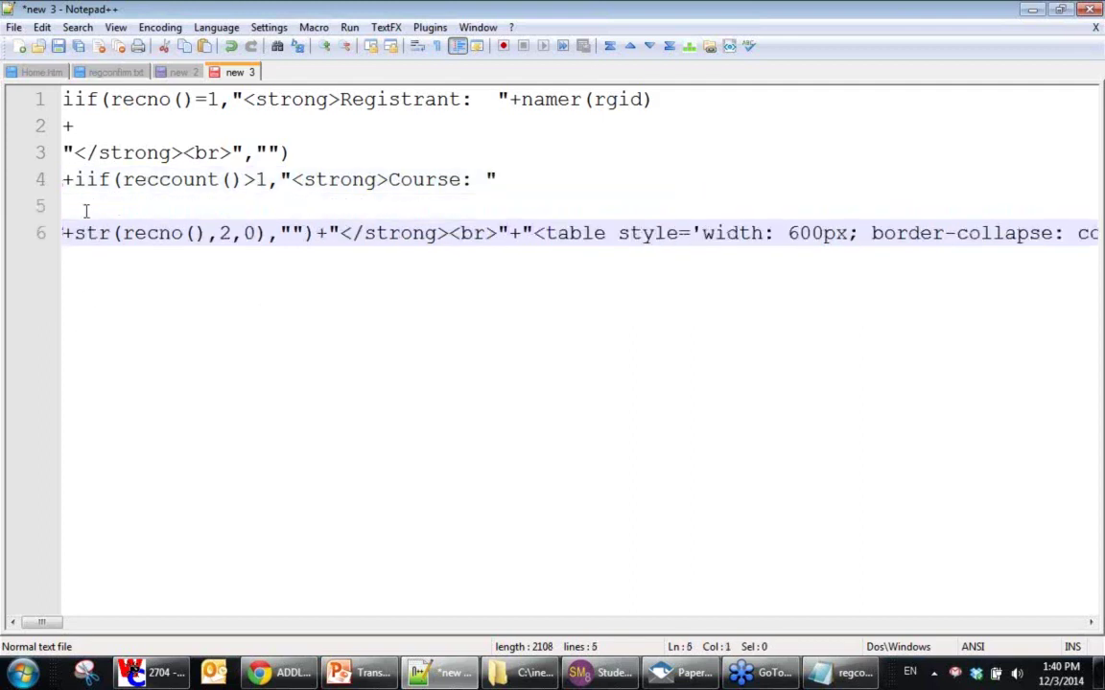
{"action": "left_click", "coordinate": [312, 233]}
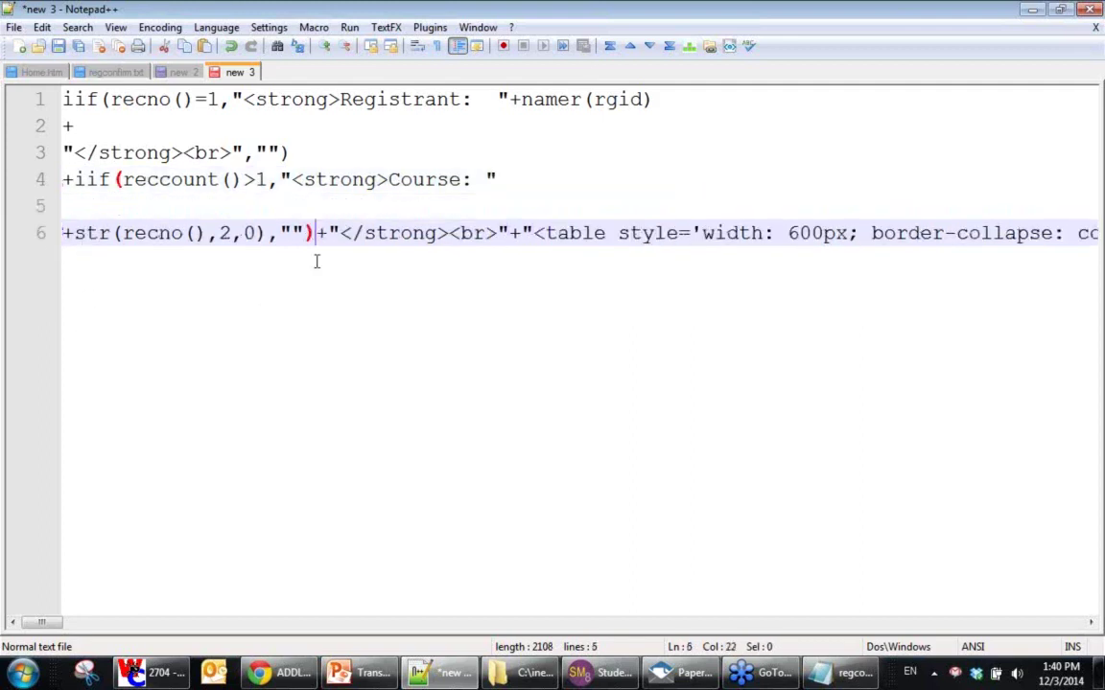
{"action": "key", "text": "Return"}
{"action": "left_click", "coordinate": [254, 259]}
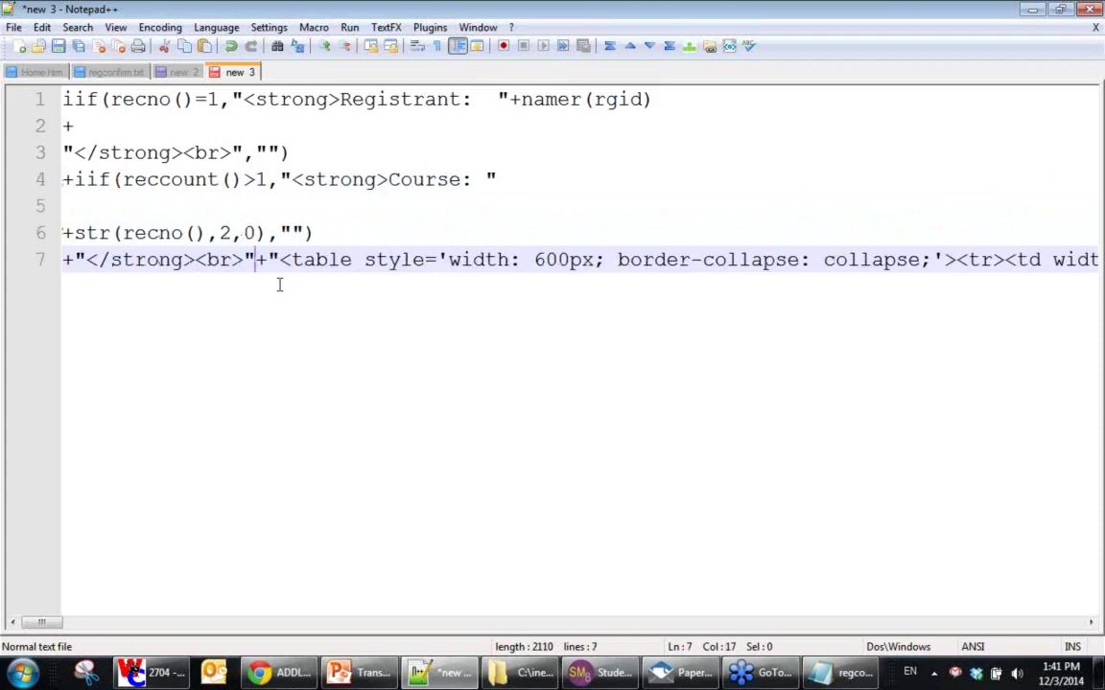
{"action": "key", "text": "Return"}
{"action": "left_click_drag", "start_coordinate": [75, 255], "coordinate": [254, 258]}
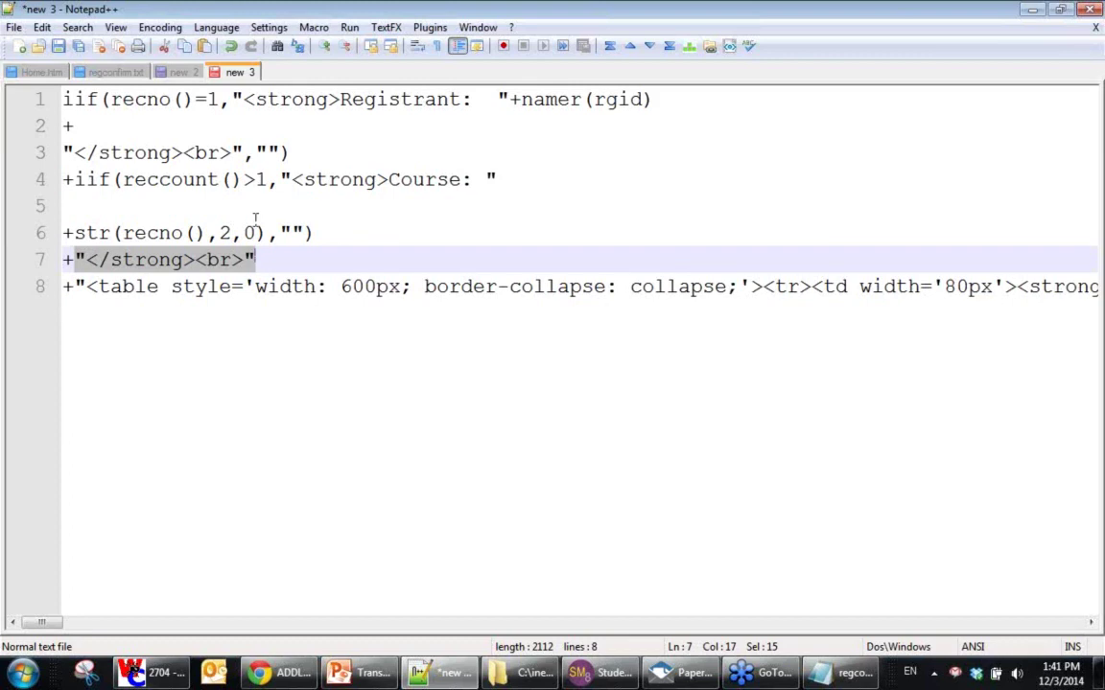
Close the full-size email body editor in Student Manager without saving changes.
{"action": "left_click", "coordinate": [602, 676]}
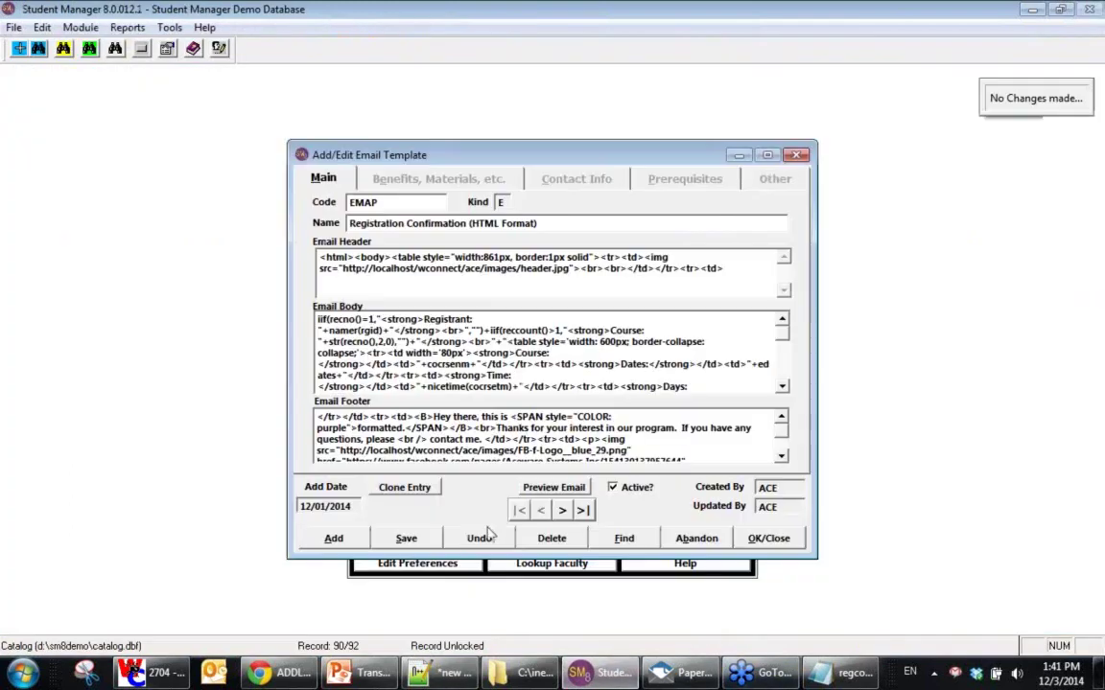
{"action": "left_click", "coordinate": [550, 607]}
{"action": "left_click", "coordinate": [406, 538]}
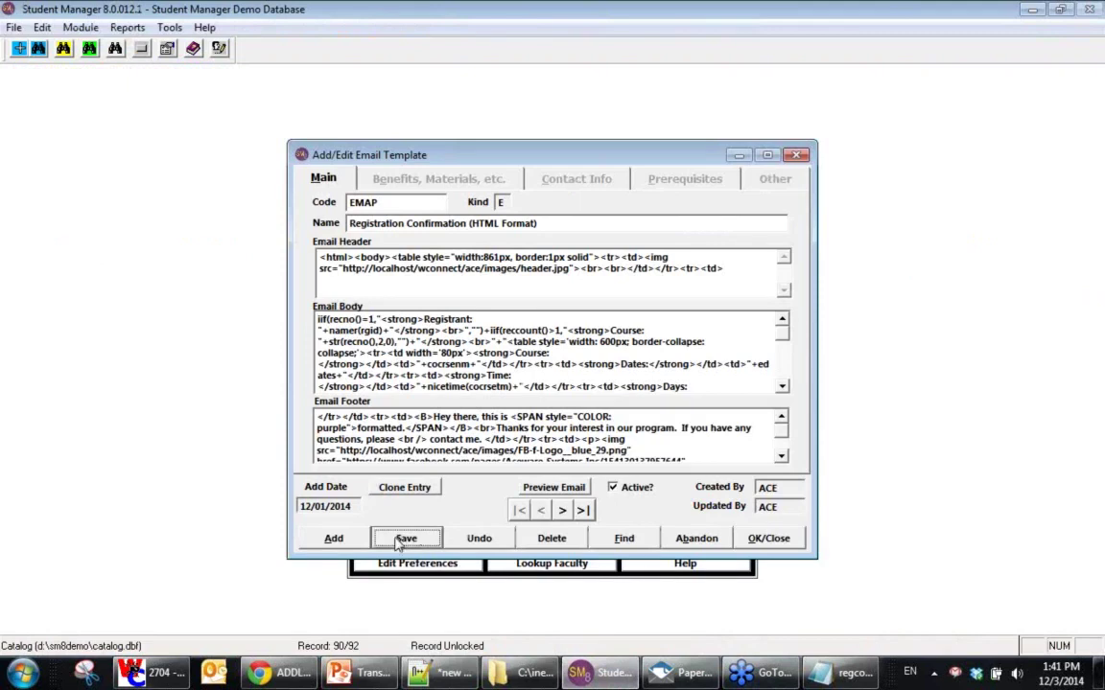
Send an e-mail receipt for the Genealogy registration and view it in Papercut.
{"action": "left_click", "coordinate": [90, 50]}
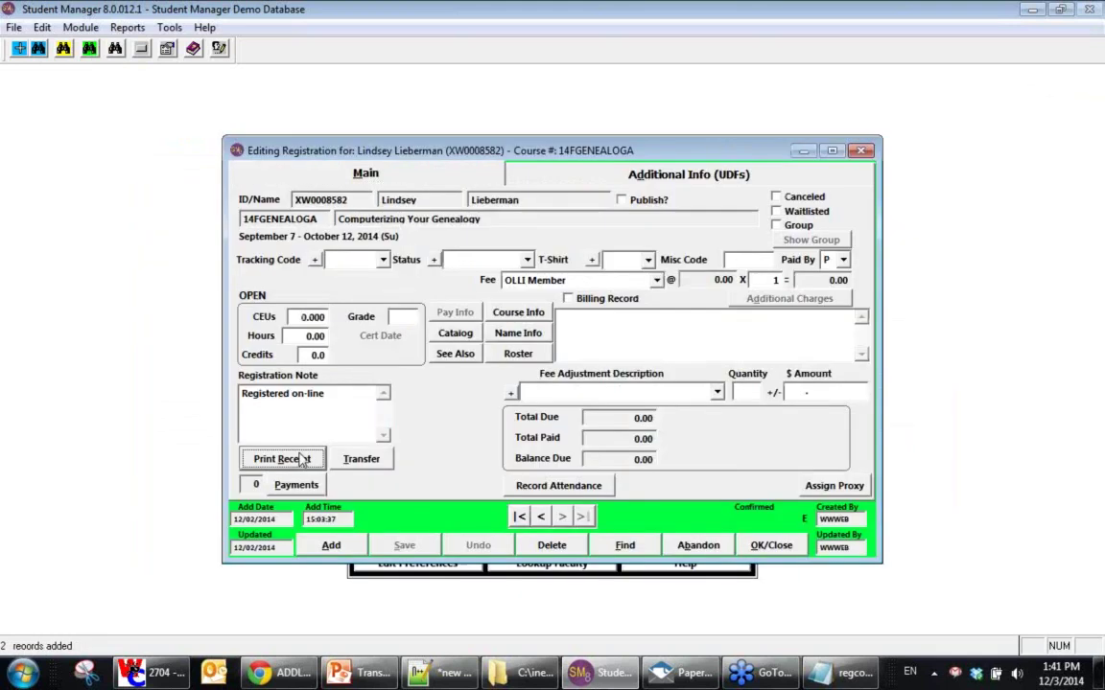
{"action": "left_click", "coordinate": [289, 458]}
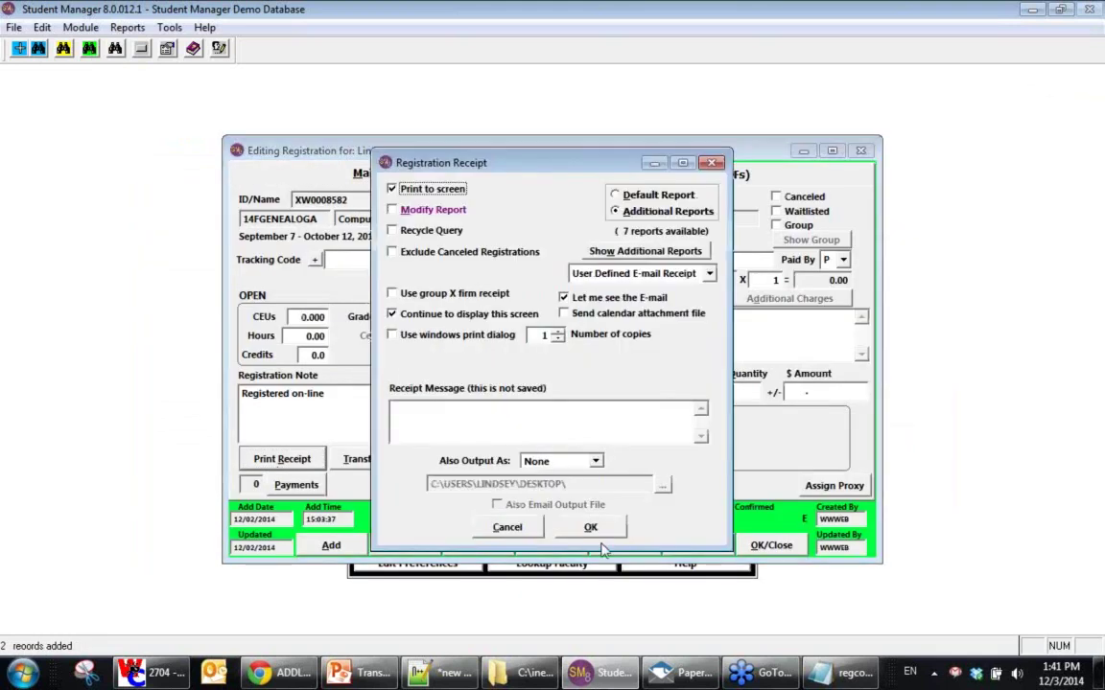
{"action": "left_click", "coordinate": [592, 530]}
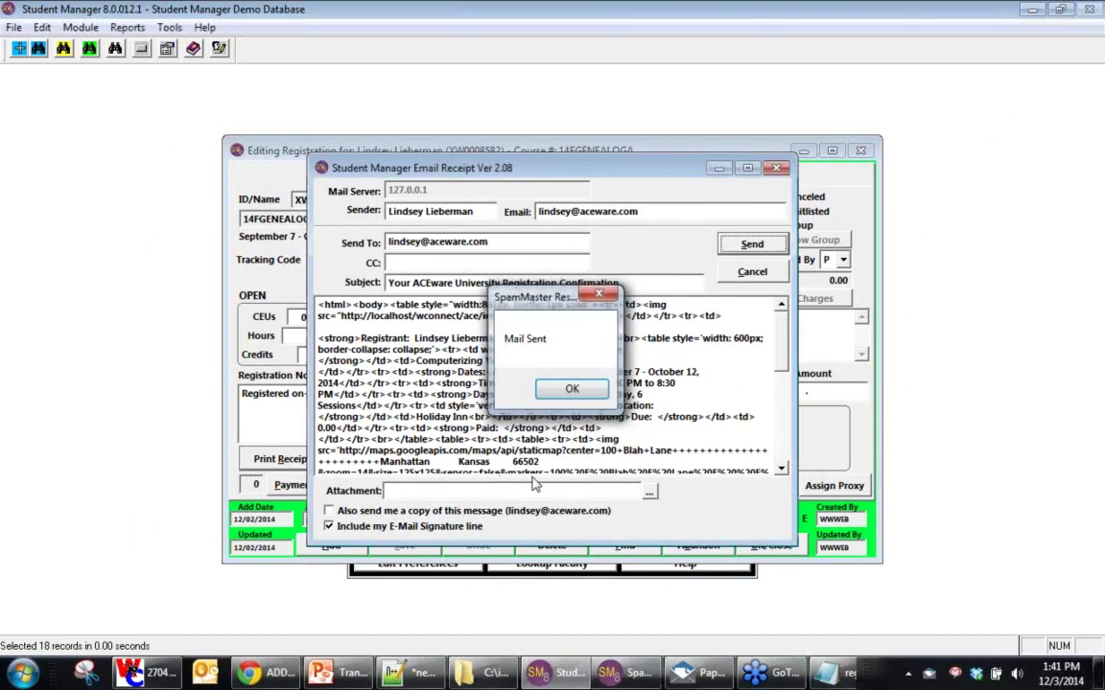
{"action": "key", "text": "Return"}
{"action": "key", "text": "Return"}
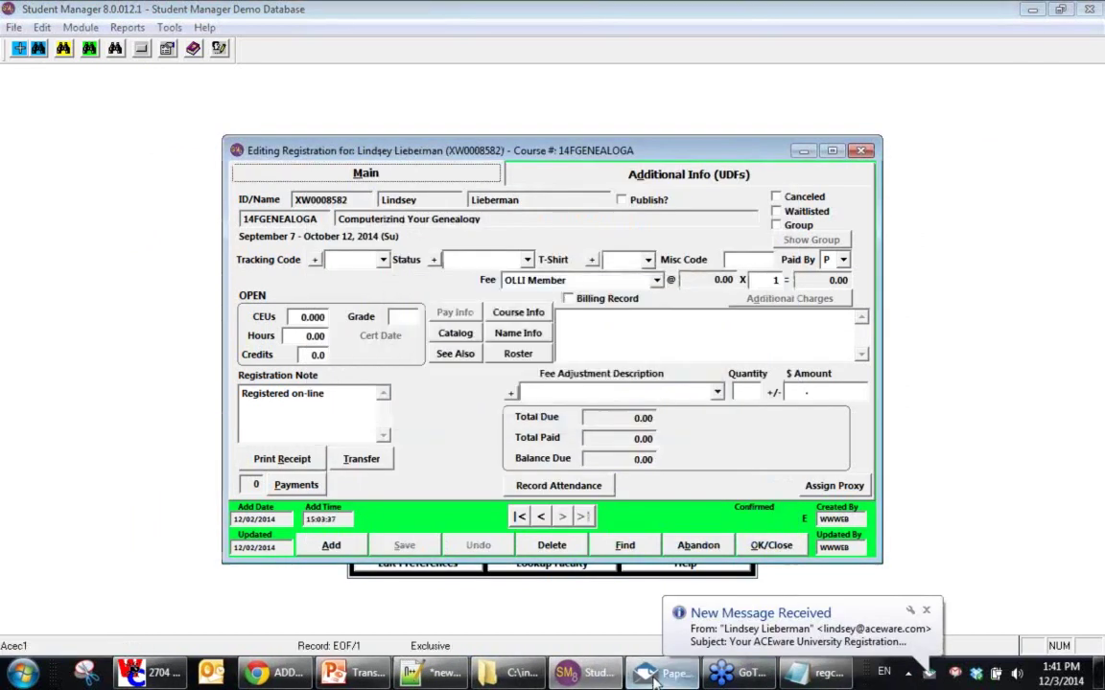
{"action": "left_click", "coordinate": [653, 677]}
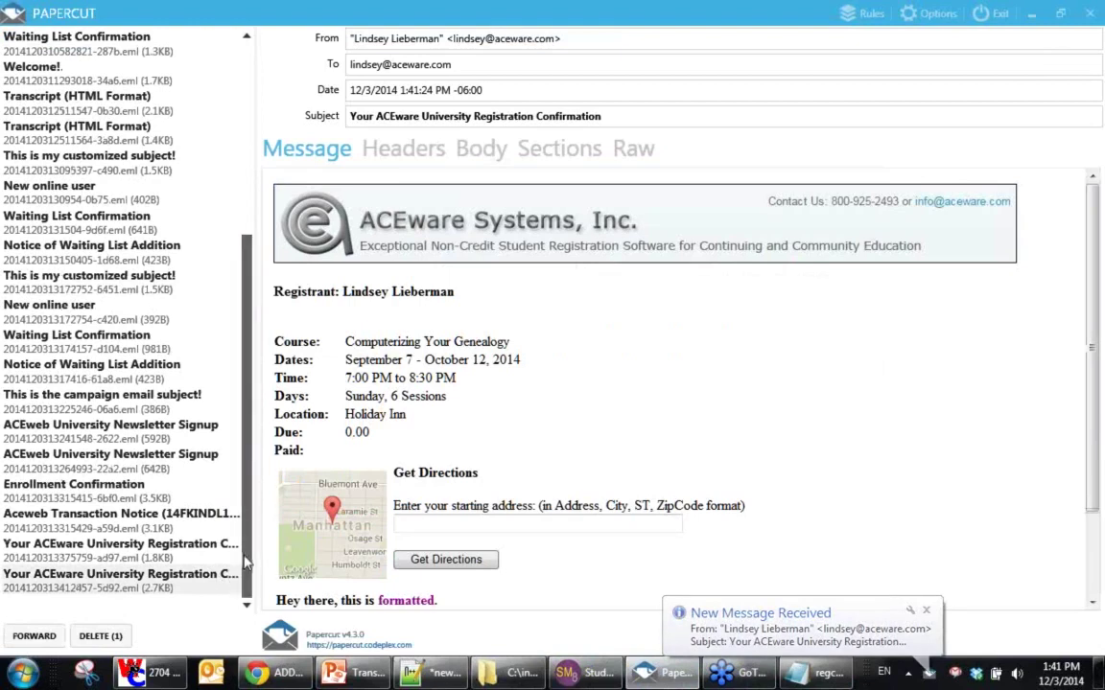
Open the newest registration confirmation and check its Registrant and Course lines.
{"action": "left_click", "coordinate": [132, 574]}
{"action": "left_click", "coordinate": [884, 362]}
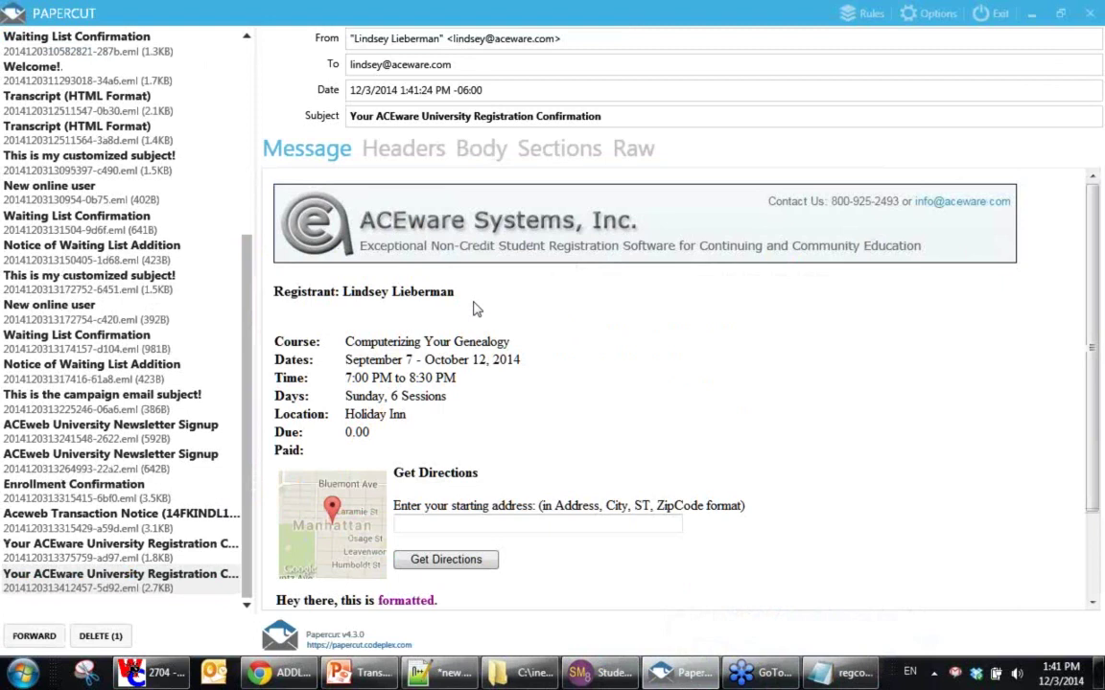
{"action": "triple_click", "coordinate": [294, 298]}
{"action": "left_click", "coordinate": [391, 378]}
{"action": "left_click_drag", "start_coordinate": [280, 336], "coordinate": [451, 344]}
{"action": "left_click", "coordinate": [374, 451]}
Enter the headquarters starting address with ZIP code in the Get Directions form and submit.
{"action": "scroll", "coordinate": [369, 431], "scroll_direction": "down", "scroll_amount": 1}
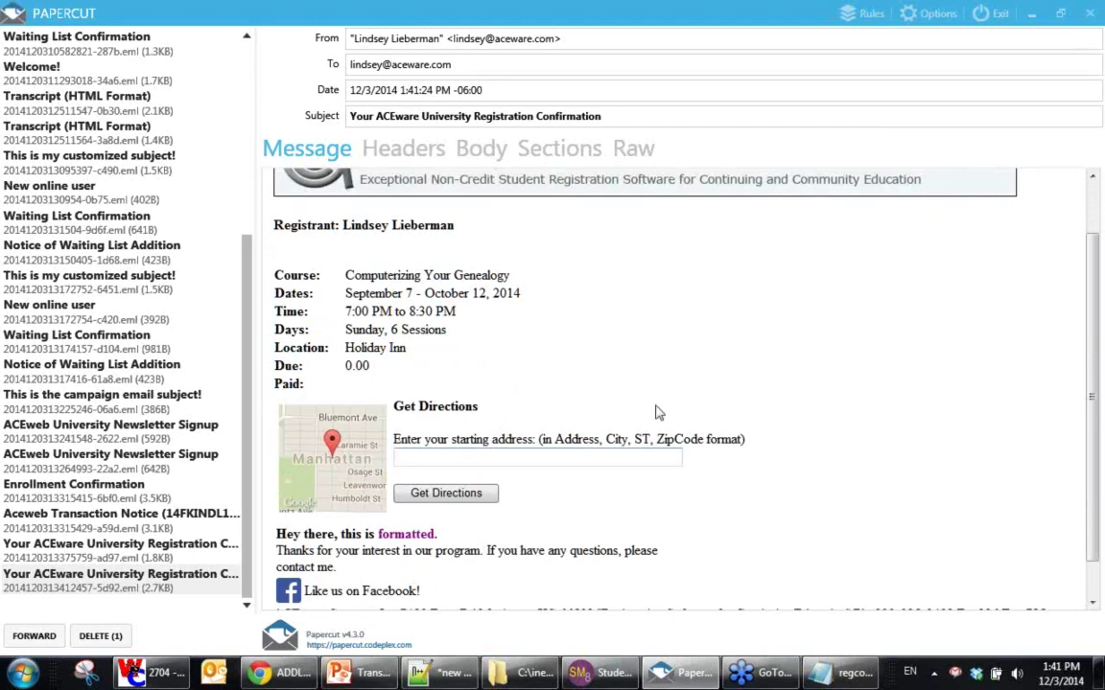
{"action": "type", "text": "480 dyer rd manhattan ks"}
{"action": "scroll", "coordinate": [661, 412], "scroll_direction": "up", "scroll_amount": 1}
{"action": "type", "text": "6"}
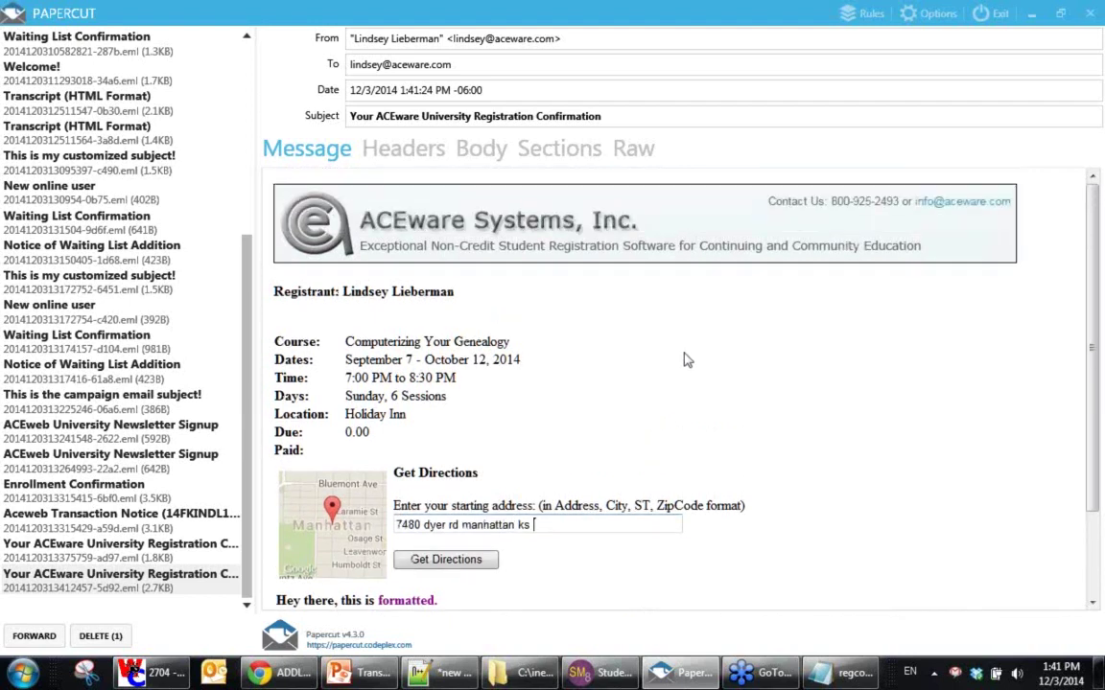
{"action": "type", "text": "6502"}
{"action": "left_click", "coordinate": [408, 559]}
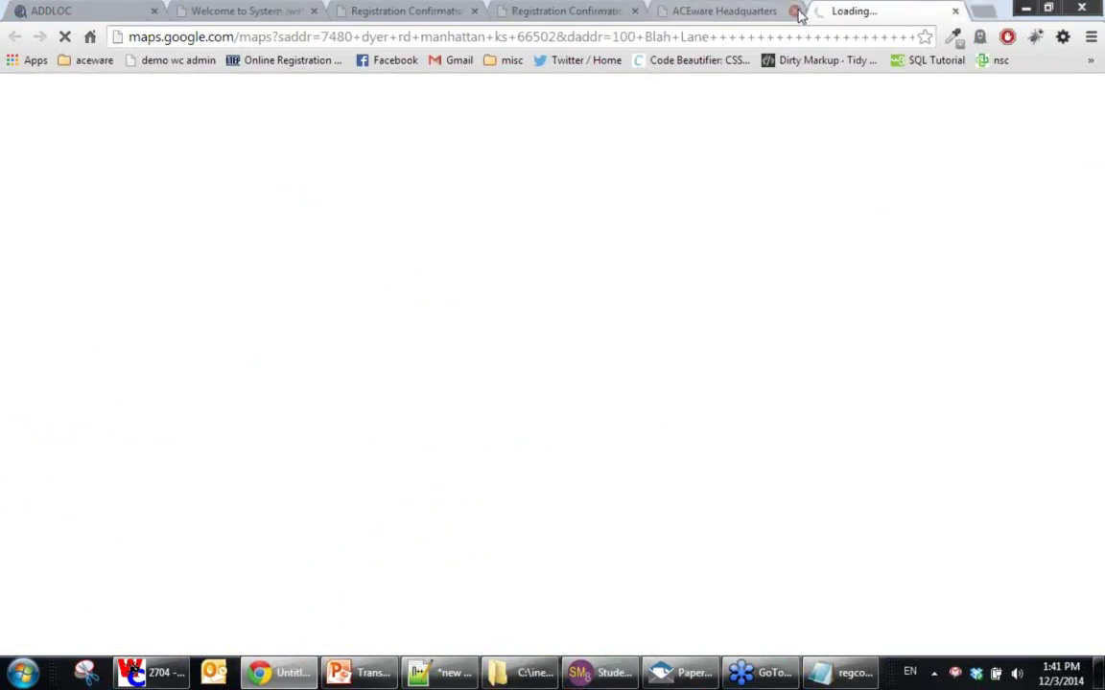
Close the old headquarters tab, check the 8-minute route to Kansas State University, then return to Student Manager.
{"action": "left_click", "coordinate": [794, 11]}
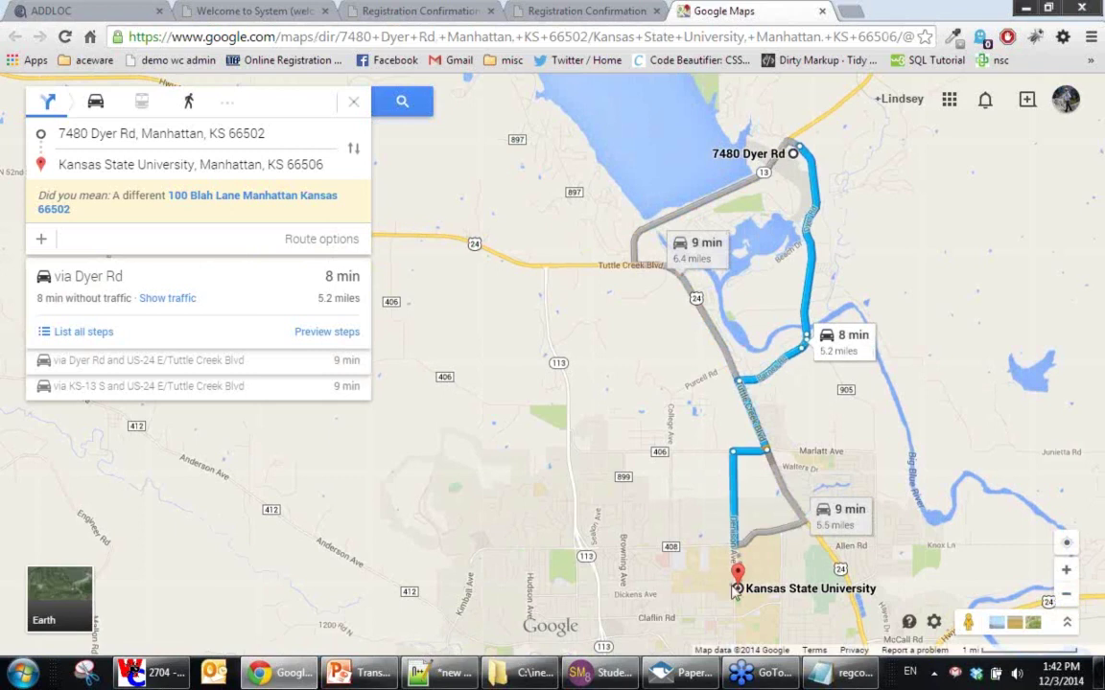
{"action": "left_click", "coordinate": [607, 682]}
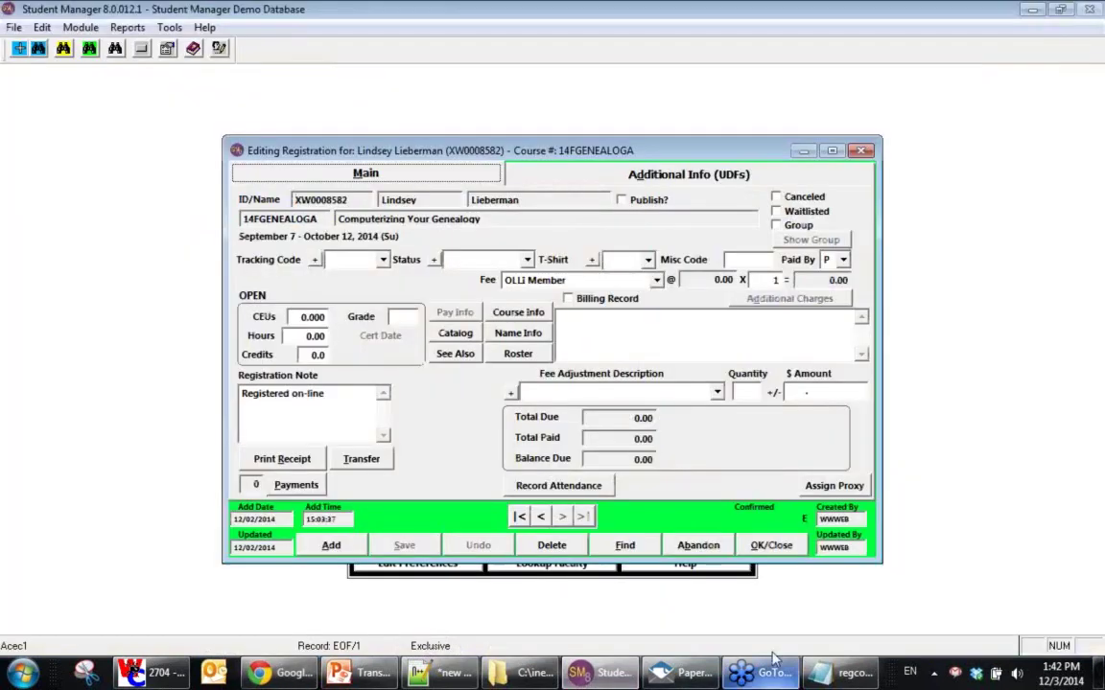
Close the Genealogy registration and the search window to reach the Registration Confirmation (HTML Format) template.
{"action": "left_click", "coordinate": [786, 550]}
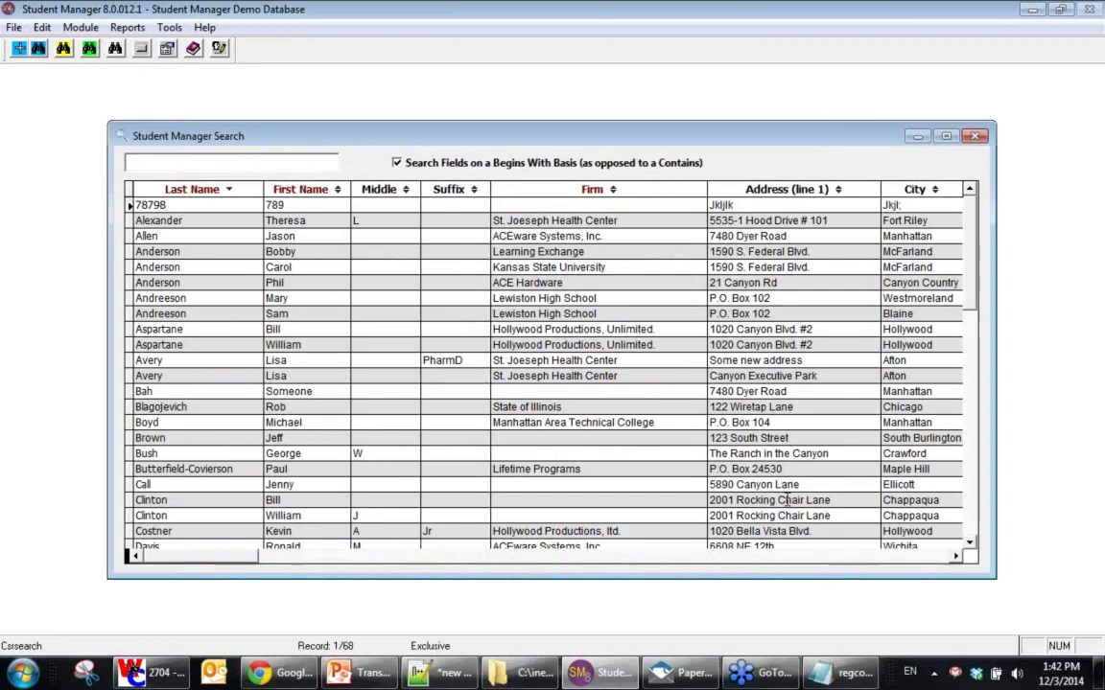
{"action": "key", "text": "Escape"}
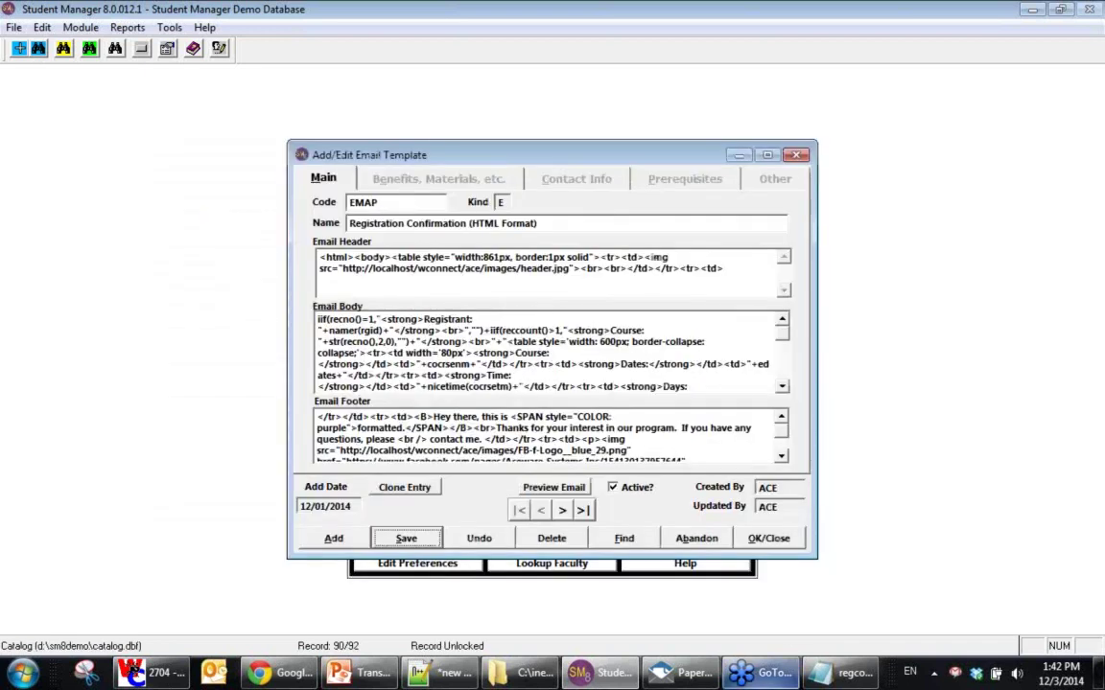
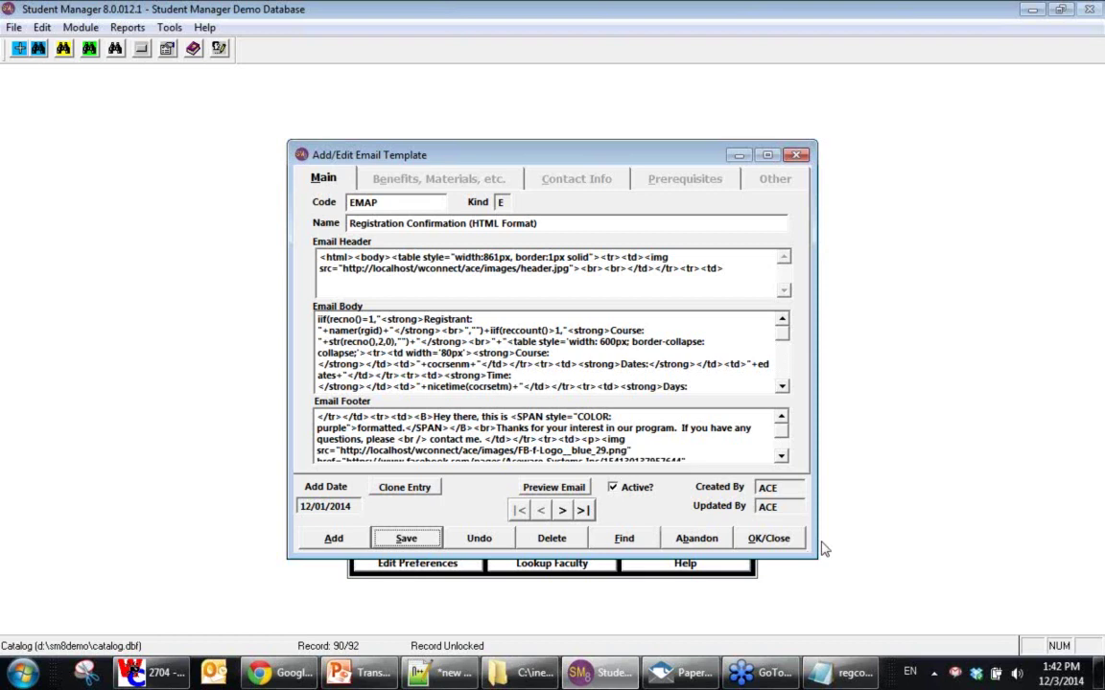
Review the CONTRACT template's name, city, state, course date and meeting time fields, then abandon it.
{"action": "left_click", "coordinate": [628, 541]}
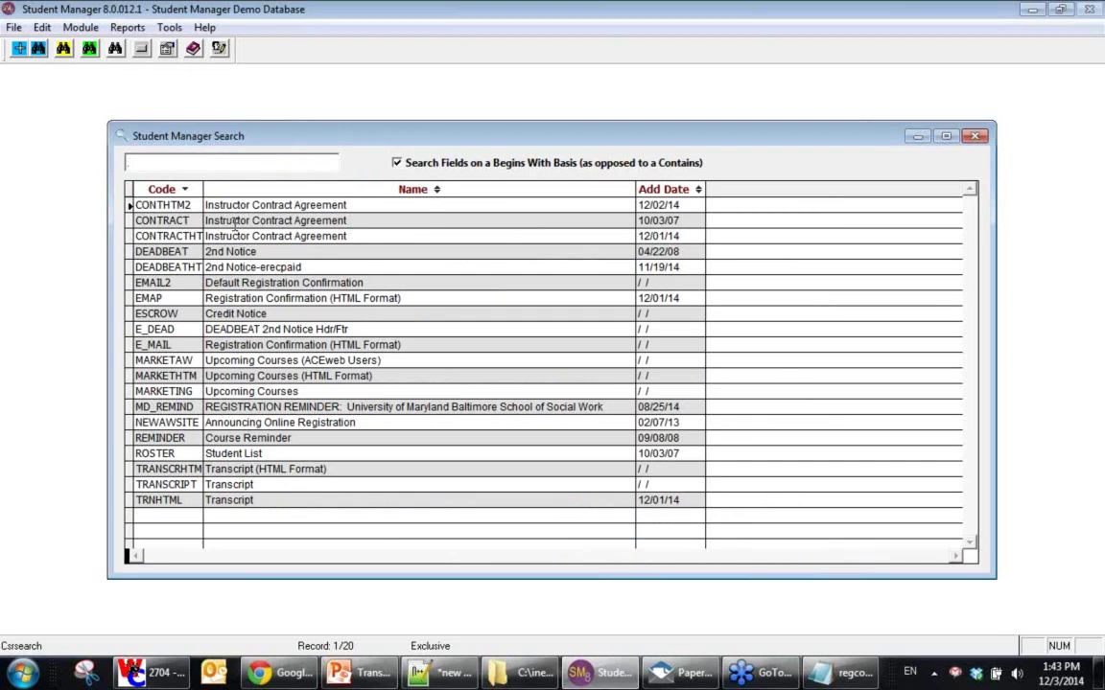
{"action": "double_click", "coordinate": [227, 219]}
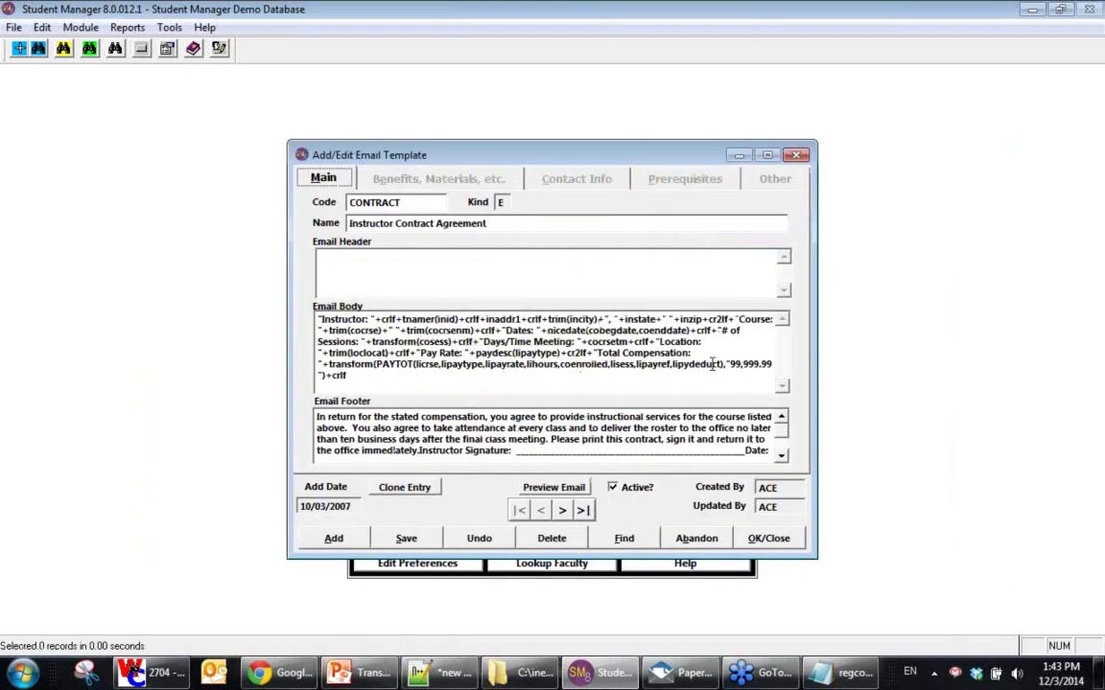
{"action": "left_click_drag", "start_coordinate": [411, 319], "coordinate": [486, 319]}
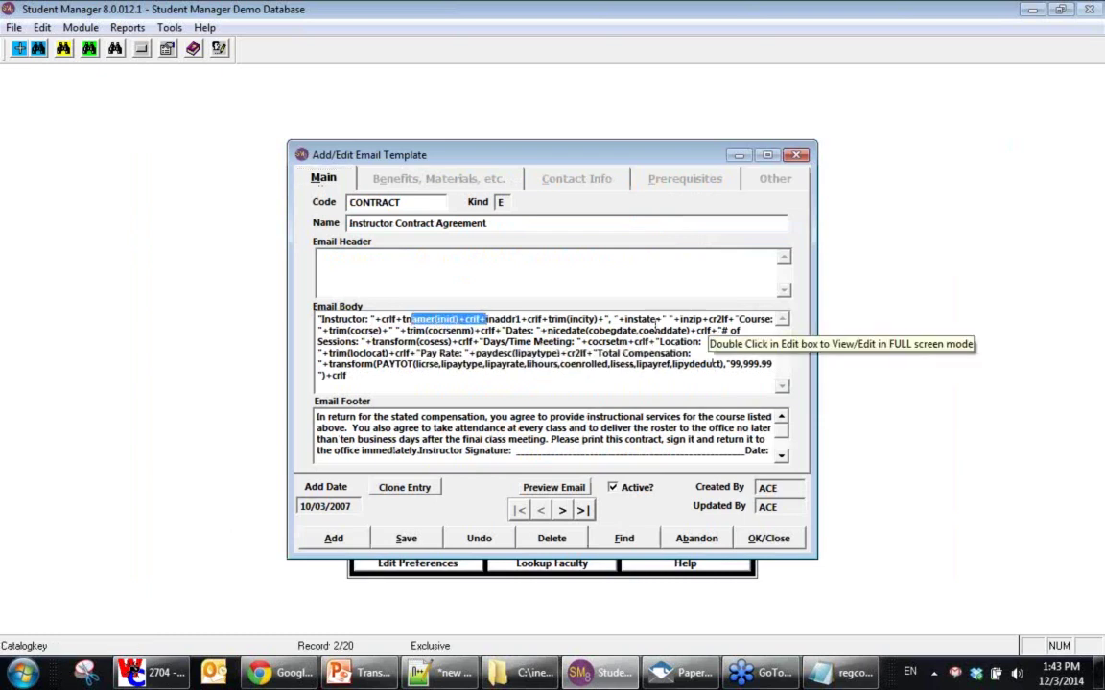
{"action": "left_click_drag", "start_coordinate": [565, 320], "coordinate": [638, 329]}
{"action": "left_click_drag", "start_coordinate": [525, 341], "coordinate": [679, 342]}
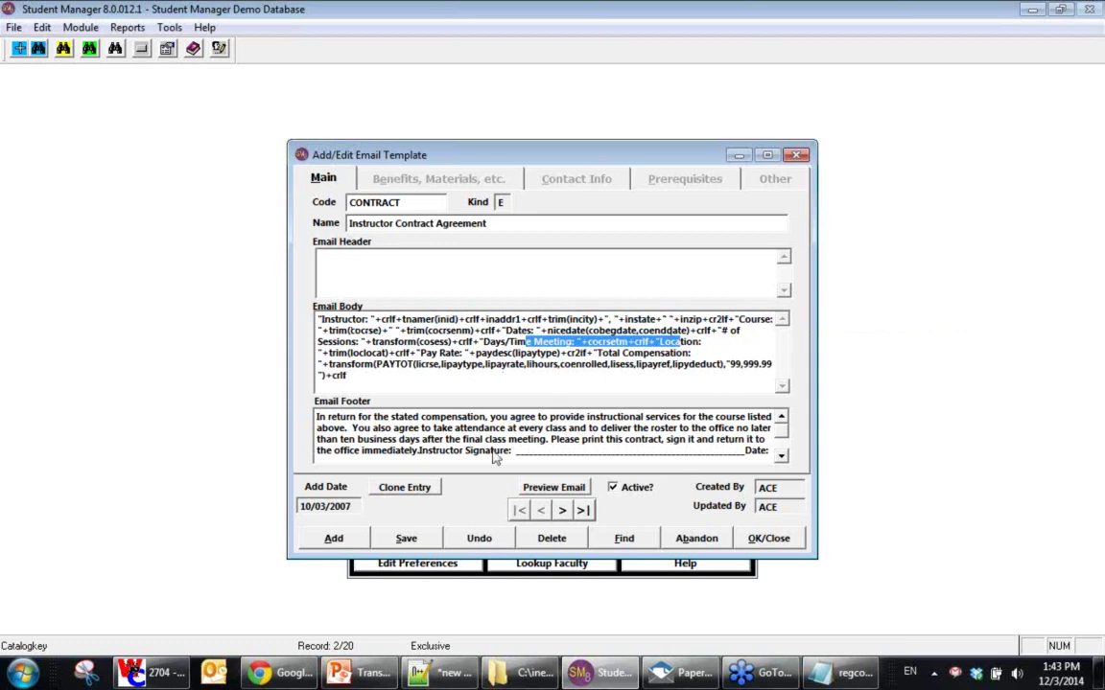
{"action": "left_click", "coordinate": [65, 53]}
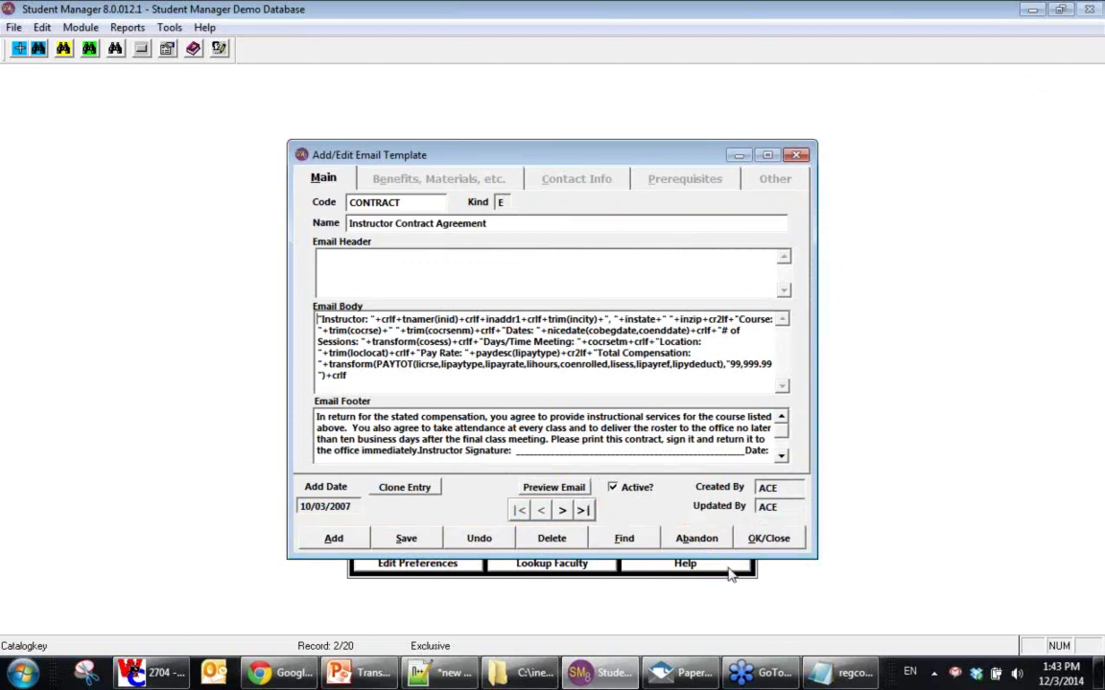
{"action": "left_click", "coordinate": [706, 541]}
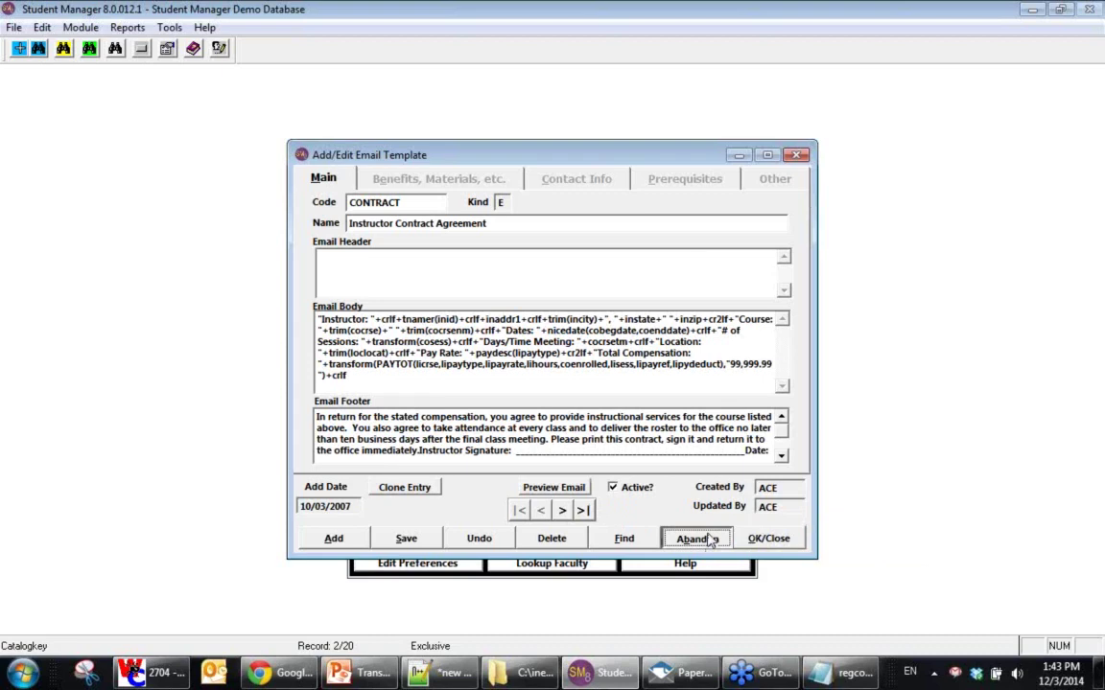
Open Faculty Contract Agreements and list its additional reports, selecting FMCONTR Mergmail.
{"action": "left_click", "coordinate": [123, 32]}
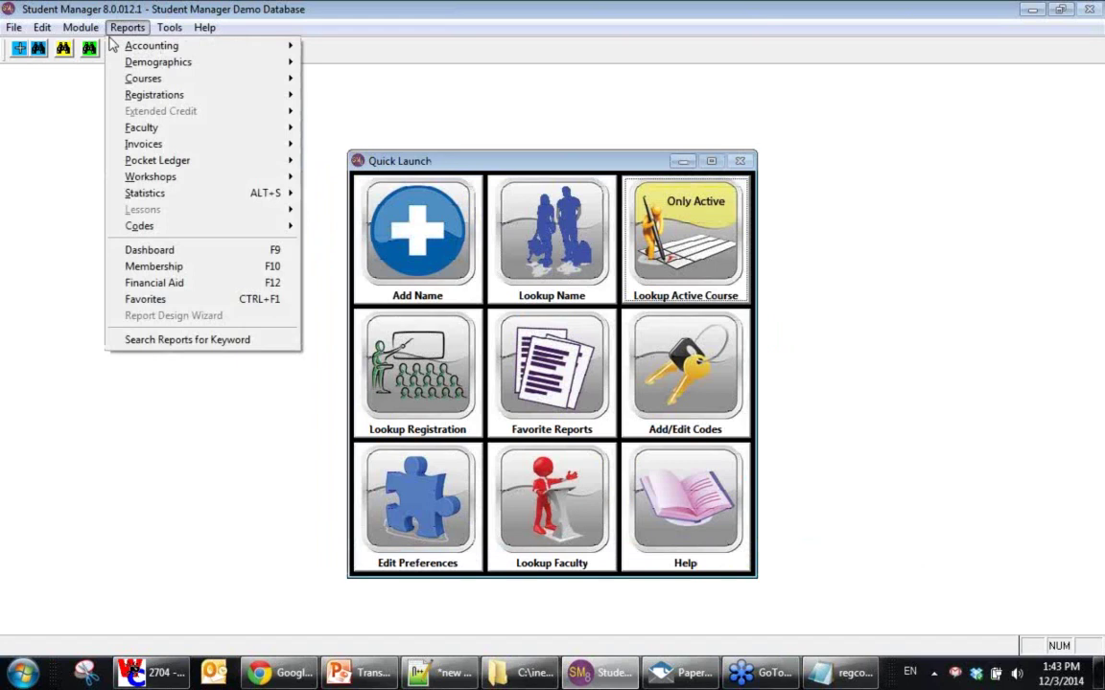
{"action": "mouse_move", "coordinate": [188, 128]}
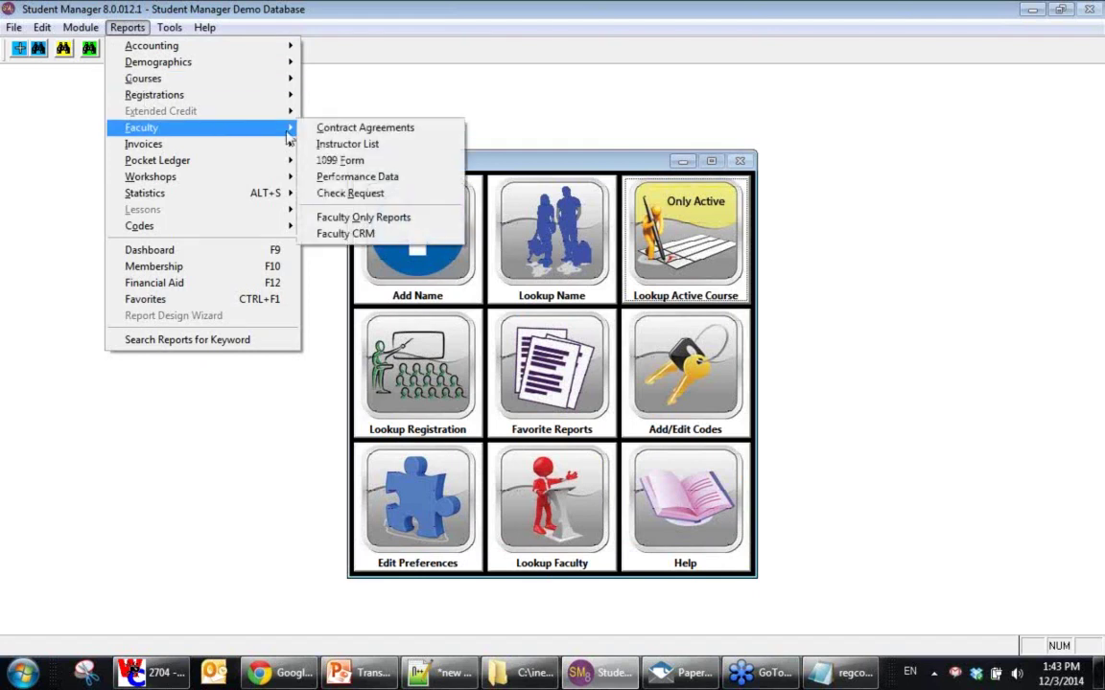
{"action": "left_click", "coordinate": [335, 136]}
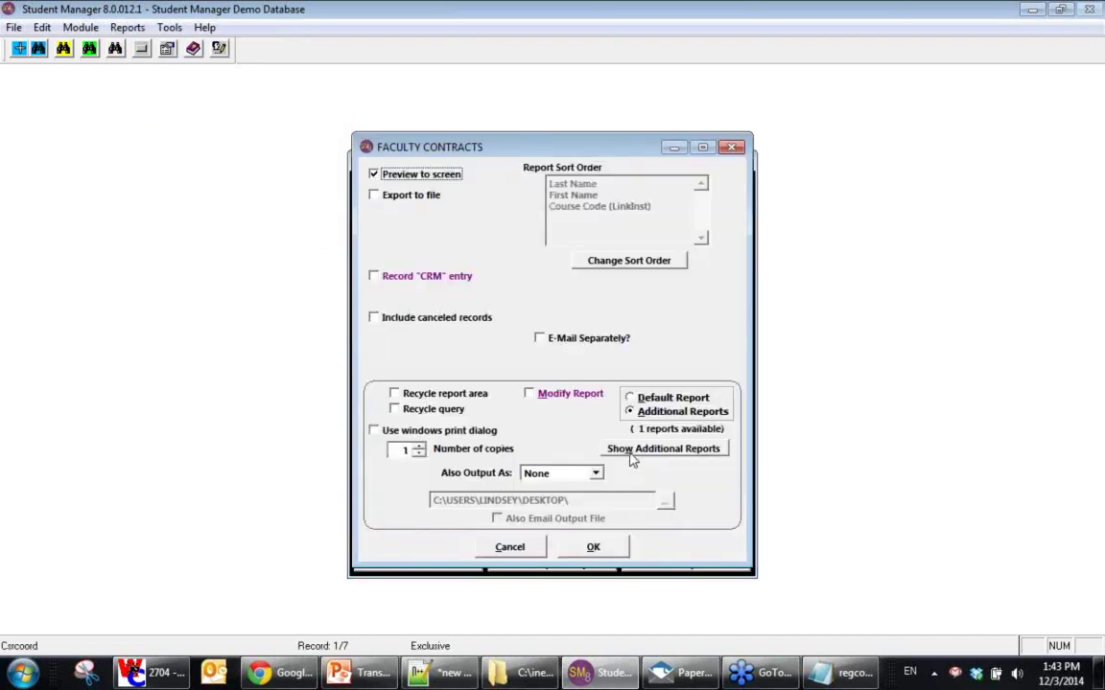
{"action": "left_click", "coordinate": [631, 450]}
{"action": "left_click", "coordinate": [165, 113]}
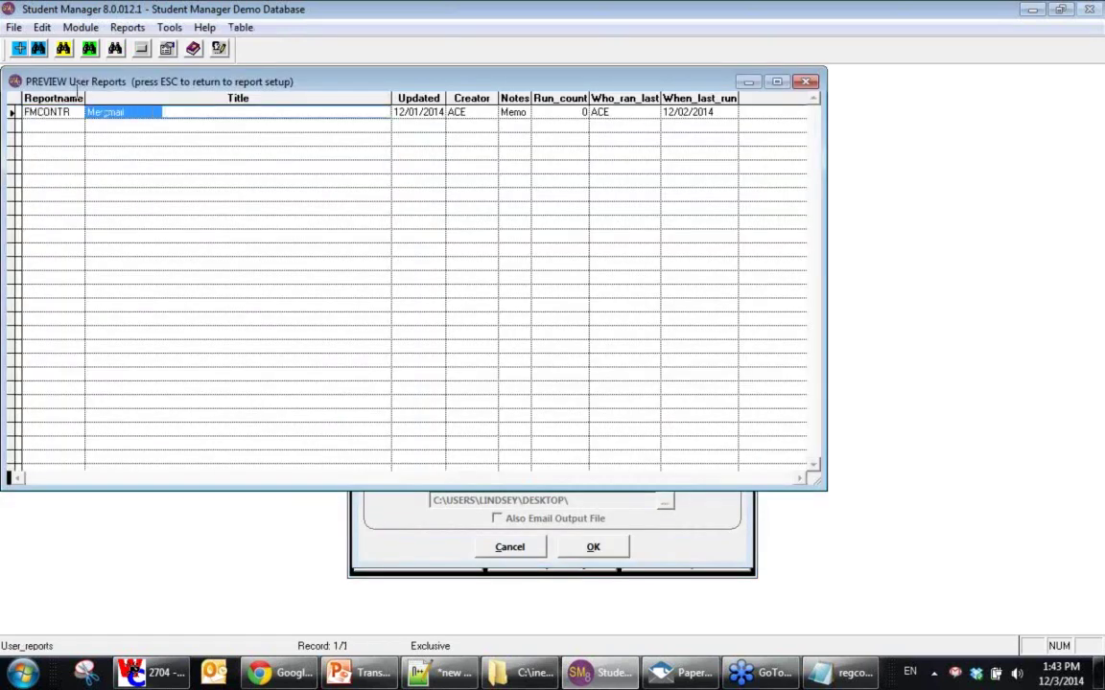
{"action": "left_click", "coordinate": [276, 674]}
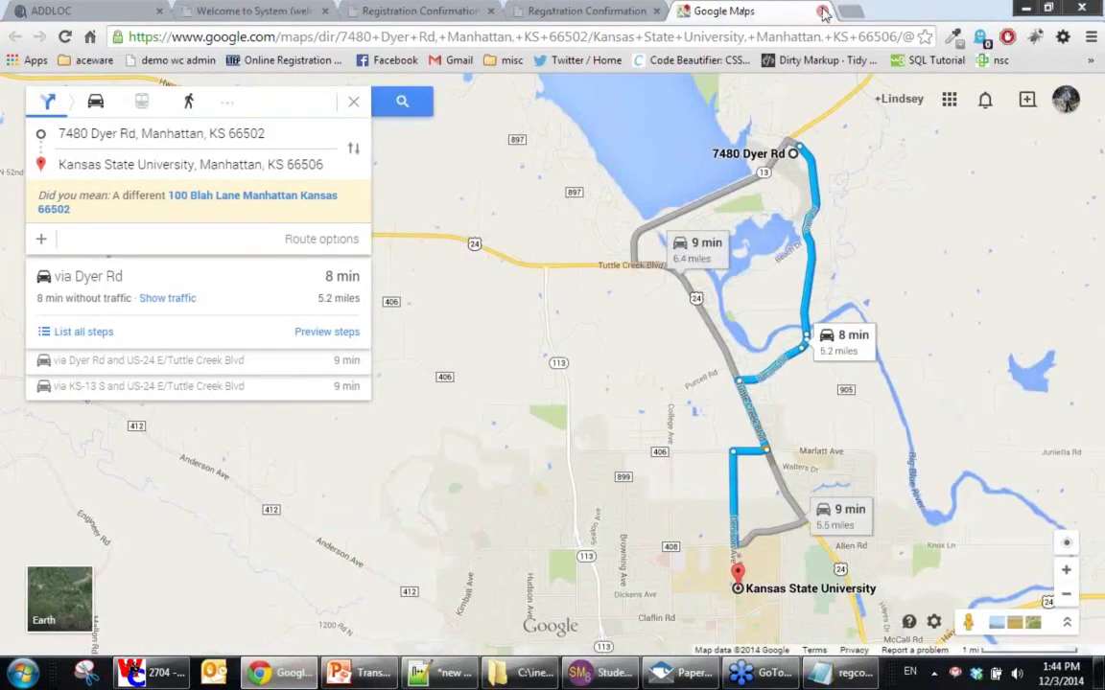
Scroll the Reference Guide's All Topics list down to the MERGMAIL entry.
{"action": "key", "text": "ctrl+shift+Tab"}
{"action": "key", "text": "ctrl+shift+Tab"}
{"action": "key", "text": "ctrl+shift+Tab"}
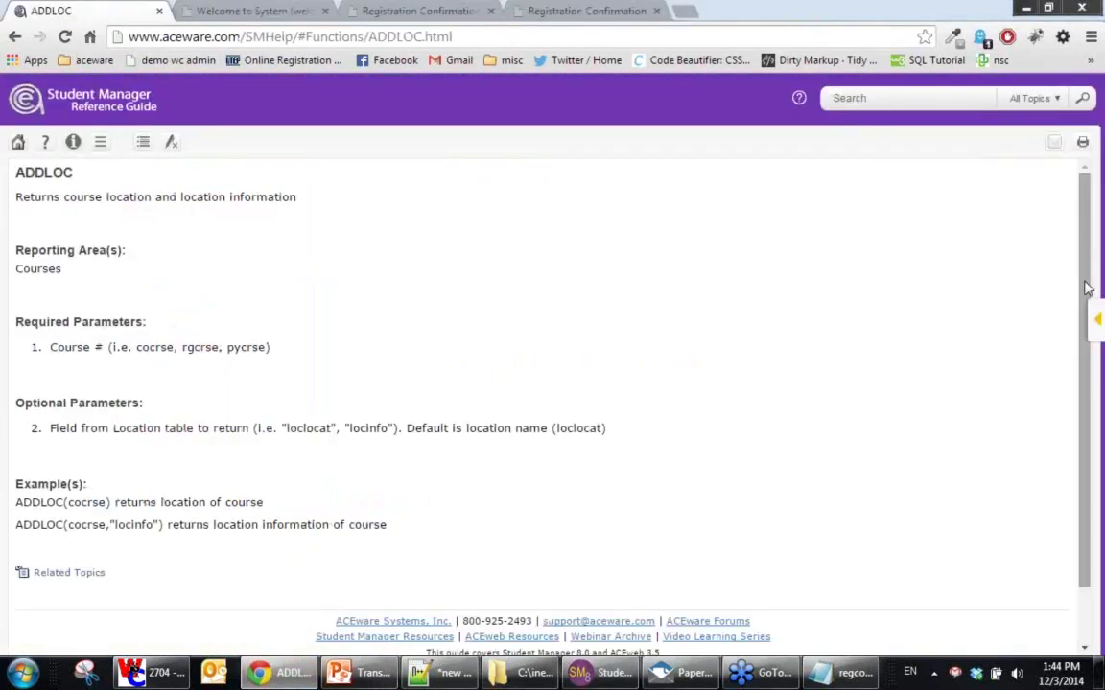
{"action": "left_click", "coordinate": [1100, 319]}
{"action": "scroll", "coordinate": [987, 505], "scroll_direction": "down", "scroll_amount": 3}
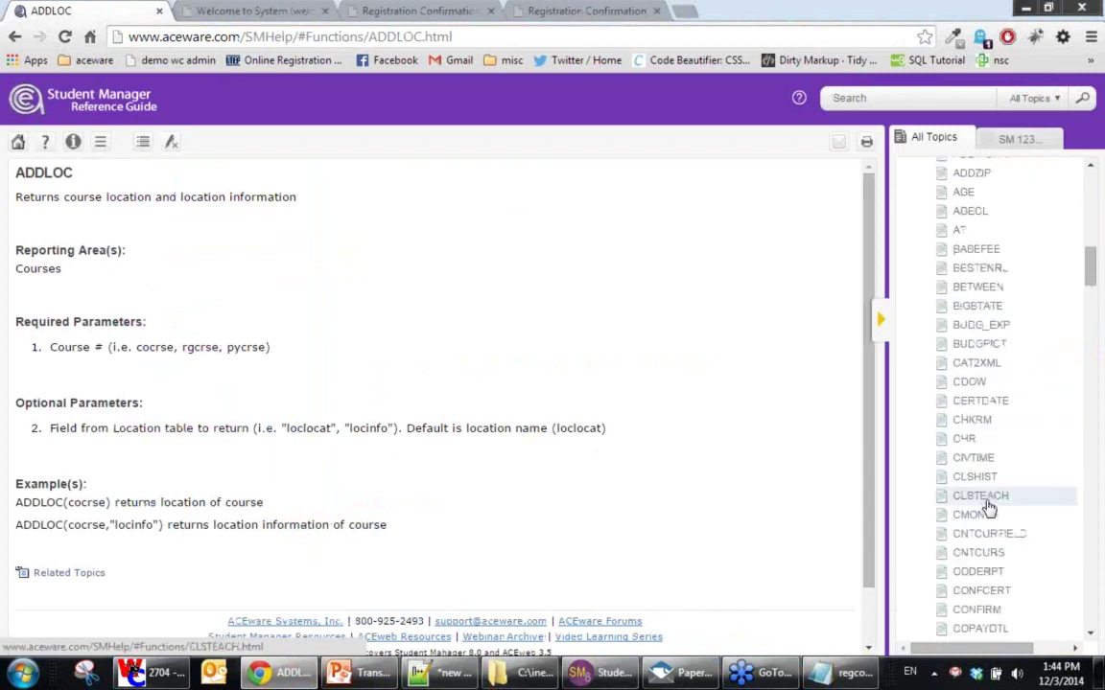
{"action": "scroll", "coordinate": [987, 506], "scroll_direction": "down", "scroll_amount": 3}
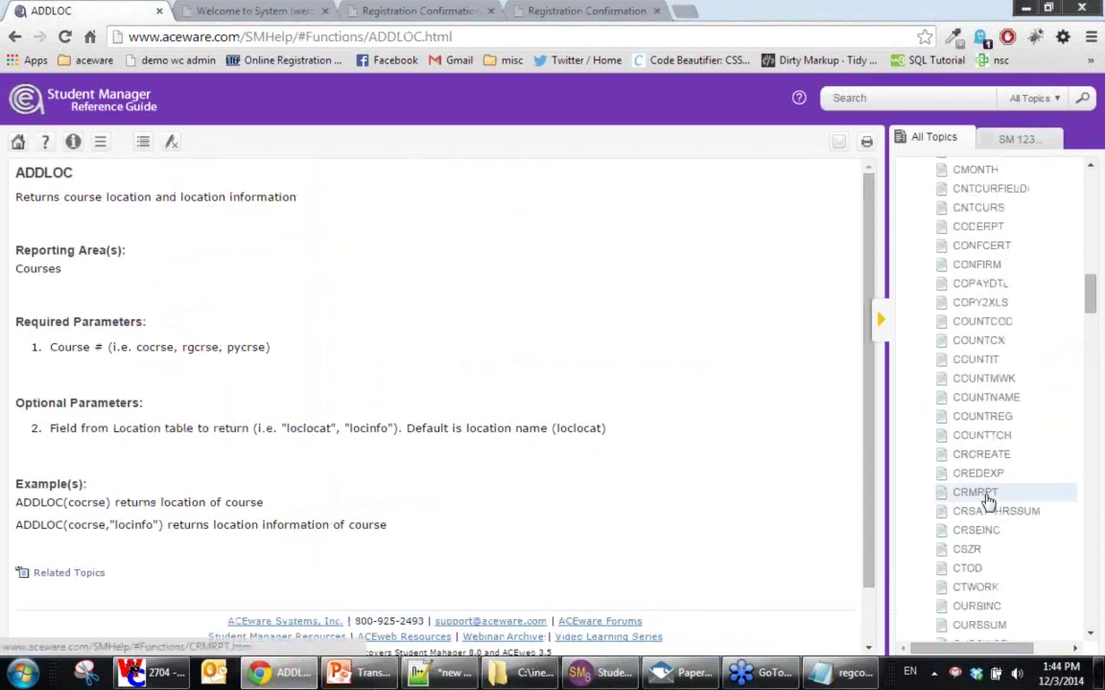
{"action": "scroll", "coordinate": [987, 505], "scroll_direction": "down", "scroll_amount": 6}
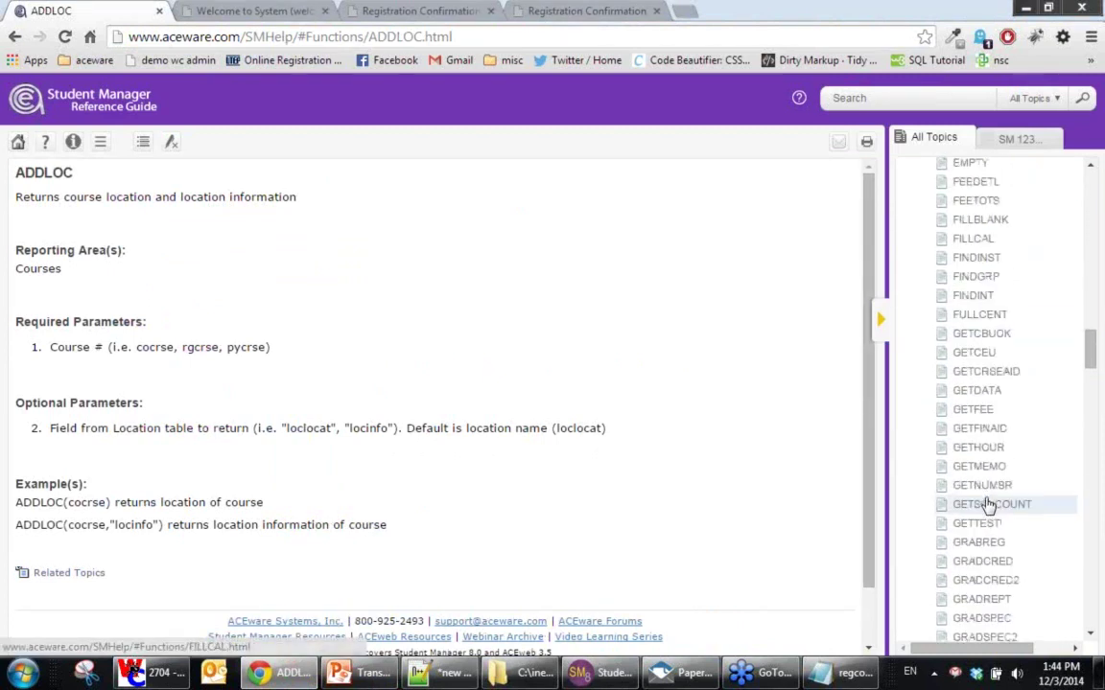
{"action": "left_click_drag", "start_coordinate": [1090, 355], "coordinate": [1092, 418]}
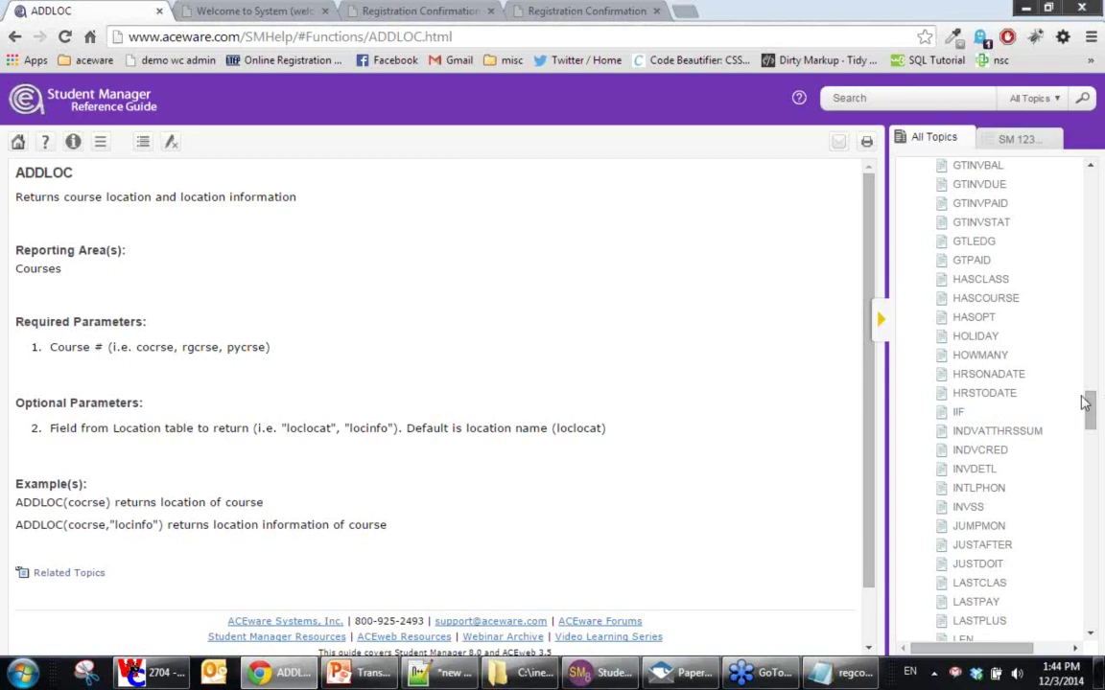
{"action": "scroll", "coordinate": [1091, 422], "scroll_direction": "down", "scroll_amount": 1}
{"action": "scroll", "coordinate": [1094, 457], "scroll_direction": "down", "scroll_amount": 8}
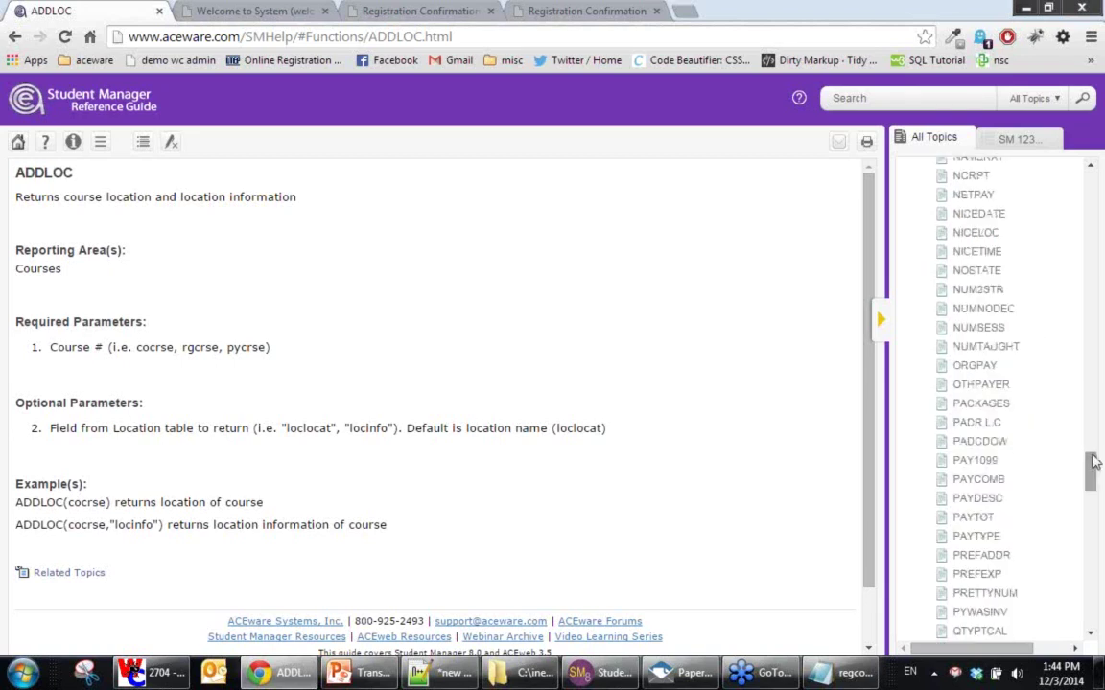
{"action": "scroll", "coordinate": [1010, 317], "scroll_direction": "up", "scroll_amount": 3}
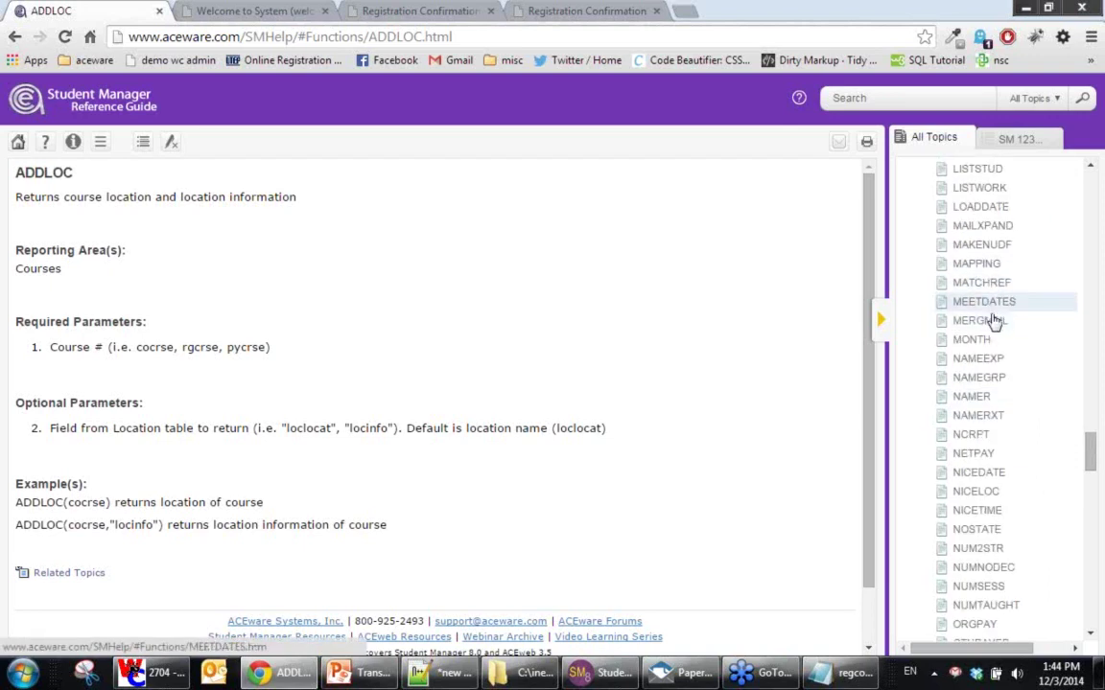
Open the MERGMAIL function help page and read its usage example.
{"action": "left_click", "coordinate": [993, 322]}
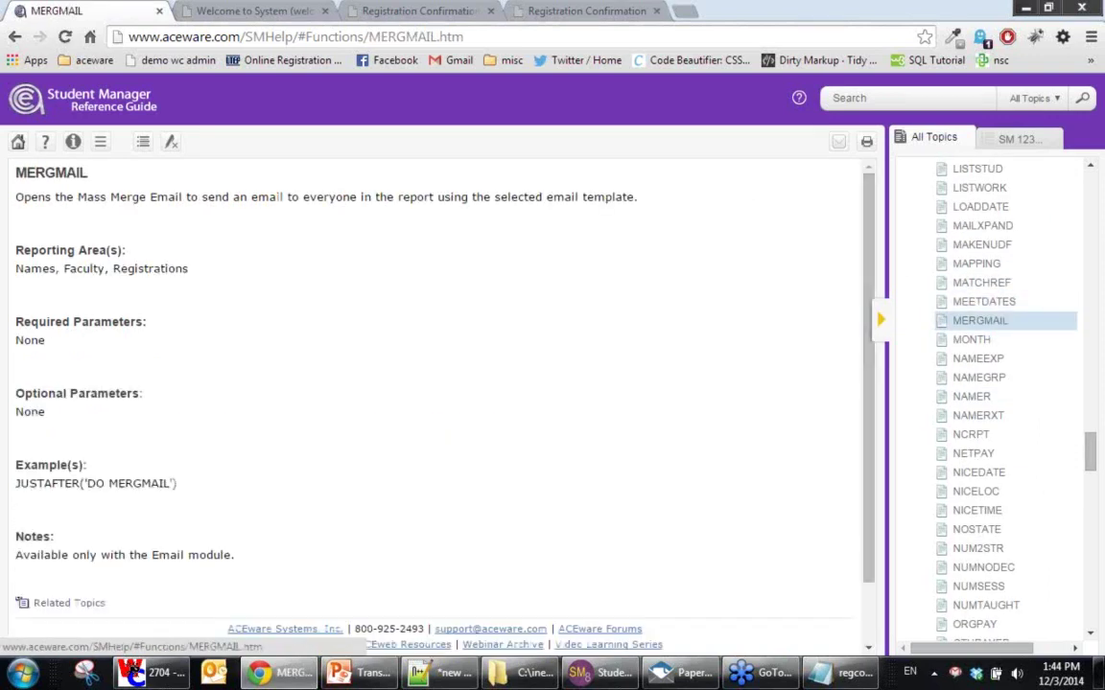
{"action": "left_click_drag", "start_coordinate": [201, 487], "coordinate": [15, 484]}
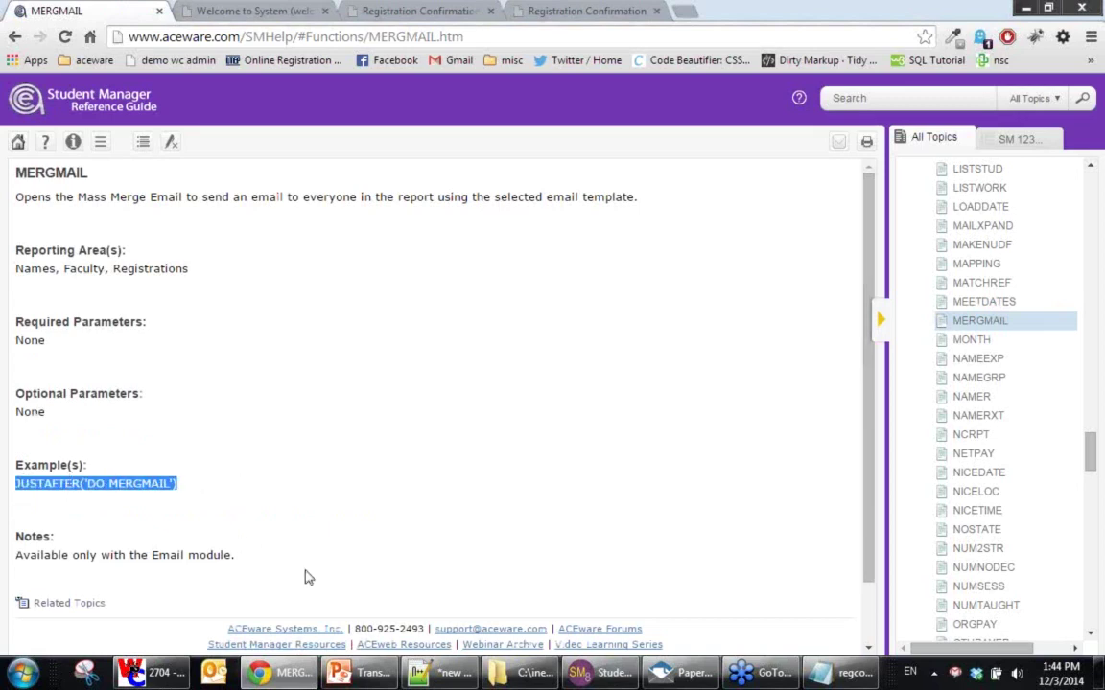
{"action": "left_click", "coordinate": [190, 499]}
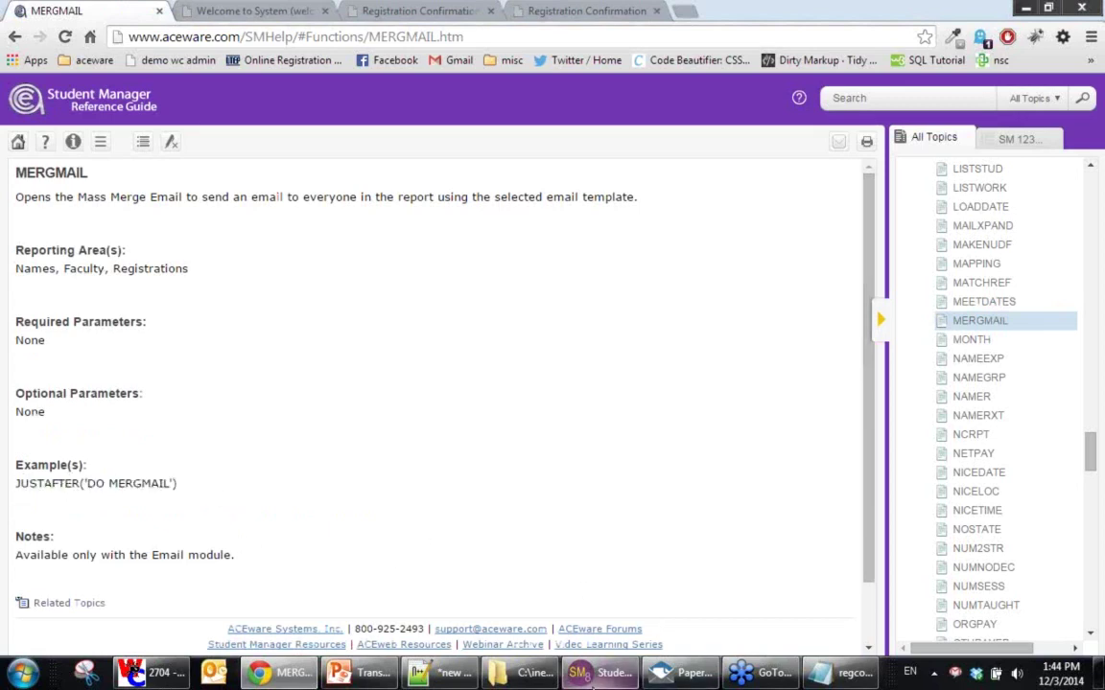
Run 'Instructors Teaching Certain Courses (Number Begins)' with 14F and launch the Mergmail report.
{"action": "mouse_move", "coordinate": [610, 683]}
{"action": "left_click", "coordinate": [590, 629]}
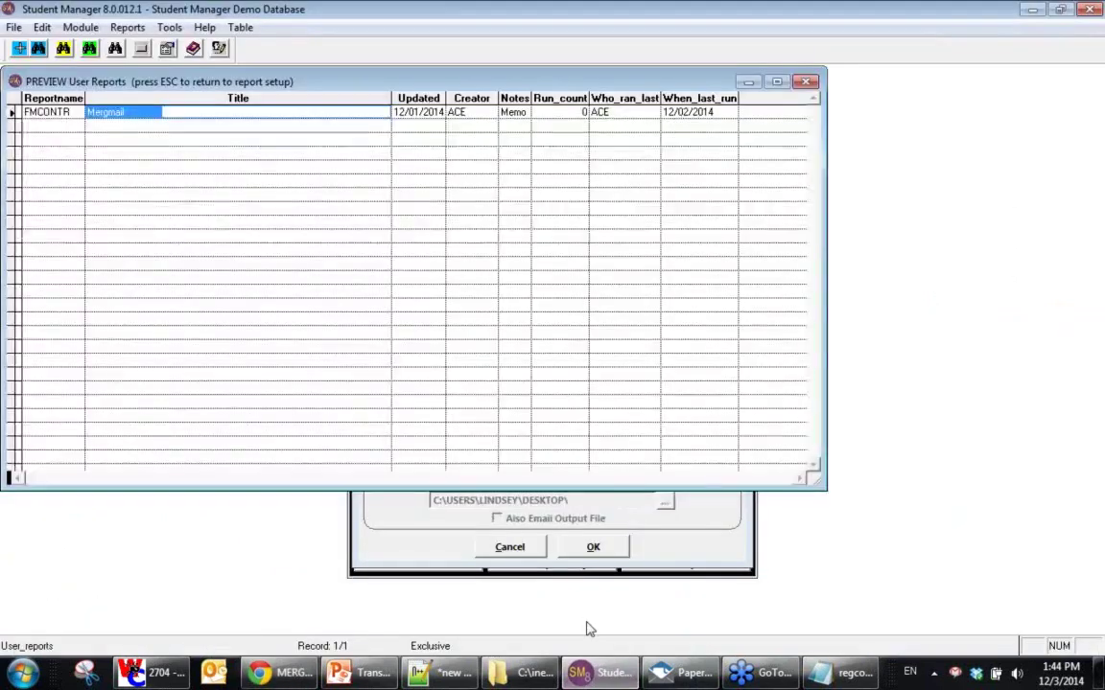
{"action": "key", "text": "Escape"}
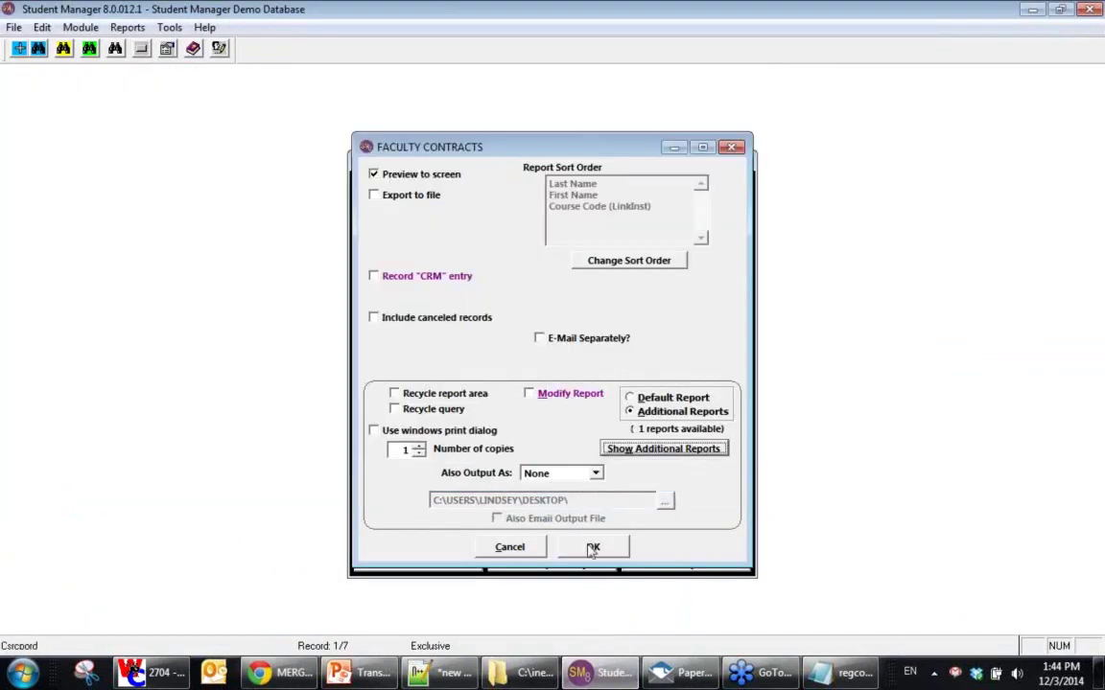
{"action": "left_click", "coordinate": [593, 549]}
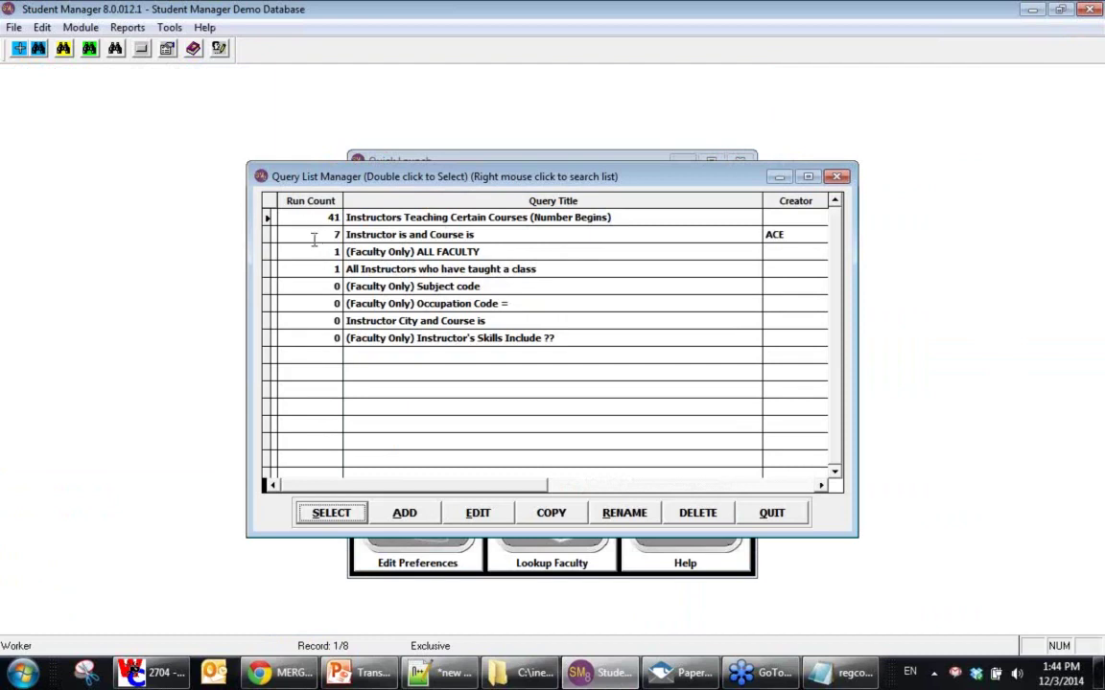
{"action": "left_click", "coordinate": [315, 217]}
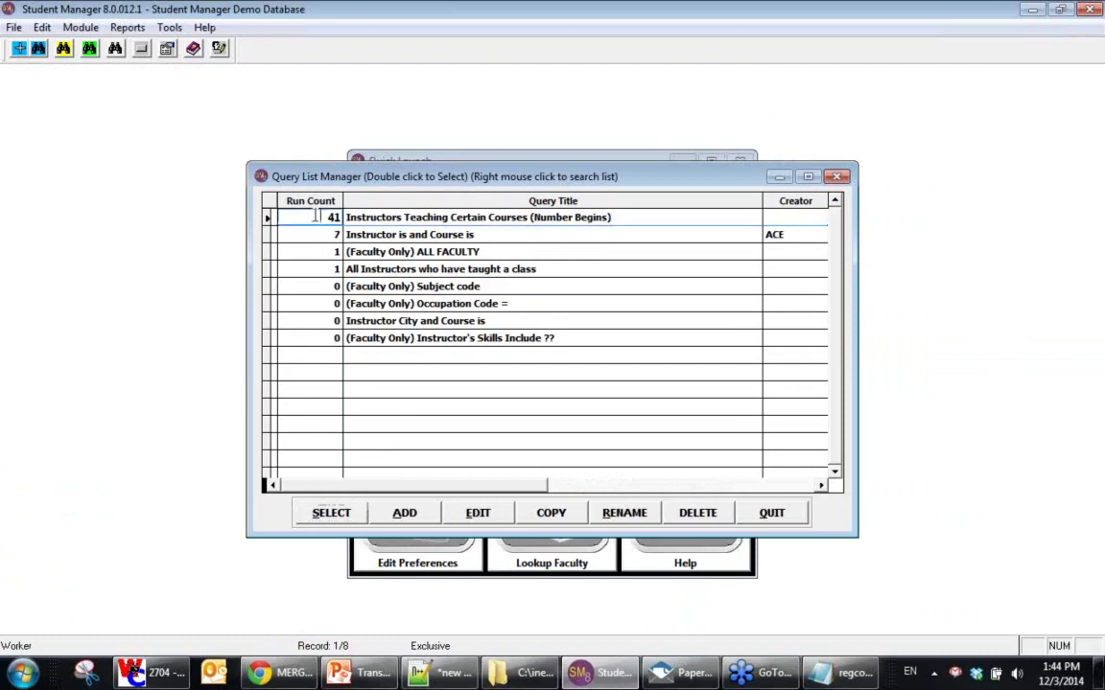
{"action": "double_click", "coordinate": [315, 217]}
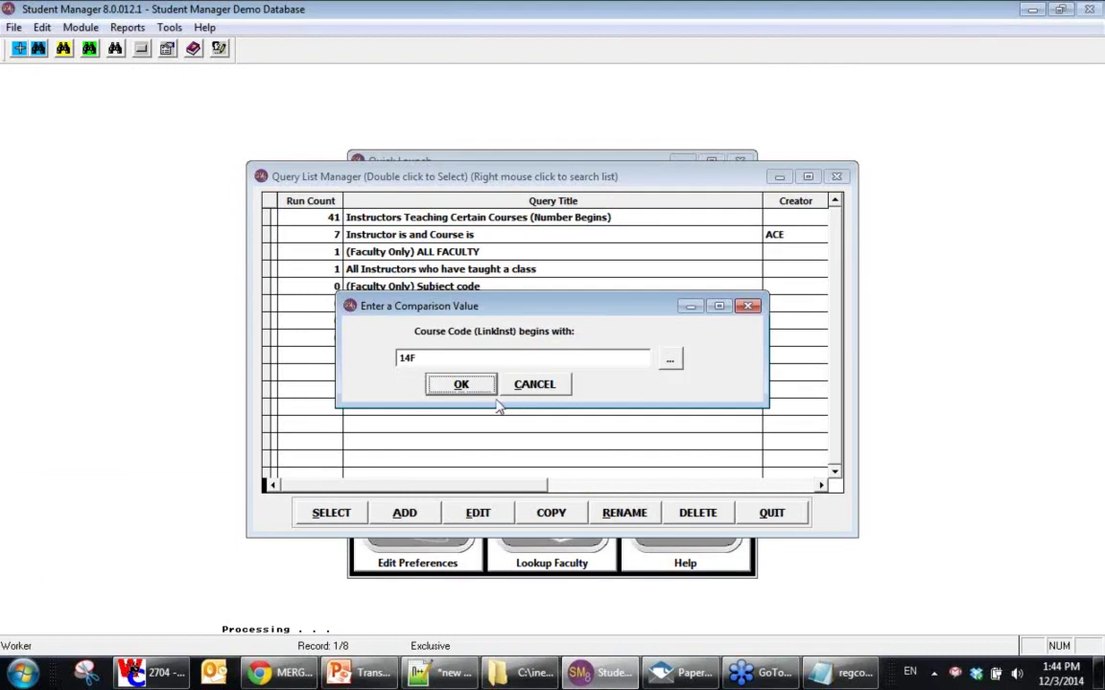
{"action": "key", "text": "Return"}
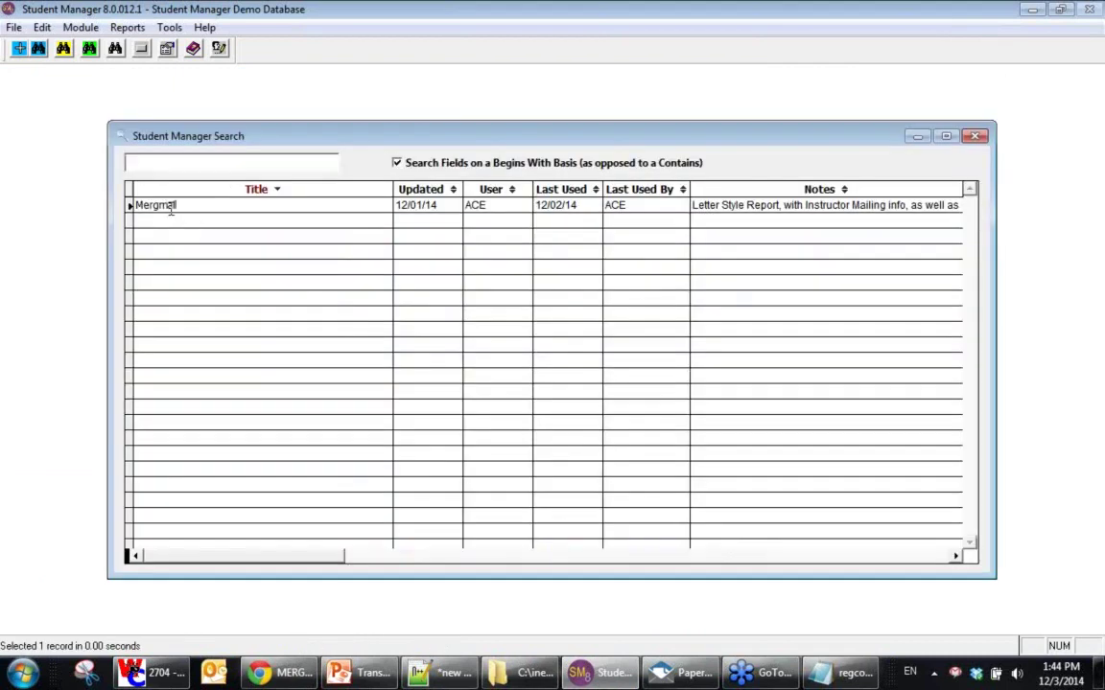
{"action": "key", "text": "Escape"}
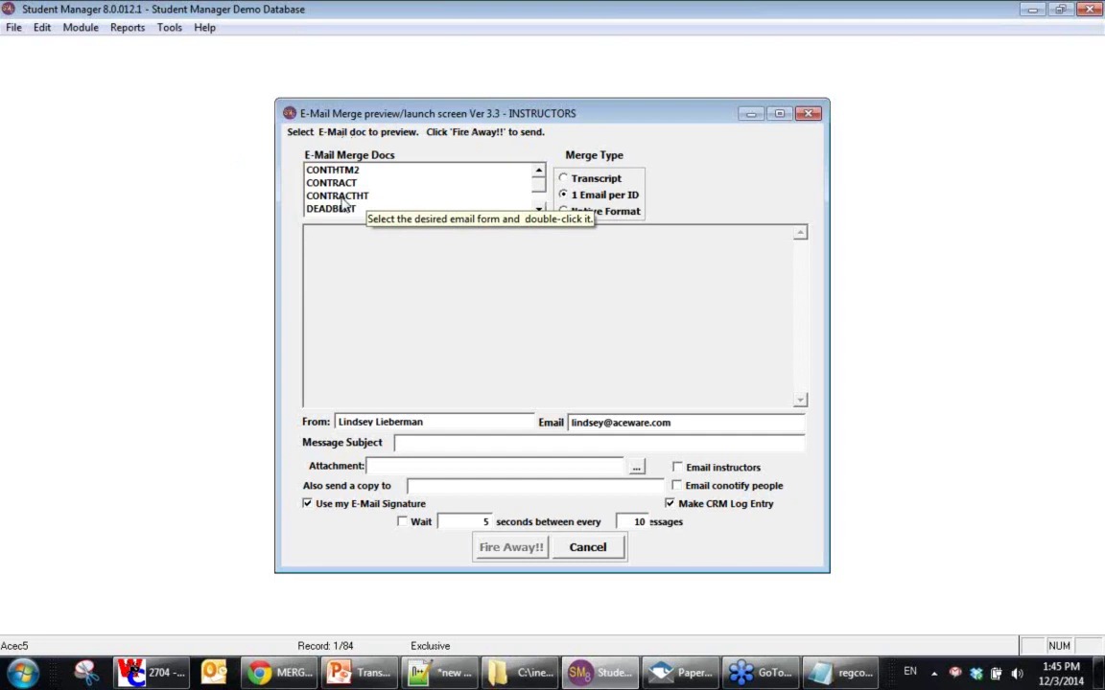
Load CONTHTM2 into the merge preview and dismiss the 254-character Possible Error warning.
{"action": "left_click", "coordinate": [340, 171]}
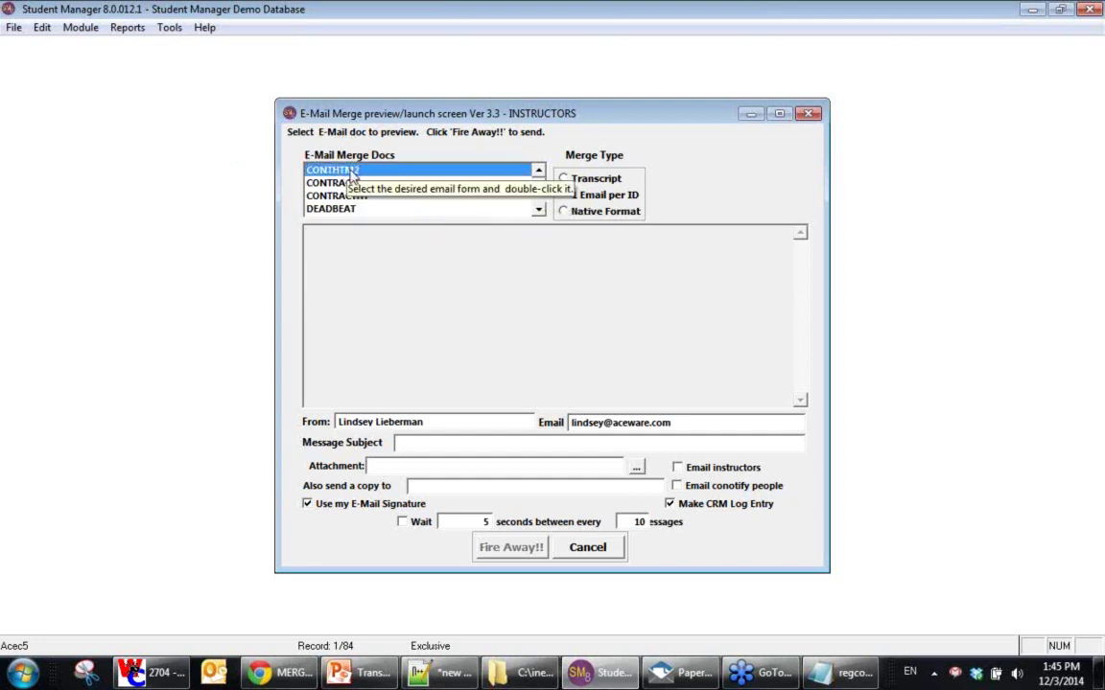
{"action": "double_click", "coordinate": [353, 171]}
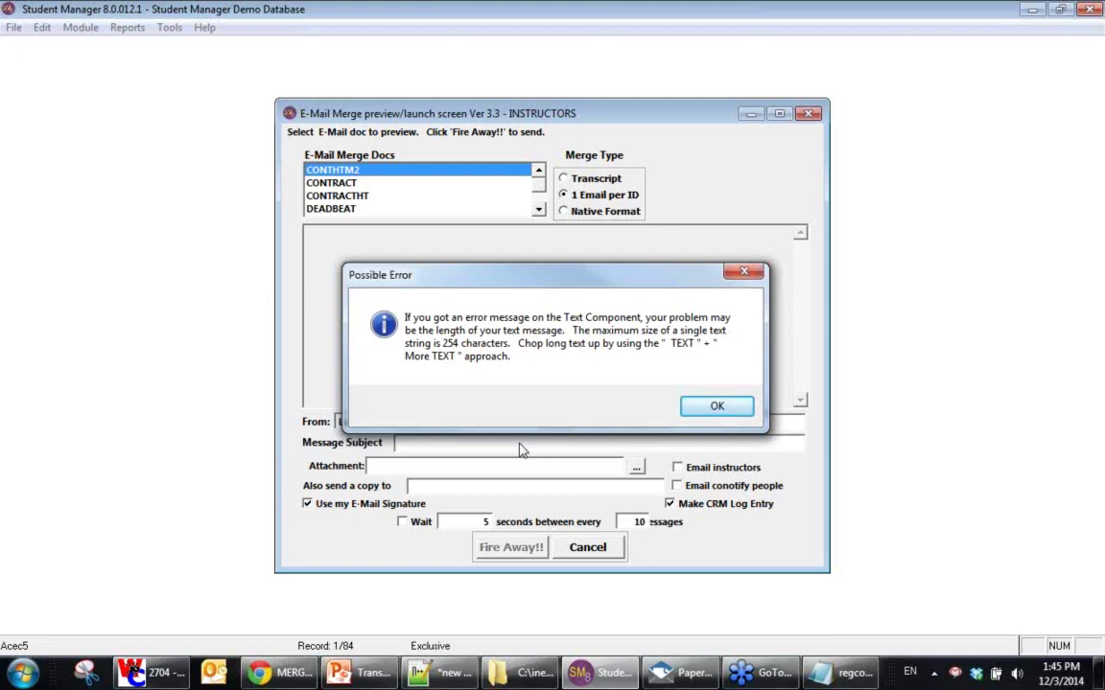
{"action": "left_click", "coordinate": [714, 410]}
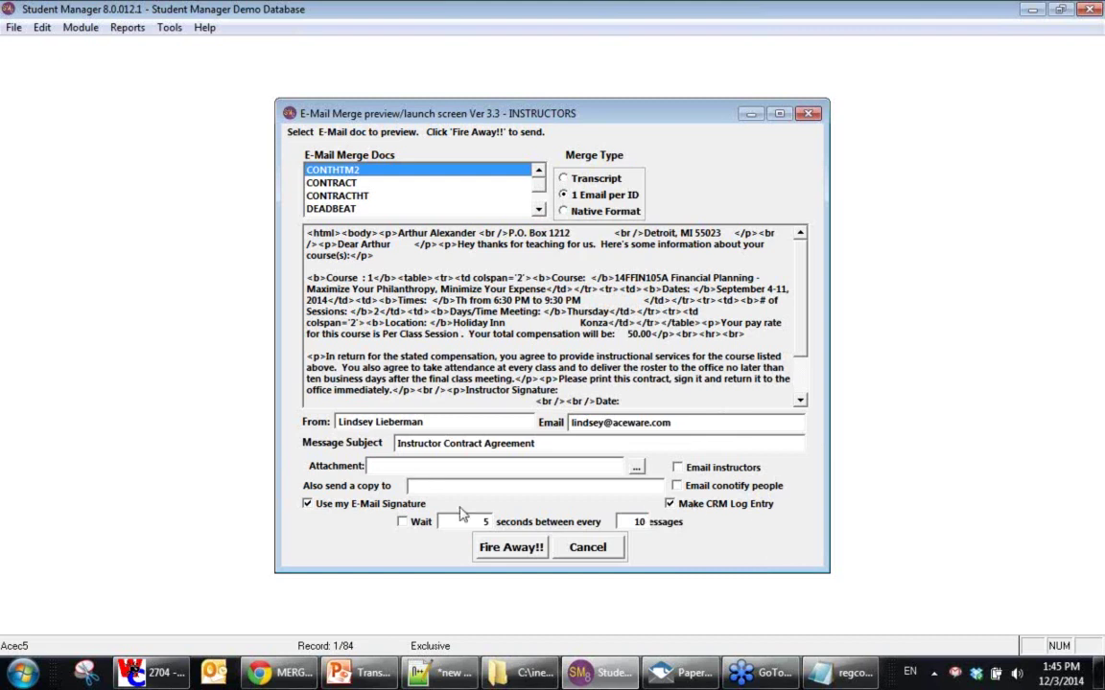
Send the contract e-mails as a Transcript merge without the e-mail signature.
{"action": "left_click", "coordinate": [343, 506]}
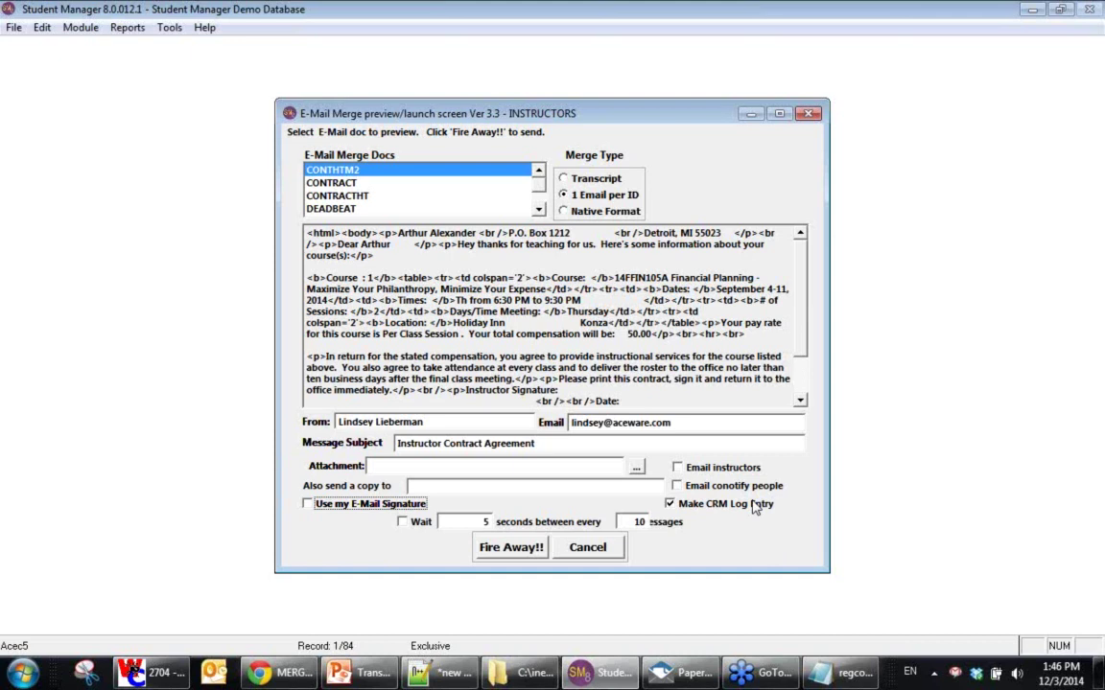
{"action": "left_click", "coordinate": [603, 182]}
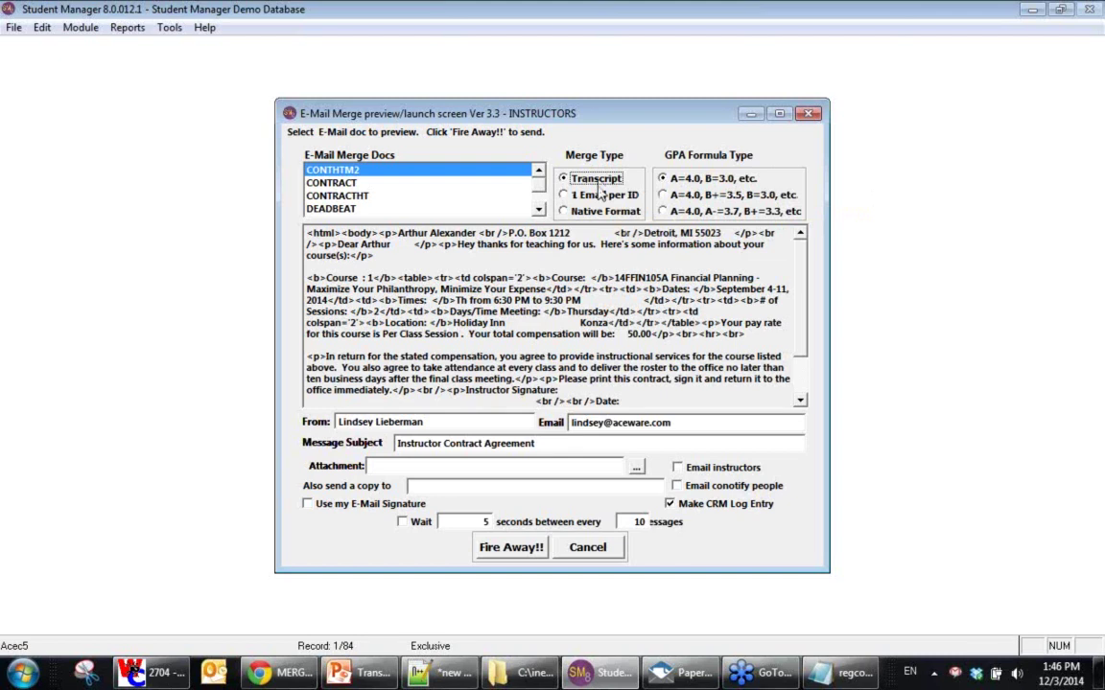
{"action": "left_click", "coordinate": [510, 553]}
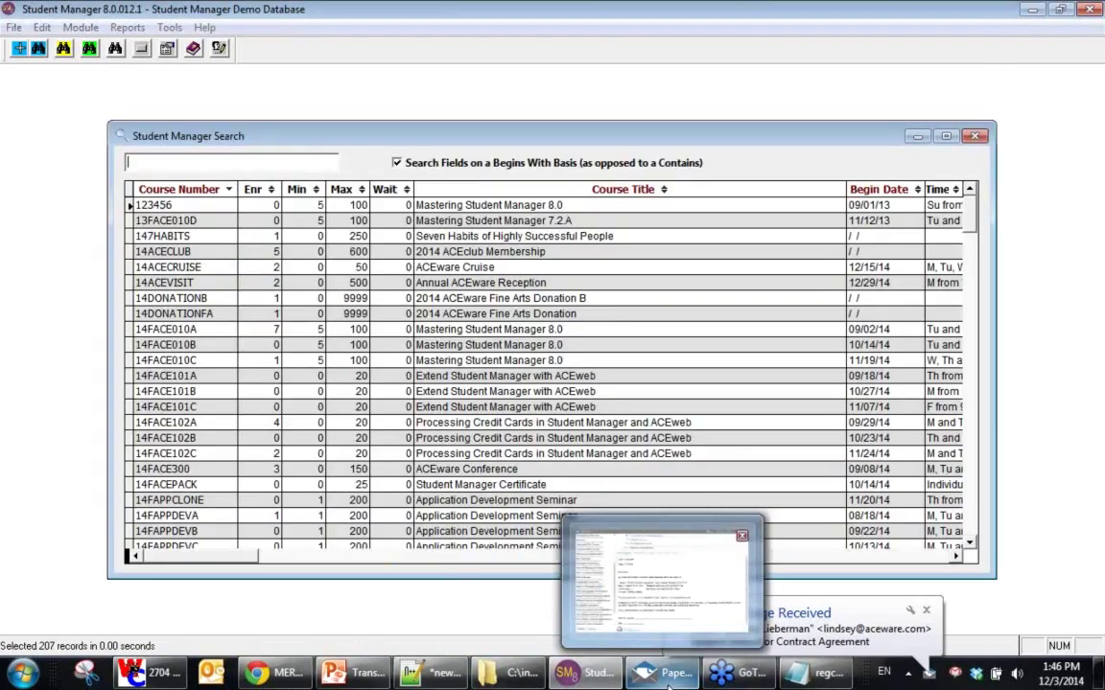
In Papercut, open the first new Instructor Contract Agreement message at the list's bottom.
{"action": "left_click", "coordinate": [669, 683]}
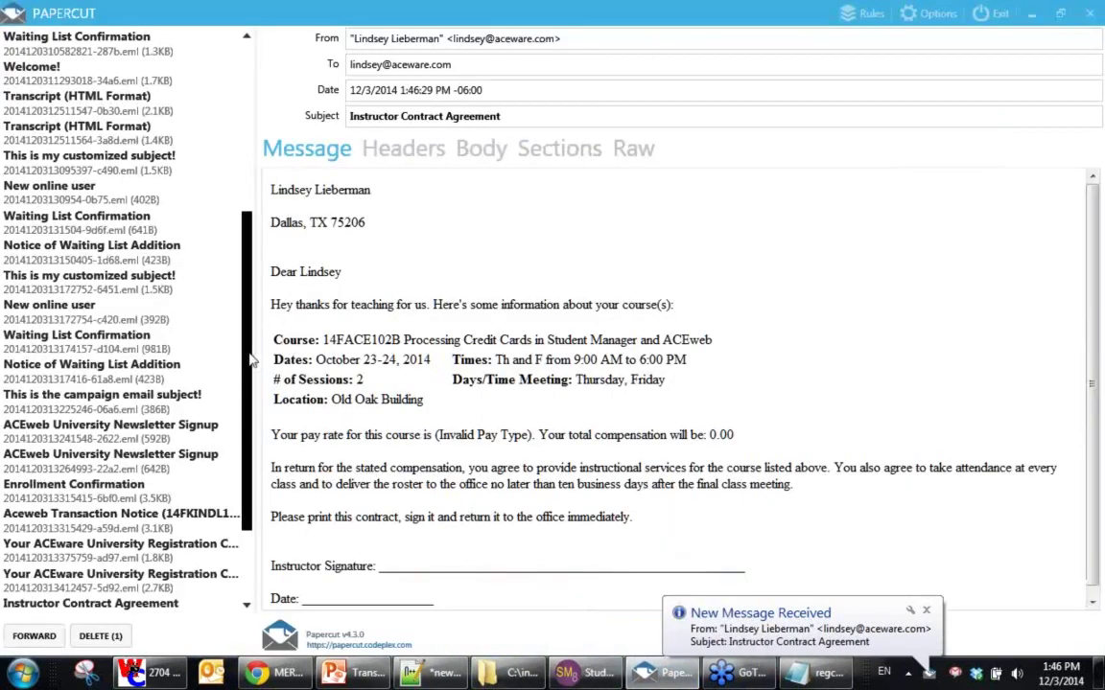
{"action": "scroll", "coordinate": [249, 372], "scroll_direction": "down", "scroll_amount": 2}
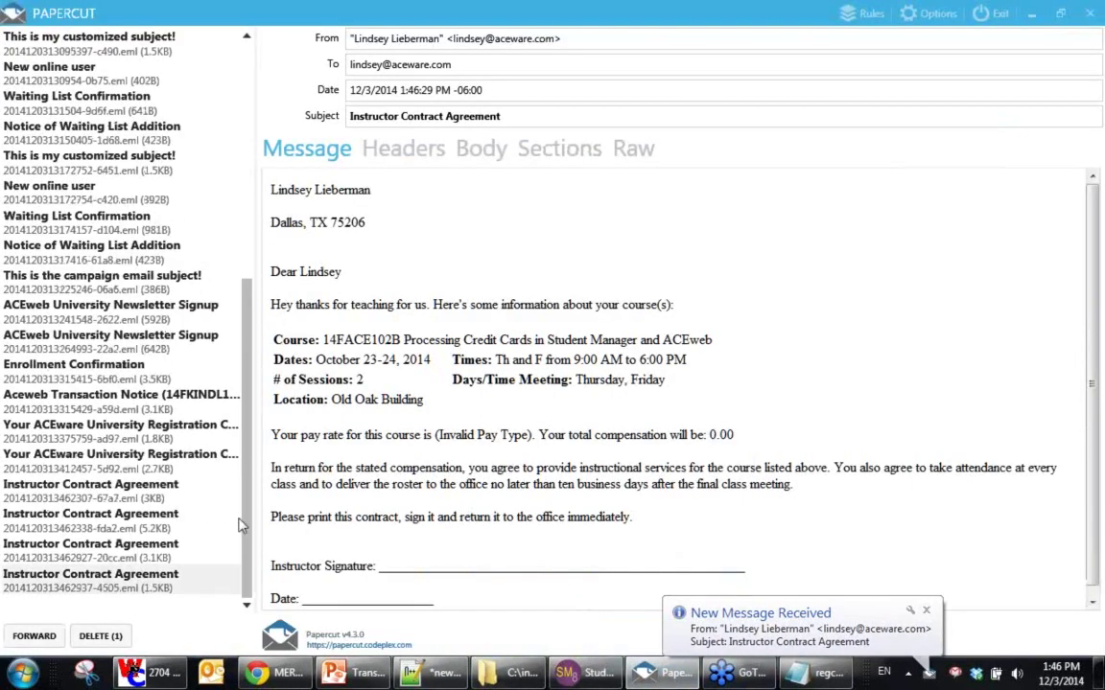
{"action": "left_click", "coordinate": [40, 497]}
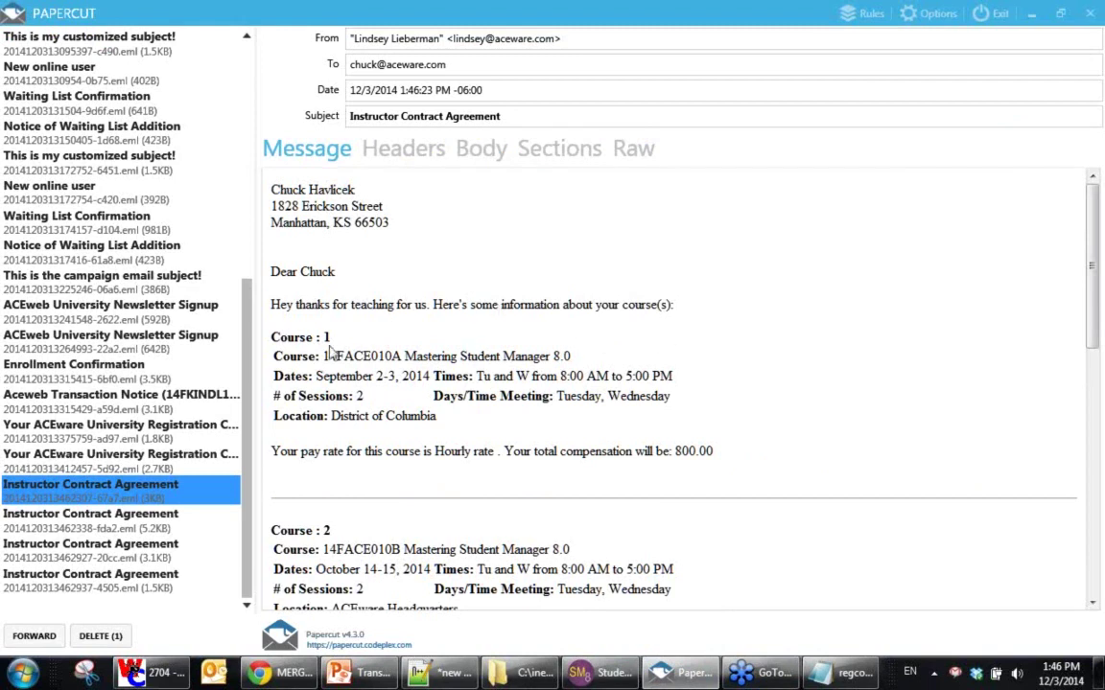
Check course 1's course line, dates, location and pay rate in the contract e-mail.
{"action": "left_click_drag", "start_coordinate": [273, 335], "coordinate": [572, 357]}
{"action": "left_click", "coordinate": [296, 357]}
{"action": "left_click_drag", "start_coordinate": [315, 376], "coordinate": [688, 407]}
{"action": "left_click_drag", "start_coordinate": [267, 451], "coordinate": [714, 459]}
{"action": "left_click", "coordinate": [767, 487]}
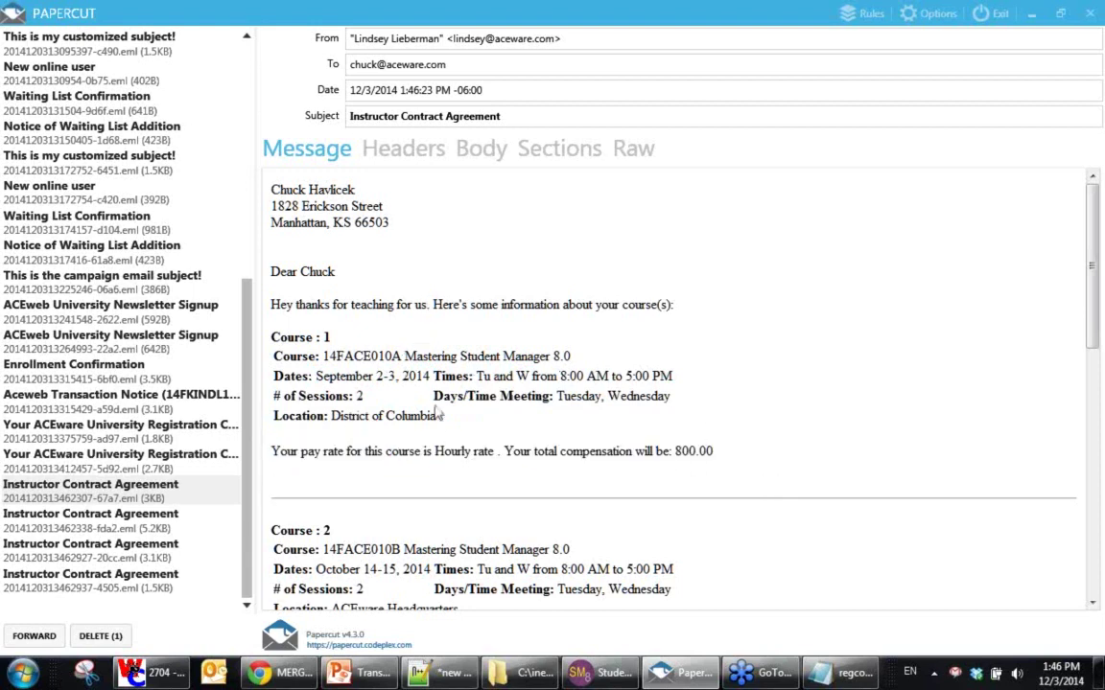
Review the Course 4 block and signature lines, then return to Student Manager.
{"action": "scroll", "coordinate": [451, 444], "scroll_direction": "down", "scroll_amount": 3}
{"action": "scroll", "coordinate": [485, 433], "scroll_direction": "down", "scroll_amount": 2}
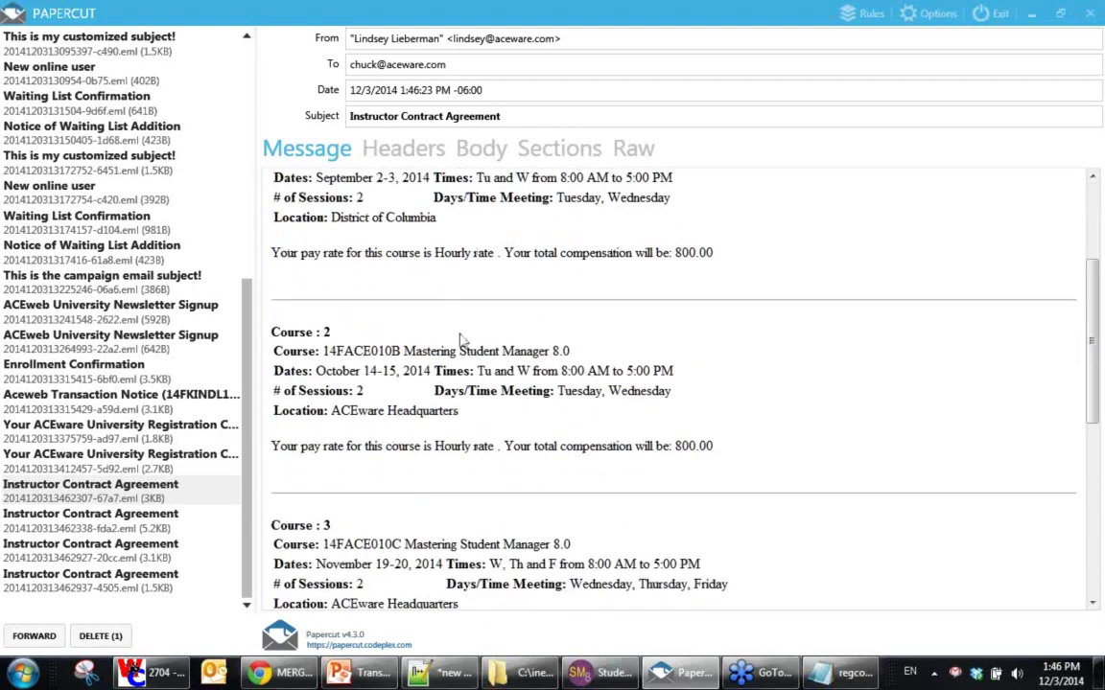
{"action": "scroll", "coordinate": [461, 339], "scroll_direction": "down", "scroll_amount": 8}
{"action": "left_click_drag", "start_coordinate": [747, 490], "coordinate": [446, 381]}
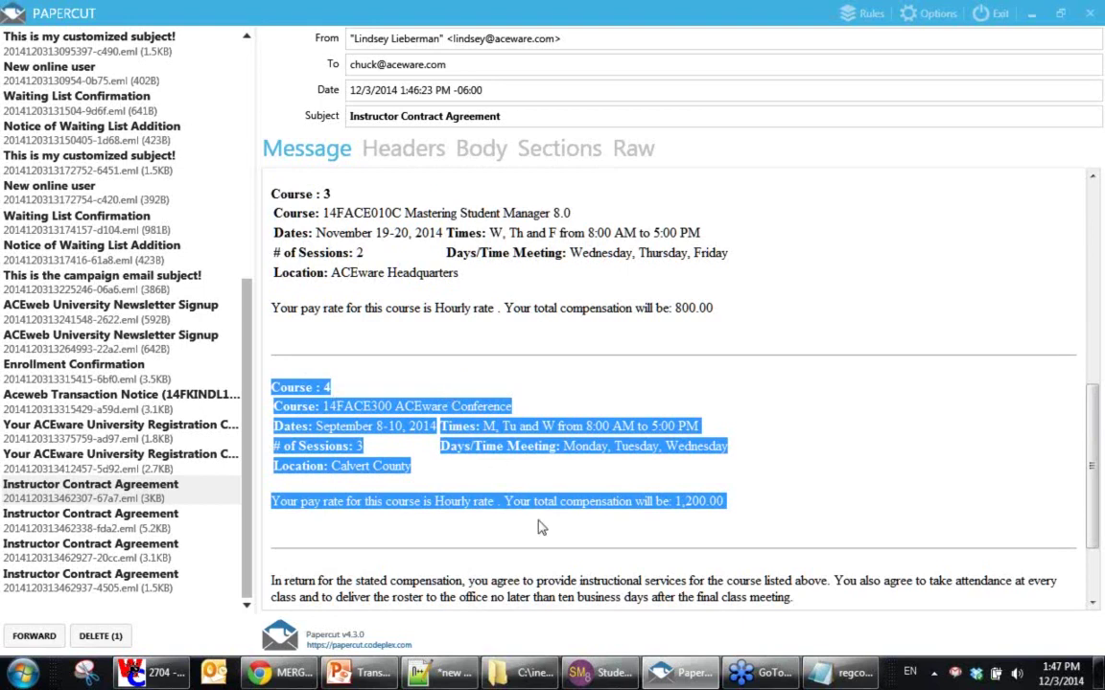
{"action": "scroll", "coordinate": [545, 525], "scroll_direction": "down", "scroll_amount": 1}
{"action": "scroll", "coordinate": [579, 554], "scroll_direction": "up", "scroll_amount": 10}
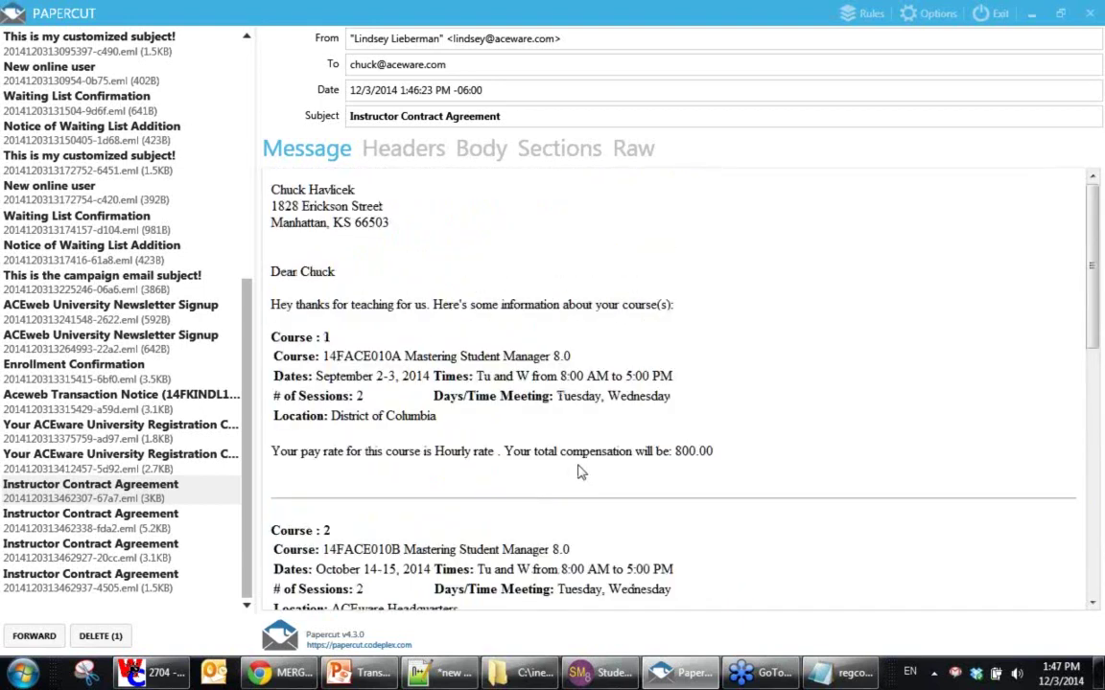
{"action": "scroll", "coordinate": [493, 326], "scroll_direction": "down", "scroll_amount": 10}
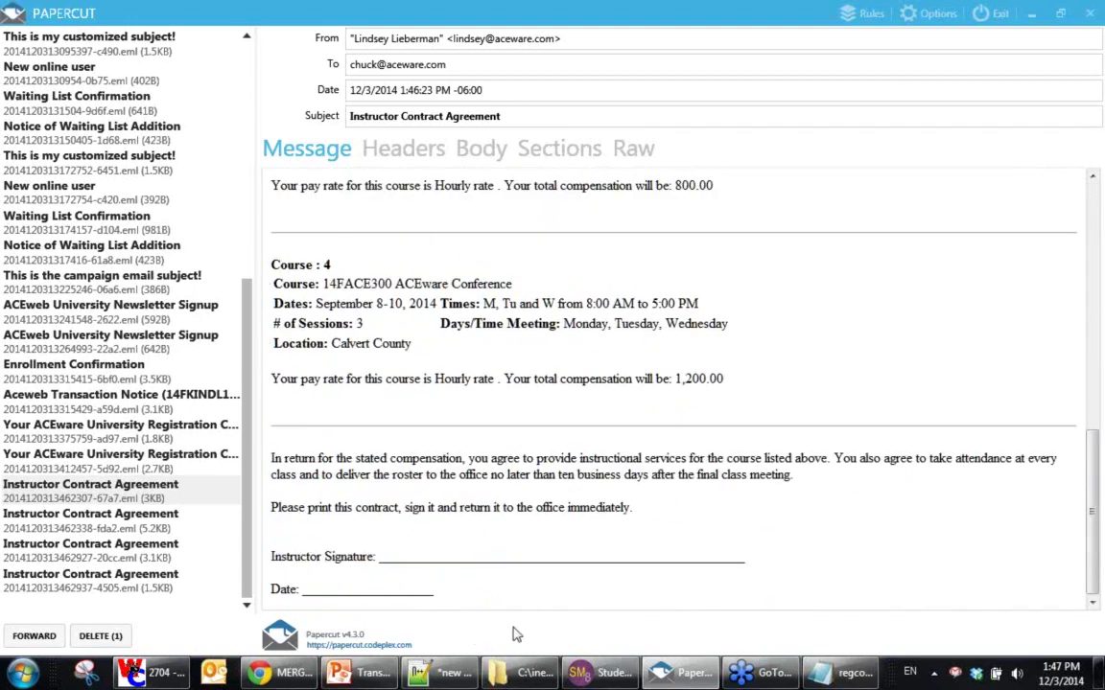
{"action": "scroll", "coordinate": [609, 540], "scroll_direction": "up", "scroll_amount": 10}
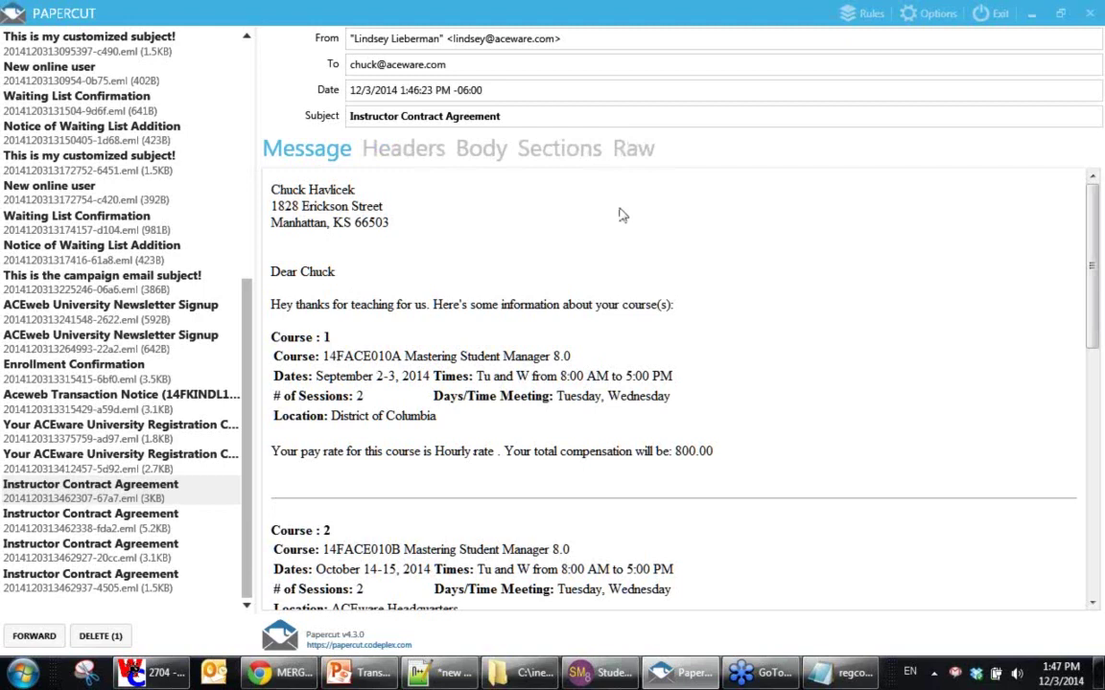
{"action": "scroll", "coordinate": [515, 502], "scroll_direction": "down", "scroll_amount": 10}
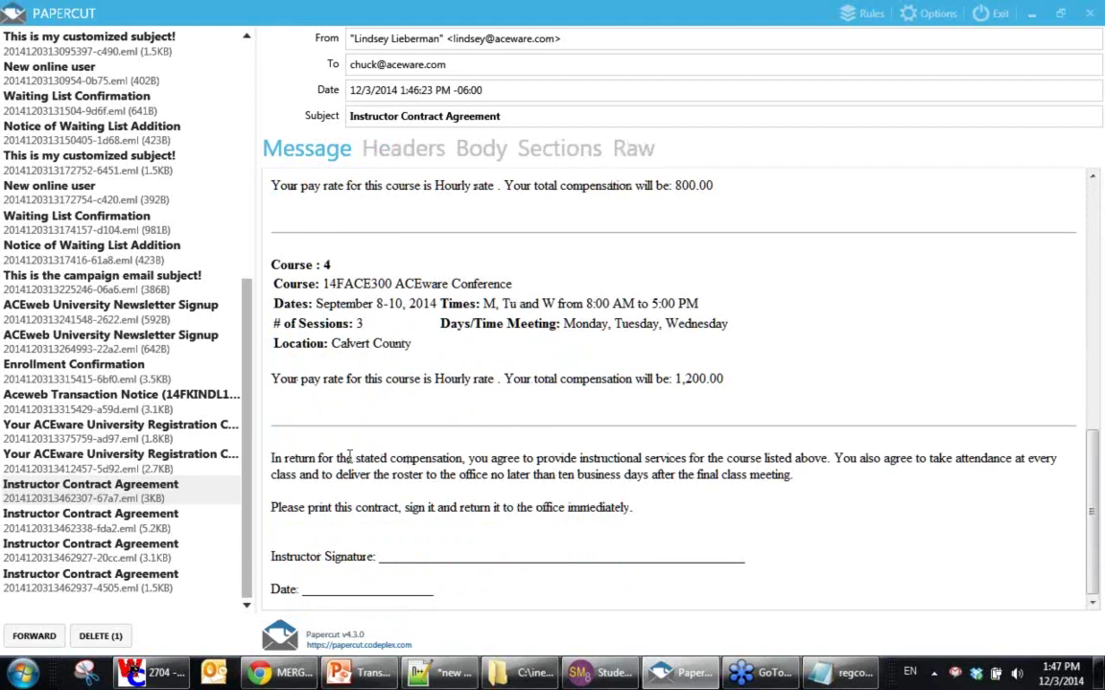
{"action": "left_click_drag", "start_coordinate": [245, 586], "coordinate": [273, 248]}
{"action": "left_click", "coordinate": [605, 681]}
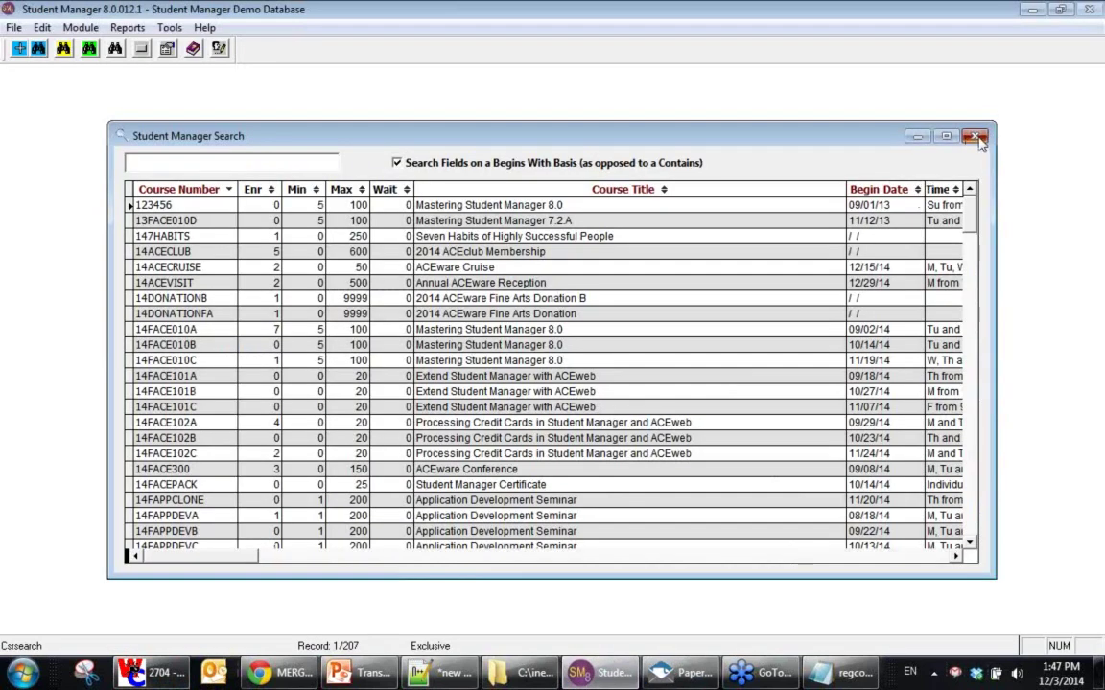
Open the 14FGENEALOGA registration and request a user-defined e-mail receipt.
{"action": "left_click", "coordinate": [974, 137]}
{"action": "left_click", "coordinate": [772, 545]}
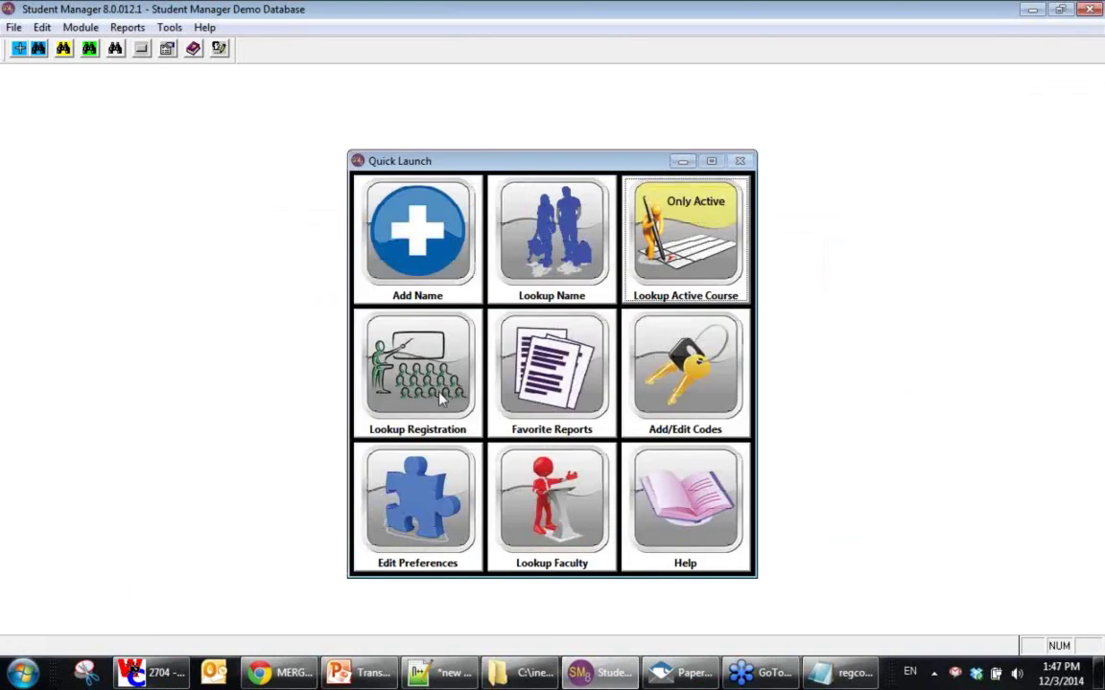
{"action": "left_click", "coordinate": [439, 399]}
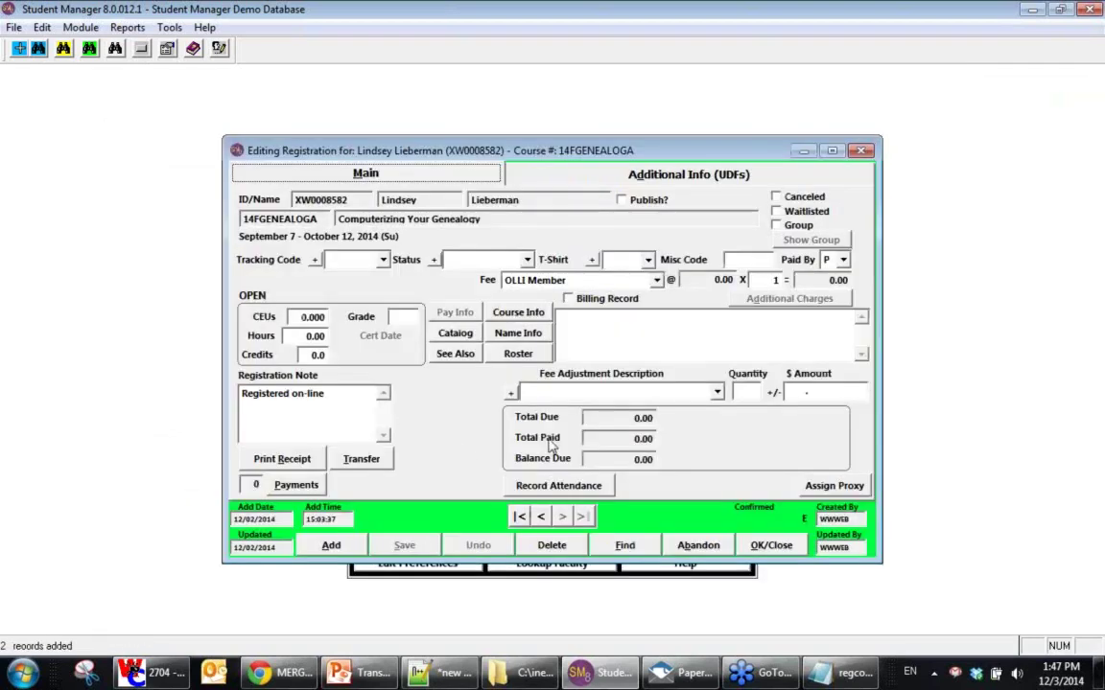
{"action": "left_click", "coordinate": [291, 460]}
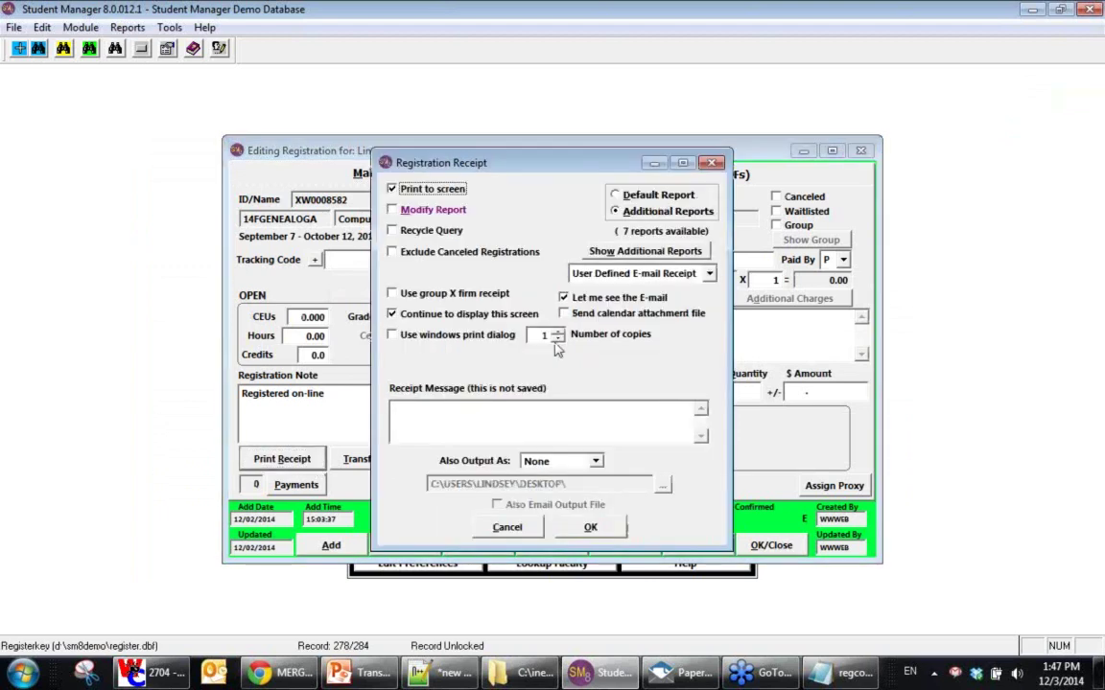
{"action": "left_click", "coordinate": [592, 528]}
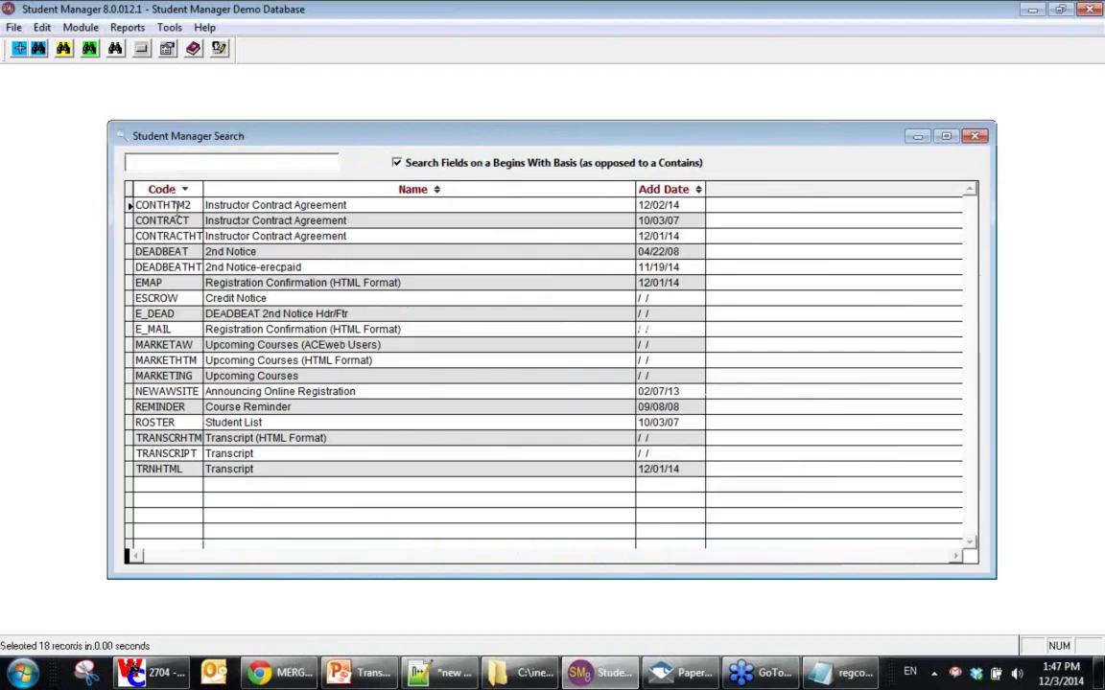
Send the transcript e-mail receipt, confirm Mail Sent, and decline a conventional receipt.
{"action": "double_click", "coordinate": [151, 449]}
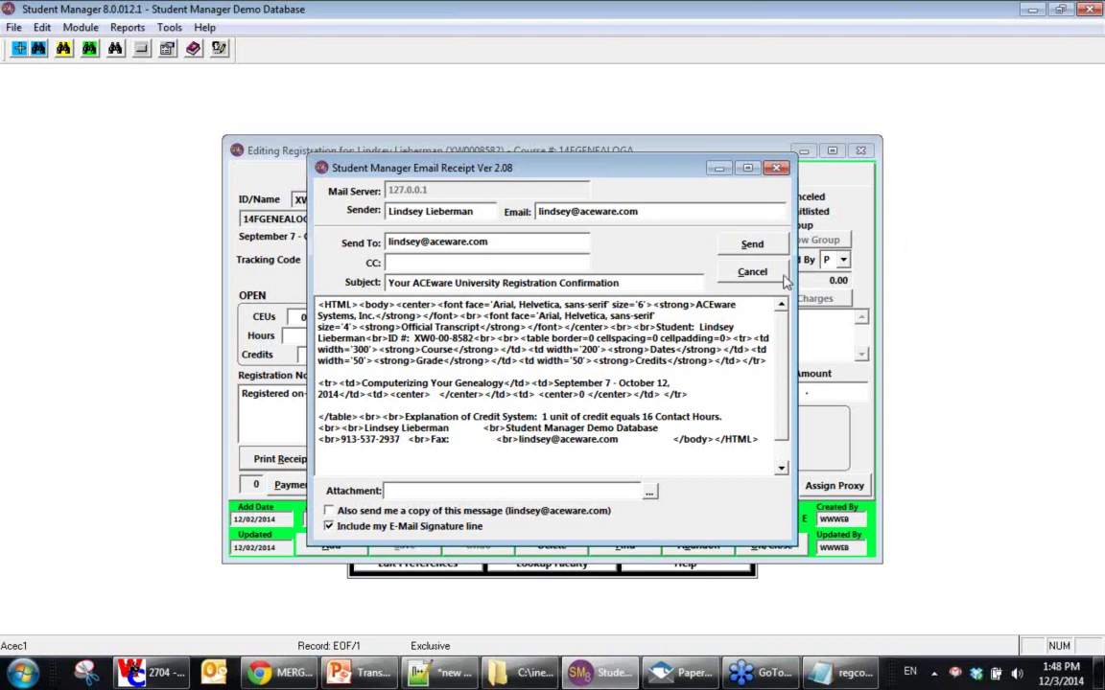
{"action": "left_click", "coordinate": [765, 251]}
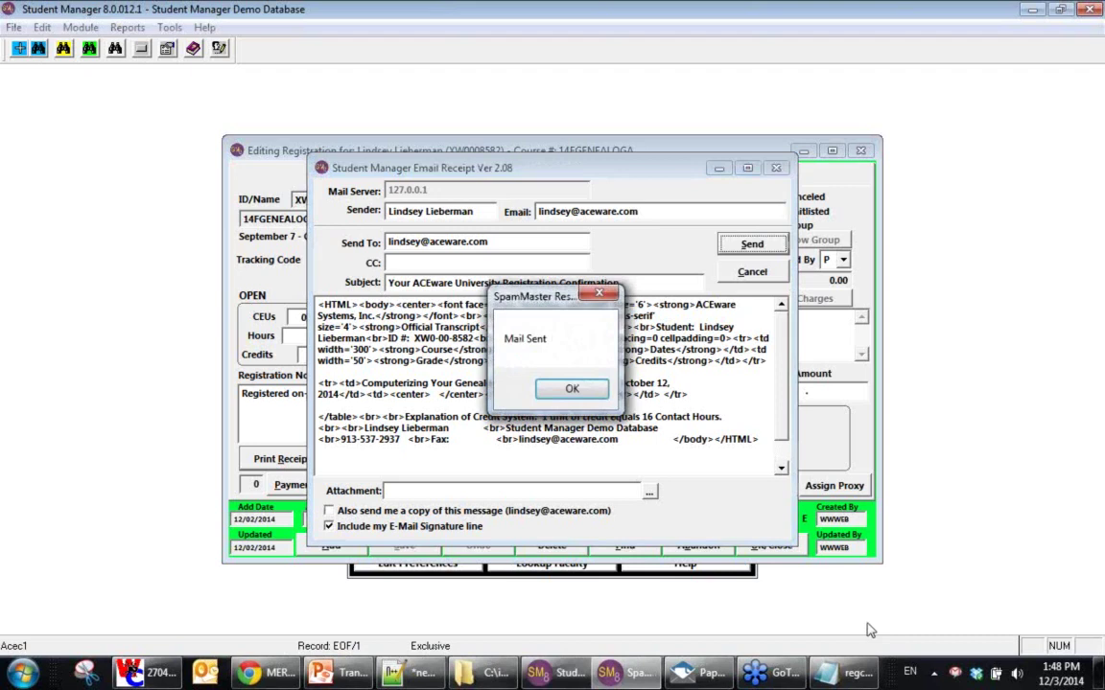
{"action": "left_click", "coordinate": [643, 389]}
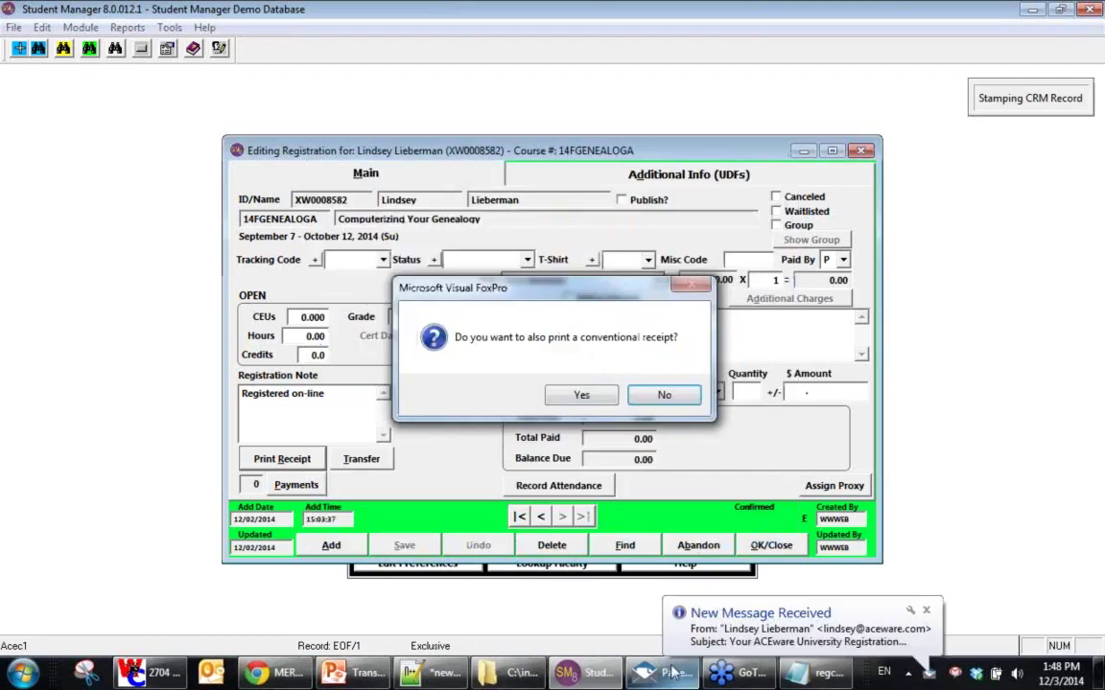
{"action": "left_click", "coordinate": [663, 396]}
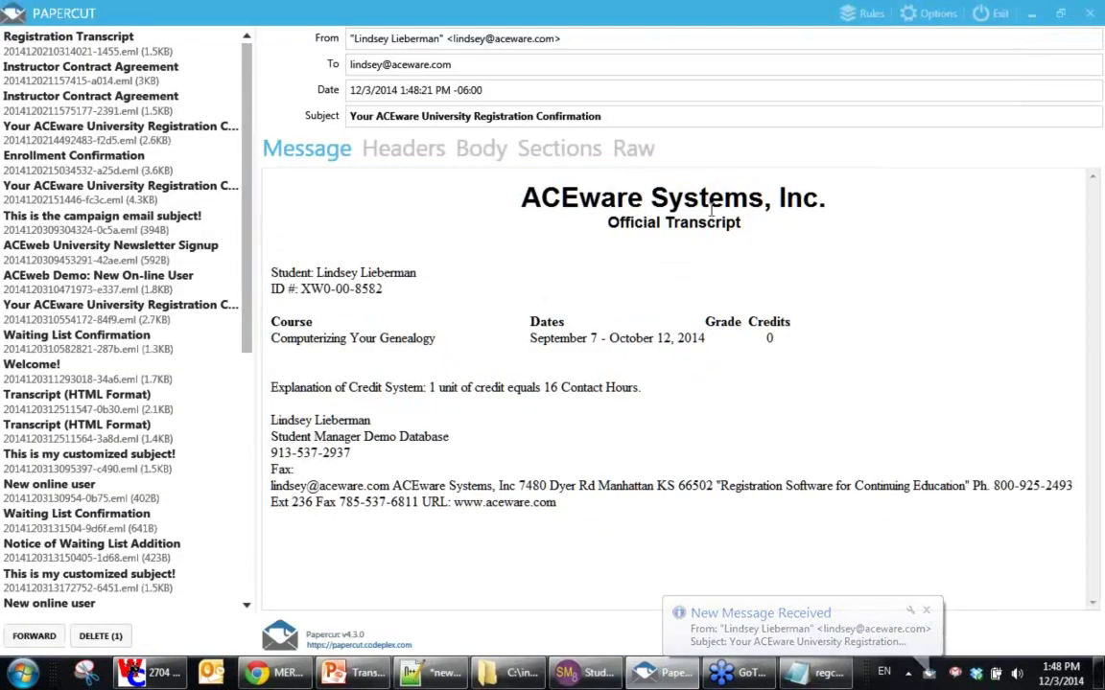
Check the transcript heading and credit lines in the received Papercut email, then return to Student Manager.
{"action": "left_click_drag", "start_coordinate": [473, 179], "coordinate": [820, 213]}
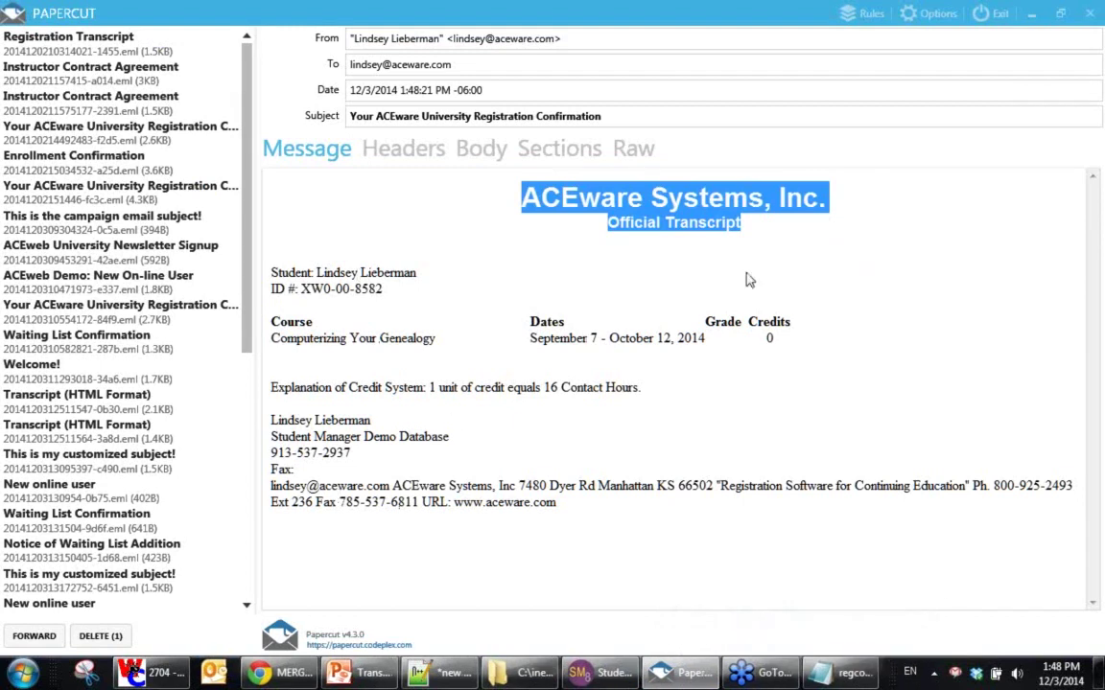
{"action": "left_click_drag", "start_coordinate": [334, 388], "coordinate": [614, 430]}
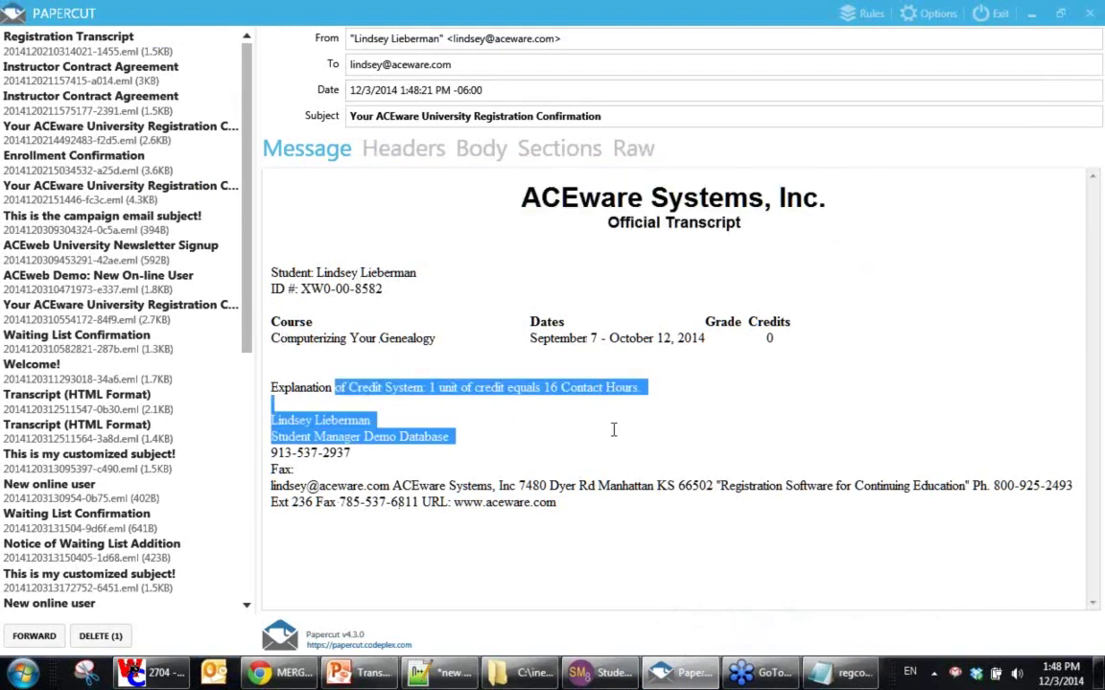
{"action": "left_click", "coordinate": [380, 237]}
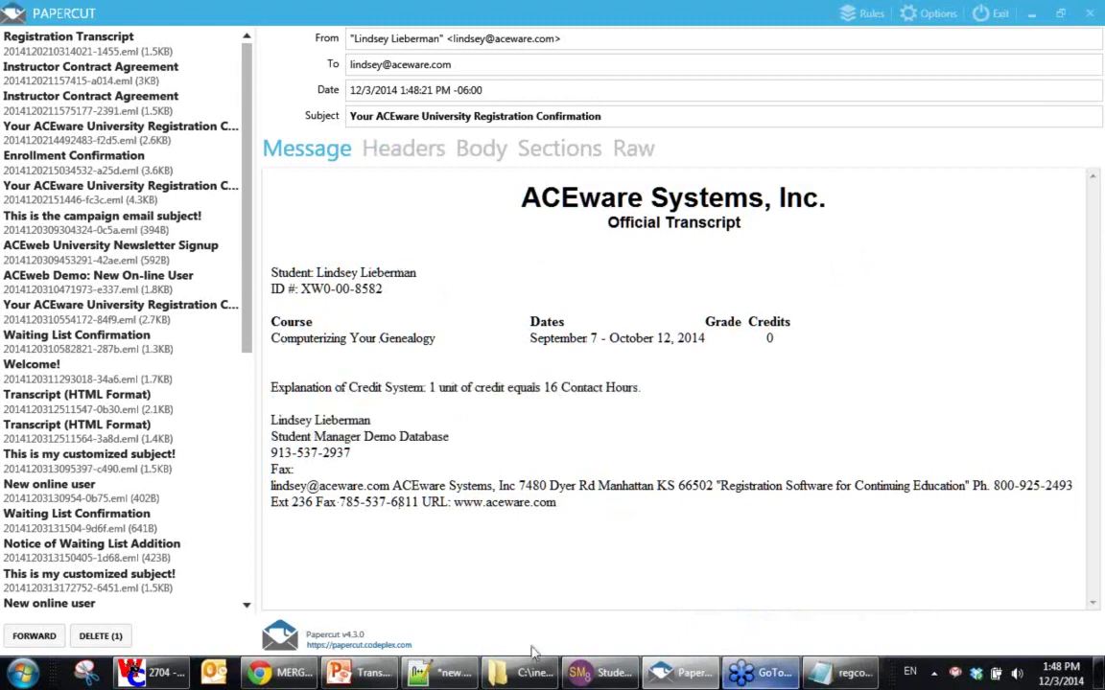
{"action": "left_click", "coordinate": [579, 677]}
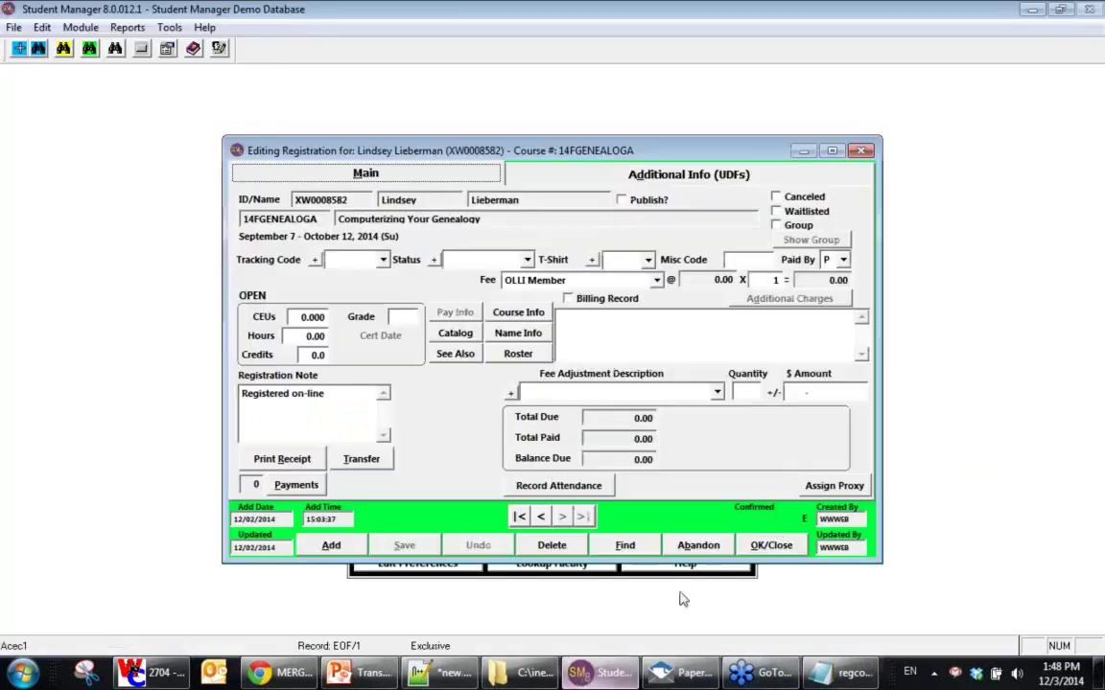
Close the registration record and run the Reports > Registrations > Transcripts report with current settings.
{"action": "left_click", "coordinate": [786, 546]}
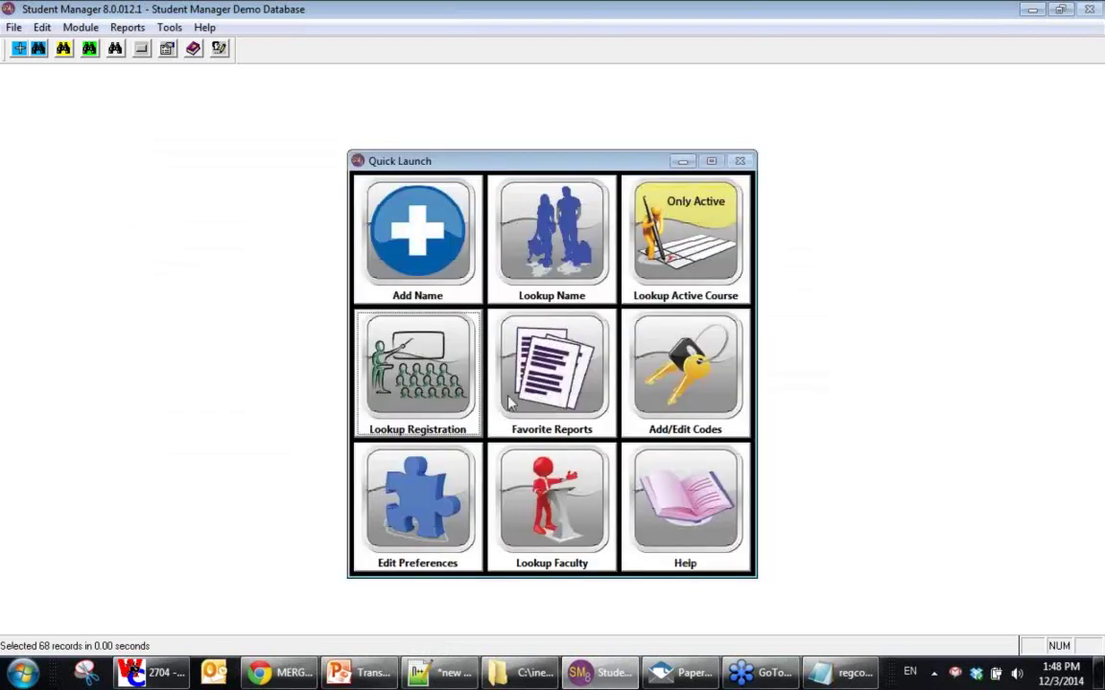
{"action": "left_click", "coordinate": [124, 29]}
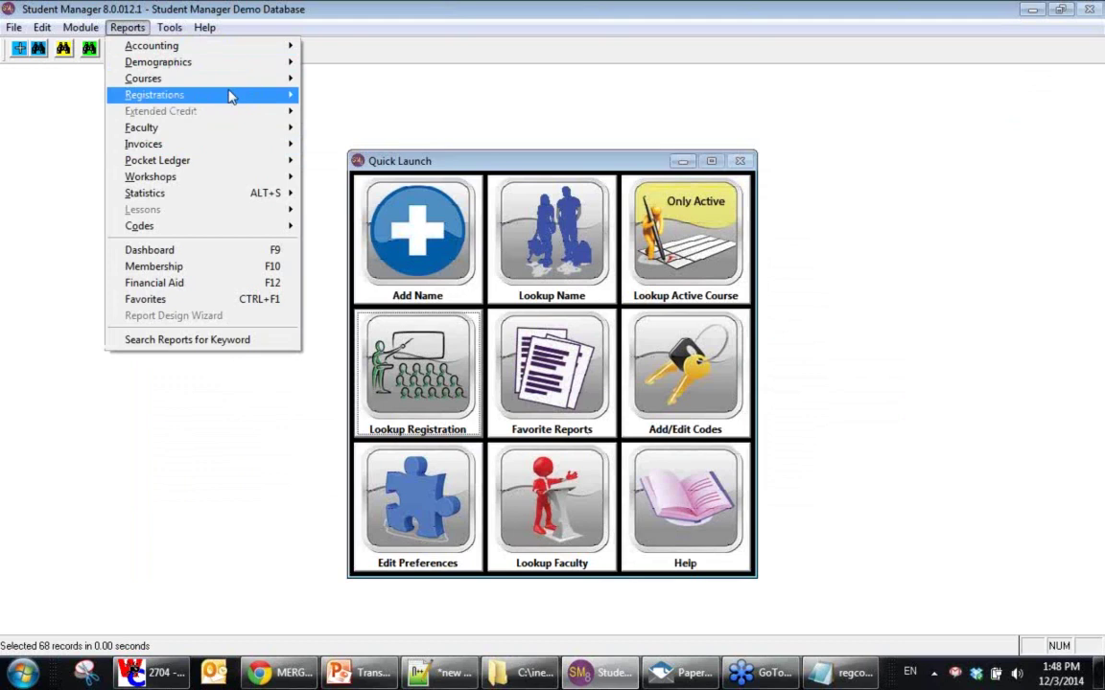
{"action": "mouse_move", "coordinate": [228, 96]}
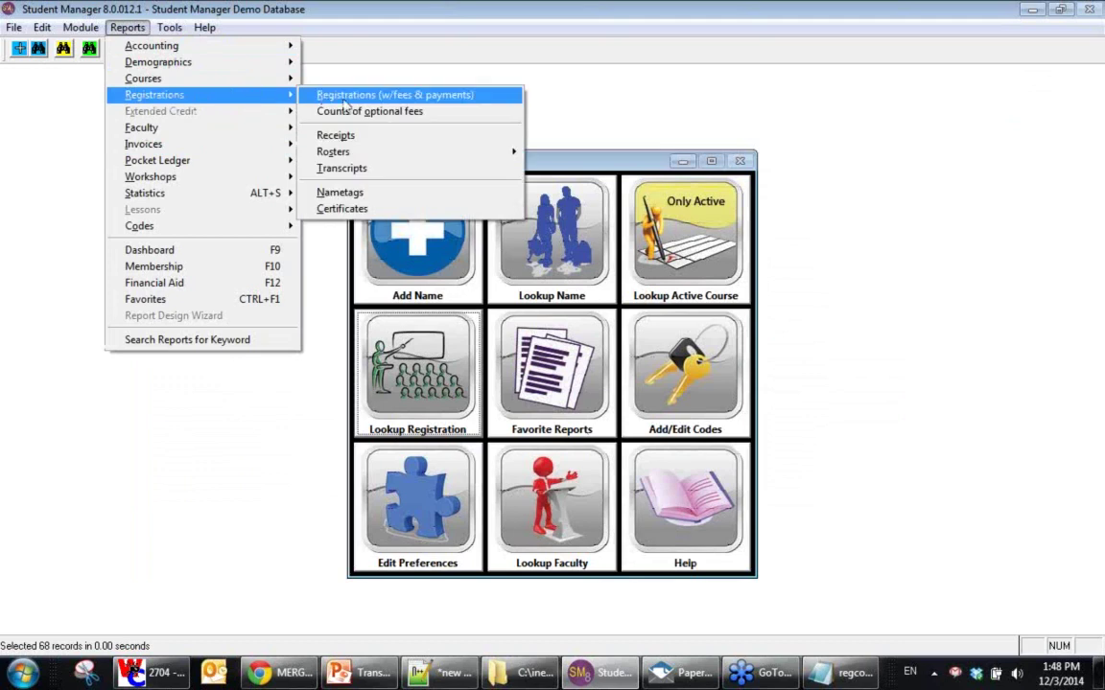
{"action": "left_click", "coordinate": [403, 180]}
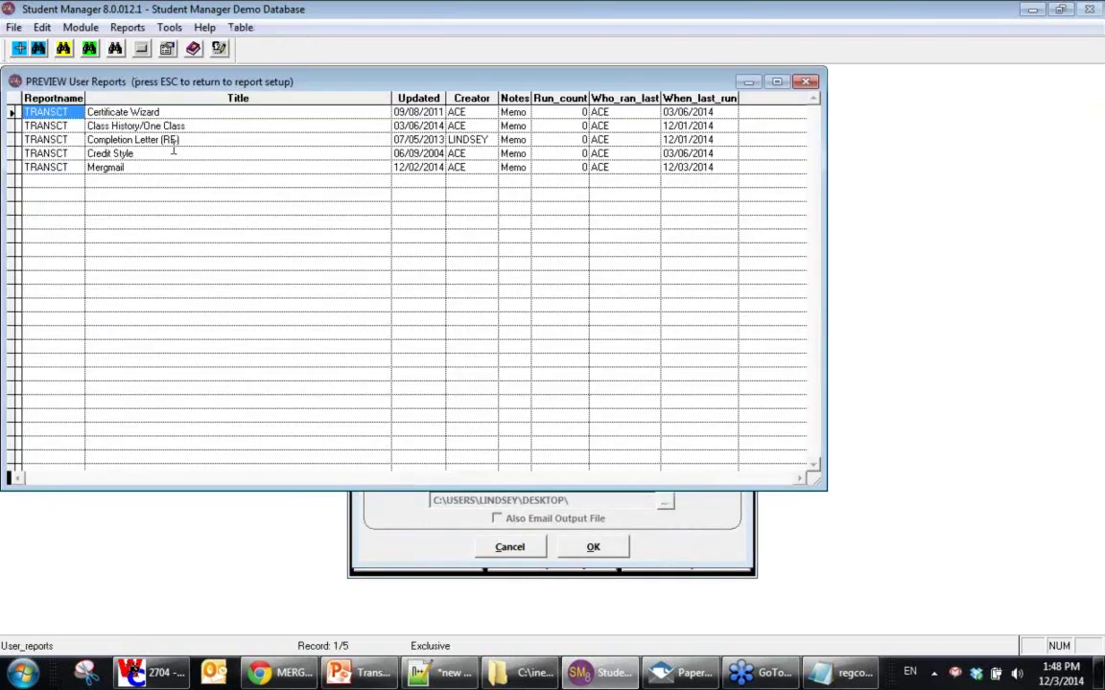
{"action": "key", "text": "Escape"}
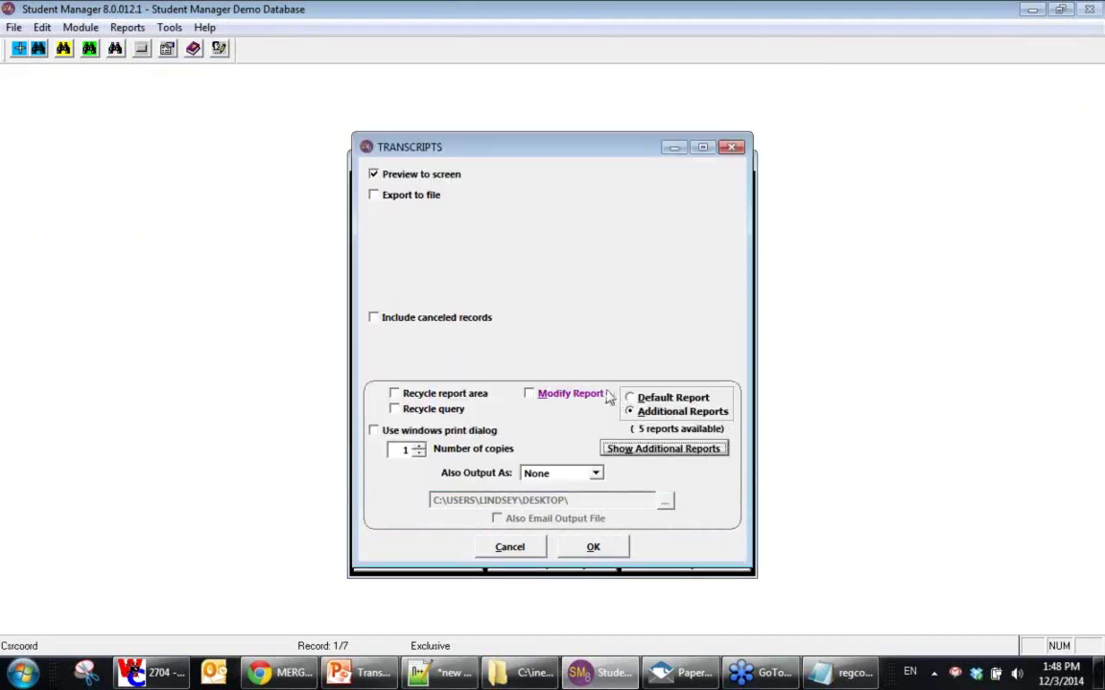
{"action": "left_click", "coordinate": [591, 547]}
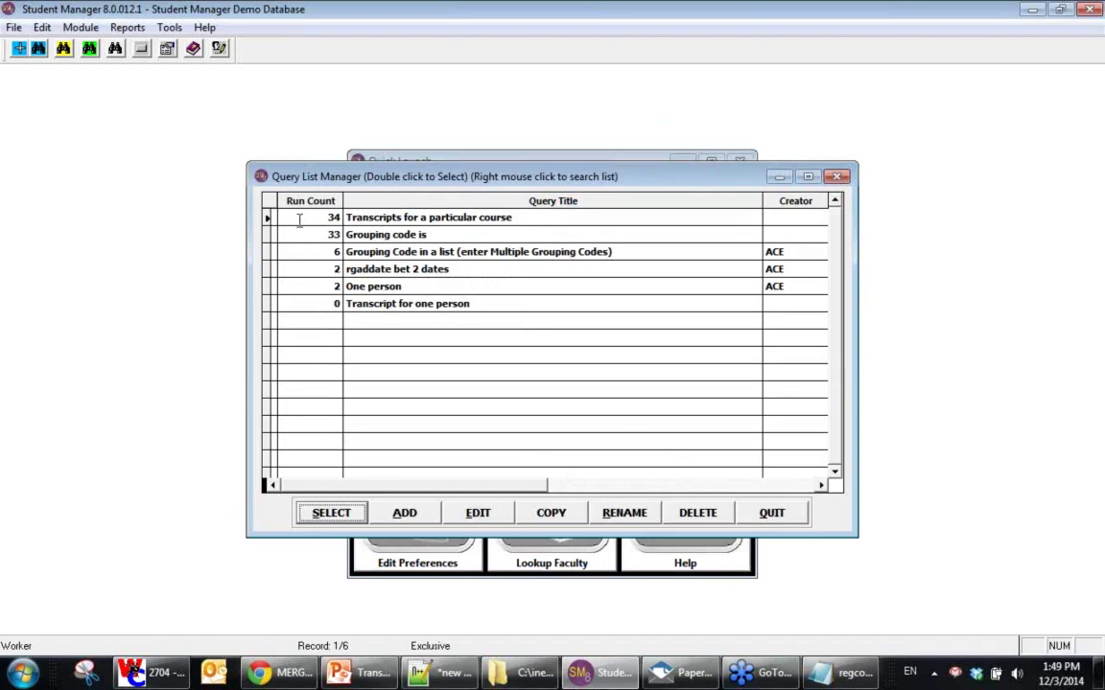
Run 'Transcripts for a particular course' for course prefix 14F with no exclusion, then close the preview.
{"action": "left_click", "coordinate": [299, 219]}
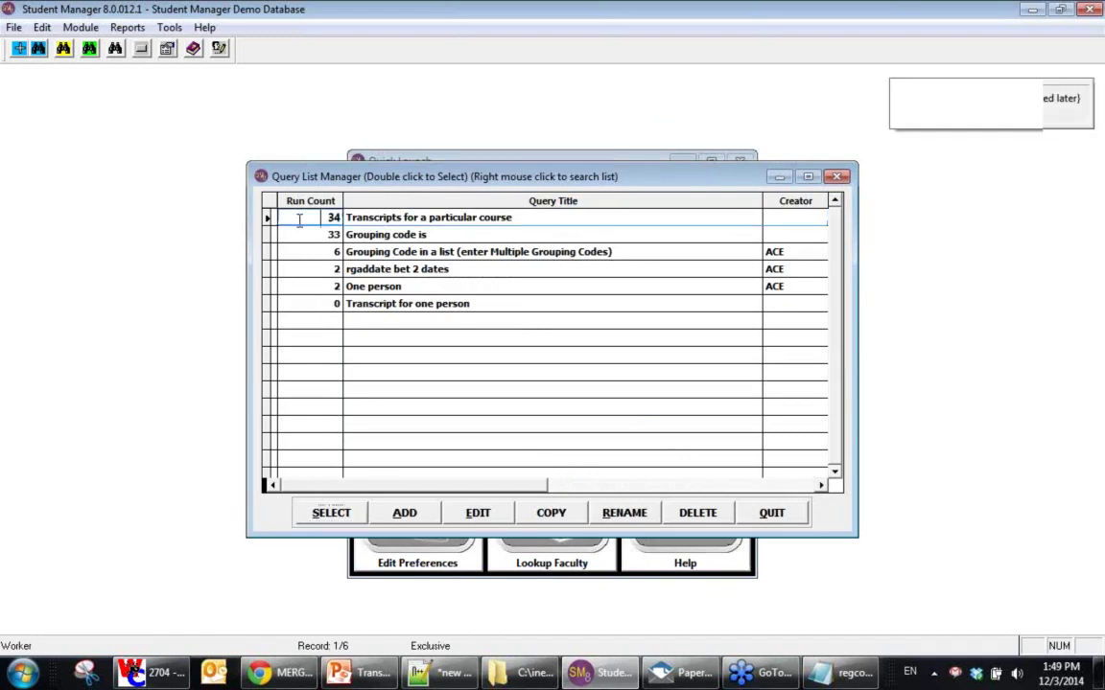
{"action": "double_click", "coordinate": [300, 219]}
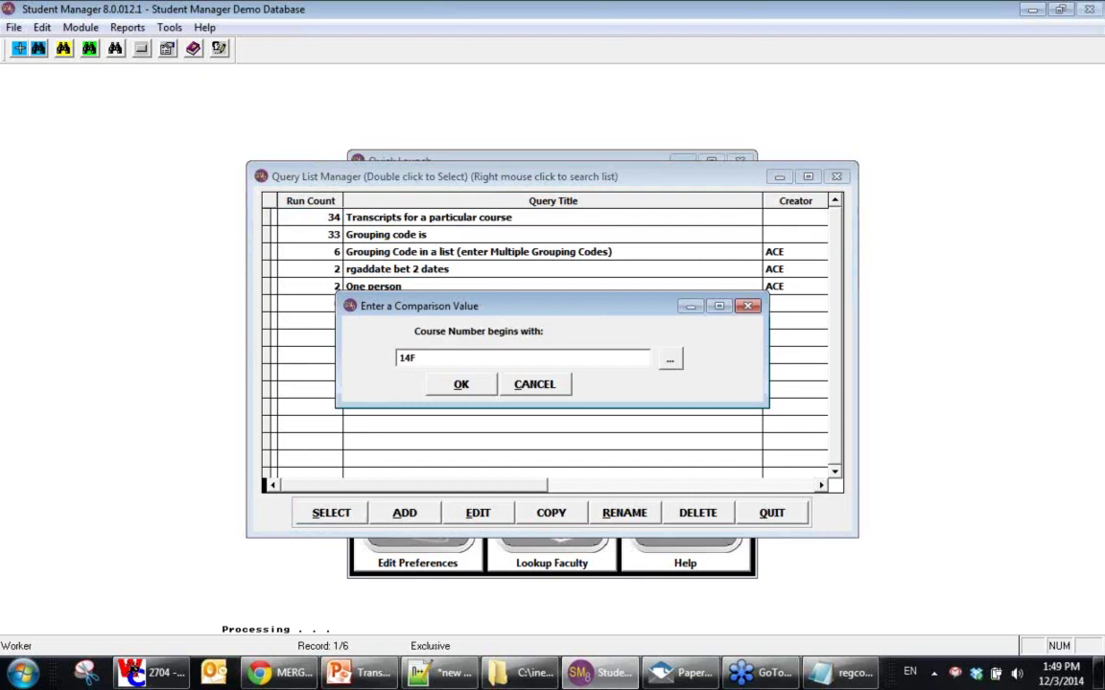
{"action": "key", "text": "Return"}
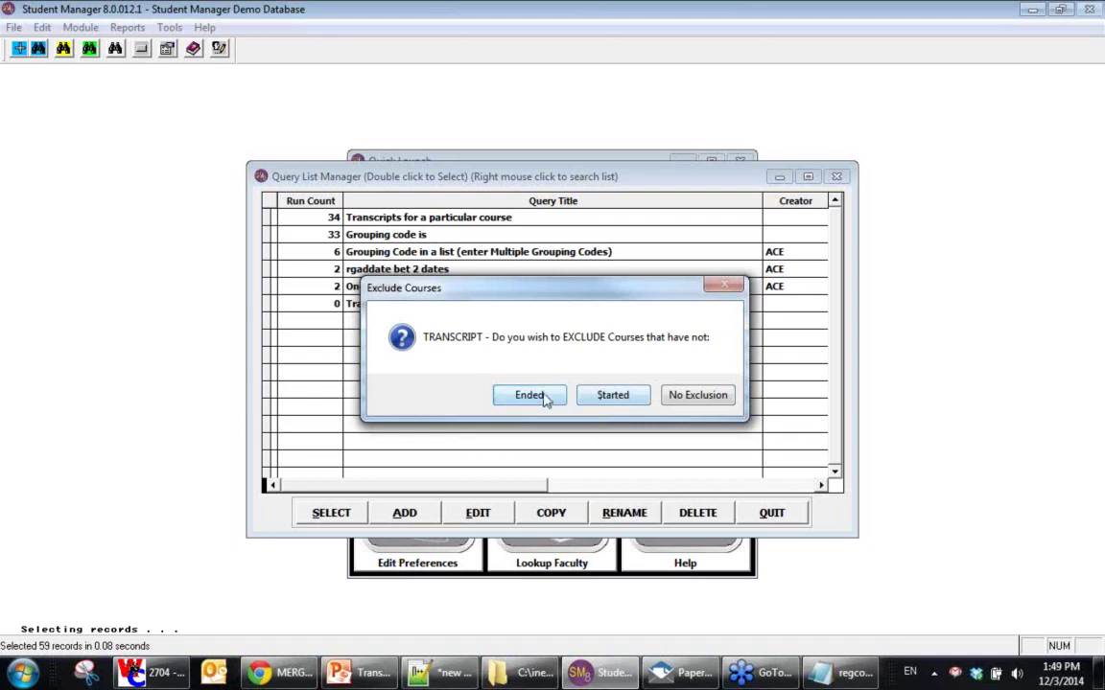
{"action": "left_click", "coordinate": [687, 405]}
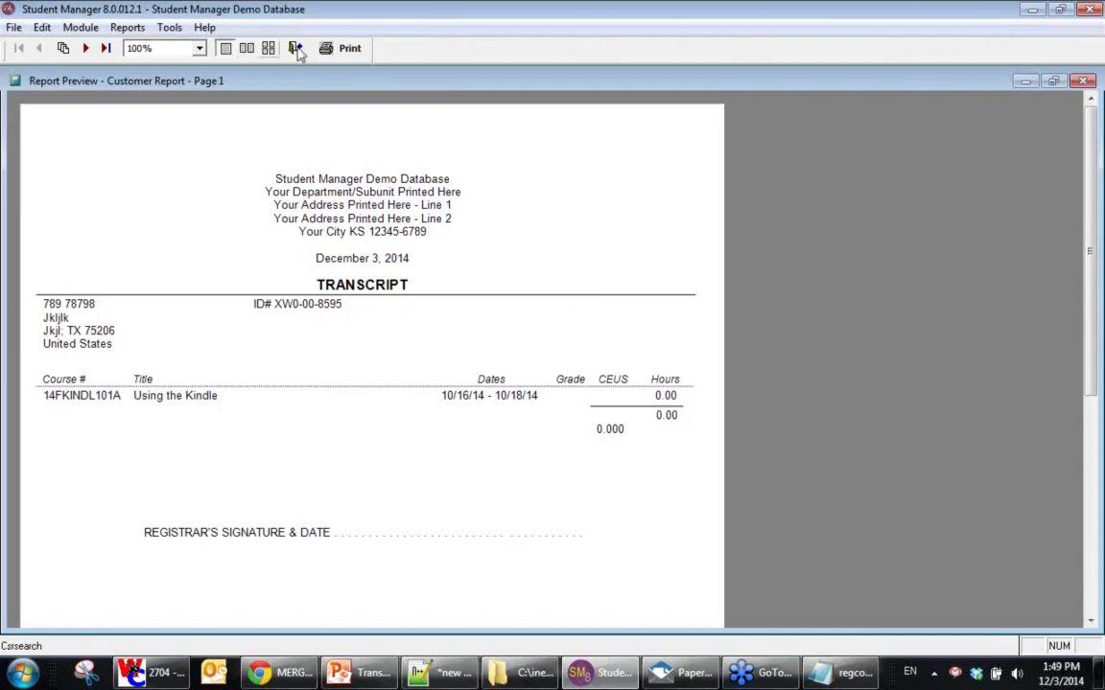
{"action": "left_click", "coordinate": [296, 49]}
Load the TRANSCRHTM merge document, set Merge Type to Transcript, and send all 30 emails.
{"action": "left_click", "coordinate": [363, 196]}
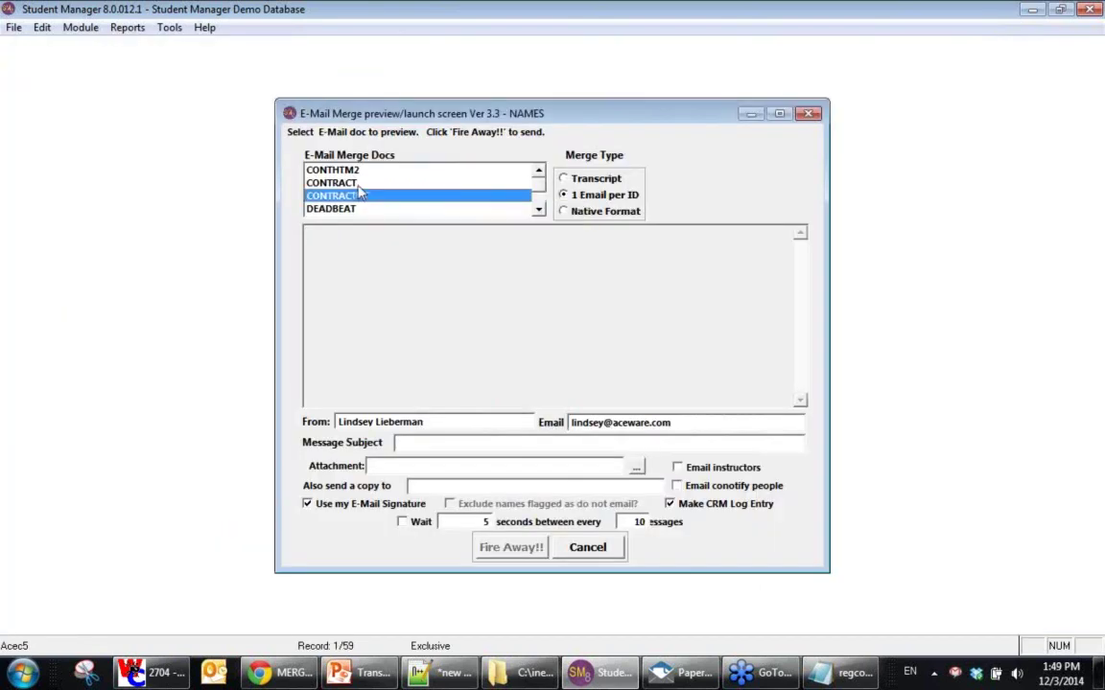
{"action": "scroll", "coordinate": [439, 204], "scroll_direction": "down", "scroll_amount": 6}
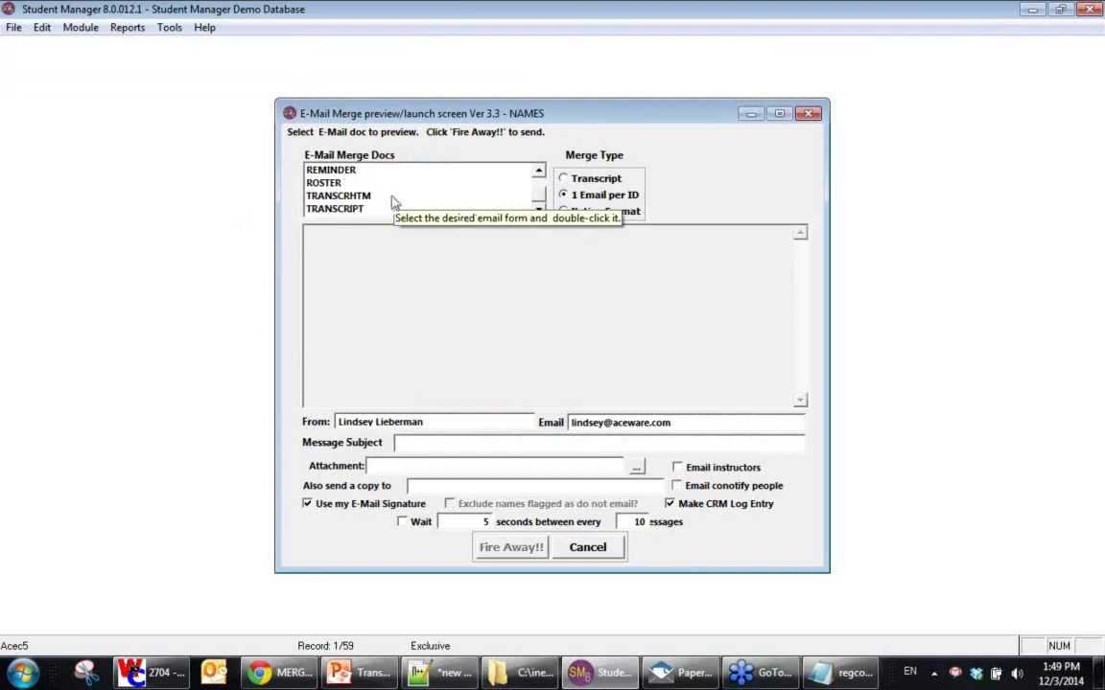
{"action": "scroll", "coordinate": [345, 184], "scroll_direction": "down", "scroll_amount": 1}
{"action": "double_click", "coordinate": [334, 185]}
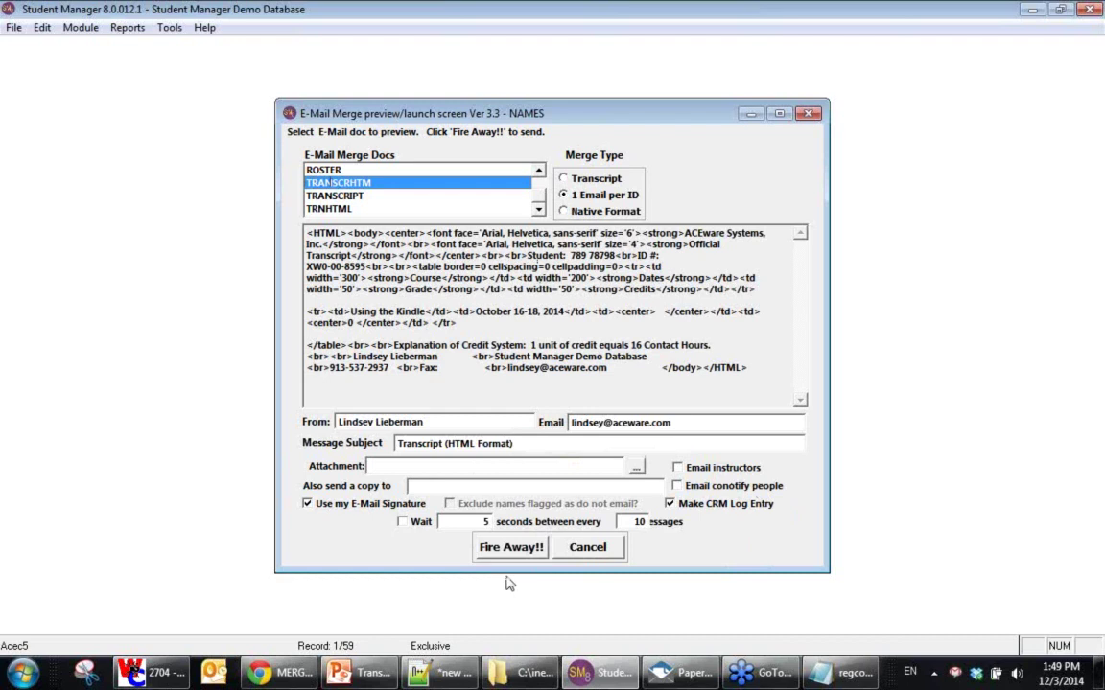
{"action": "left_click", "coordinate": [525, 543]}
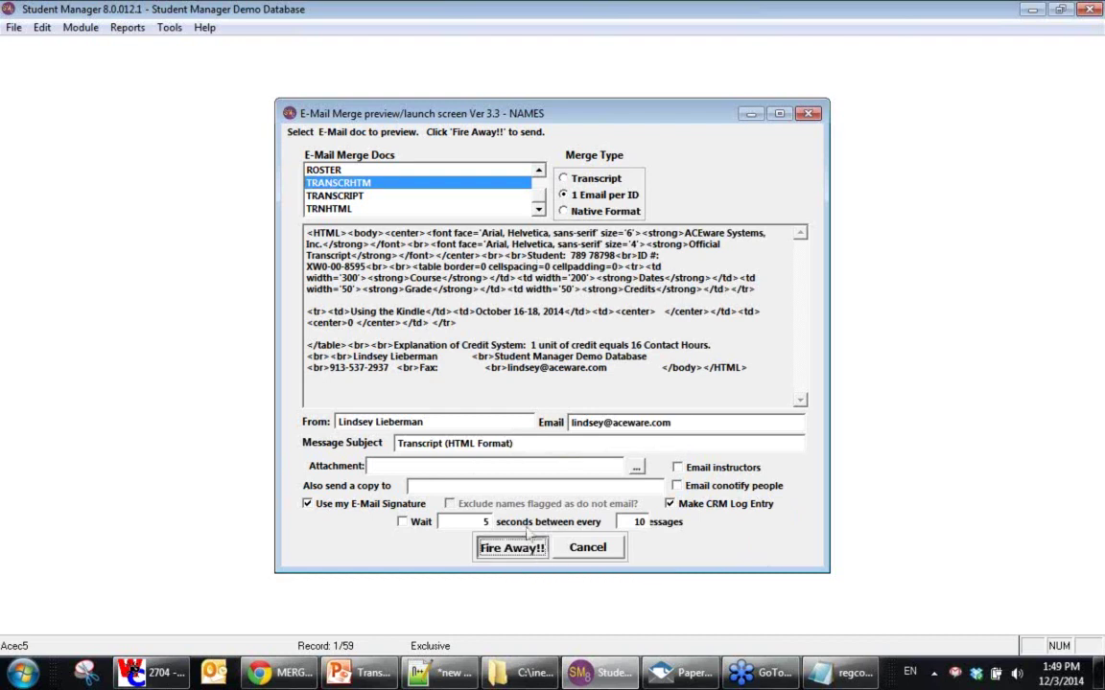
{"action": "left_click", "coordinate": [596, 179]}
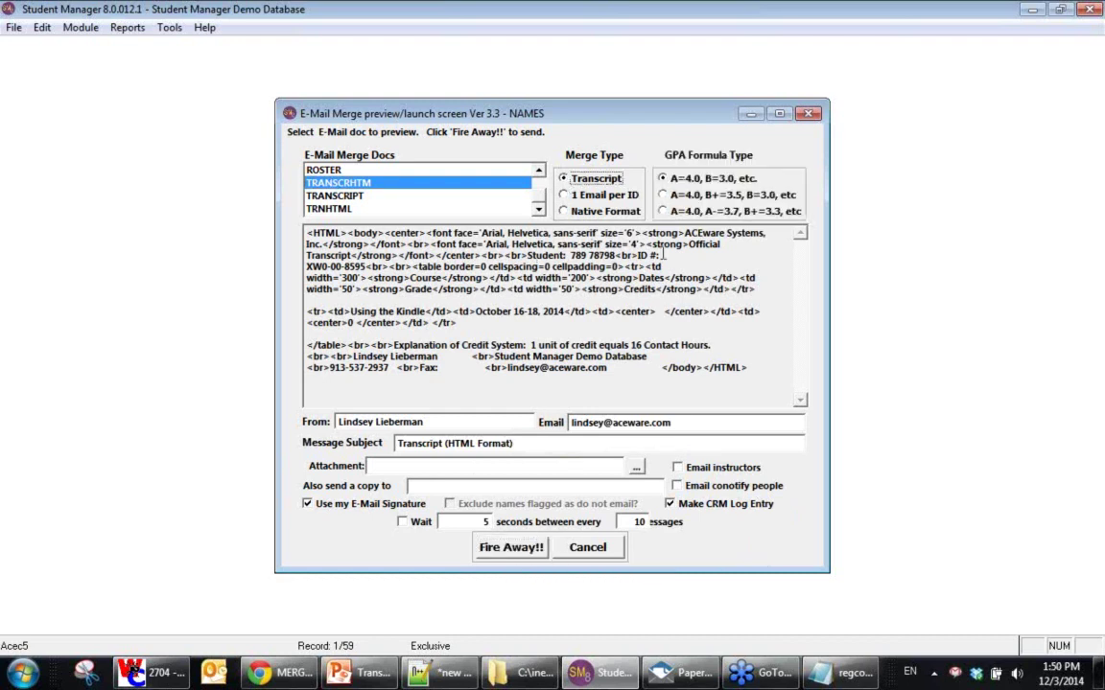
{"action": "left_click", "coordinate": [503, 548]}
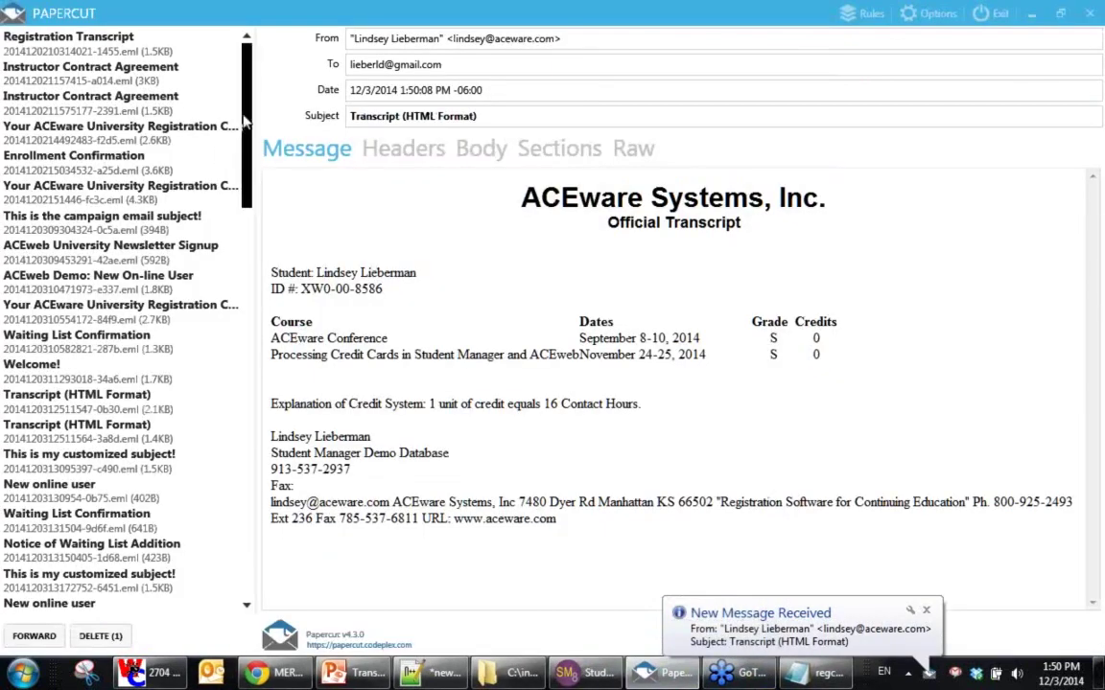
{"action": "left_click_drag", "start_coordinate": [234, 109], "coordinate": [239, 595]}
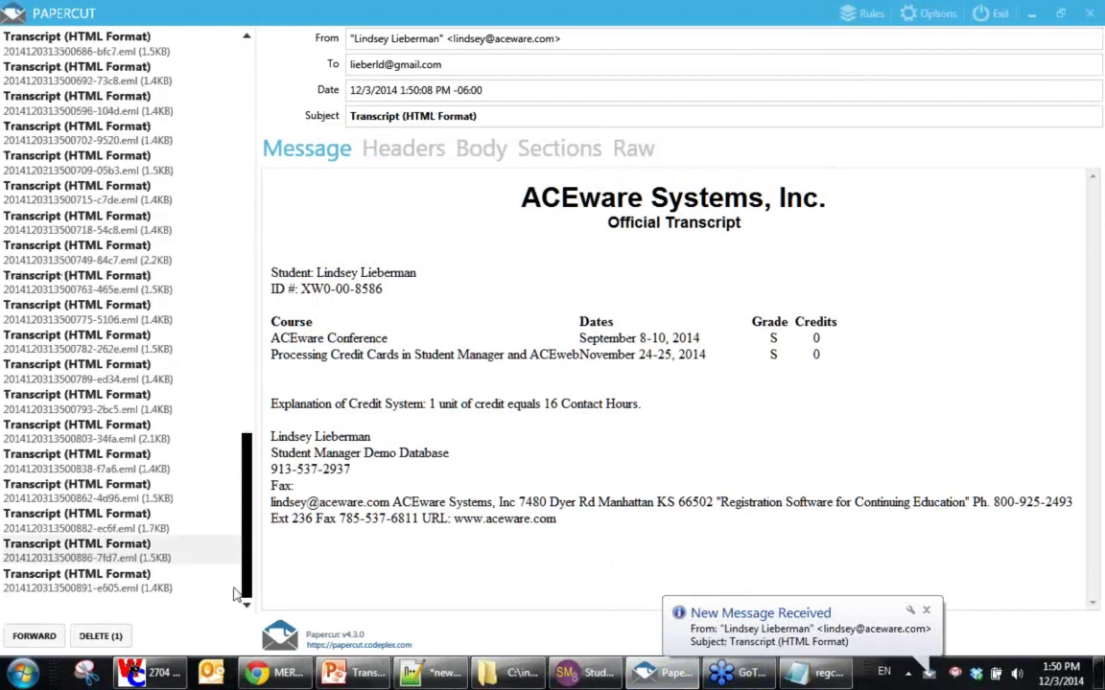
Preview several Transcript (HTML Format) emails in Papercut to check each student's course rows.
{"action": "left_click", "coordinate": [77, 518]}
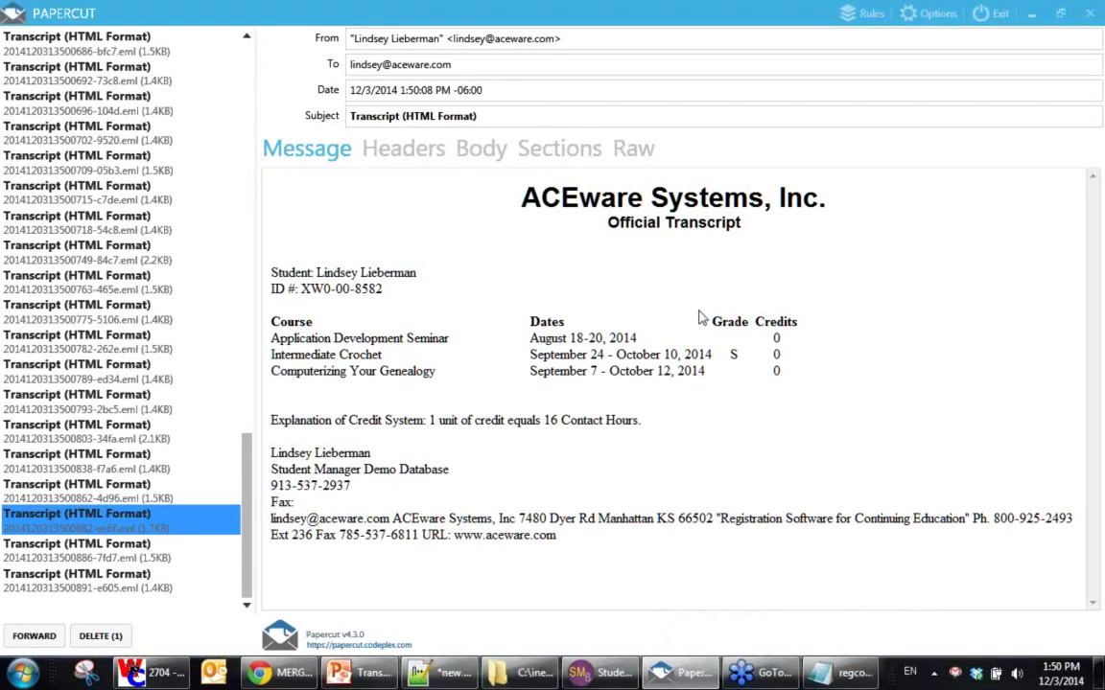
{"action": "left_click_drag", "start_coordinate": [272, 337], "coordinate": [753, 359]}
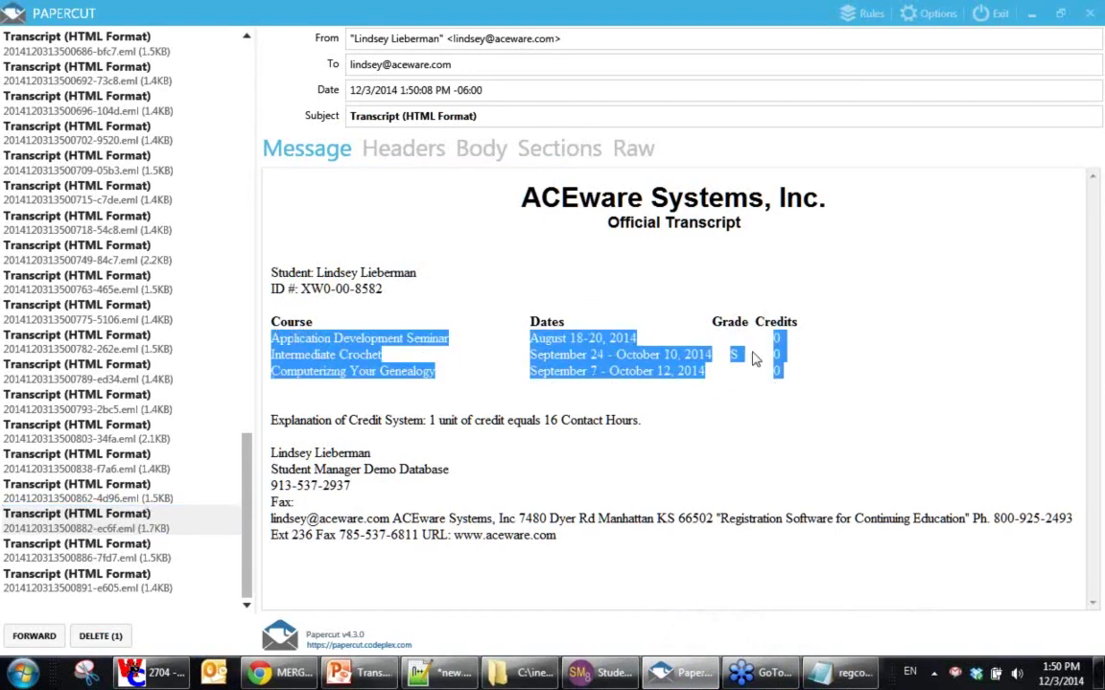
{"action": "left_click", "coordinate": [108, 374]}
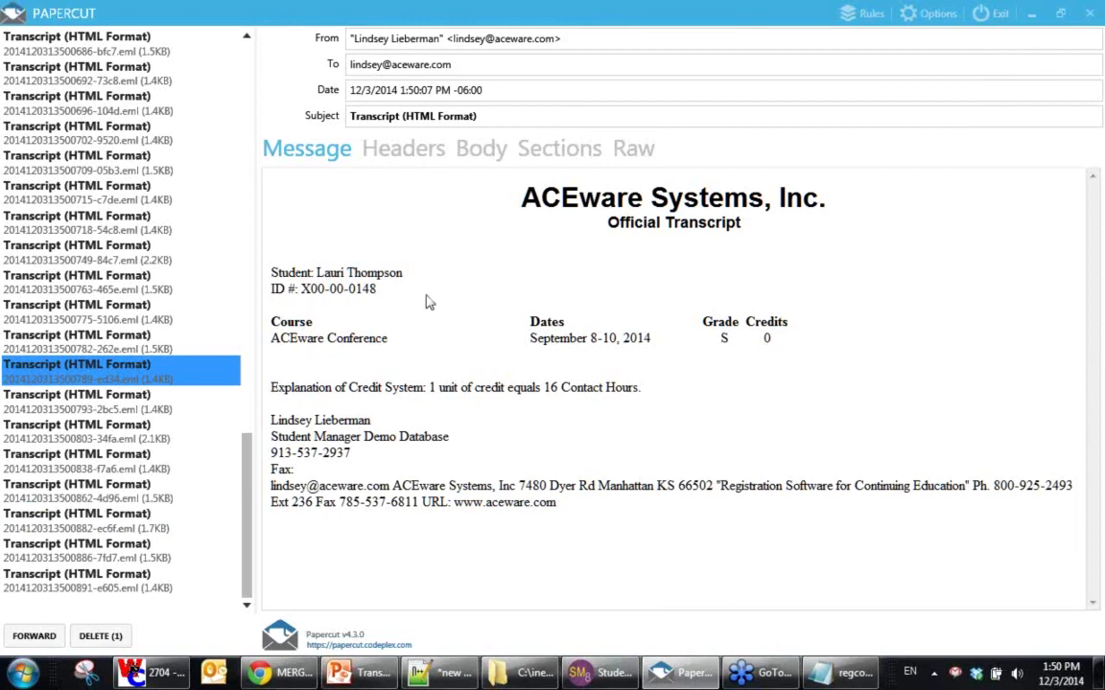
{"action": "left_click", "coordinate": [91, 337]}
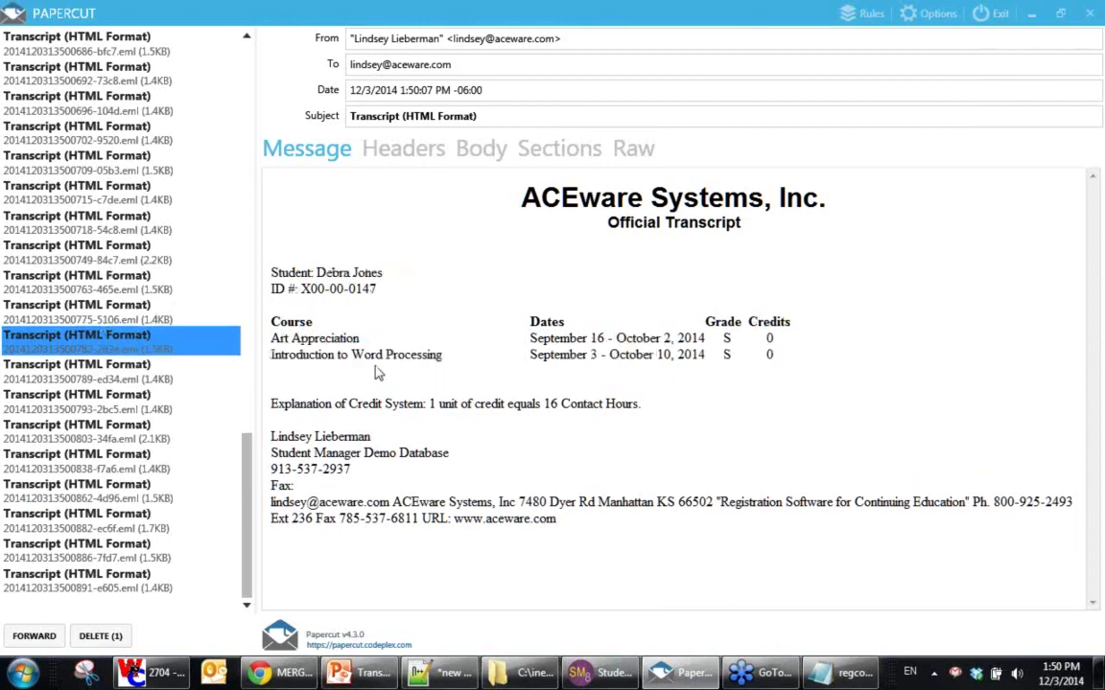
{"action": "left_click", "coordinate": [67, 276]}
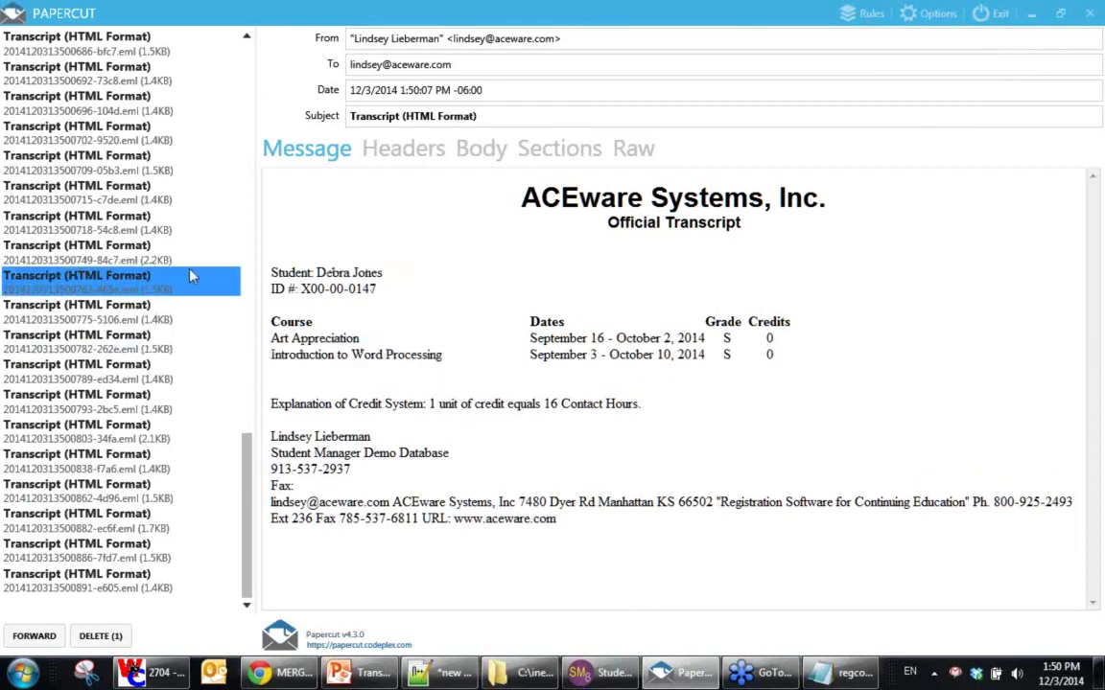
{"action": "left_click", "coordinate": [78, 514]}
{"action": "left_click", "coordinate": [96, 546]}
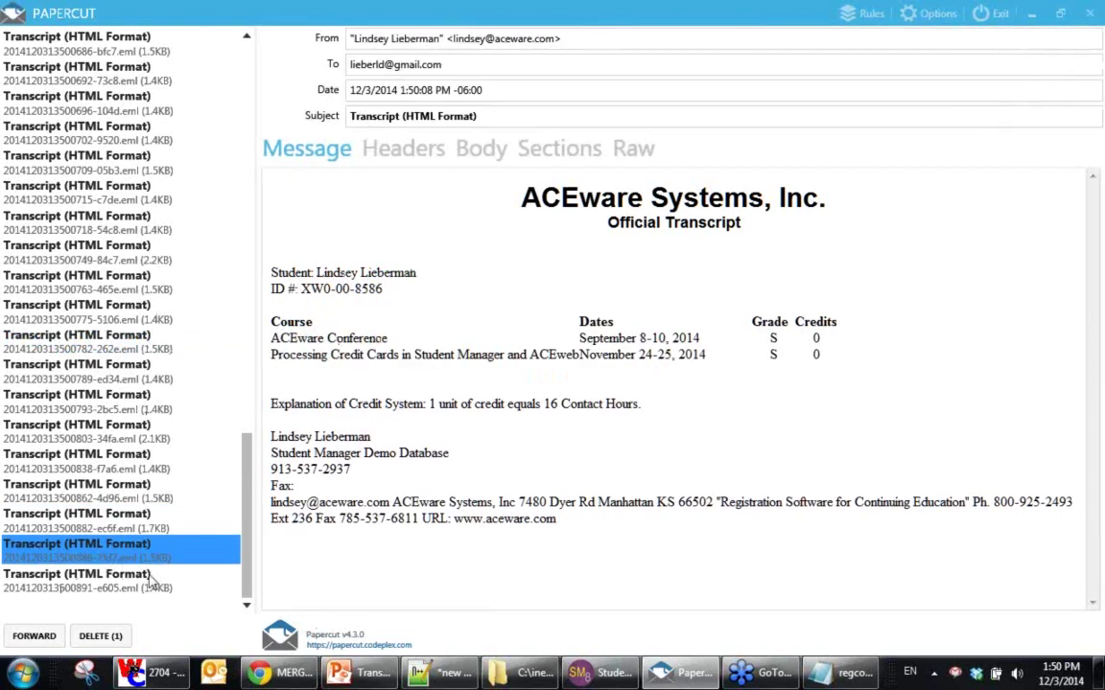
{"action": "left_click", "coordinate": [124, 578]}
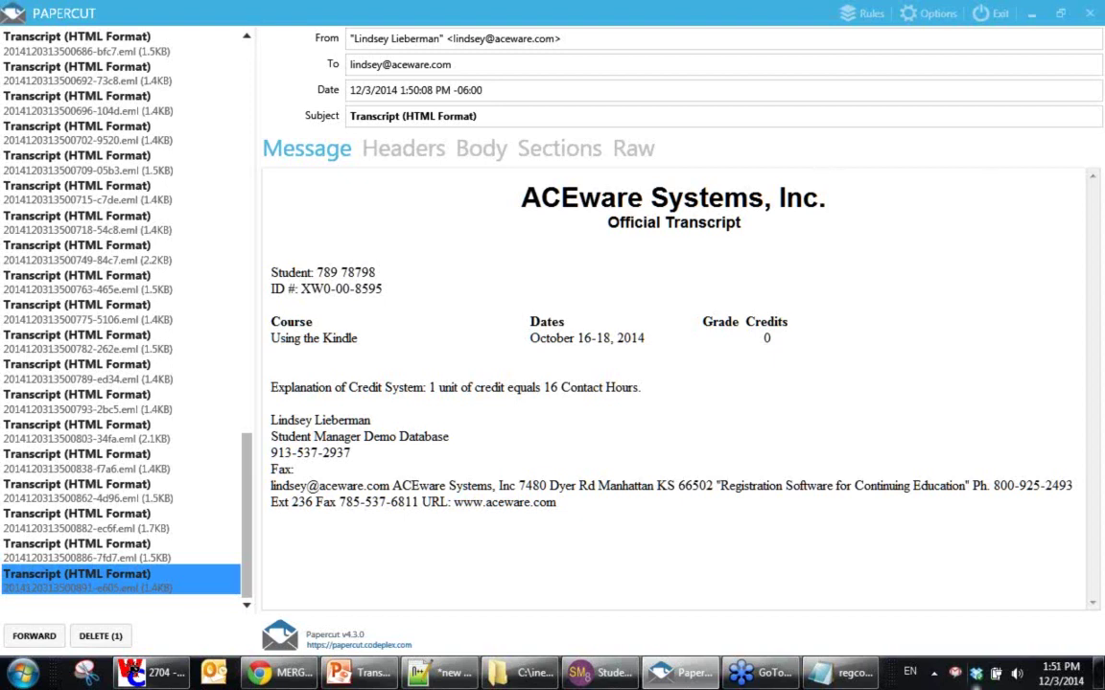
{"action": "left_click", "coordinate": [602, 677]}
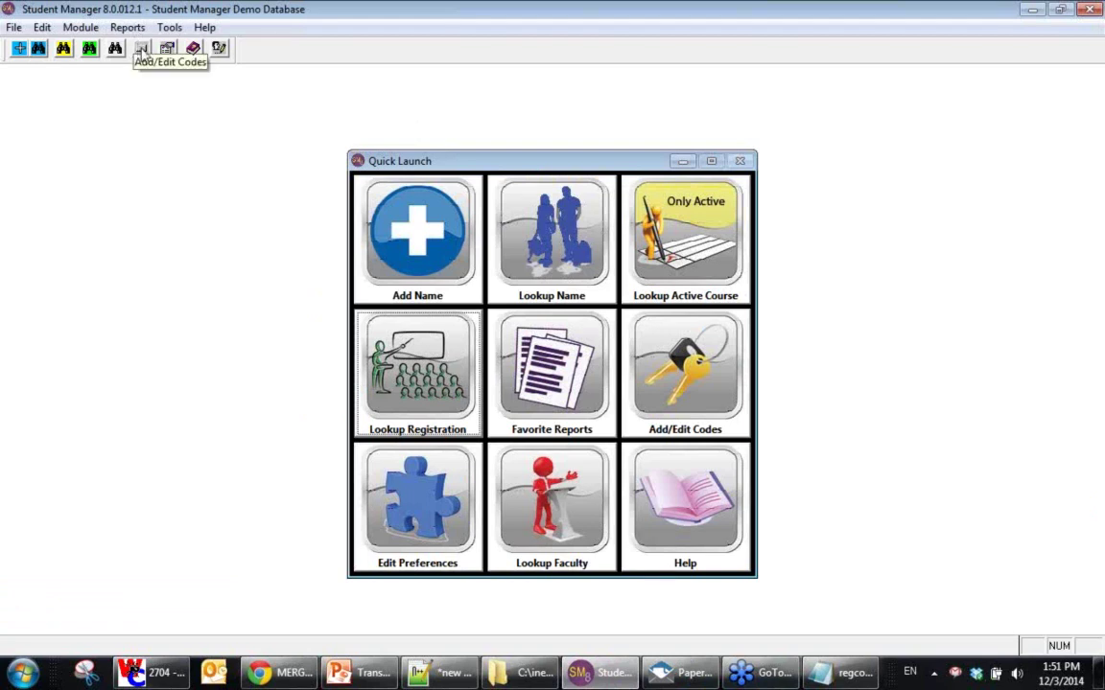
Run the Faculty Contract Agreements report filtered to course codes beginning with 14F.
{"action": "left_click", "coordinate": [128, 27]}
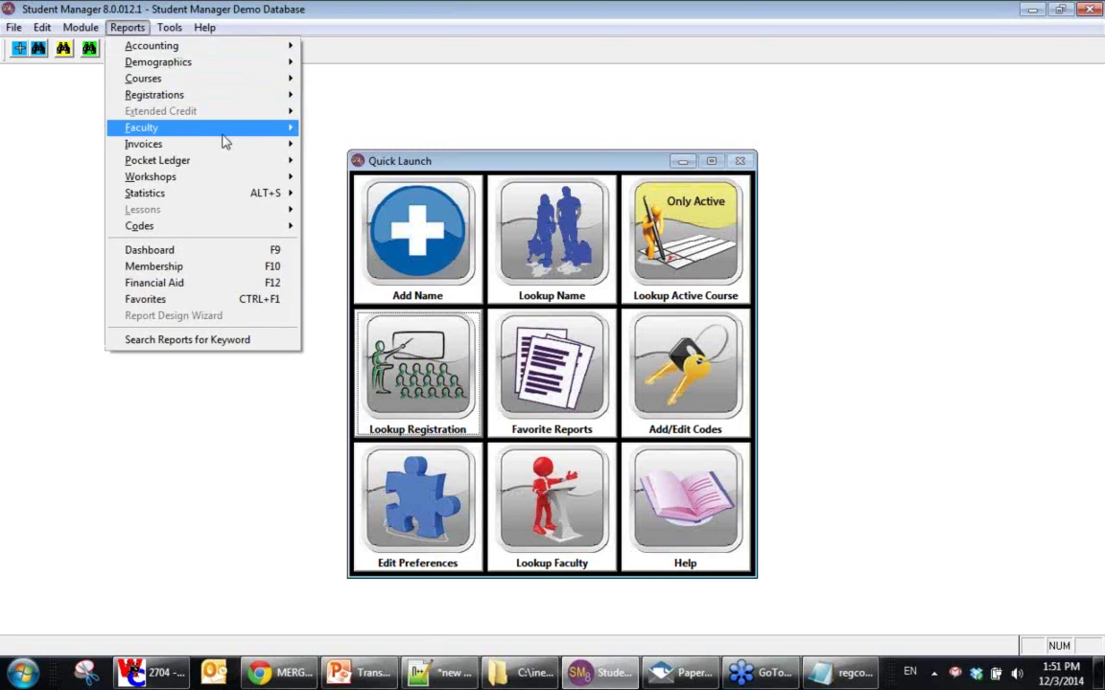
{"action": "mouse_move", "coordinate": [227, 130]}
{"action": "left_click", "coordinate": [319, 125]}
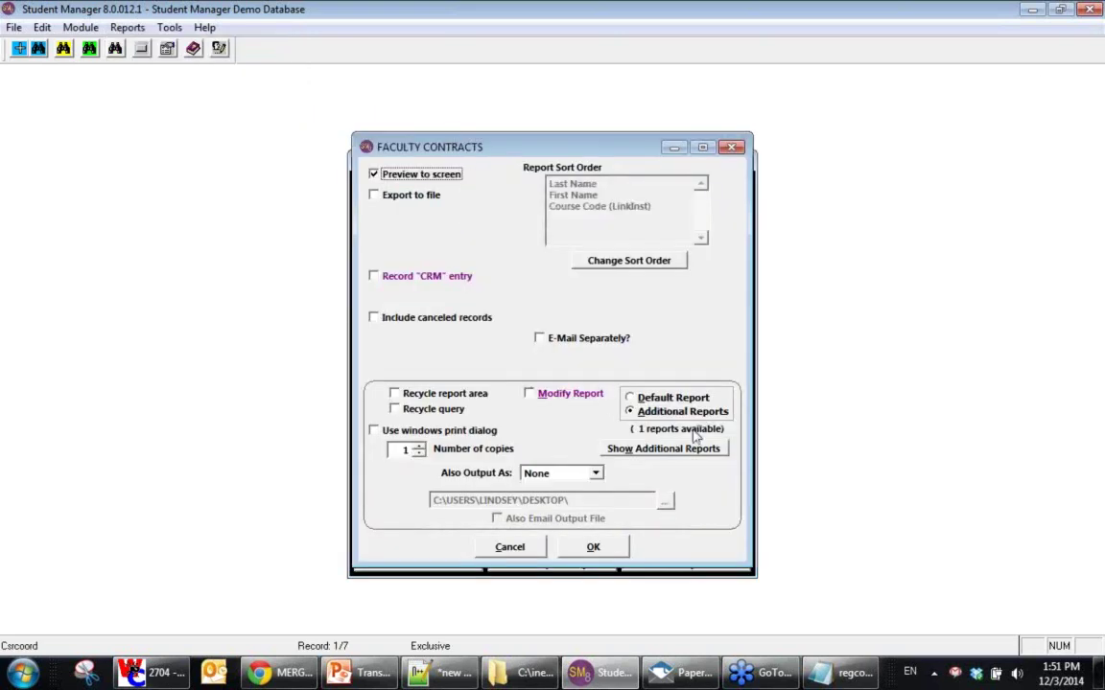
{"action": "left_click", "coordinate": [612, 548]}
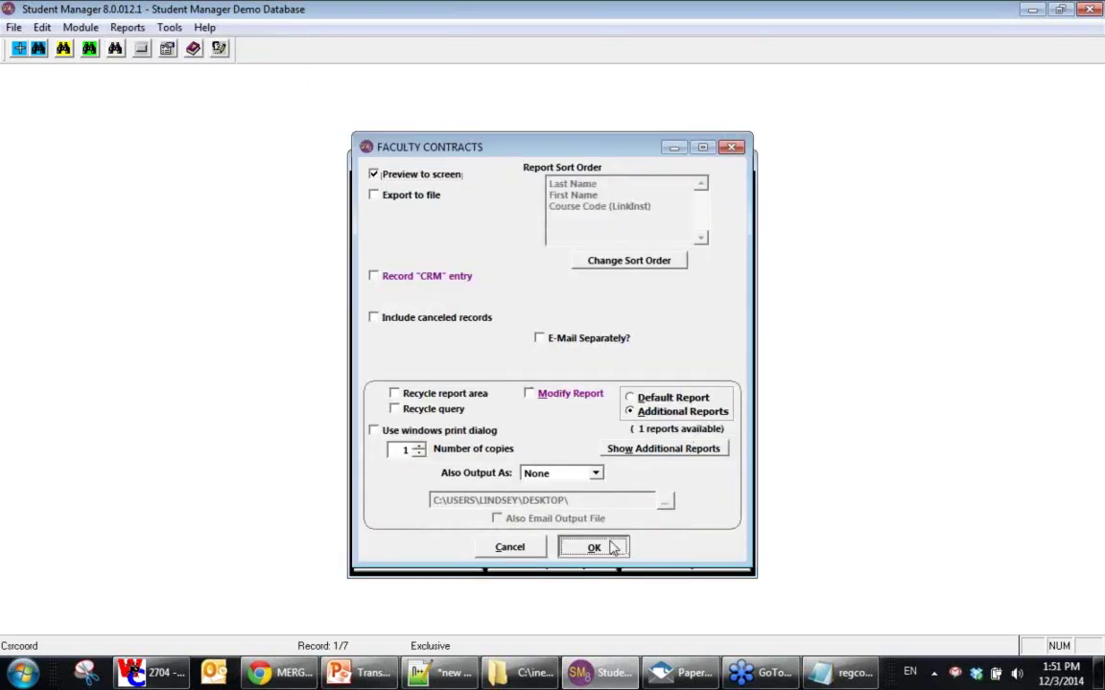
{"action": "type", "text": "14F"}
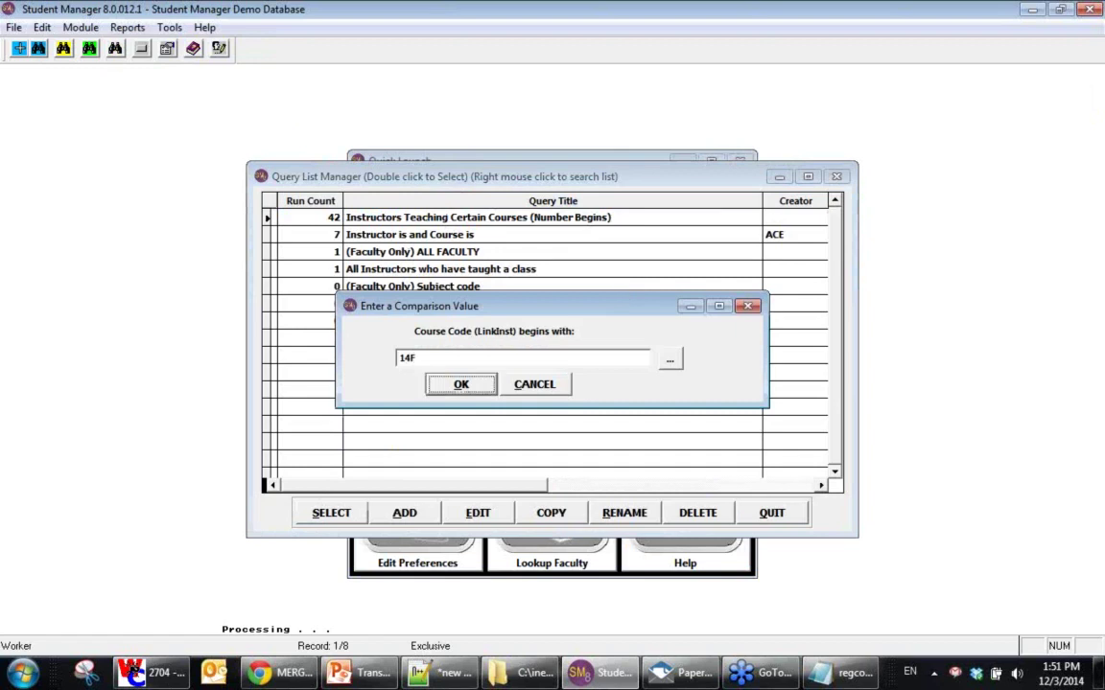
{"action": "key", "text": "Return"}
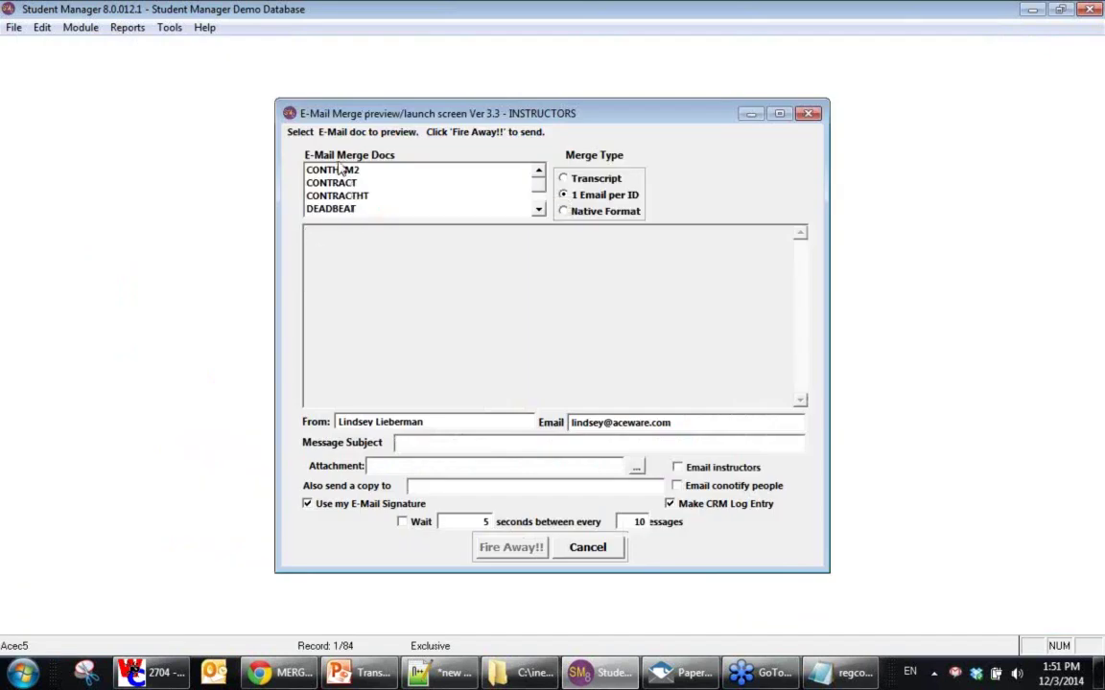
Load the CONTHTM2 contract merge document and attach ACE.BMP and ace63.ico.
{"action": "left_click", "coordinate": [345, 172]}
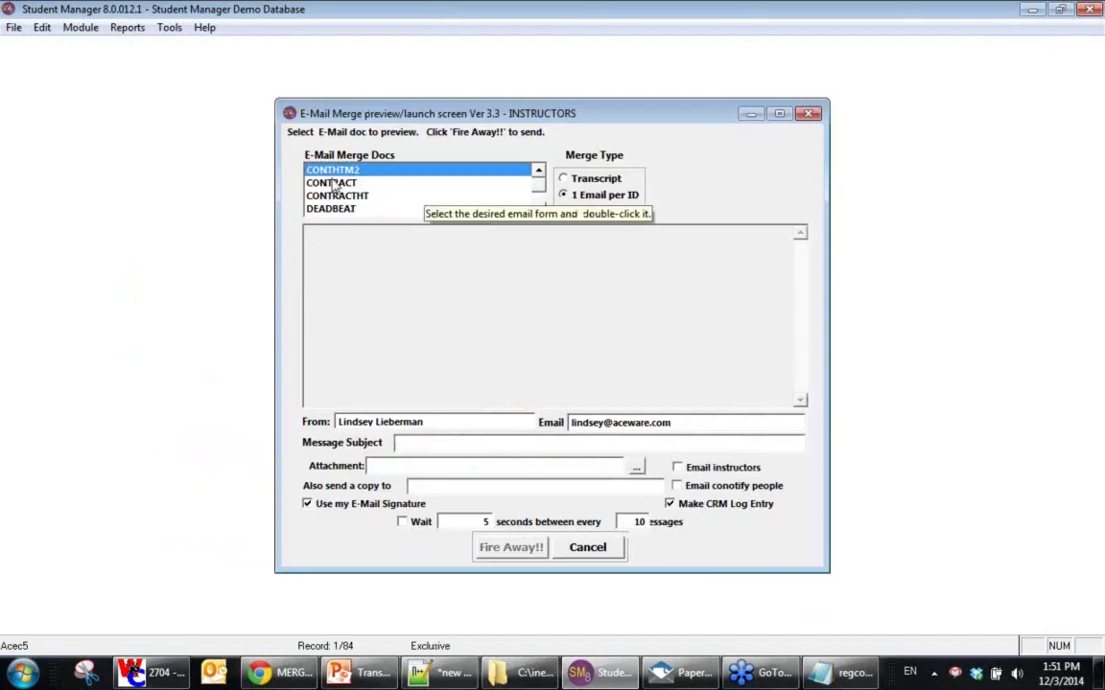
{"action": "double_click", "coordinate": [329, 172]}
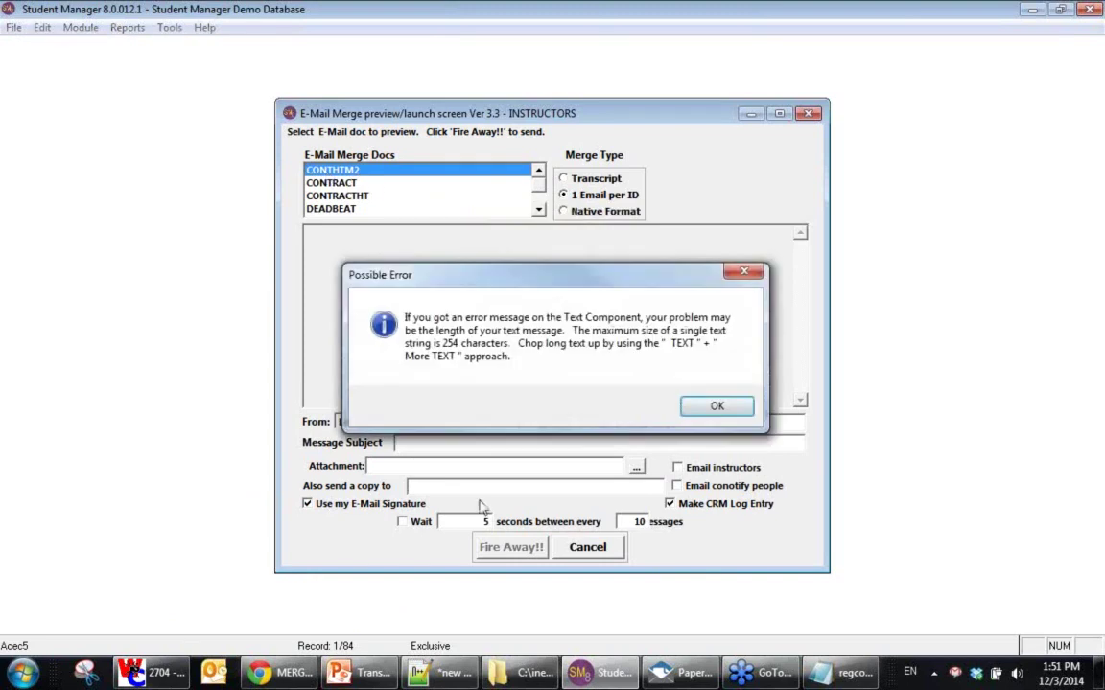
{"action": "key", "text": "Return"}
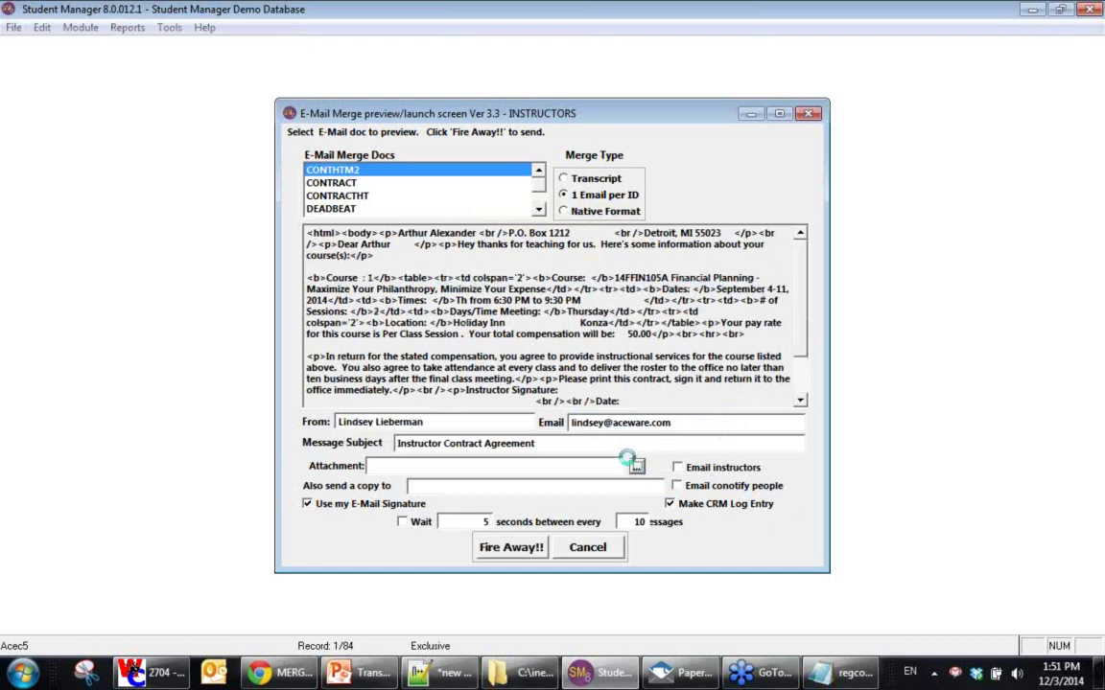
{"action": "left_click", "coordinate": [637, 467]}
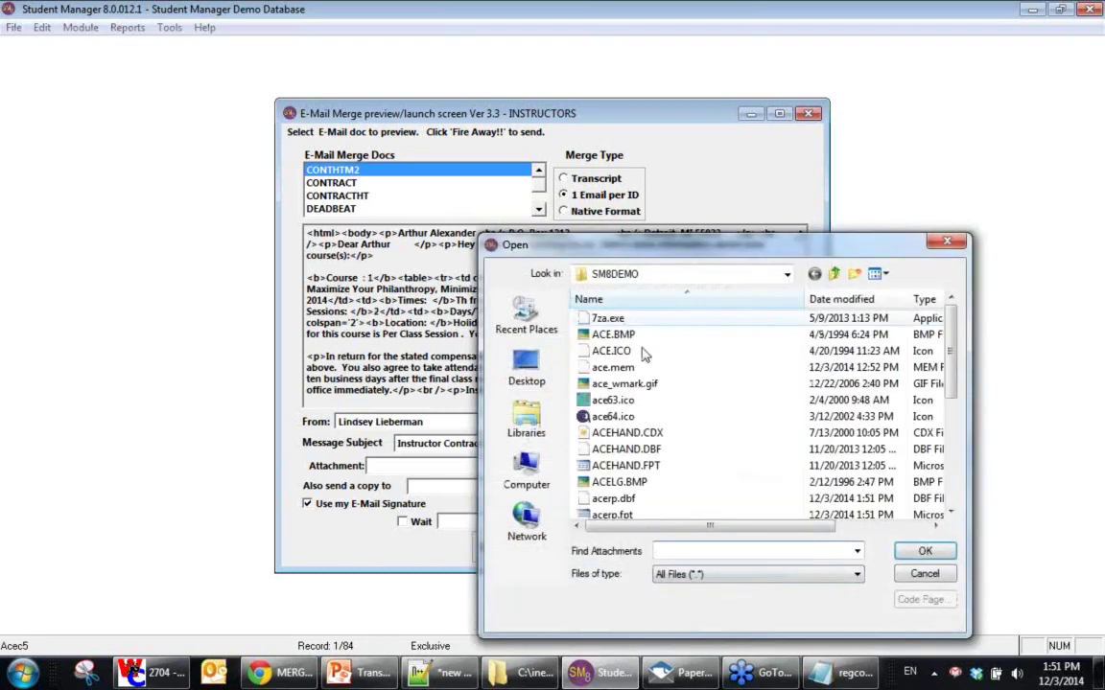
{"action": "double_click", "coordinate": [613, 367]}
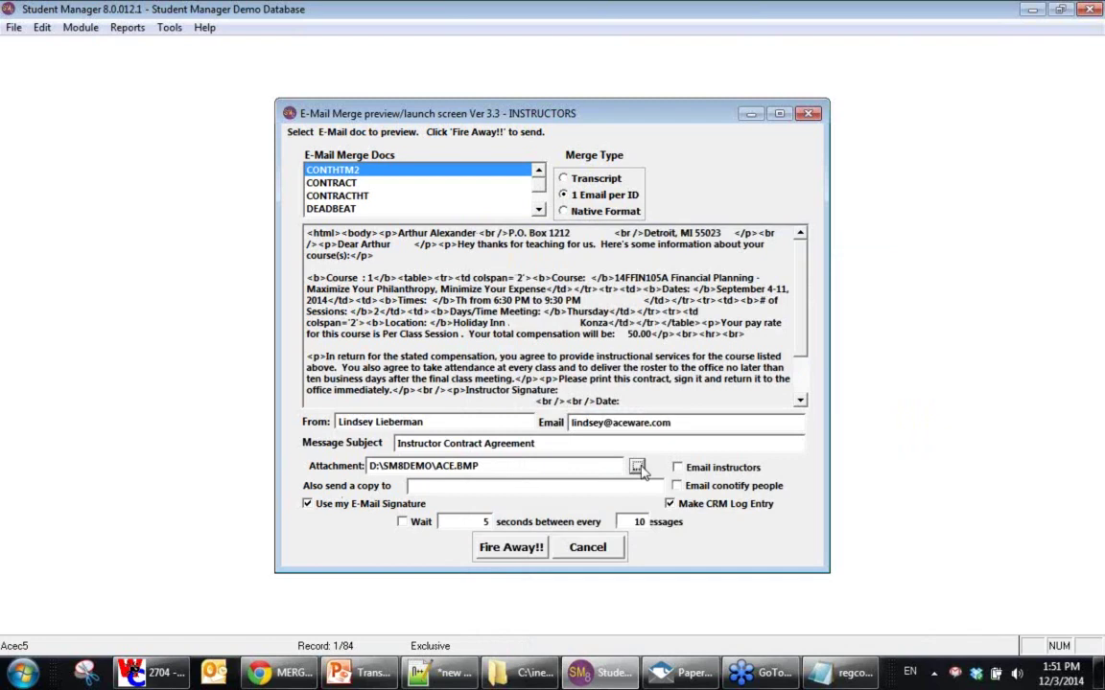
{"action": "left_click", "coordinate": [637, 467]}
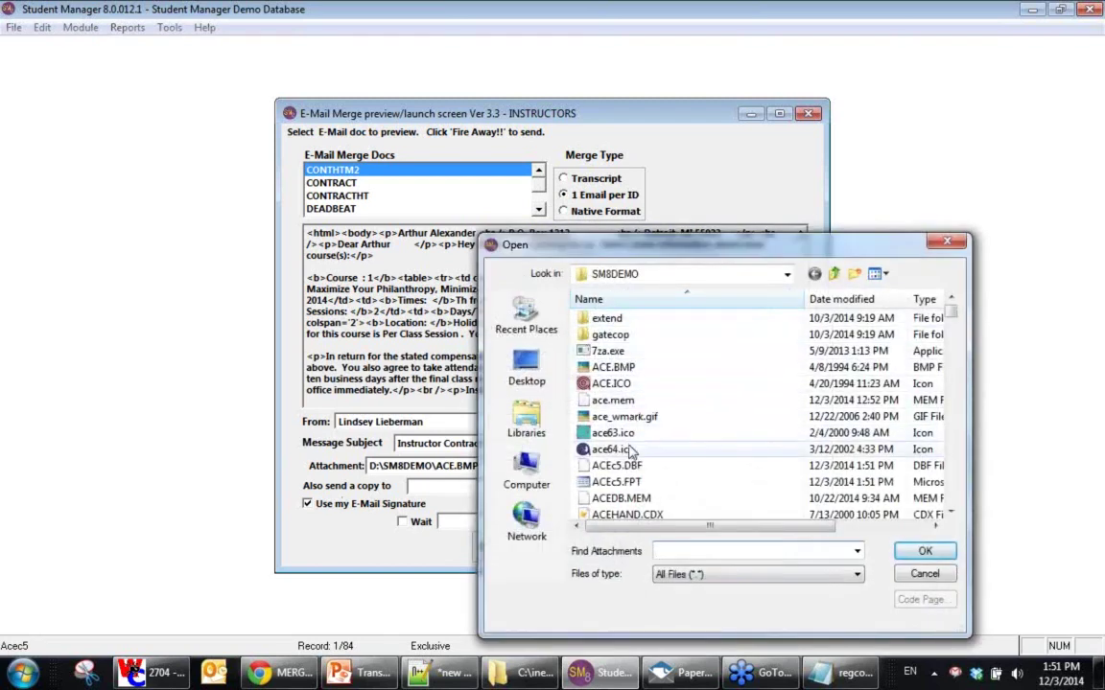
{"action": "double_click", "coordinate": [618, 433]}
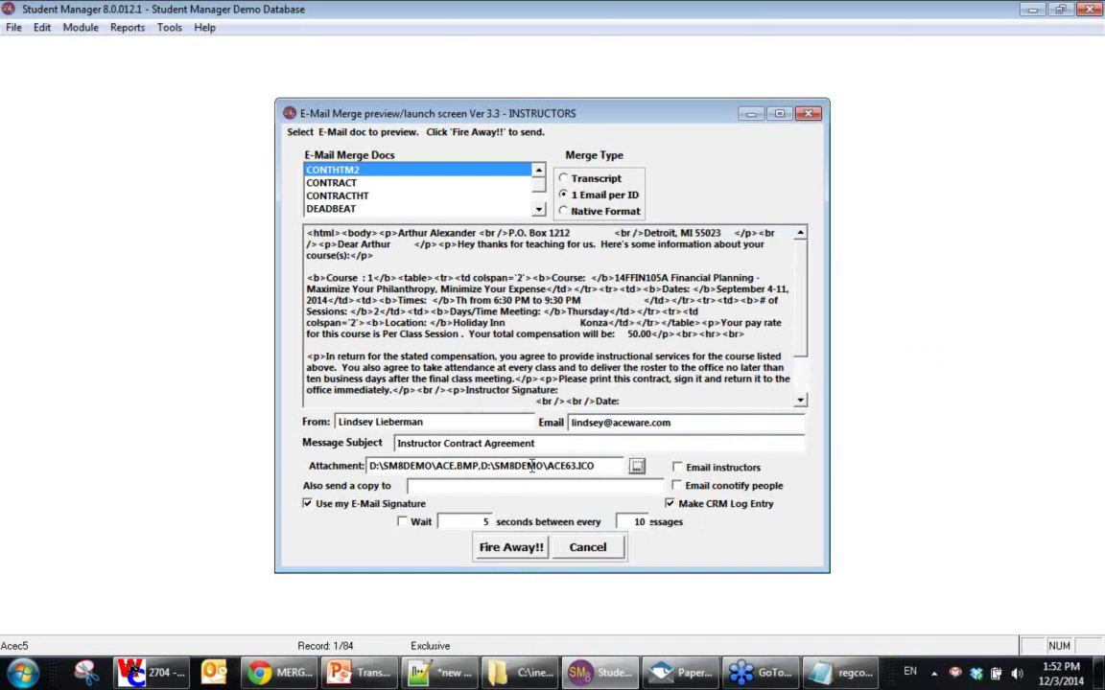
Send the four instructor contract emails and acknowledge the sent confirmation.
{"action": "left_click", "coordinate": [372, 468]}
{"action": "left_click", "coordinate": [511, 547]}
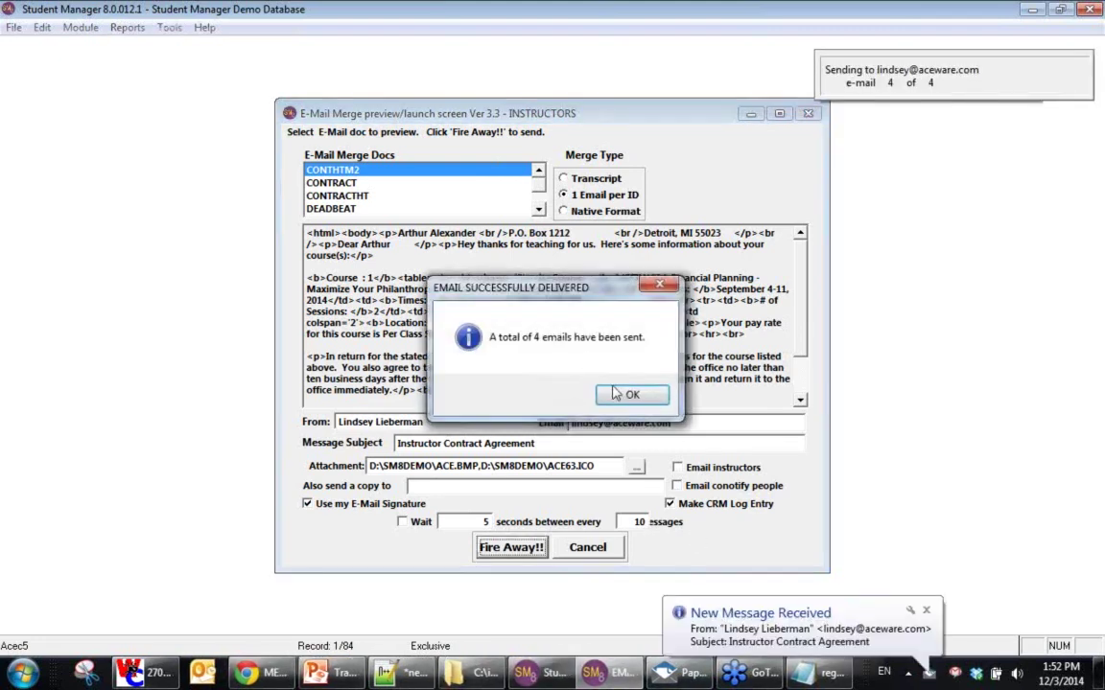
{"action": "left_click", "coordinate": [633, 394]}
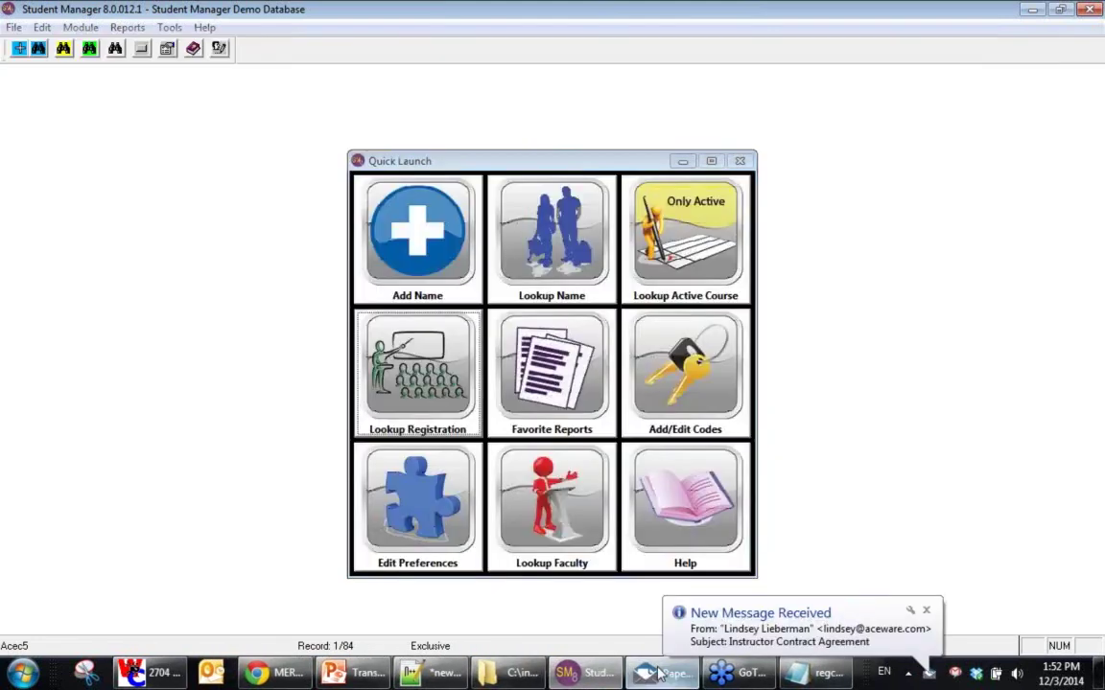
{"action": "left_click", "coordinate": [659, 674]}
{"action": "left_click", "coordinate": [113, 612]}
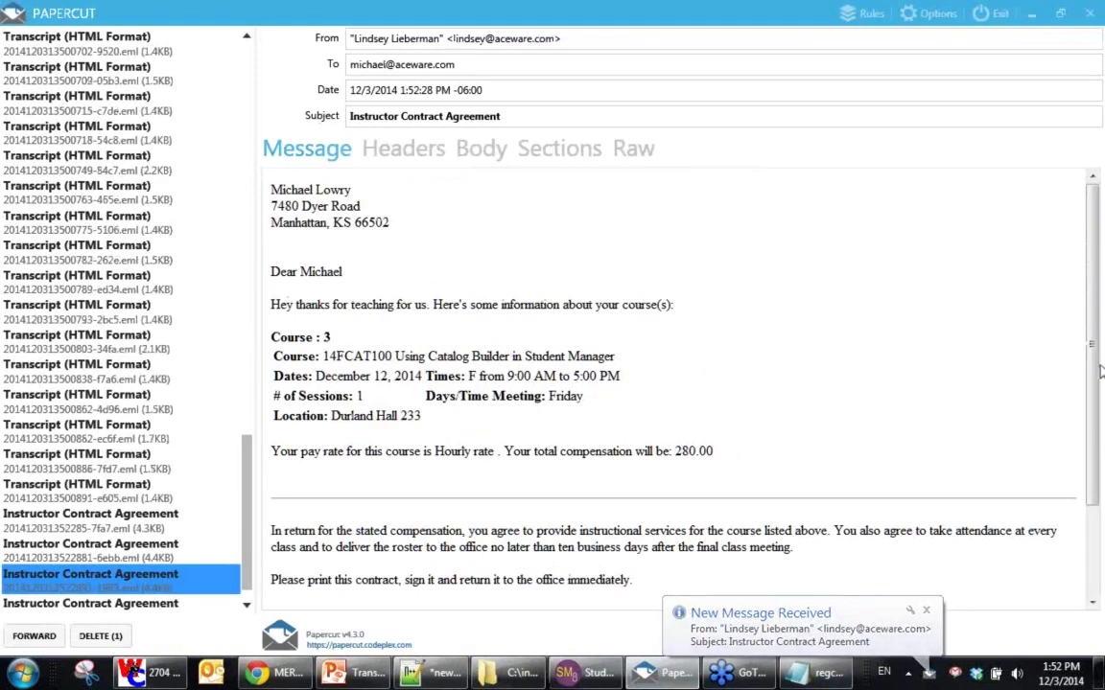
{"action": "scroll", "coordinate": [1090, 582], "scroll_direction": "down", "scroll_amount": 1}
{"action": "scroll", "coordinate": [1090, 583], "scroll_direction": "down", "scroll_amount": 1}
{"action": "scroll", "coordinate": [1090, 576], "scroll_direction": "up", "scroll_amount": 2}
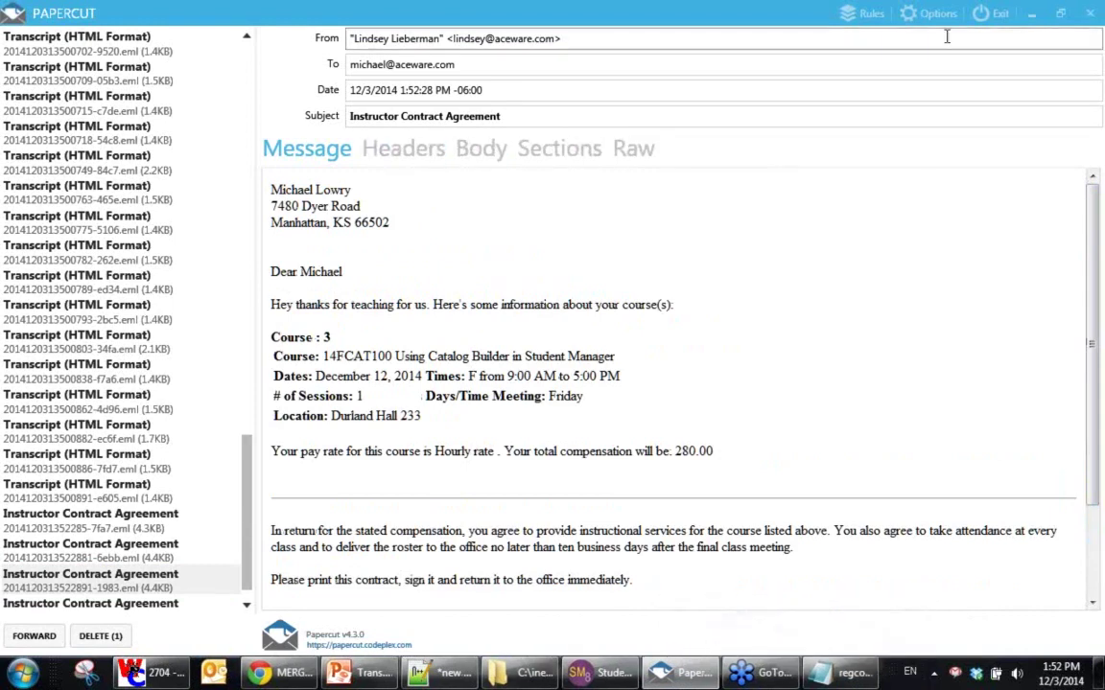
{"action": "left_click", "coordinate": [599, 674]}
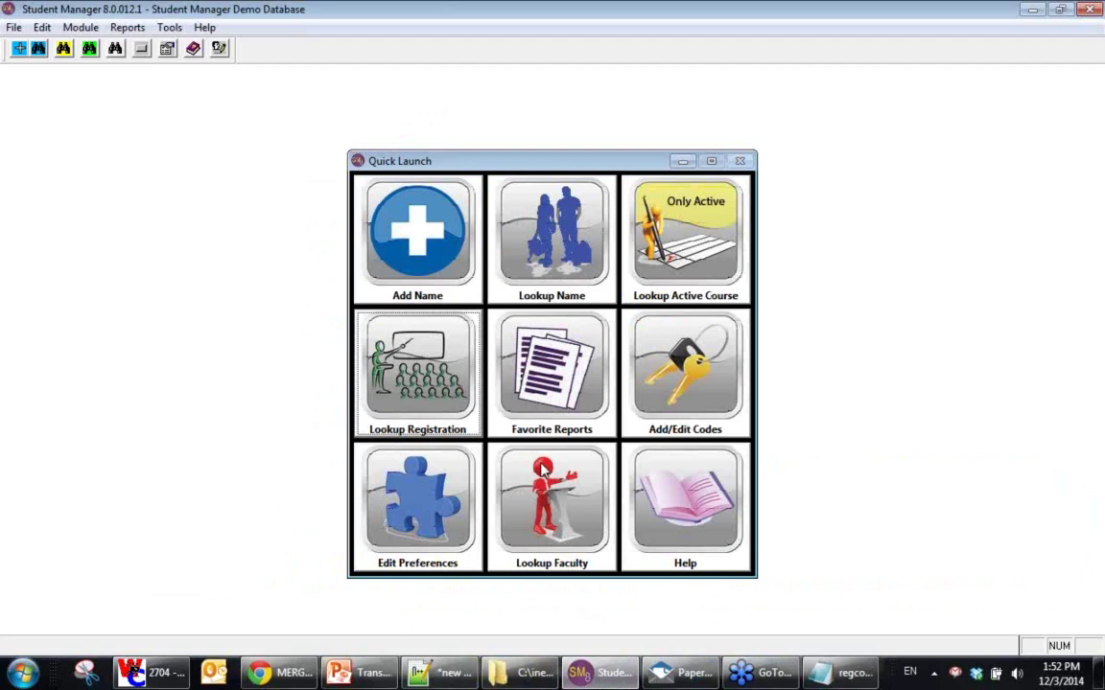